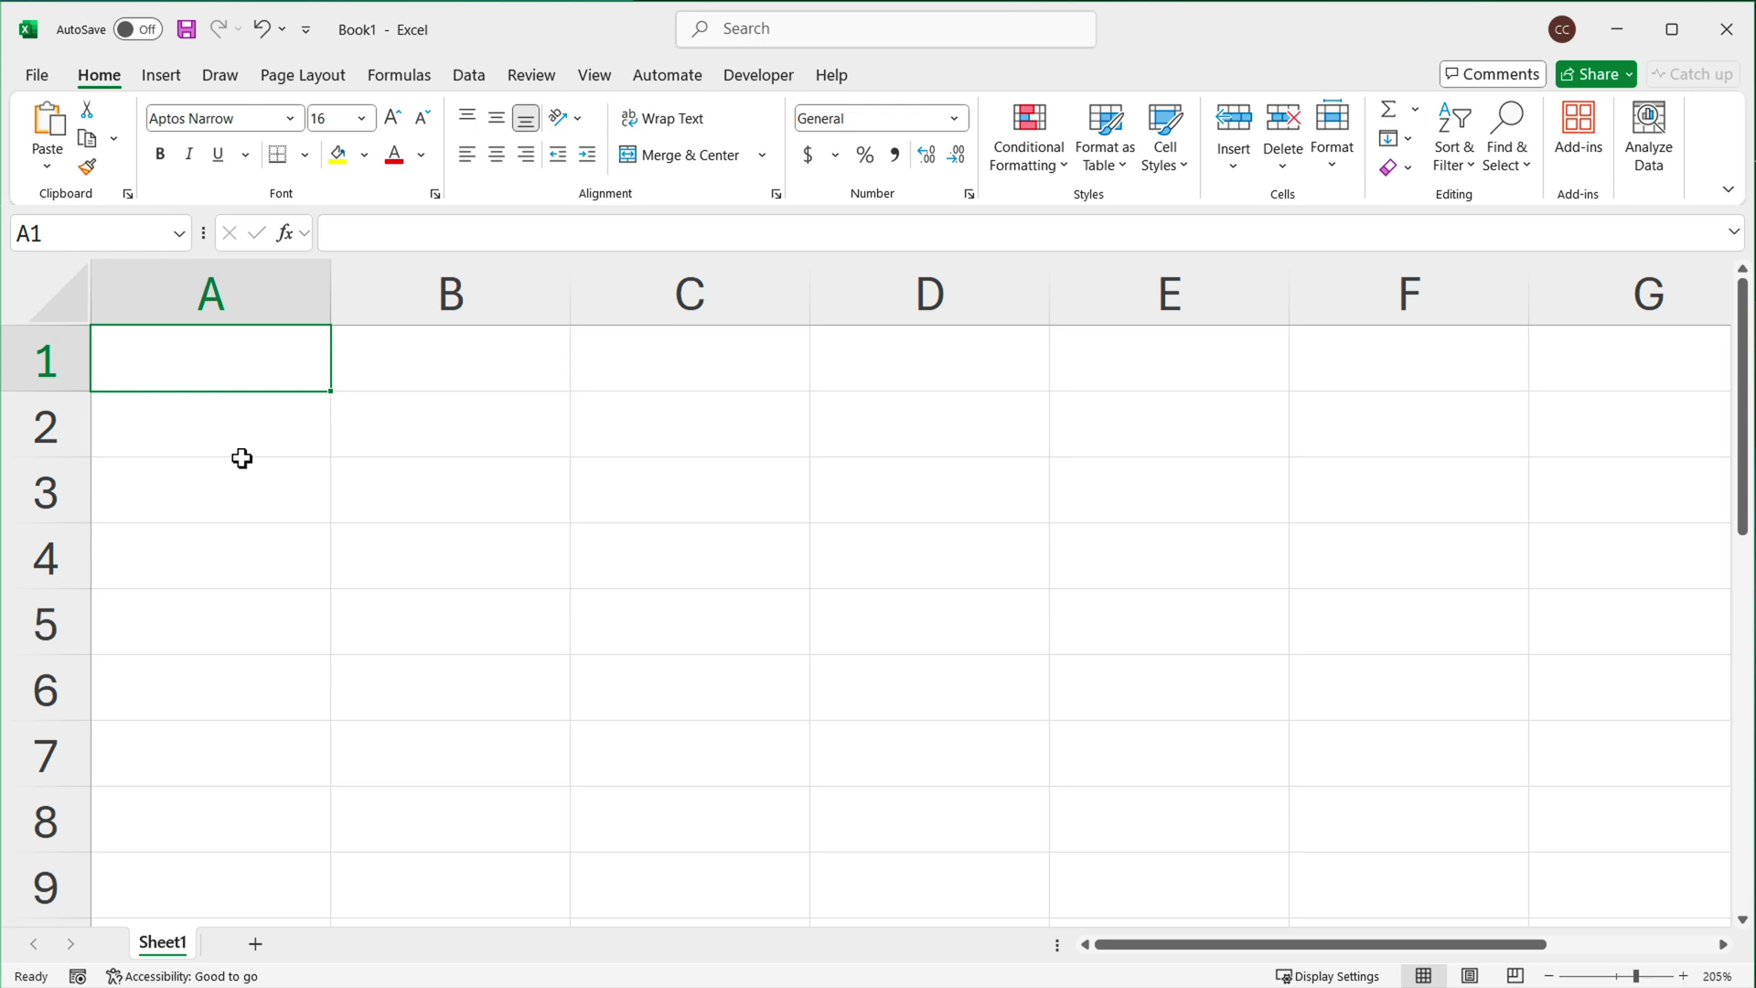
click(530, 364)
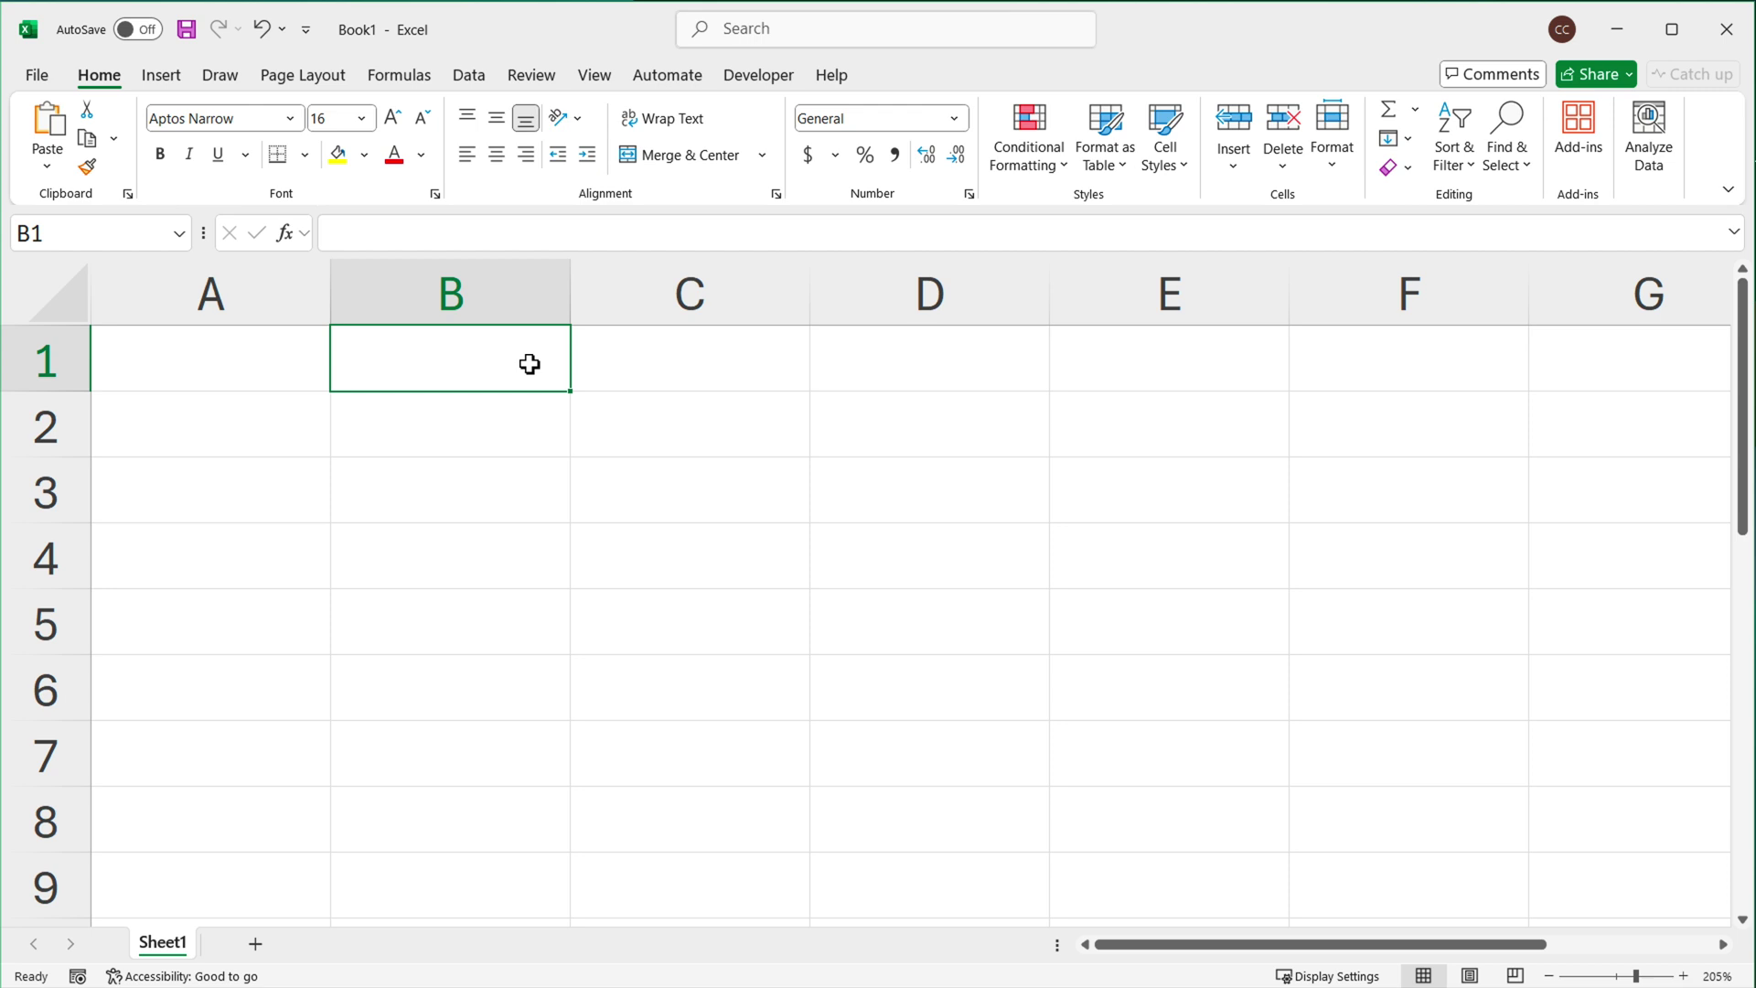
text(=)
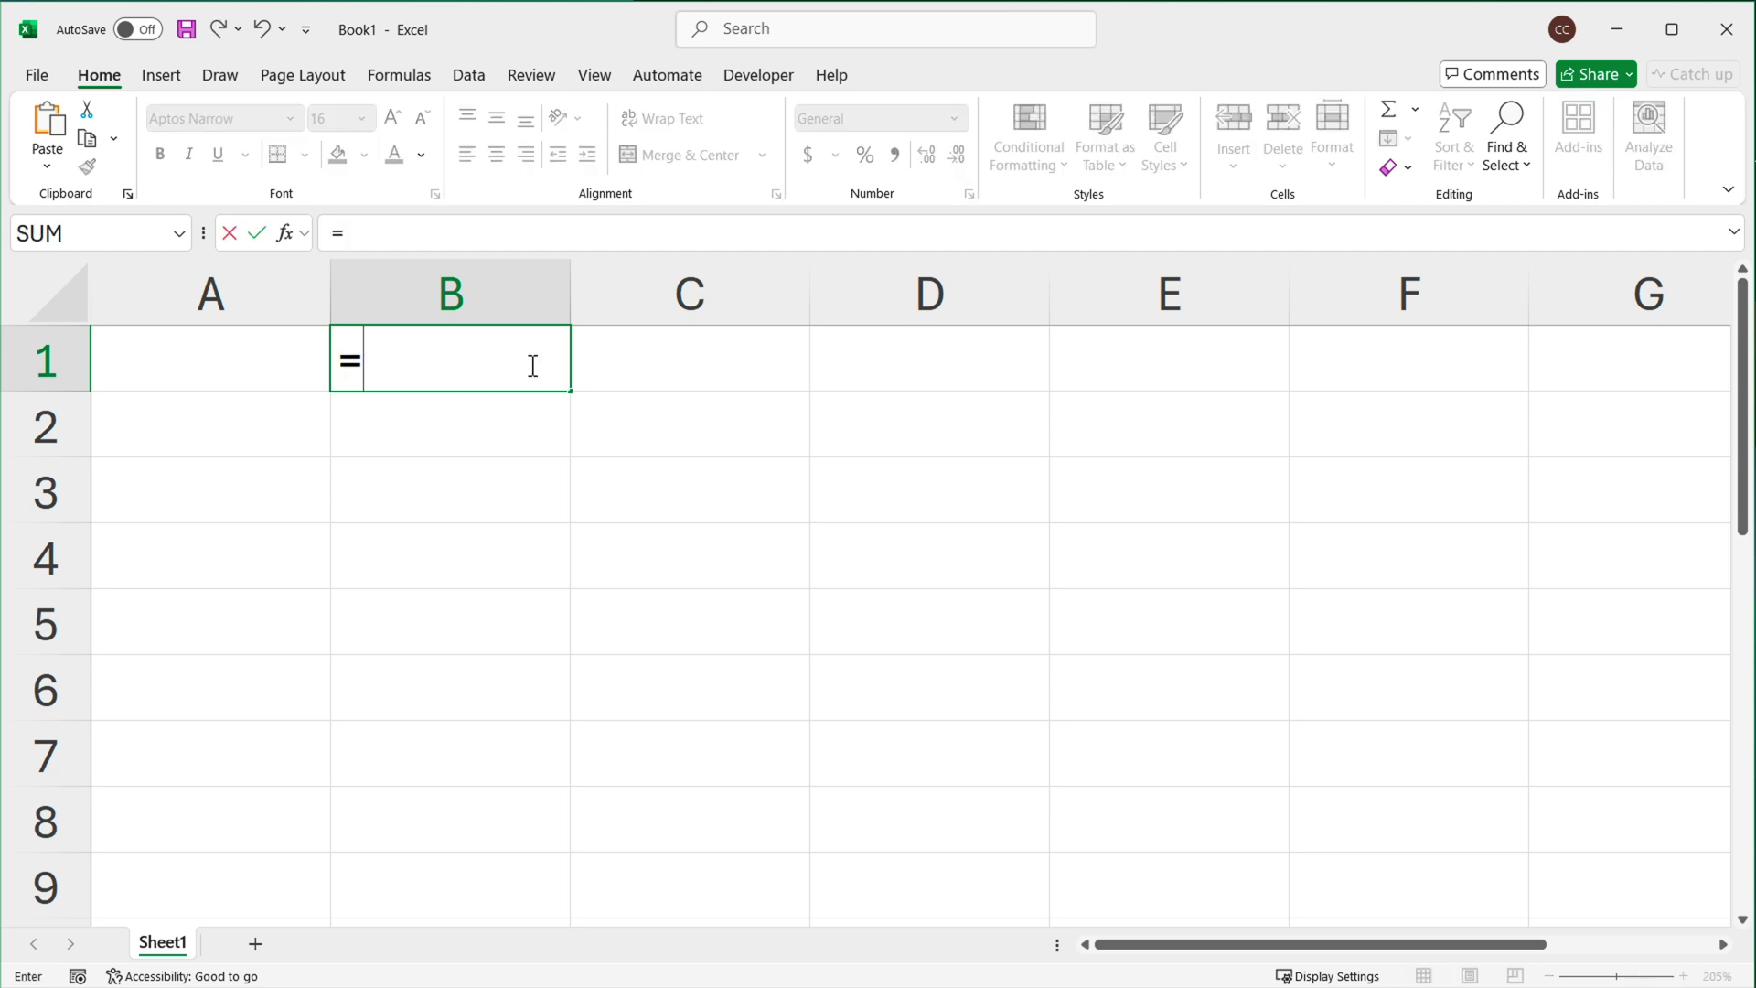
text(STO)
key(Tab)
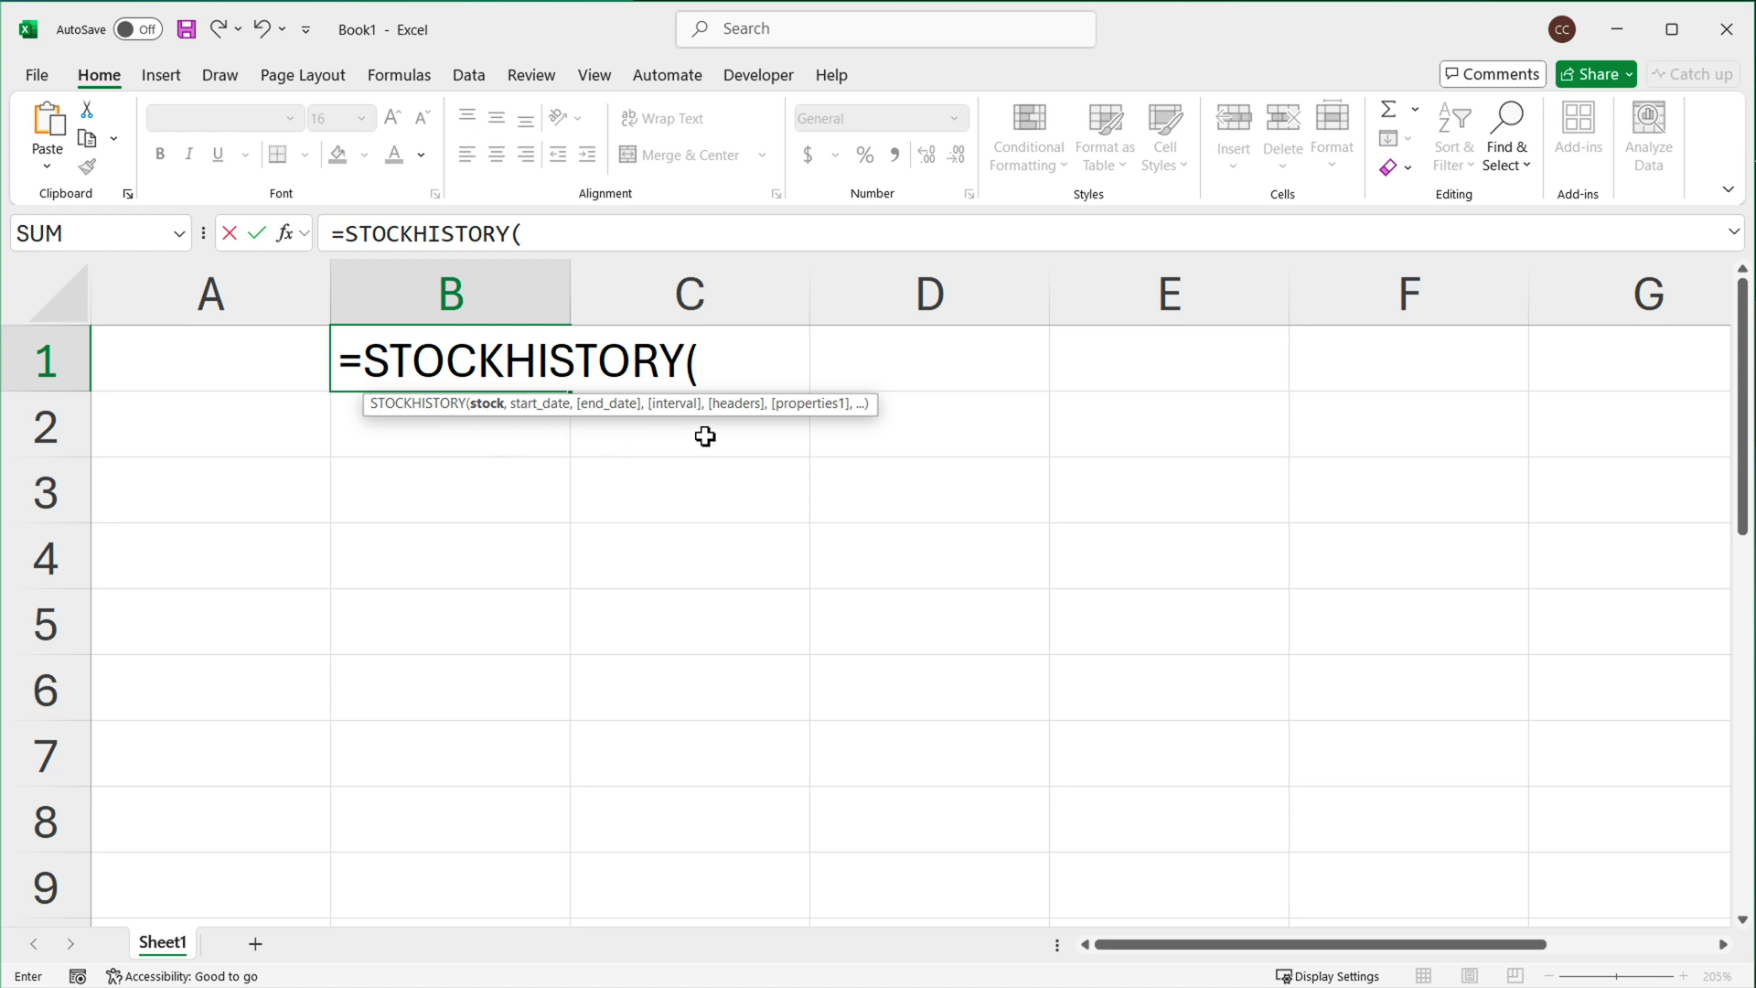
key(Escape)
Enter the ticker AAPL in cell A1 and the date 10/5/2024 in cell B1.
click(308, 372)
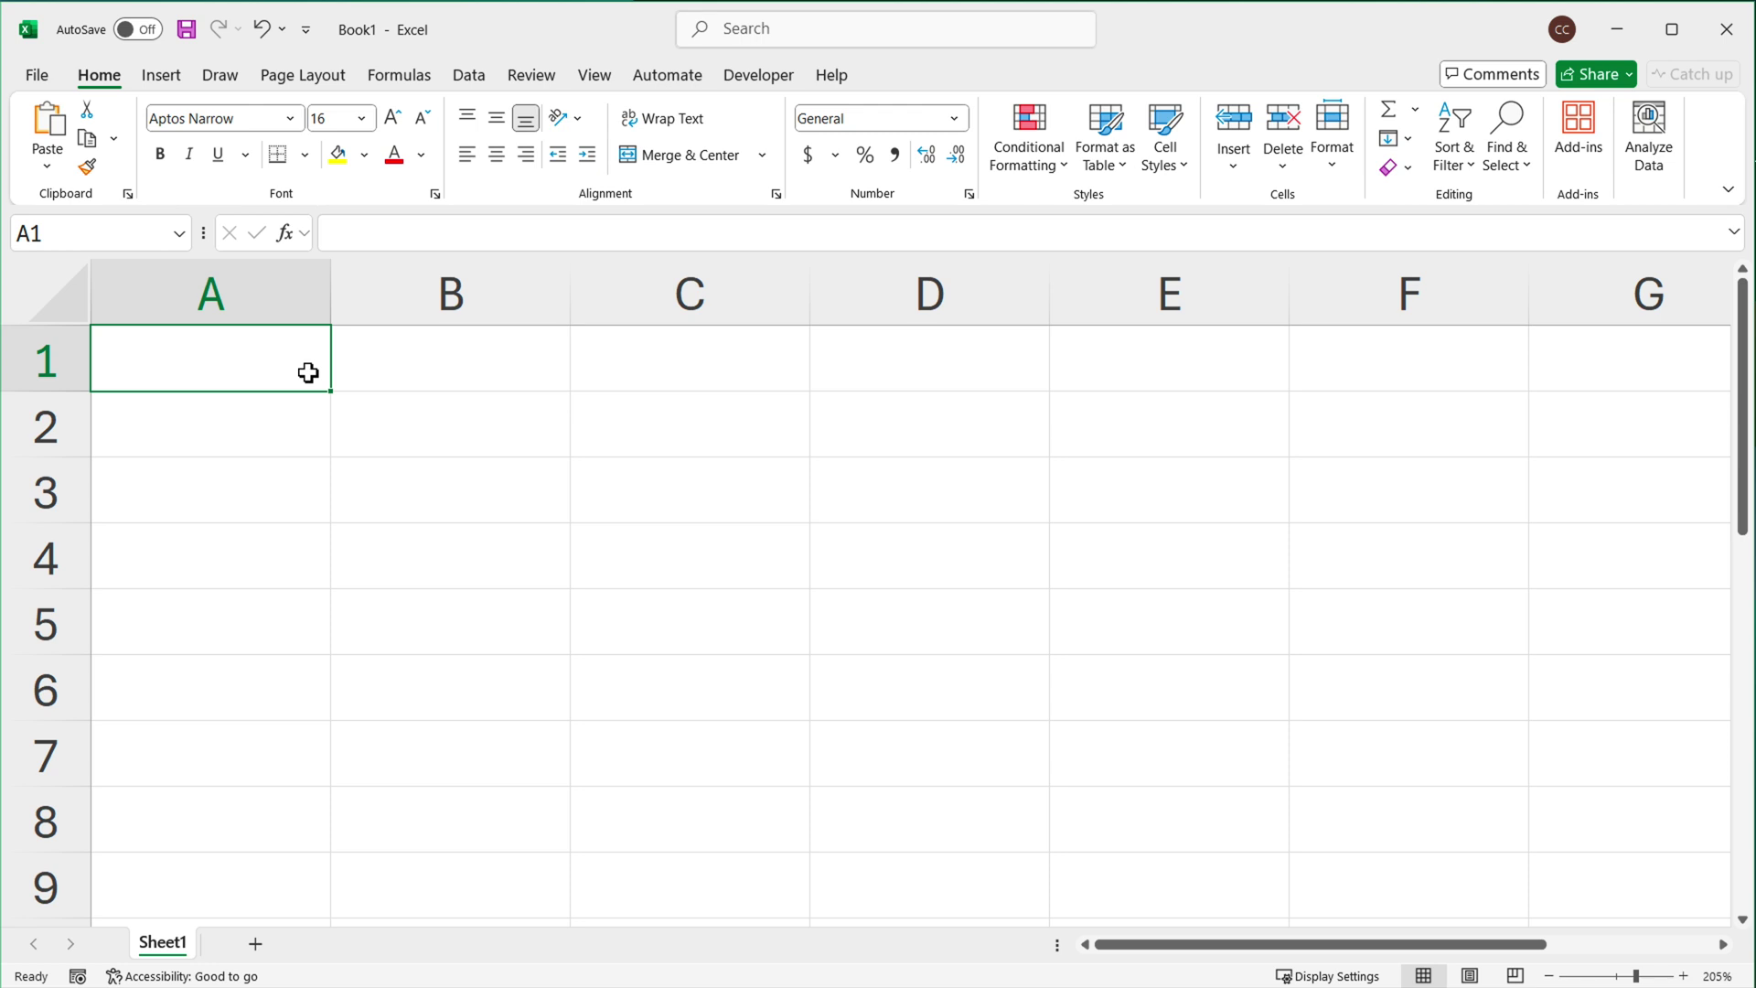
text(AAPL)
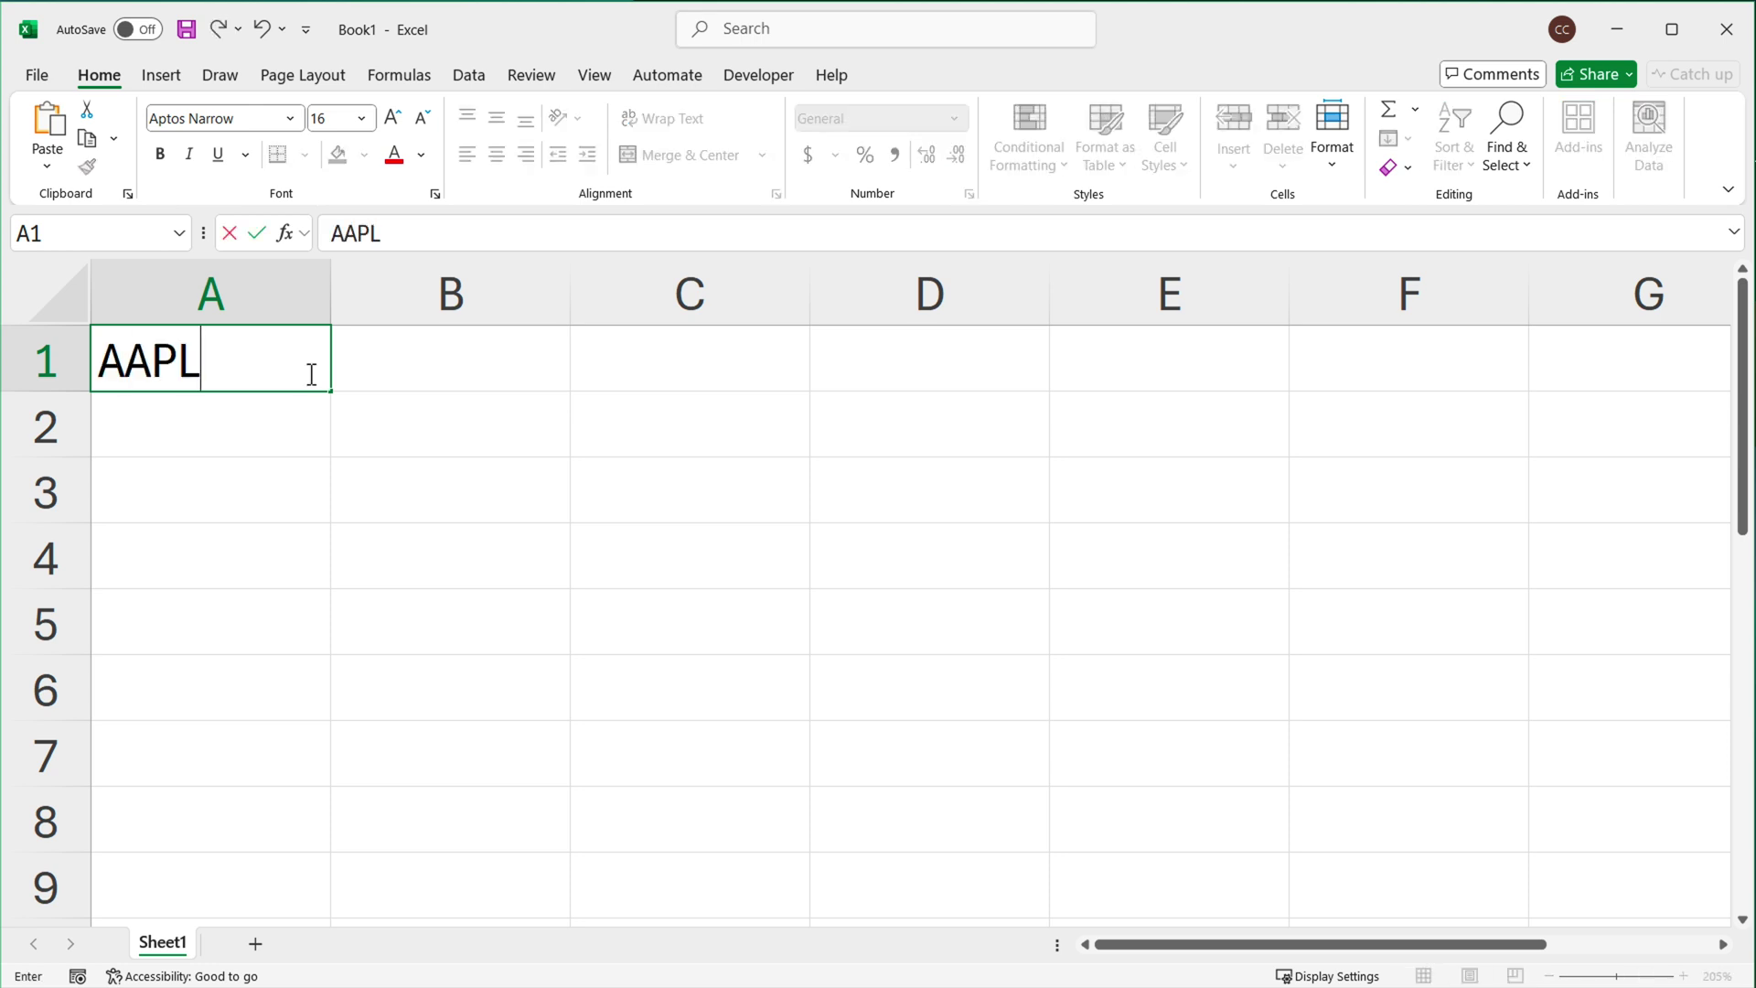
key(Tab)
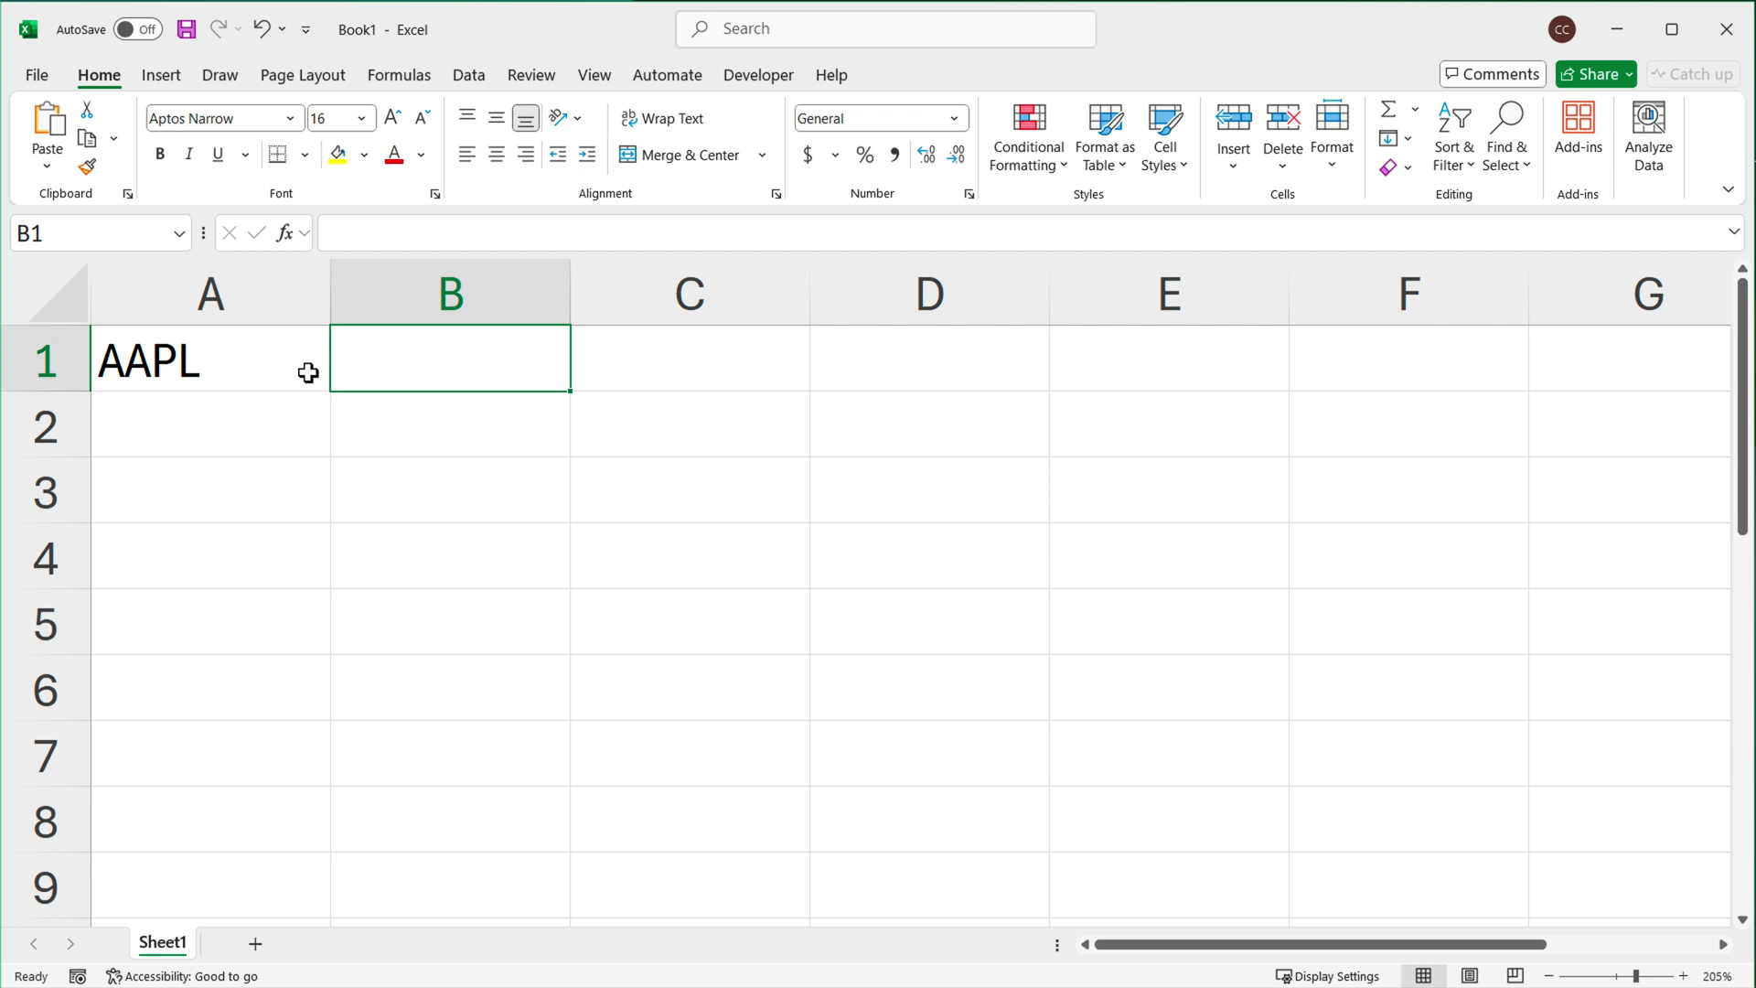
text(10/5/2024)
key(Return)
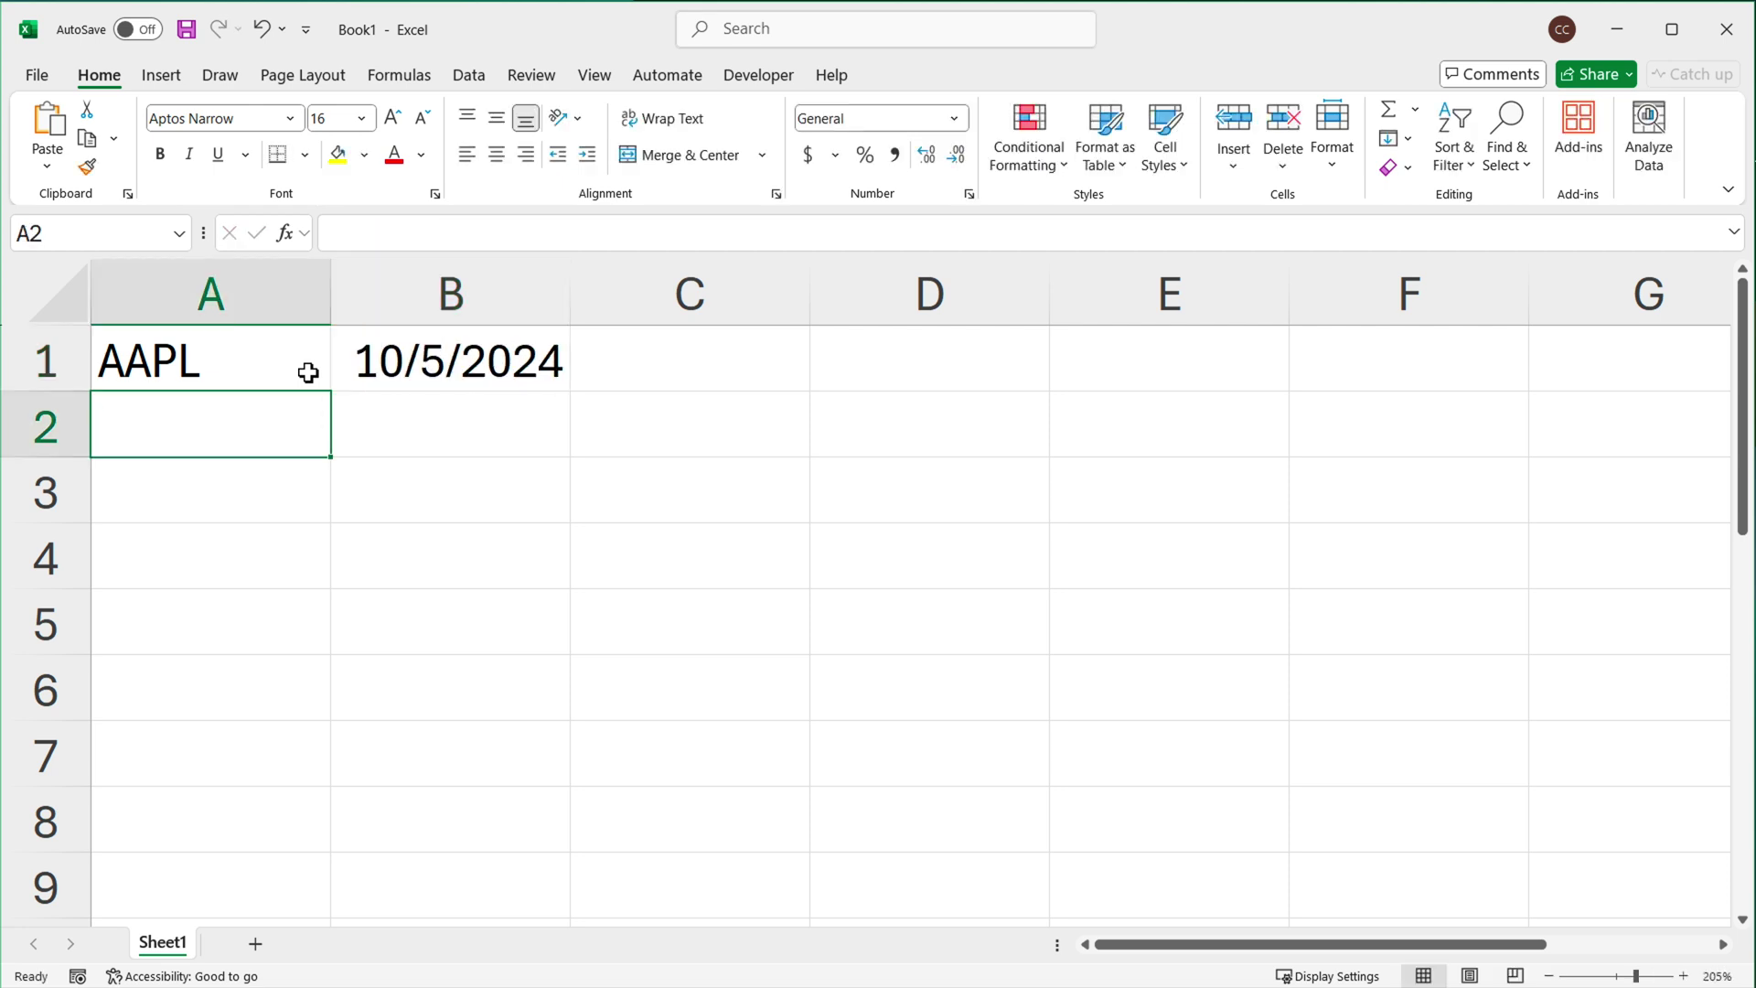
Enter the formula =STOCKHISTORY(A1,B1) in cell C1, using the ticker as stock and the date as start date.
key(Up)
key(Right)
key(Right)
text(=)
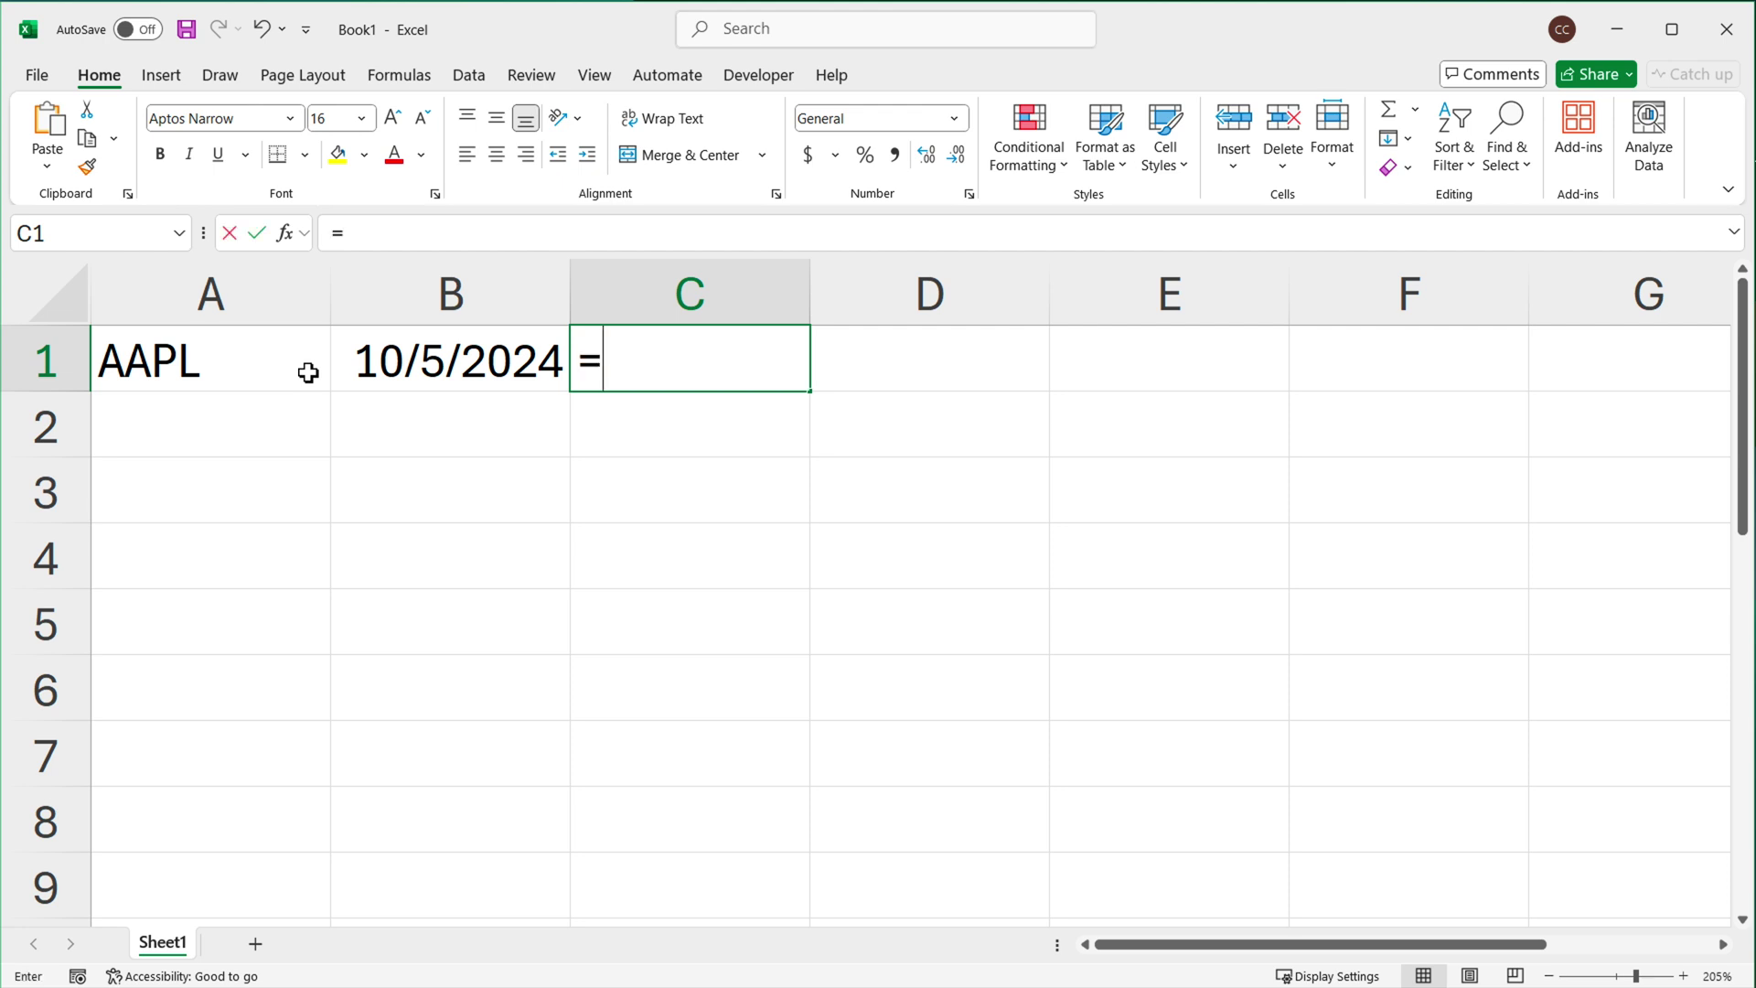
text(STO)
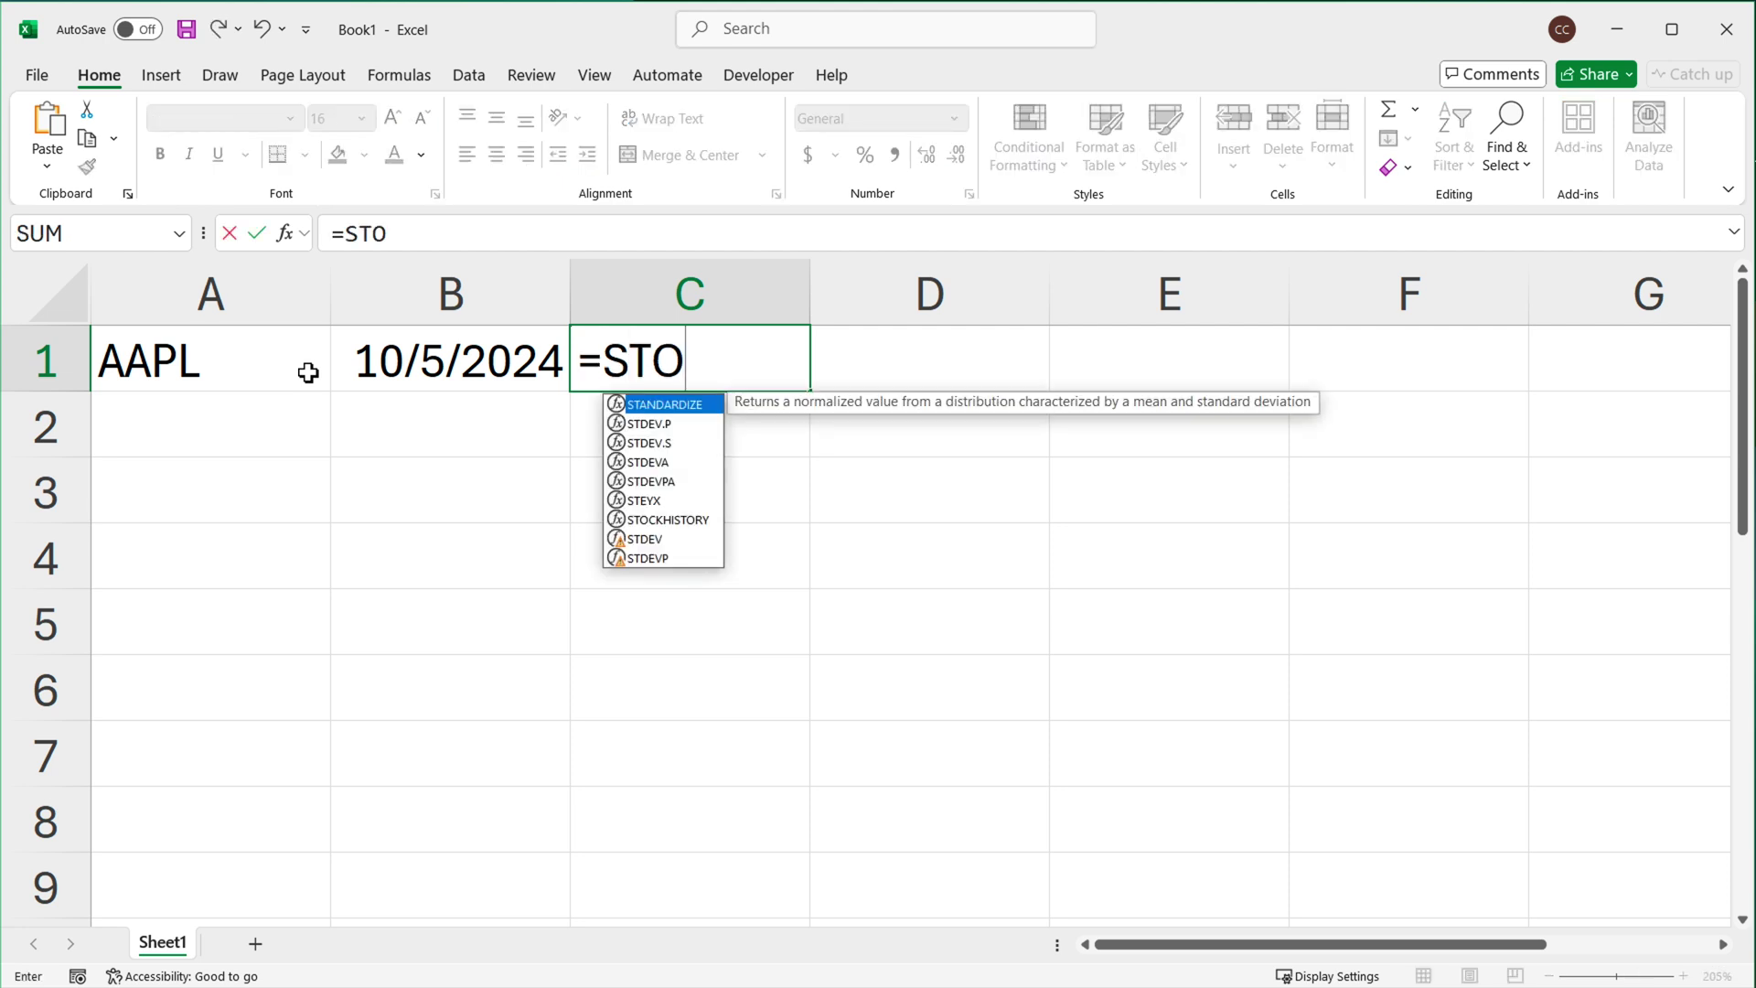
key(Tab)
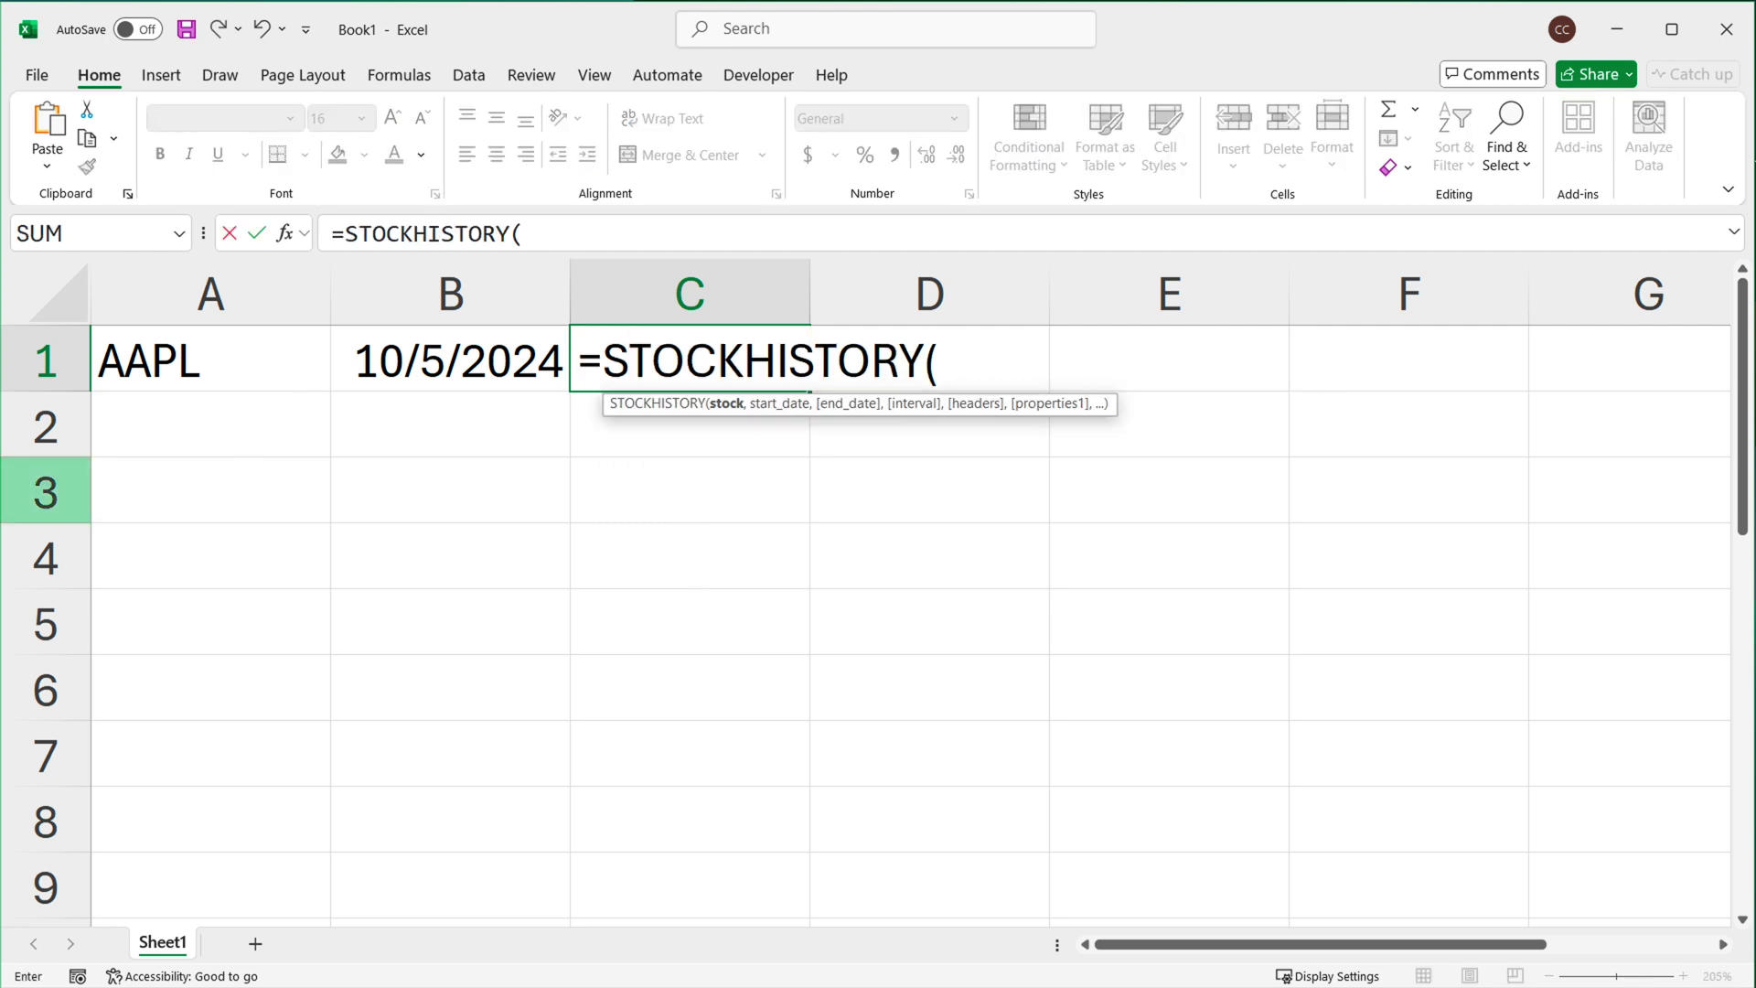
click(160, 354)
text(,)
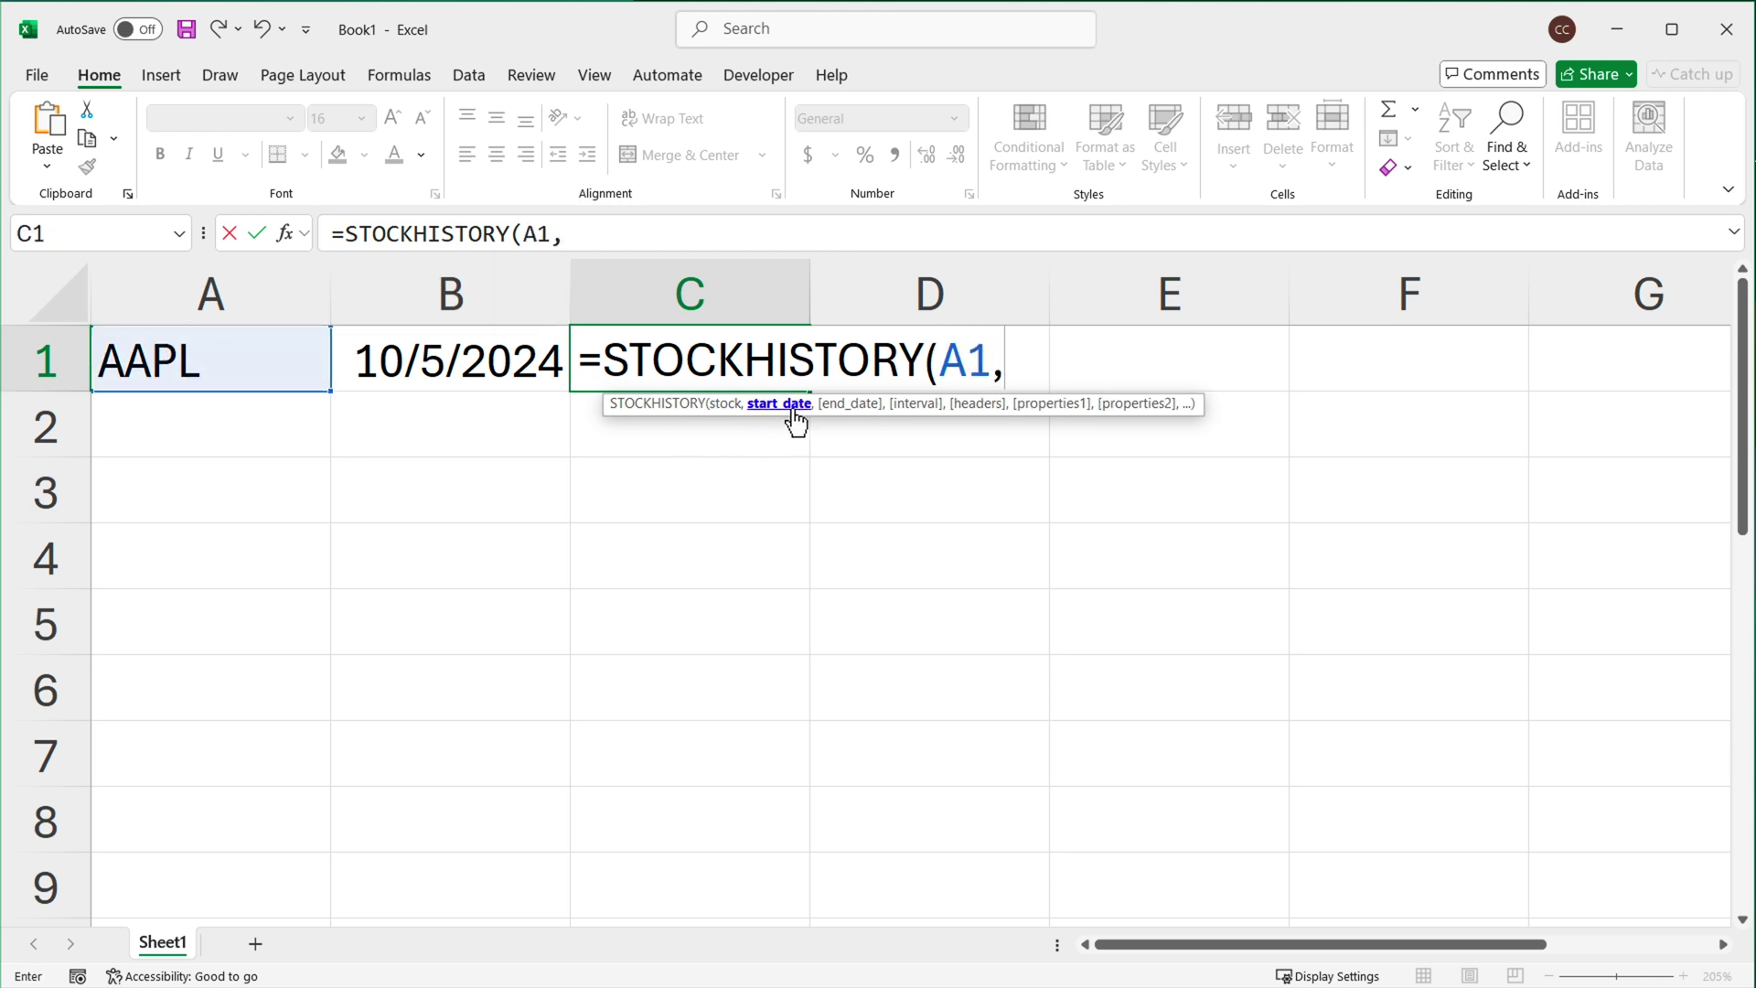
click(444, 372)
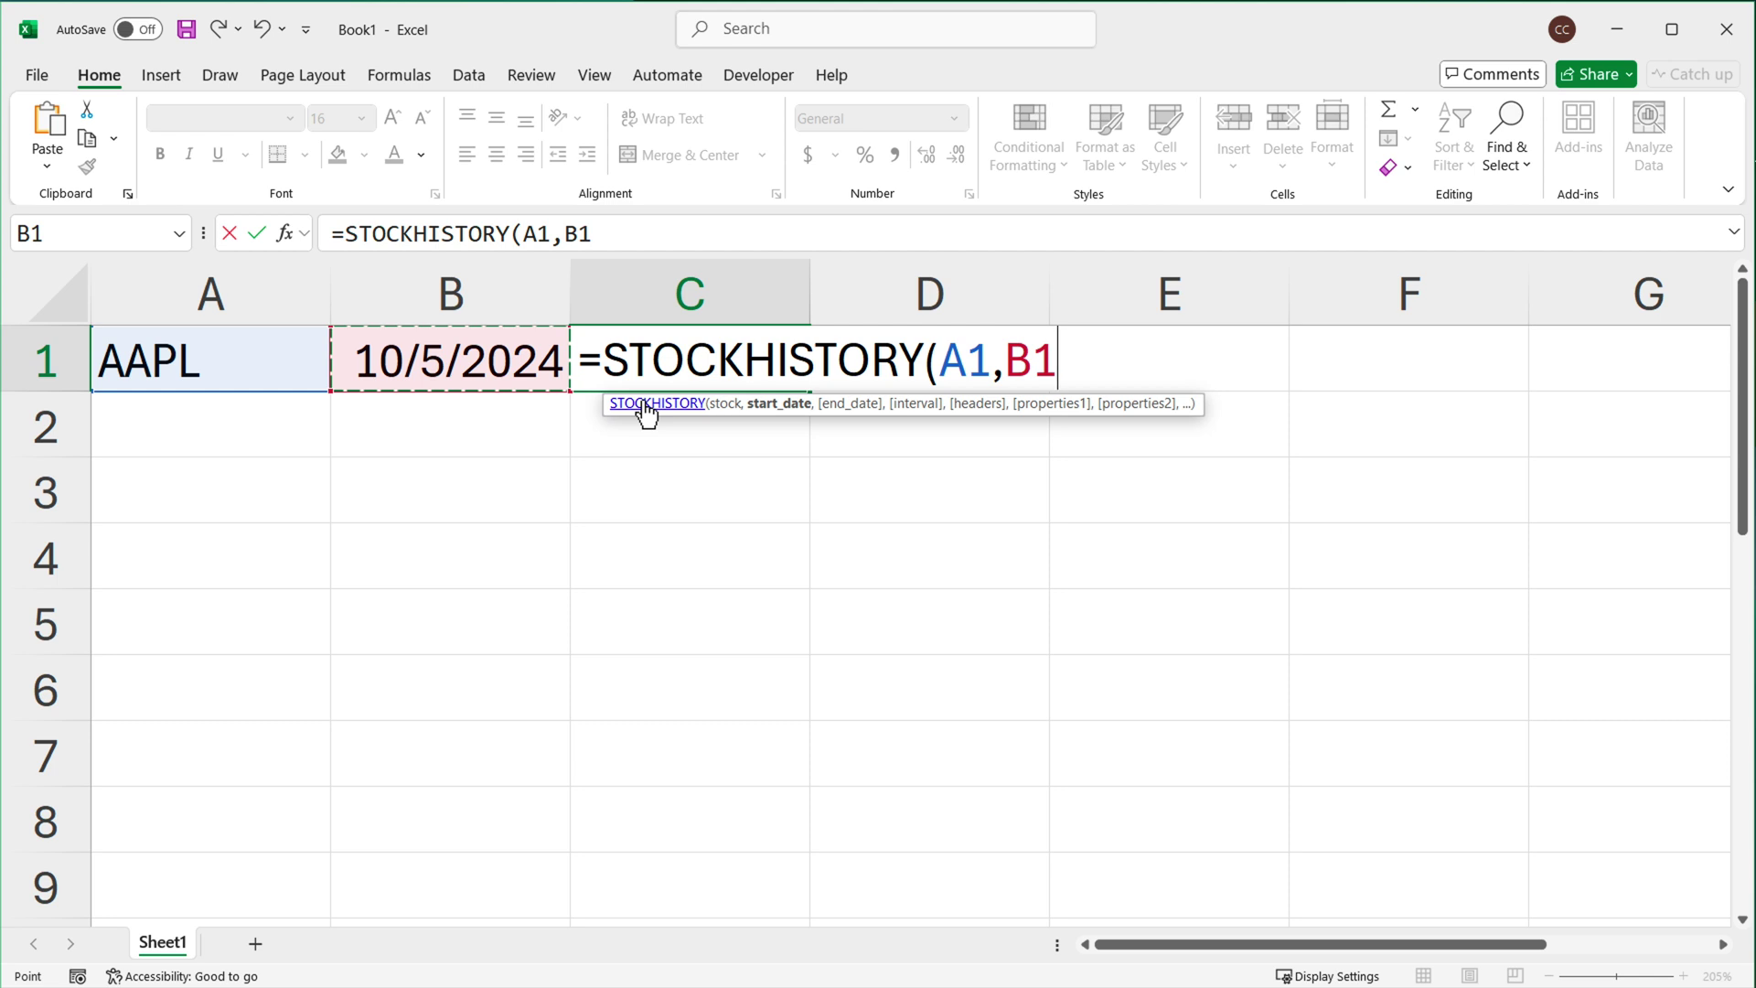
text())
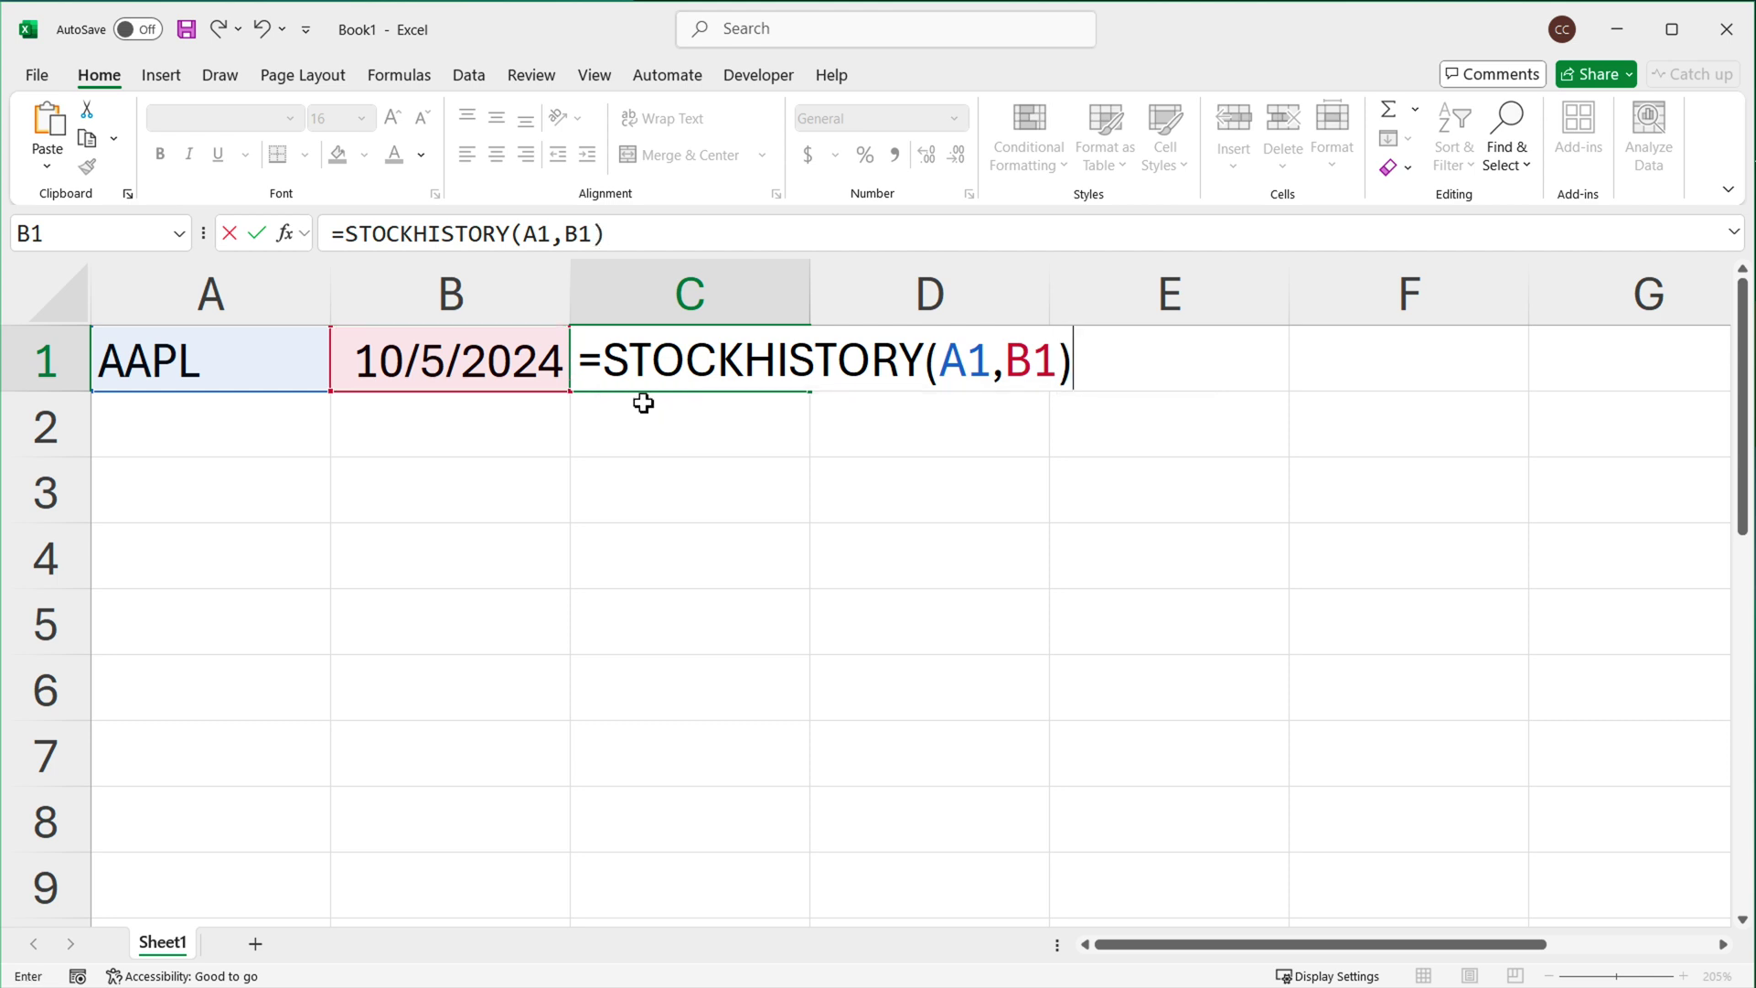
key(Return)
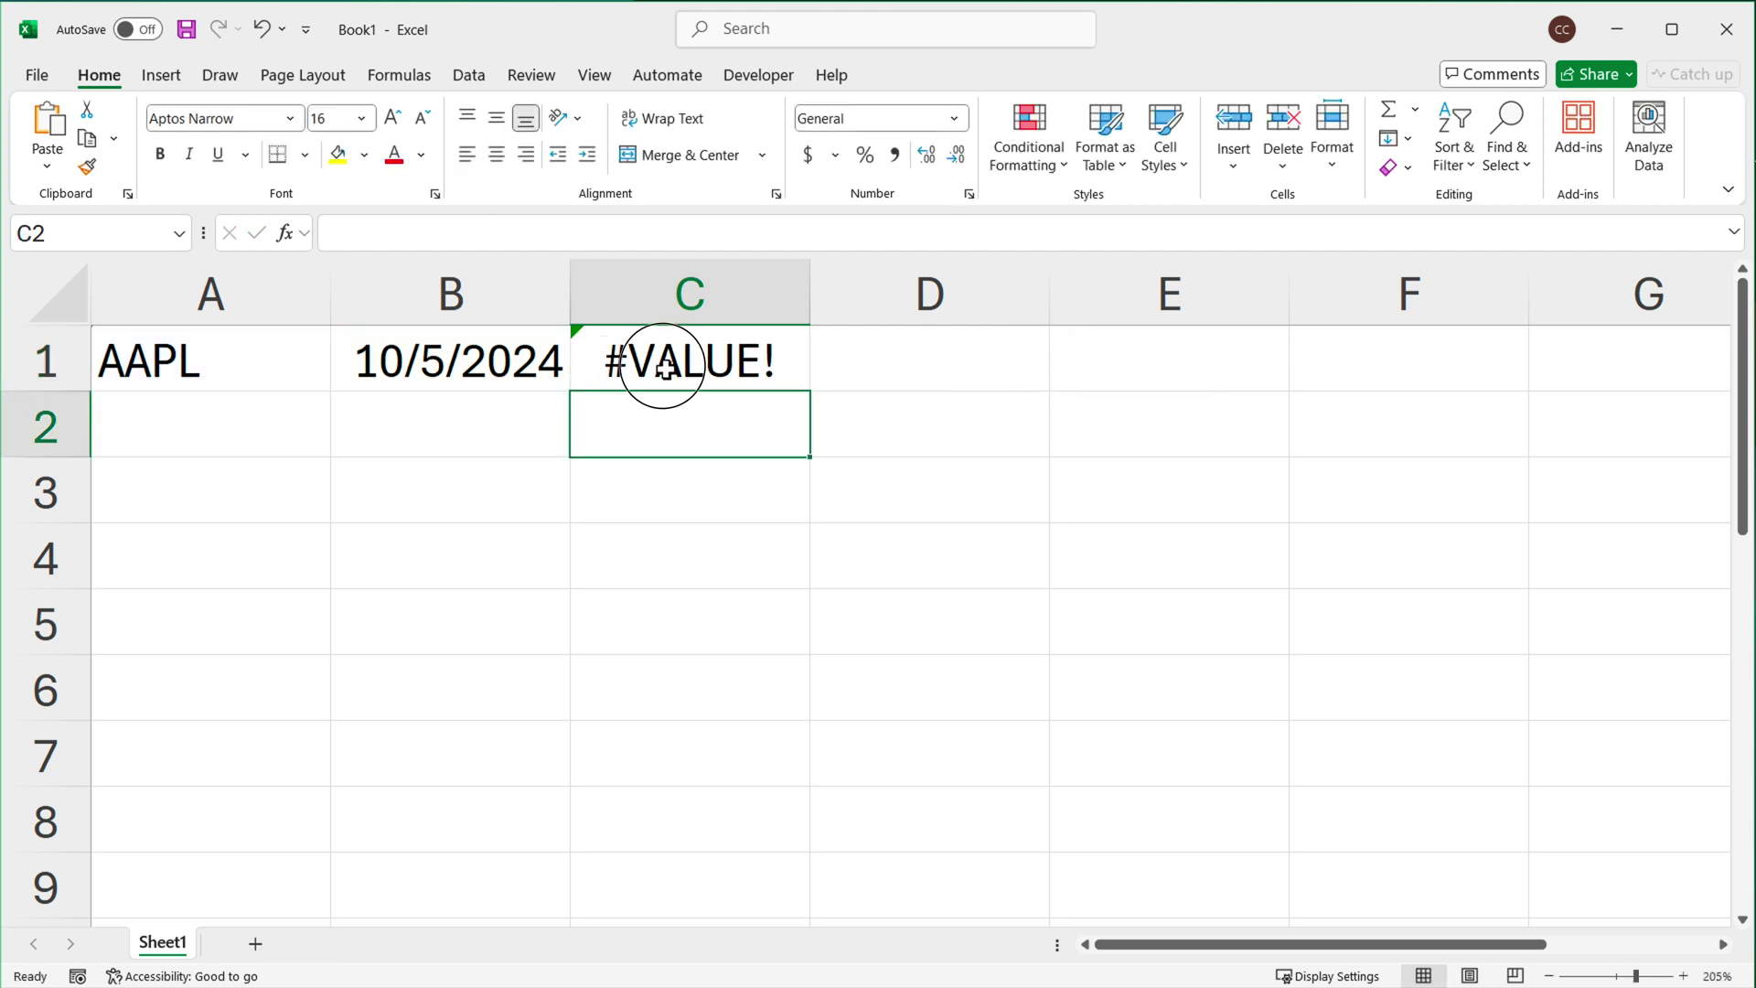
click(665, 367)
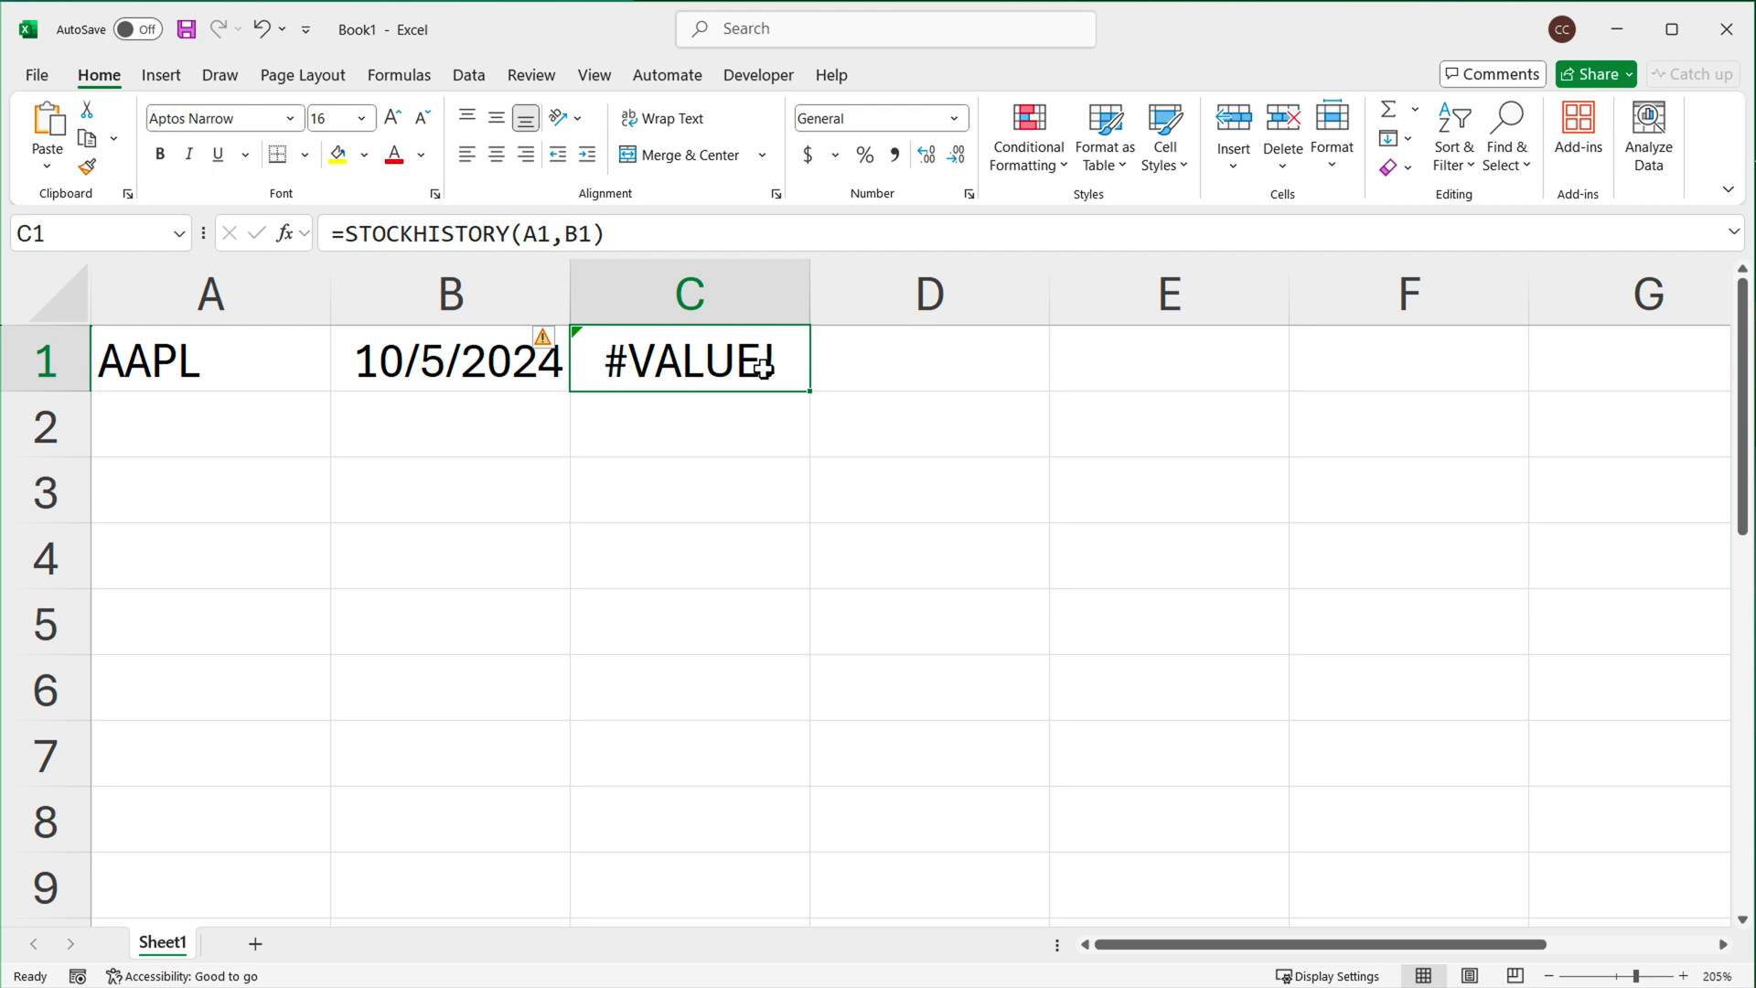
Change the start date in cell B1 to 10/6/2024.
click(419, 377)
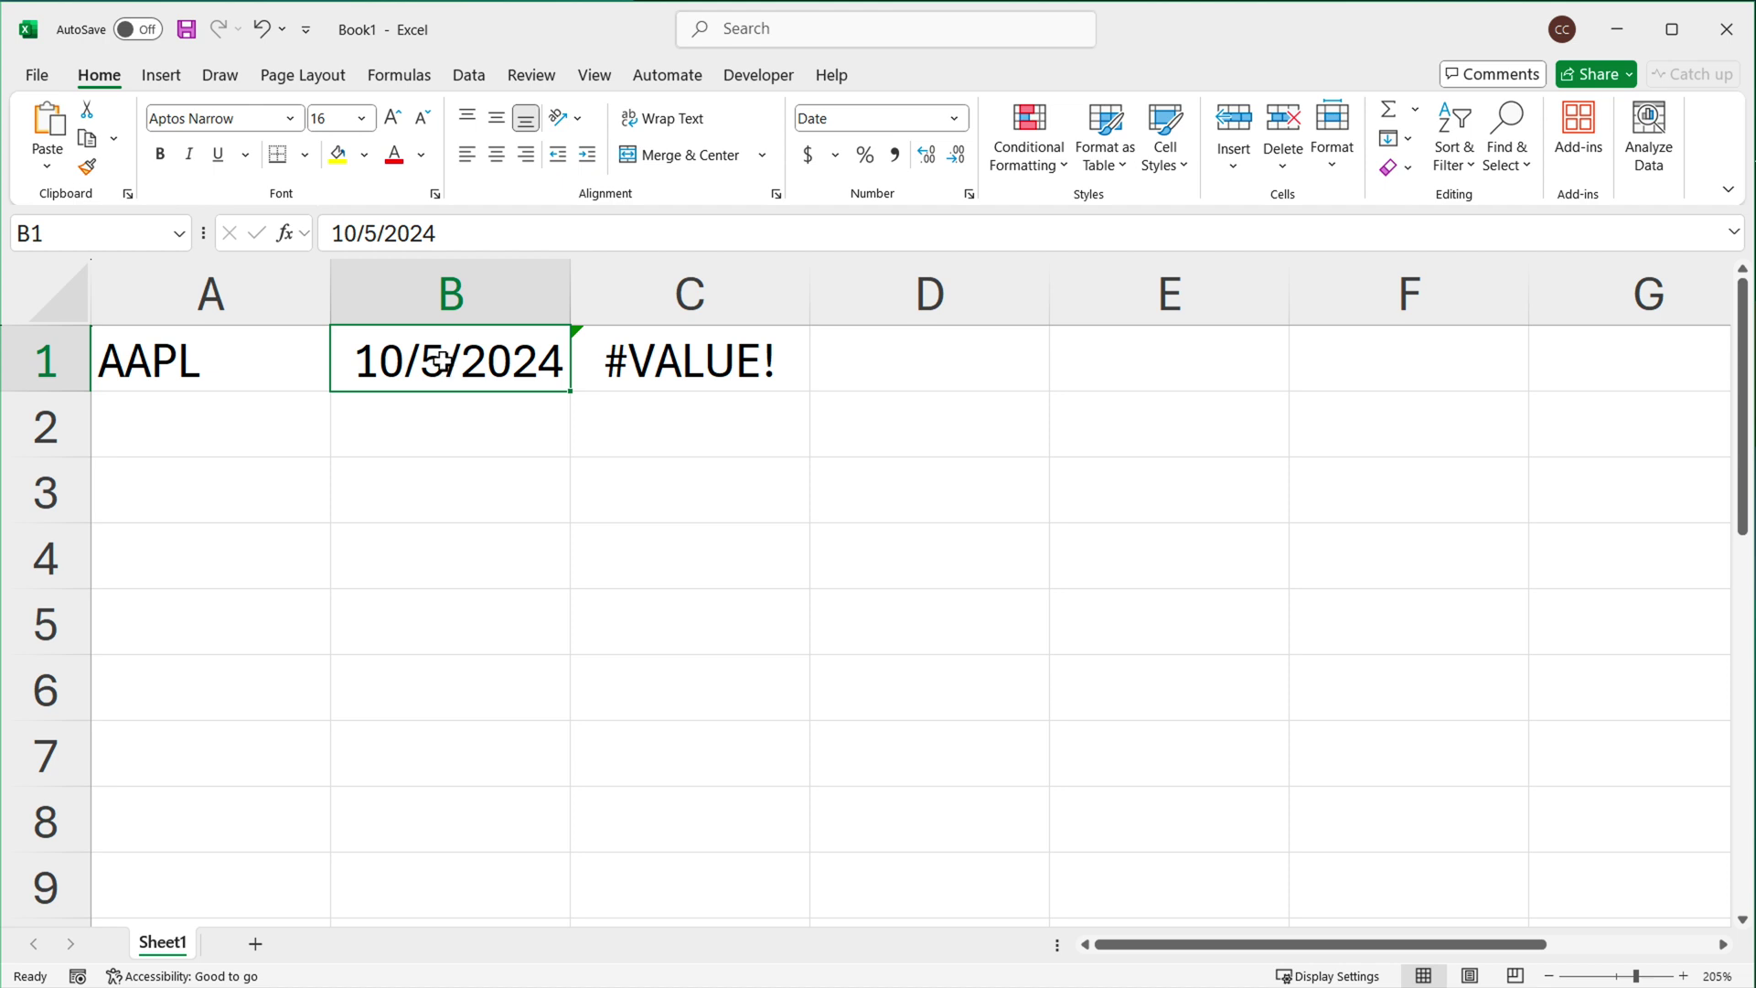
double_click(445, 358)
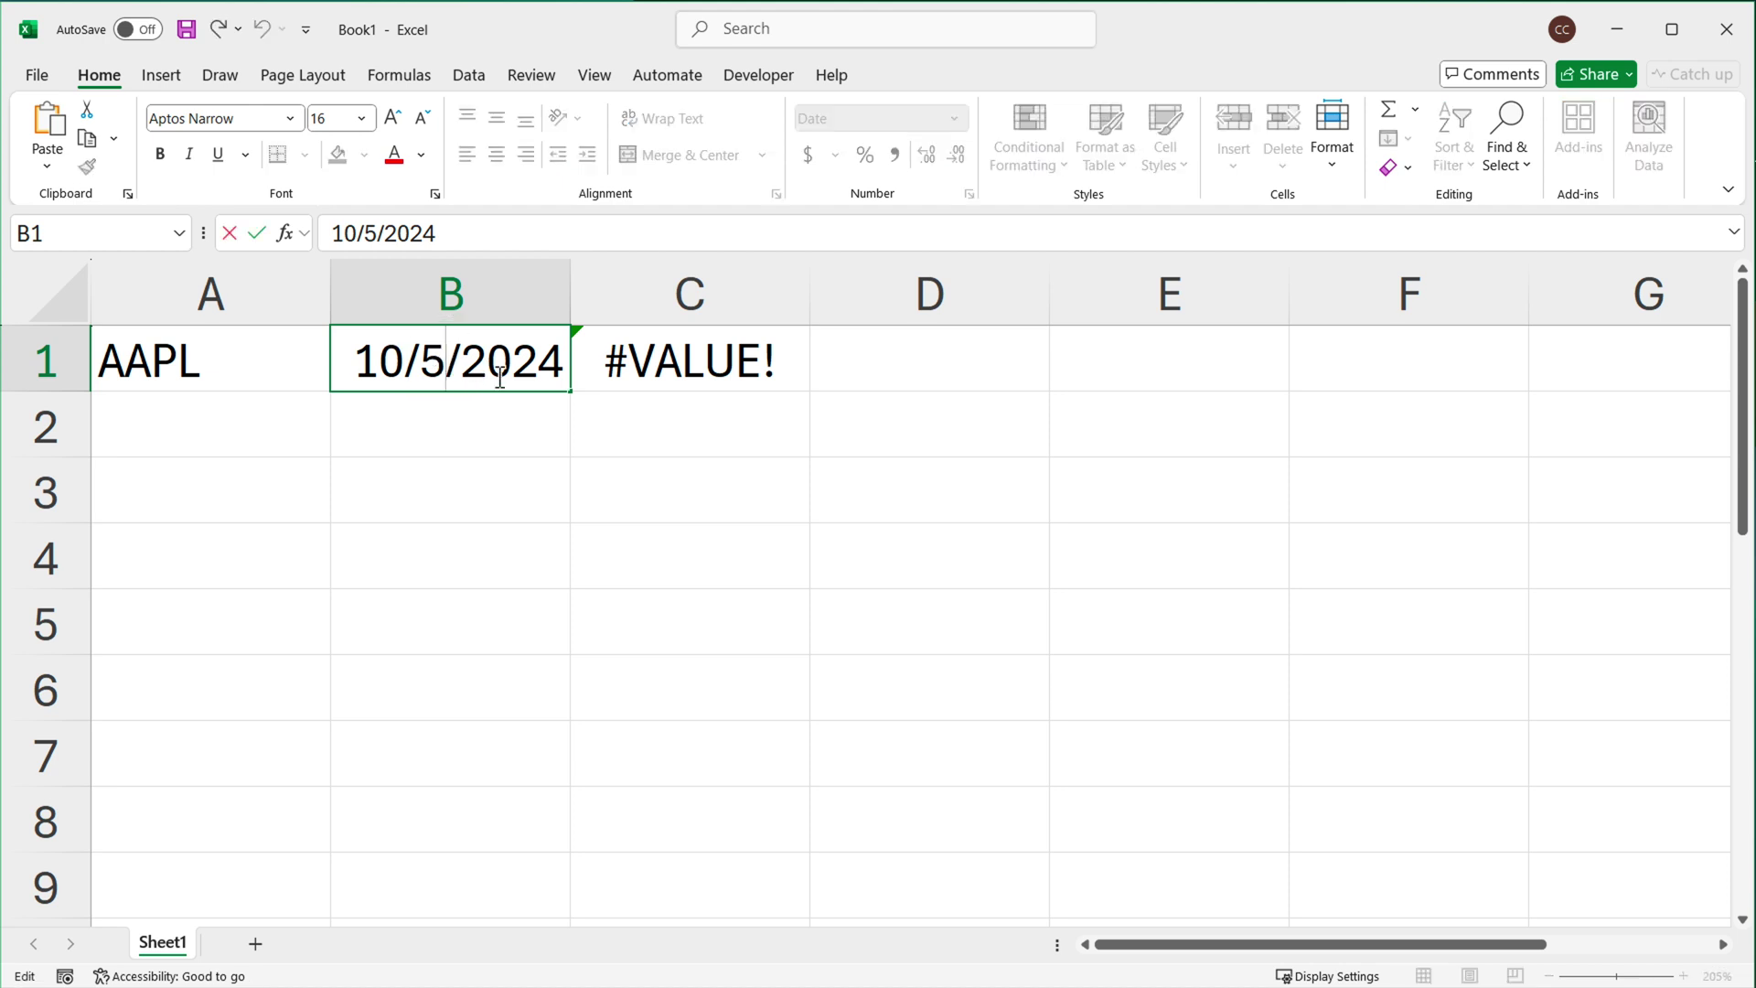
key(BackSpace)
text(6)
key(Return)
Set the start date in cell B1 to 10/7/2024.
click(441, 352)
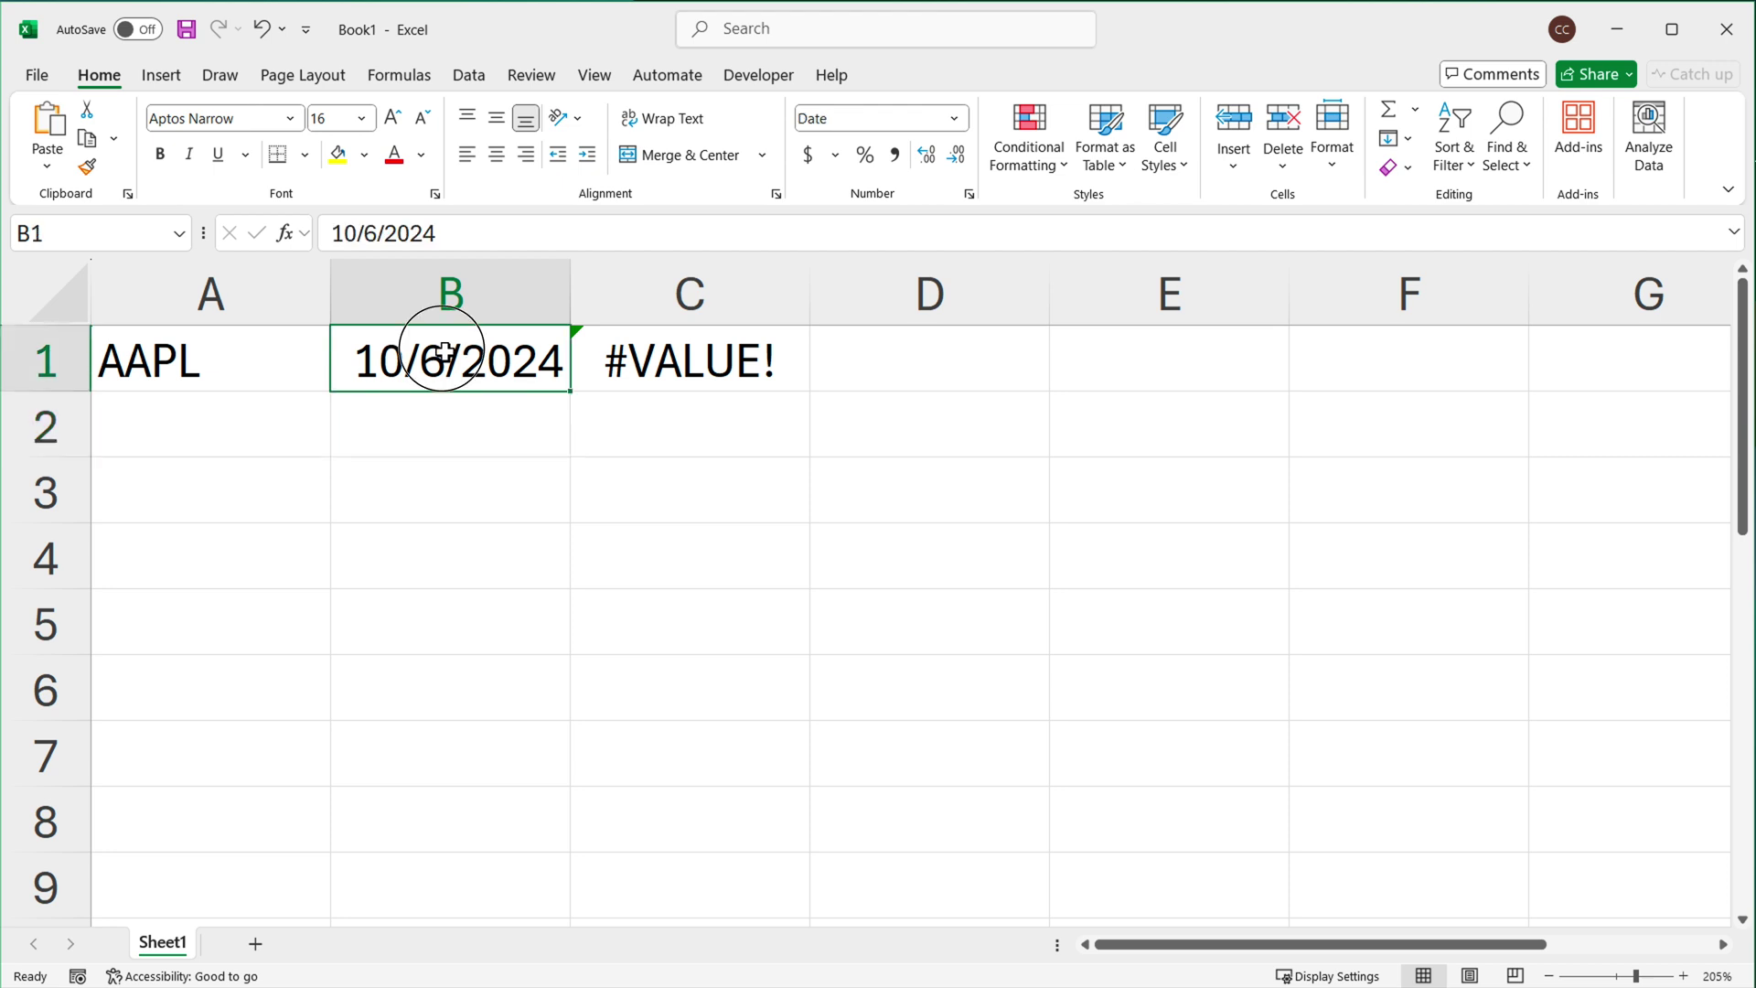
double_click(442, 352)
click(423, 361)
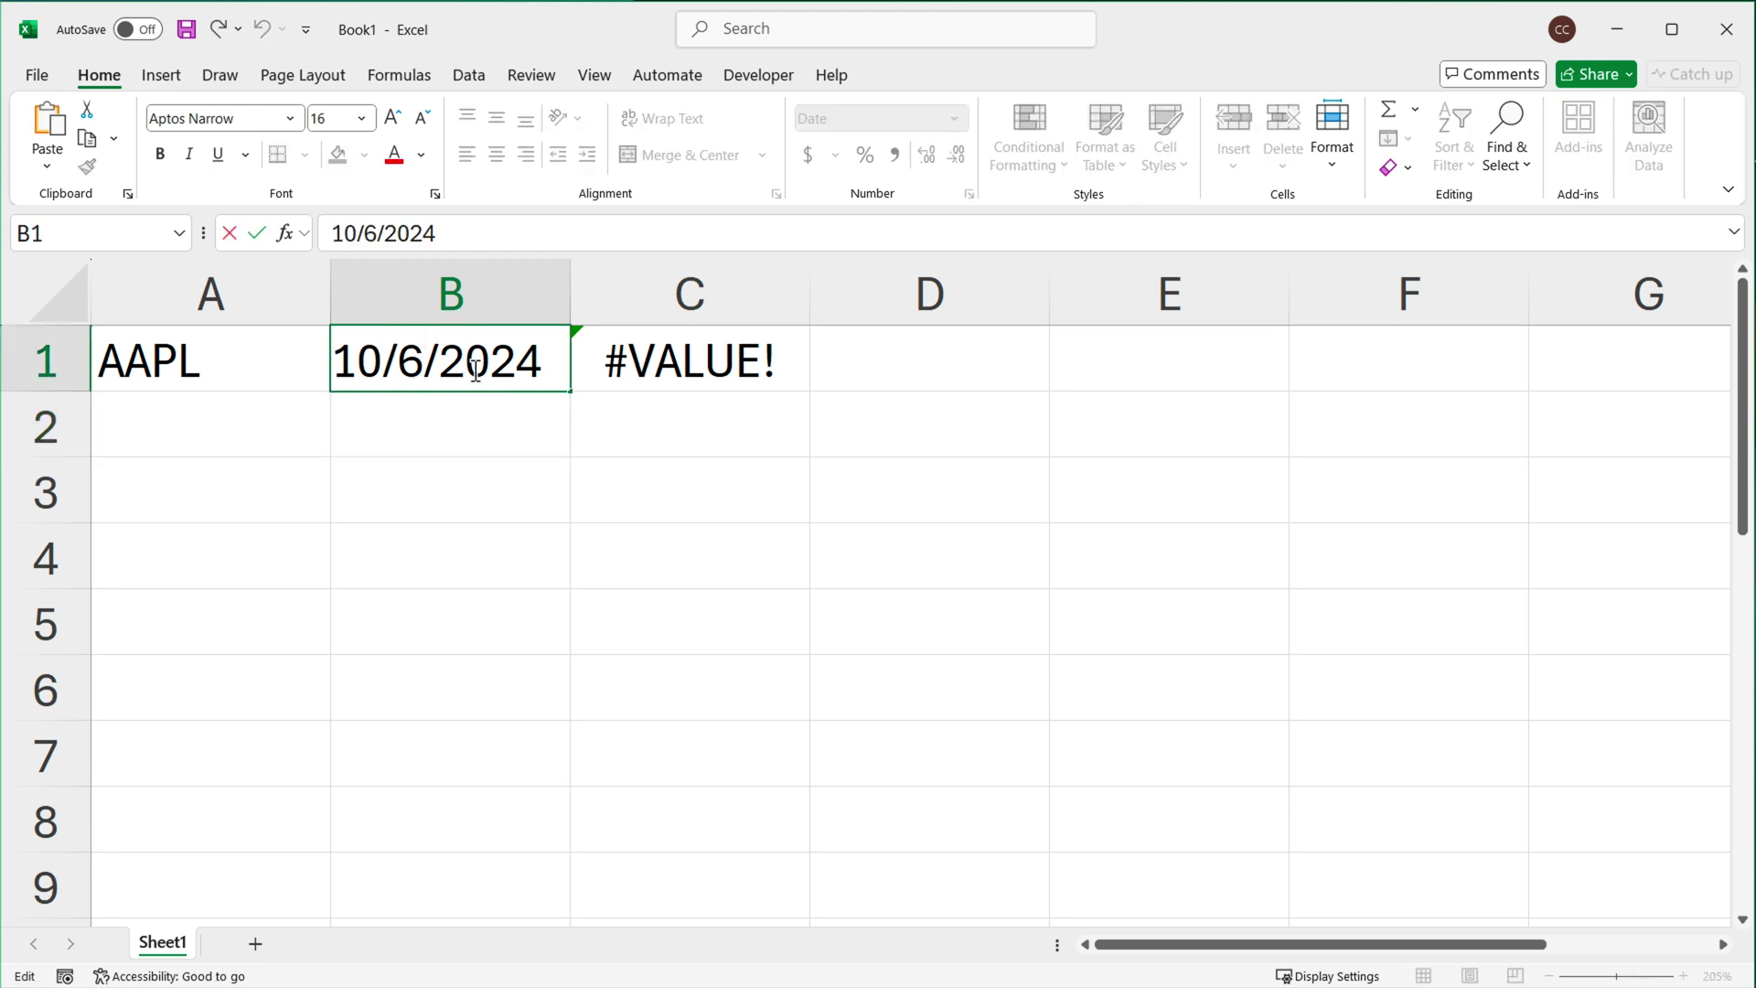
key(BackSpace)
text(7)
key(Return)
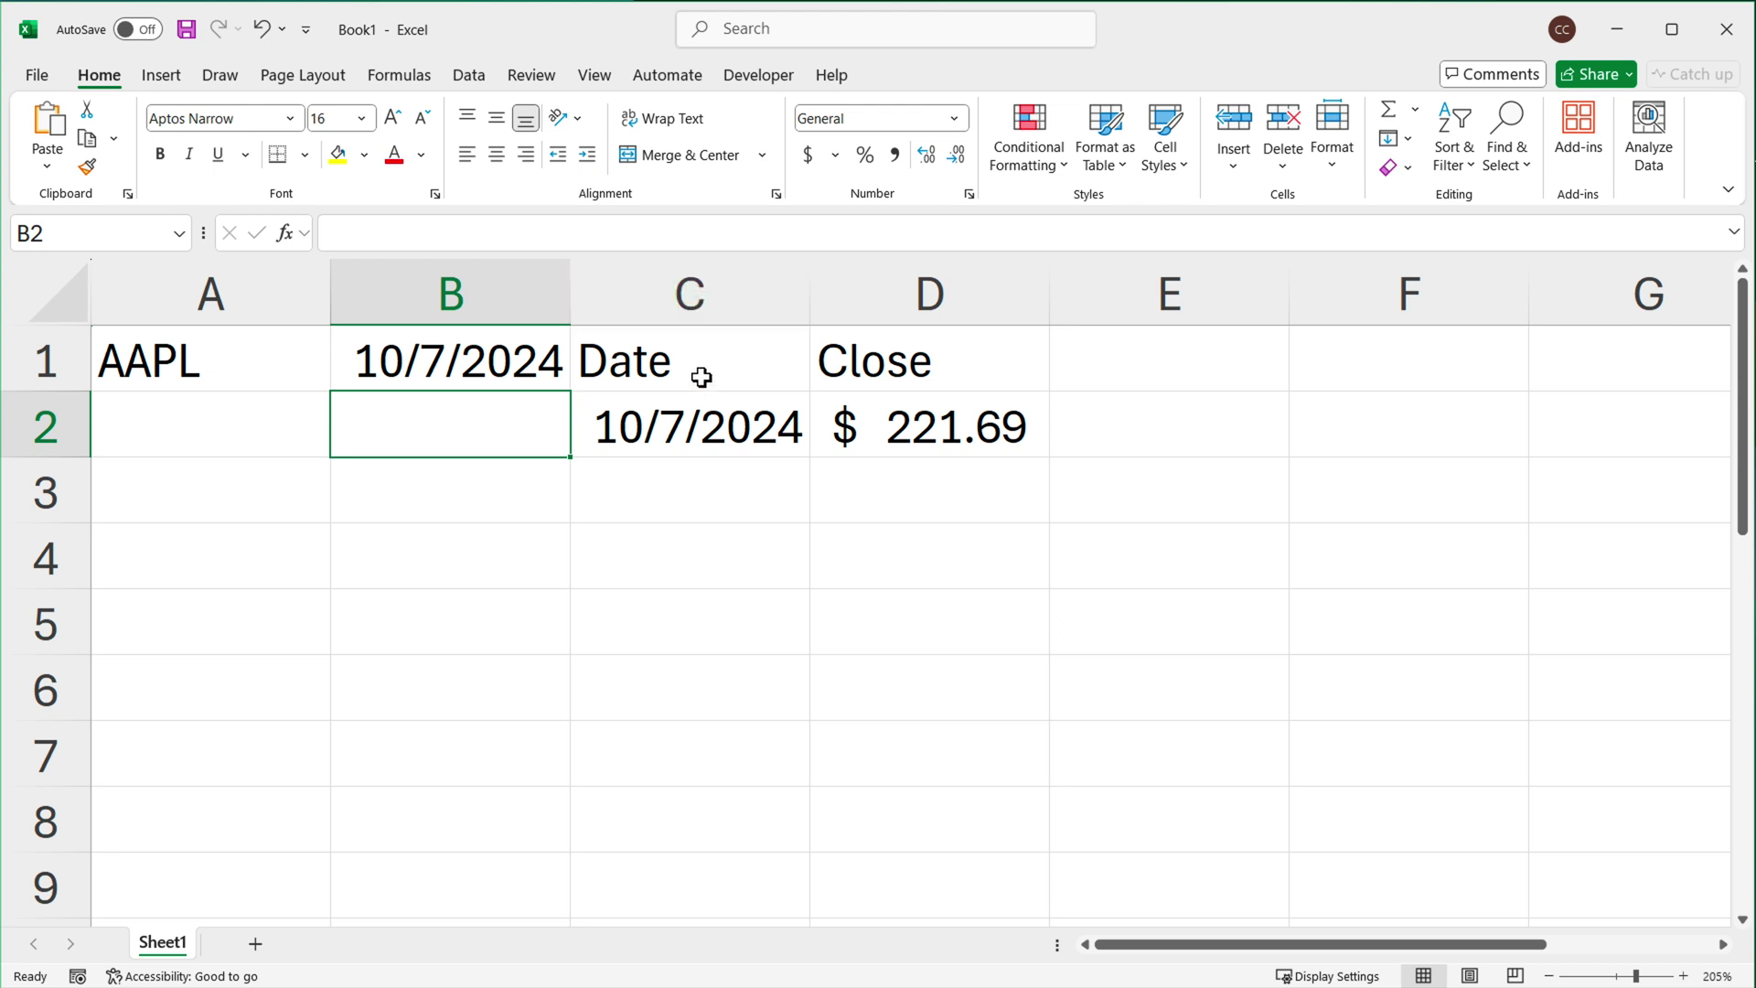
Inspect the STOCKHISTORY output range C1:D2, its date and closing price, and the ticker in cell A1.
drag(701, 369, 834, 422)
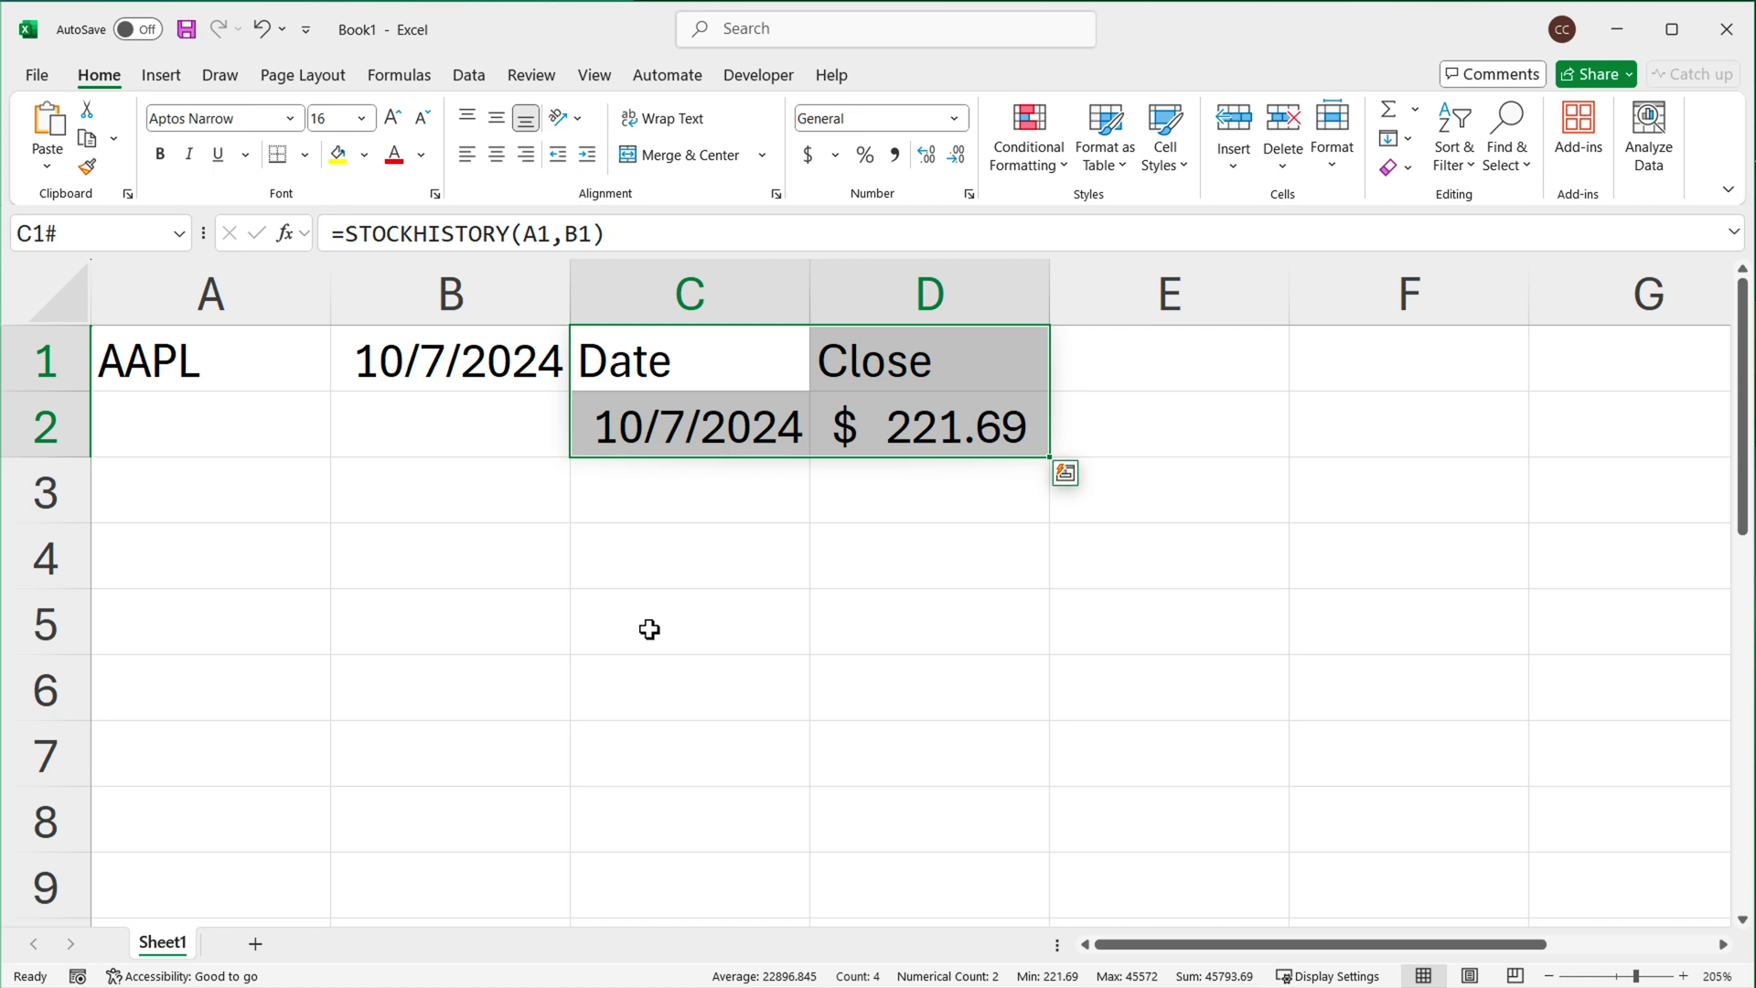
click(704, 434)
click(199, 355)
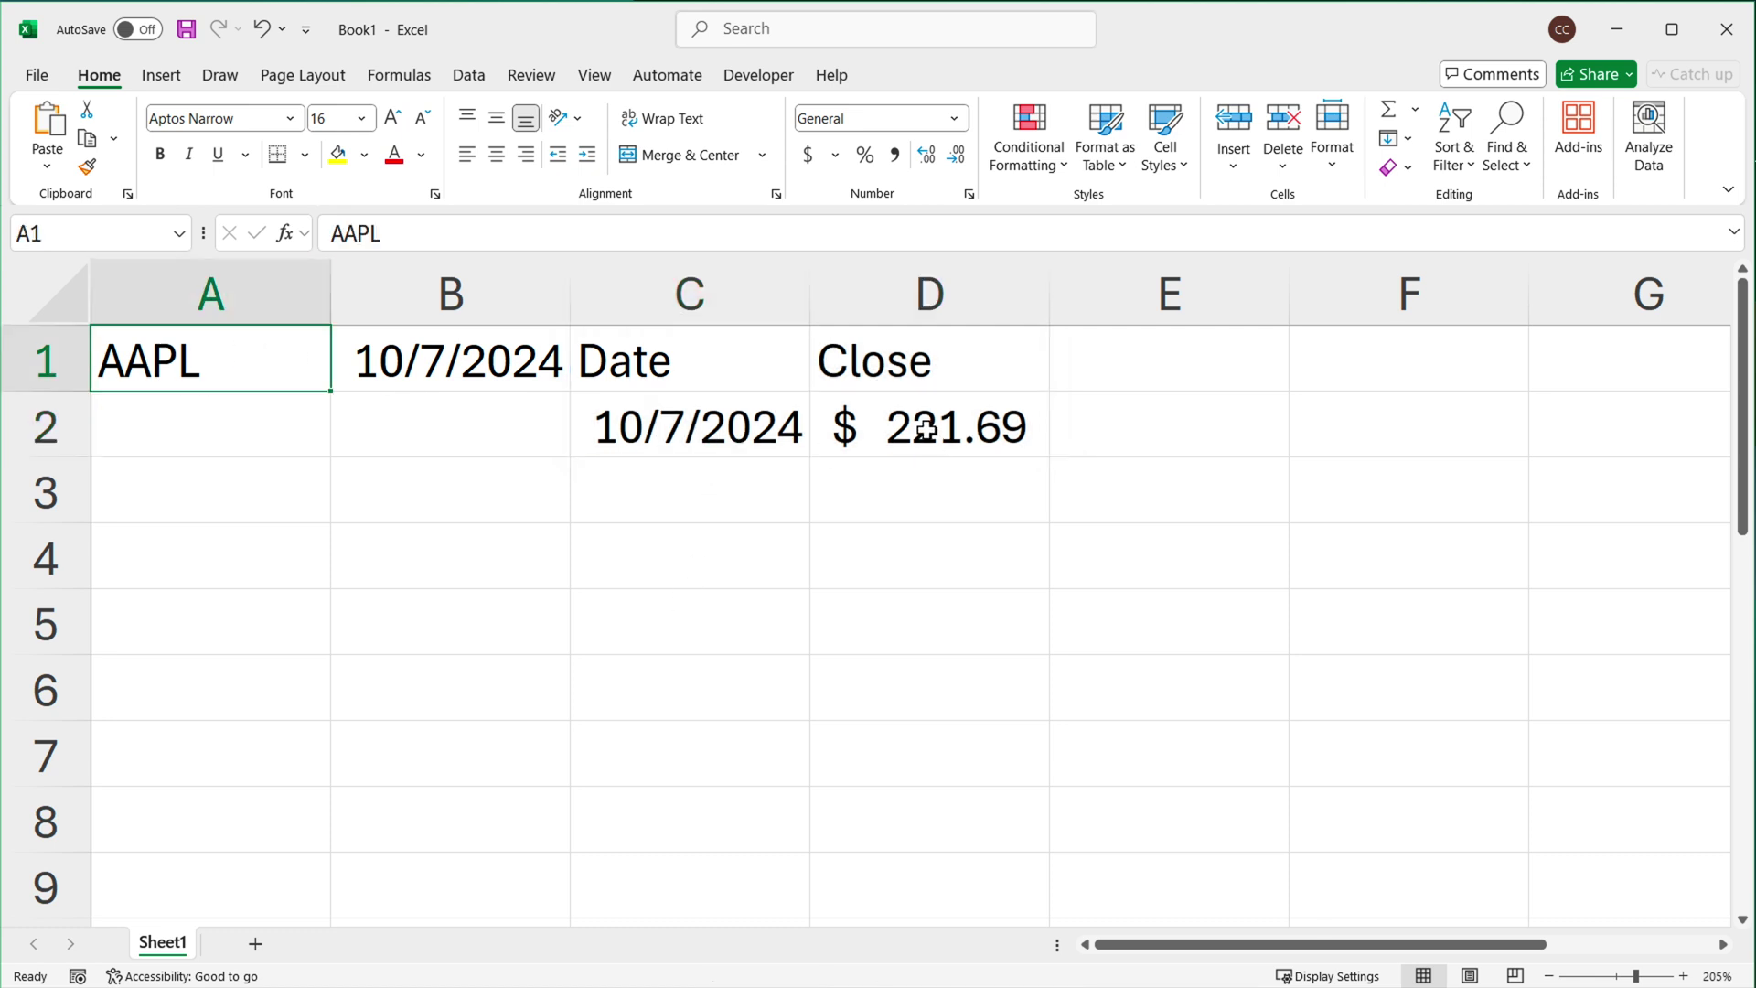
click(925, 430)
click(172, 370)
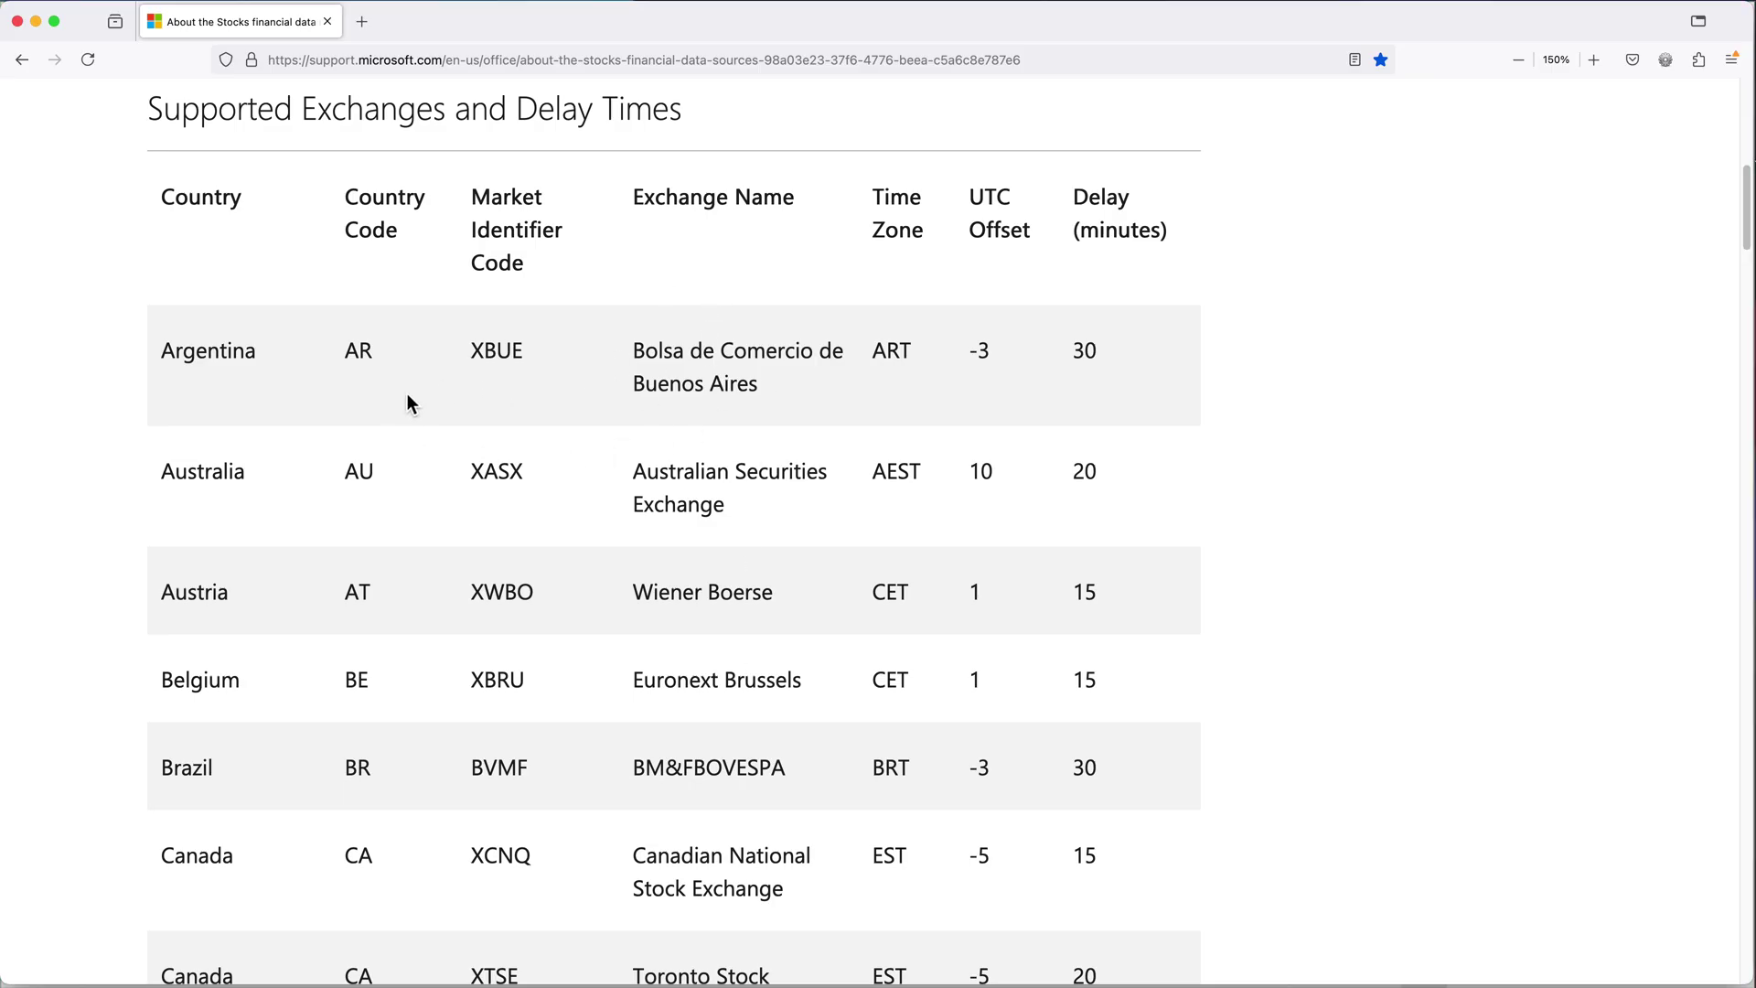
In the browser, review the market identifier codes and exchange names in Microsoft's Supported Exchanges and Delay Times table.
drag(651, 363, 776, 400)
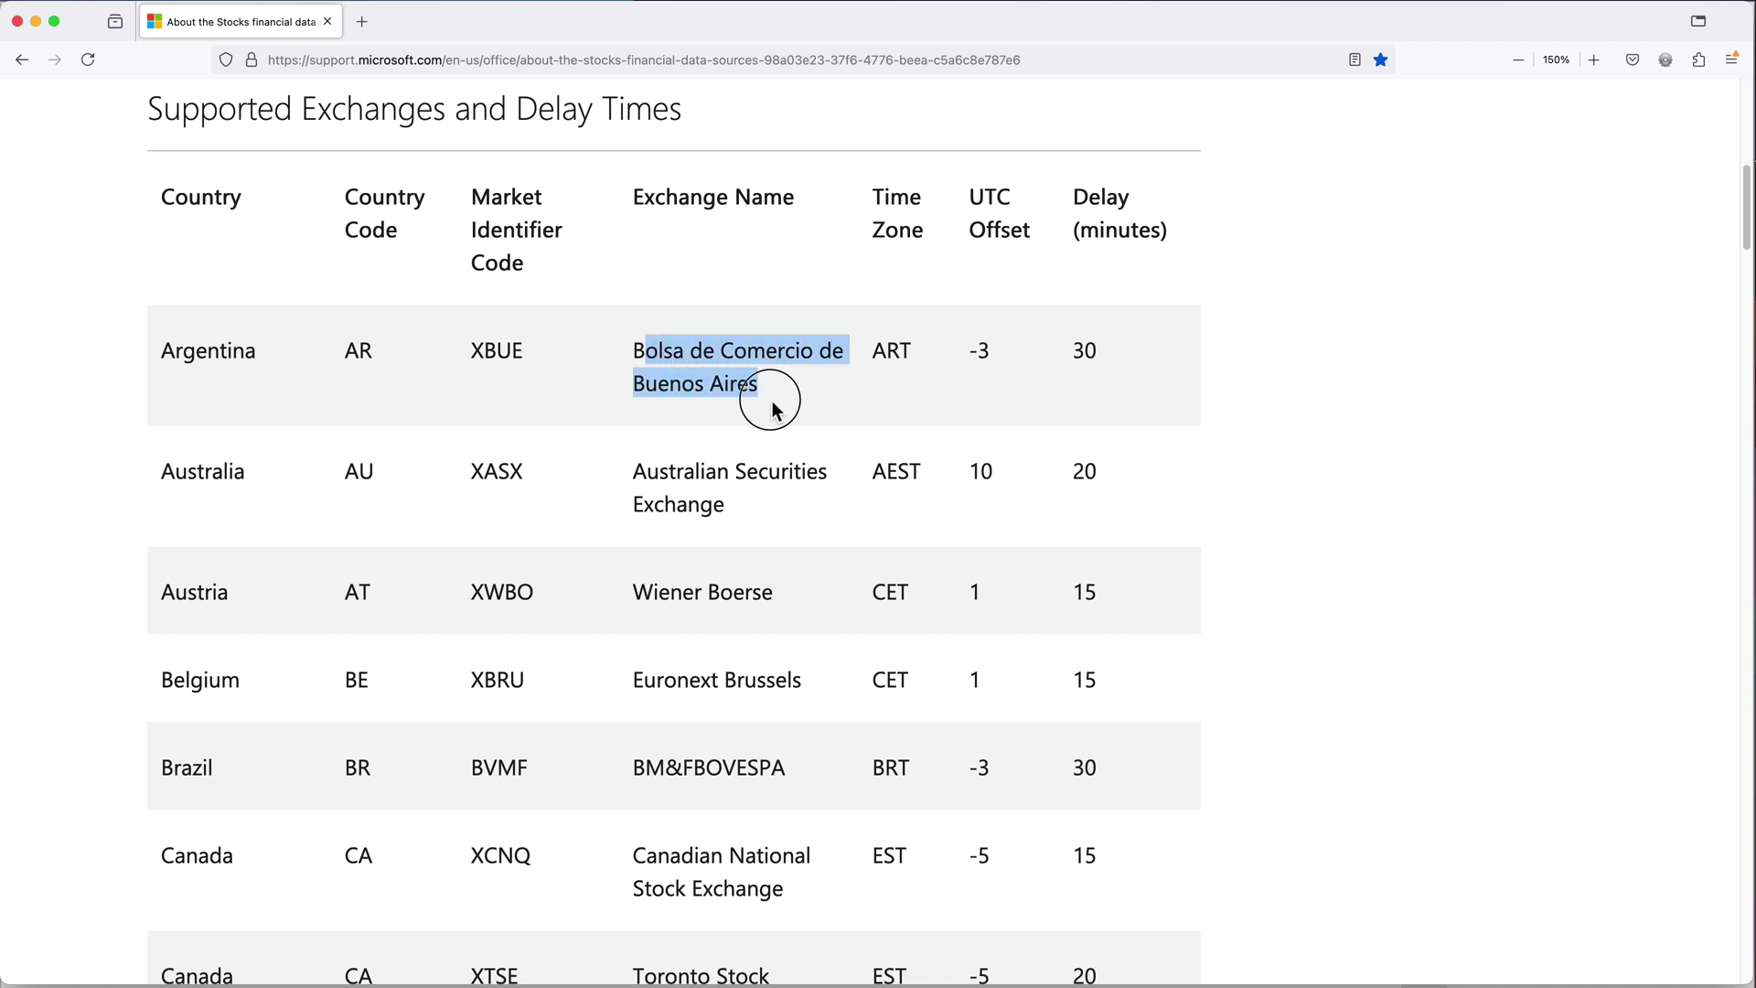
double_click(498, 357)
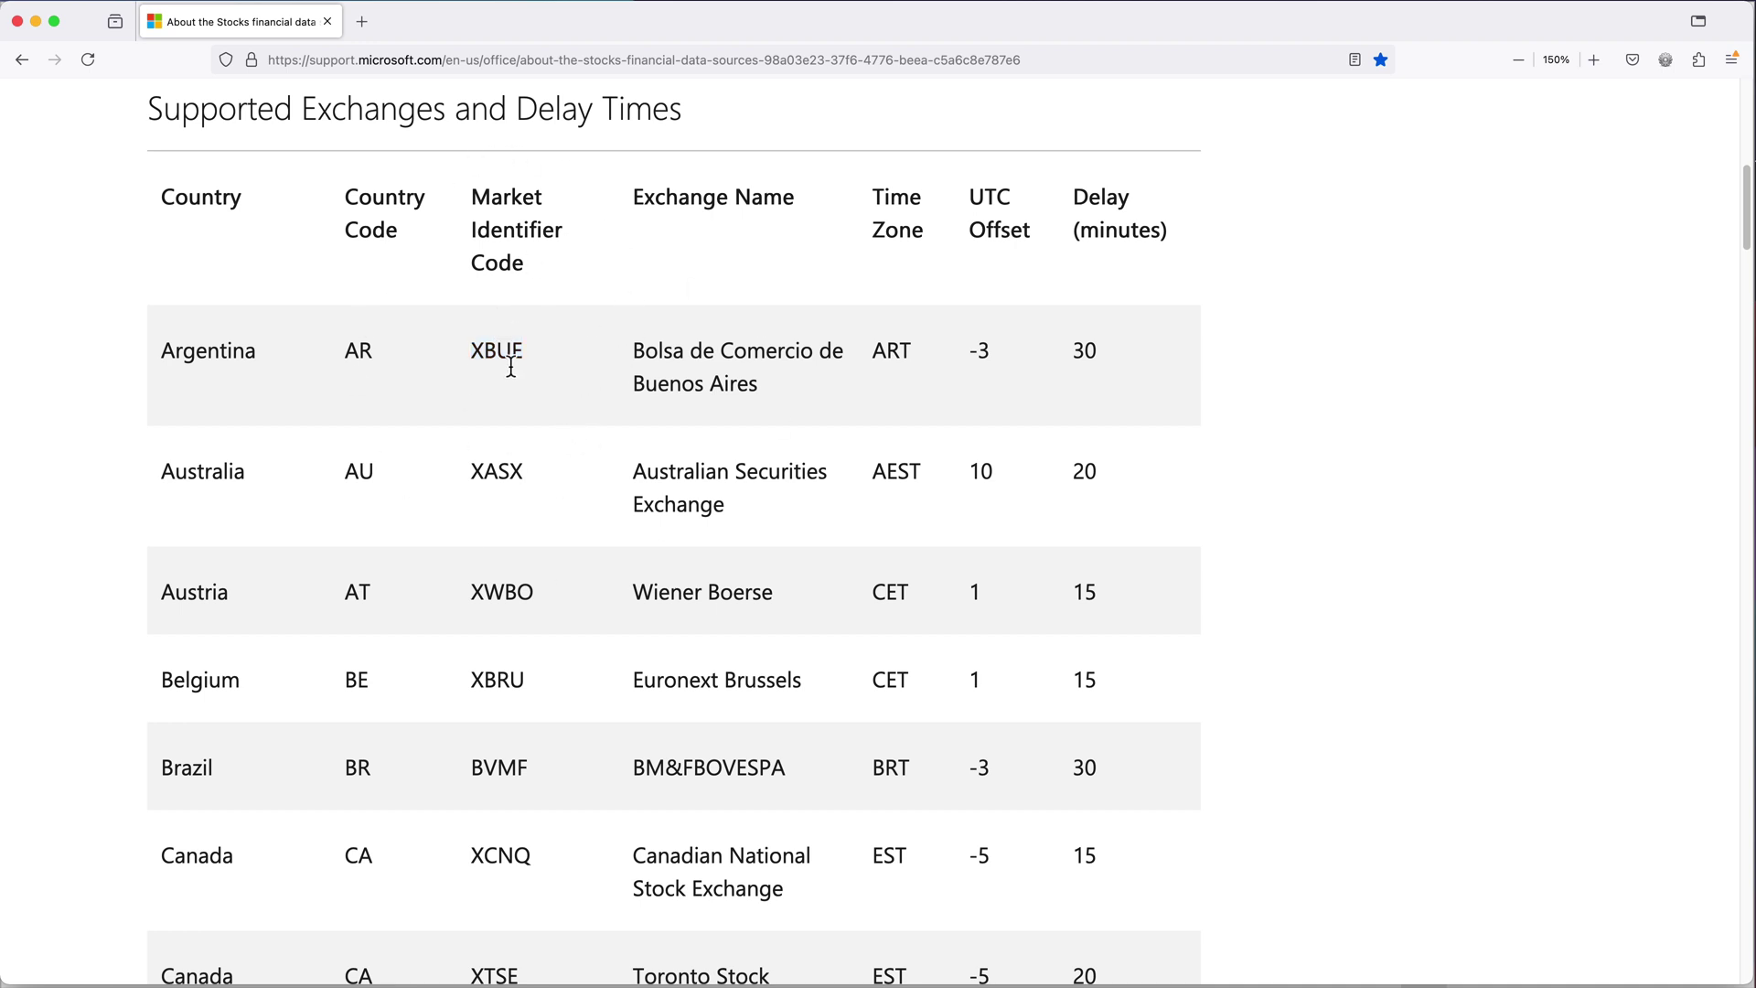
scroll(523, 521, down, 3)
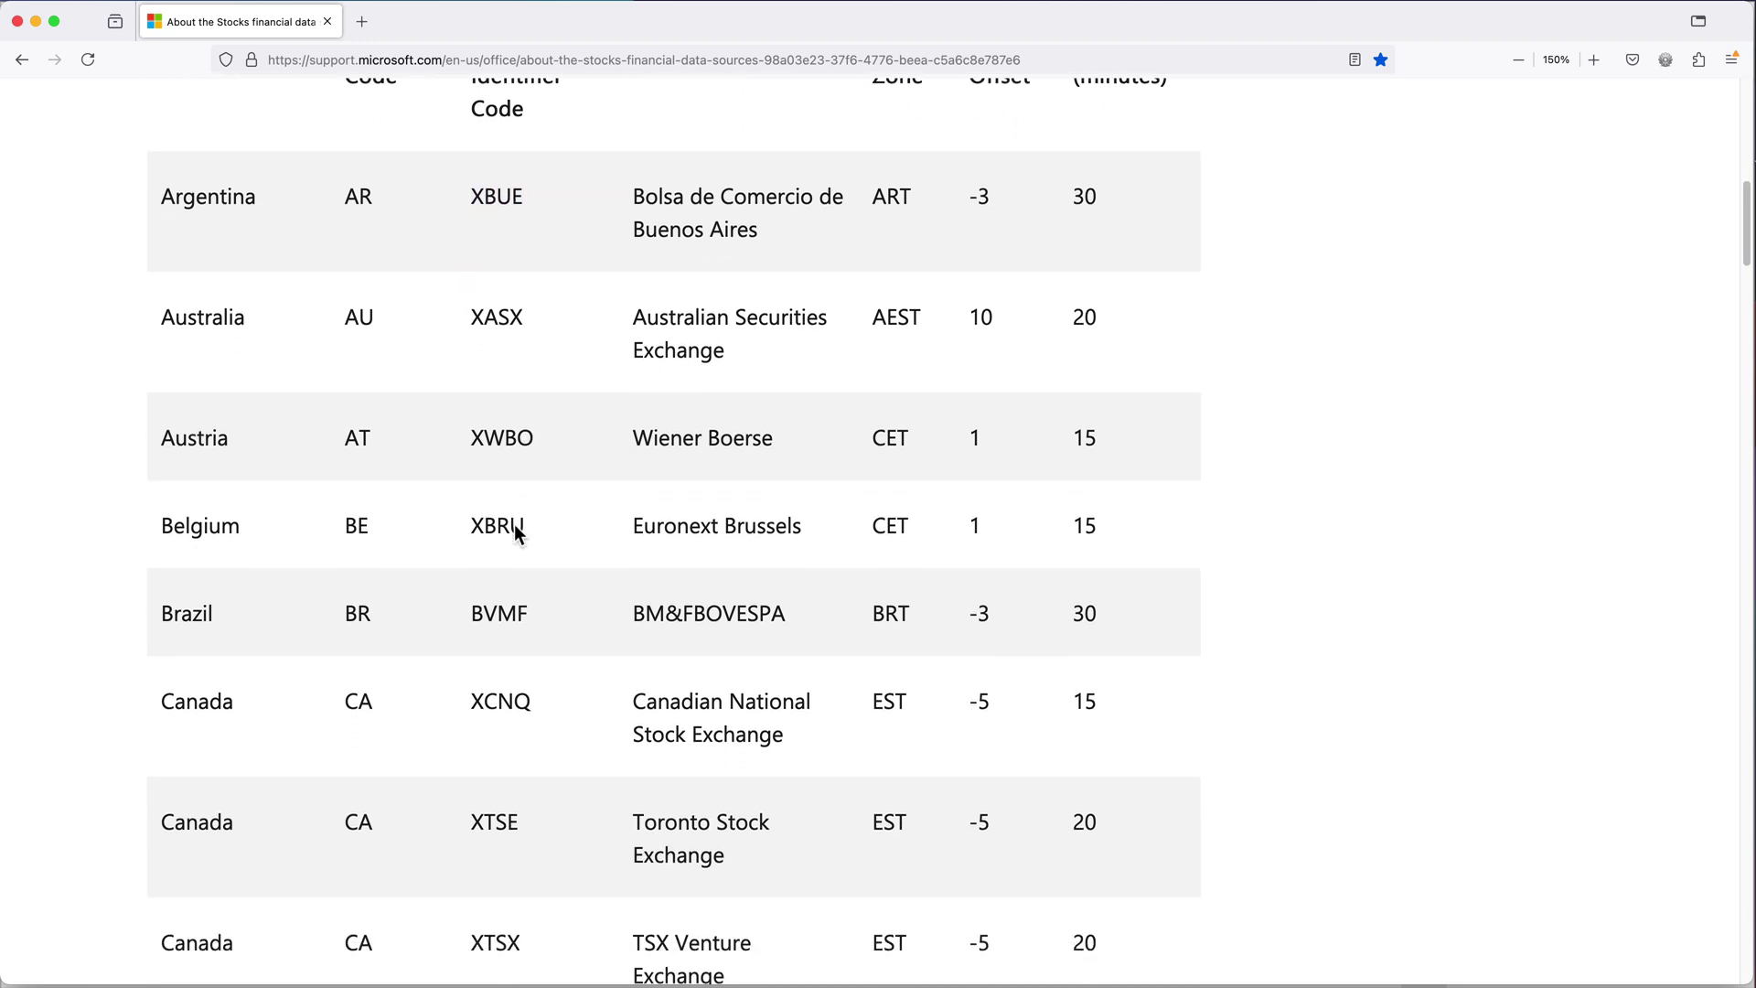
scroll(515, 534, down, 3)
scroll(521, 799, down, 2)
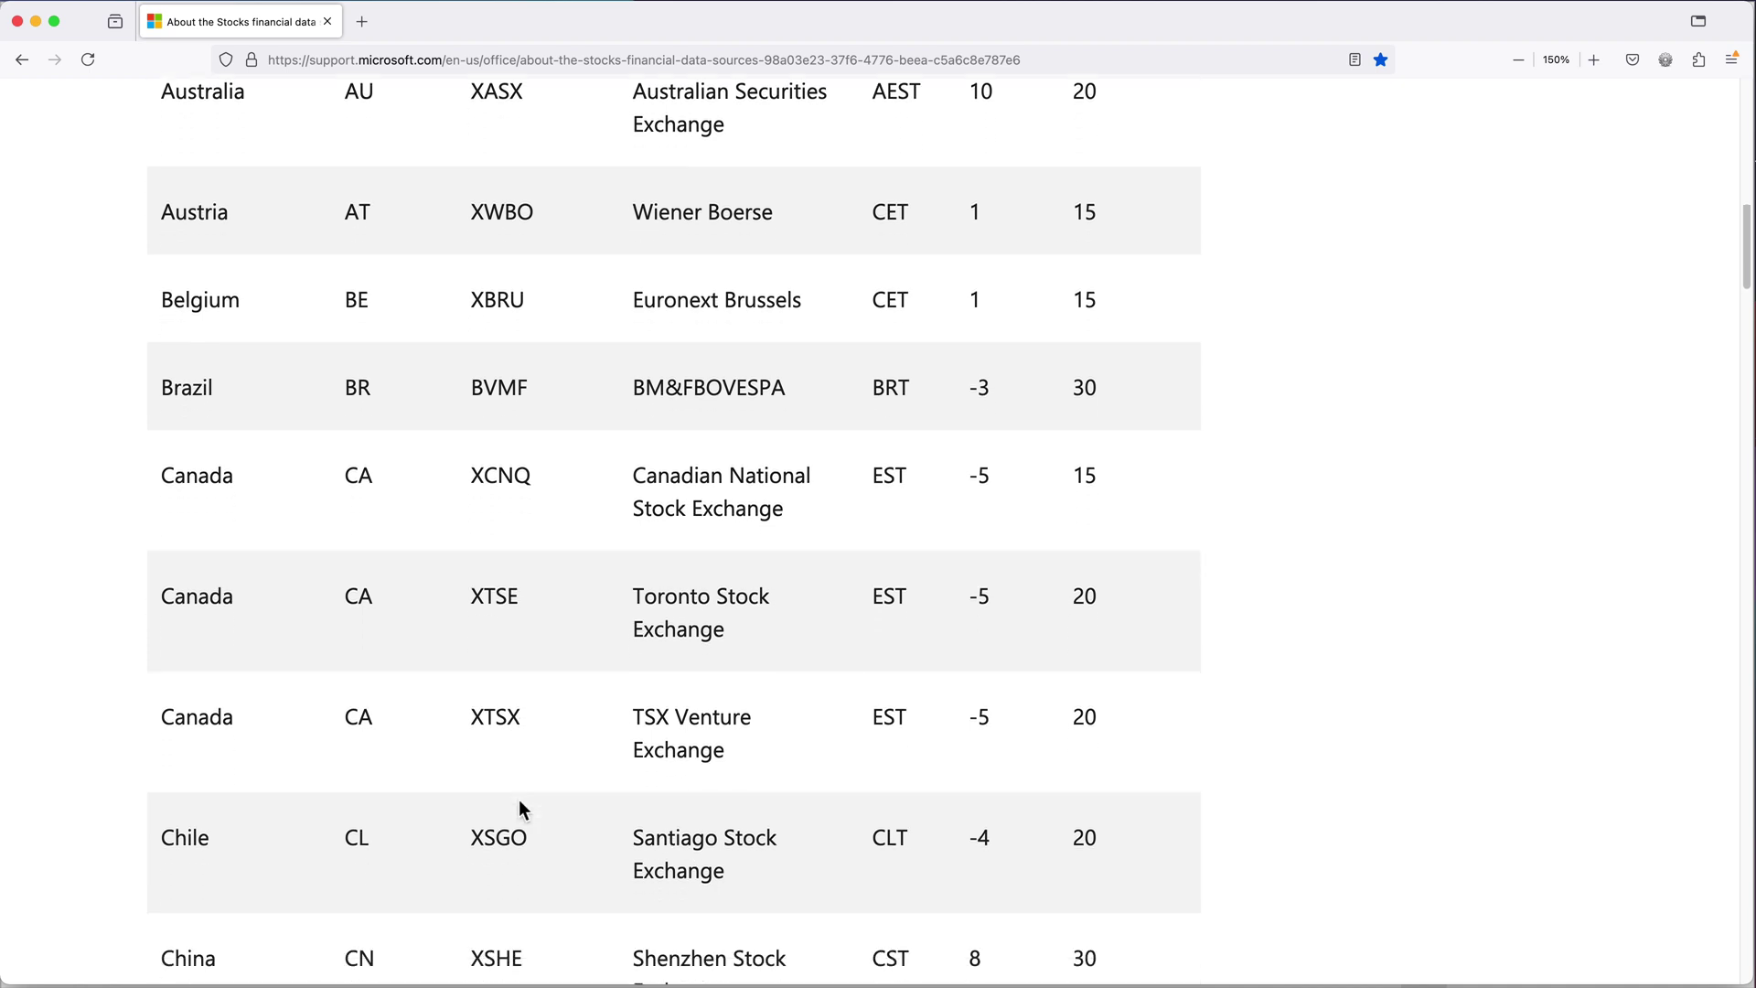
scroll(520, 803, down, 6)
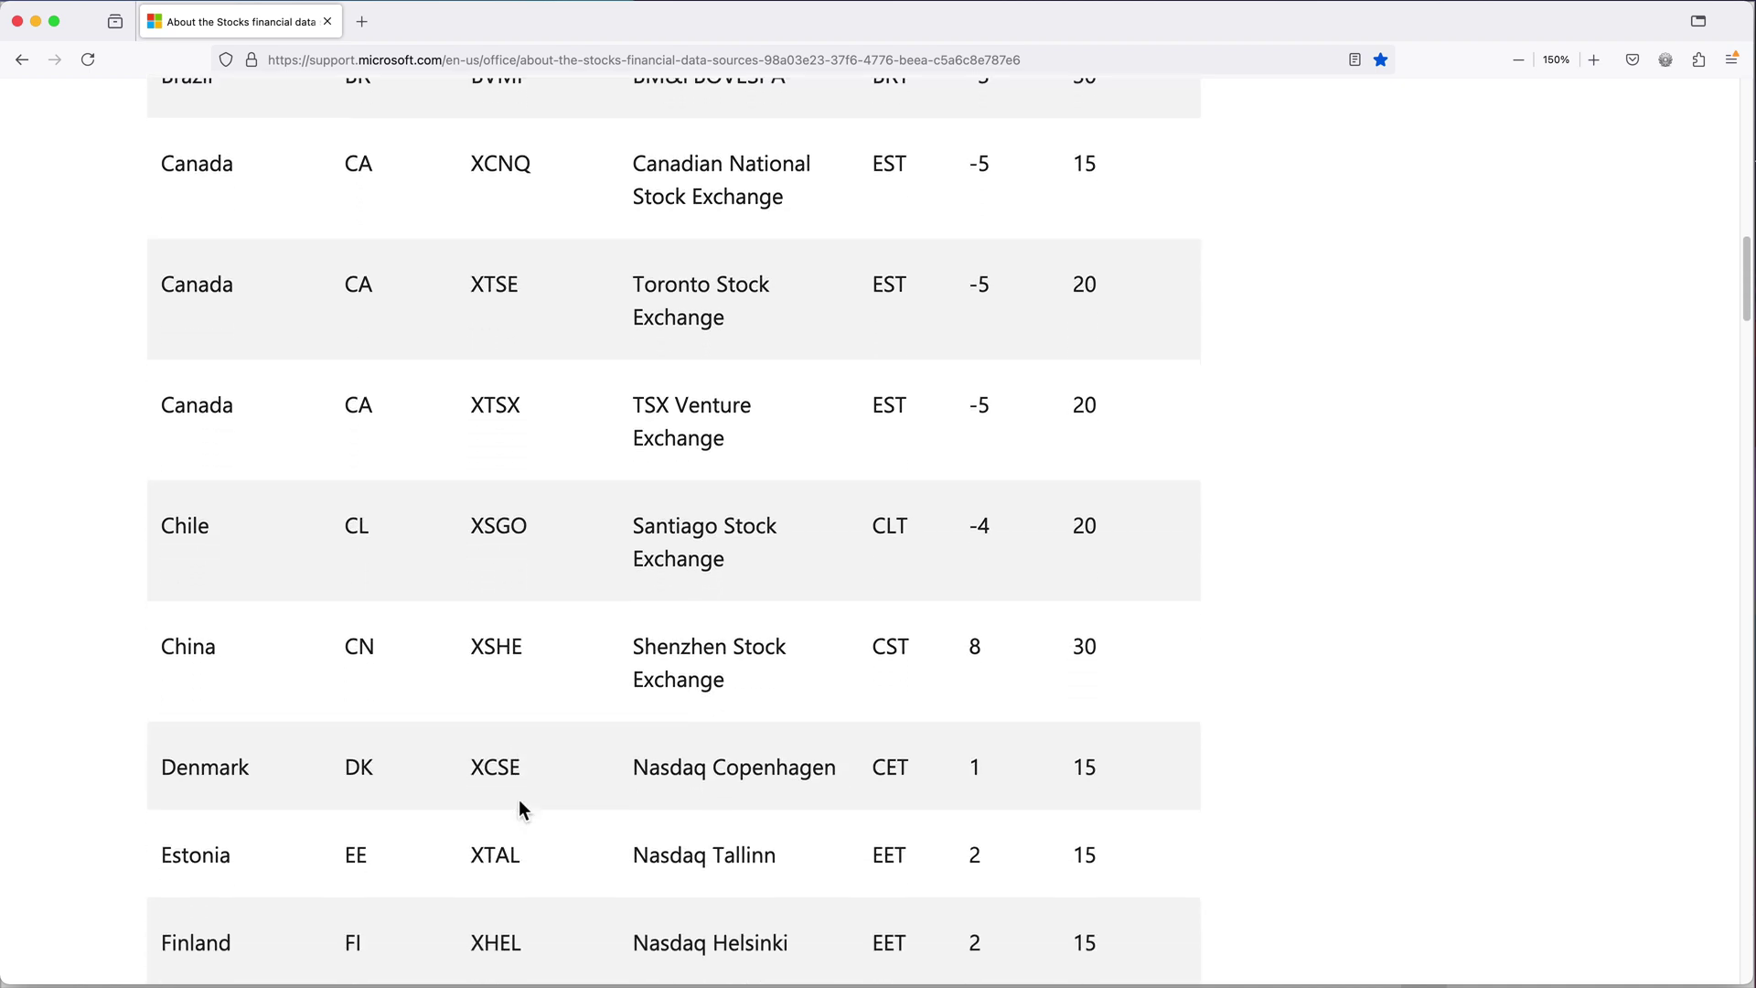
scroll(520, 800, down, 3)
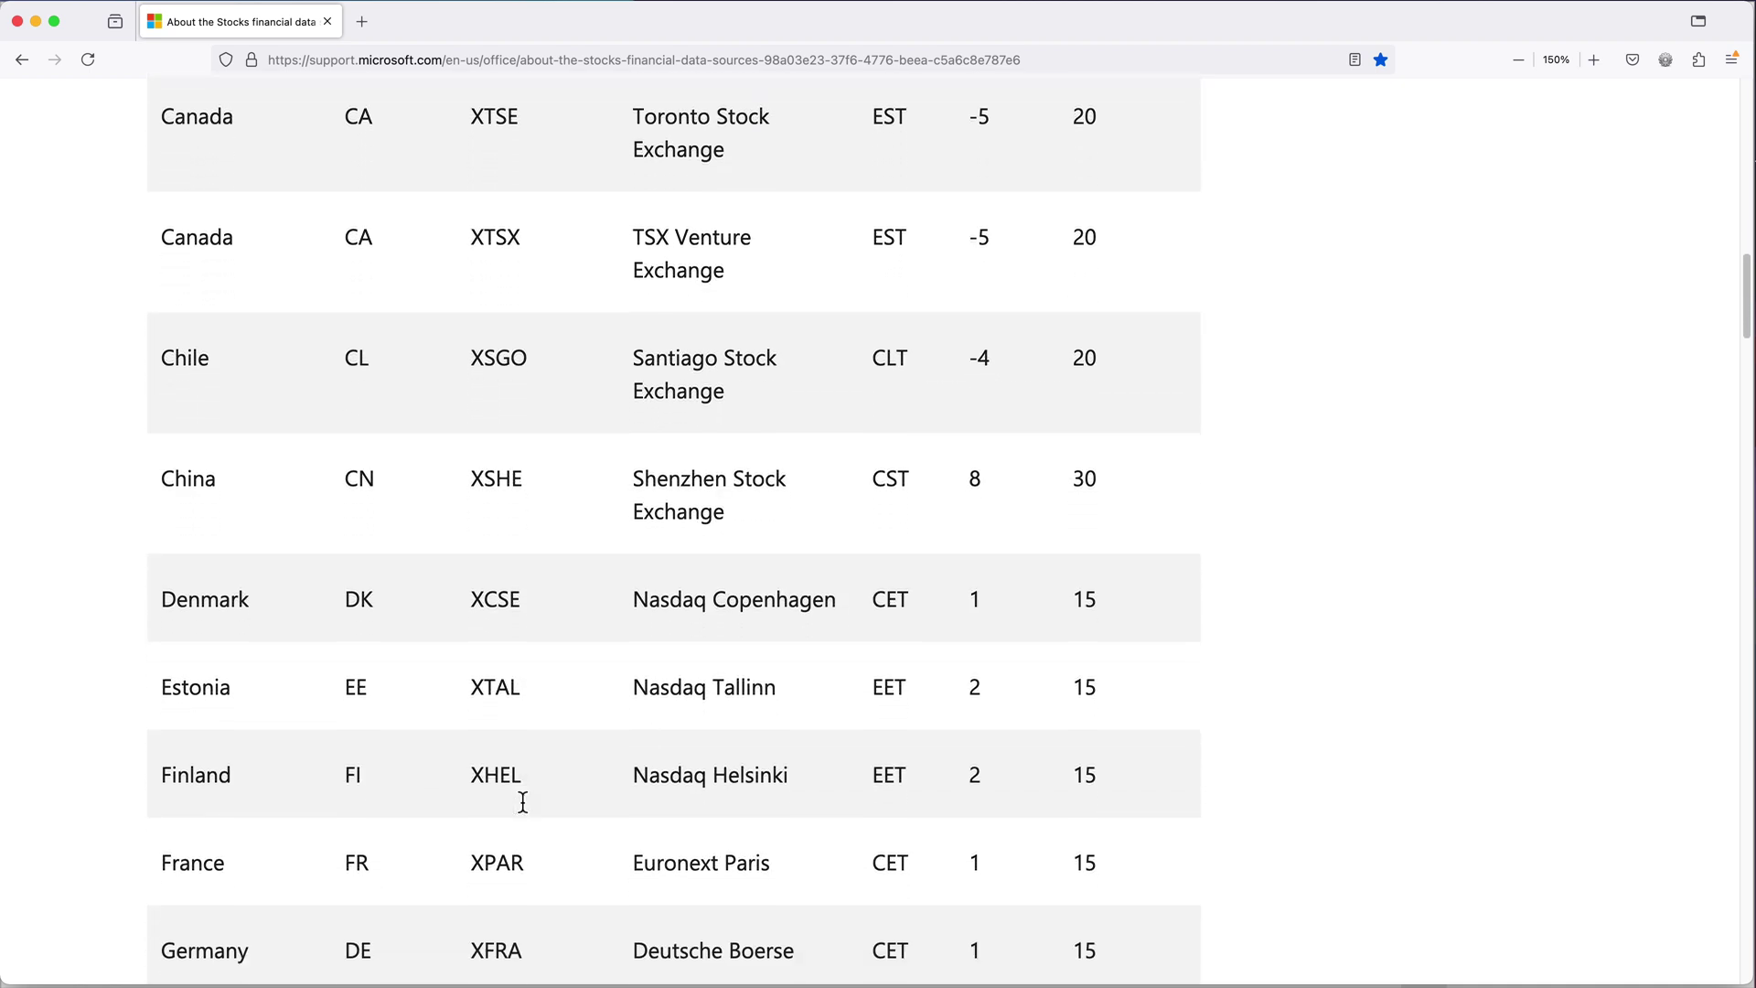
scroll(523, 801, down, 5)
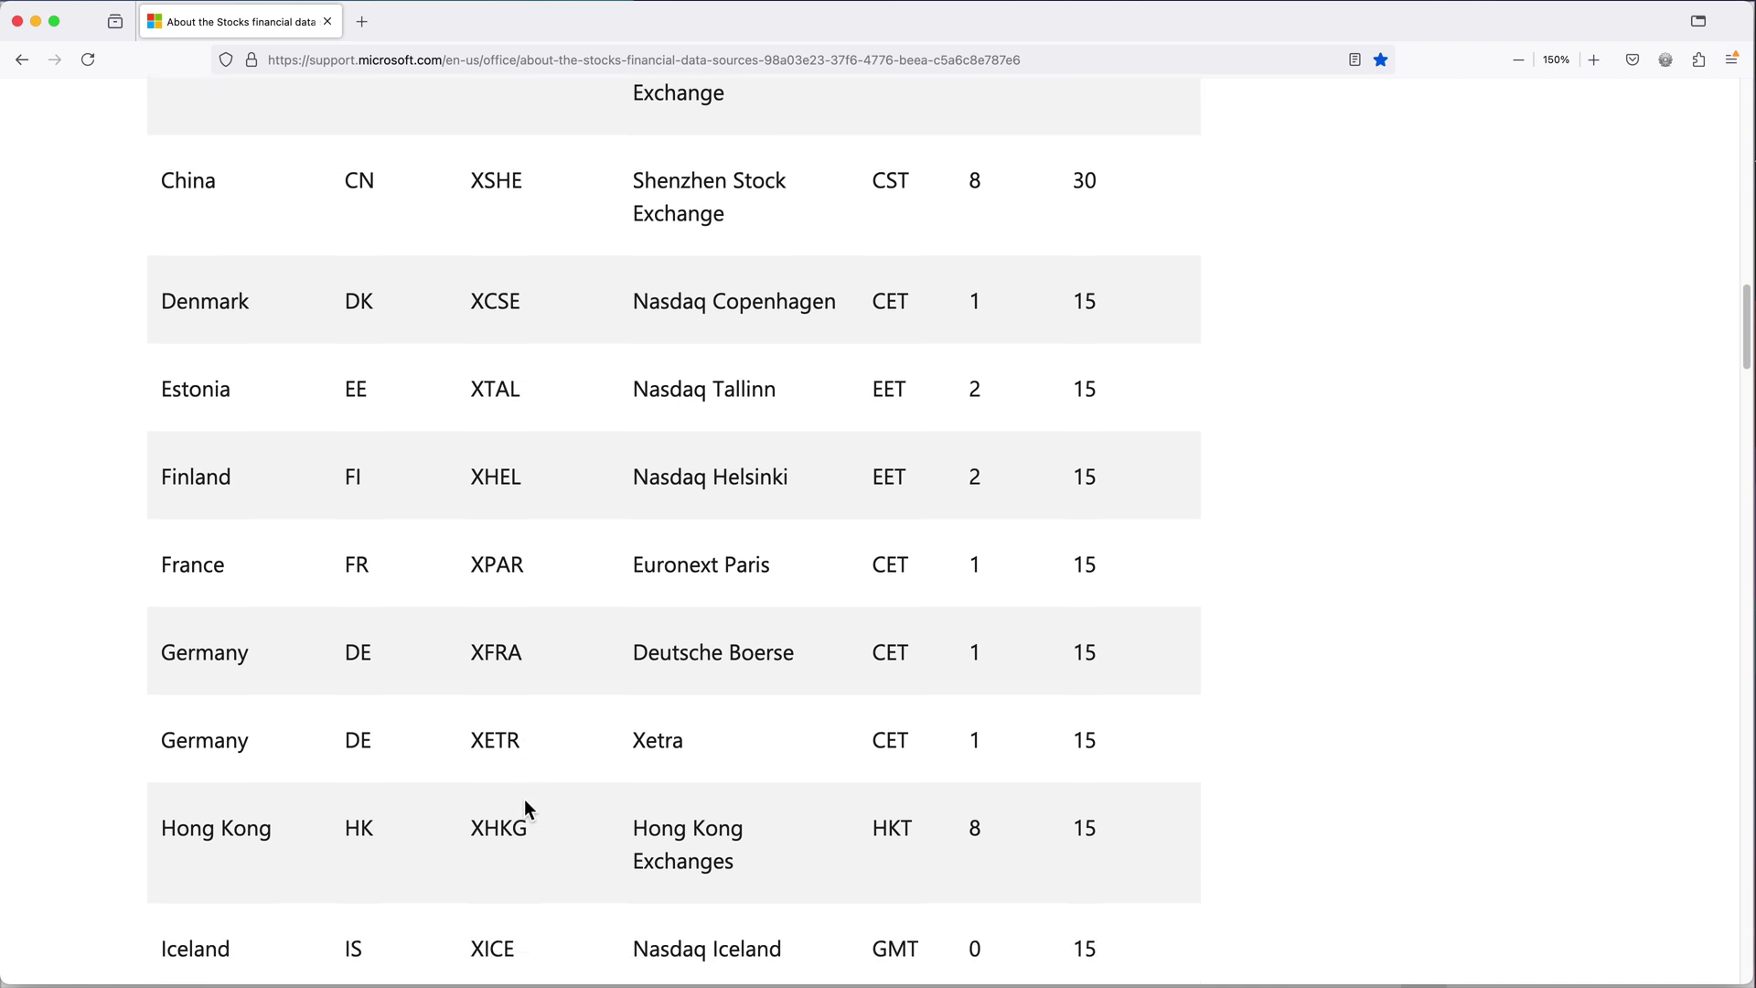
scroll(524, 801, down, 5)
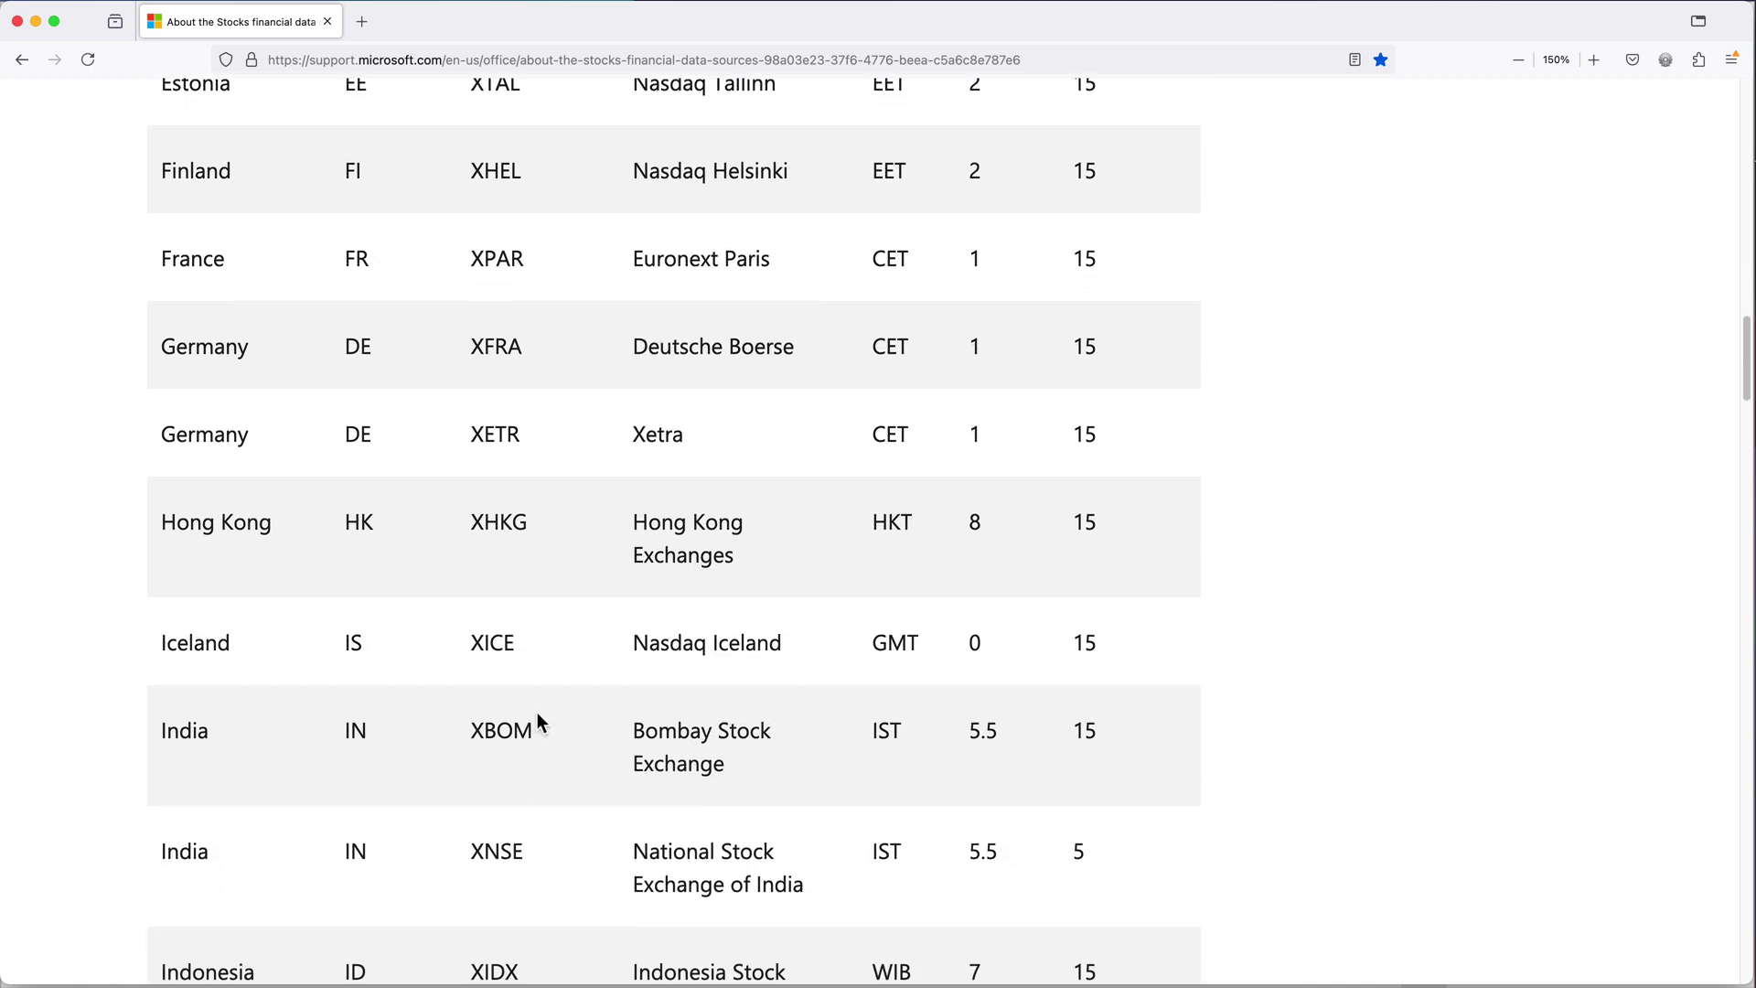
scroll(537, 723, down, 3)
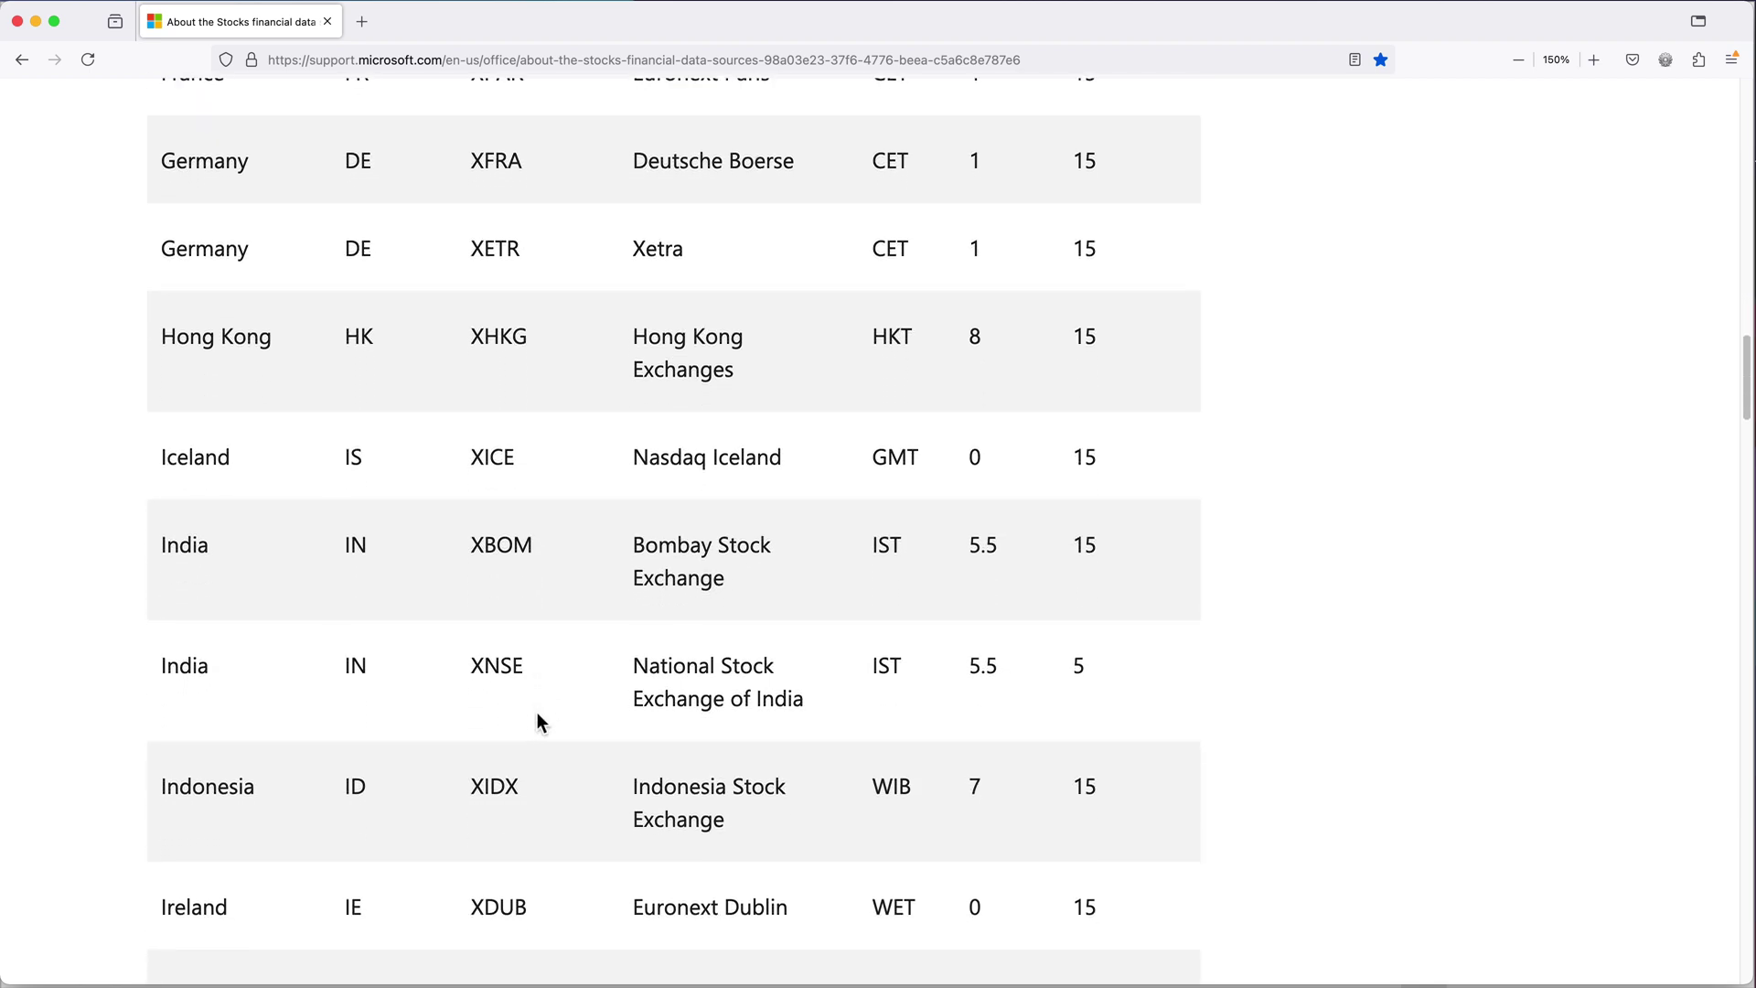
scroll(539, 722, down, 3)
scroll(538, 722, down, 5)
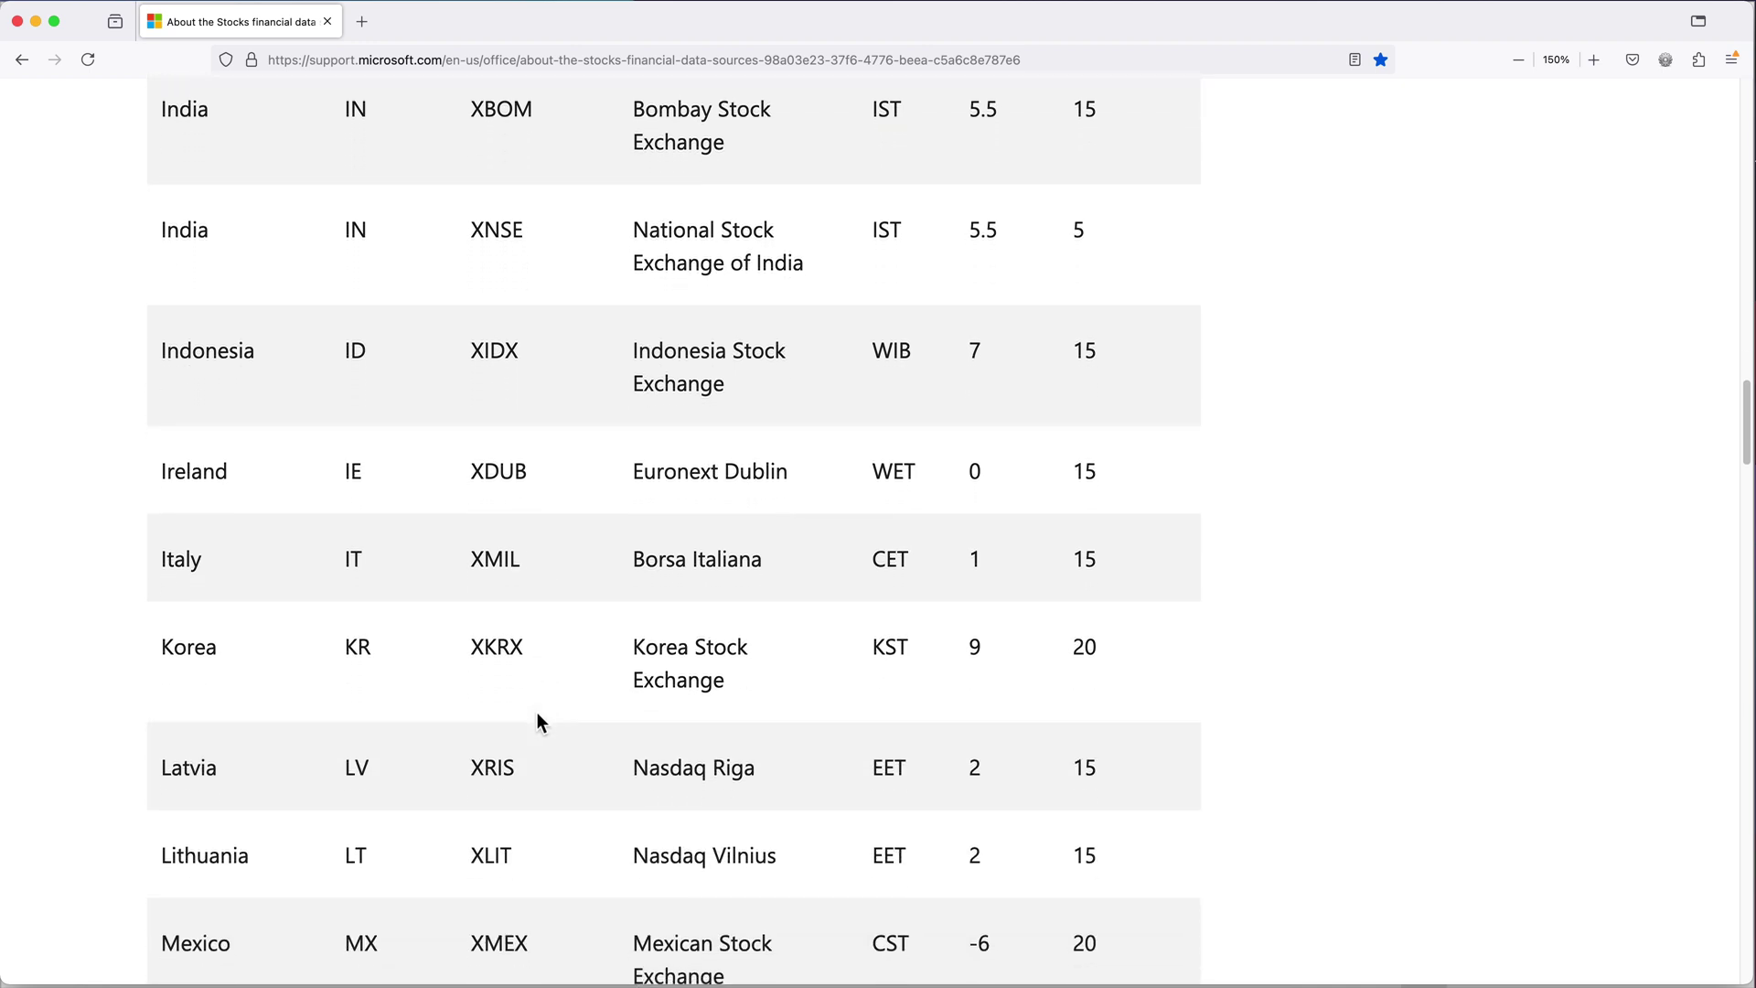
scroll(537, 714, down, 4)
scroll(535, 711, down, 6)
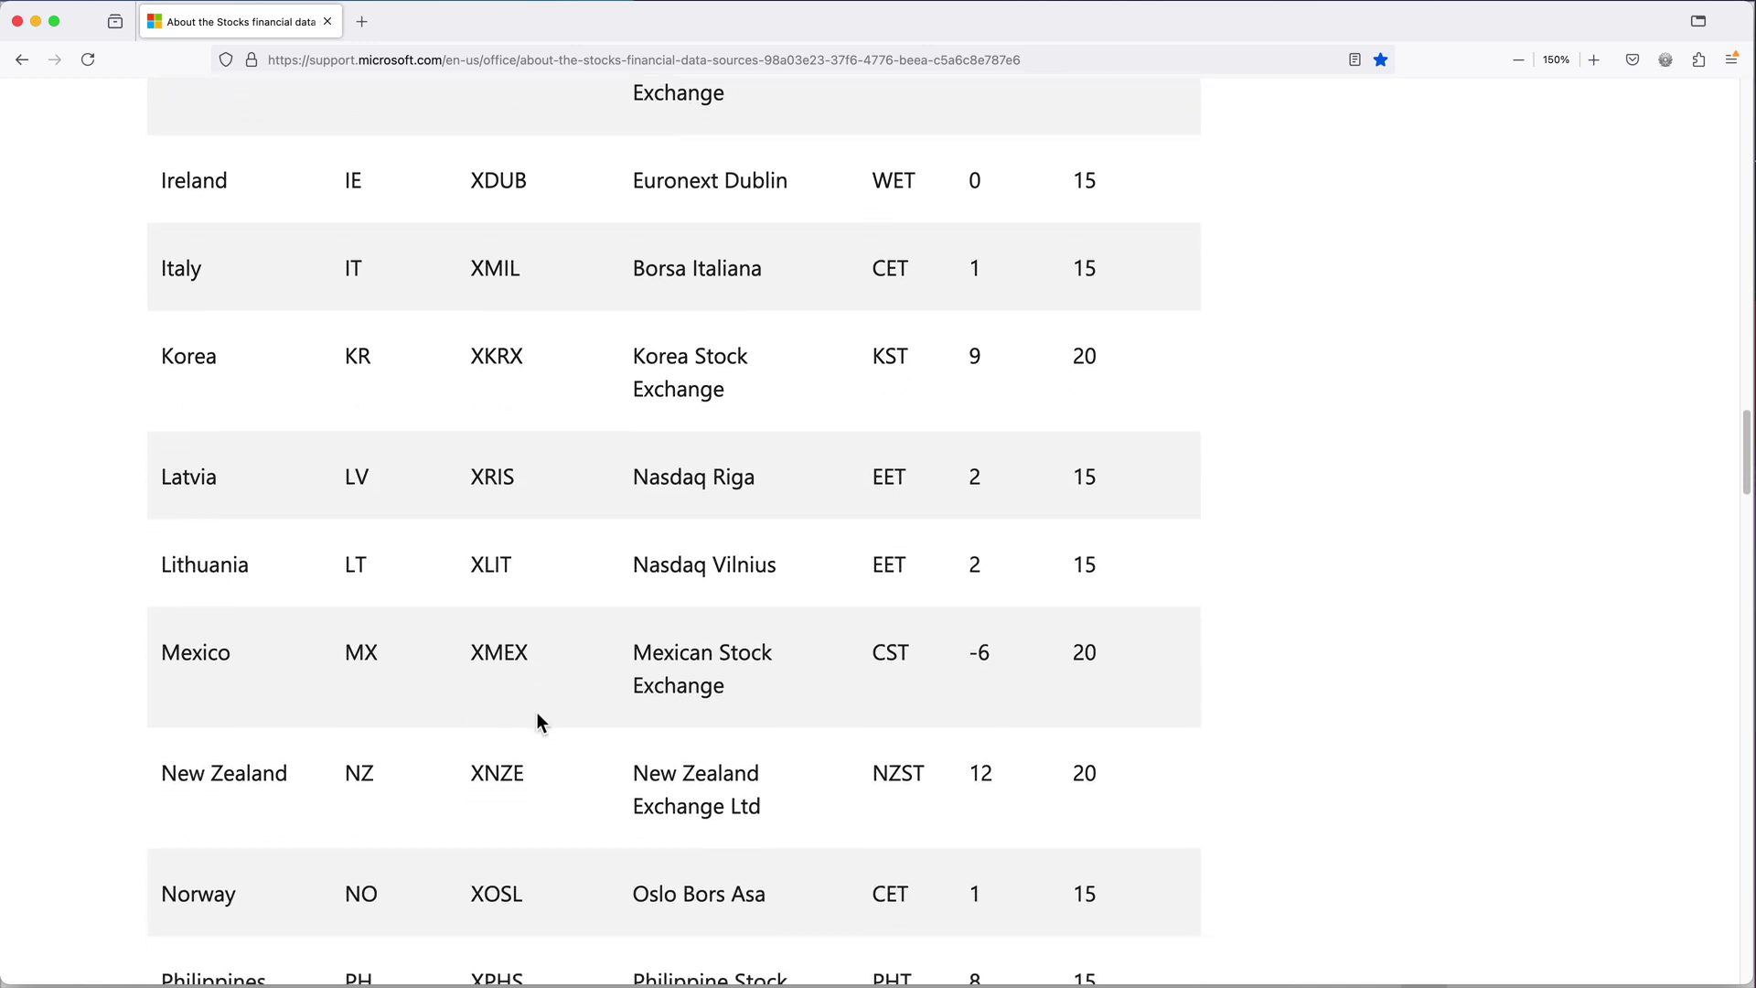
scroll(536, 712, down, 7)
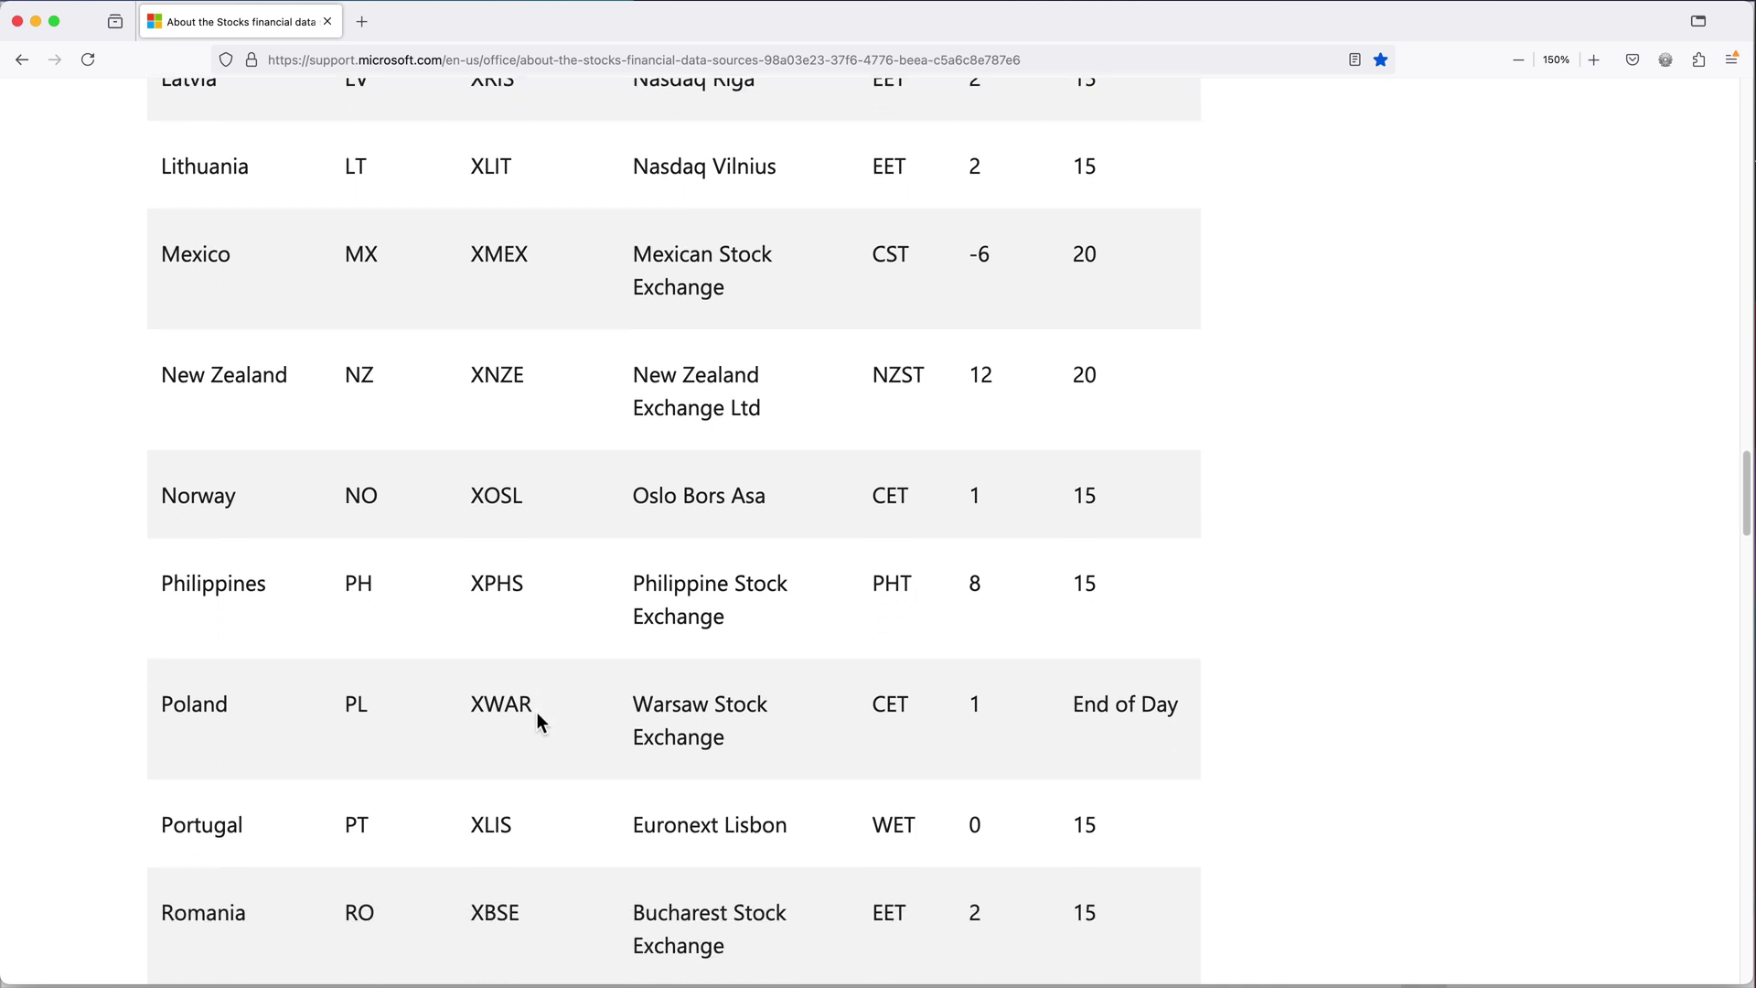
Review the remaining rows of the supported exchanges table through the United States and Vietnam entries.
scroll(535, 712, down, 6)
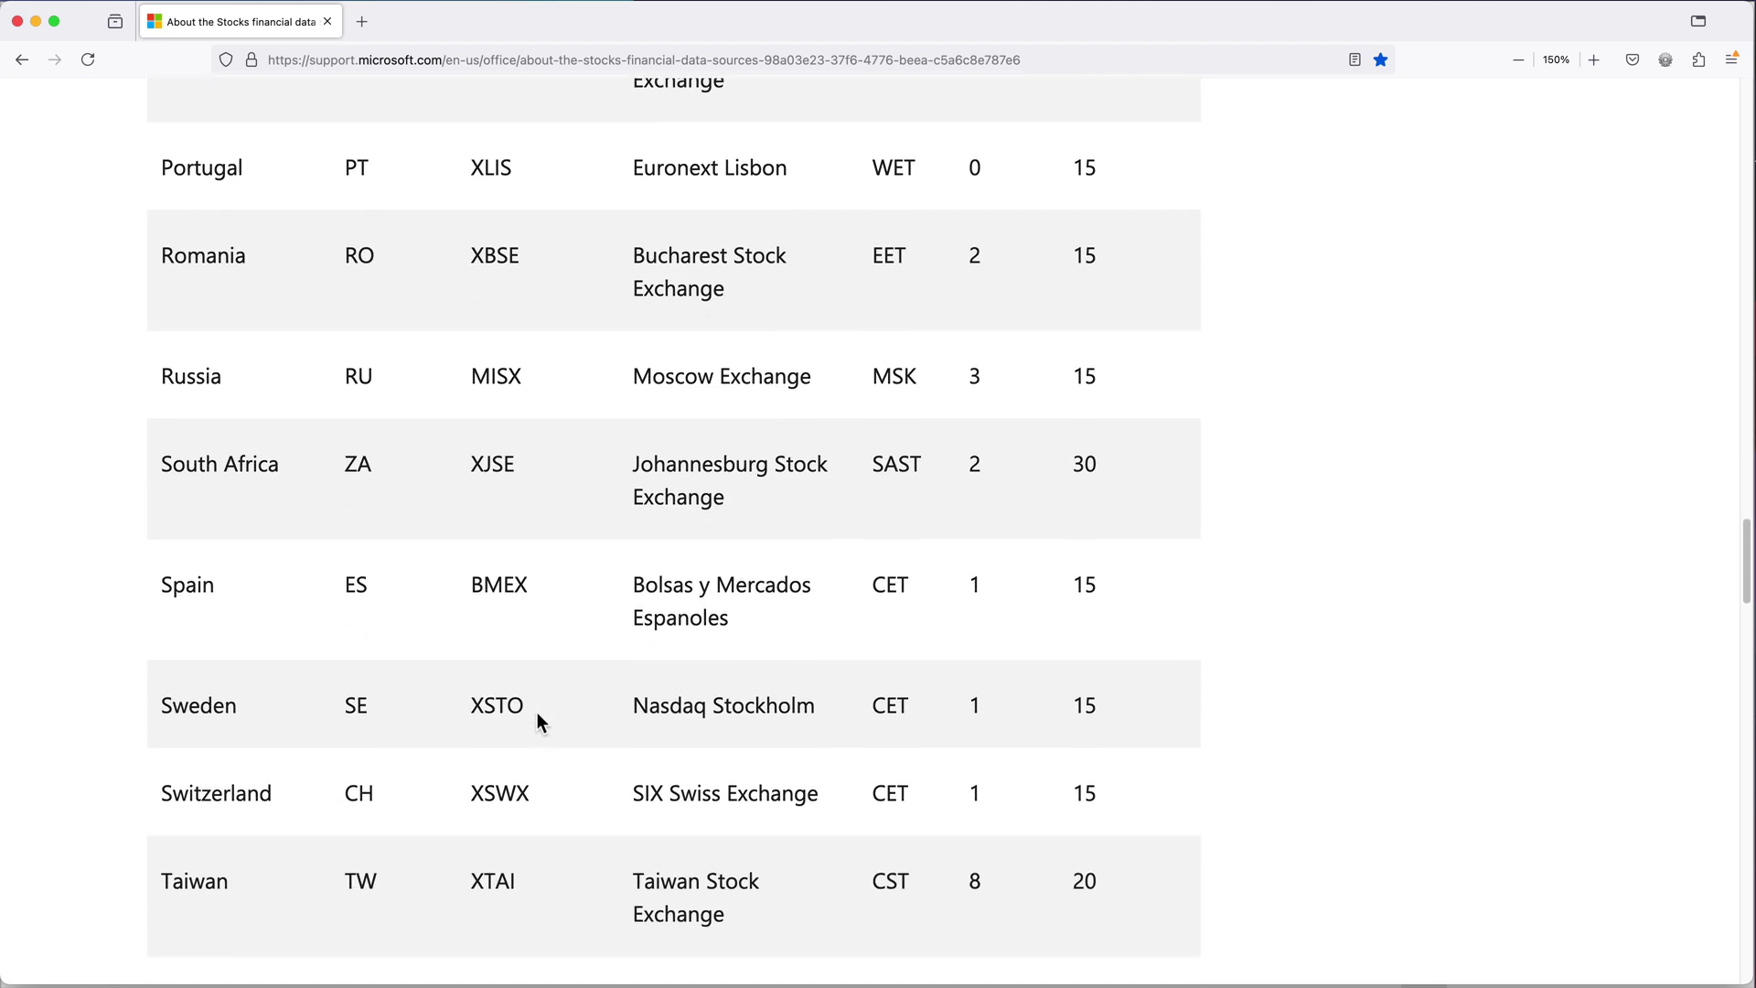
scroll(536, 711, down, 4)
scroll(535, 712, down, 7)
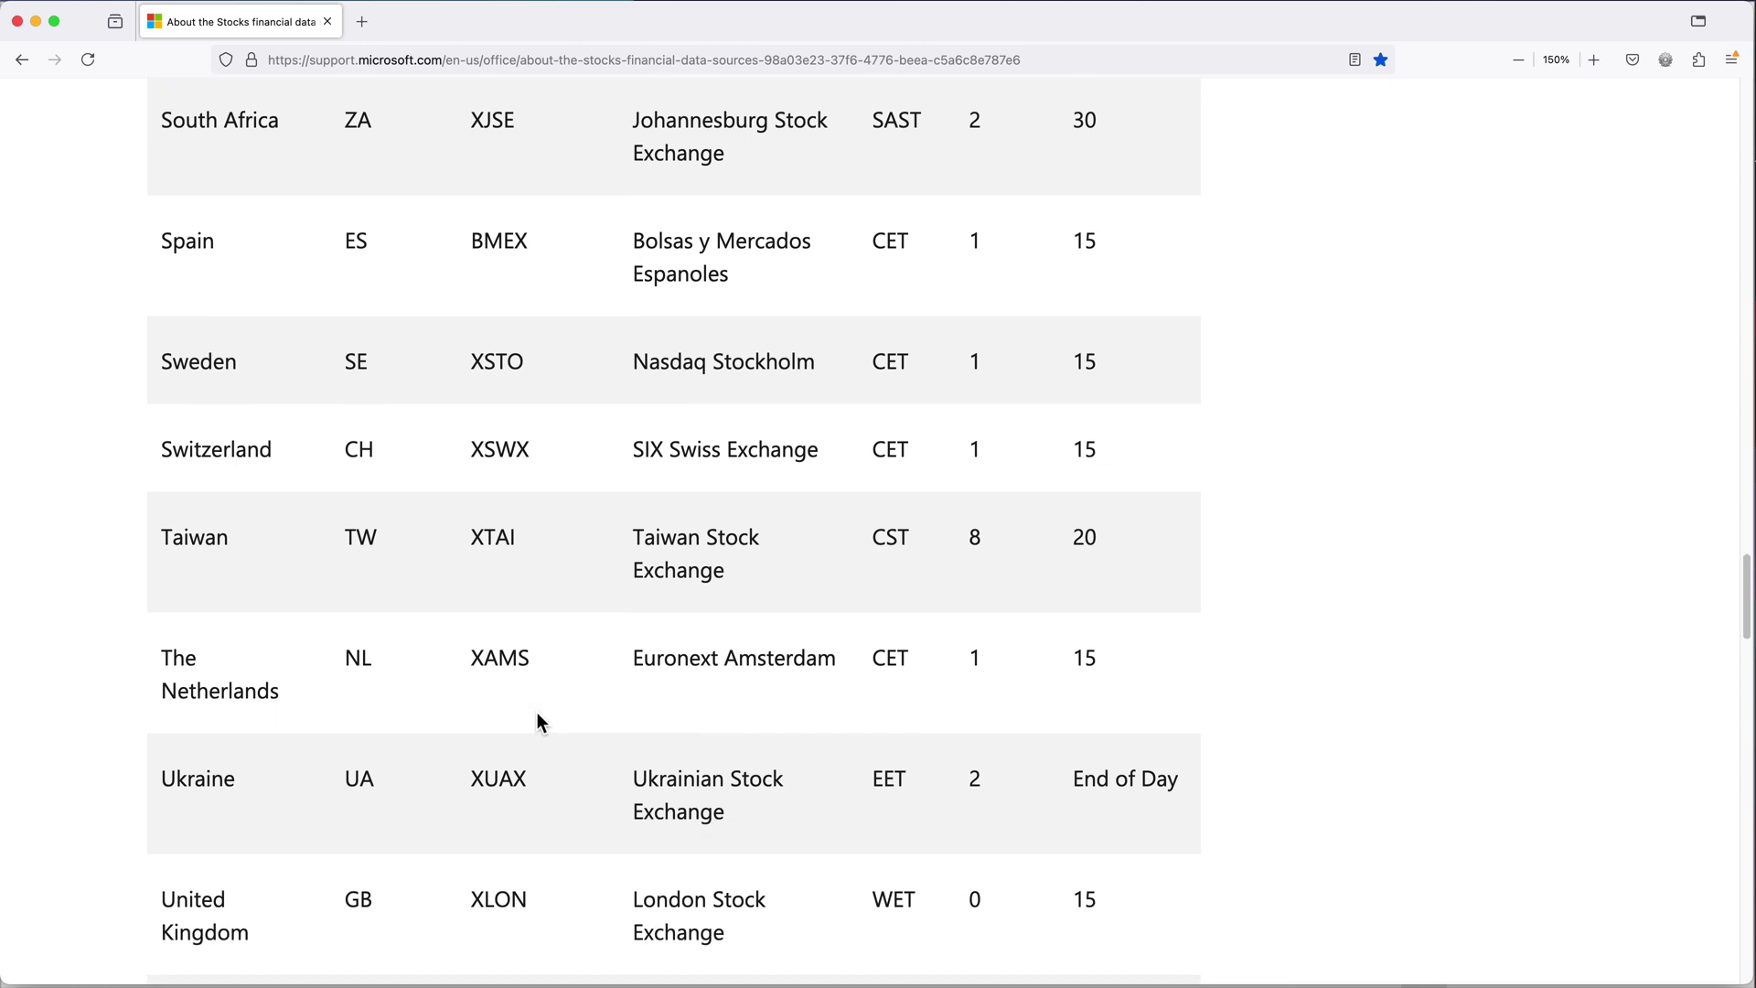
scroll(536, 711, down, 7)
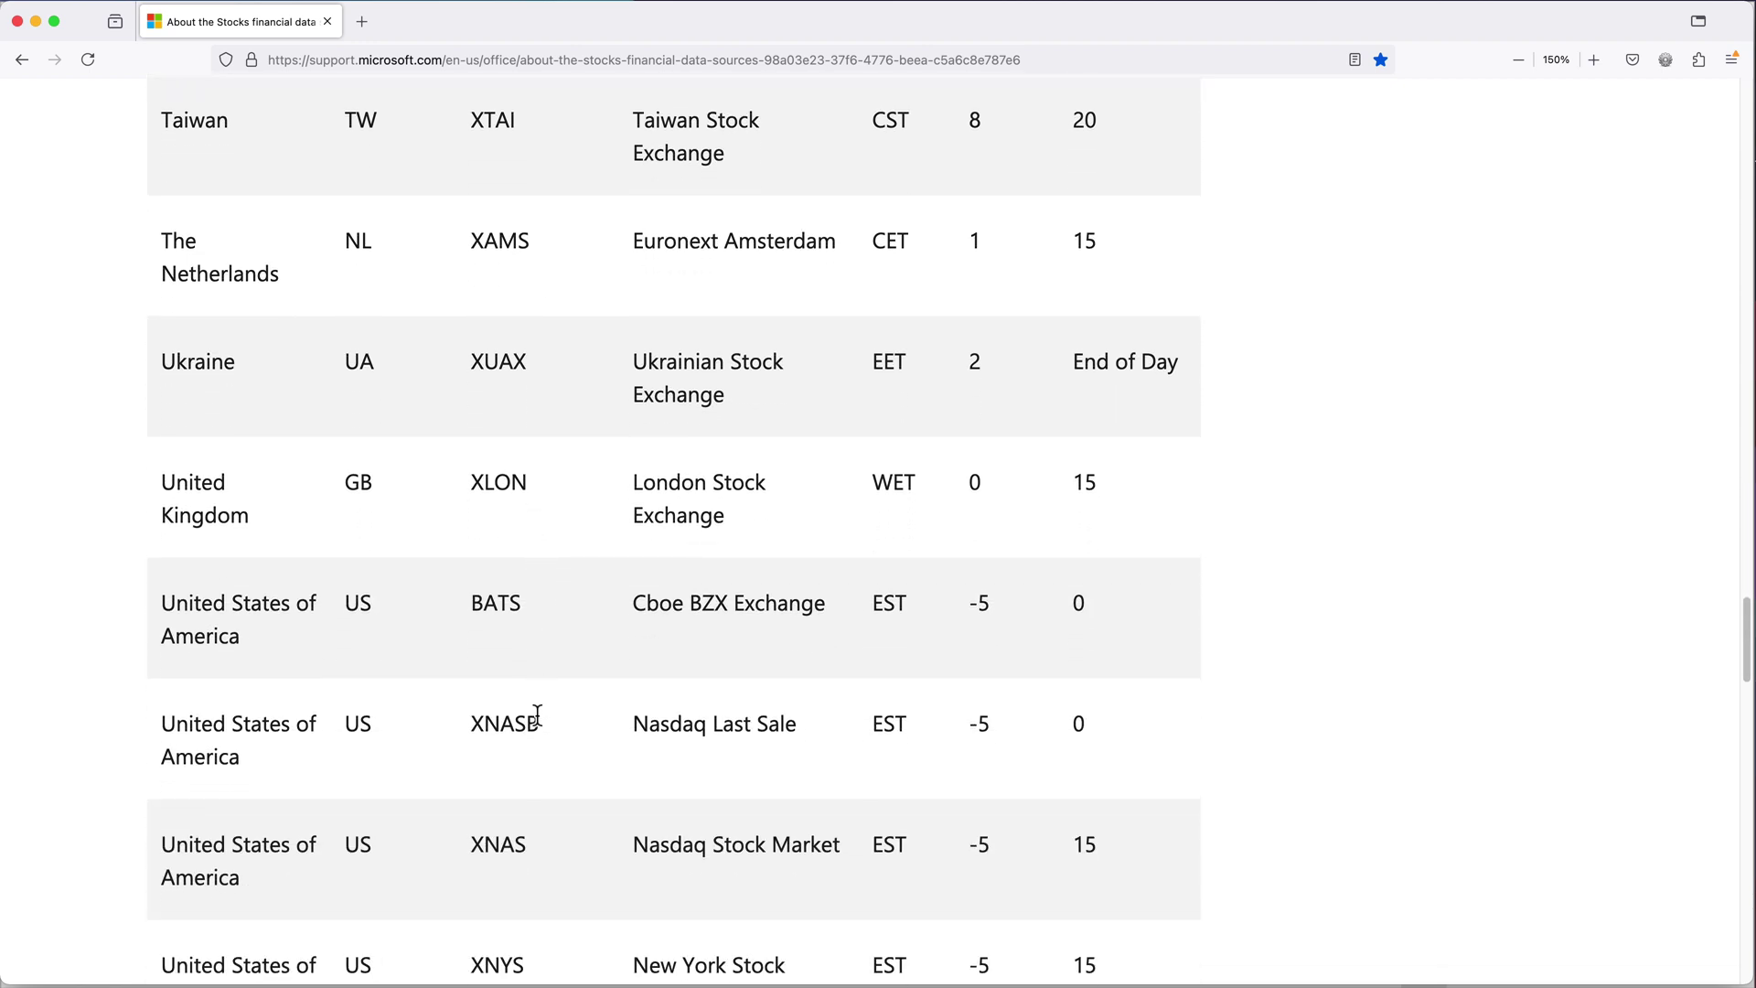
scroll(536, 711, down, 2)
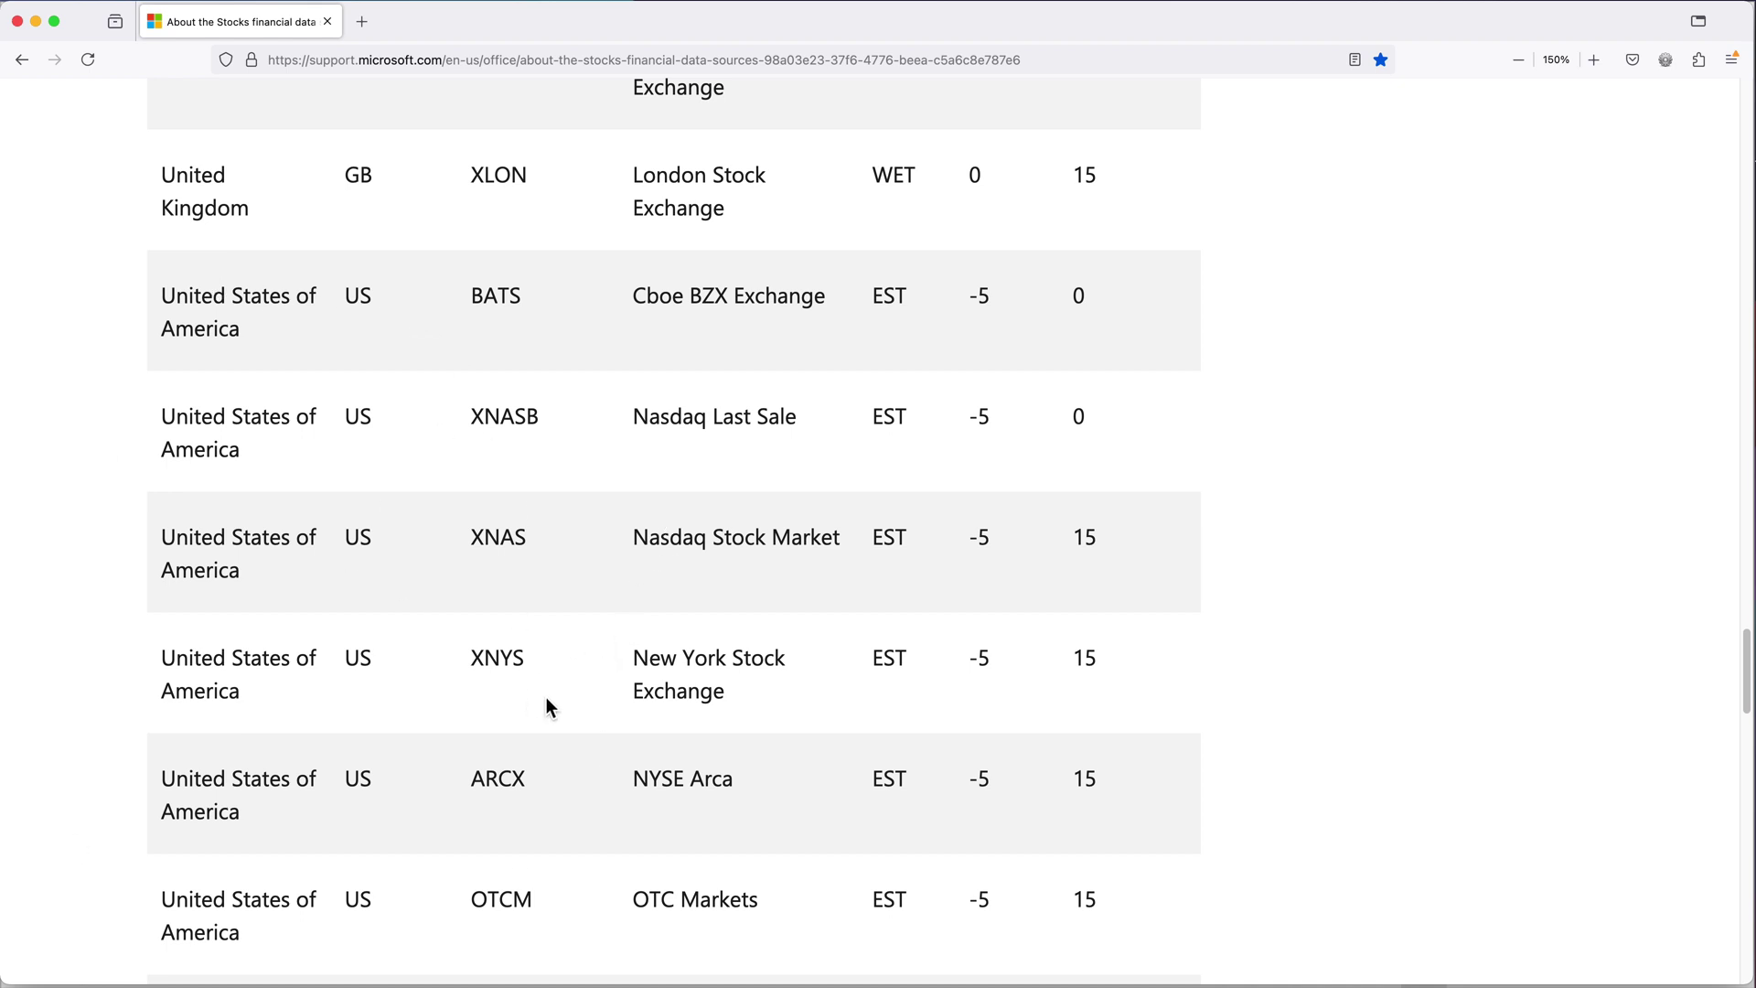
scroll(545, 698, down, 6)
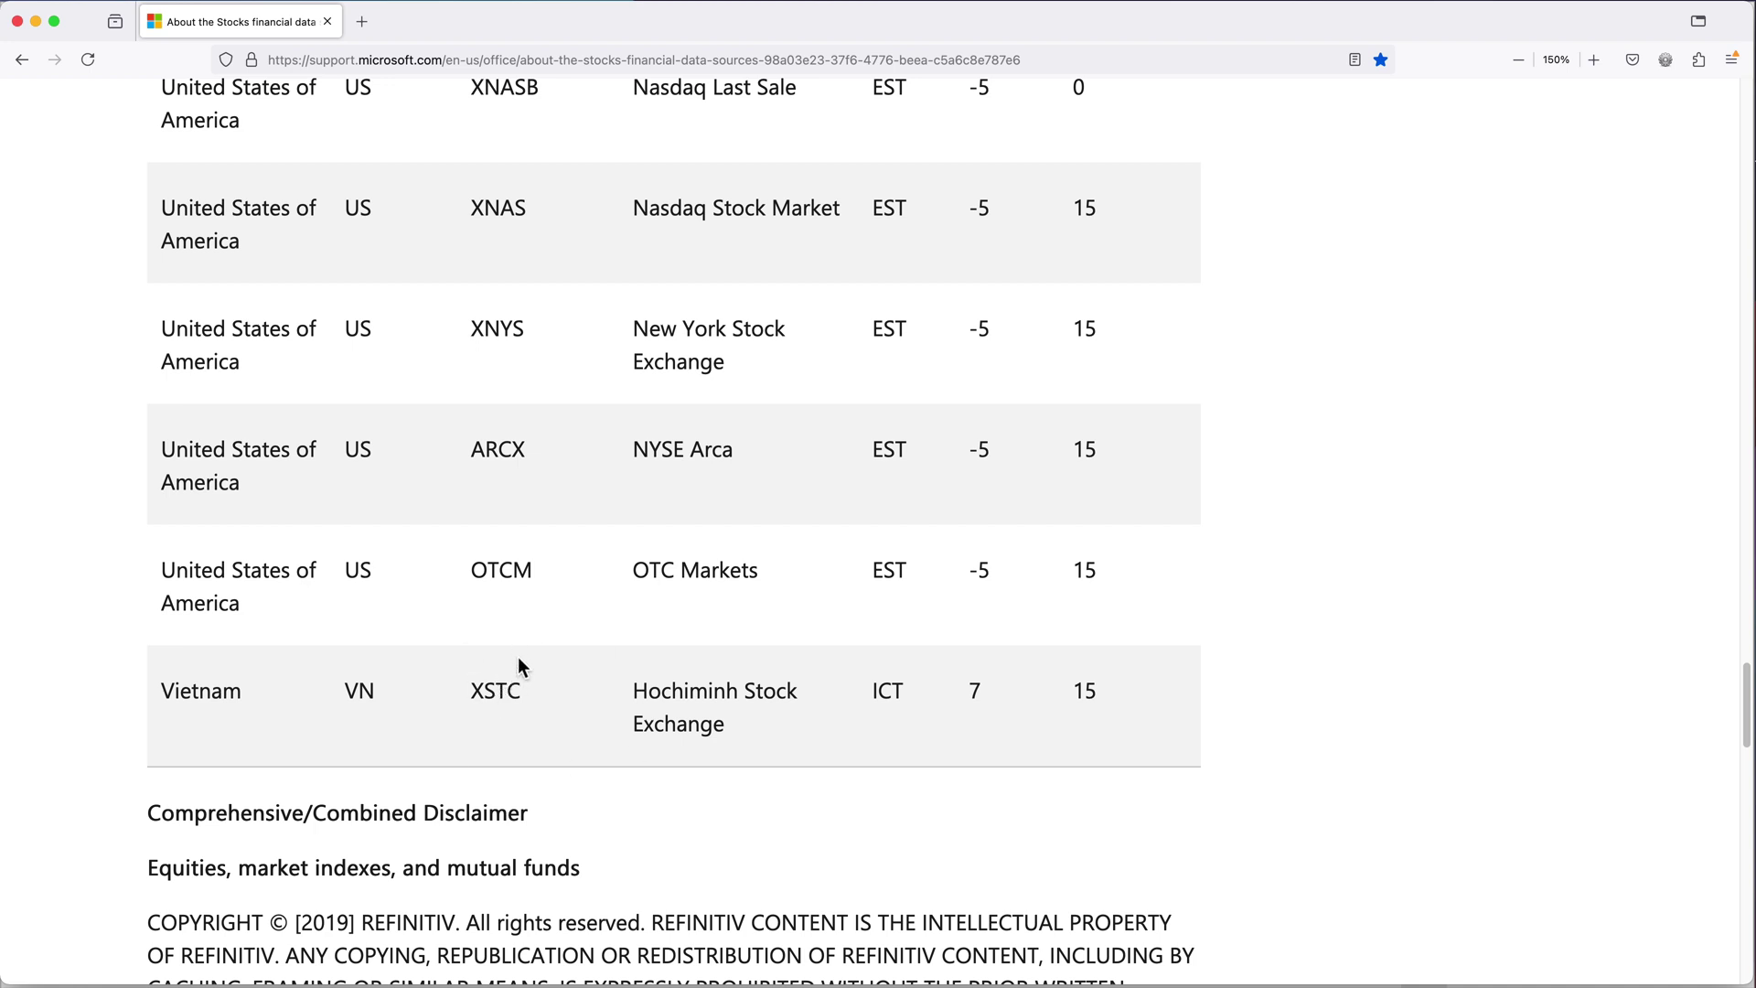
scroll(519, 666, up, 3)
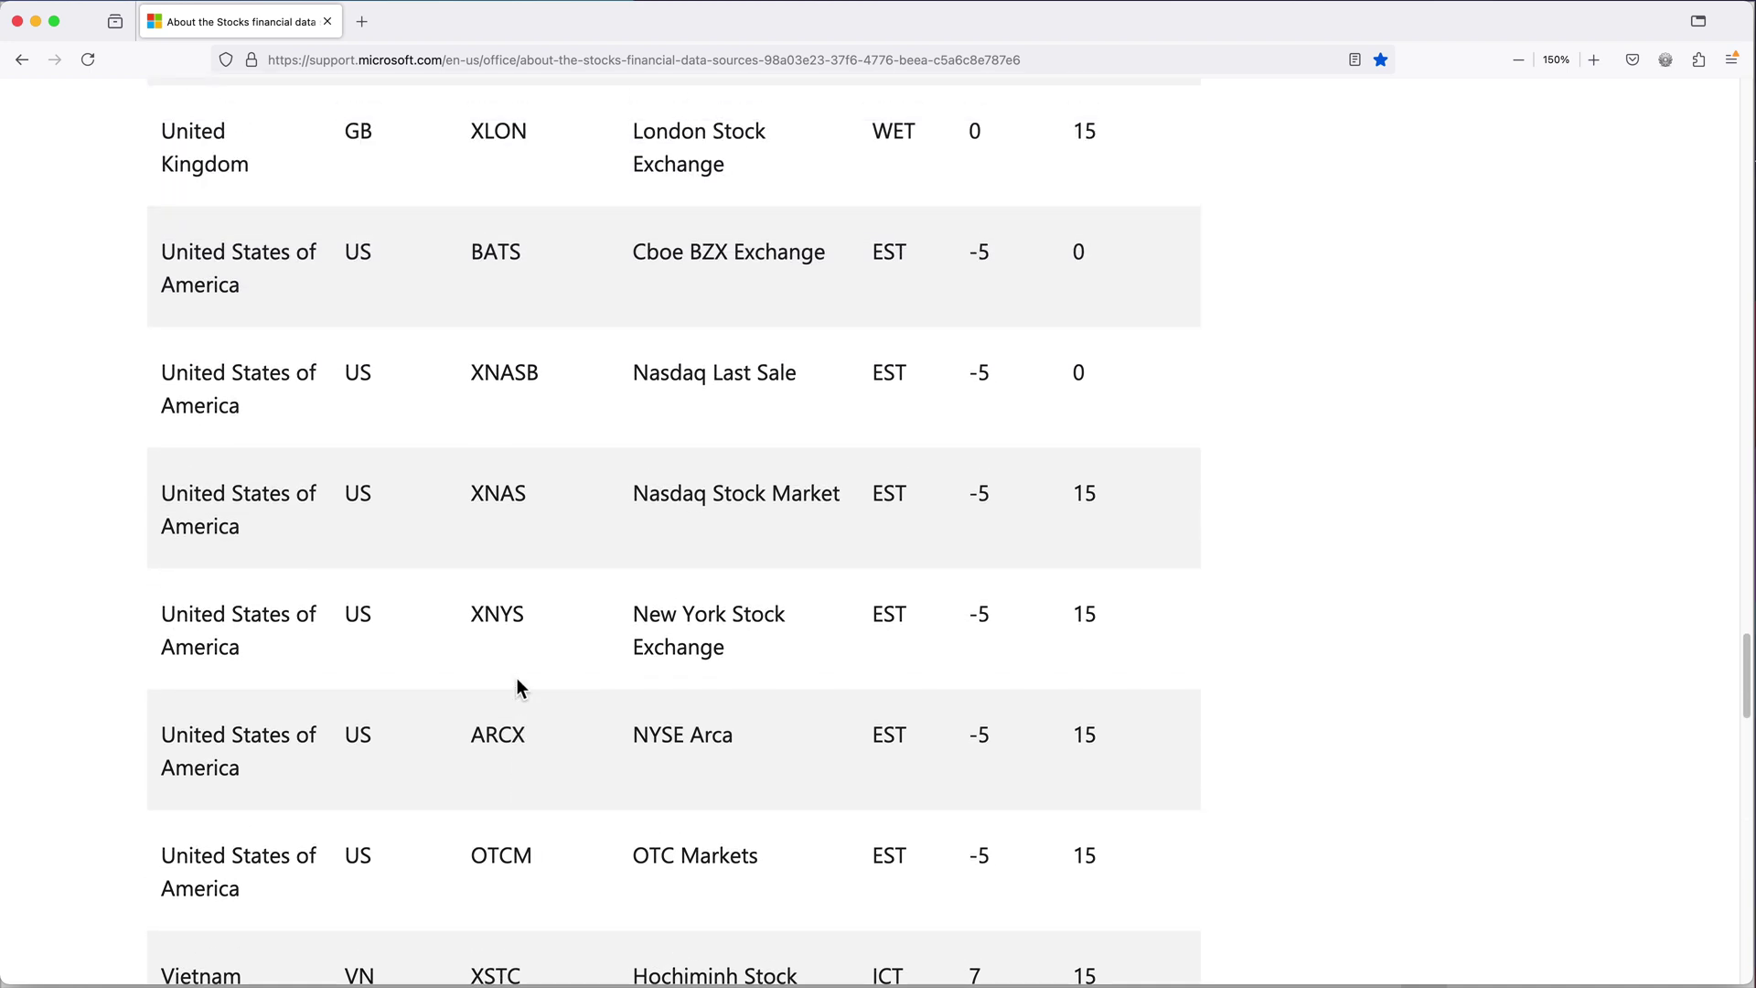
Copy the Nasdaq Stock Market's identifier code, XNAS, from the exchanges table.
double_click(682, 497)
double_click(673, 497)
double_click(496, 494)
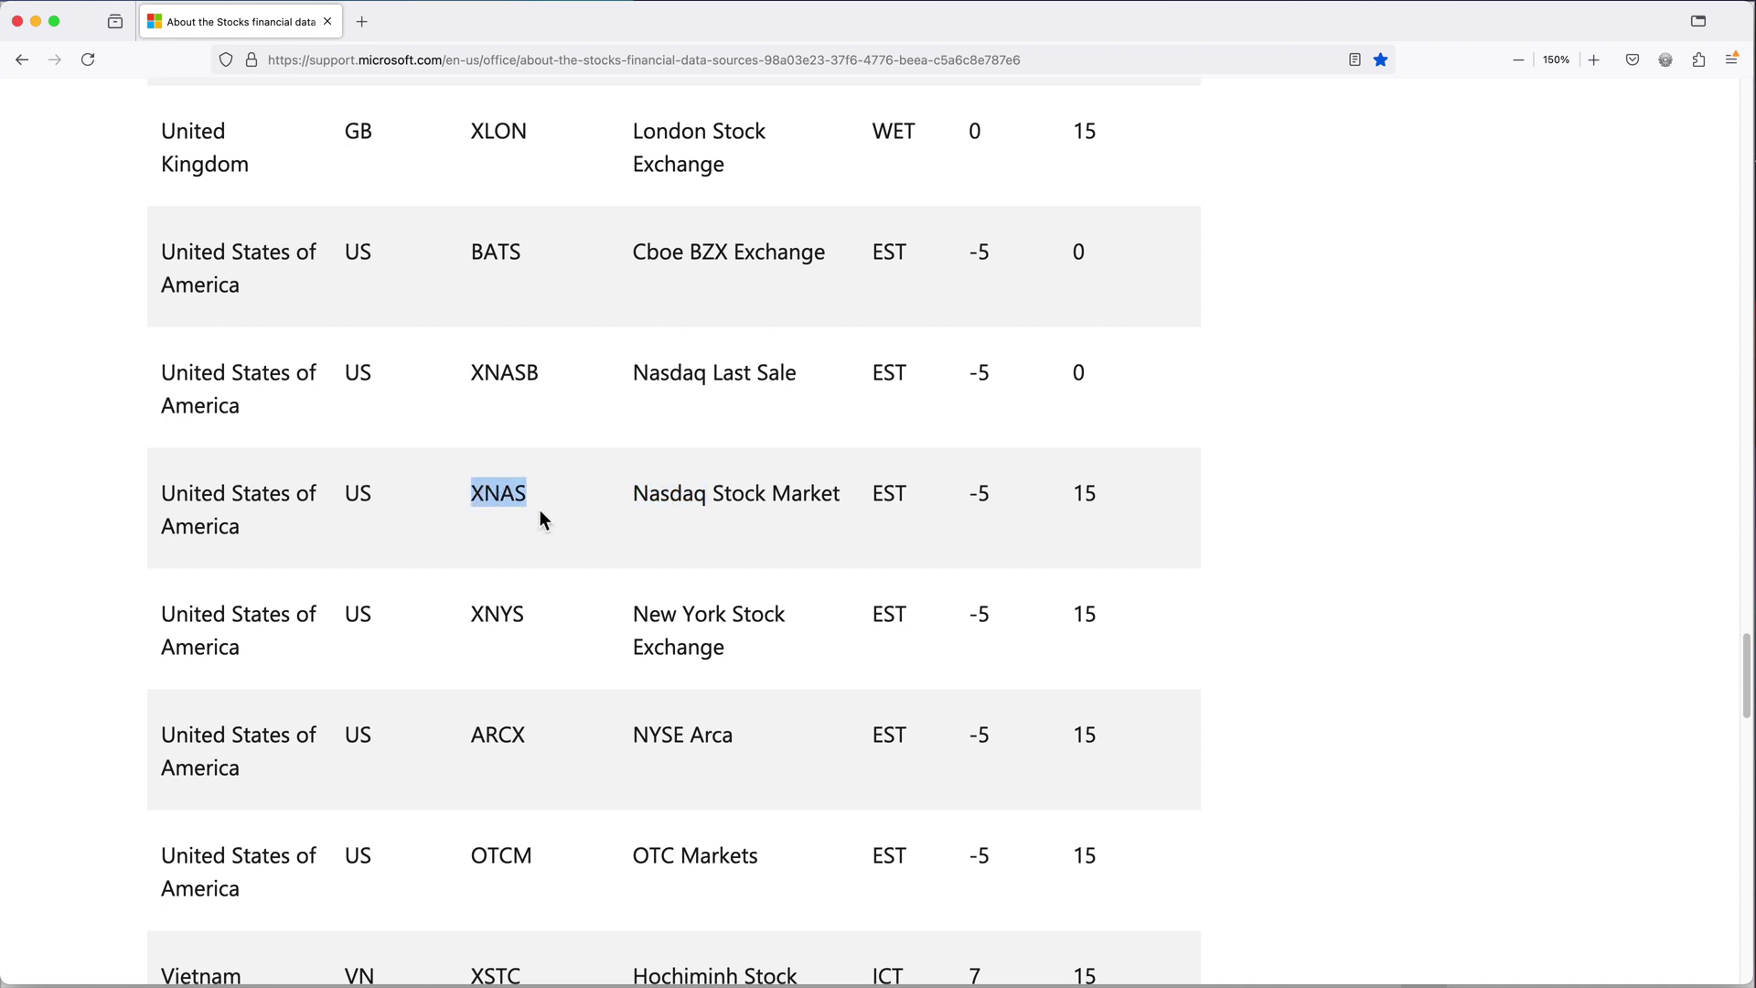
right_click(502, 499)
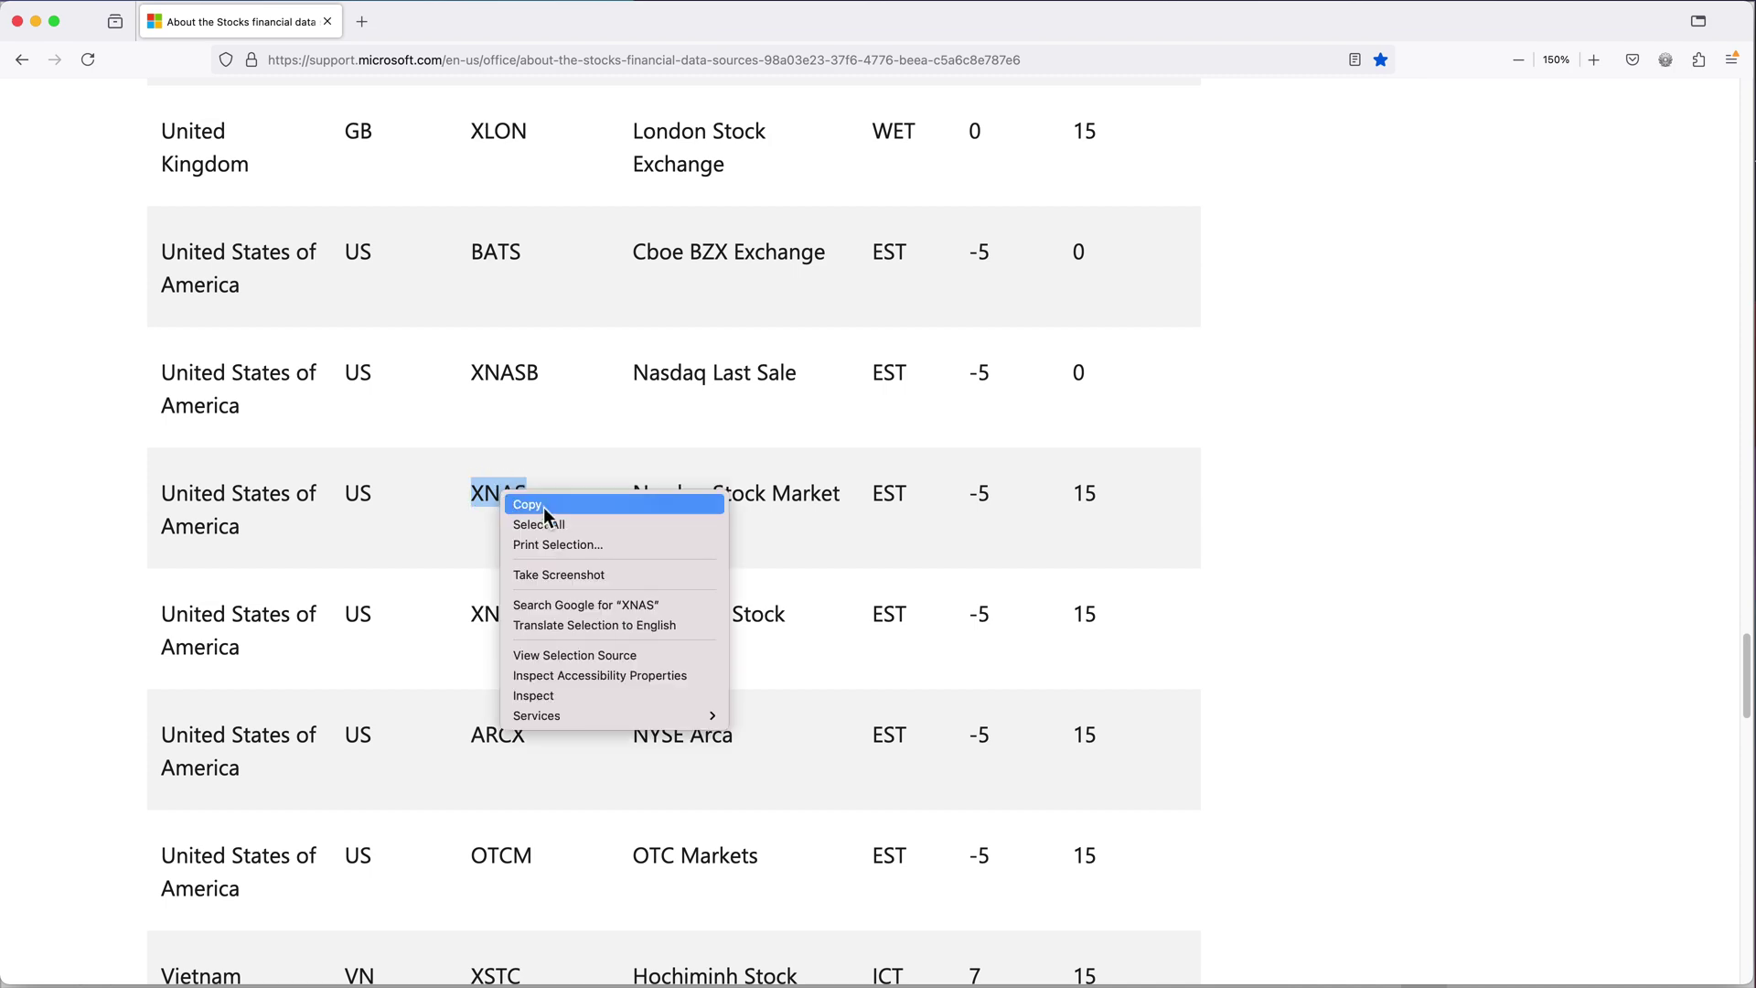
click(554, 503)
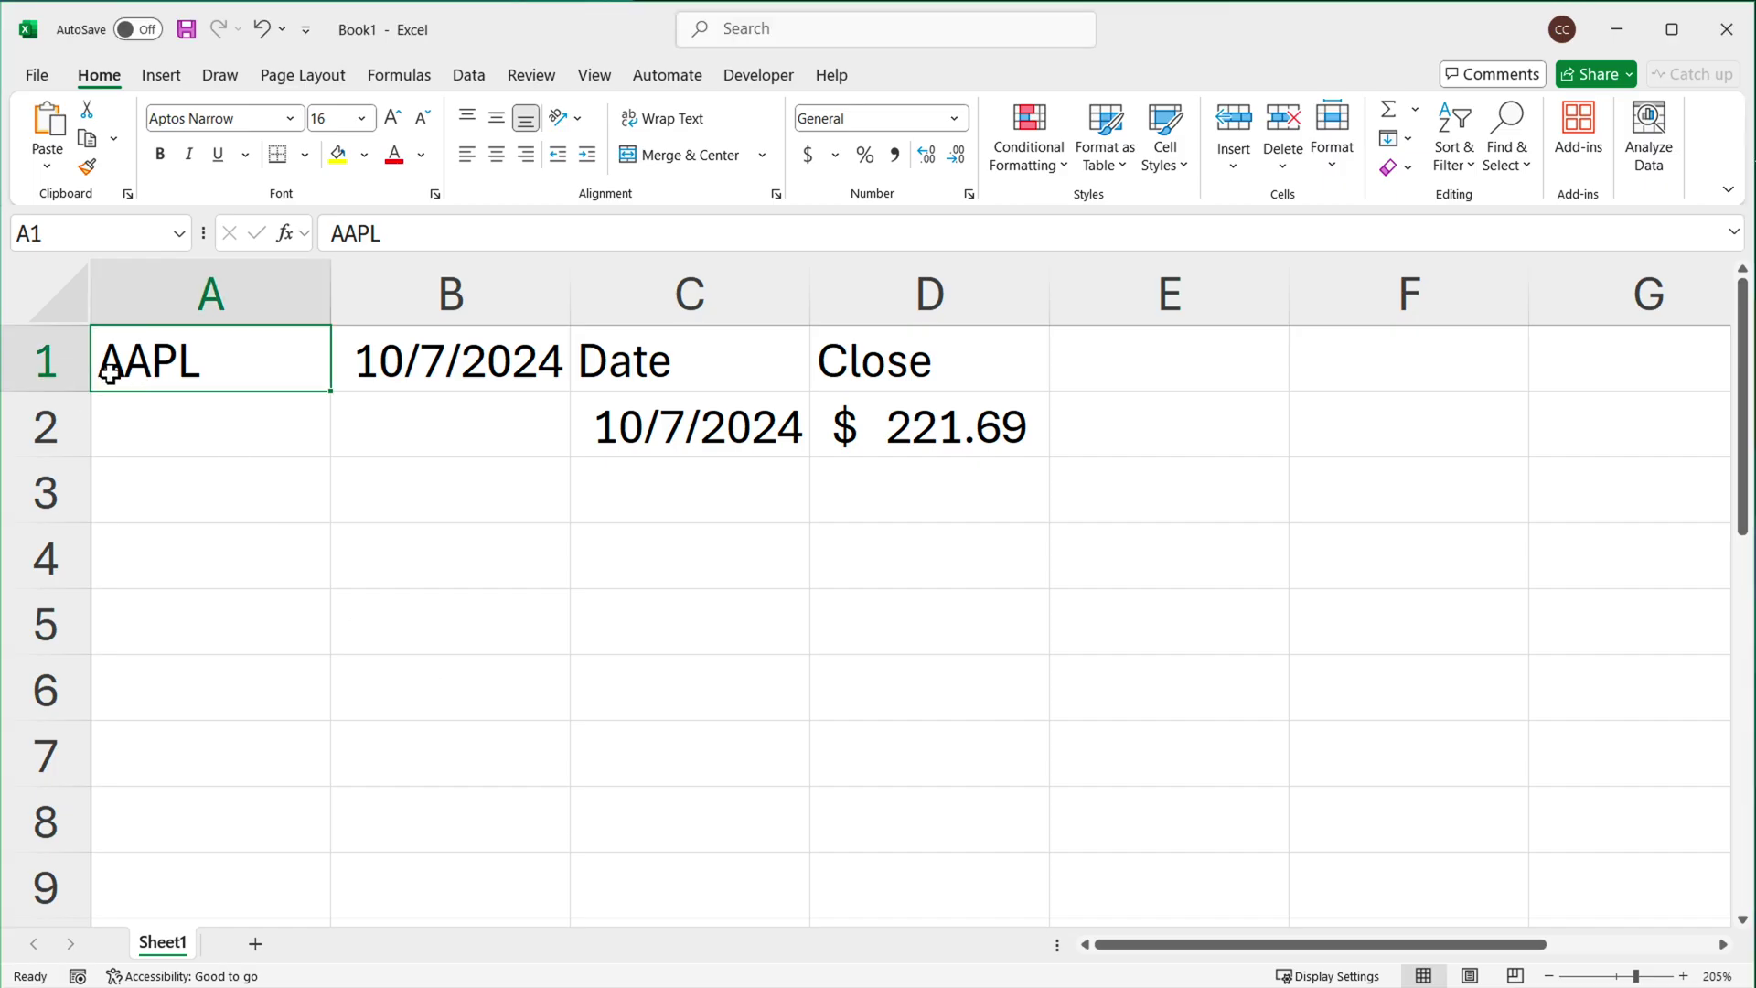
In Excel, prefix the AAPL ticker in cell A1 with the copied XNAS code and a colon, and widen column A to fit.
double_click(112, 364)
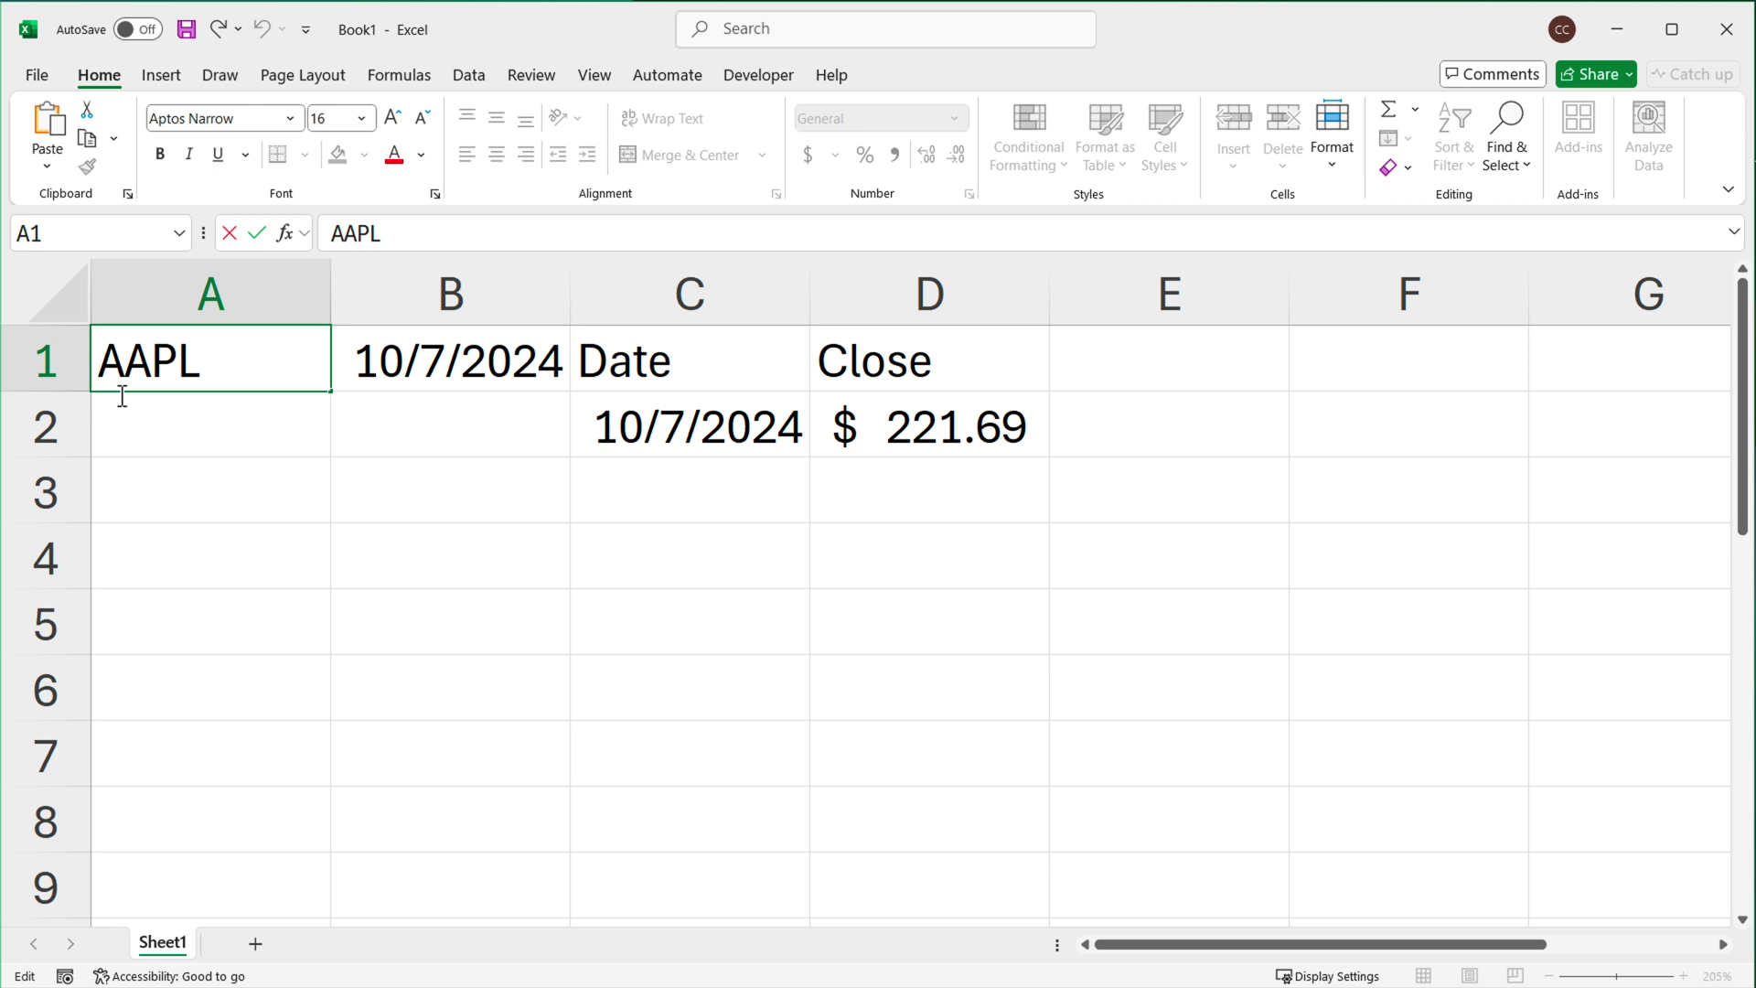
key(ctrl+v)
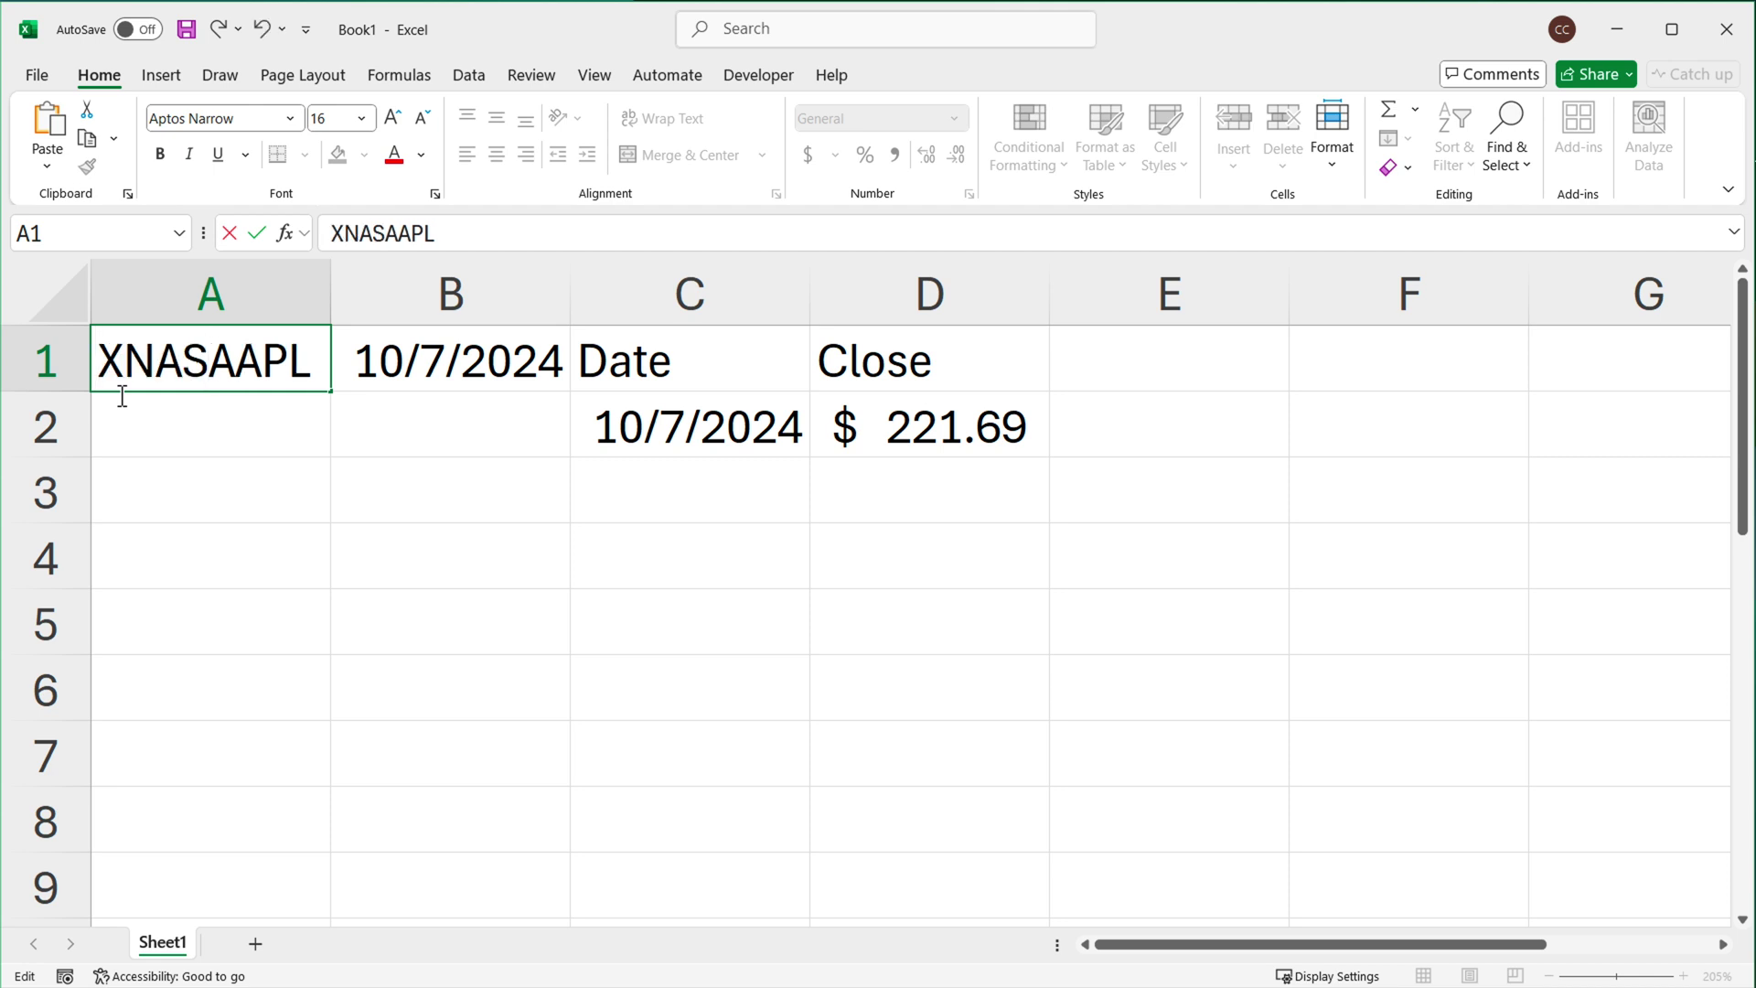
text(:)
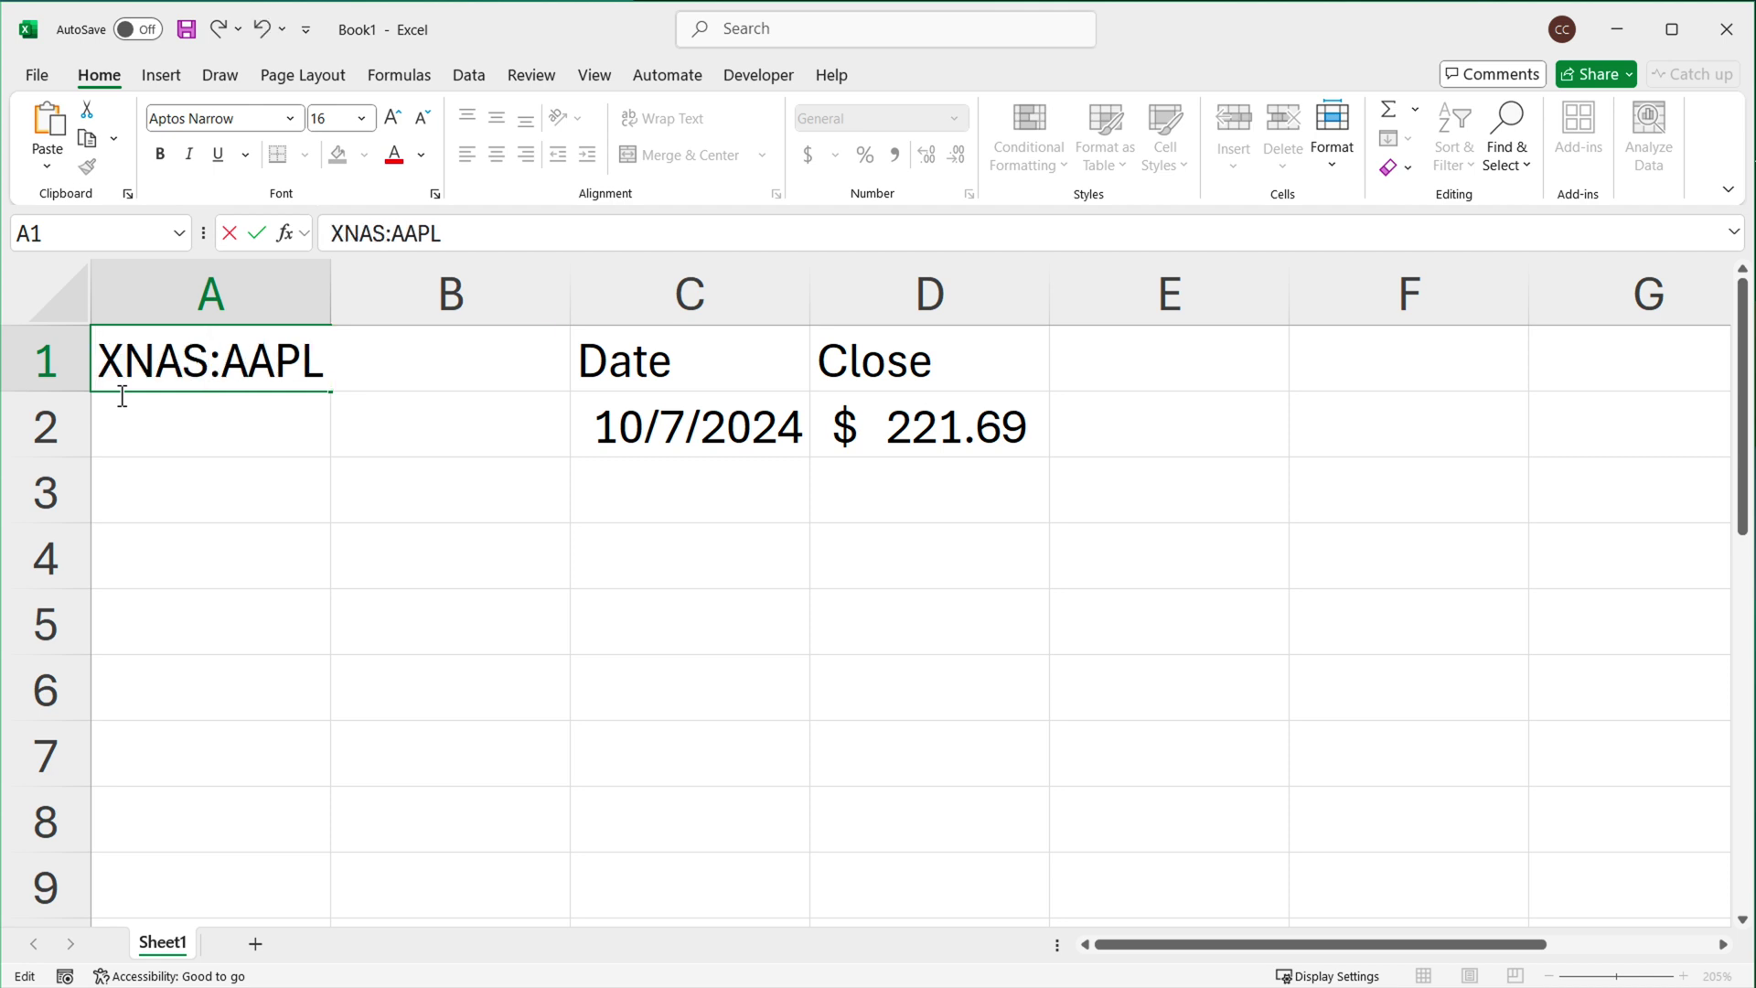
key(Return)
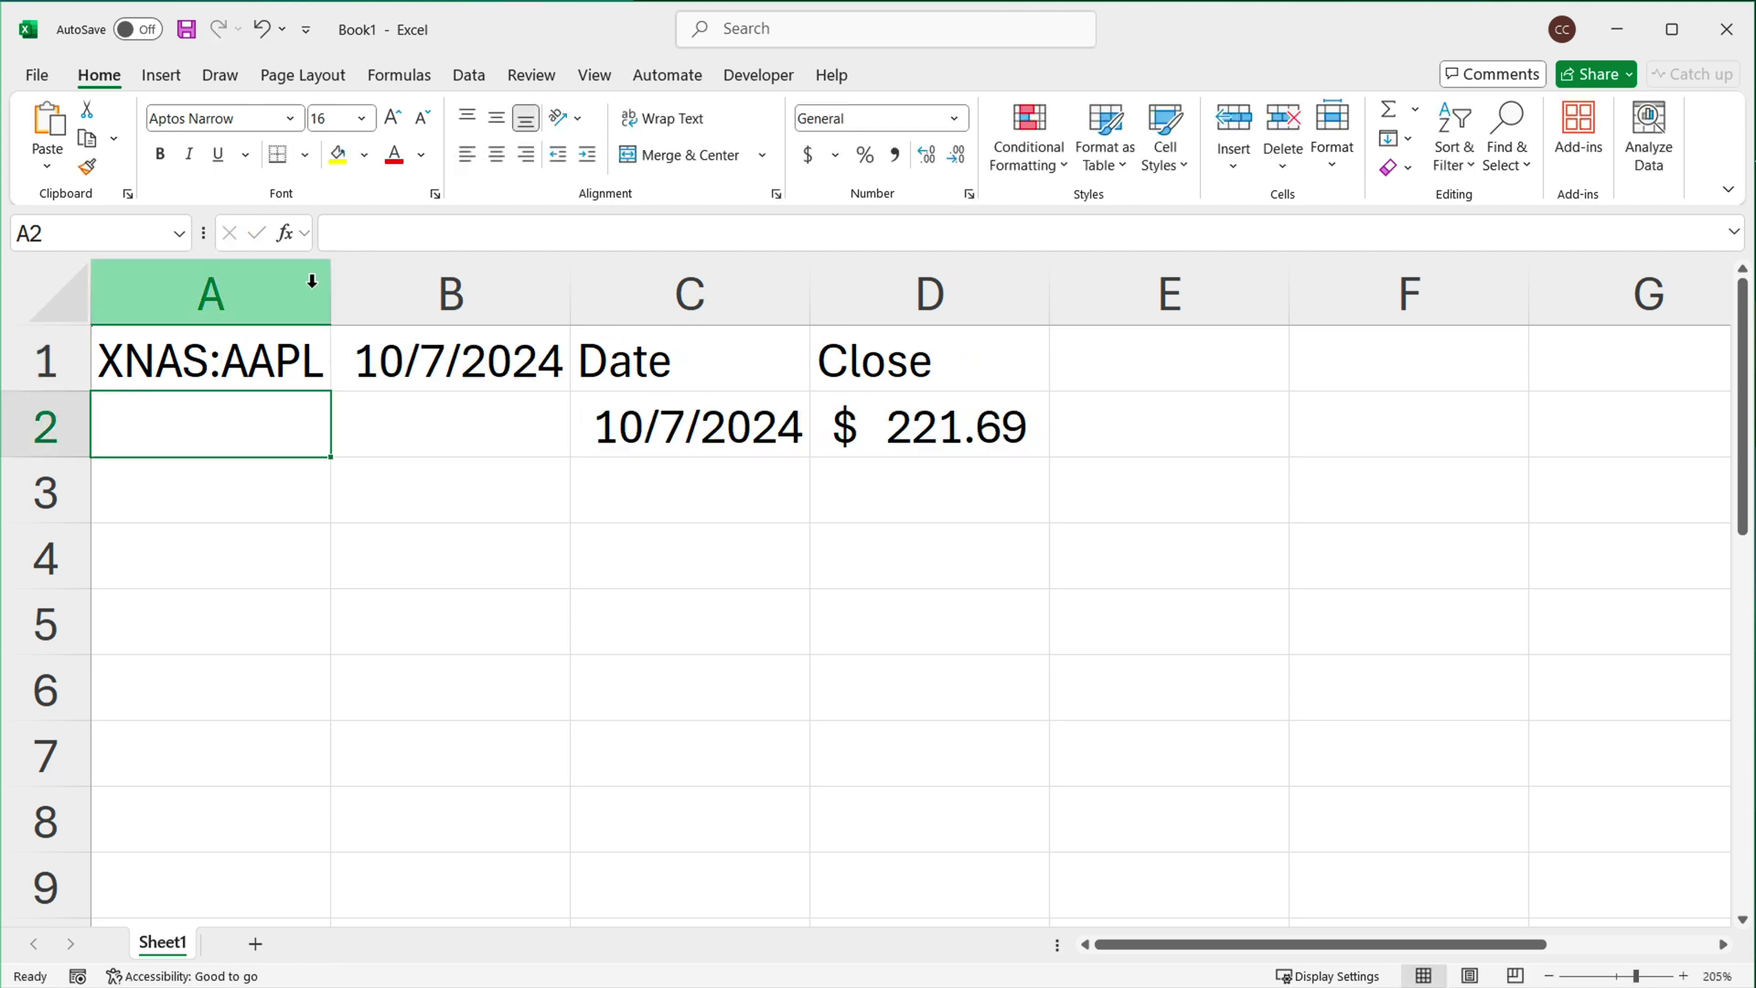
drag(331, 293, 379, 294)
click(683, 428)
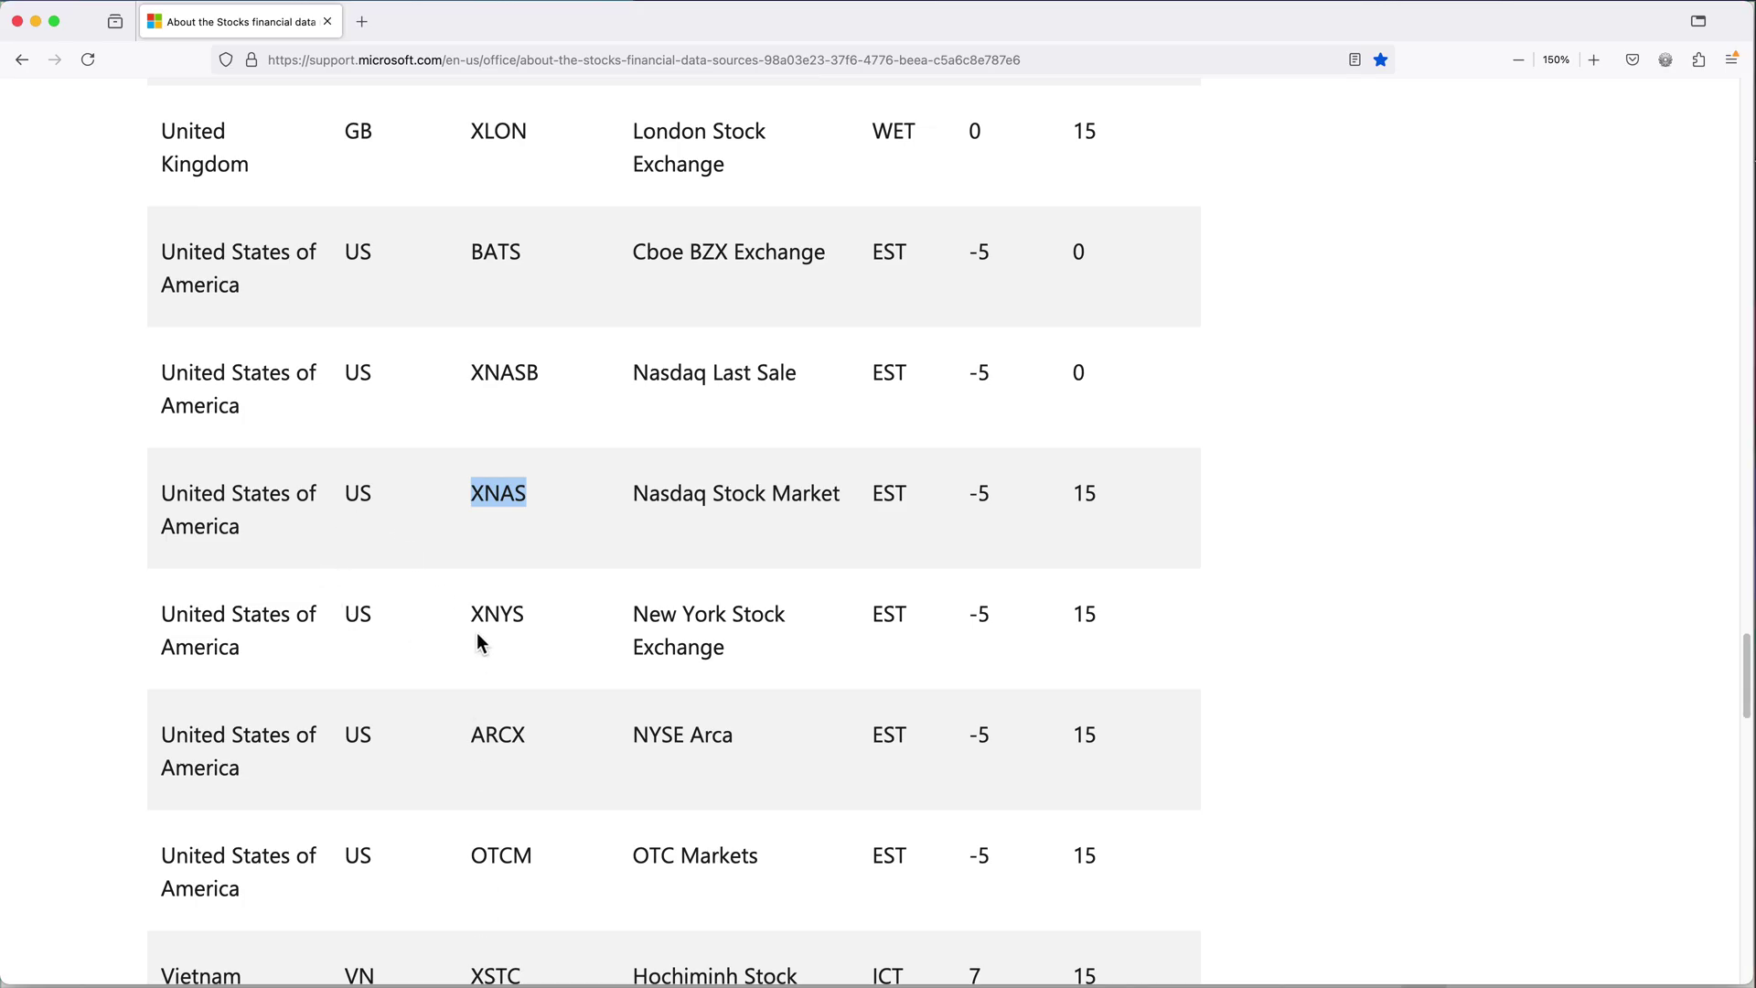
In the browser, copy the New York Stock Exchange's identifier code, XNYS, from the exchanges table.
drag(634, 624, 744, 647)
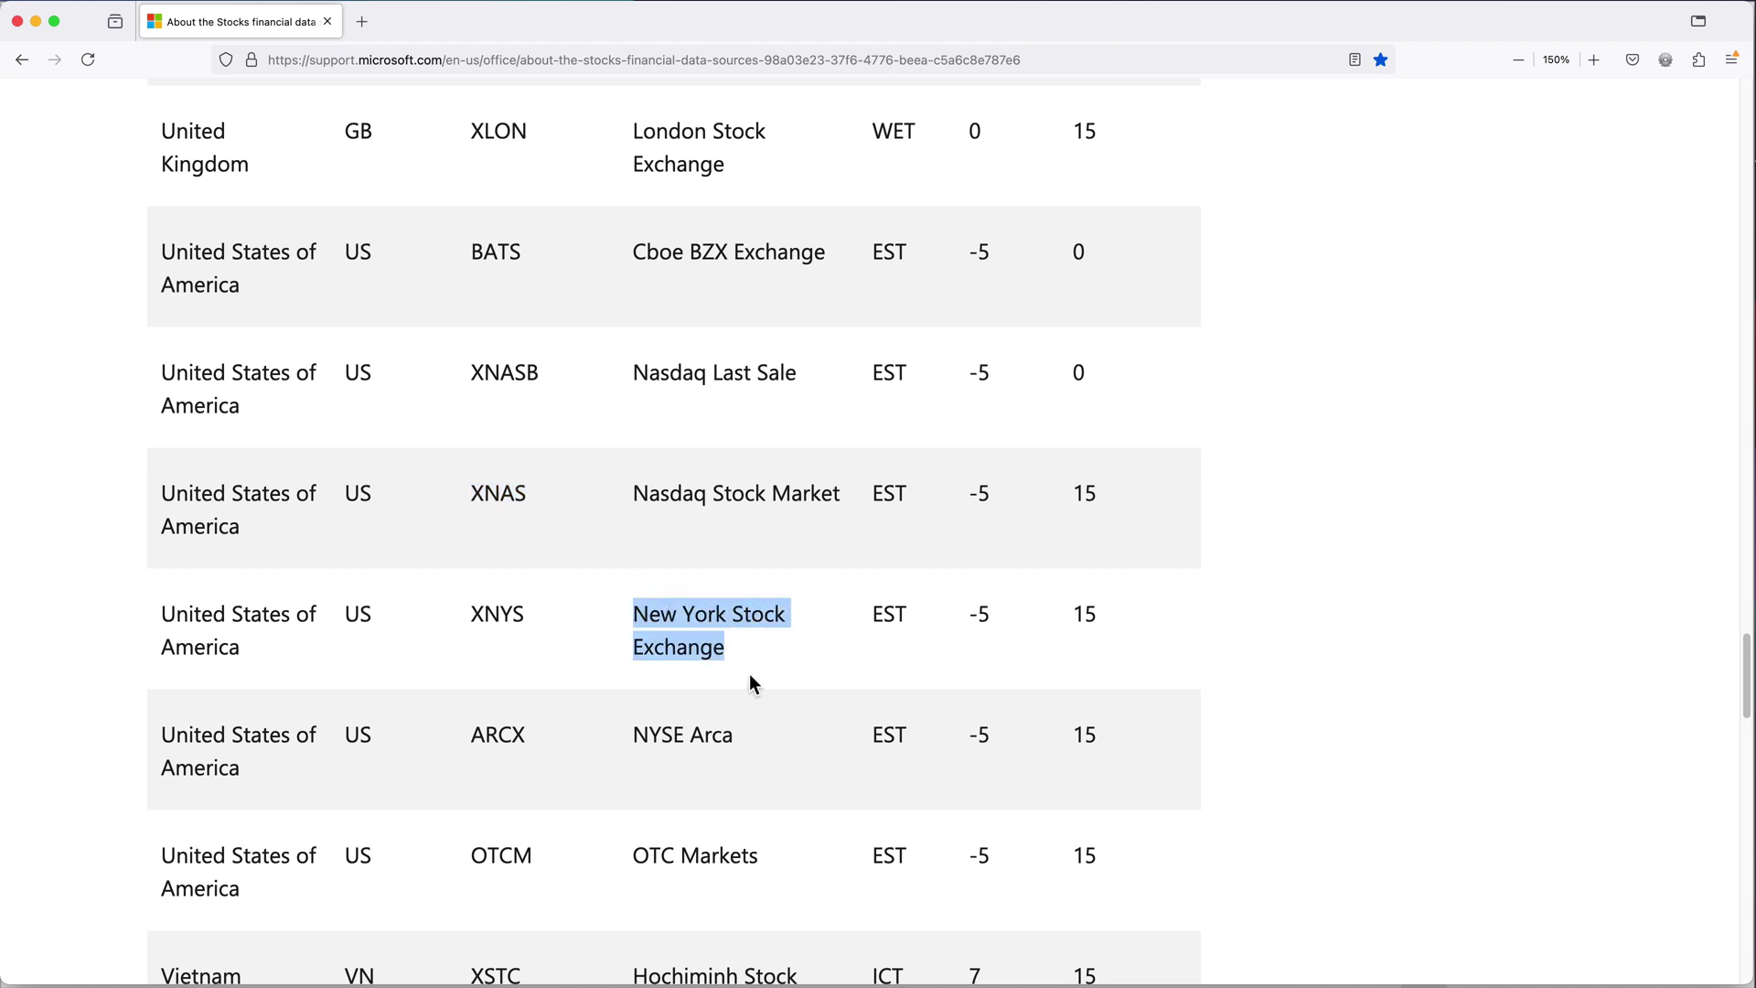
double_click(494, 614)
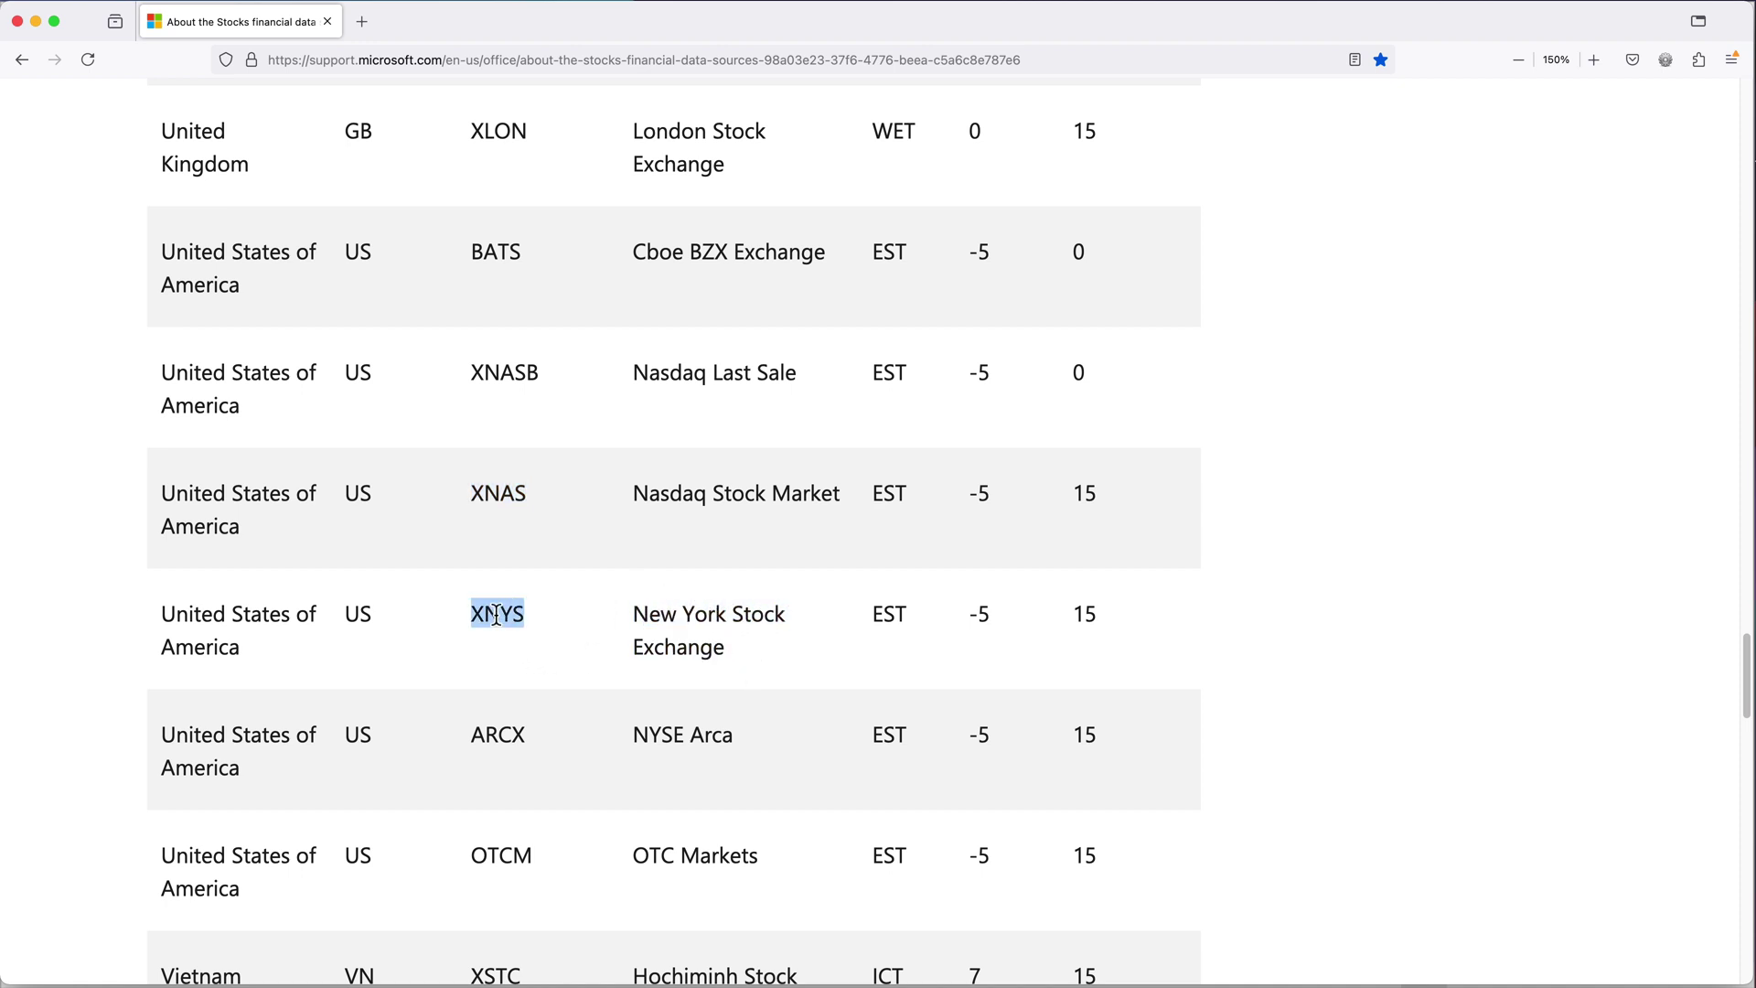
right_click(493, 614)
click(501, 617)
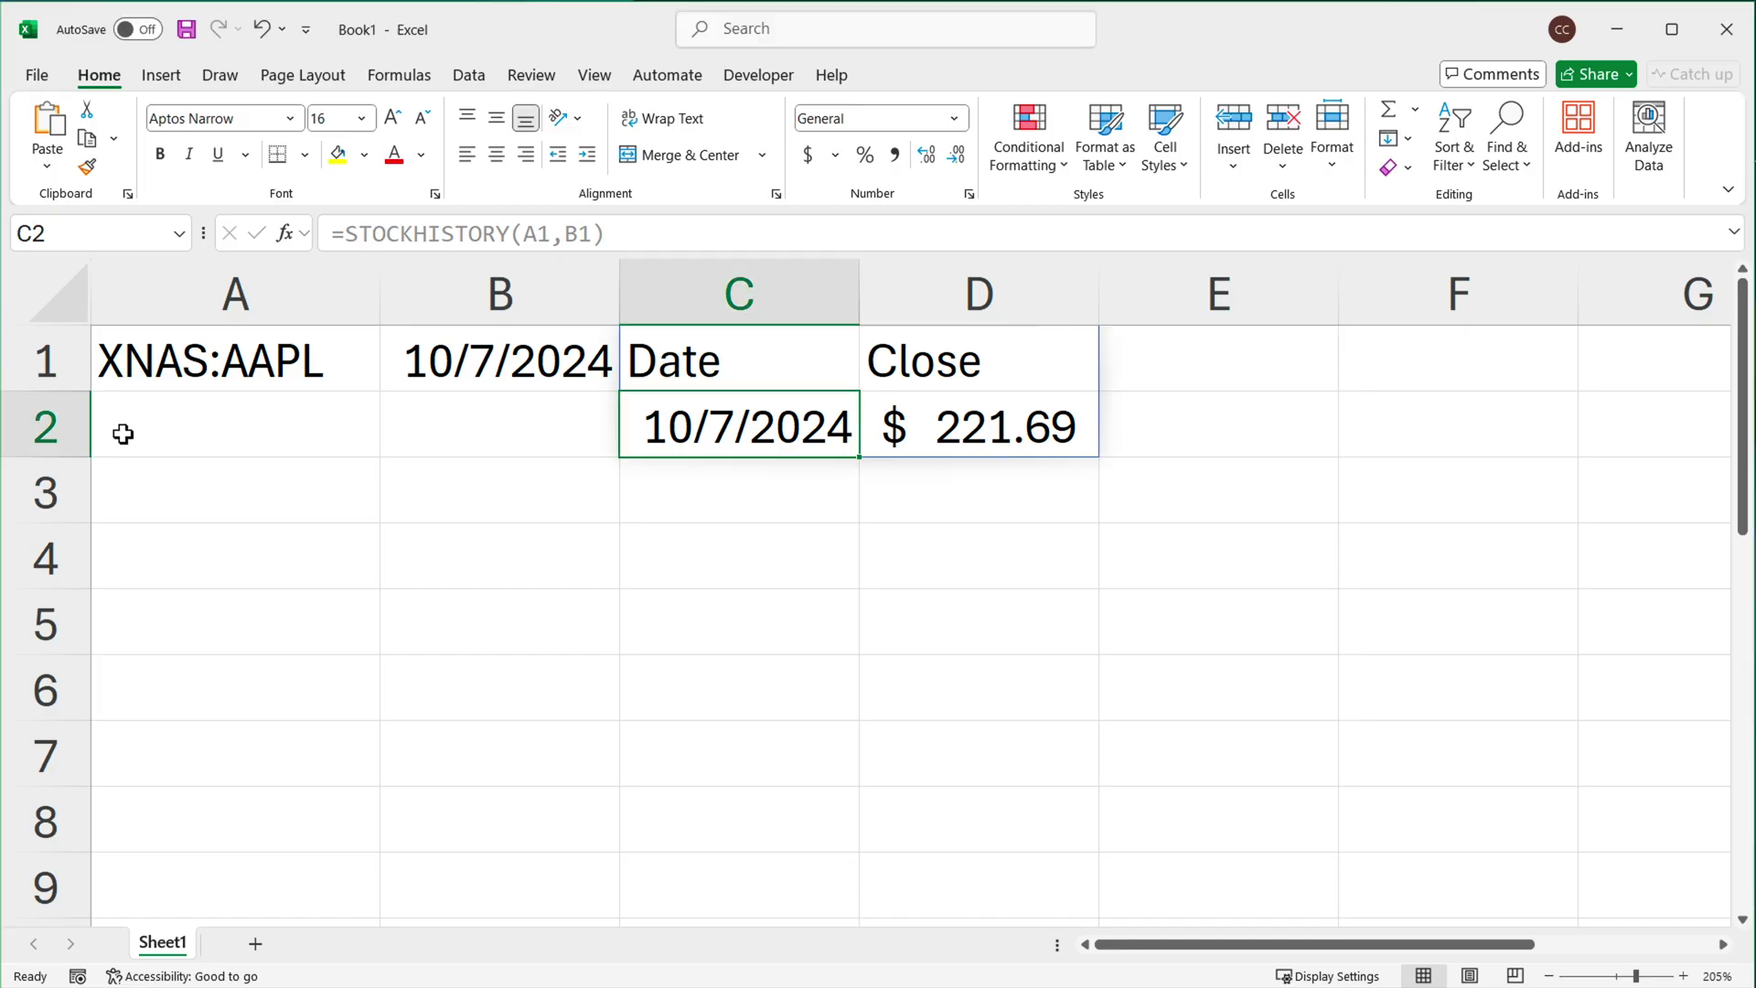
In Excel, replace the exchange code in cell A1 with the copied XNYS, making the entry XNYS:AAPL.
click(186, 360)
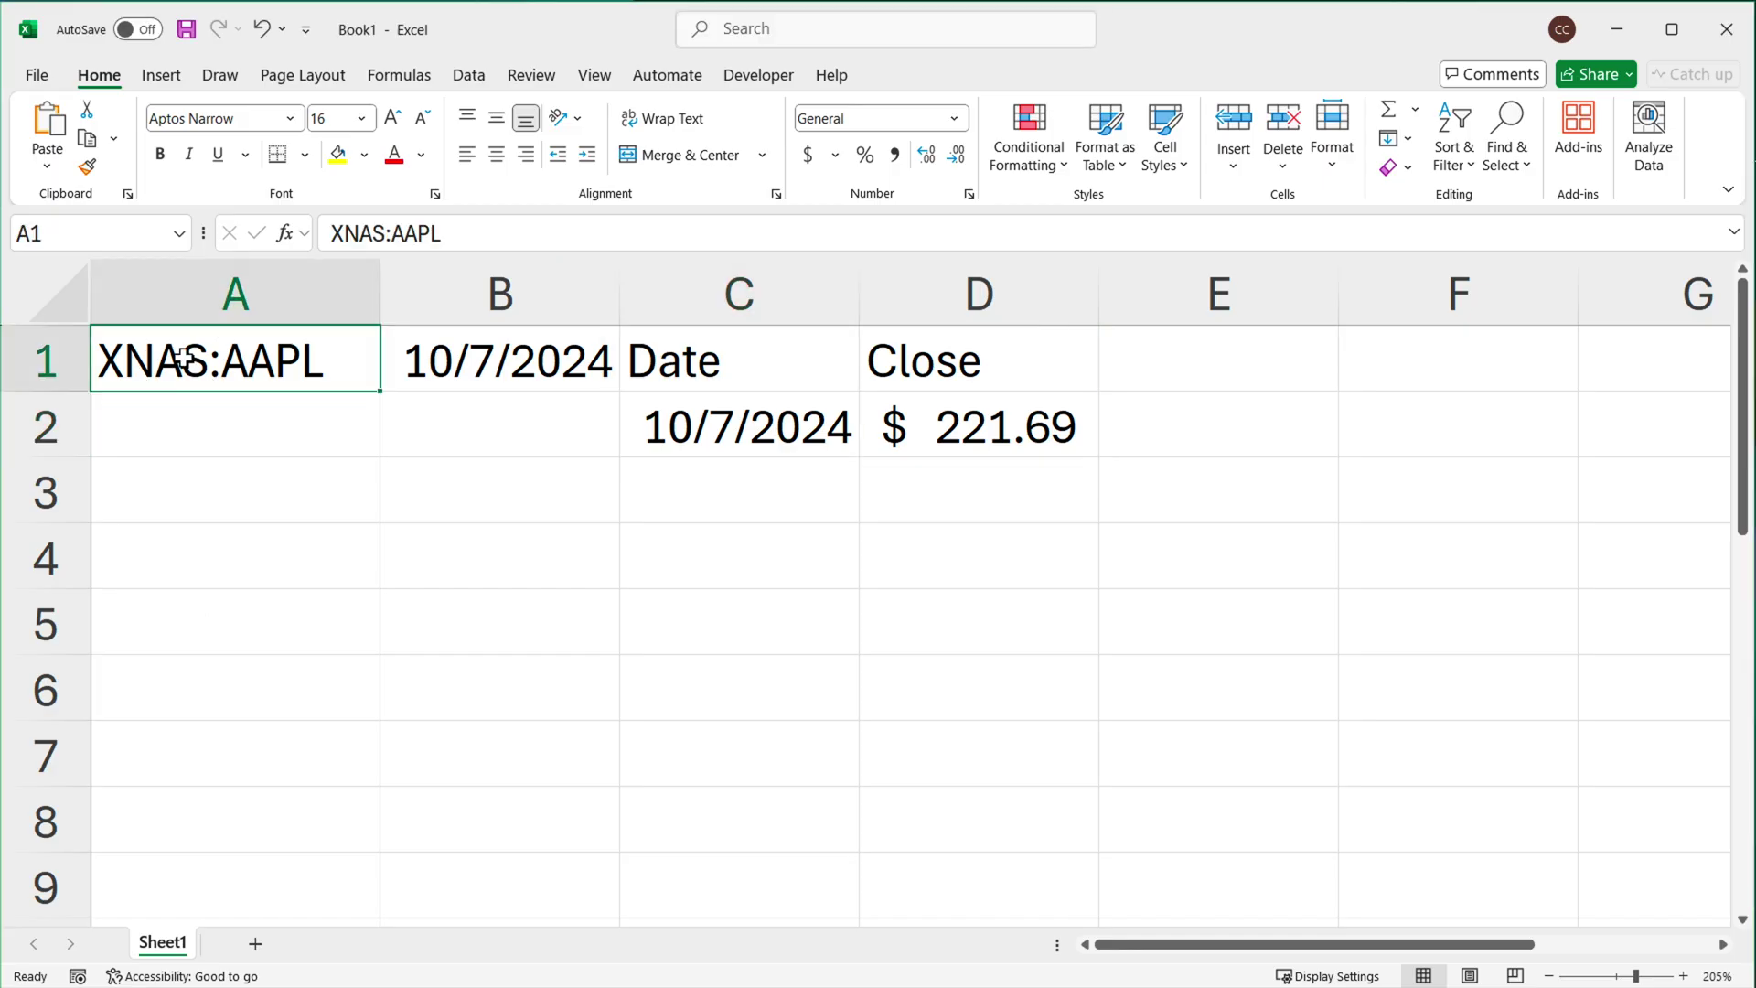
double_click(183, 361)
drag(209, 360, 55, 364)
right_click(146, 361)
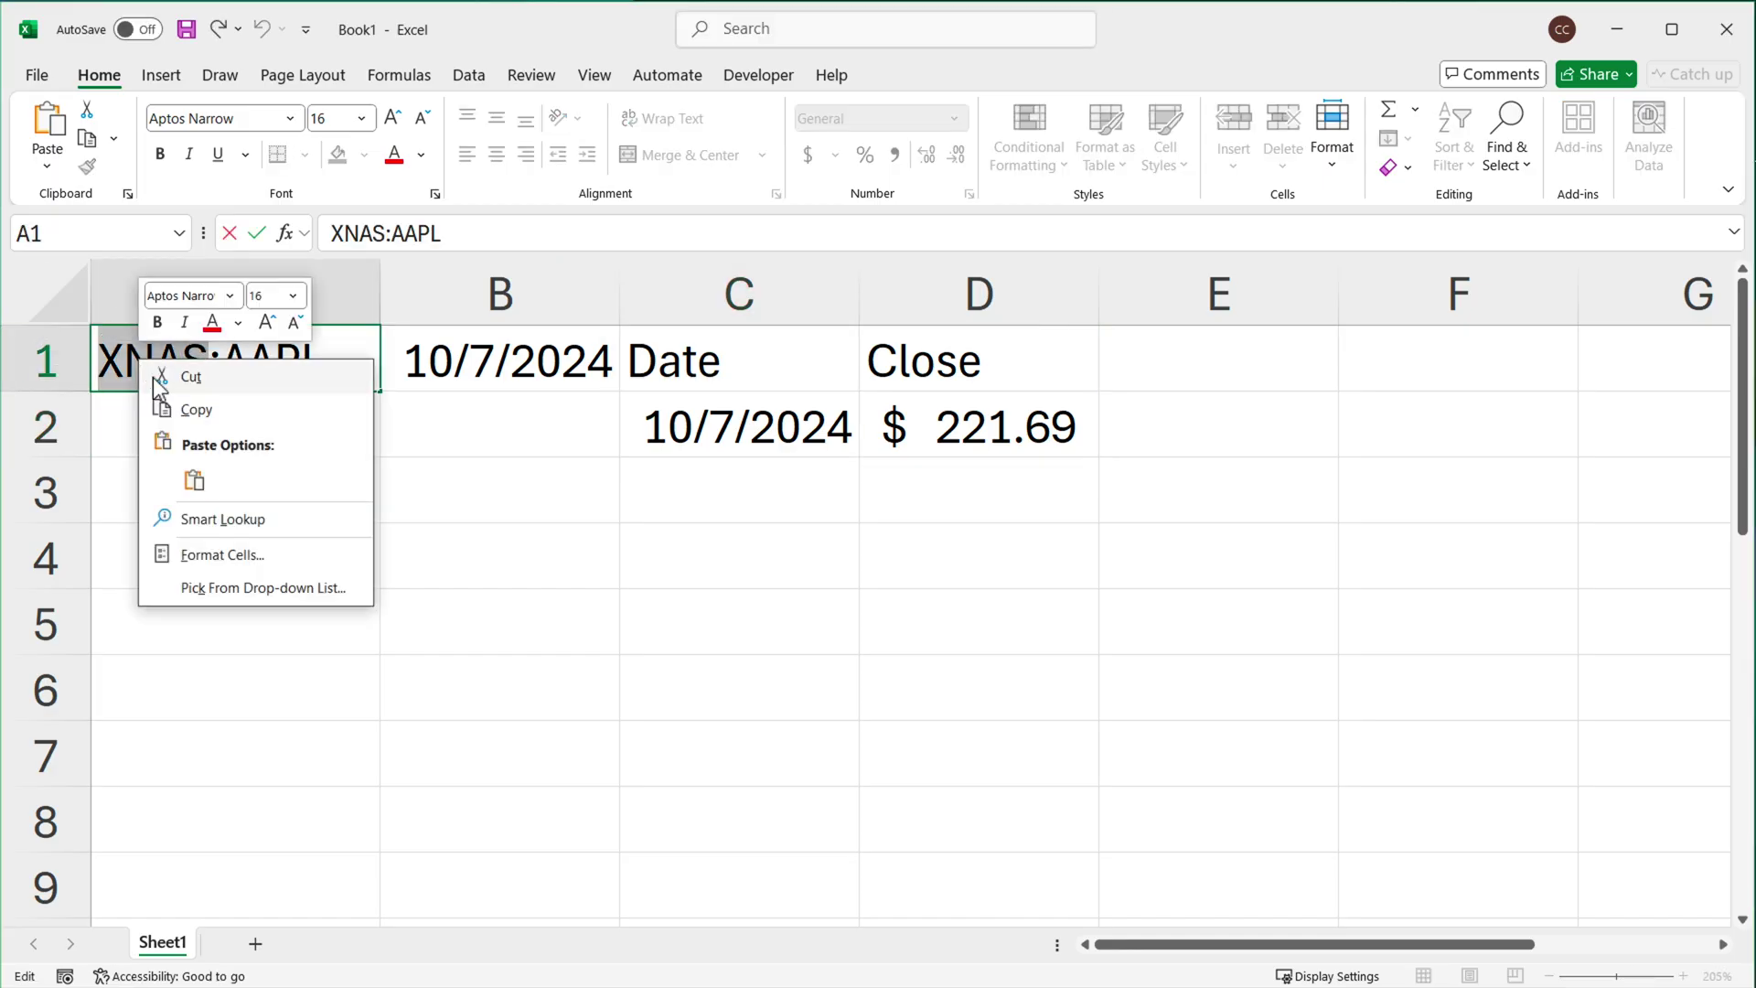
click(156, 479)
click(345, 360)
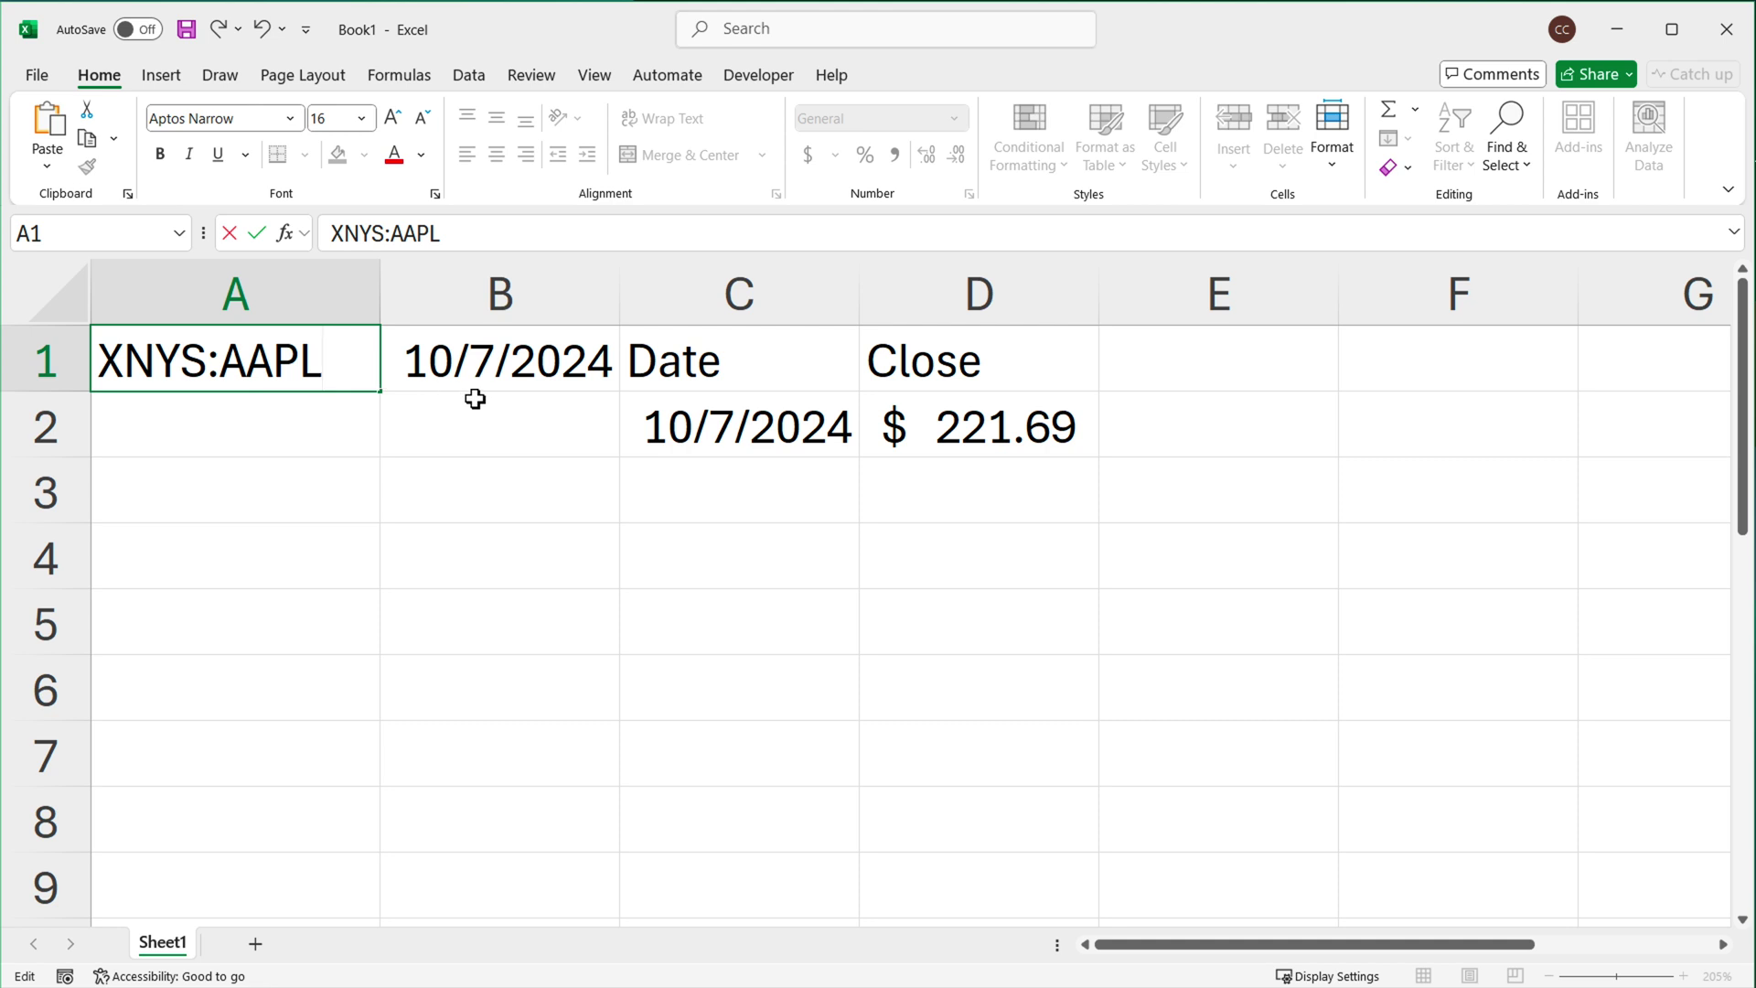
key(Return)
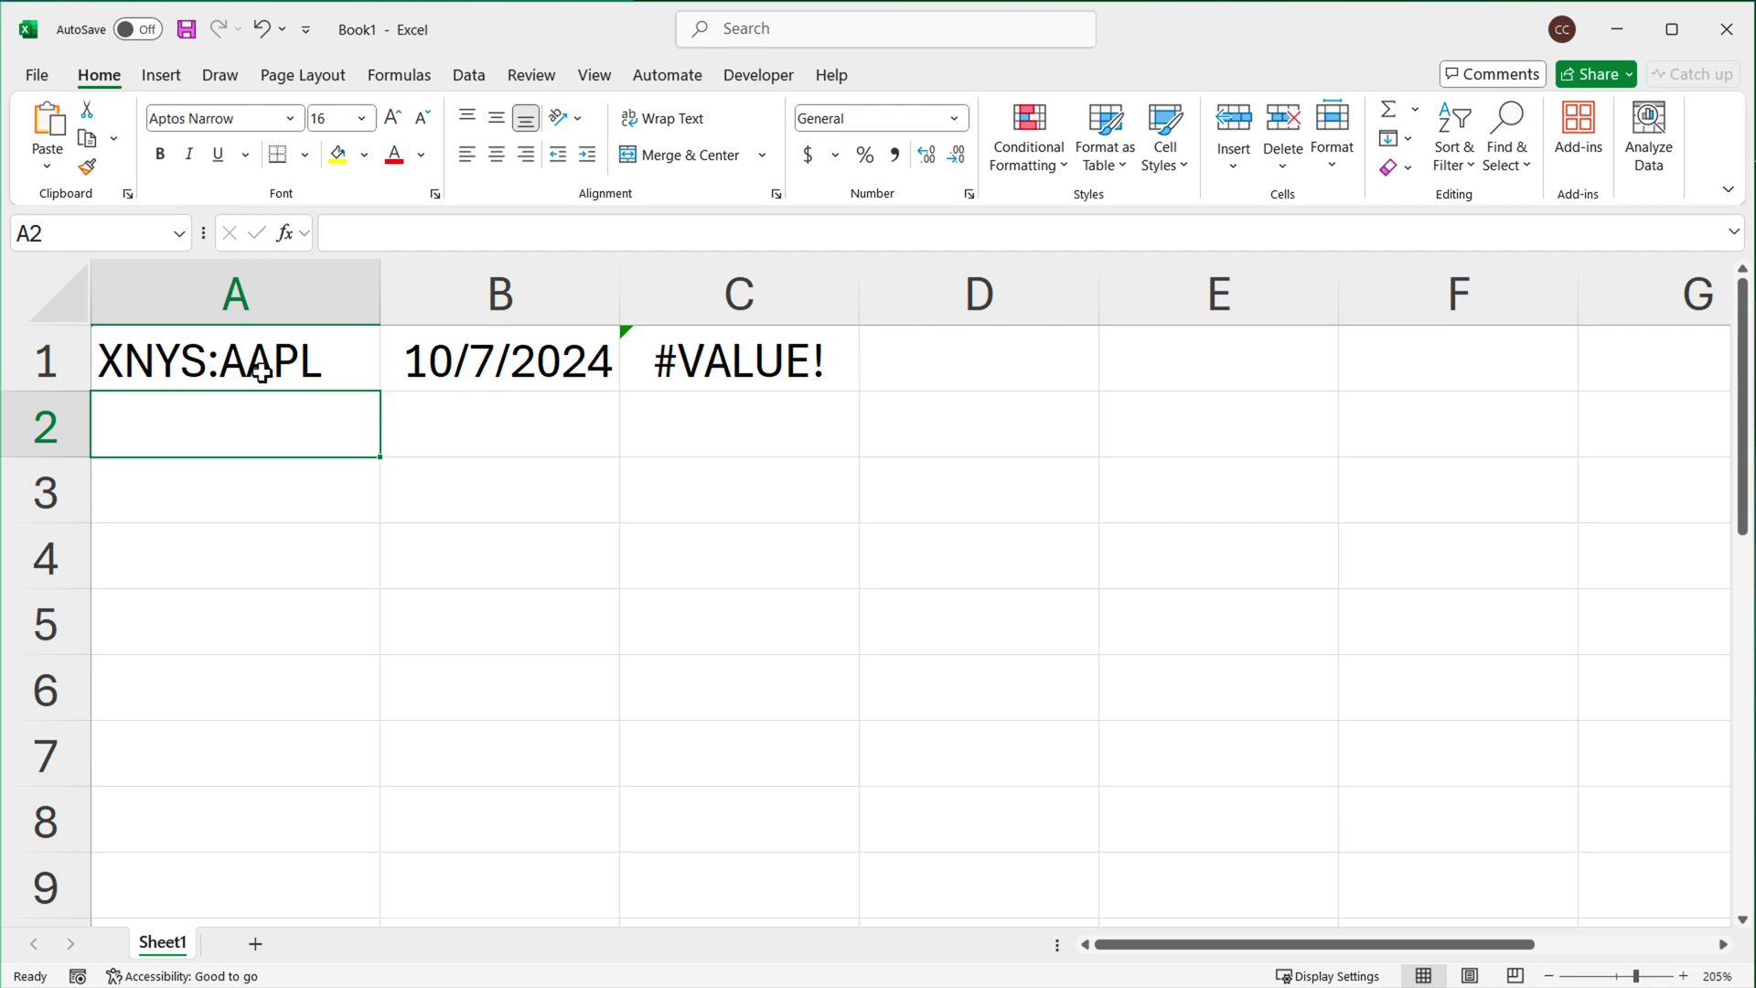
Replace the AAPL ticker in cell A1 with KO, making the entry XNYS:KO.
click(335, 366)
double_click(335, 366)
drag(327, 361, 223, 358)
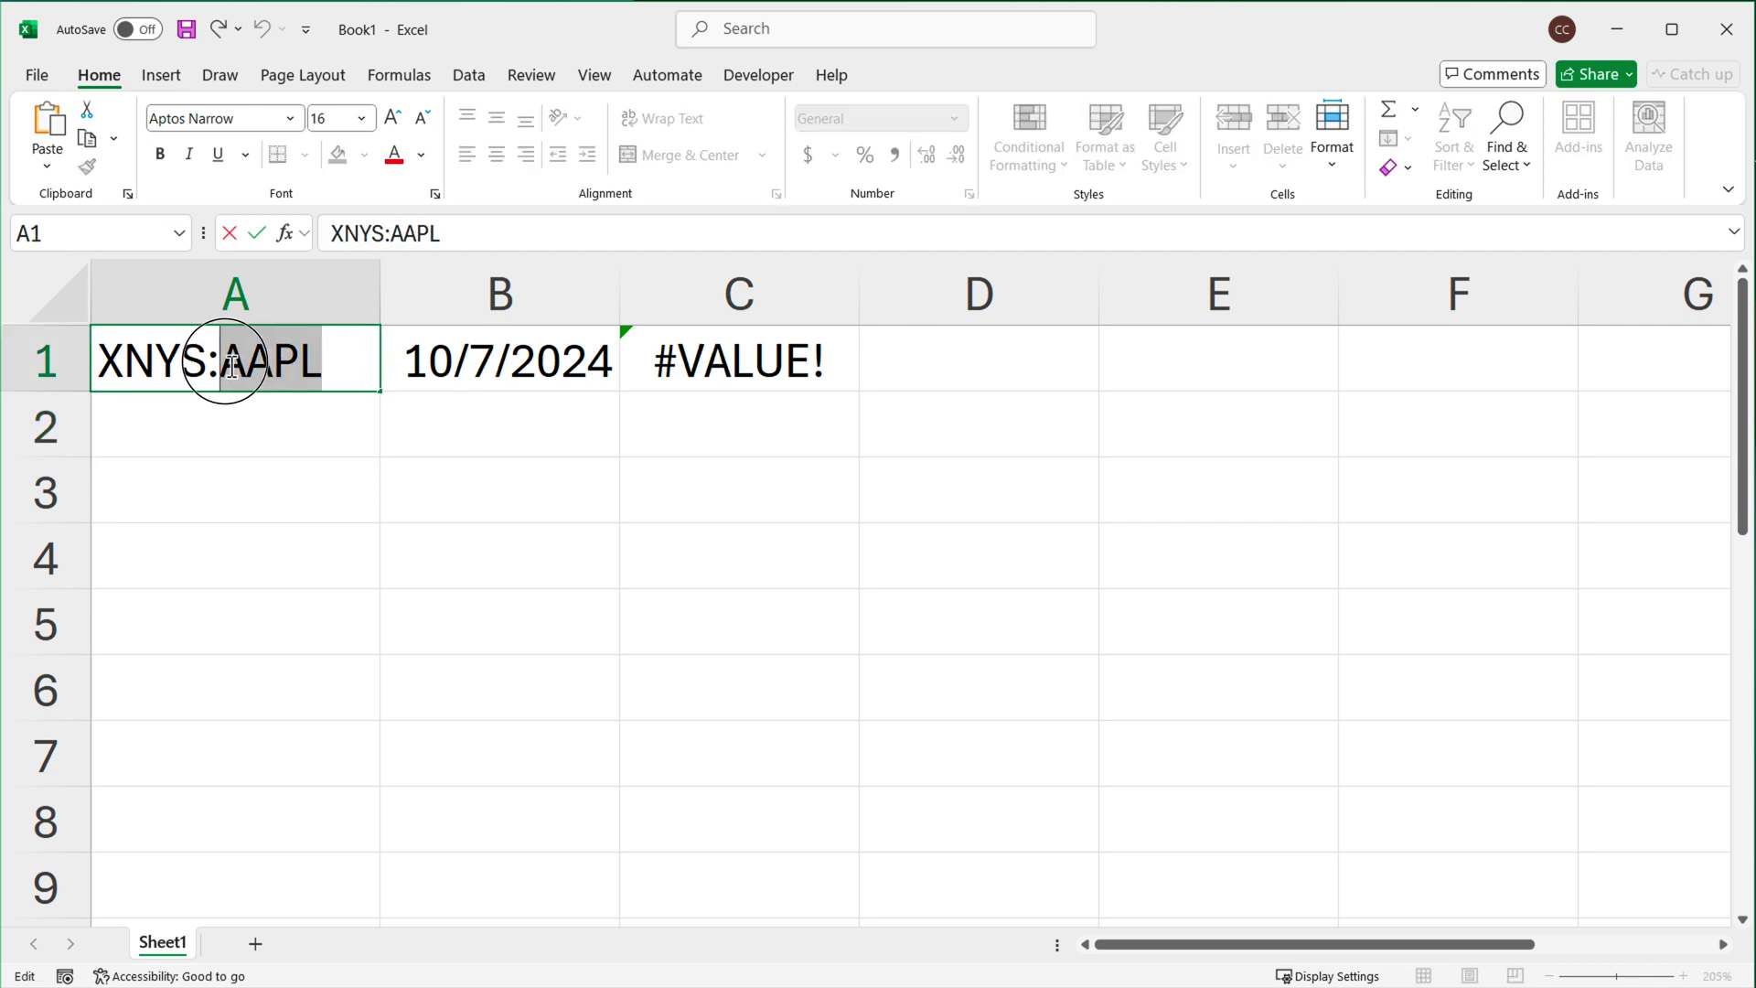
text(KO)
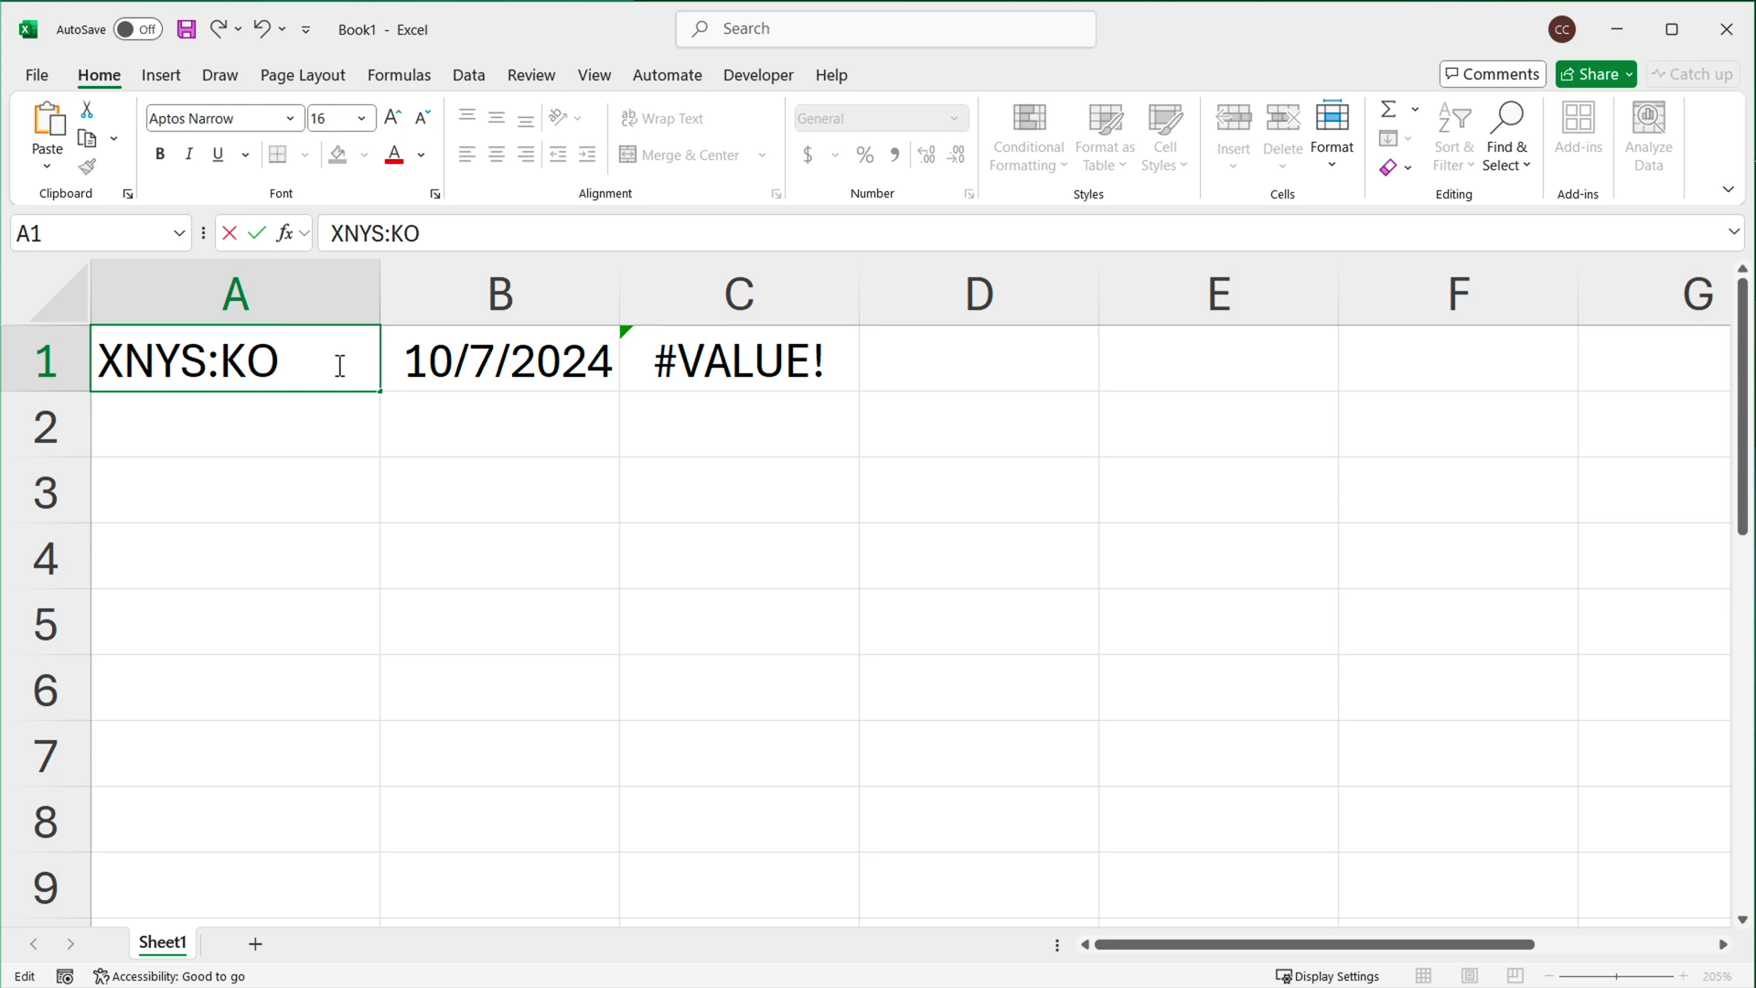
key(Return)
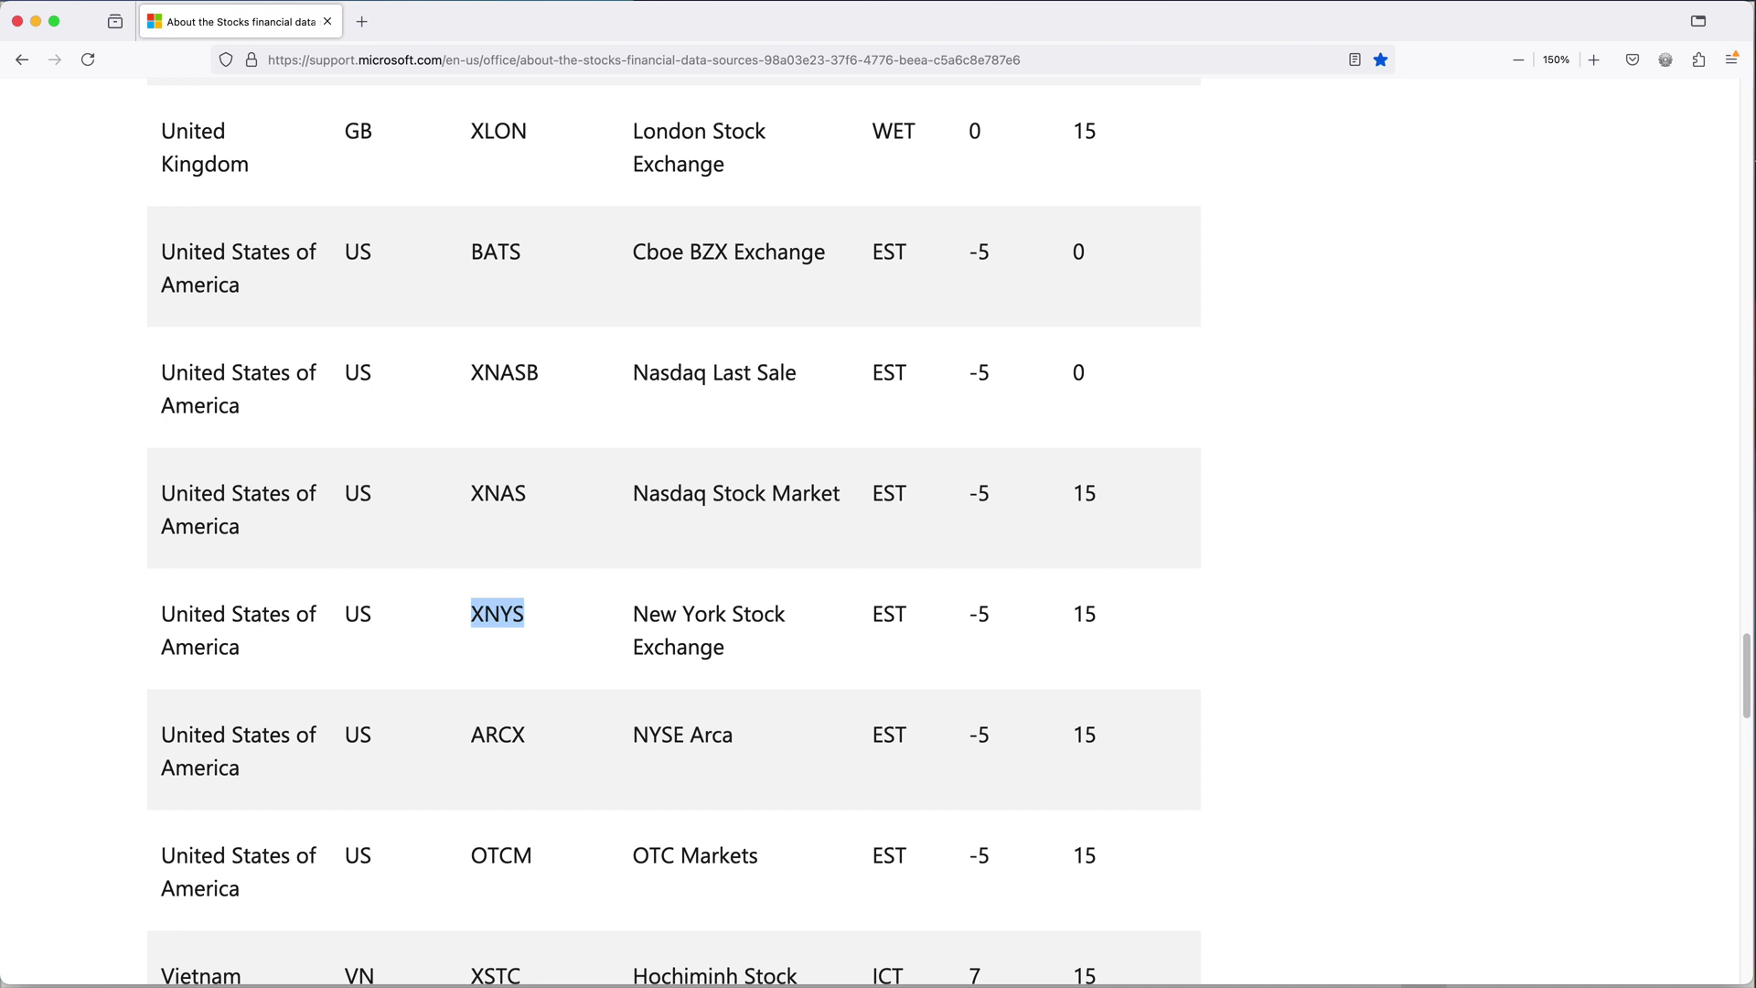
In the browser, copy the NYSE Arca identifier code, ARCX, from the exchanges table.
scroll(570, 546, down, 1)
scroll(570, 547, down, 1)
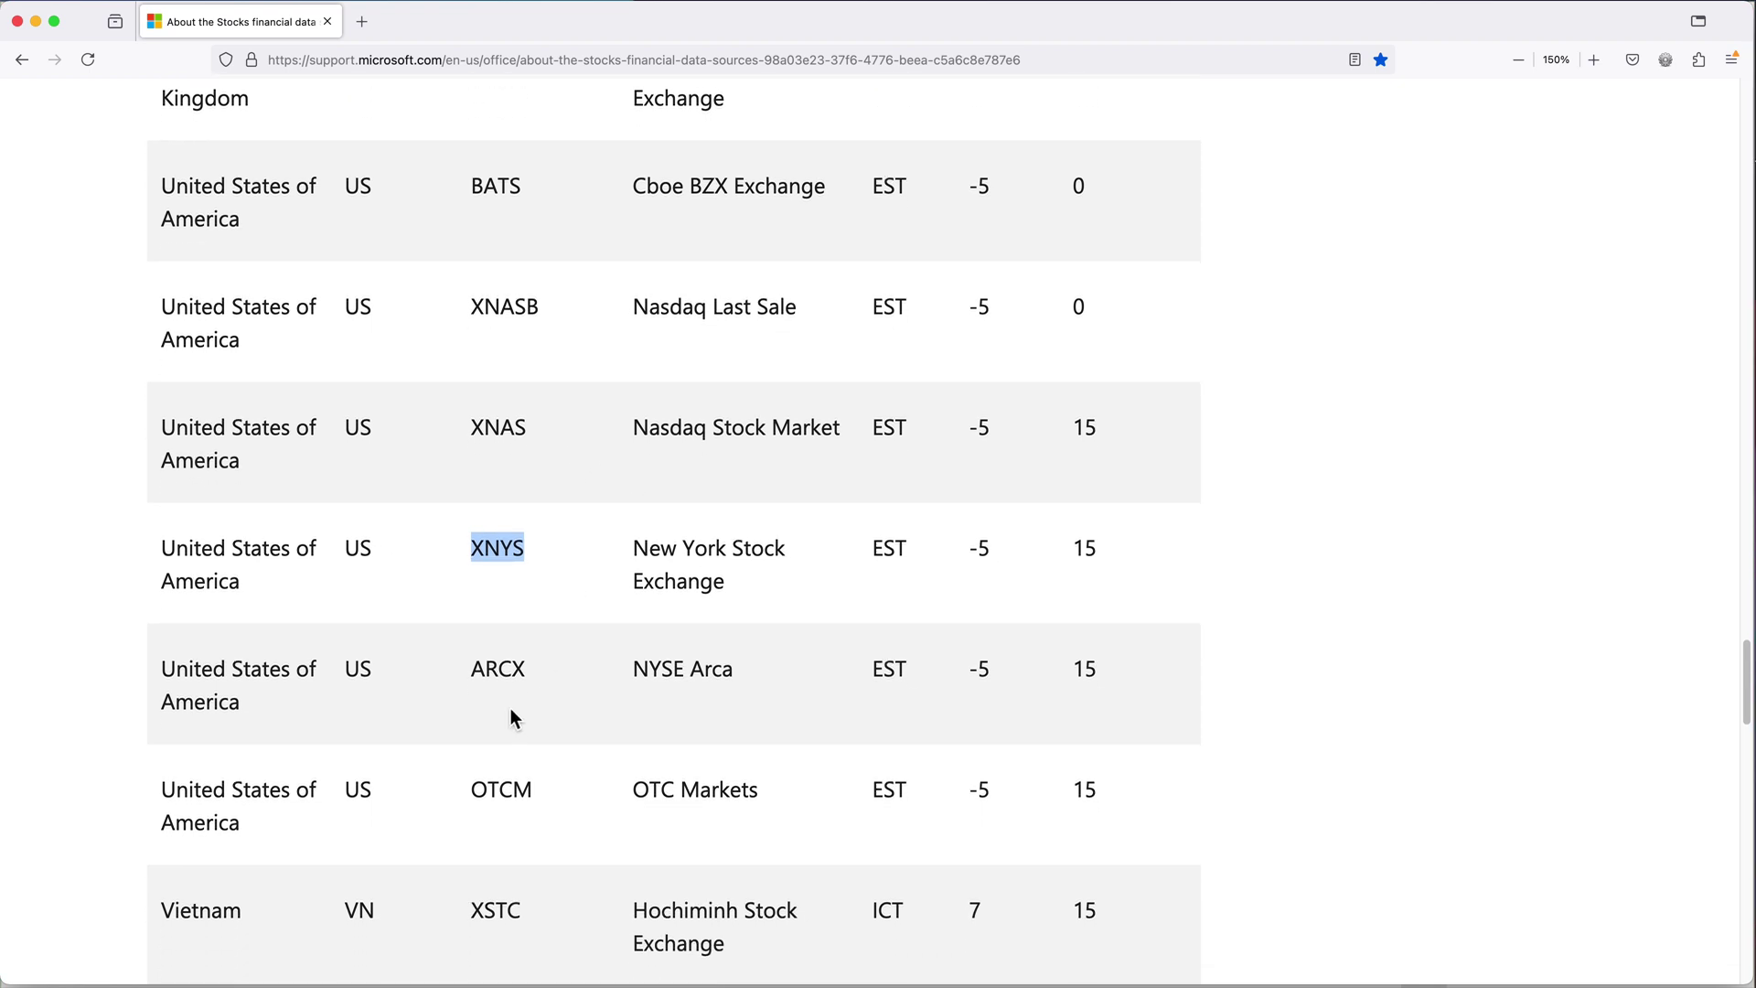
double_click(488, 671)
right_click(500, 682)
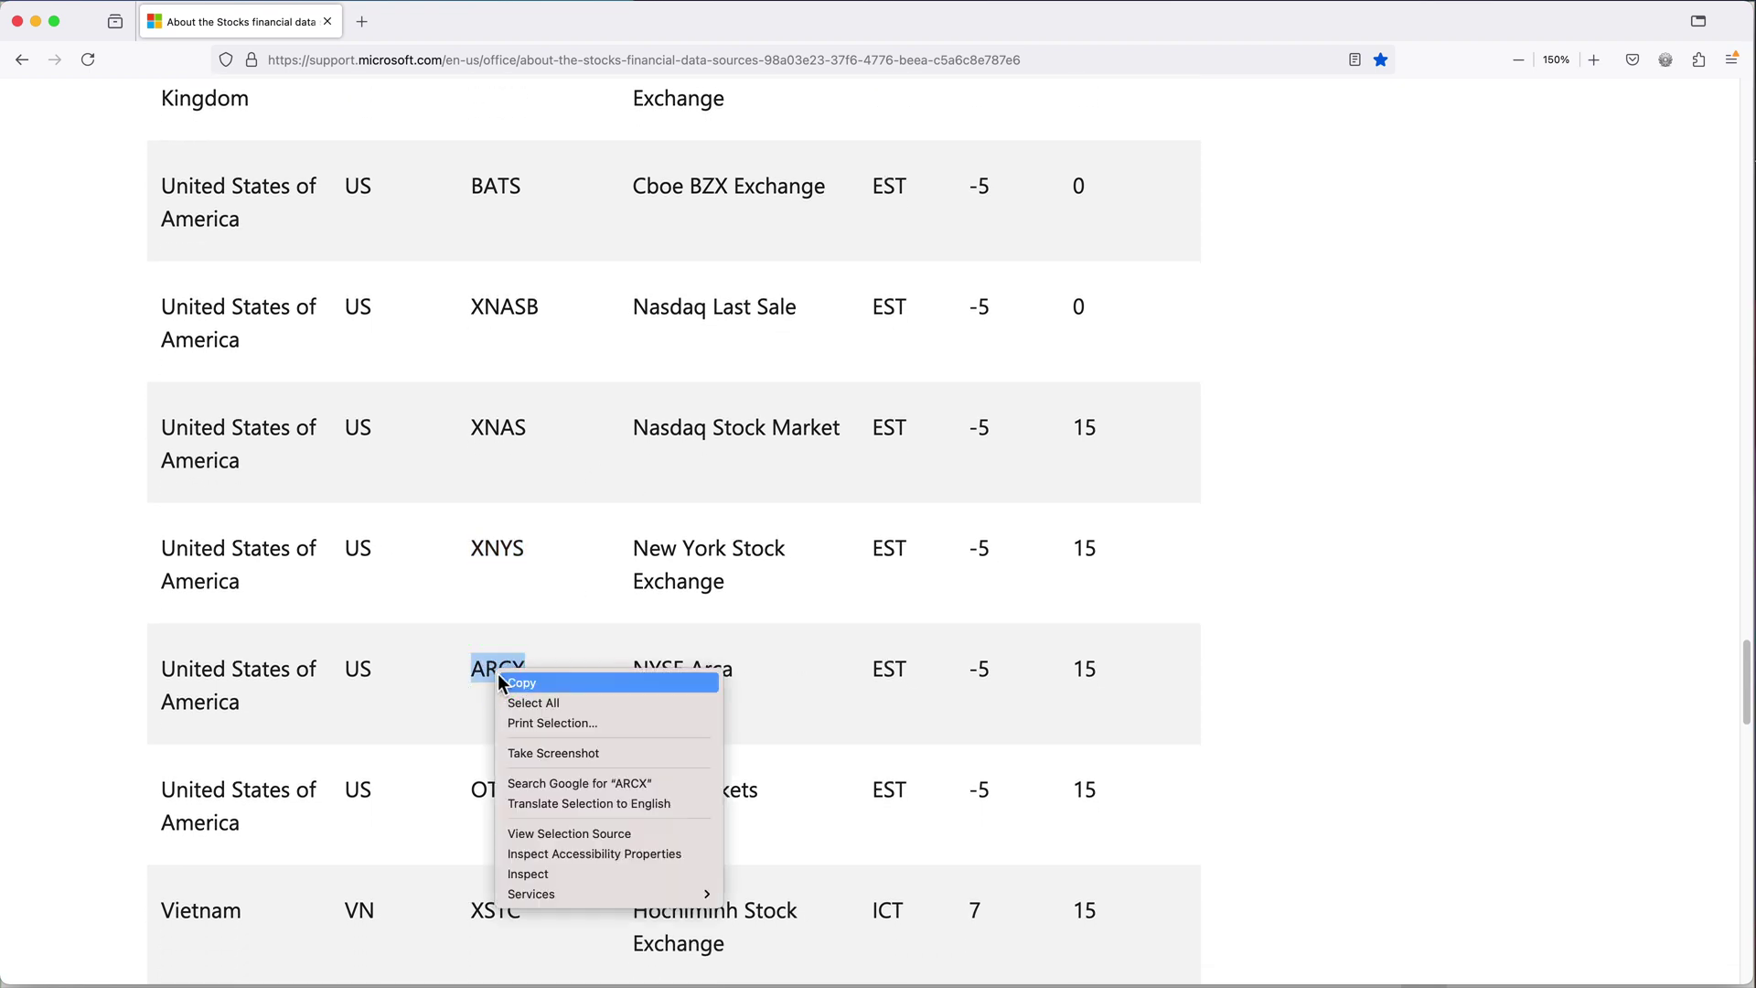
click(551, 688)
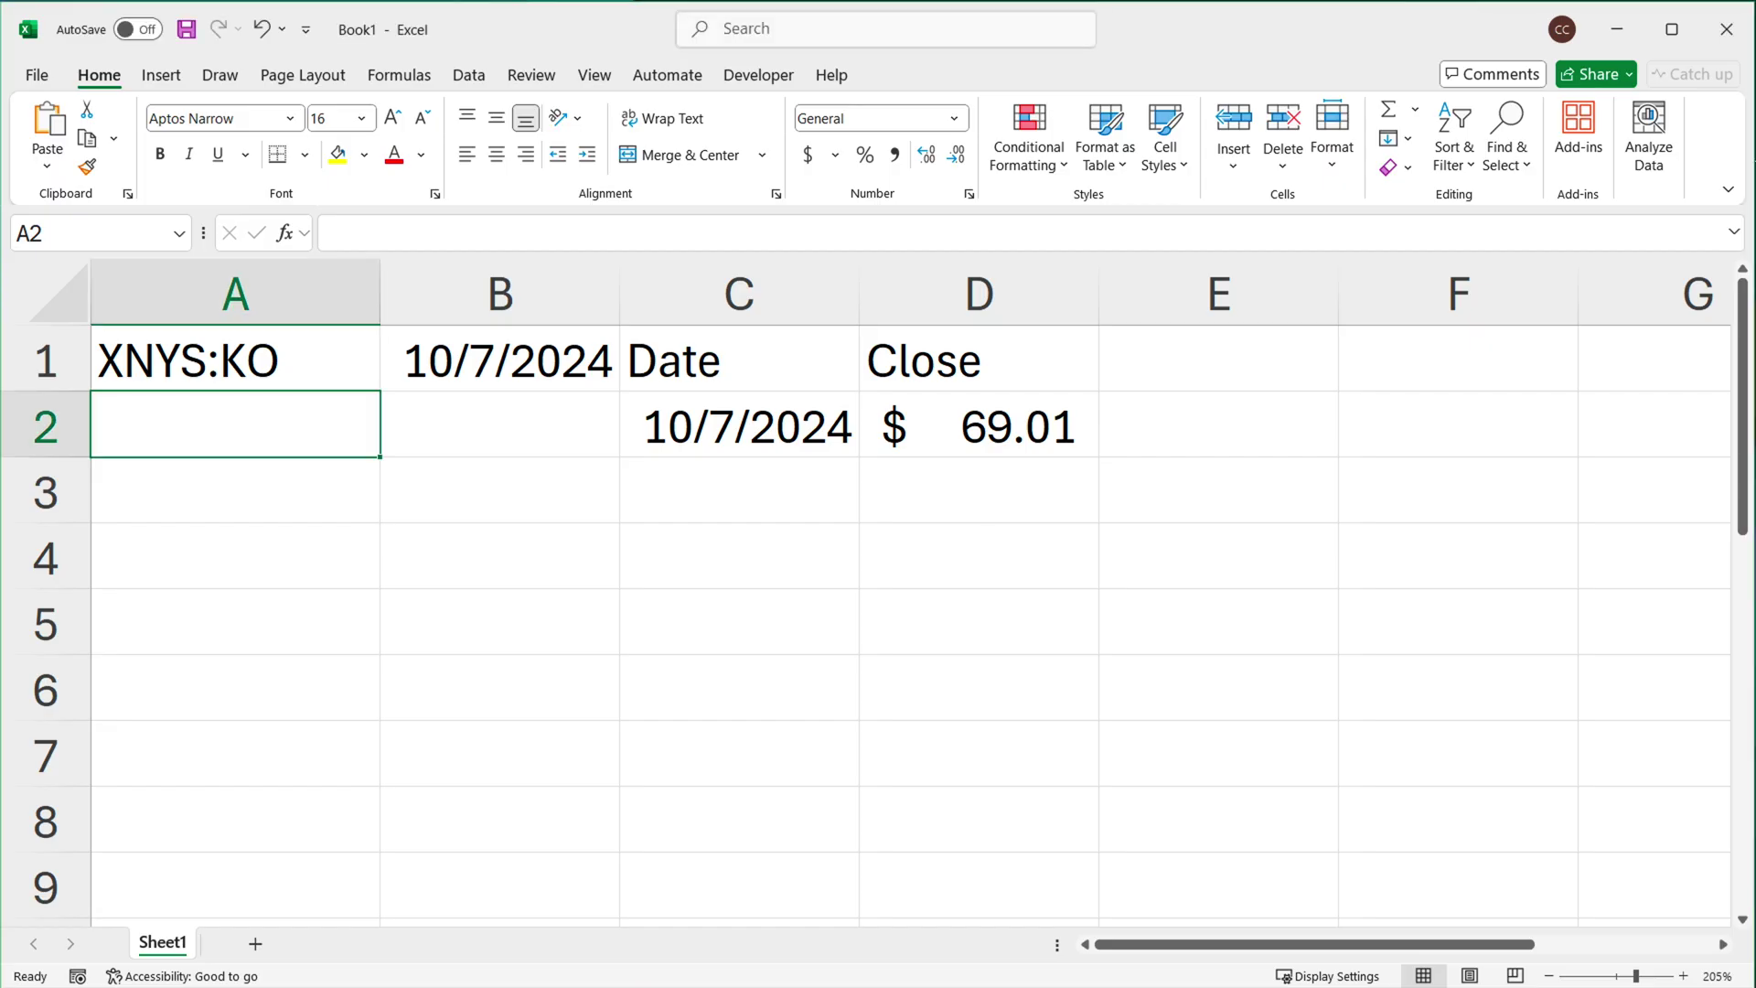
In Excel, replace cell A1's exchange code with the copied ARCX and its ticker with SPY, making the entry ARCX:SPY.
double_click(215, 359)
double_click(210, 359)
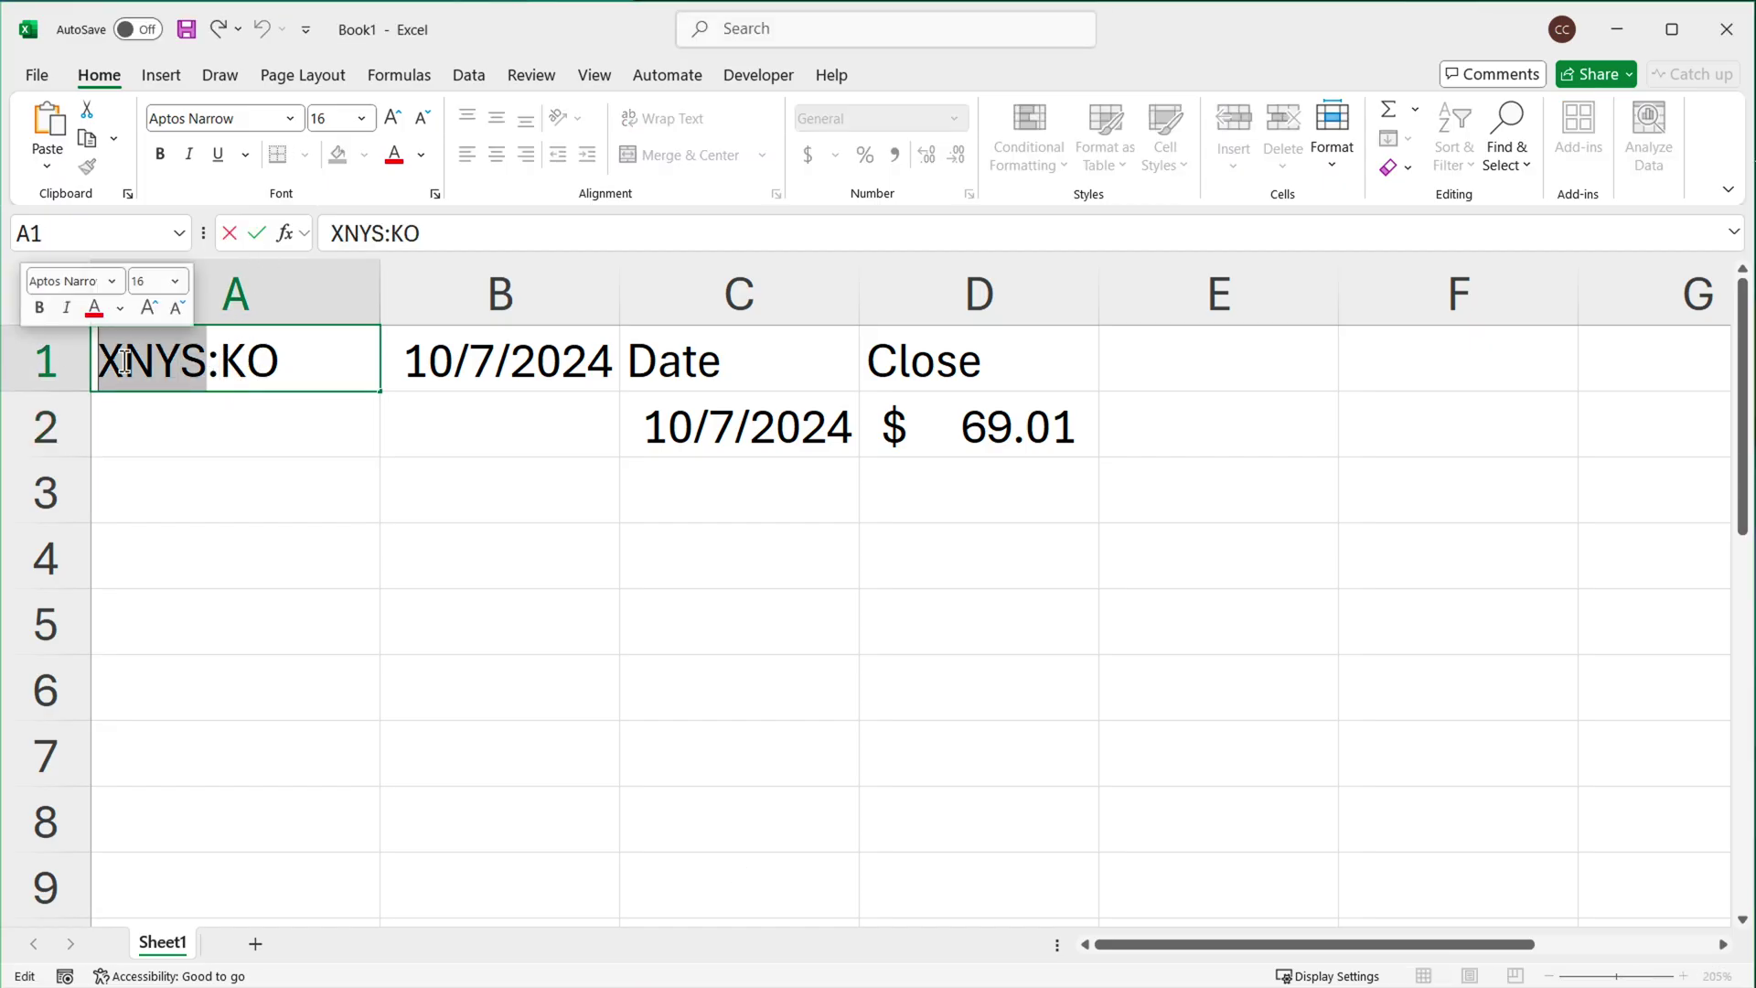
right_click(128, 359)
click(195, 473)
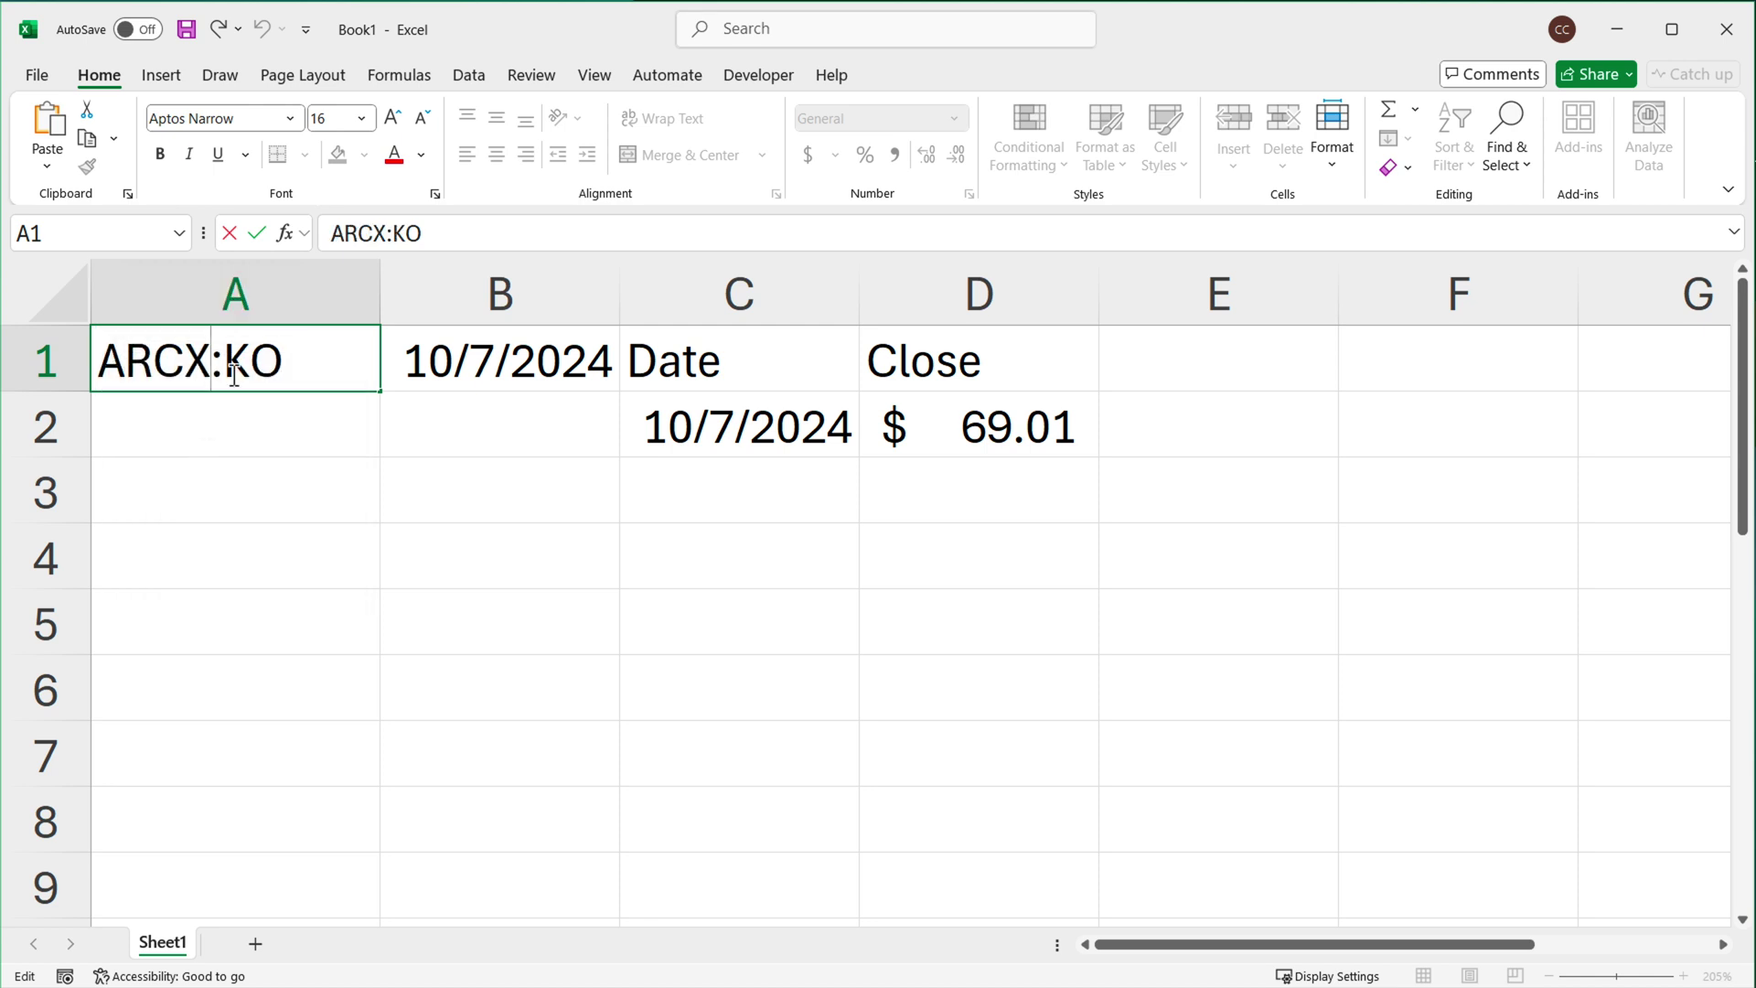
drag(235, 363, 389, 365)
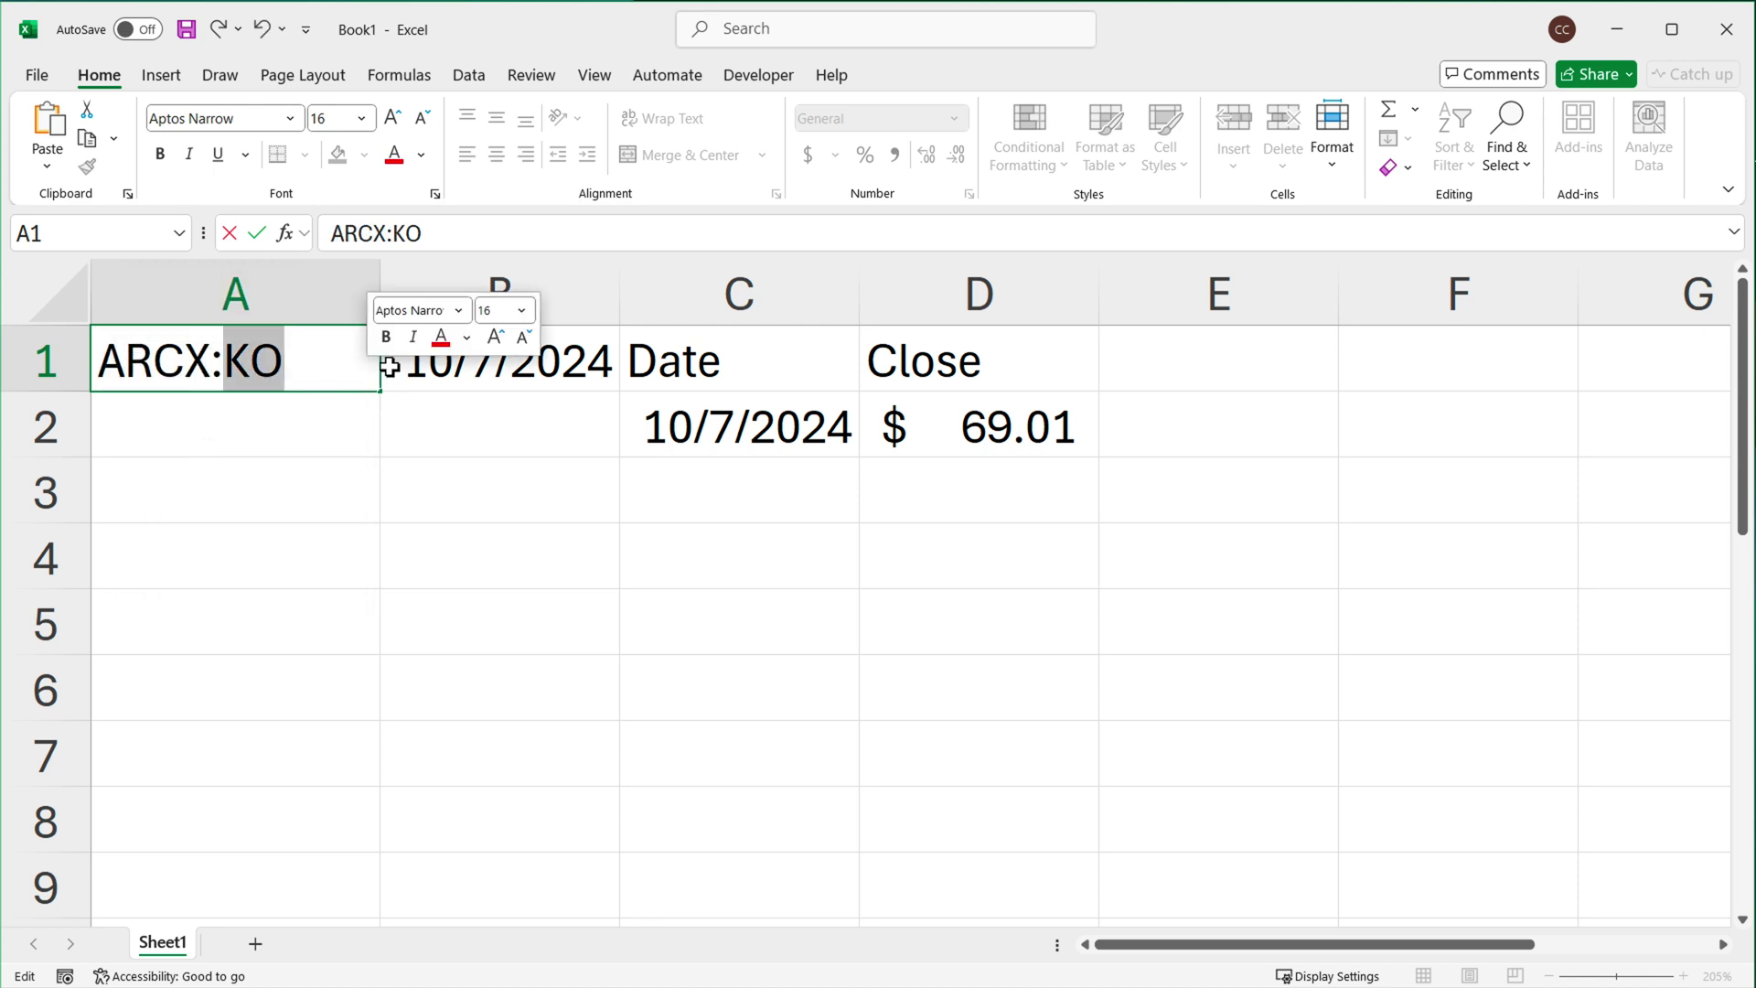
text(SPY)
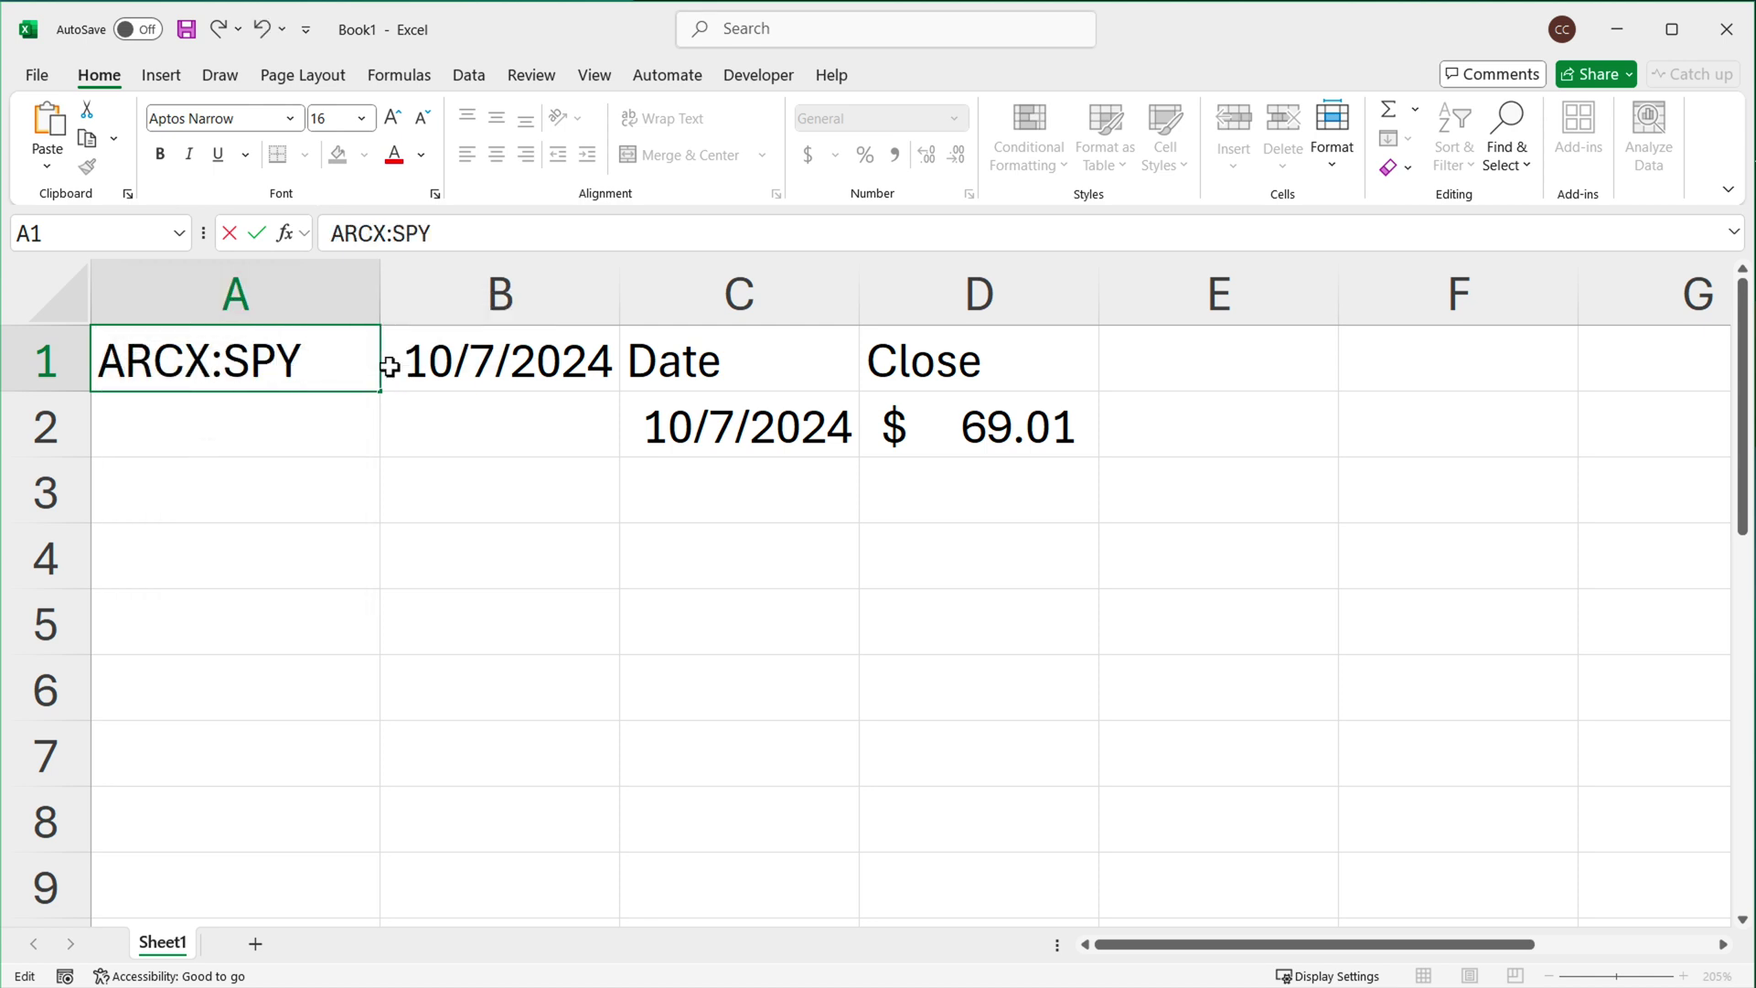
key(Return)
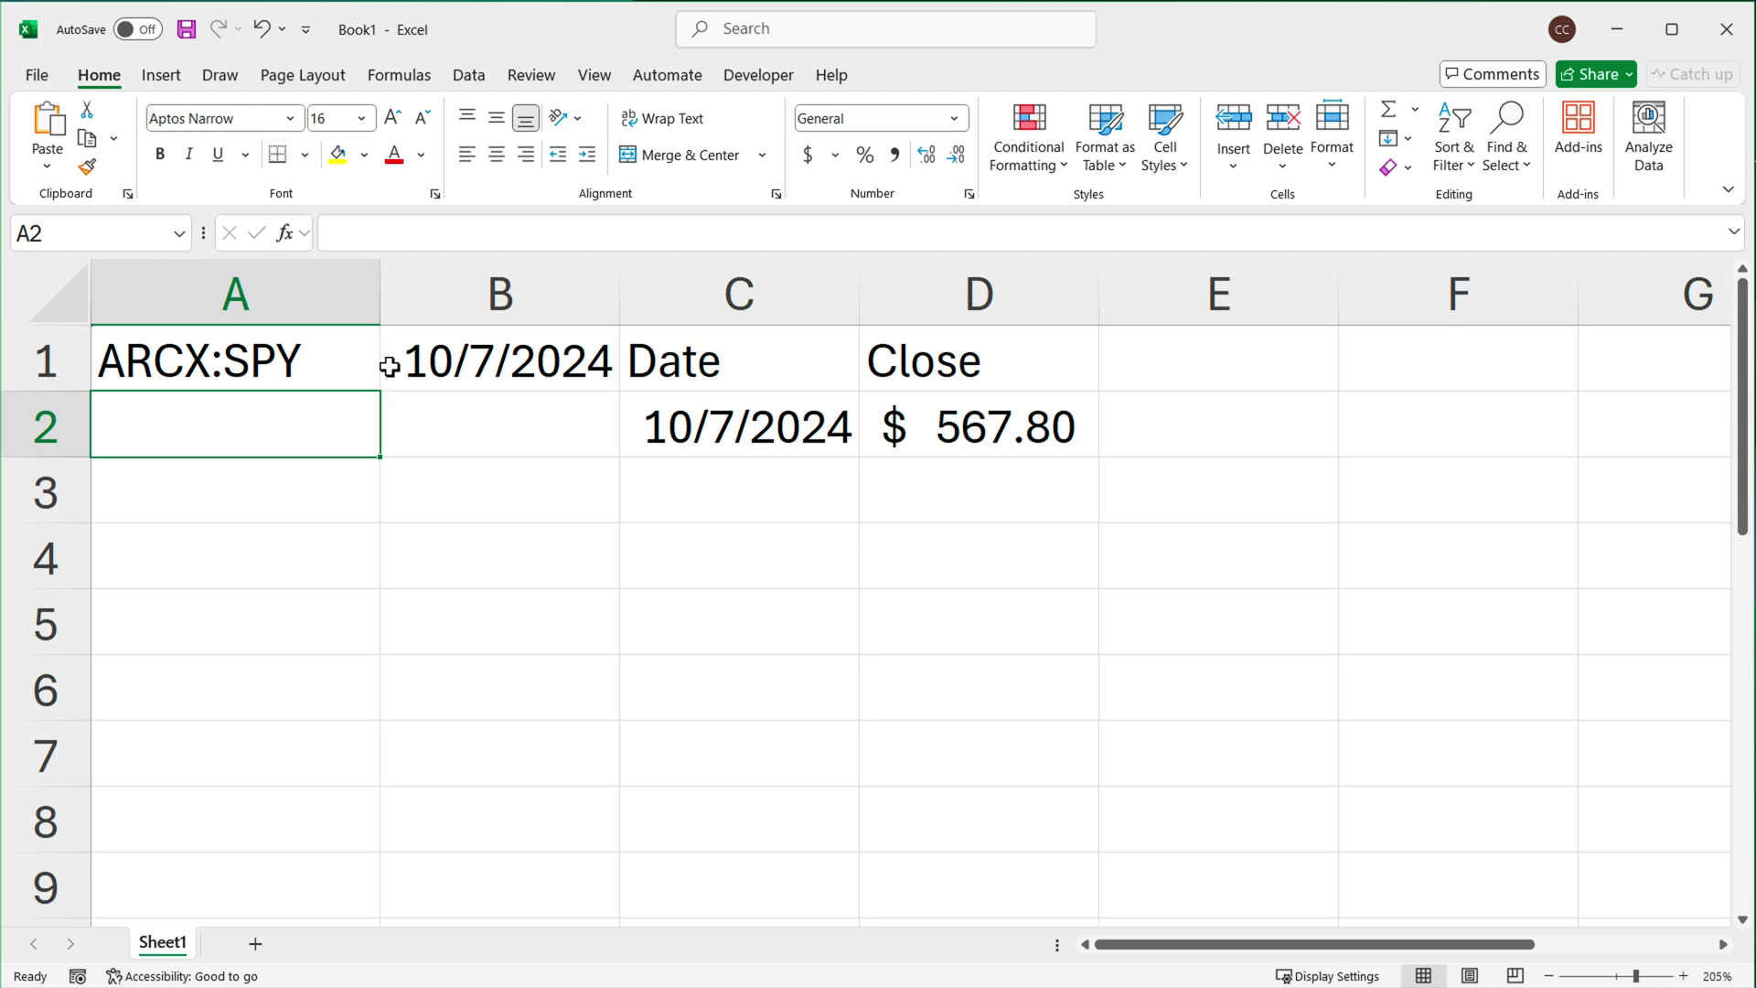
Examine the stock and start_date arguments of the STOCKHISTORY formula in cell C1 without changing it.
double_click(744, 370)
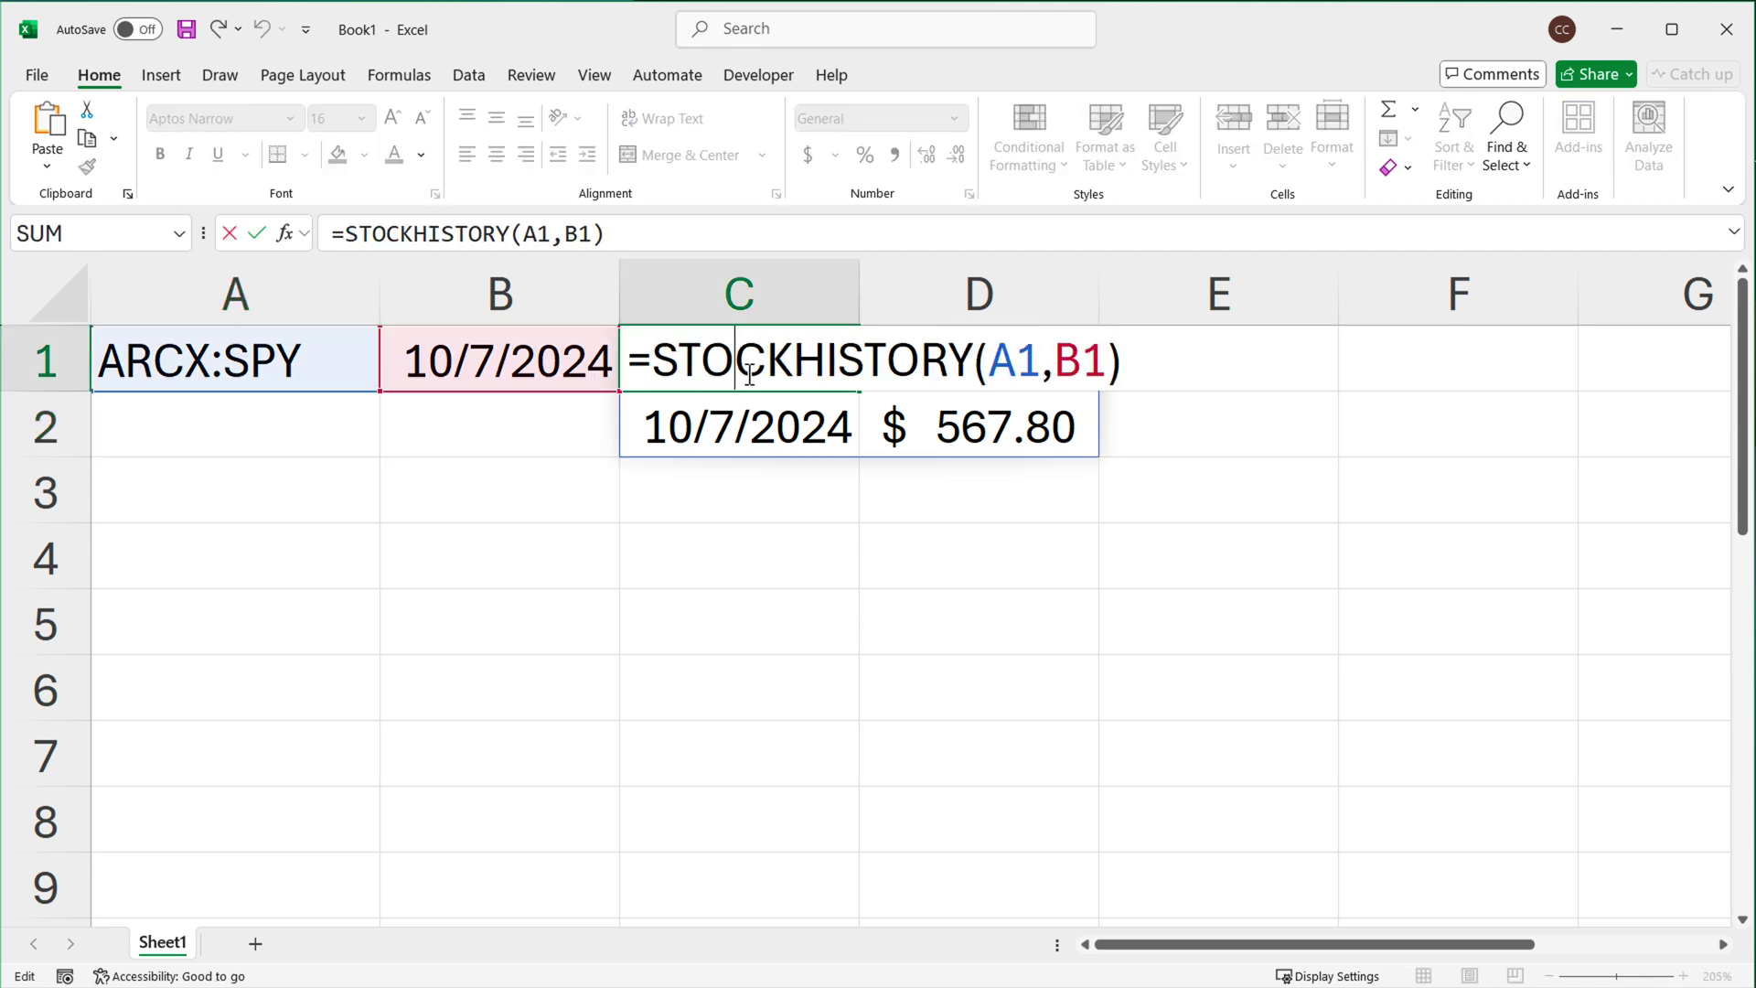
double_click(1015, 360)
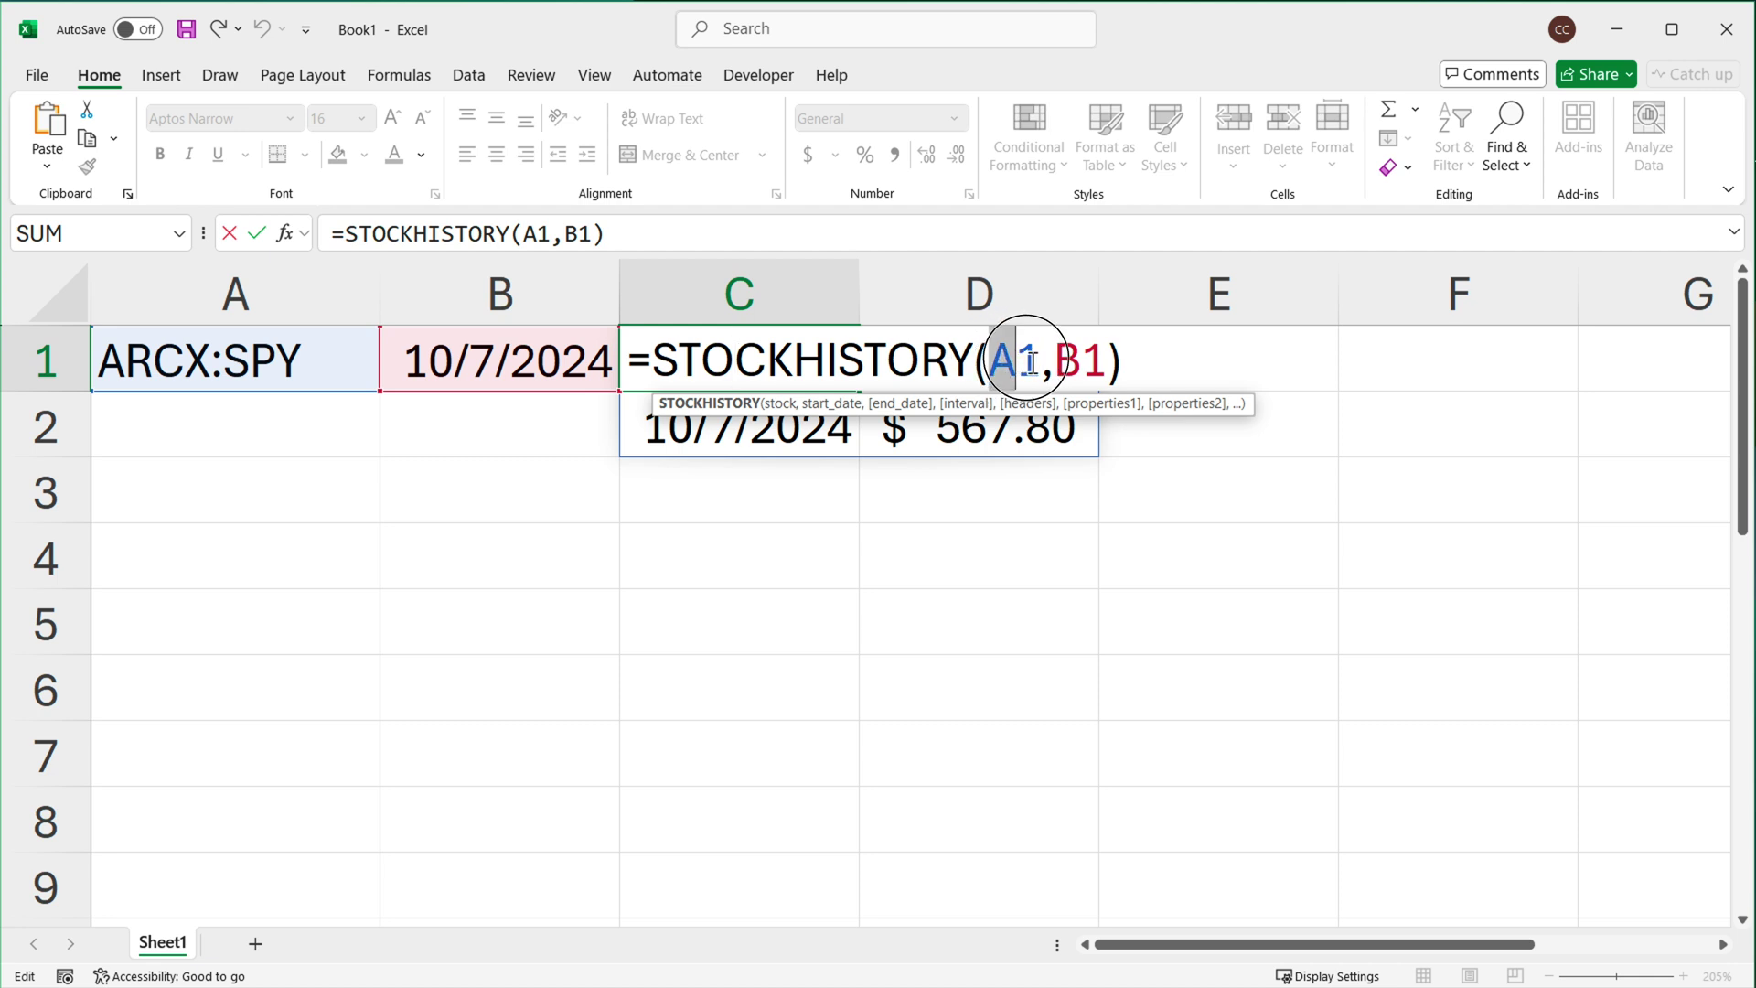
double_click(1088, 362)
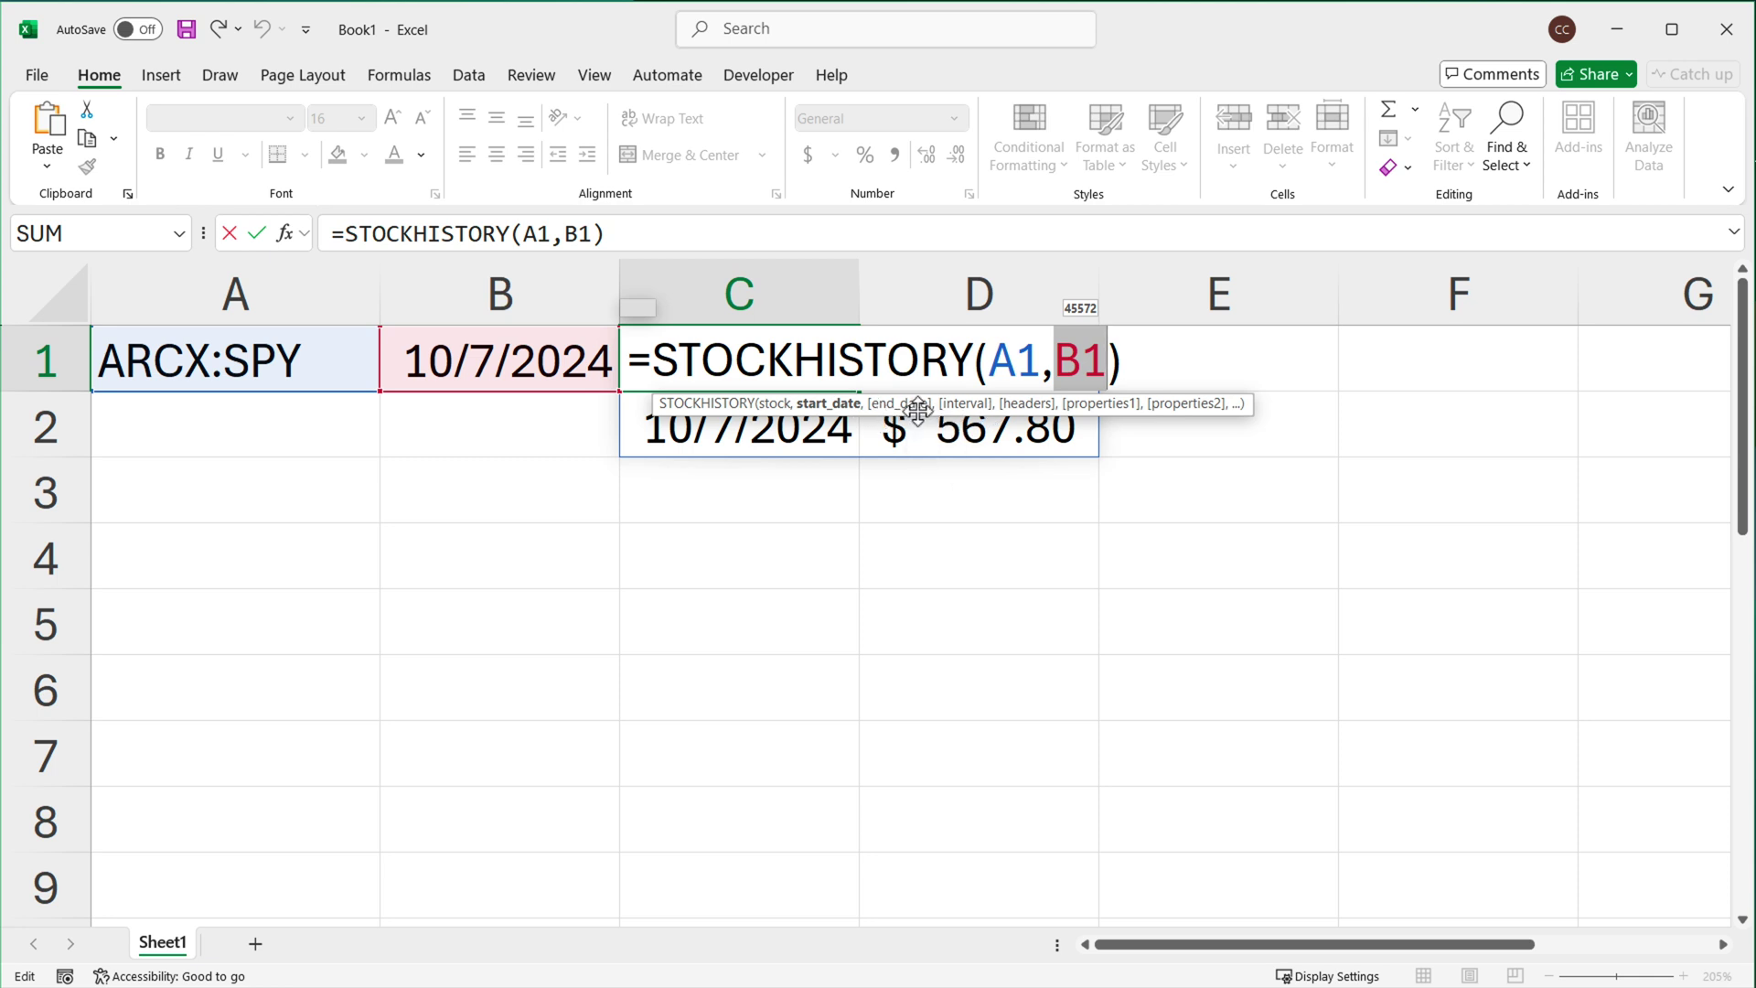
key(Escape)
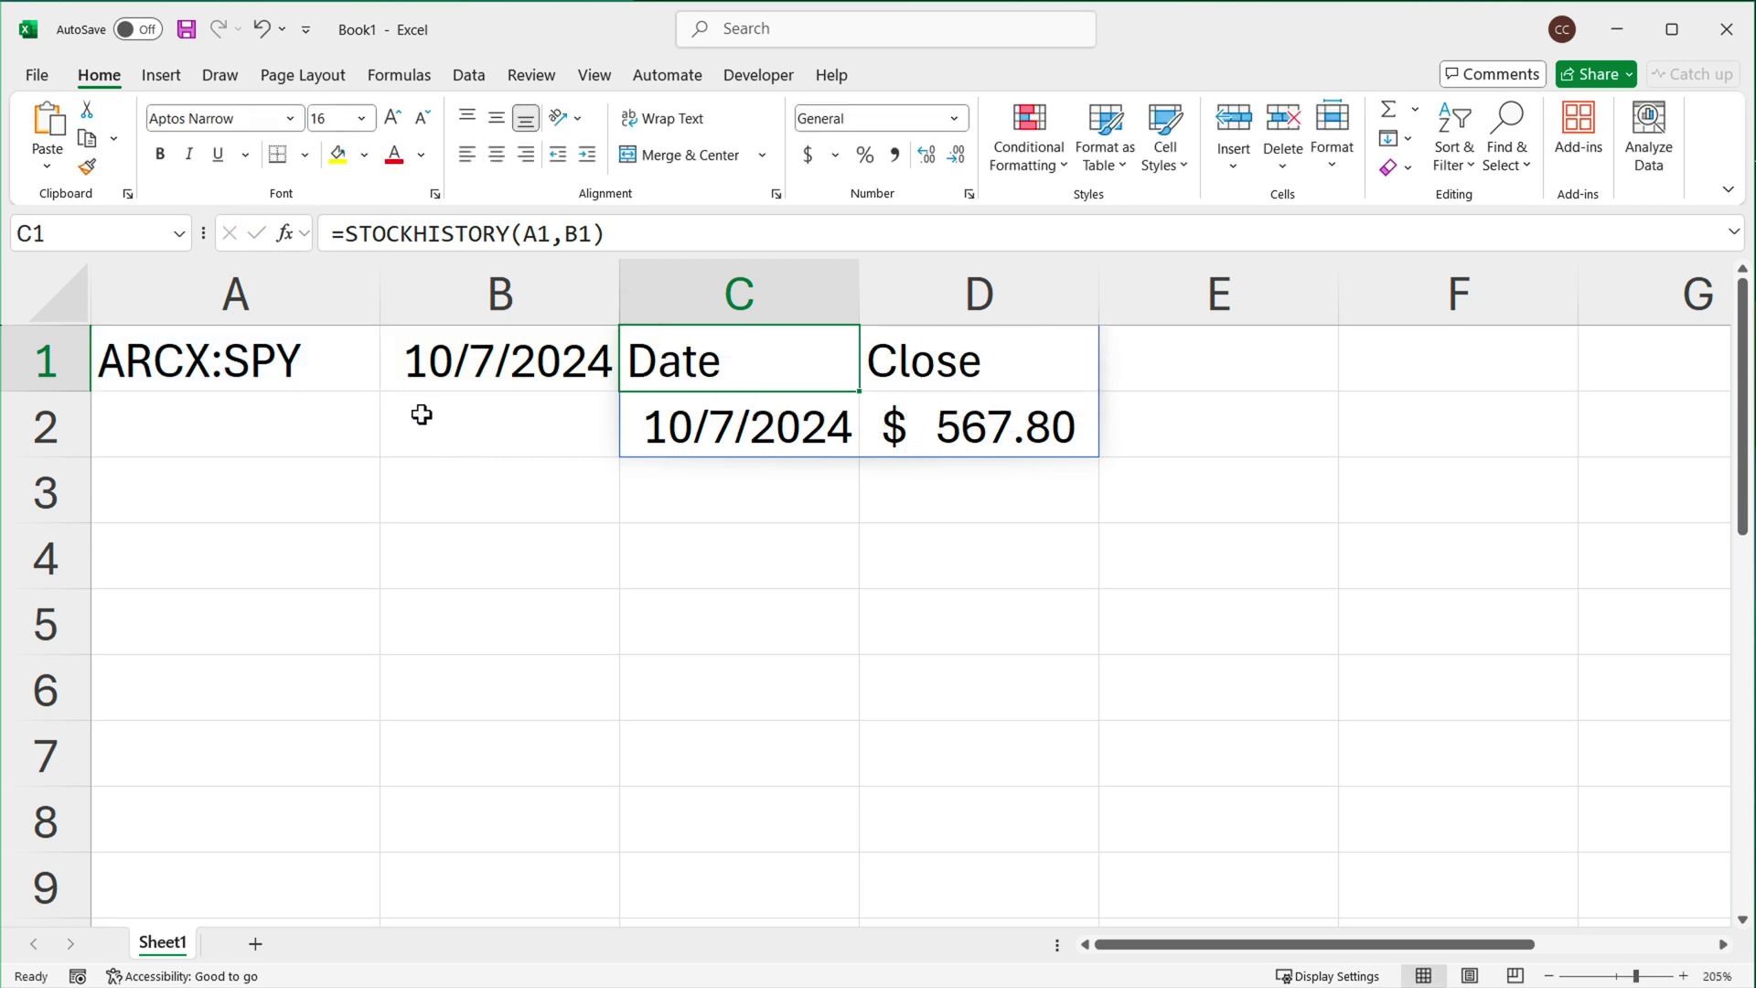
Change the year of the start date in cell B1 so that it reads 10/7/2023.
click(490, 423)
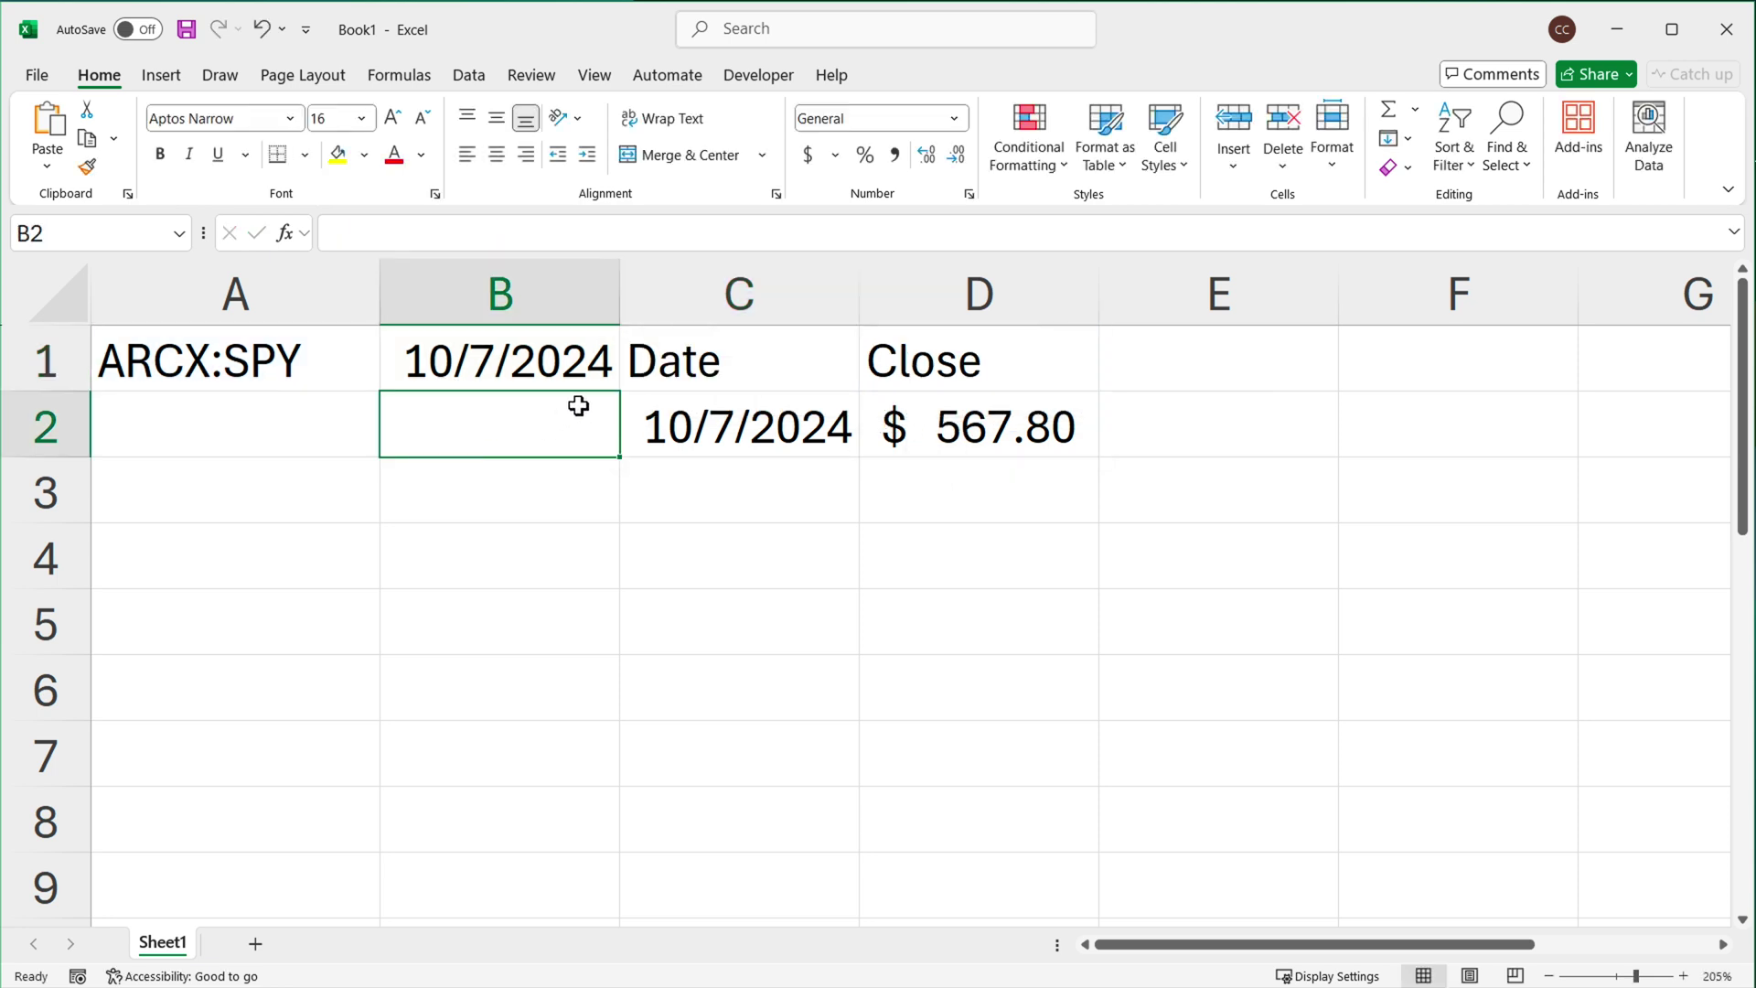
key(Up)
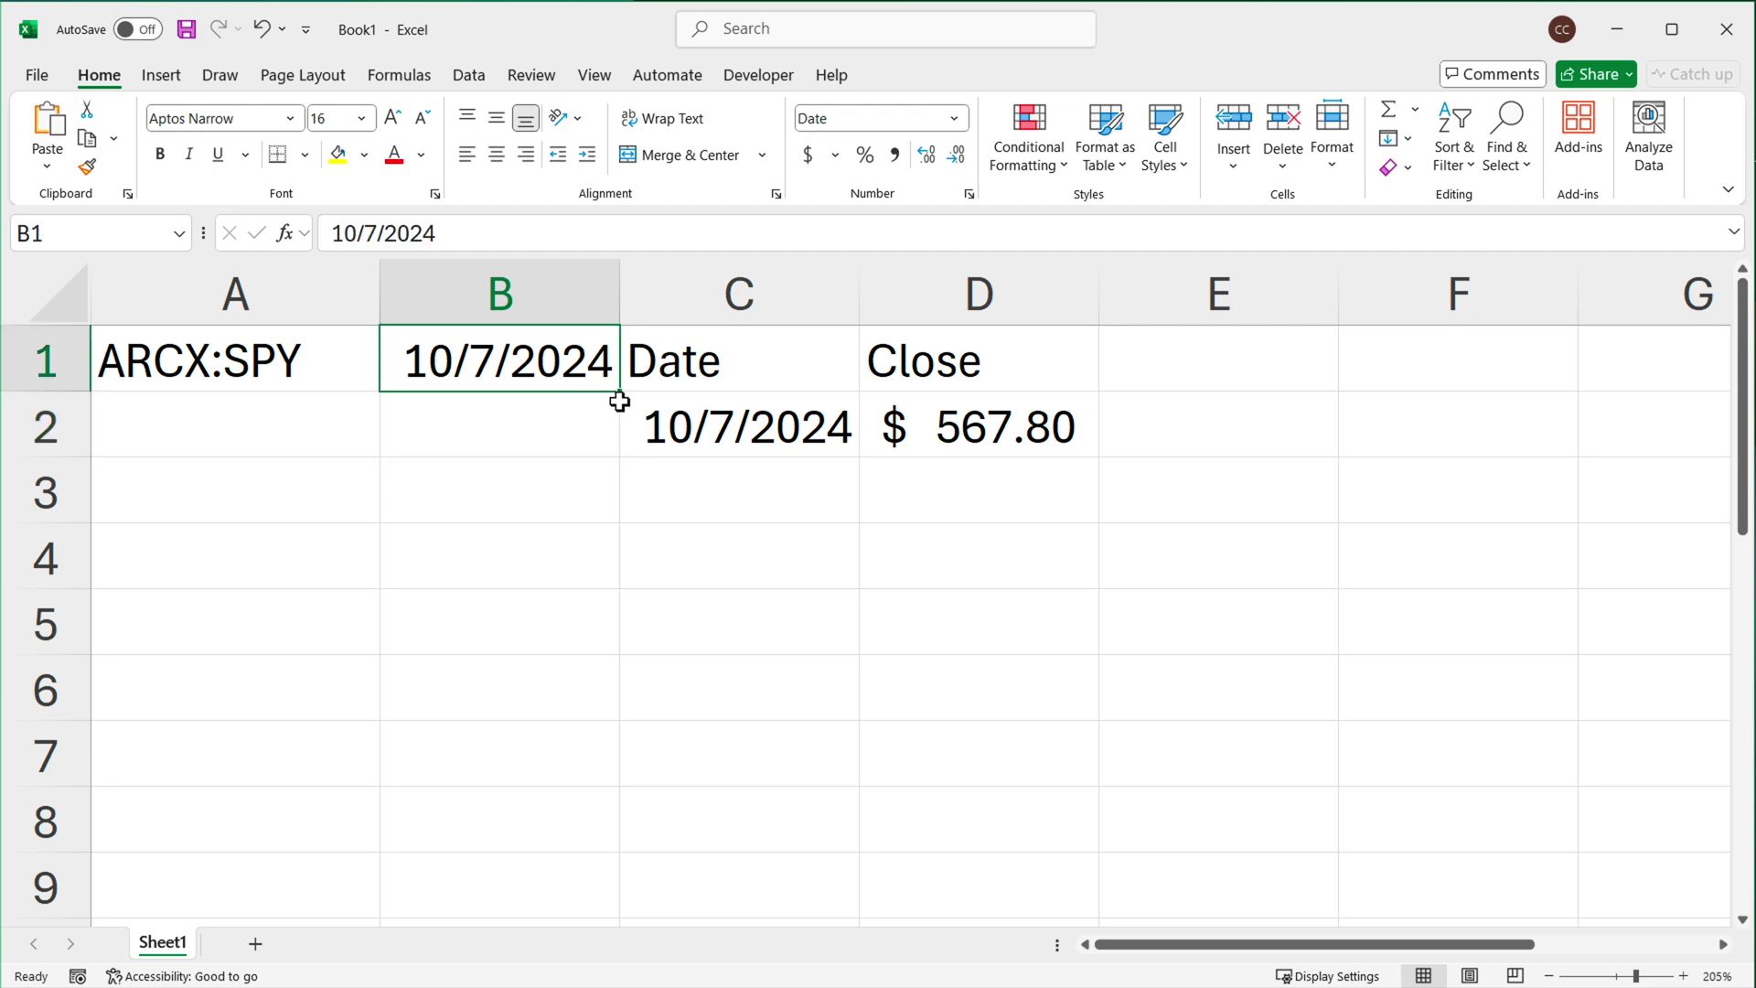
double_click(598, 373)
drag(598, 373, 665, 370)
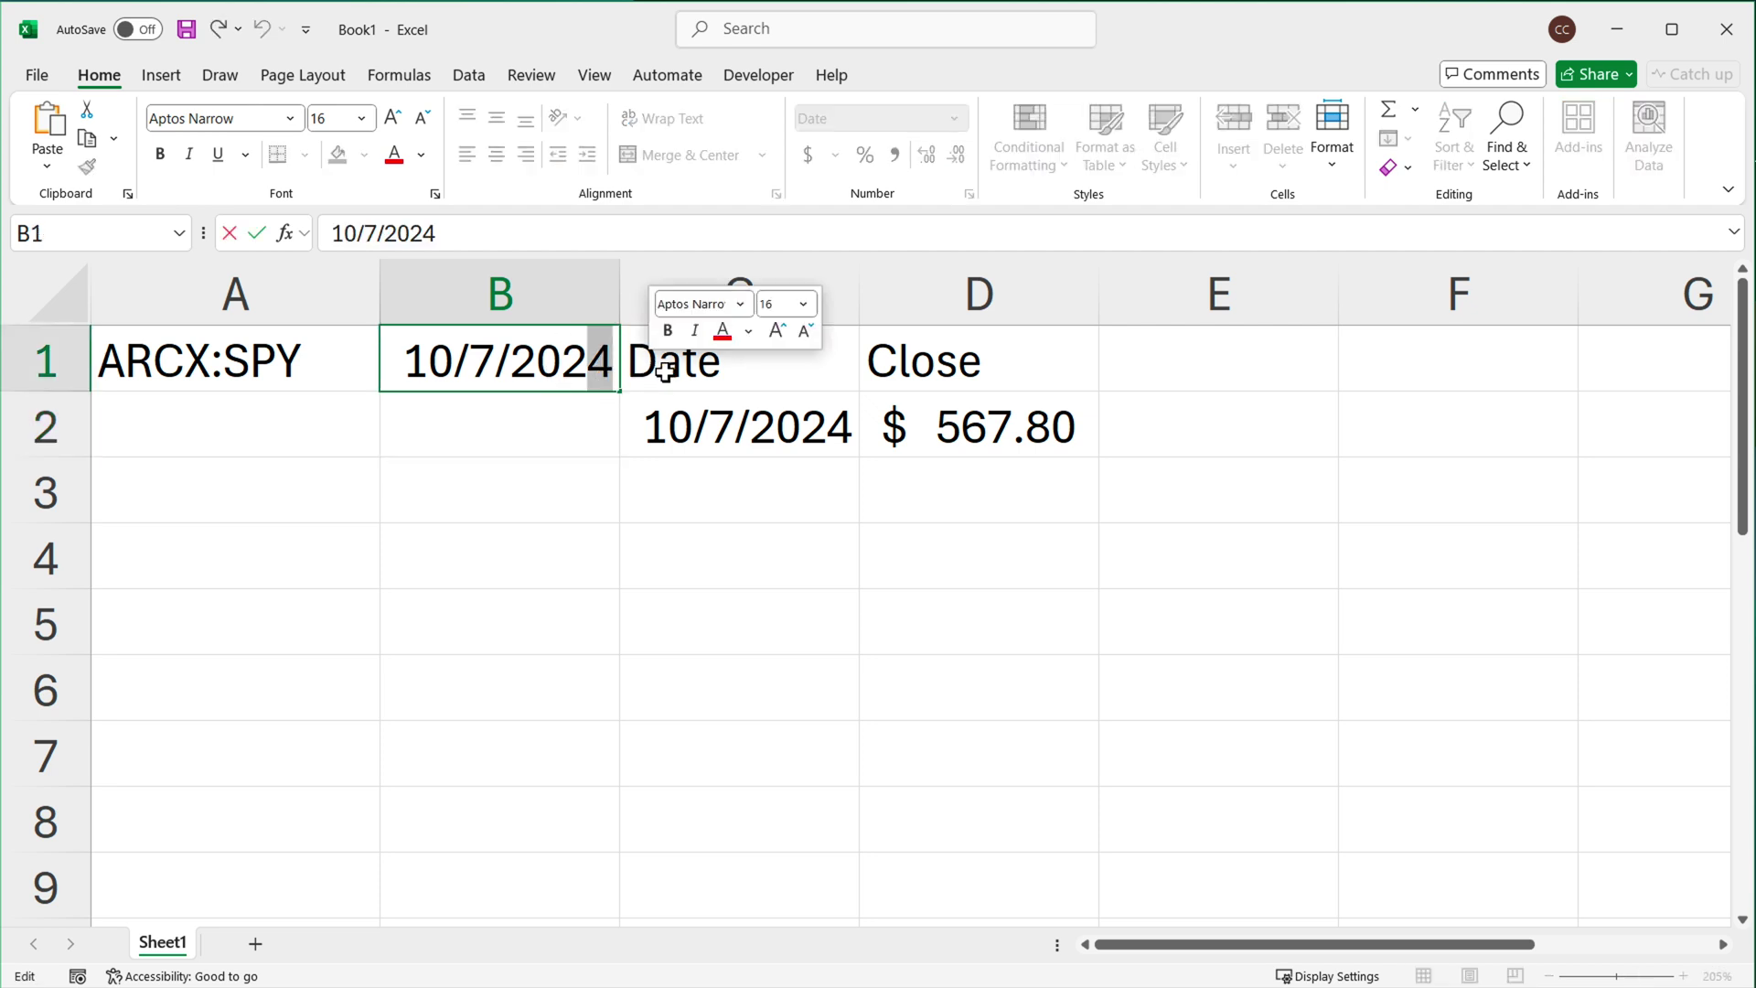
text(3)
key(Return)
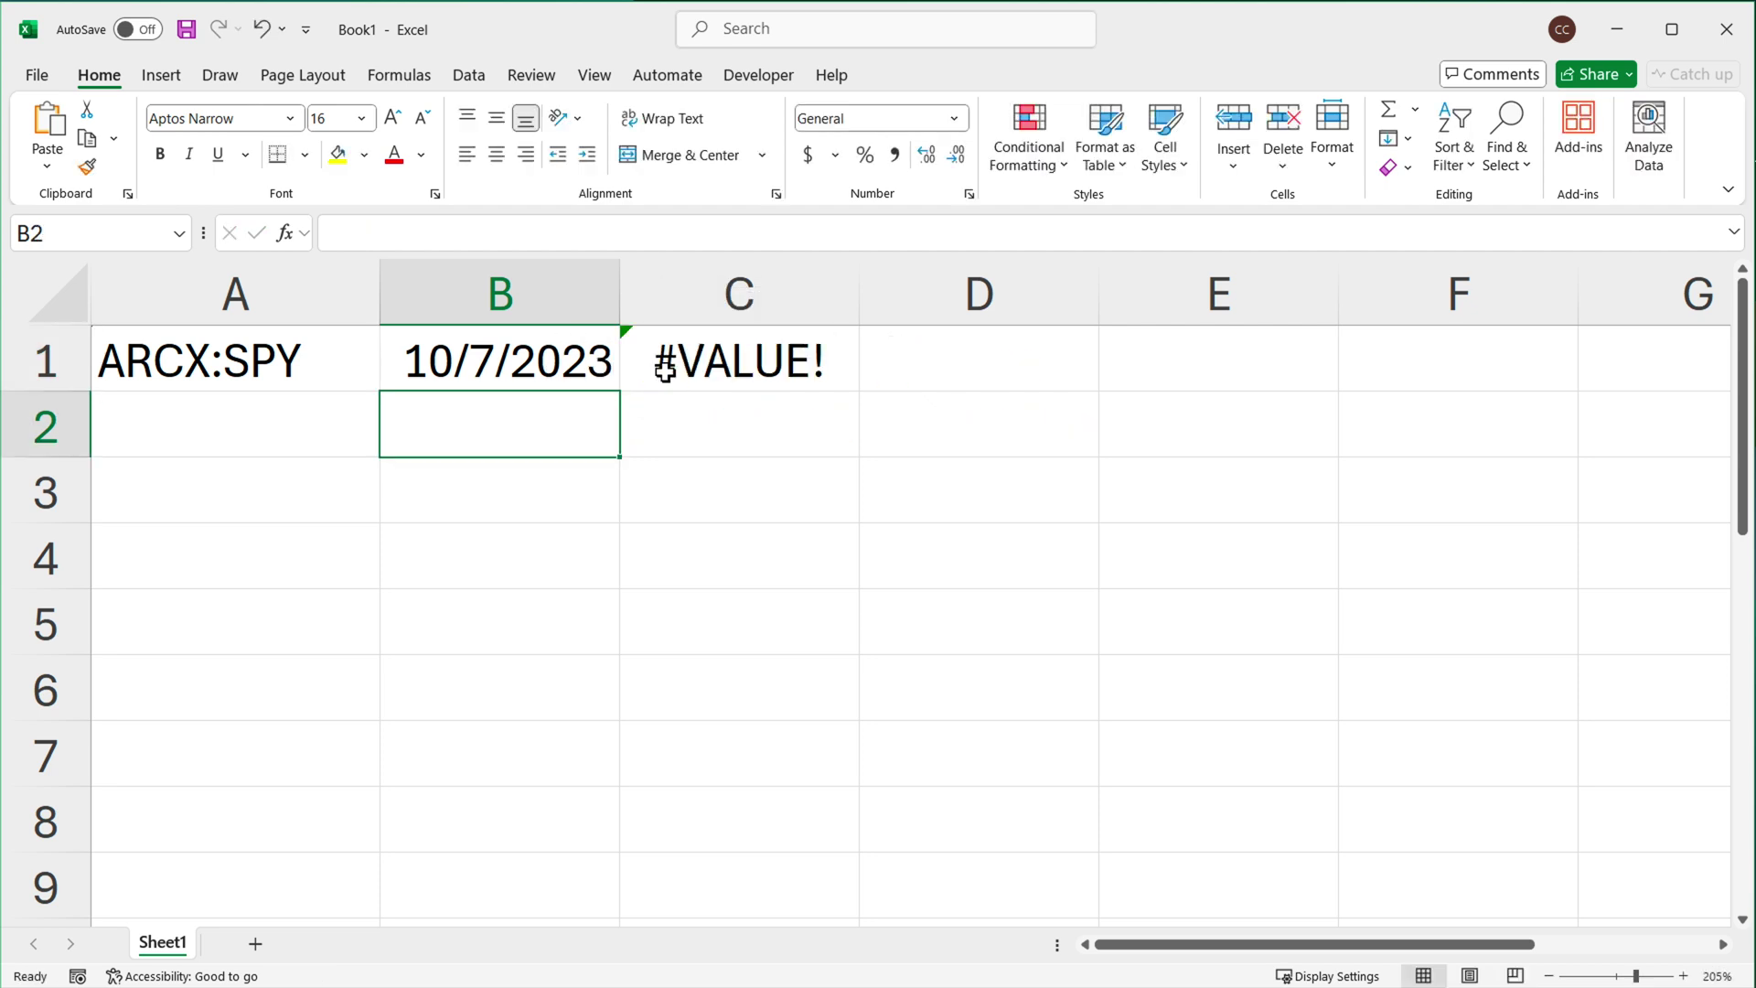
Enter the end date 10/7/2024 in cell B2, below the start date.
text(10/7/)
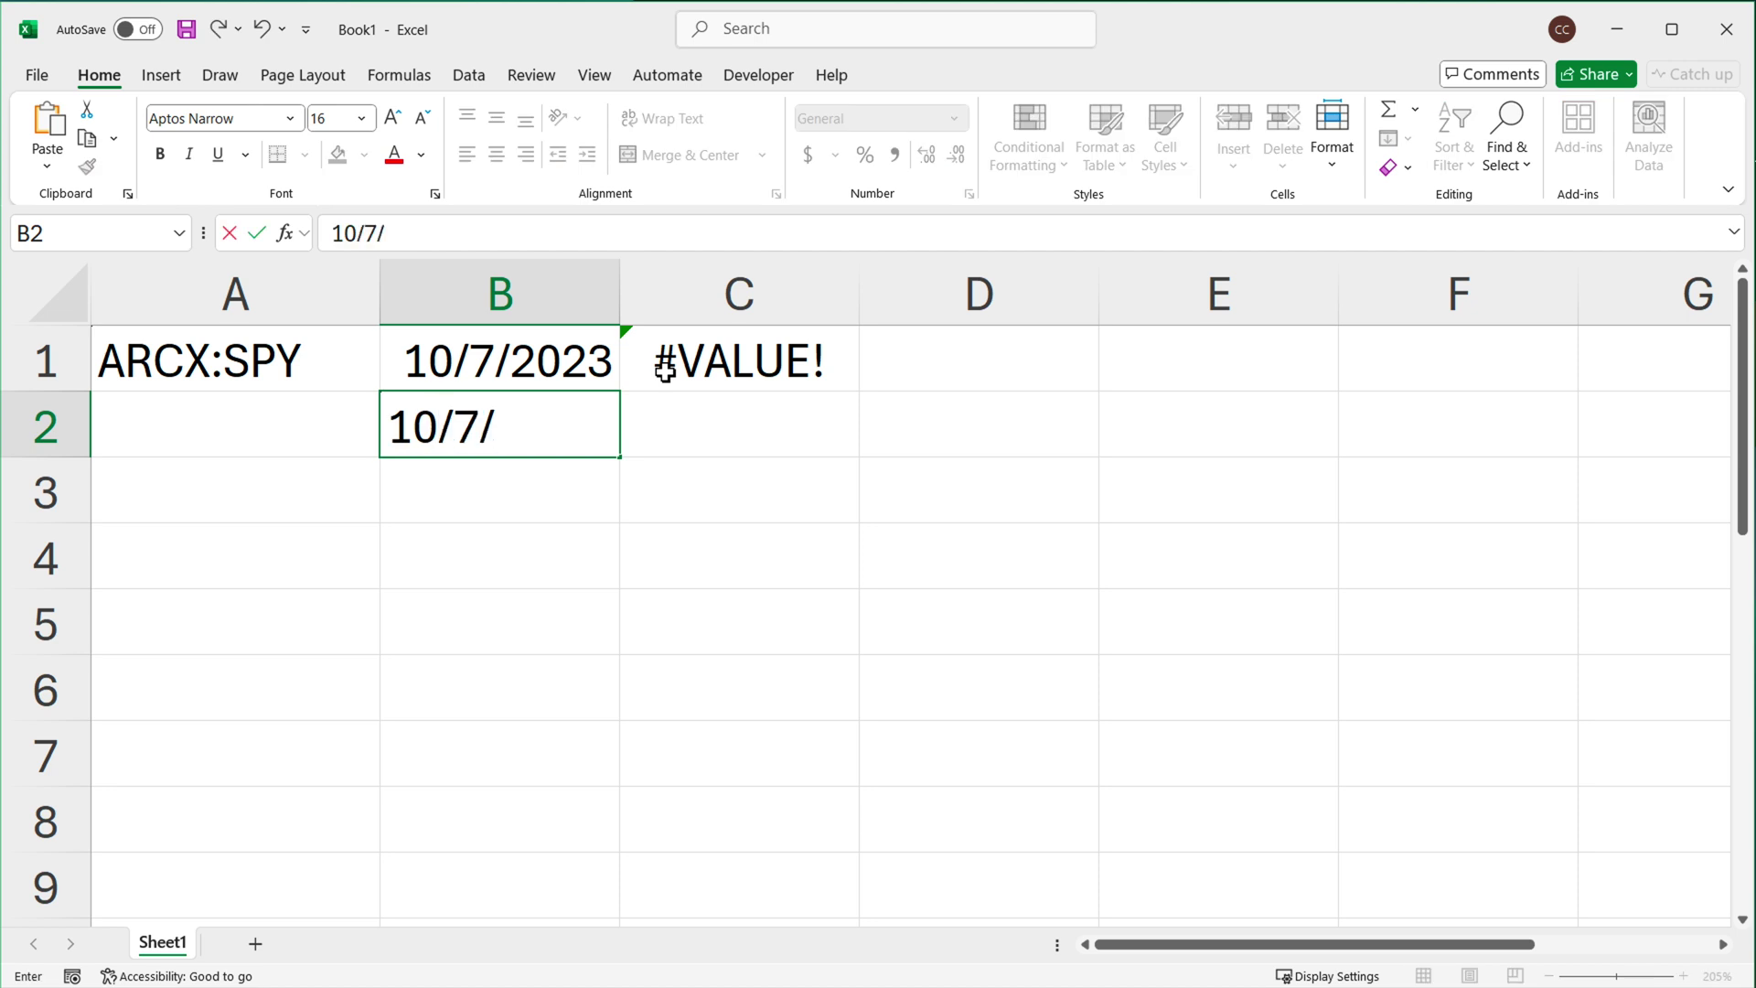
text(2024)
key(Return)
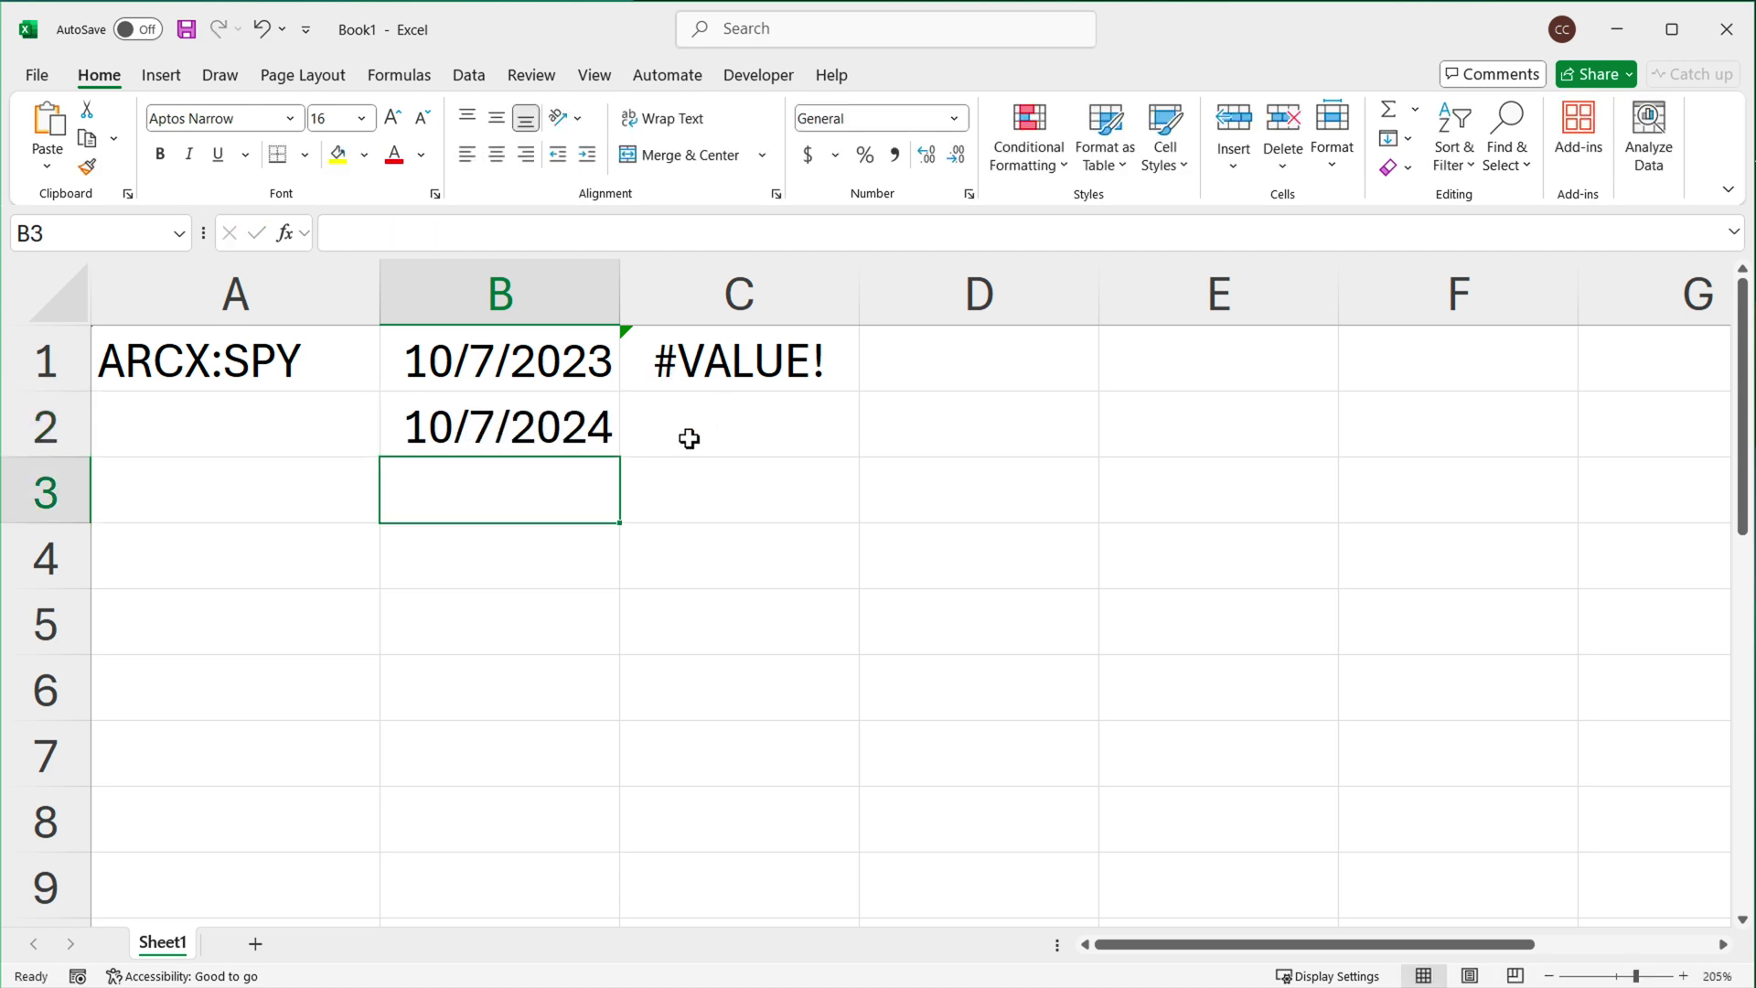
Check the formula in C1 and change the start date in cell B1 to 10/8/2023.
click(499, 382)
click(737, 372)
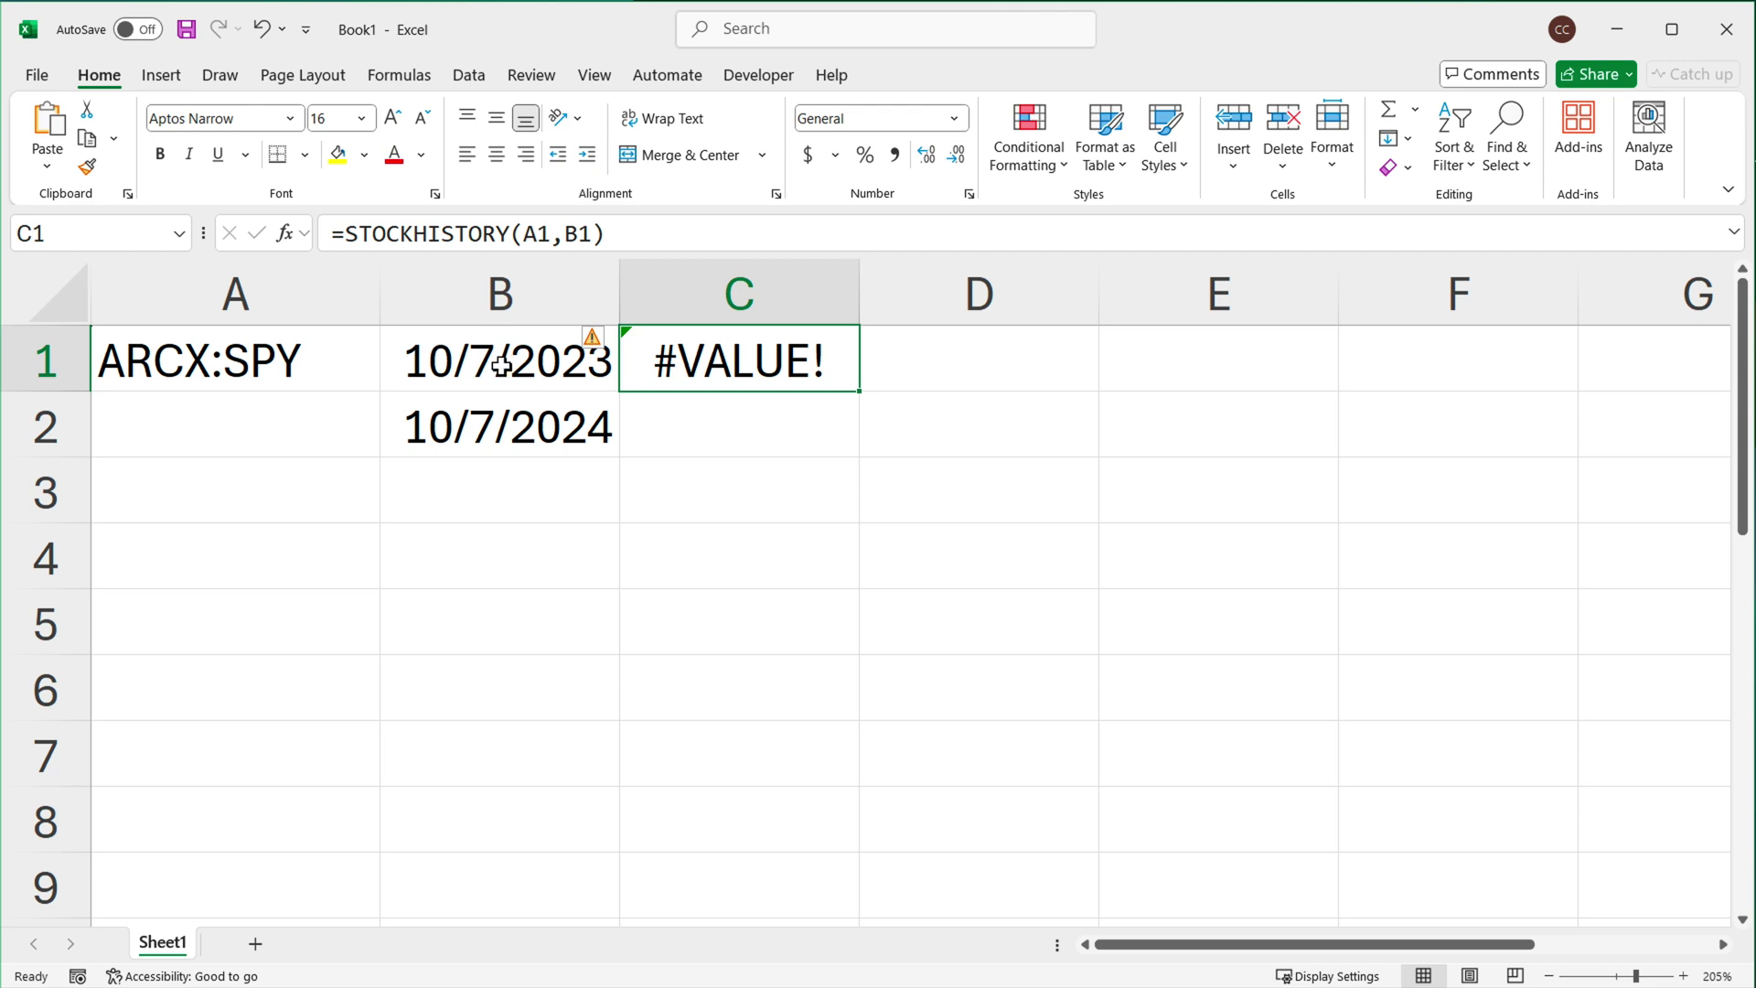
double_click(495, 361)
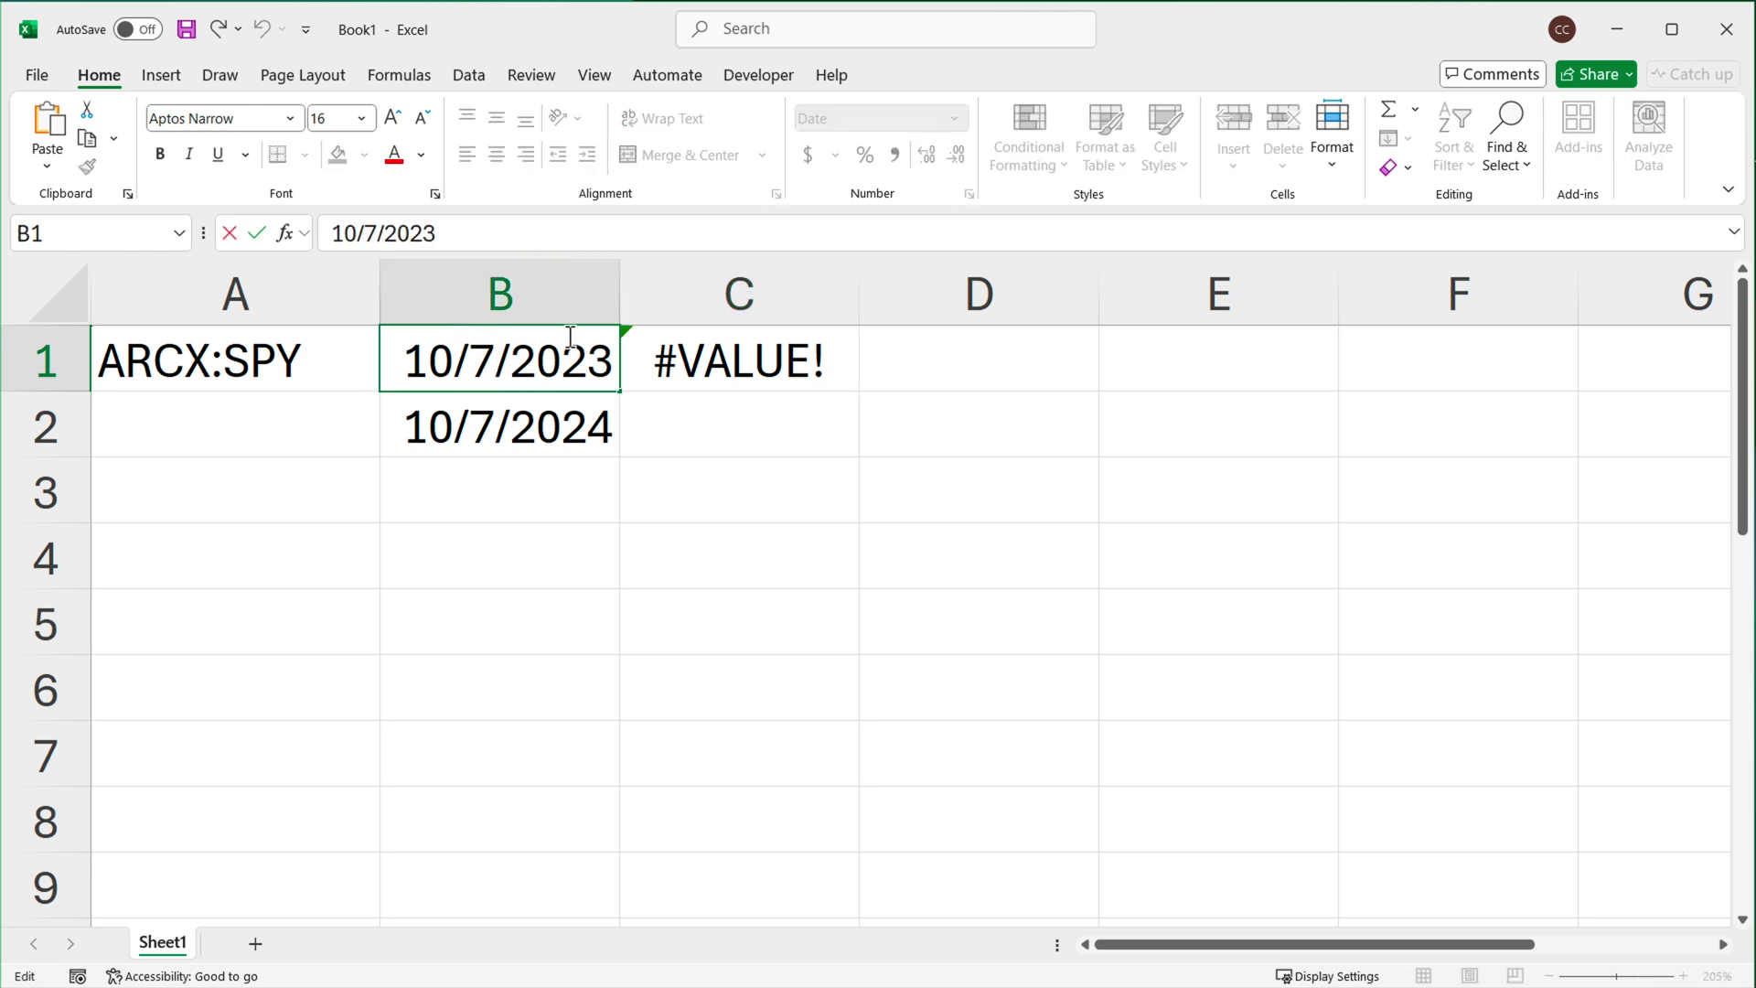
key(BackSpace)
text(8)
key(Return)
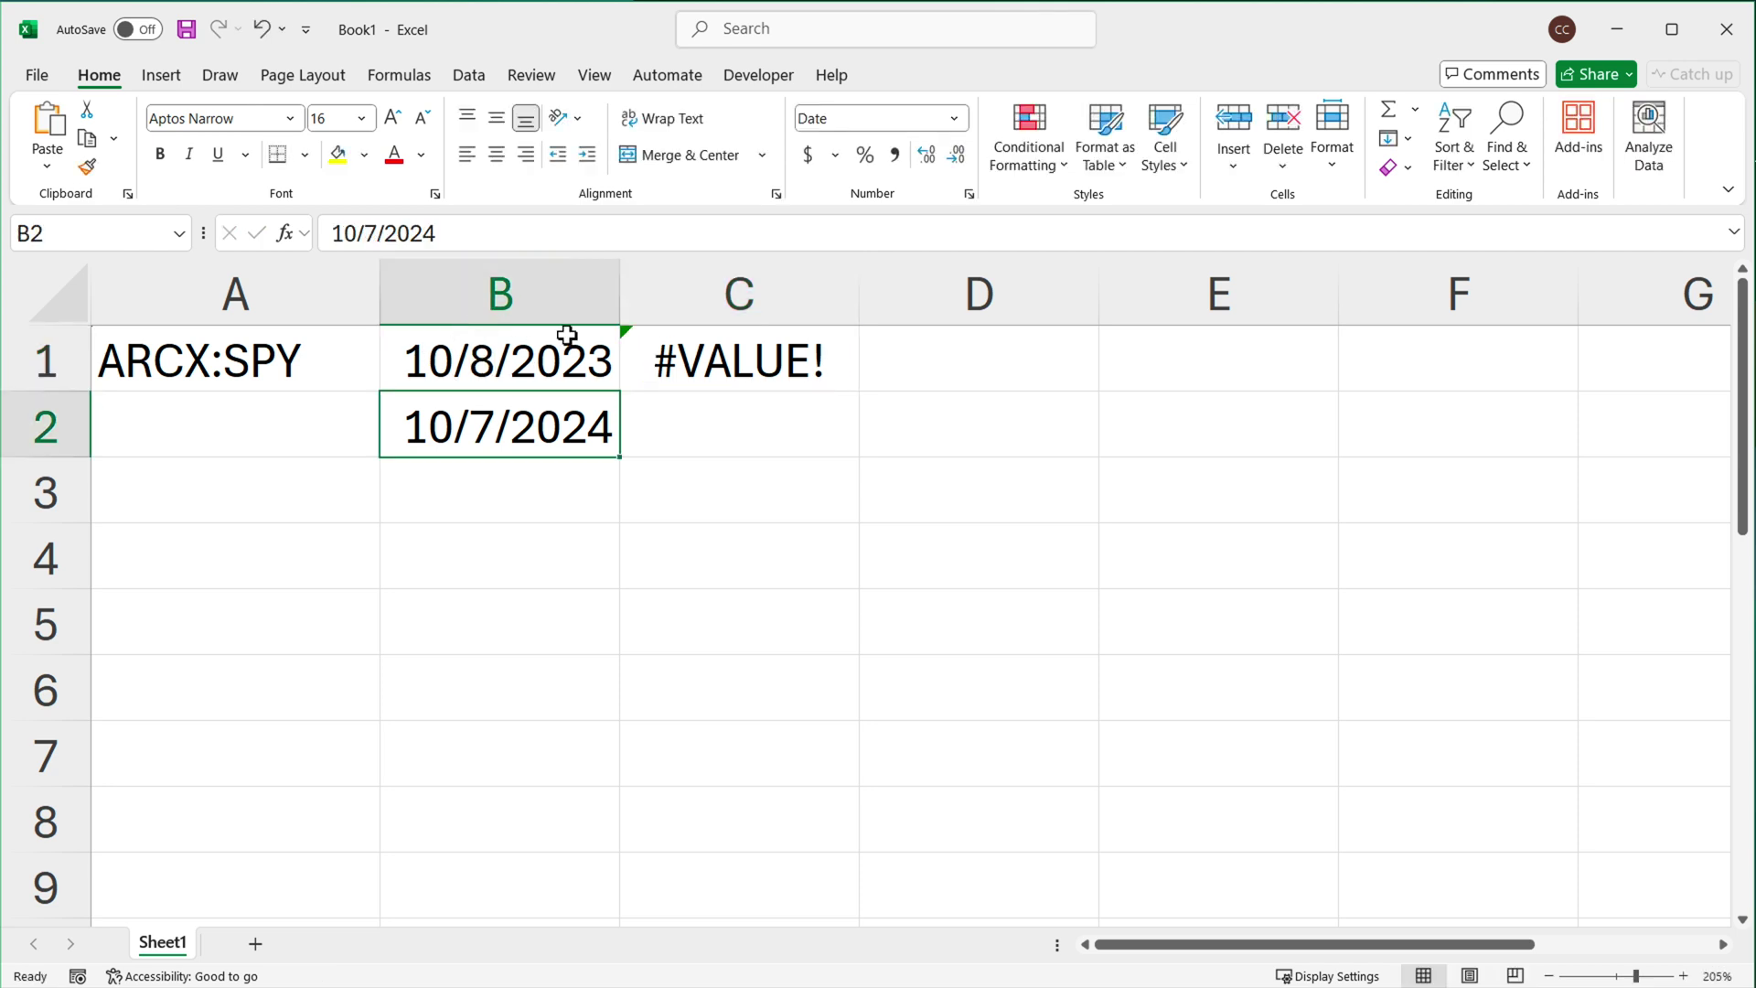
Move the start date in cell B1 forward one more day, to 10/9/2023.
double_click(505, 363)
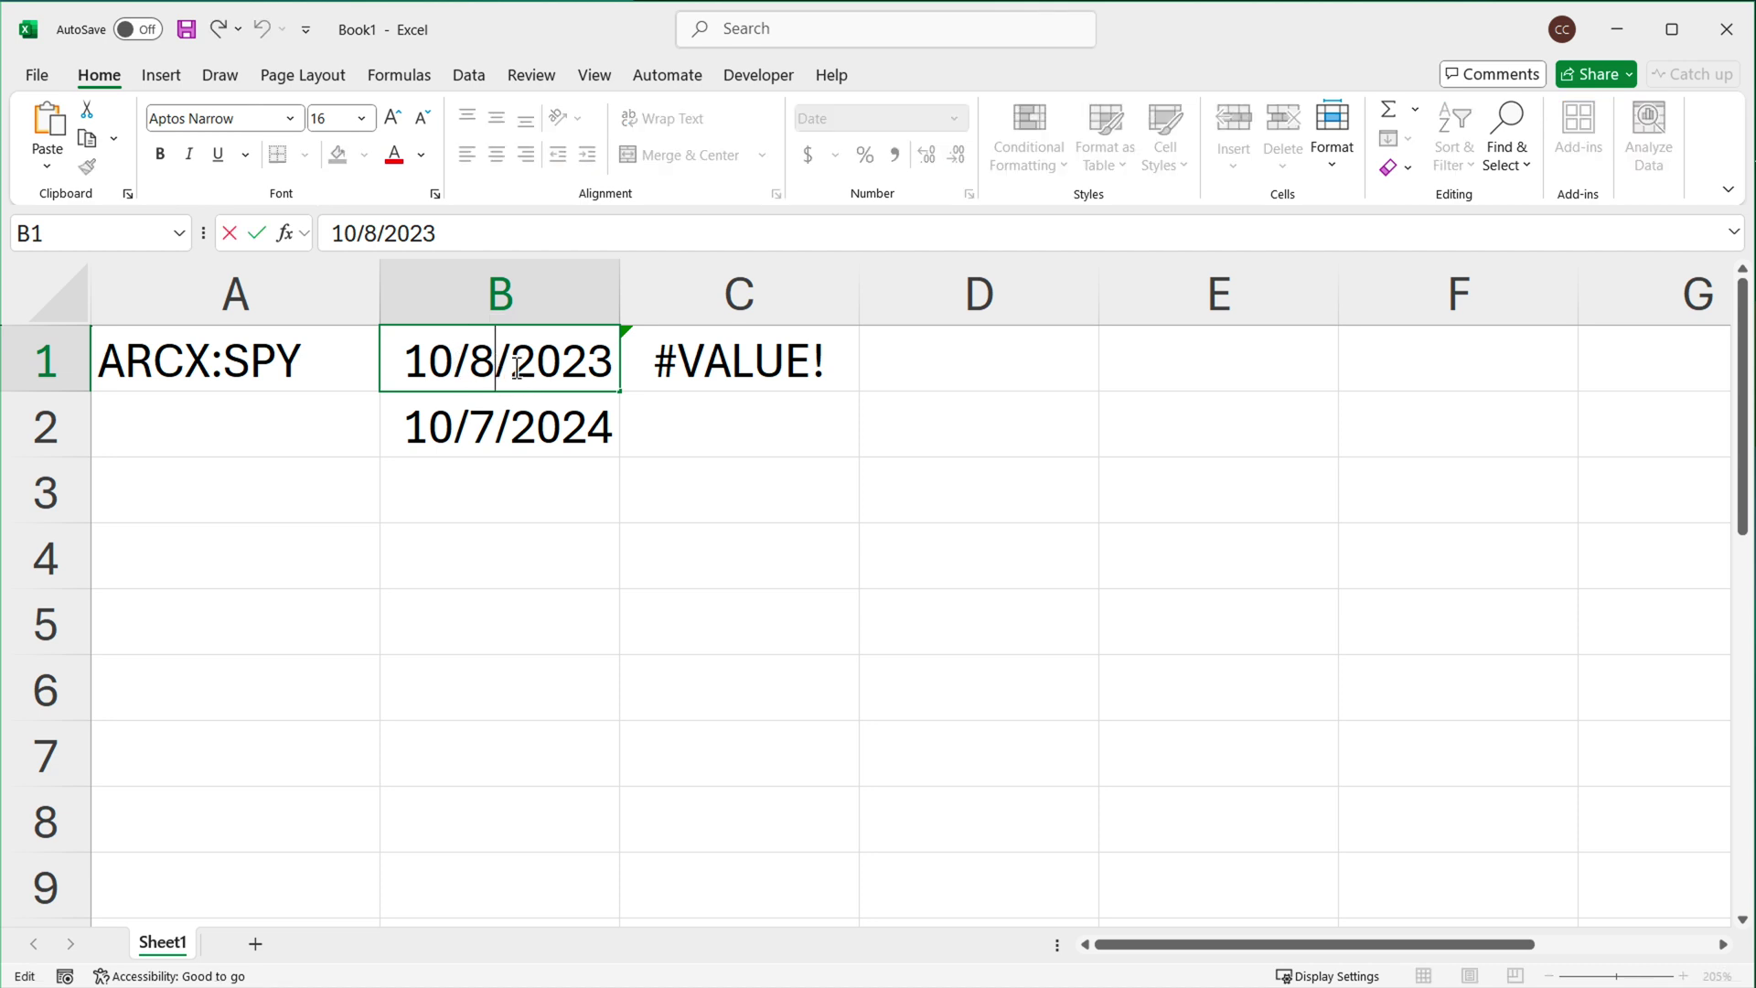
key(BackSpace)
text(9)
key(Return)
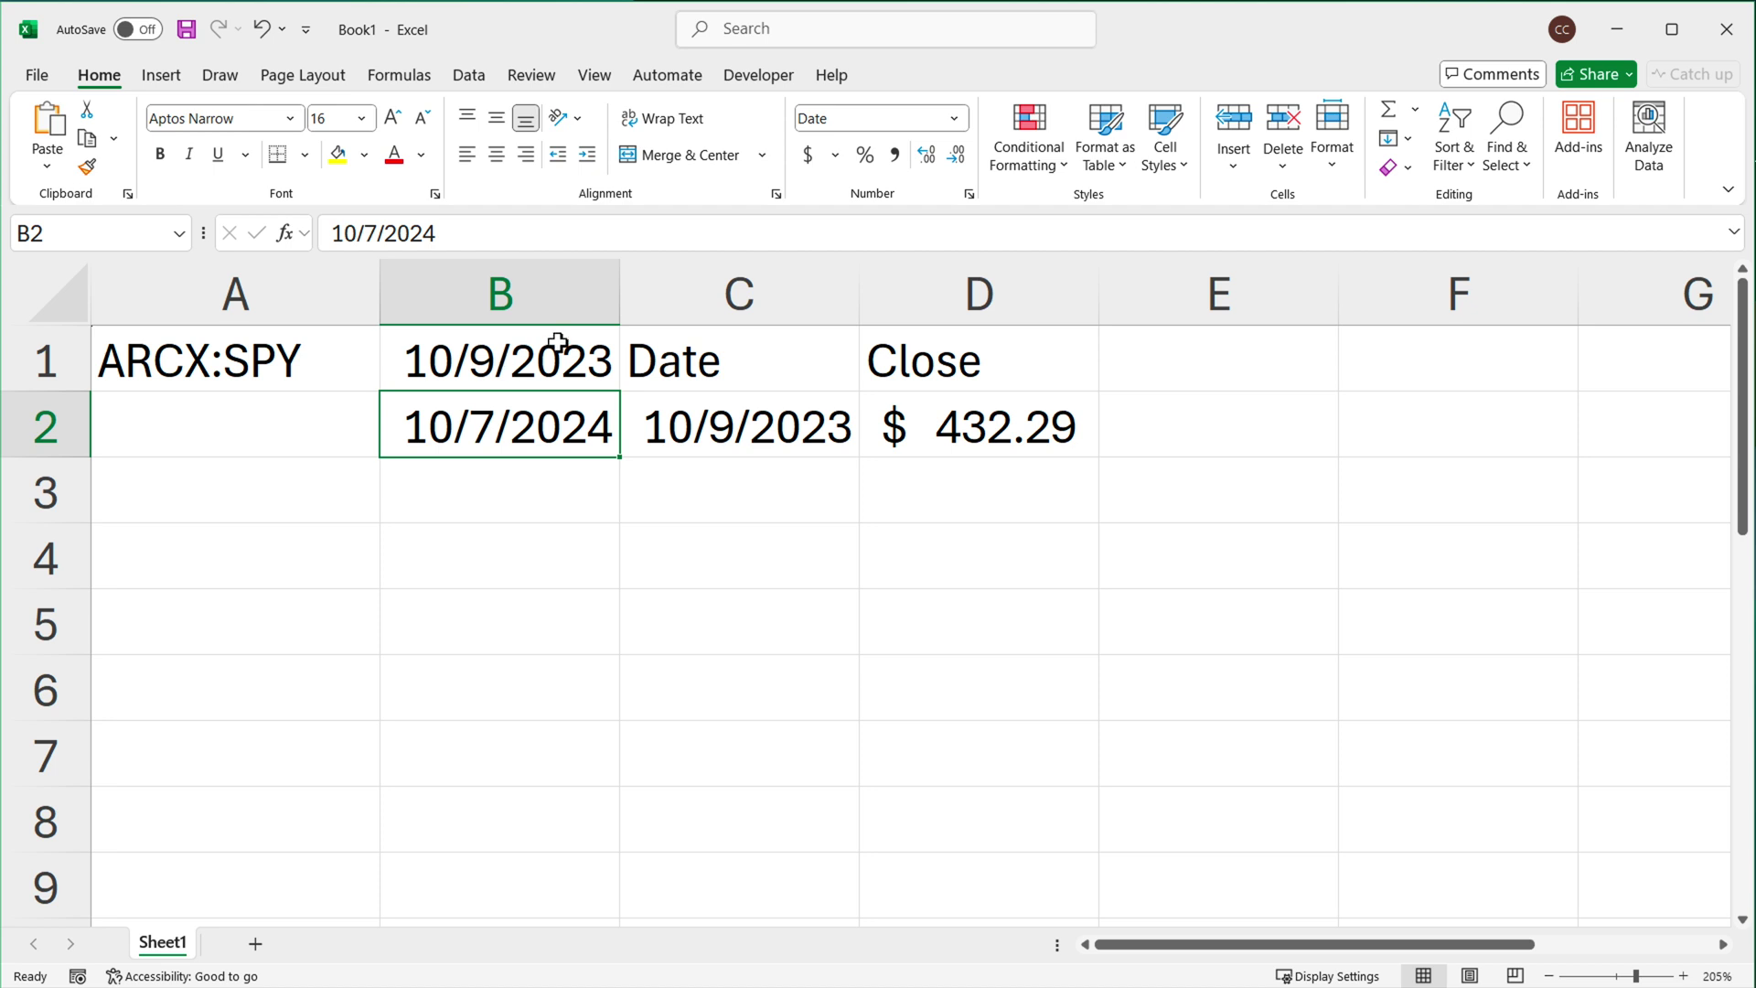
Add B2 as the end_date argument of the formula in C1, making it =STOCKHISTORY(A1,B1,B2).
click(558, 344)
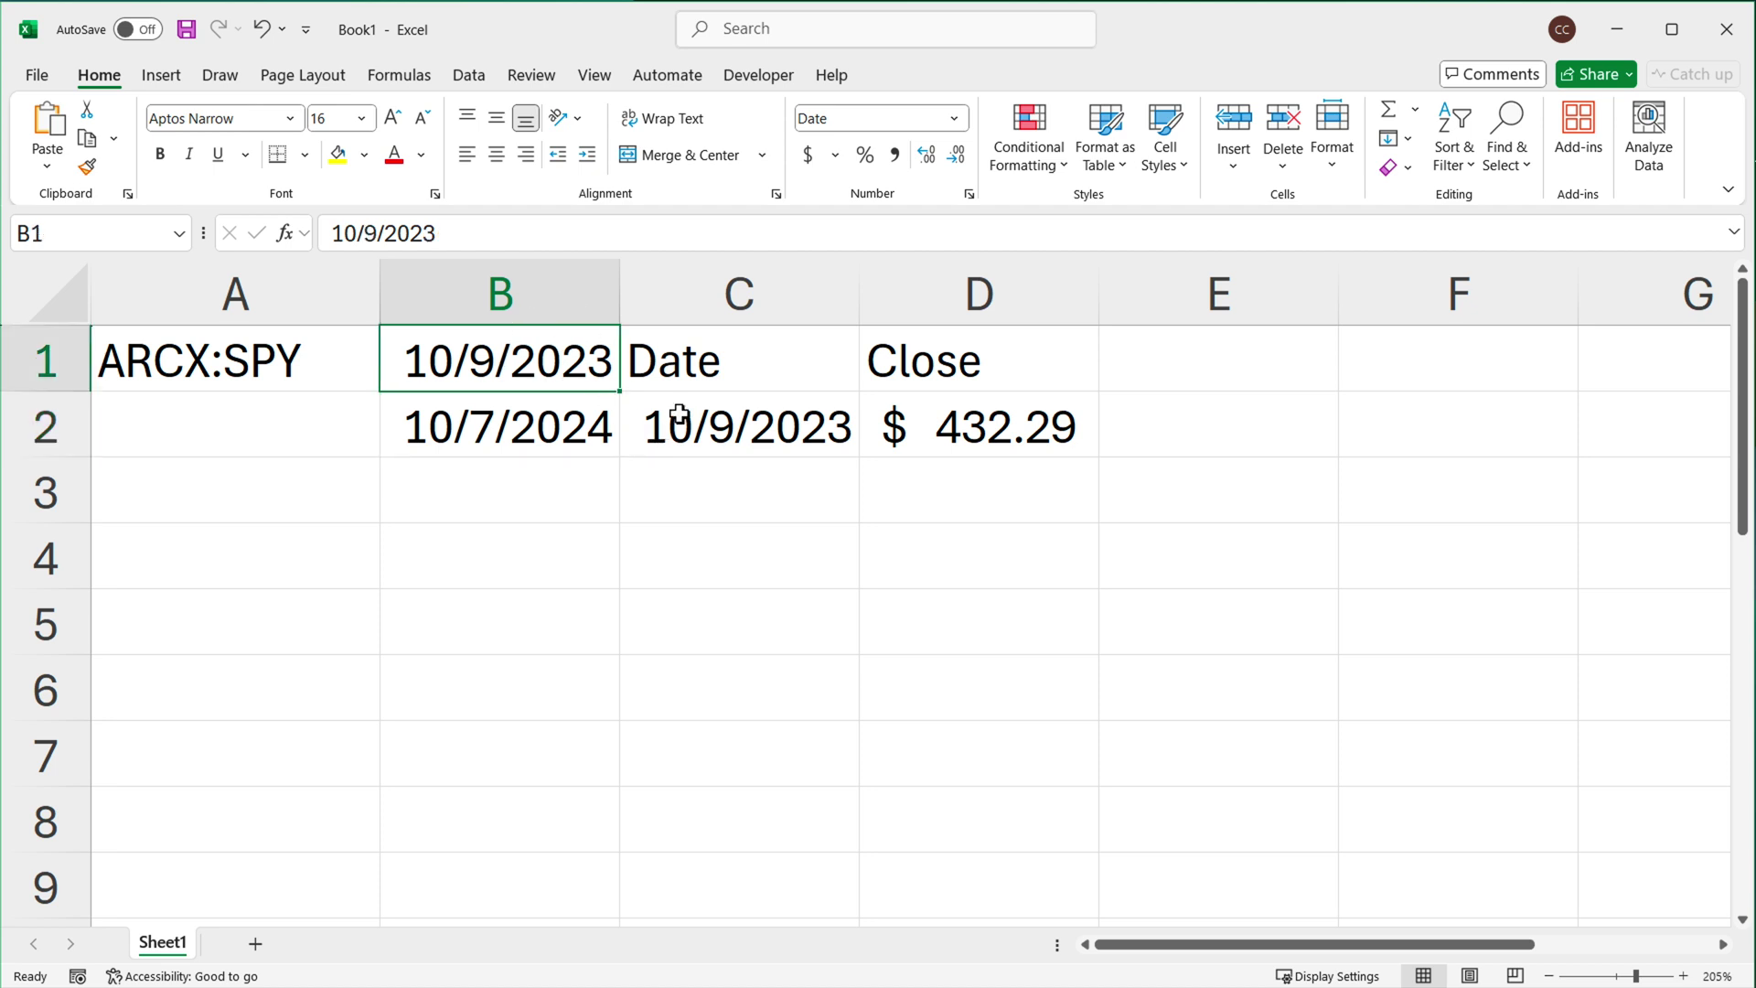
click(737, 371)
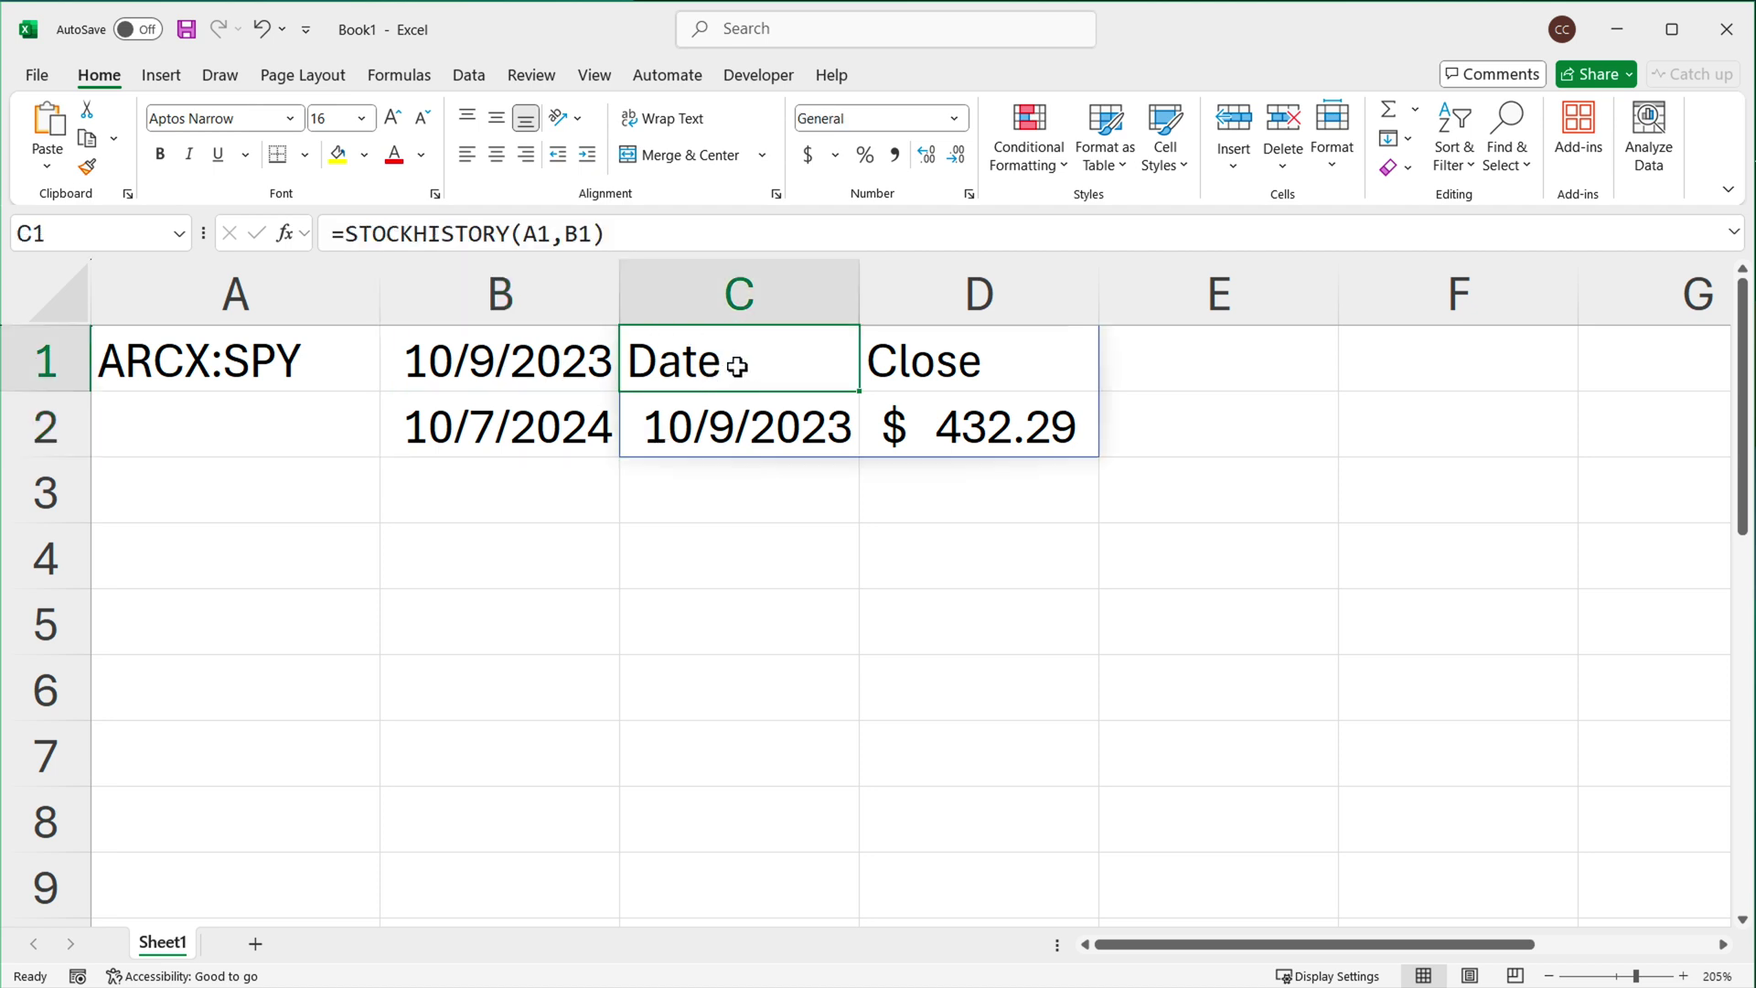
double_click(740, 361)
click(1108, 360)
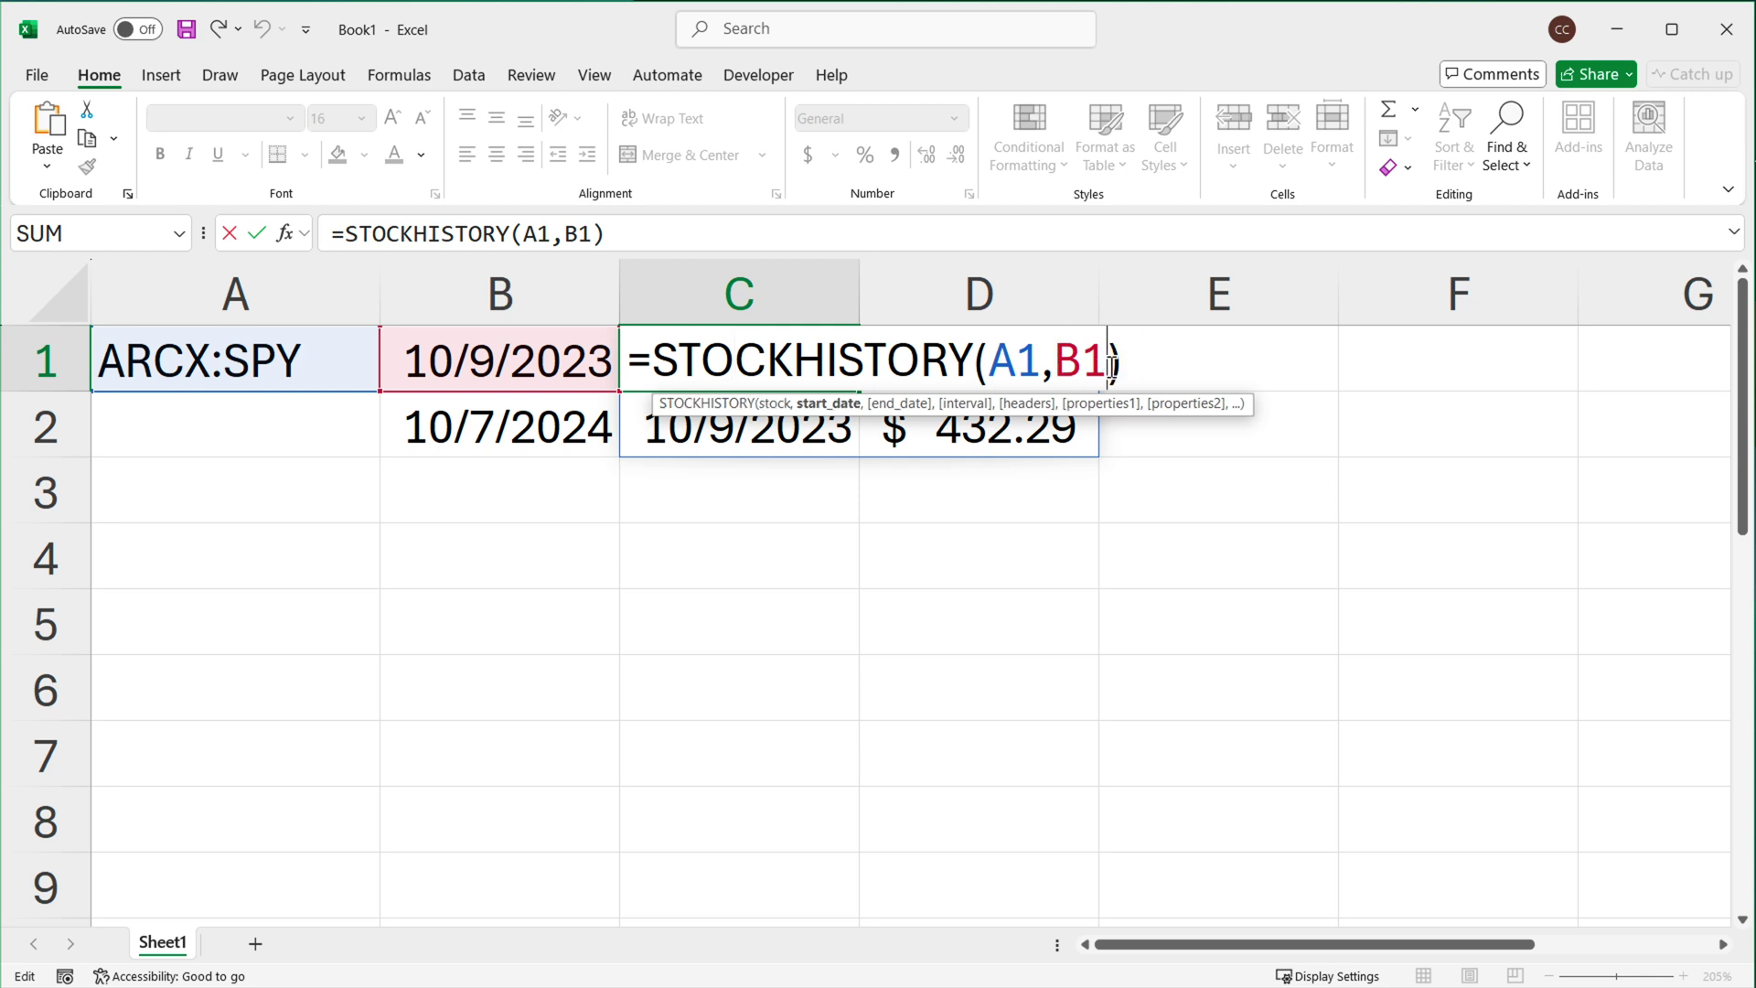
text(,)
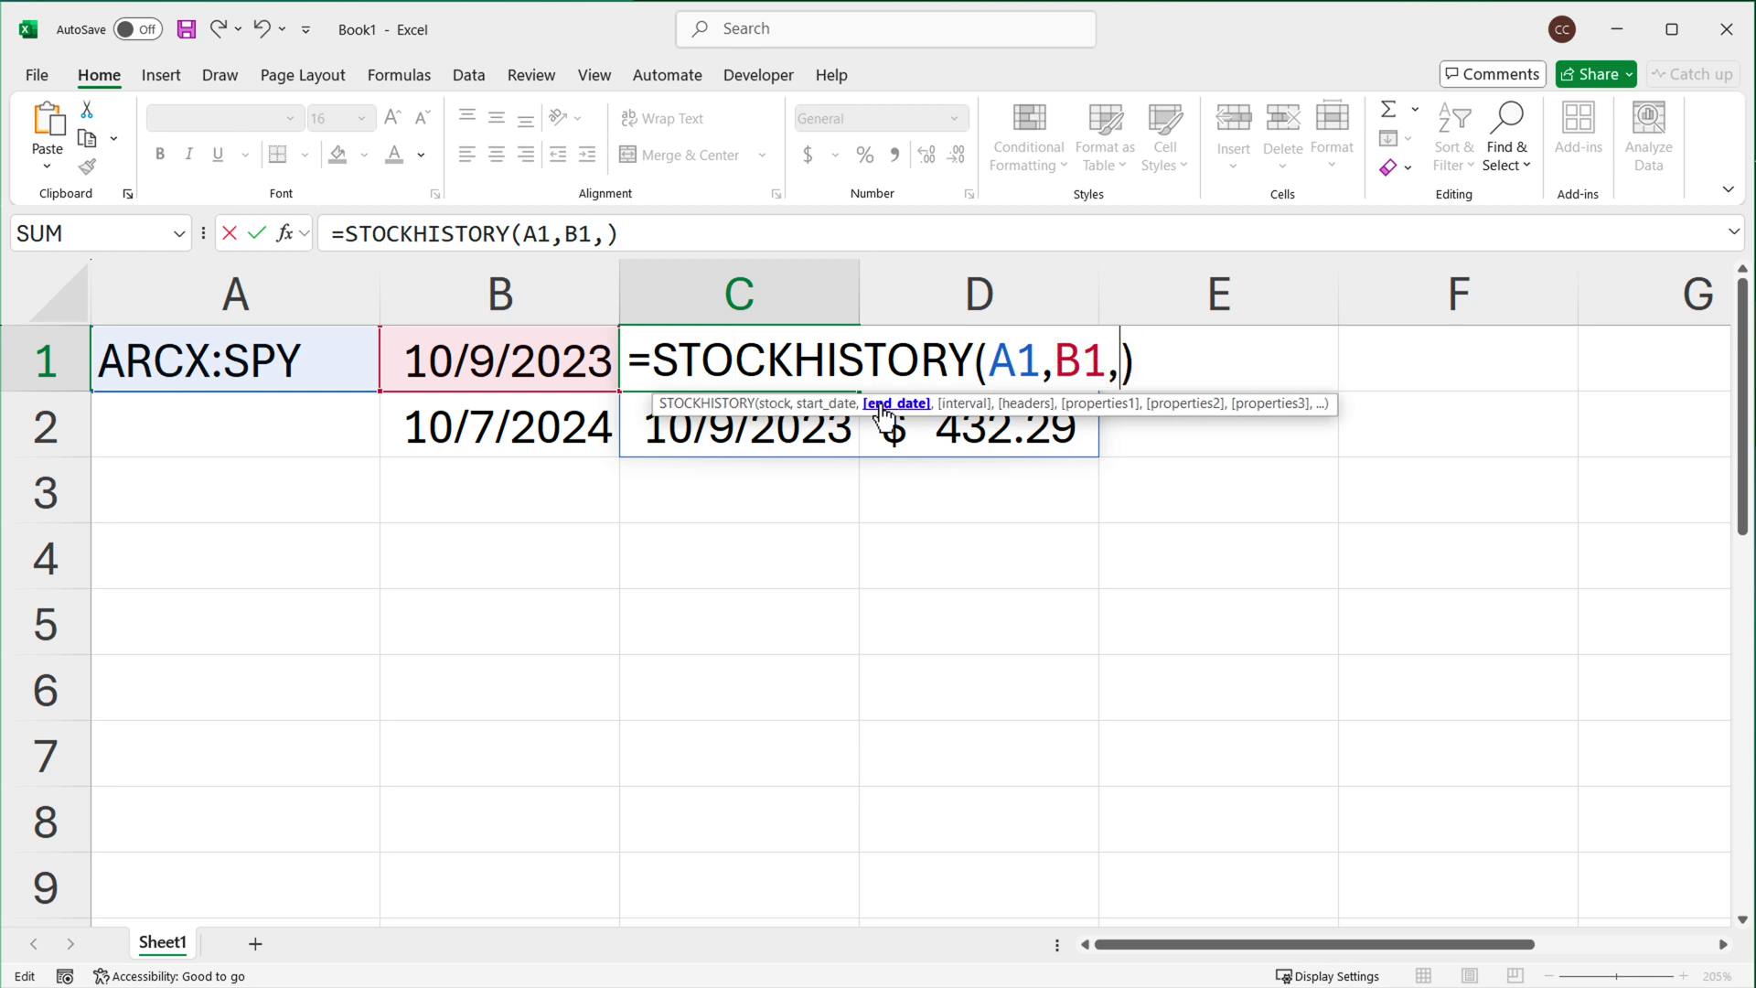
click(499, 428)
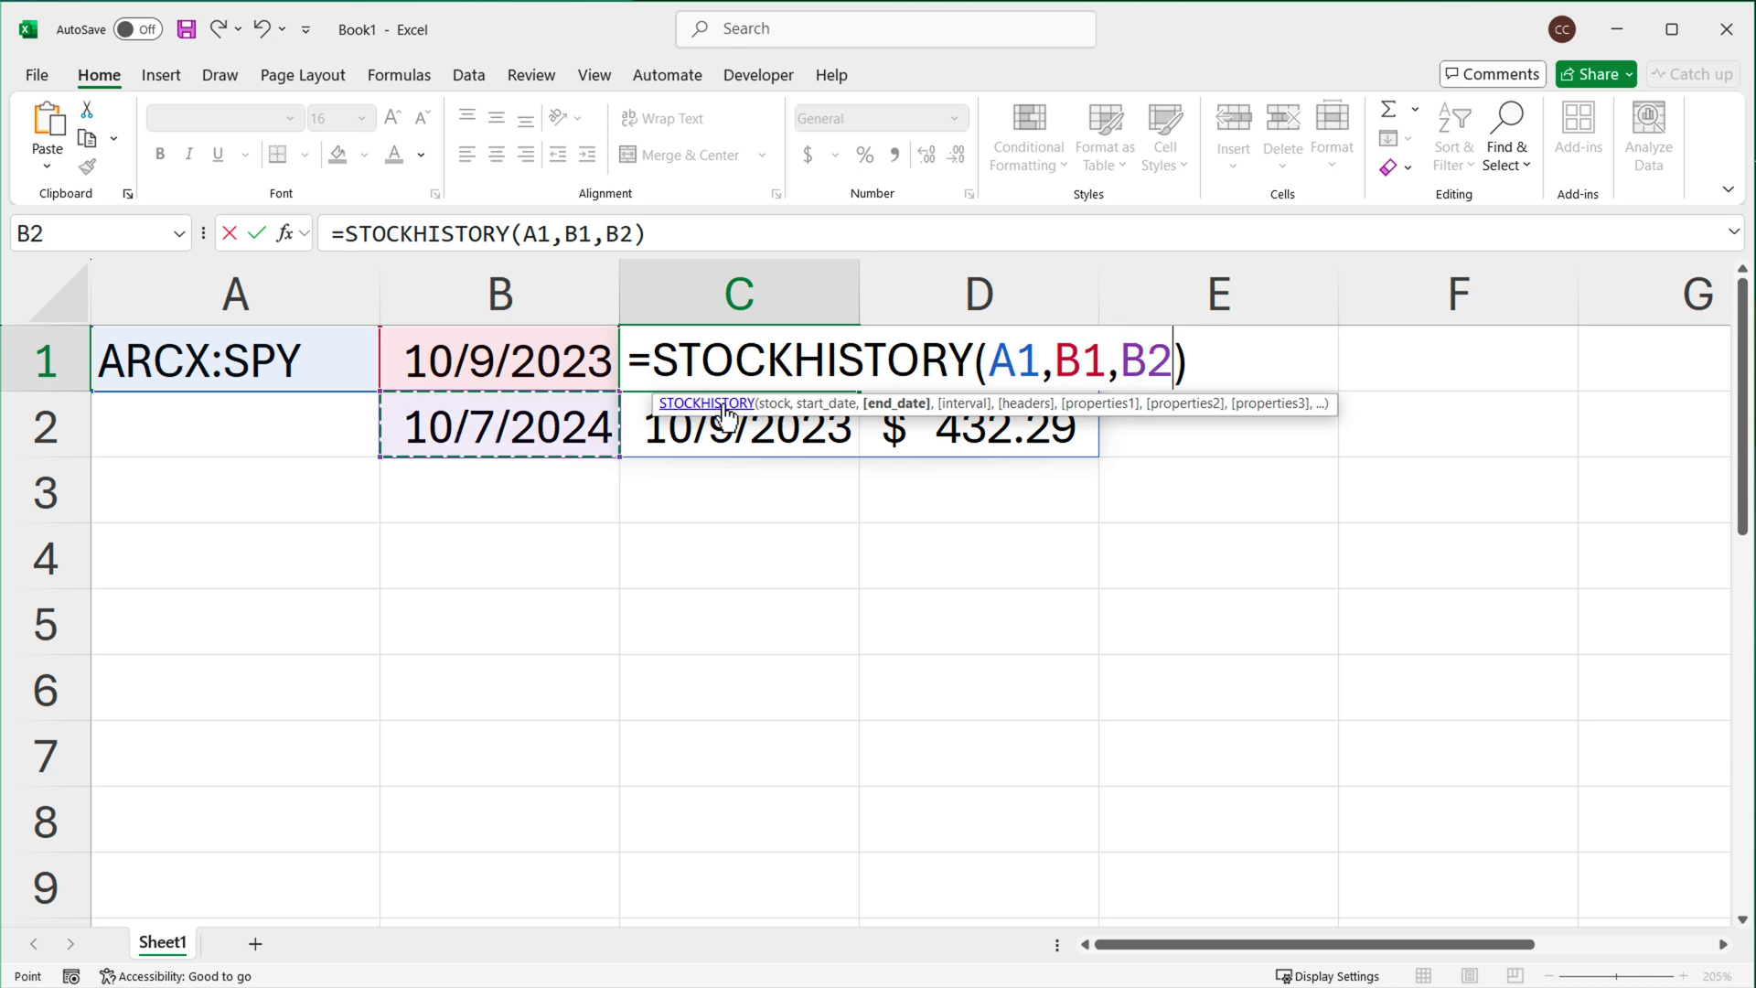
key(Return)
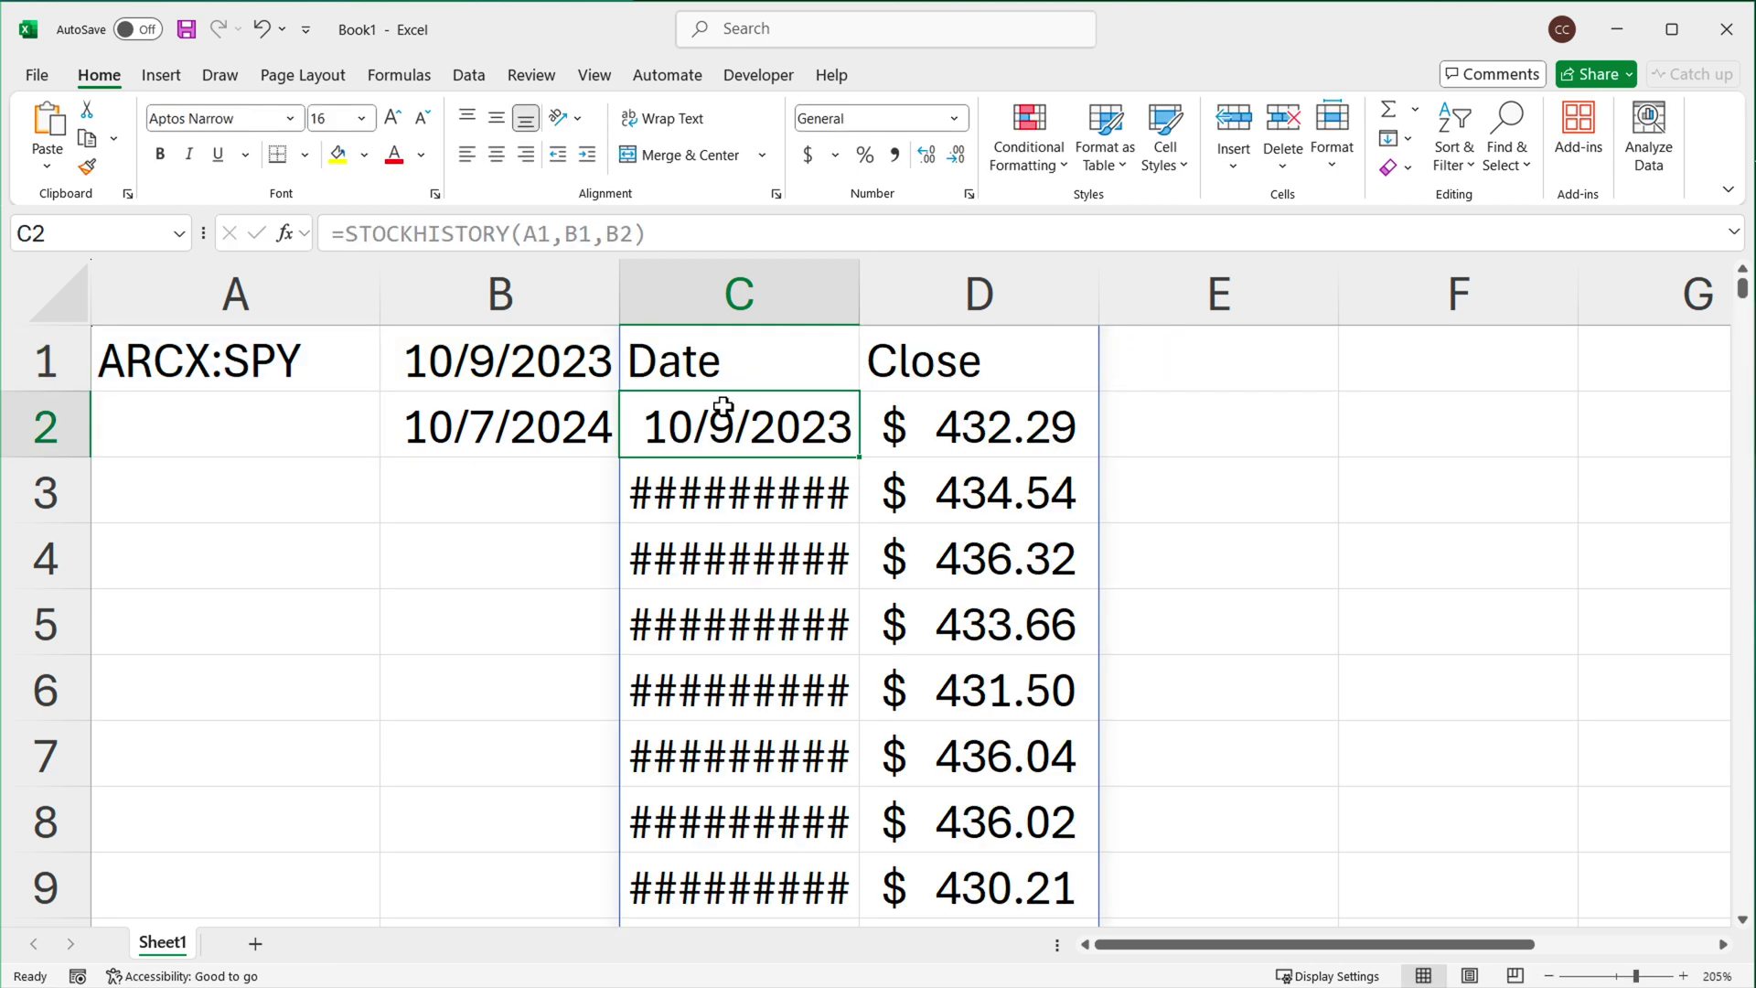
Widen column C enough to display the full dates, and look through the list of daily closing prices.
drag(869, 292, 962, 291)
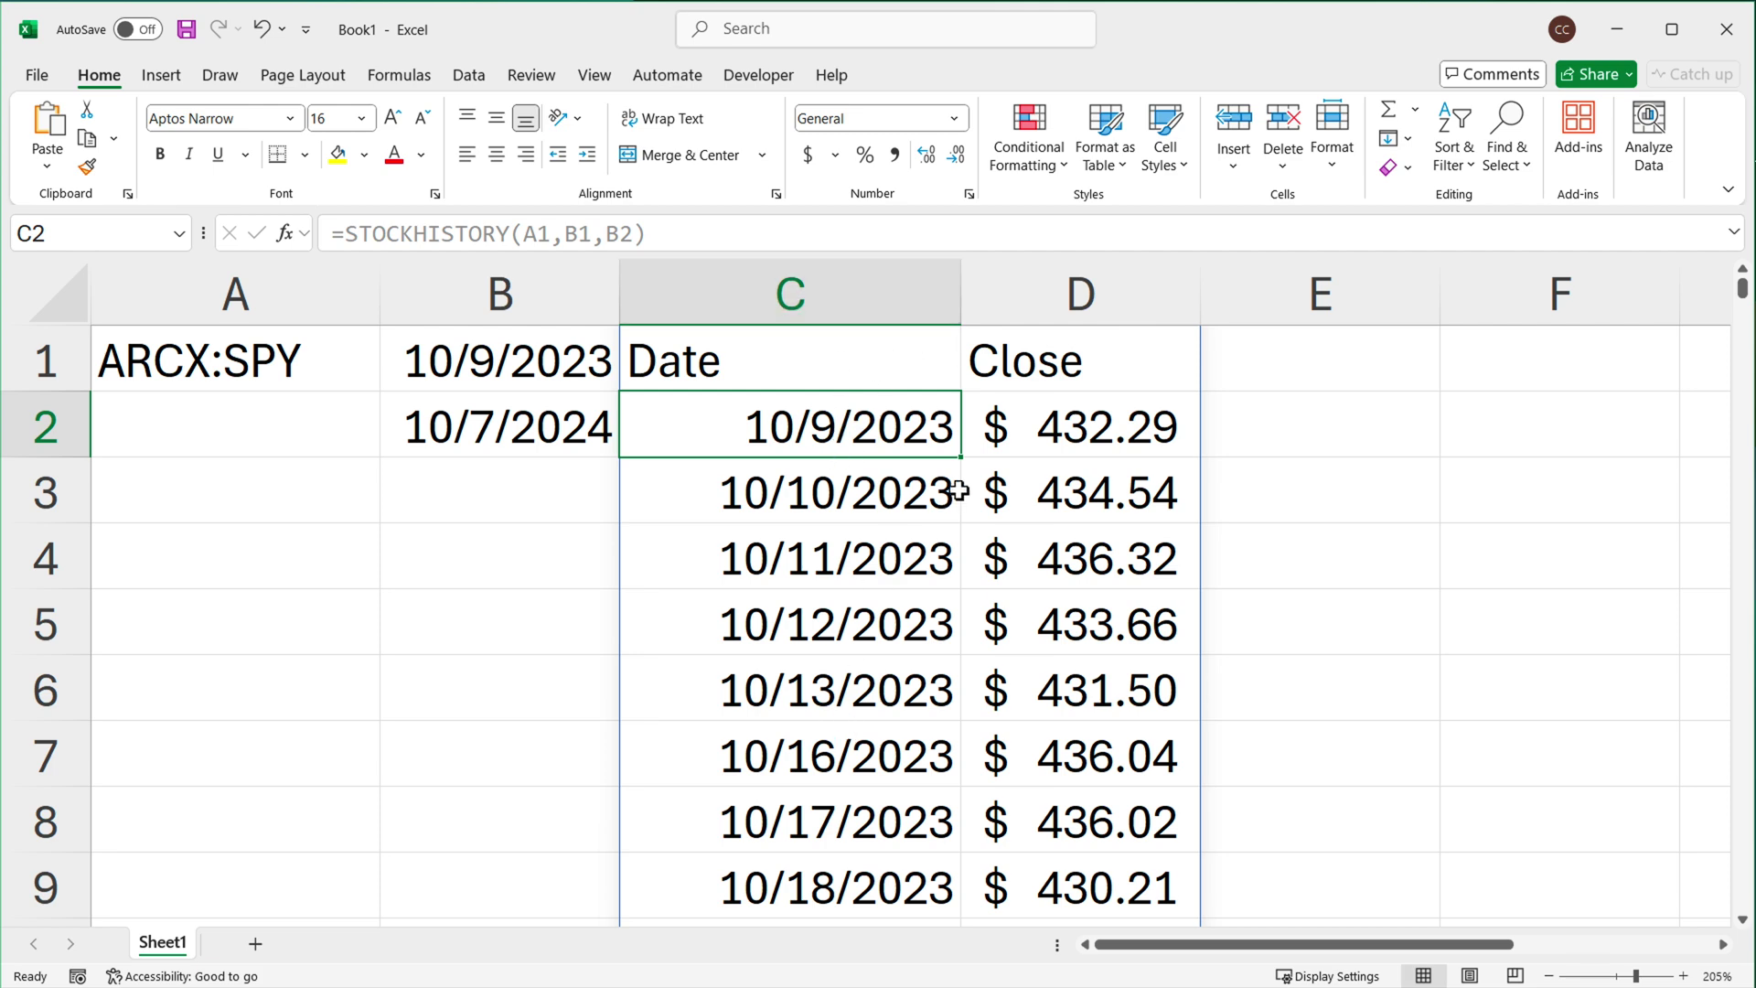
click(1107, 437)
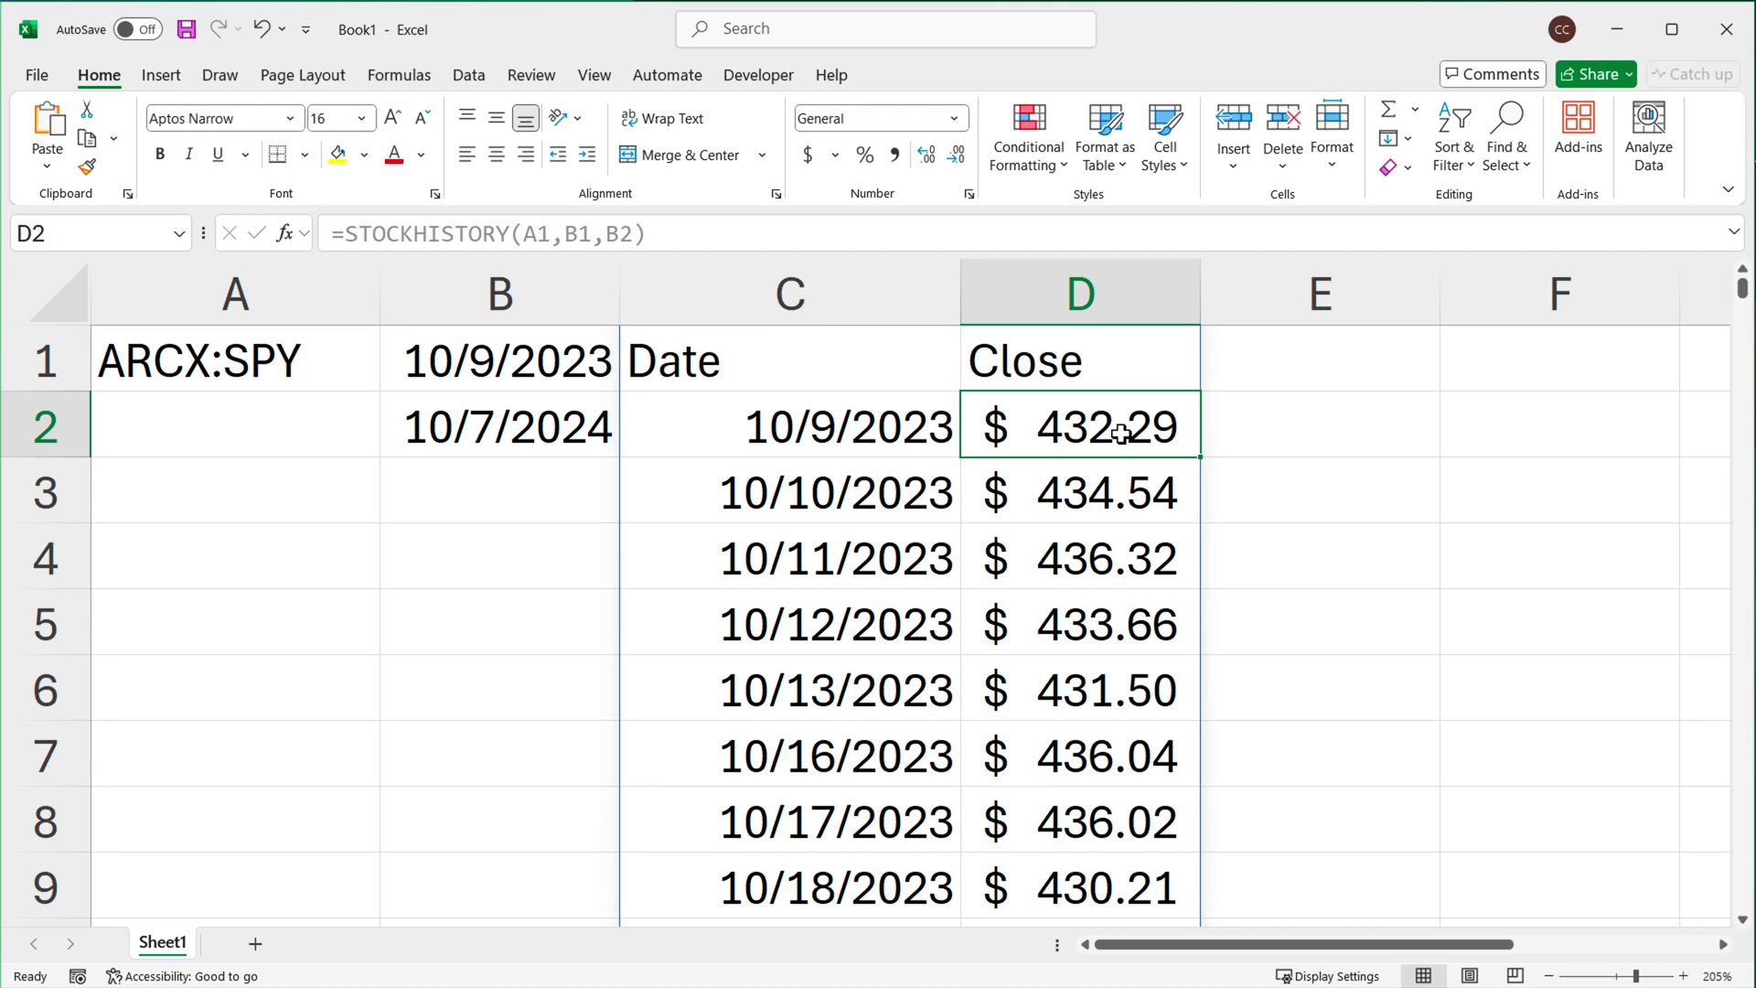
scroll(1043, 482, down, 8)
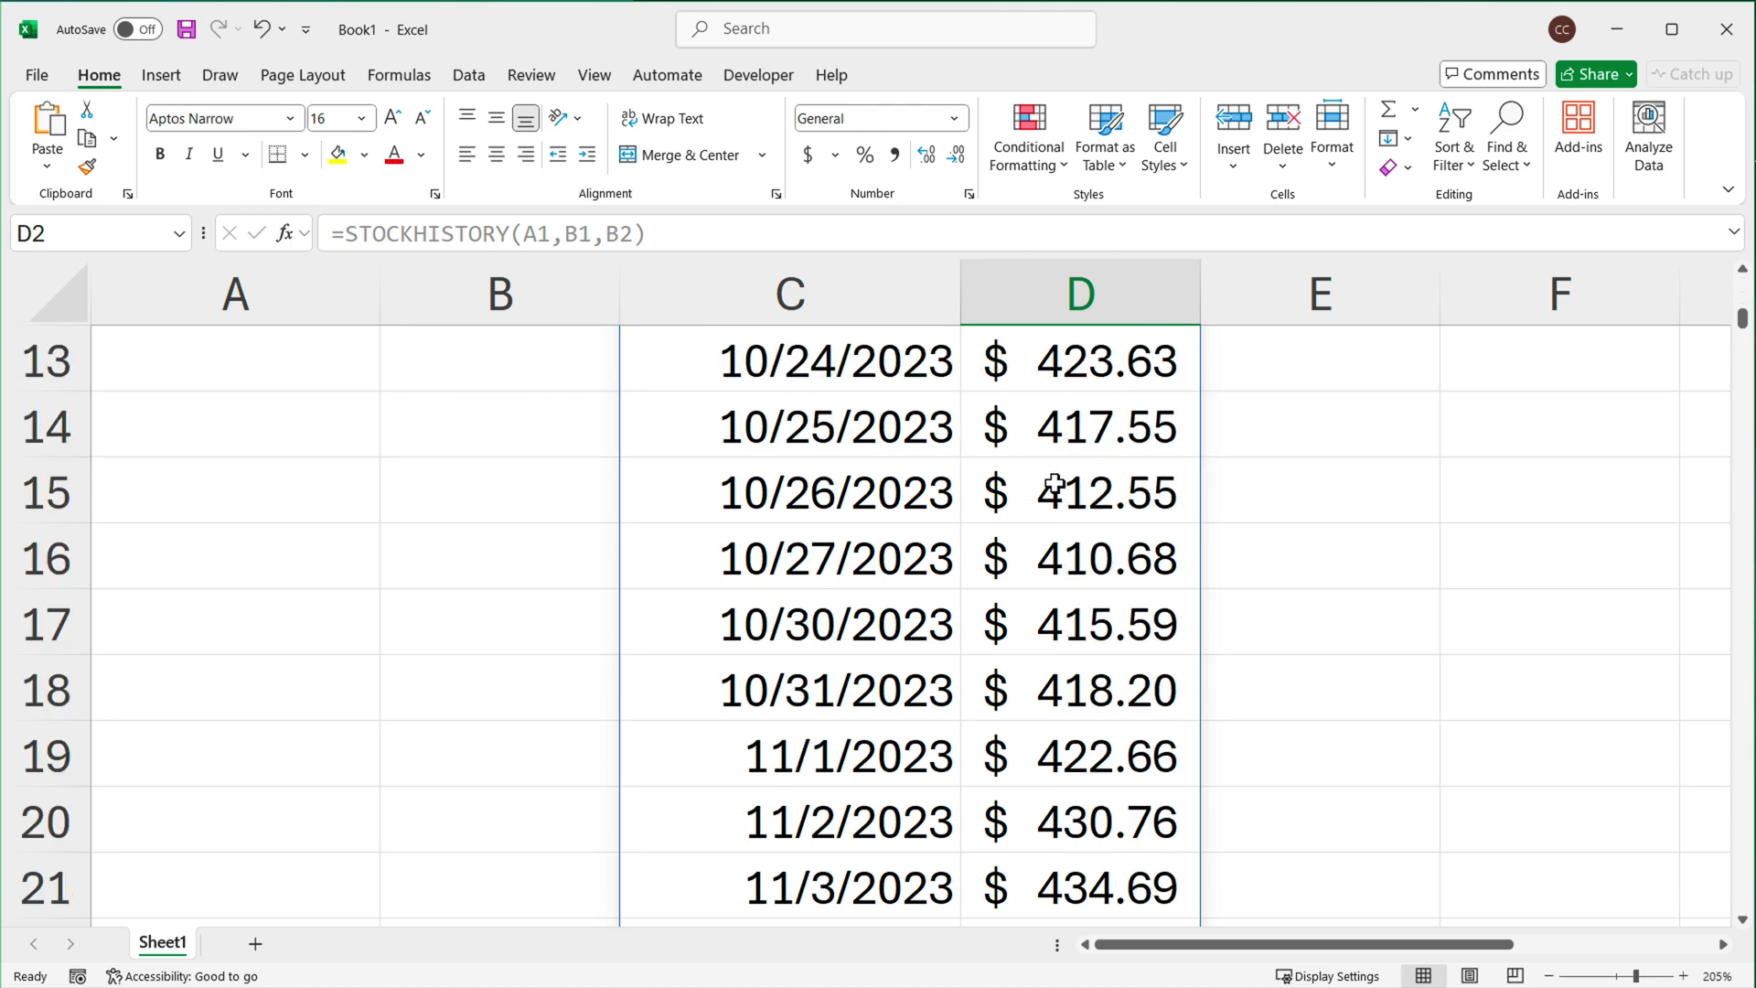
scroll(1054, 485, up, 8)
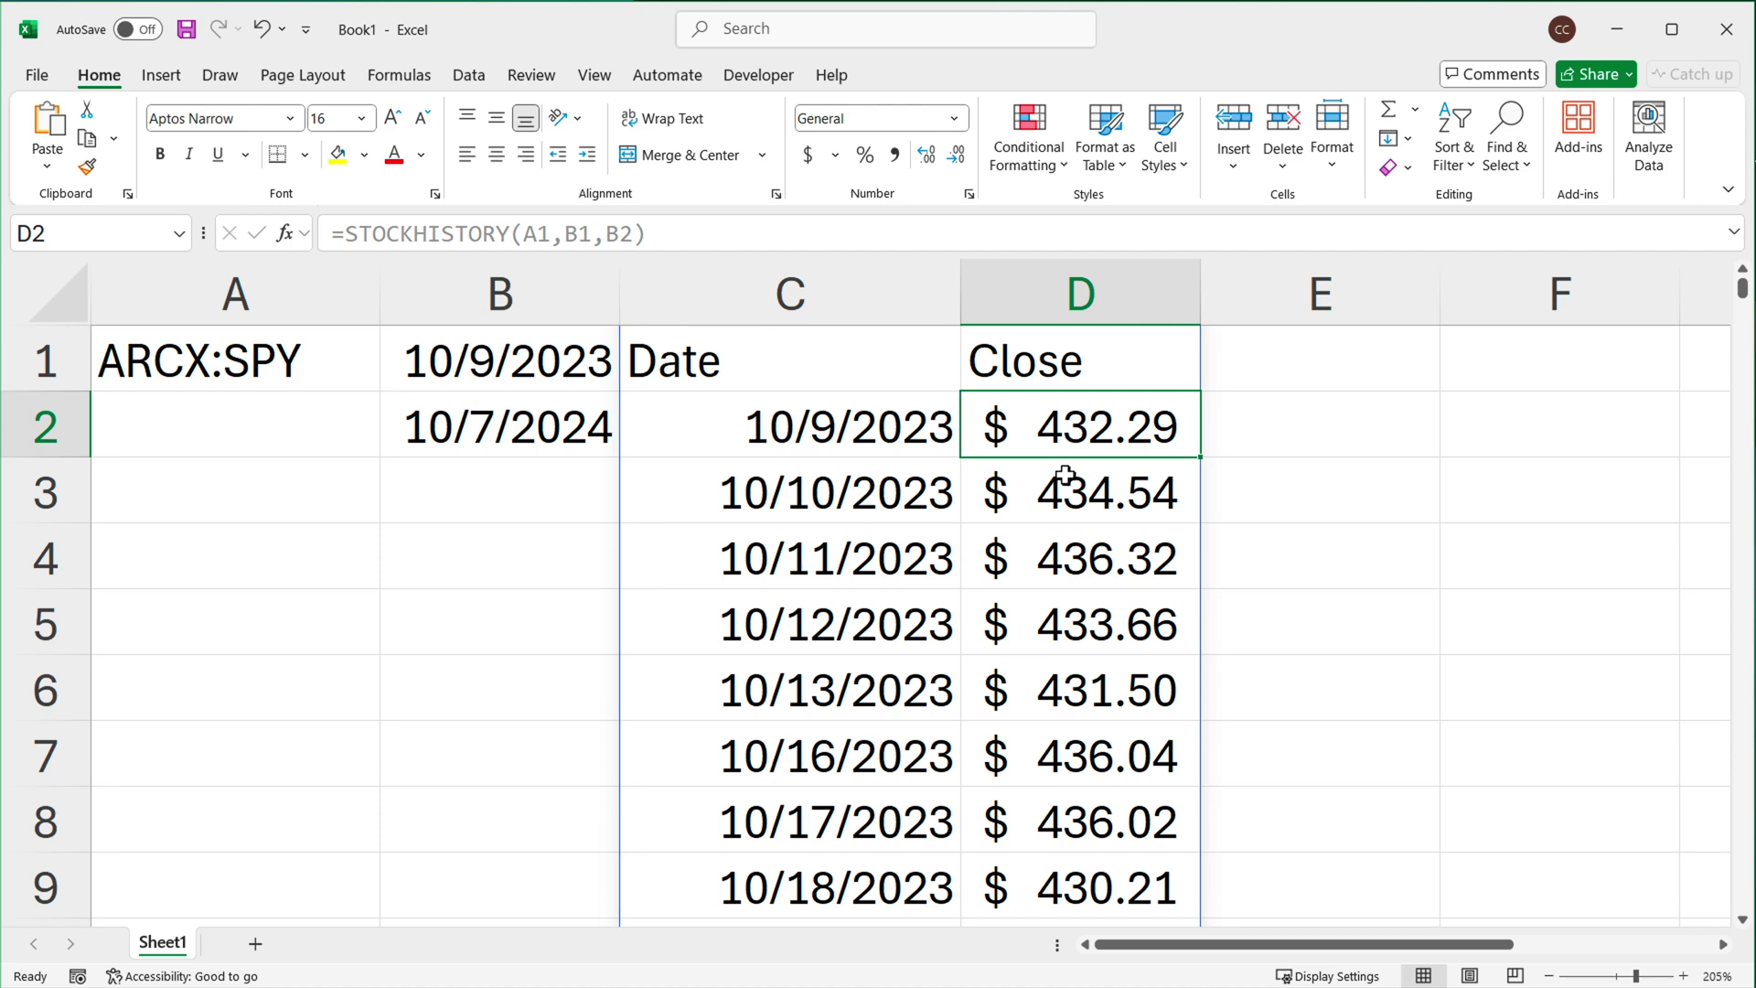
Set the start date in cell B1 to 10/7/2023 and compare the date range in B1:B2 with the first dates returned in column C.
click(579, 360)
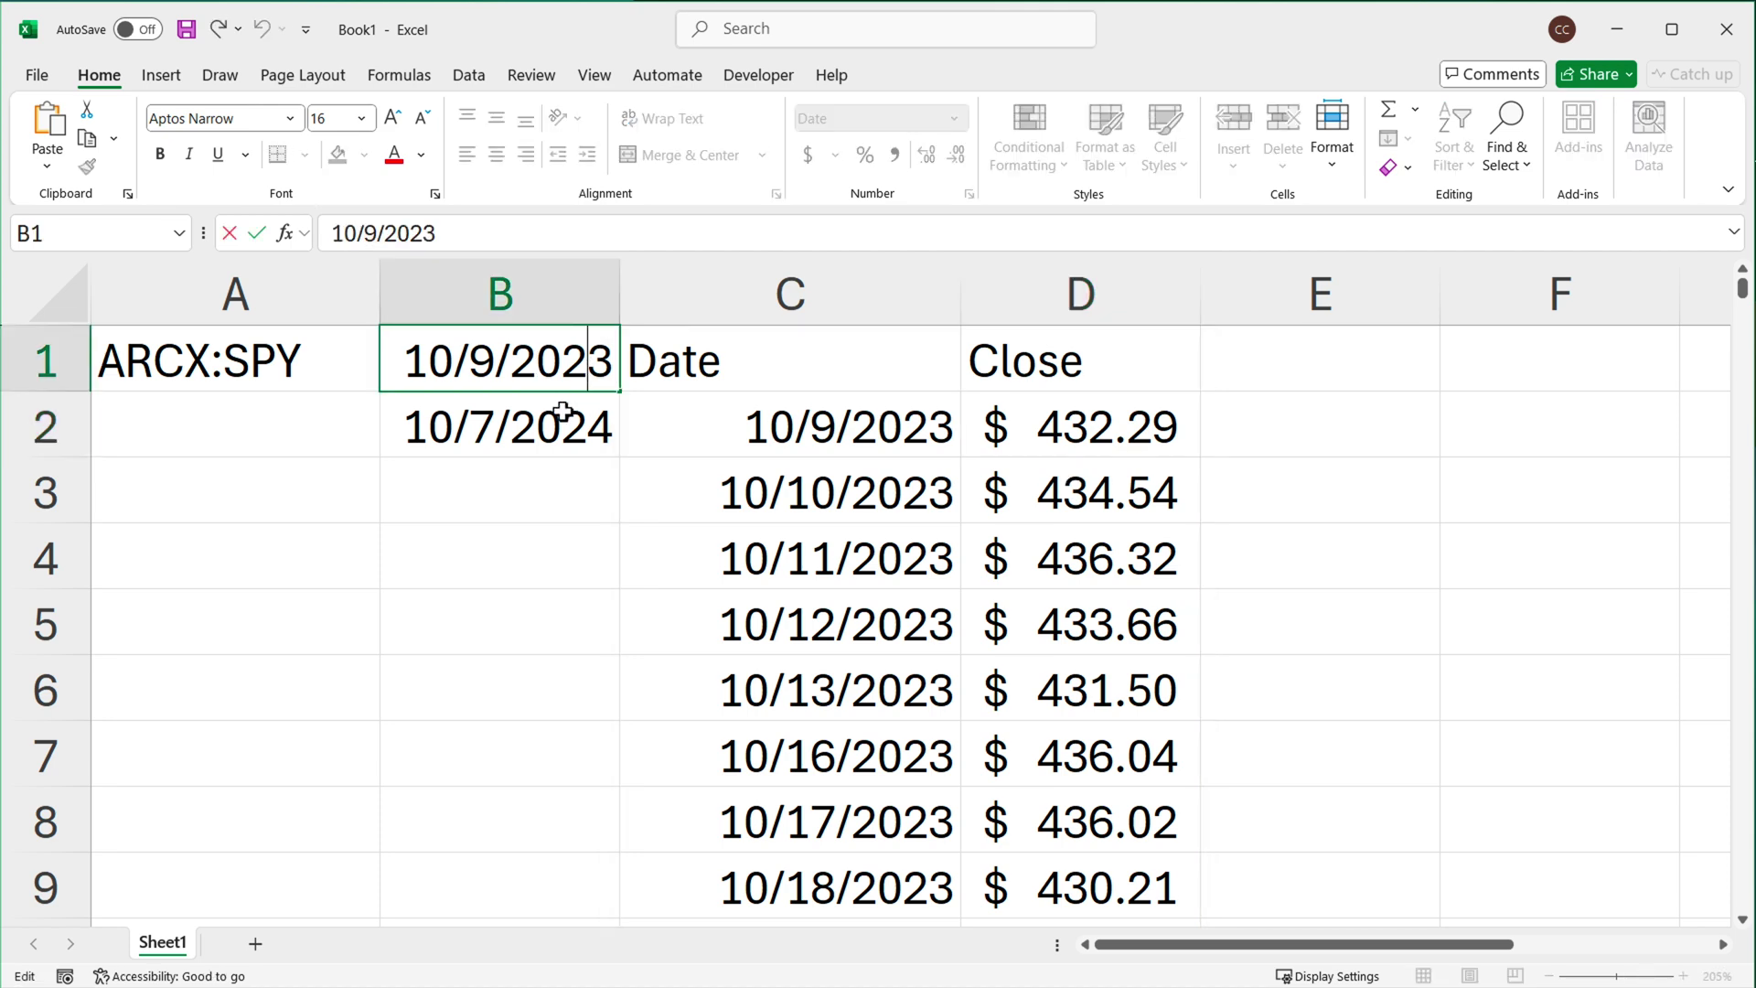
double_click(484, 367)
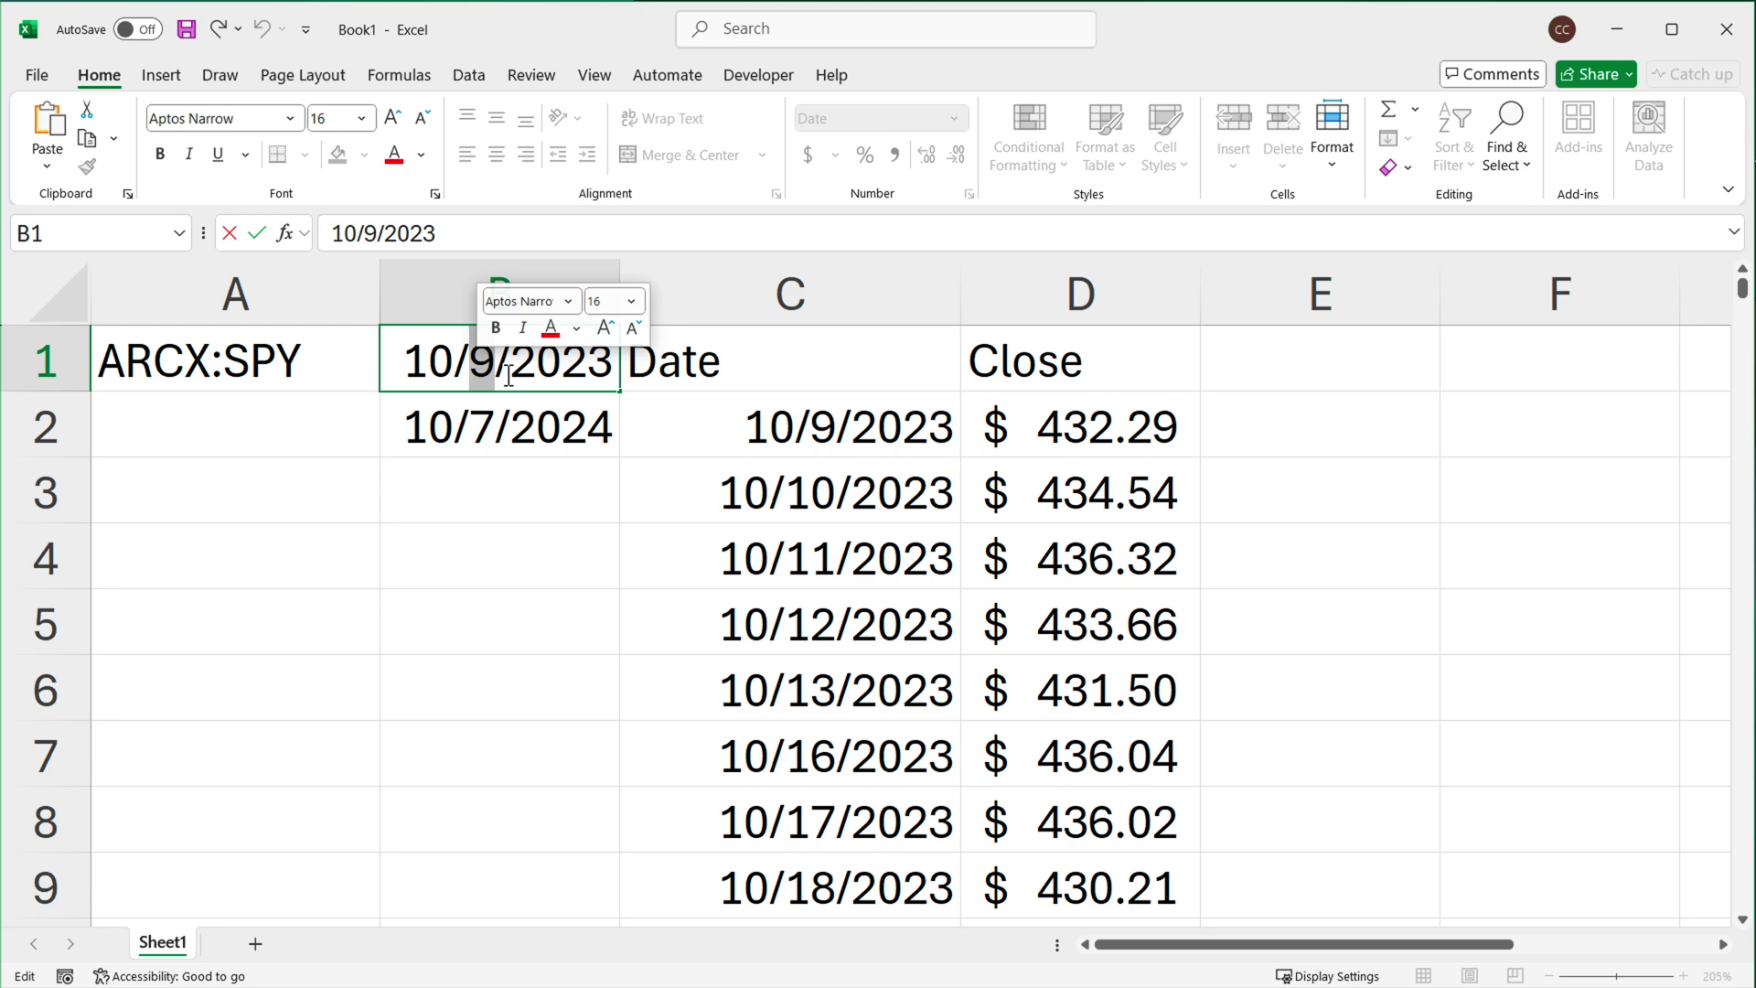
text(7)
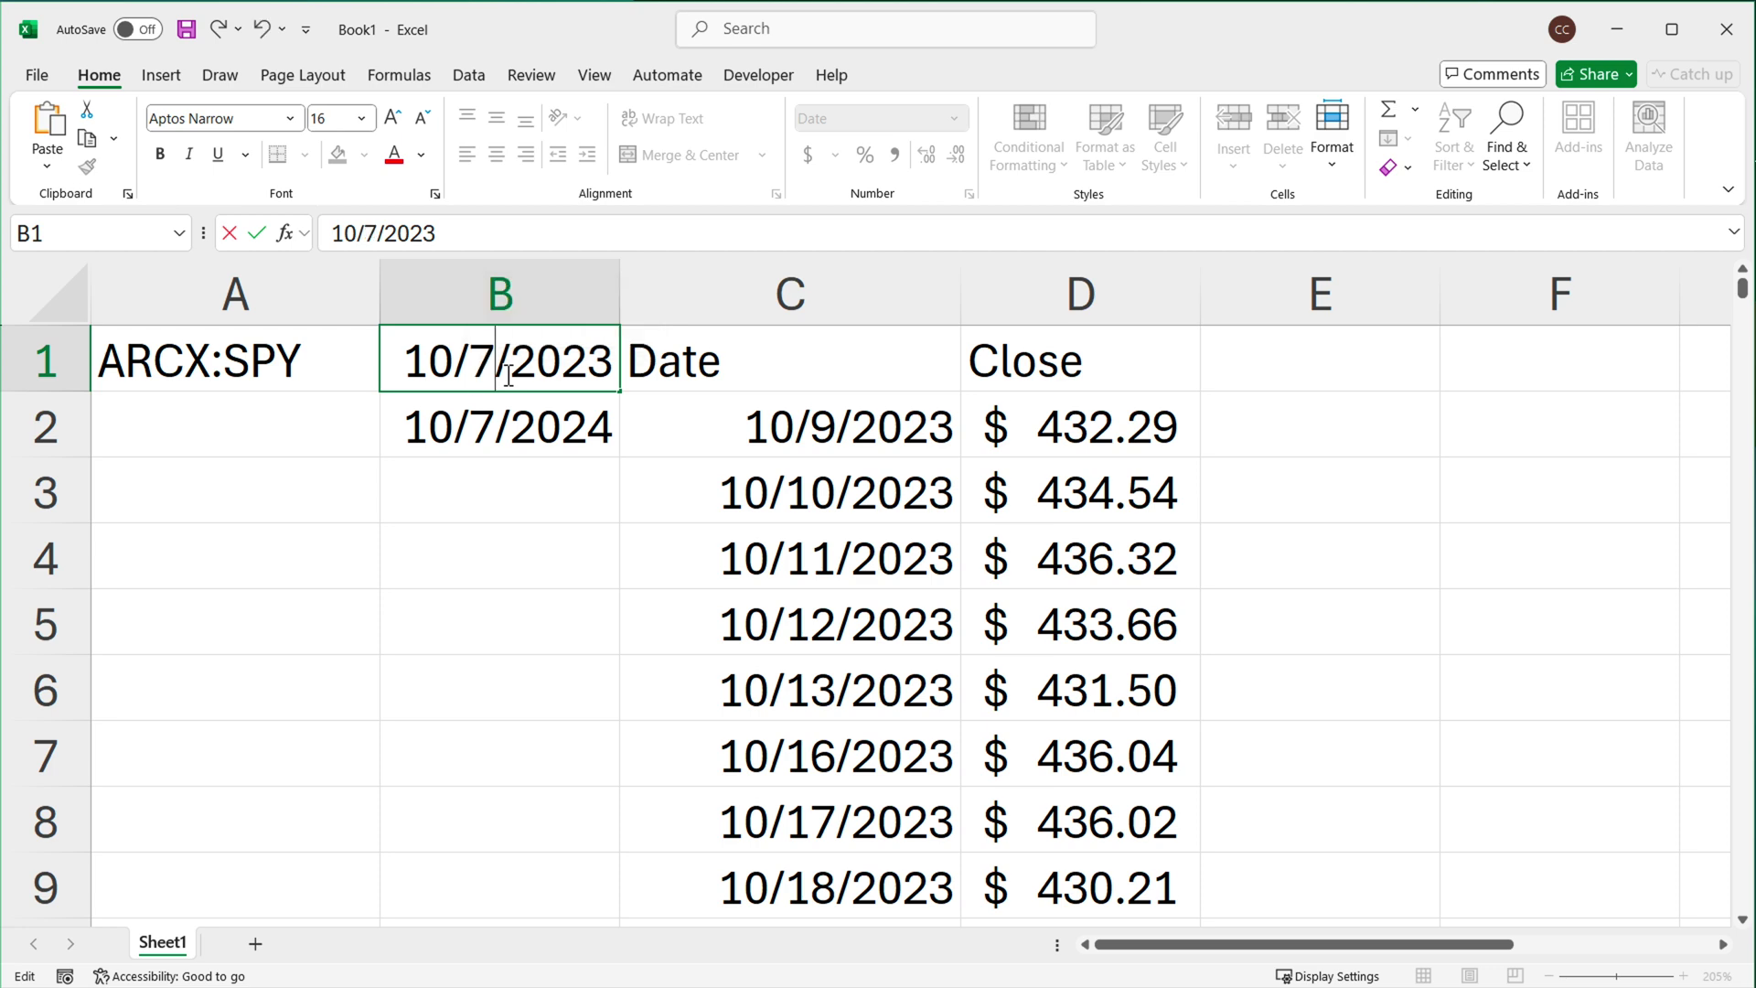
key(Return)
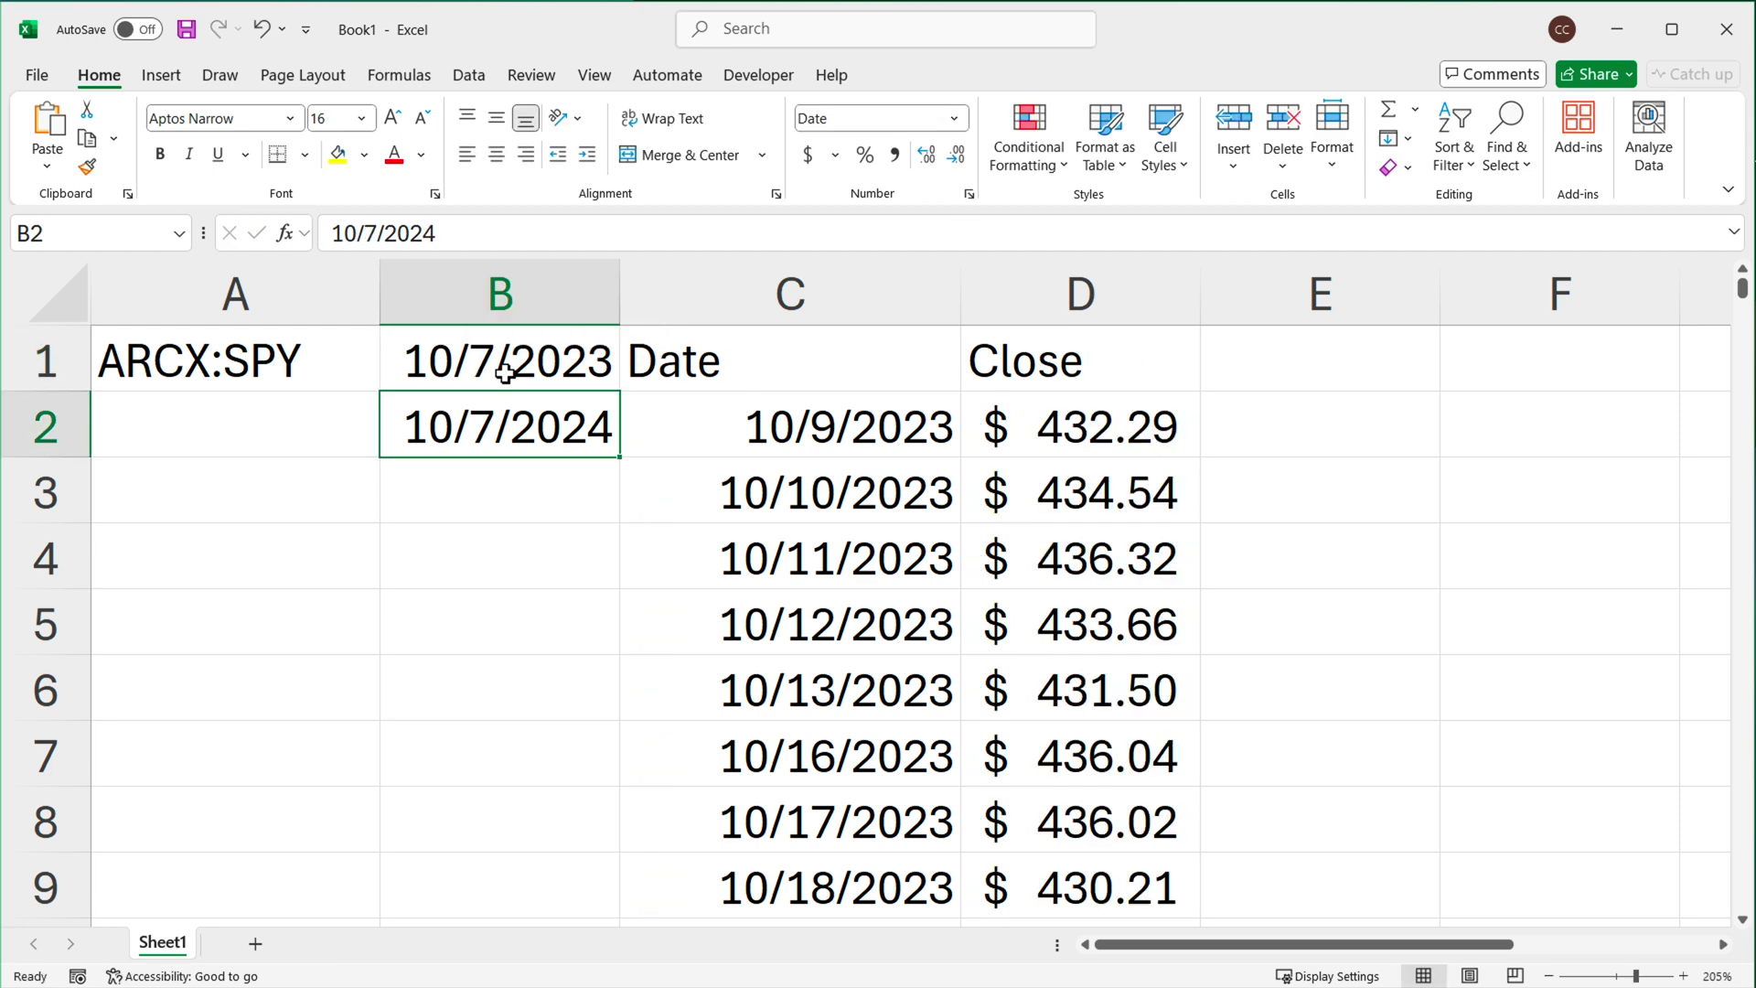
drag(503, 358, 512, 446)
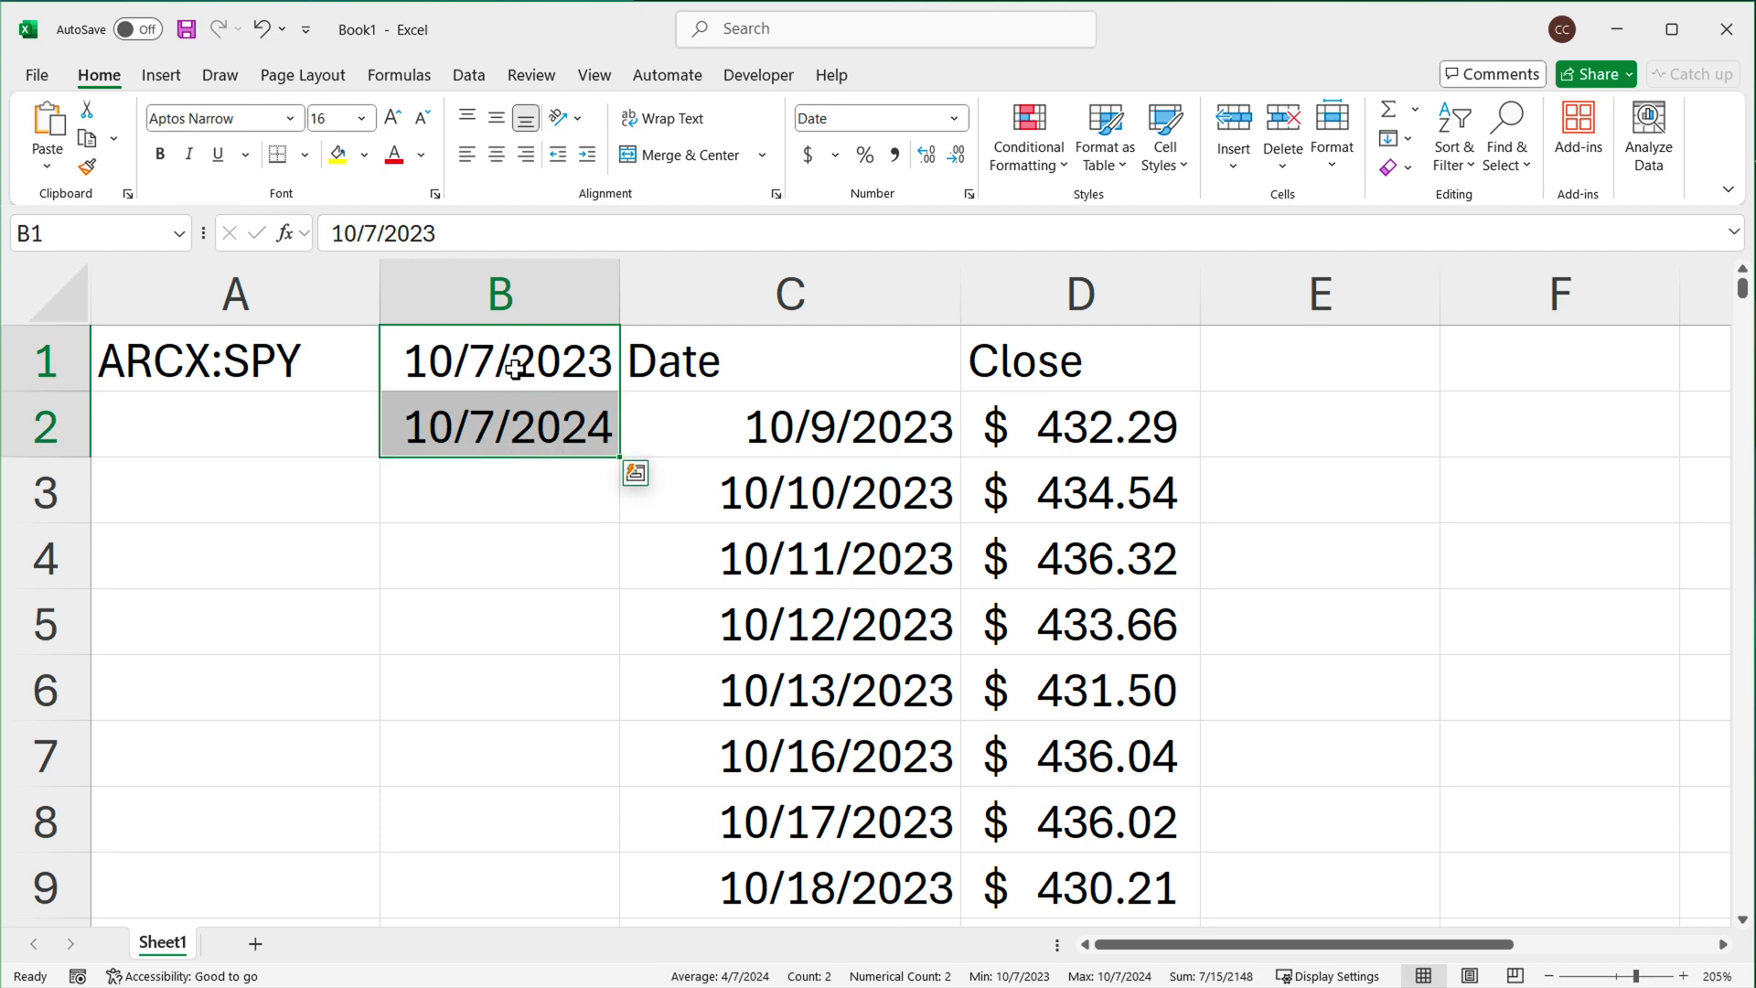
click(873, 441)
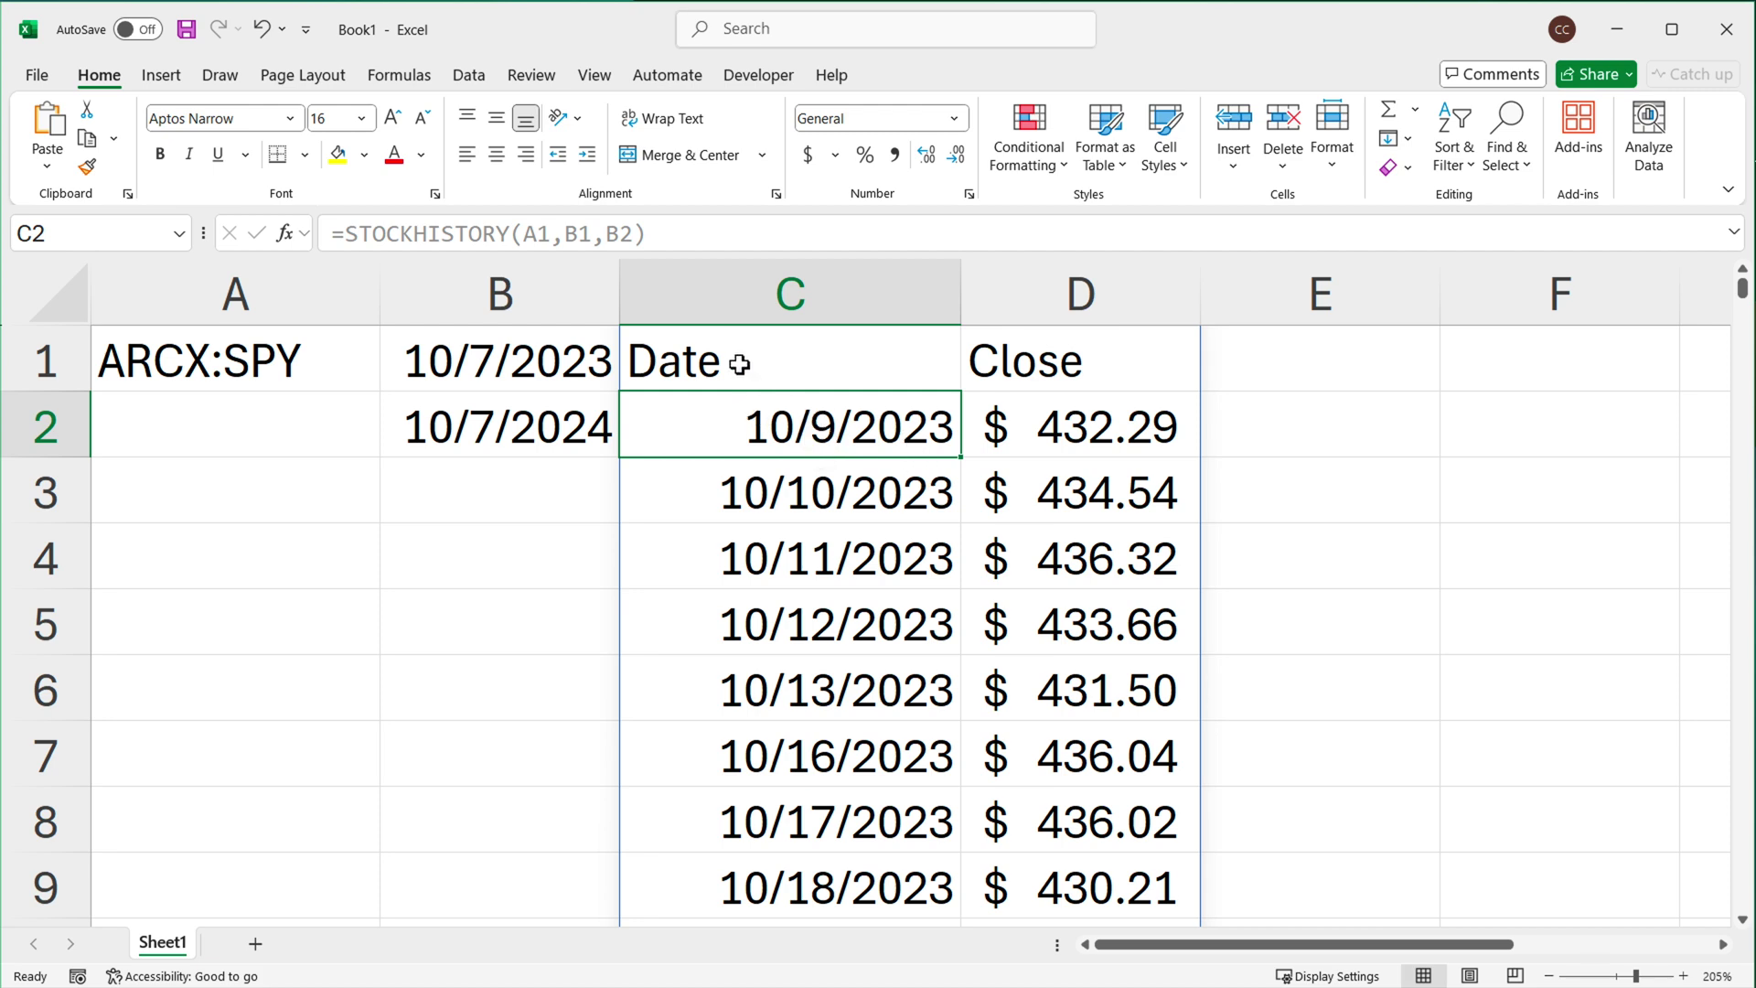
click(869, 494)
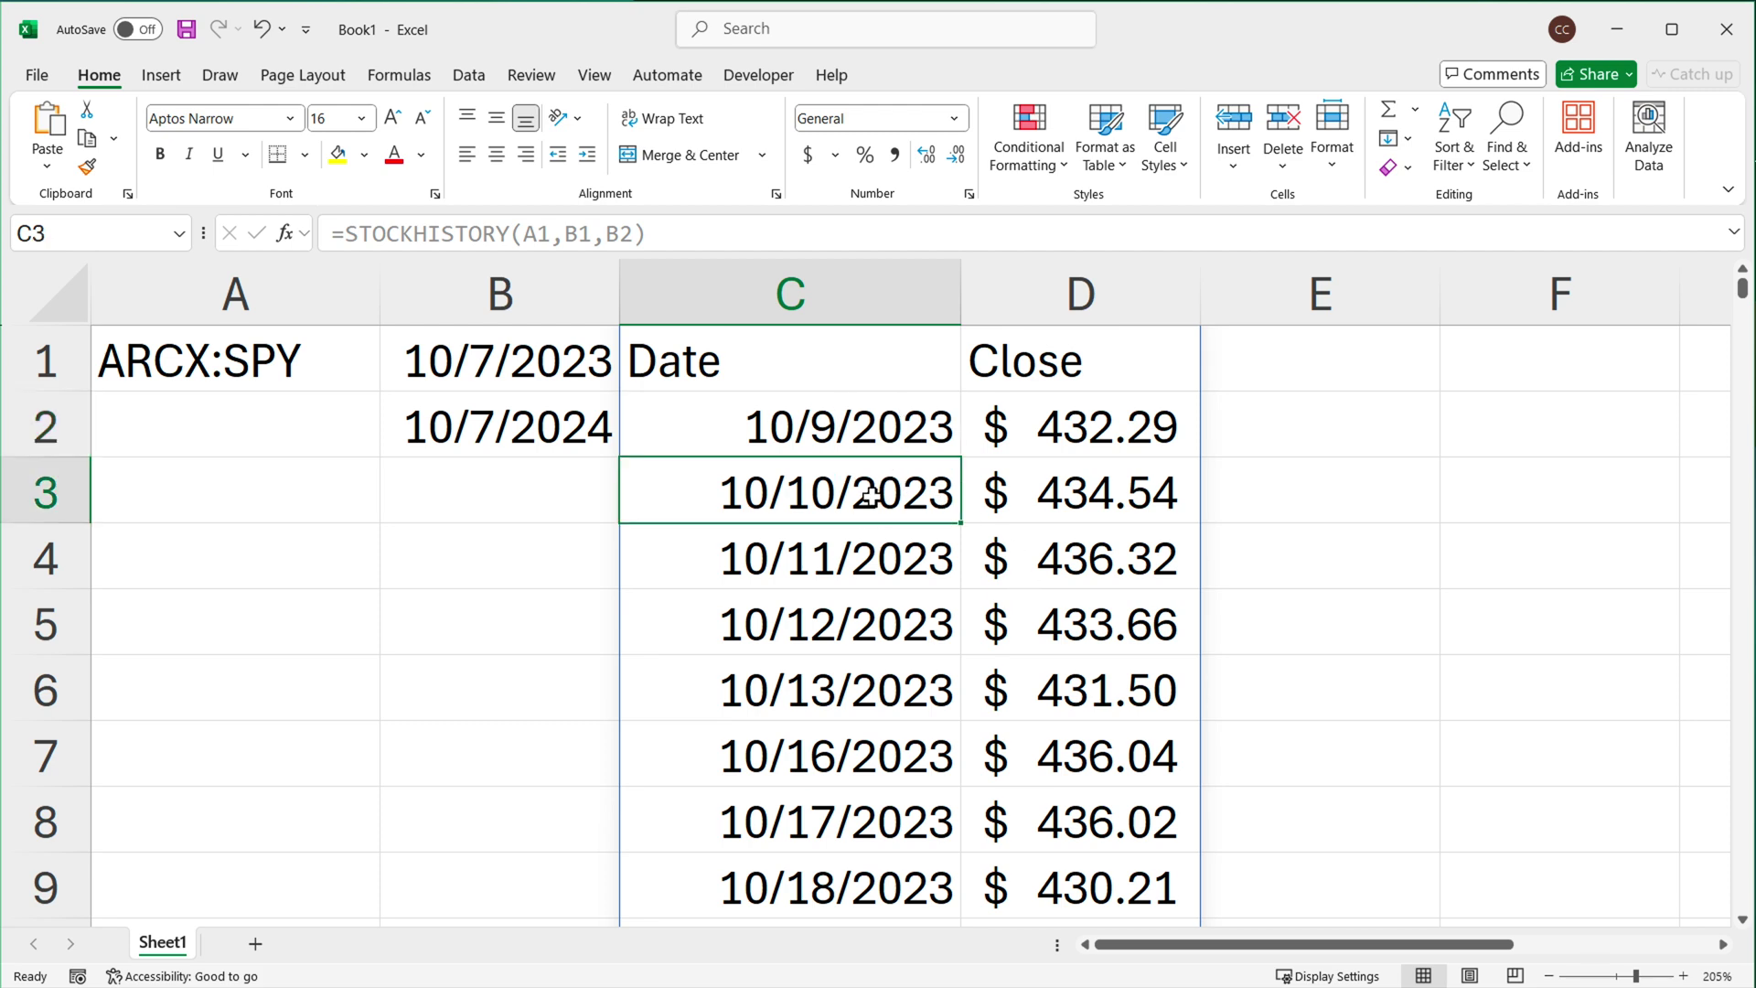
click(867, 576)
Add the weekly interval as the fourth argument in C1, making the formula =STOCKHISTORY(A1,B1,B2,1).
click(811, 372)
double_click(811, 372)
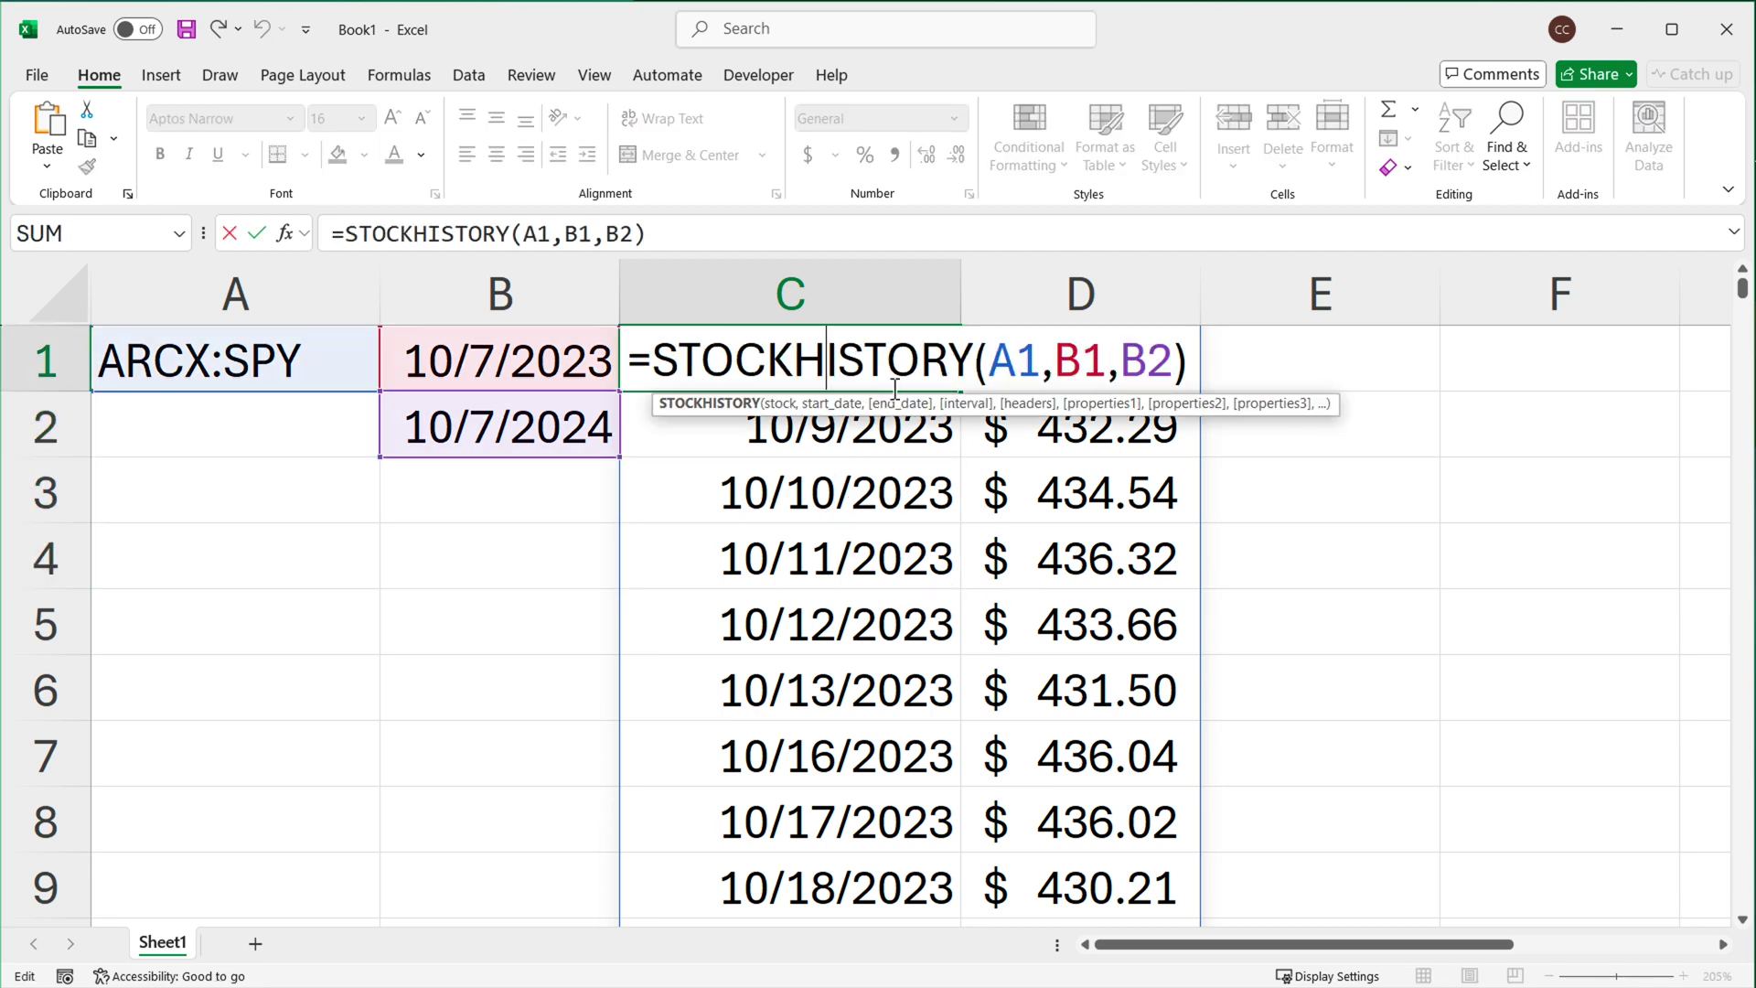
click(1181, 373)
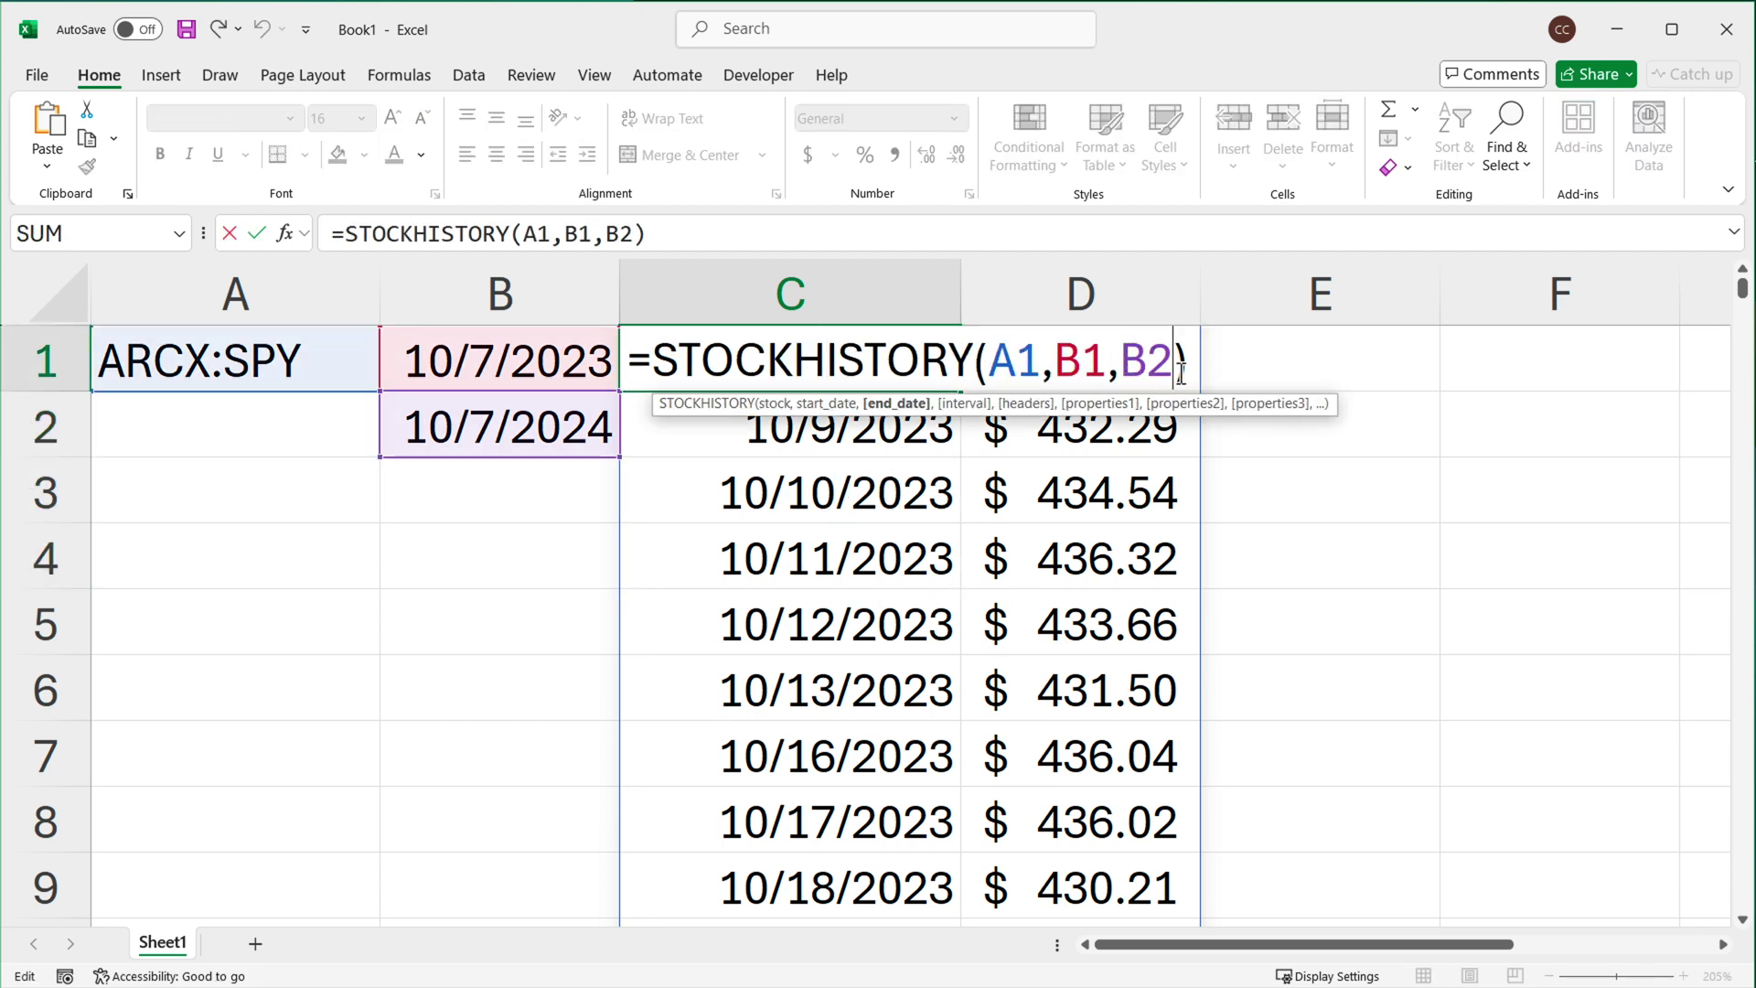
text(,)
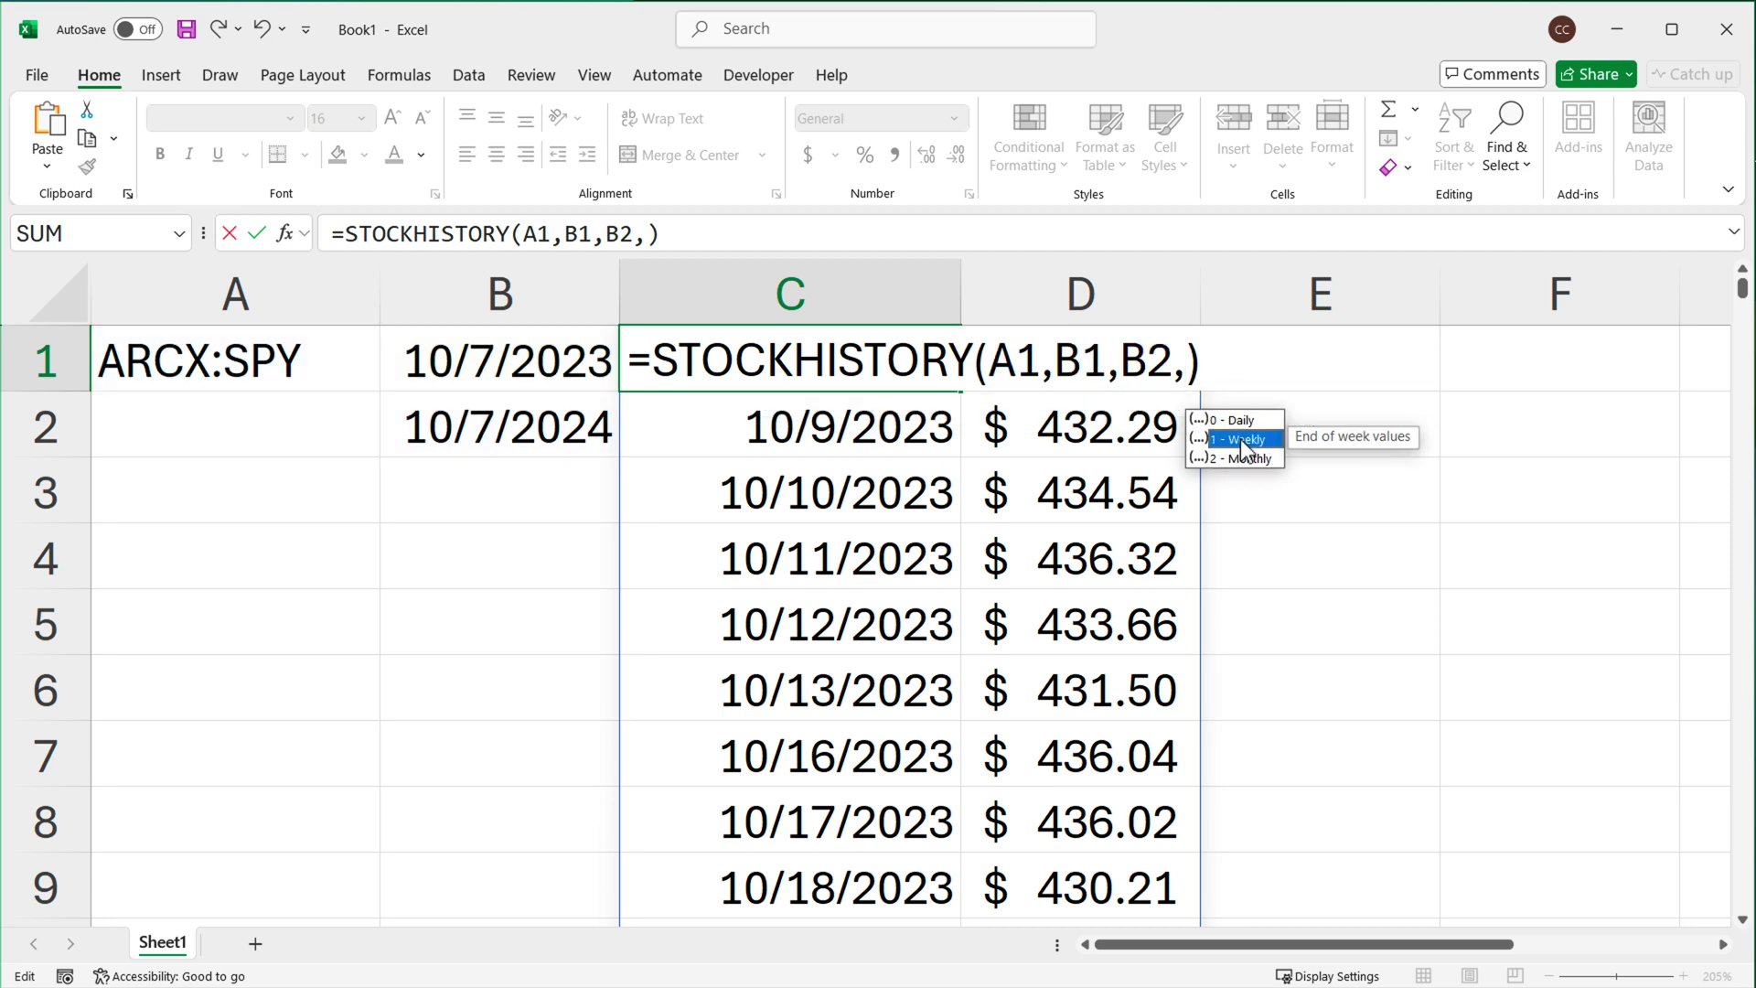
double_click(1244, 442)
key(Return)
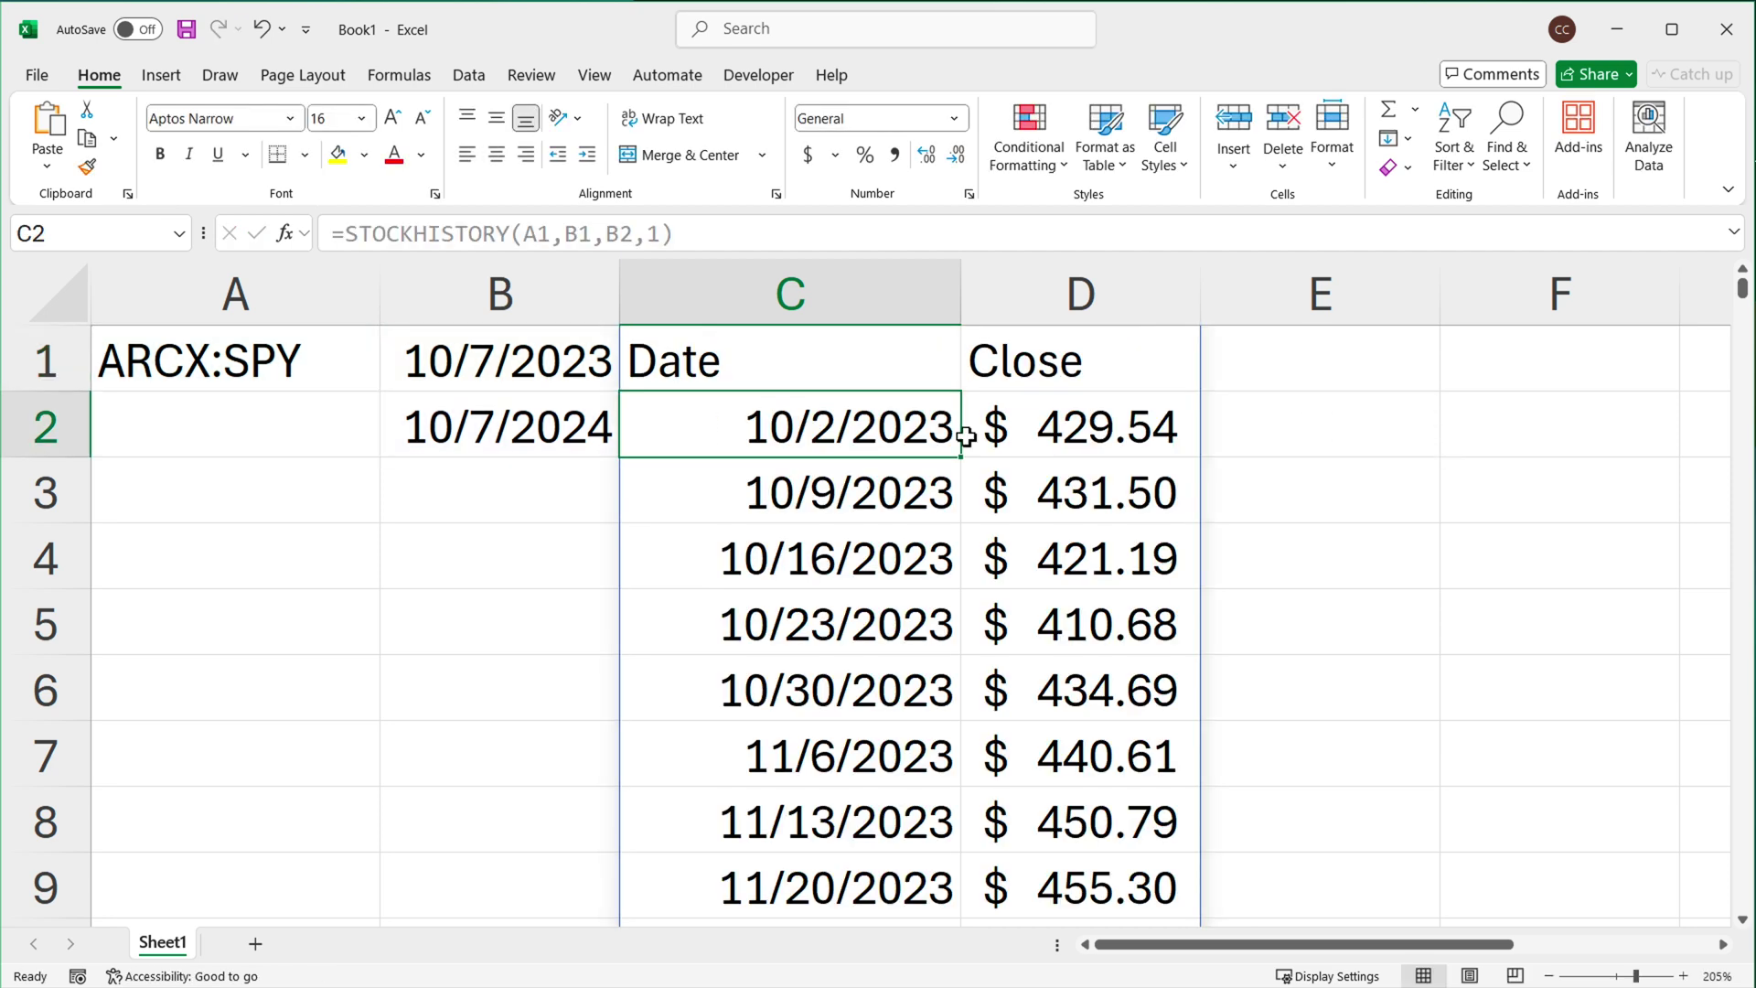
Change the interval argument in C1 to 2 - Monthly, making the formula =STOCKHISTORY(A1,B1,B2,2).
double_click(809, 348)
click(1232, 367)
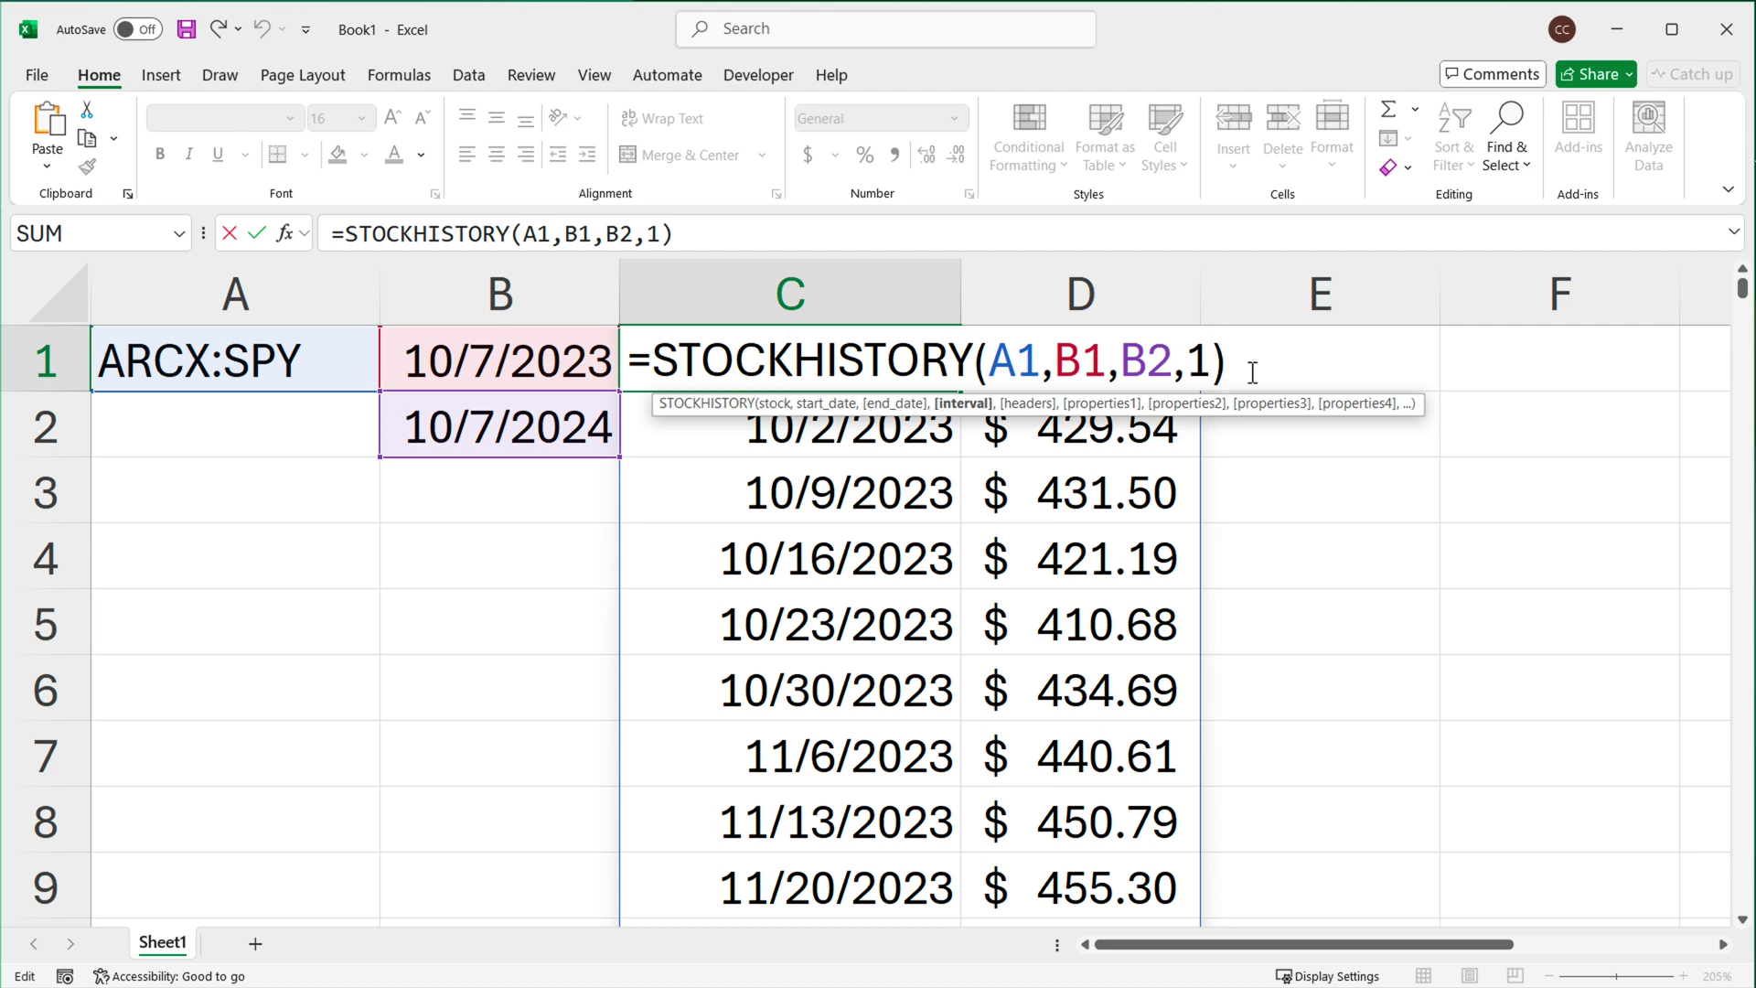
key(BackSpace)
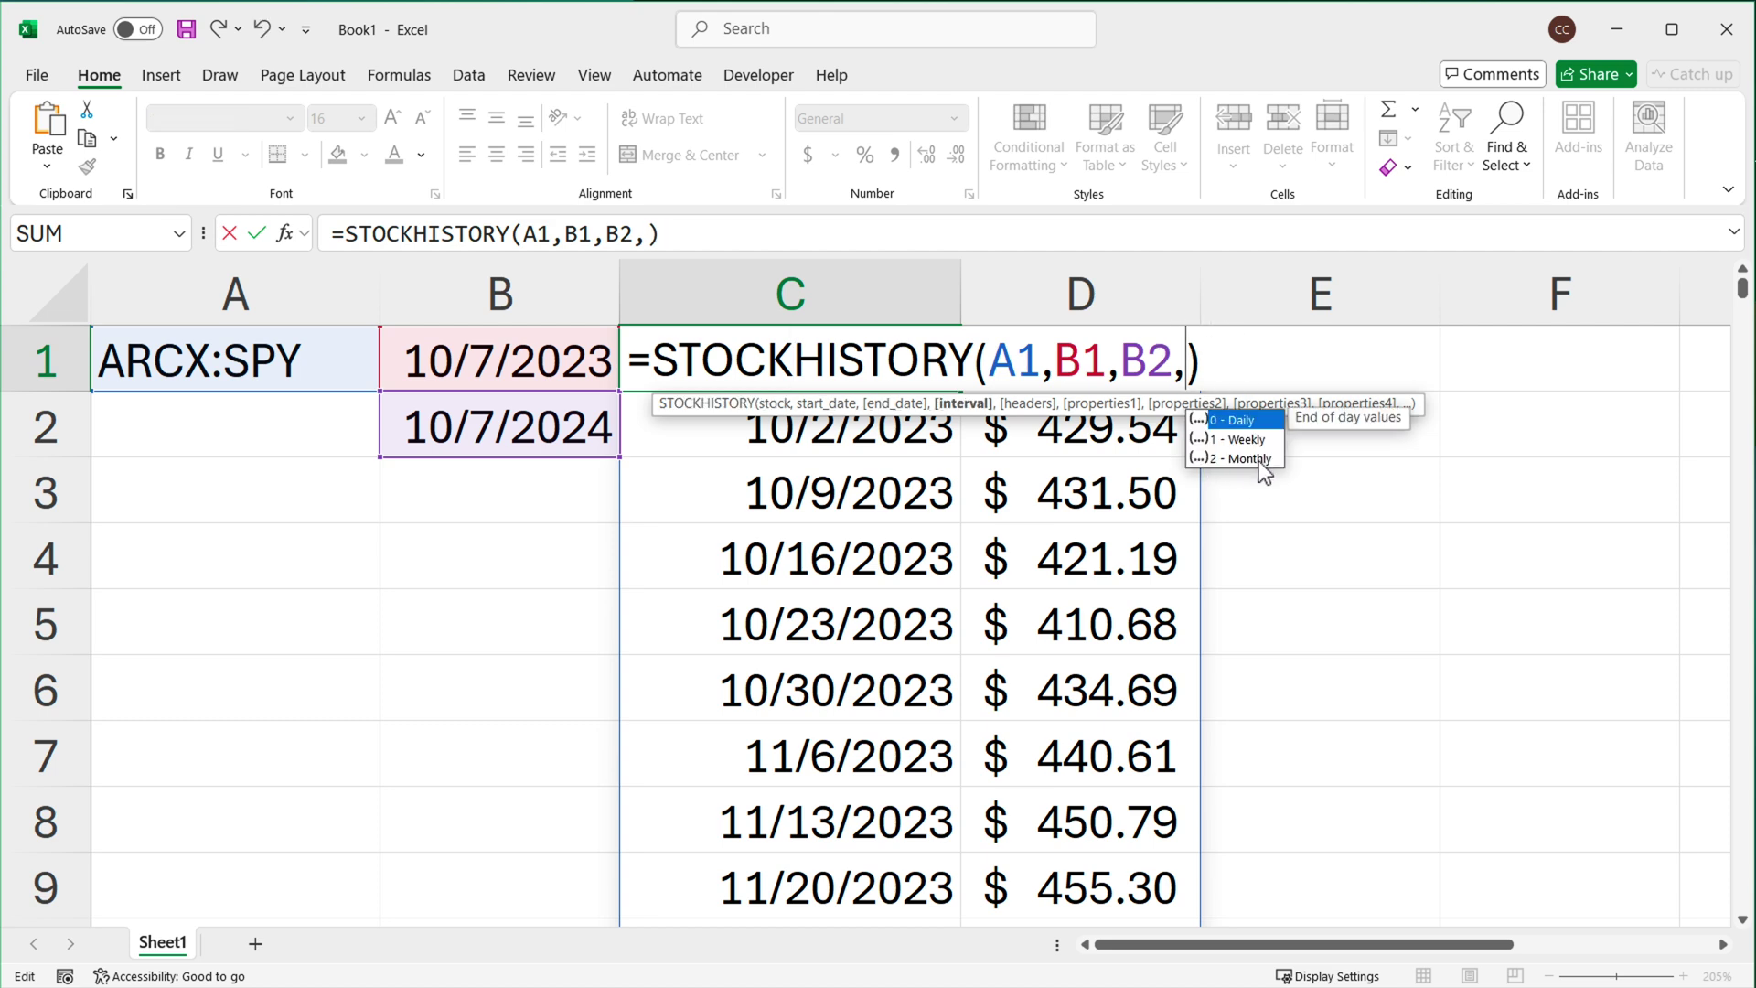
double_click(1243, 459)
key(Return)
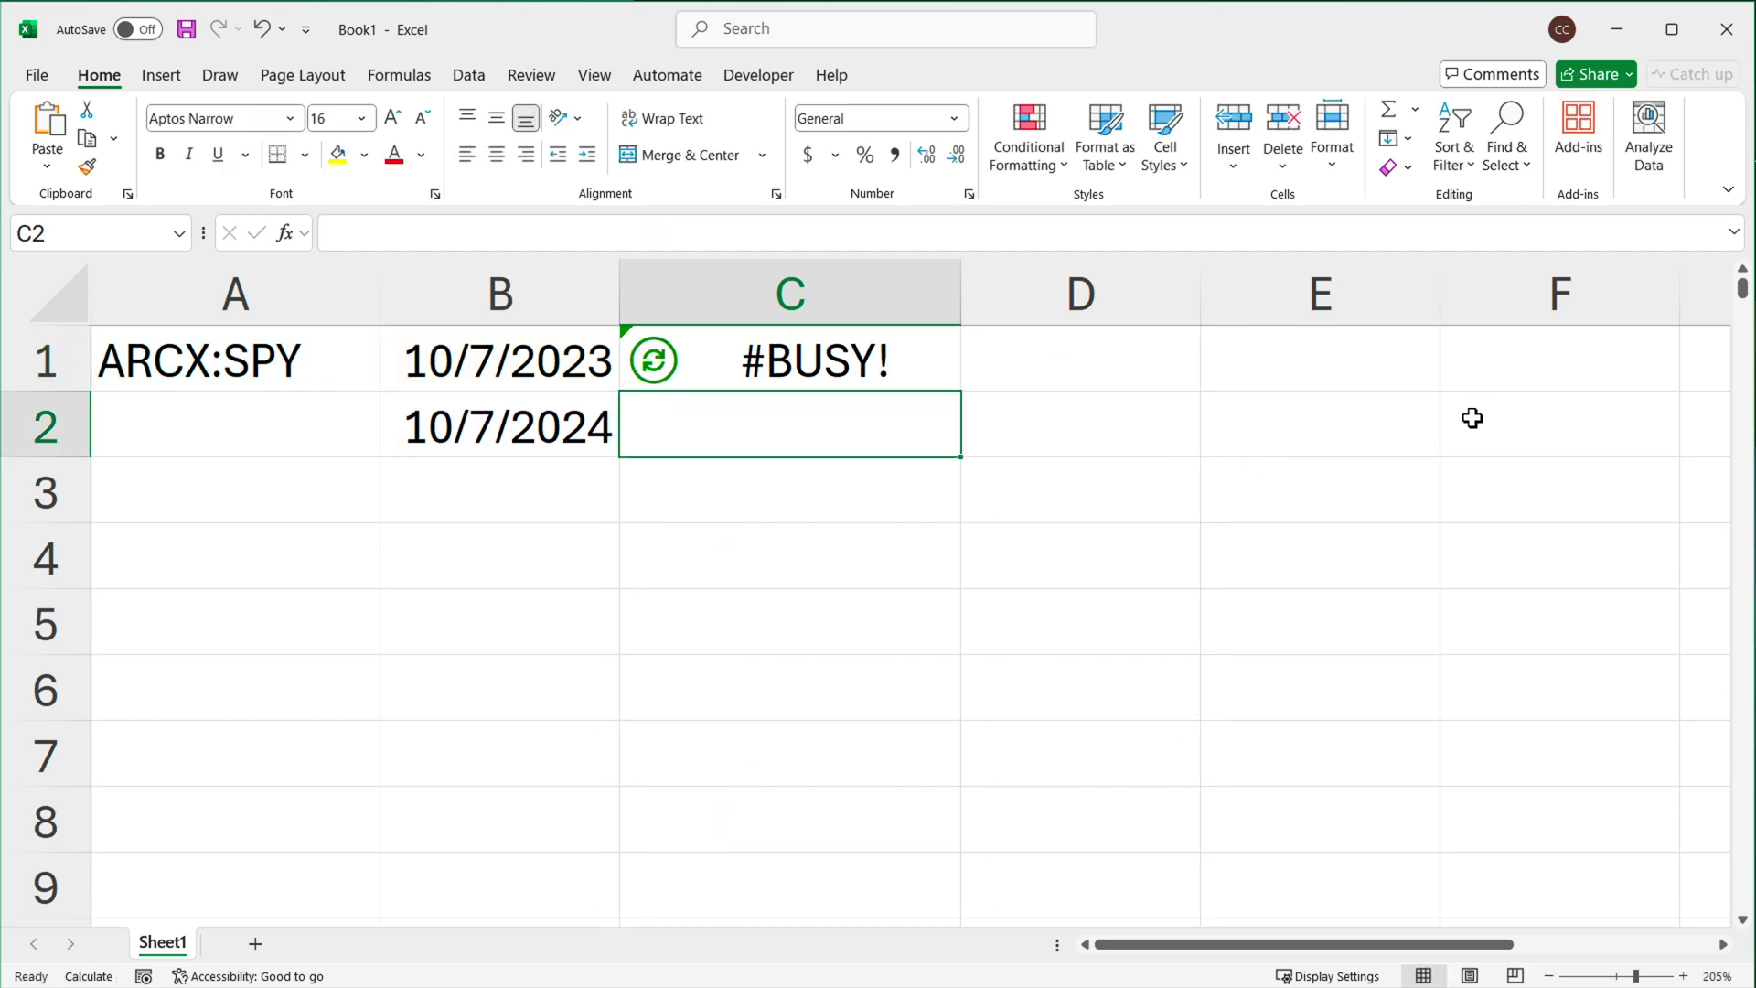
Examine the monthly dates and closing prices in columns C and D, and compare the first returned date with the start date in B1.
click(852, 445)
drag(852, 446, 1079, 430)
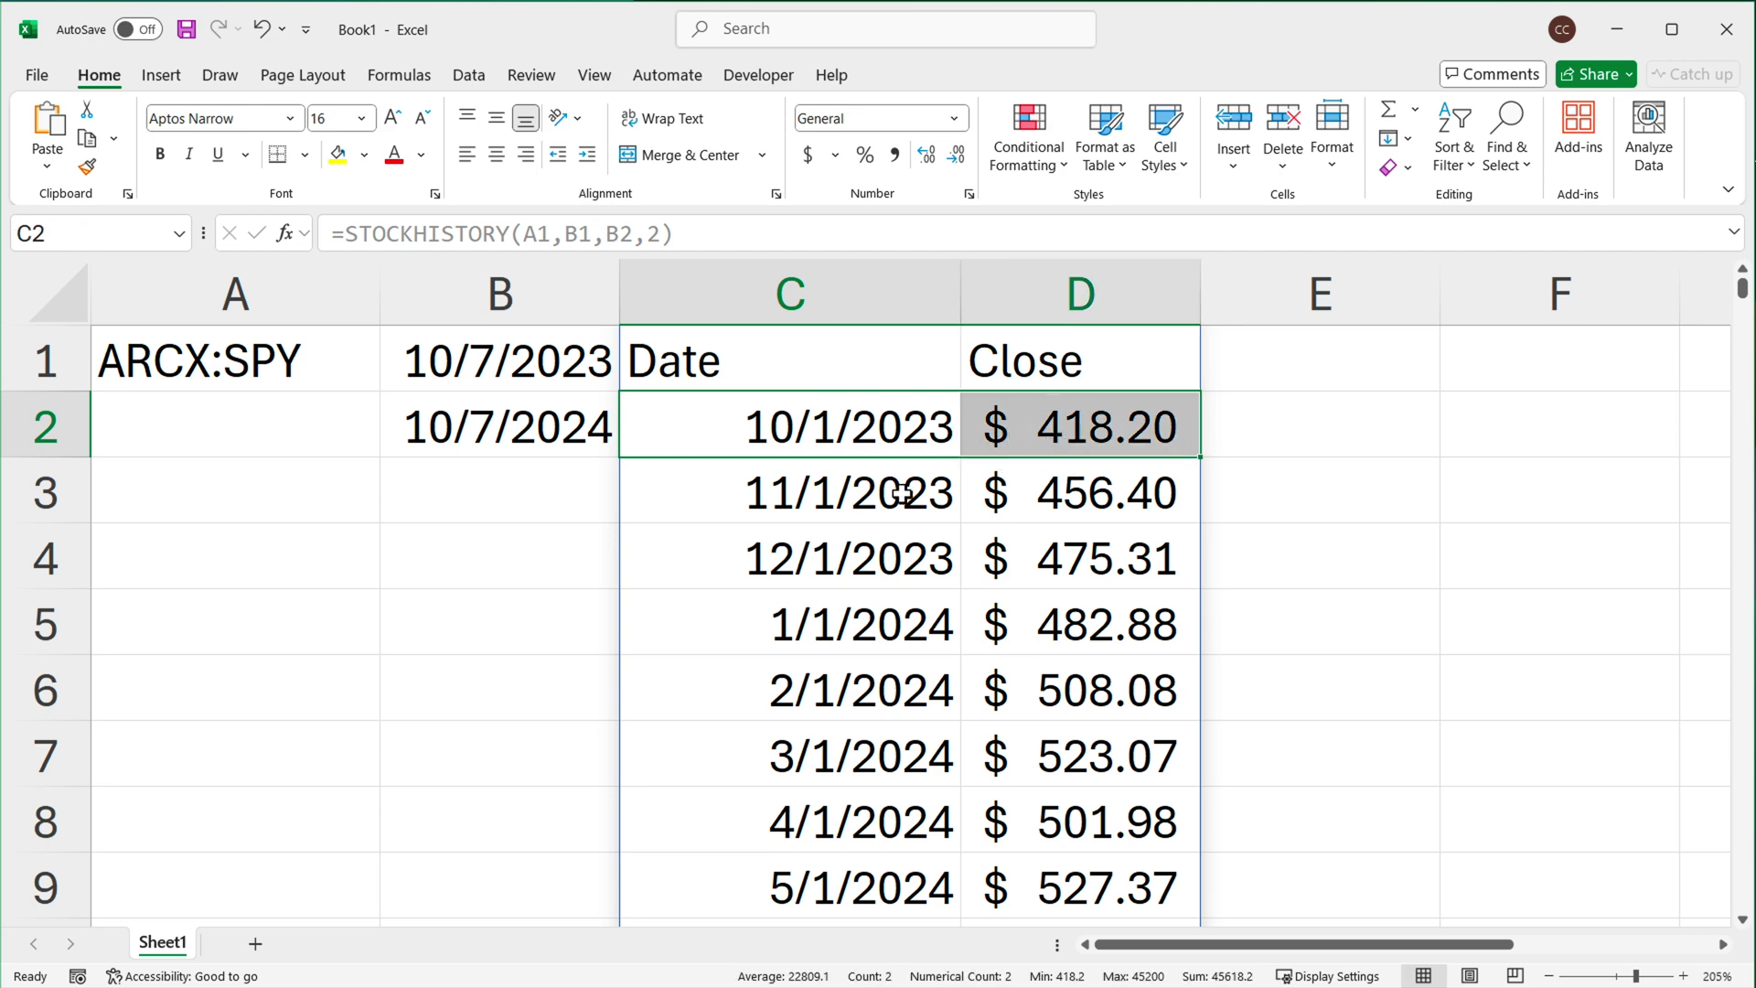
drag(851, 494, 1052, 494)
drag(868, 559, 1137, 568)
click(1086, 651)
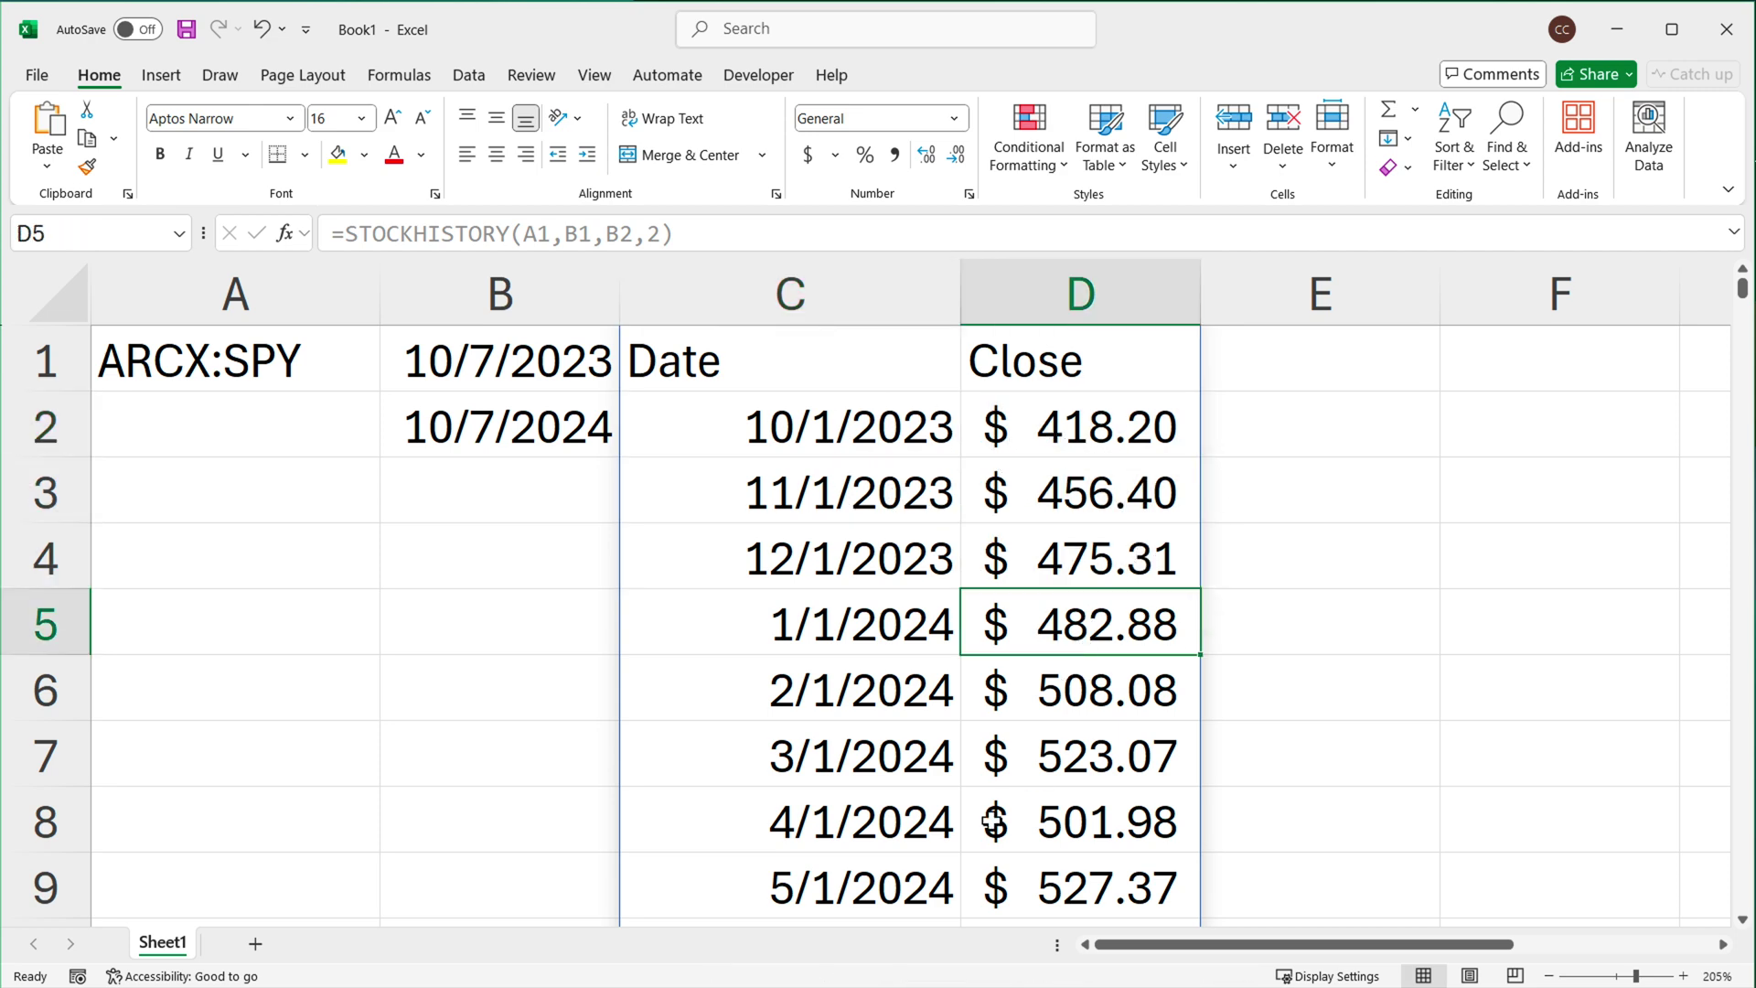
key(Left)
key(ctrl+Up)
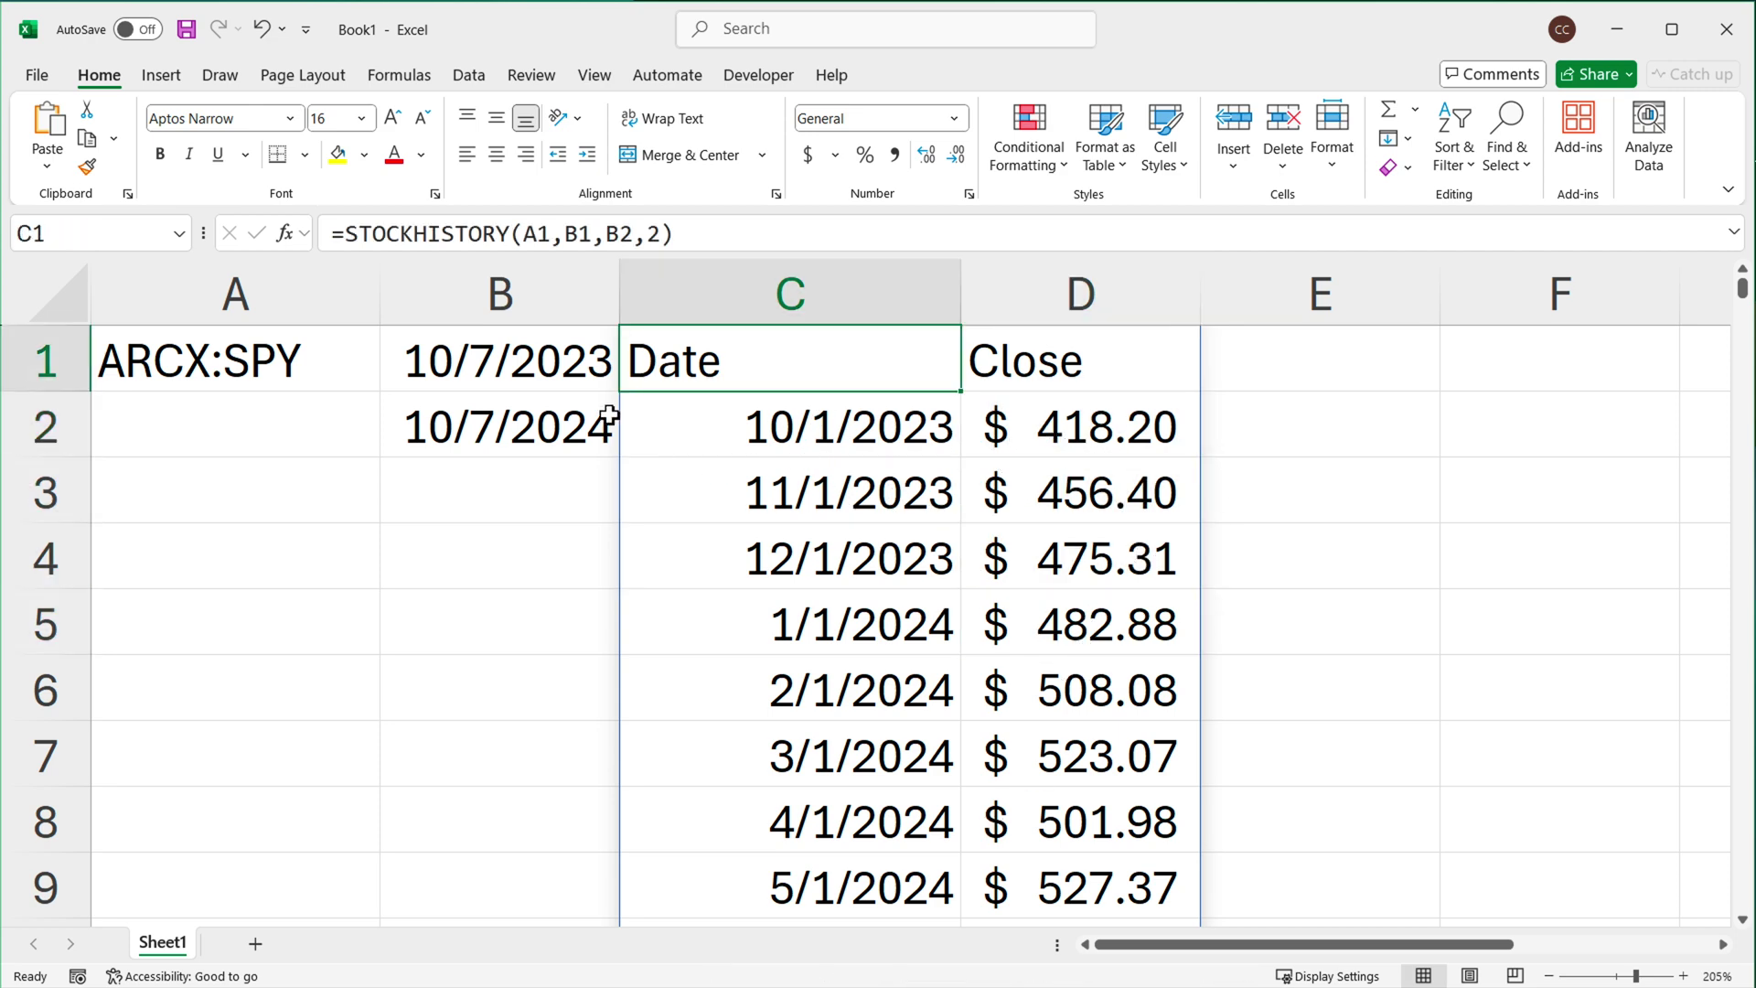
click(807, 439)
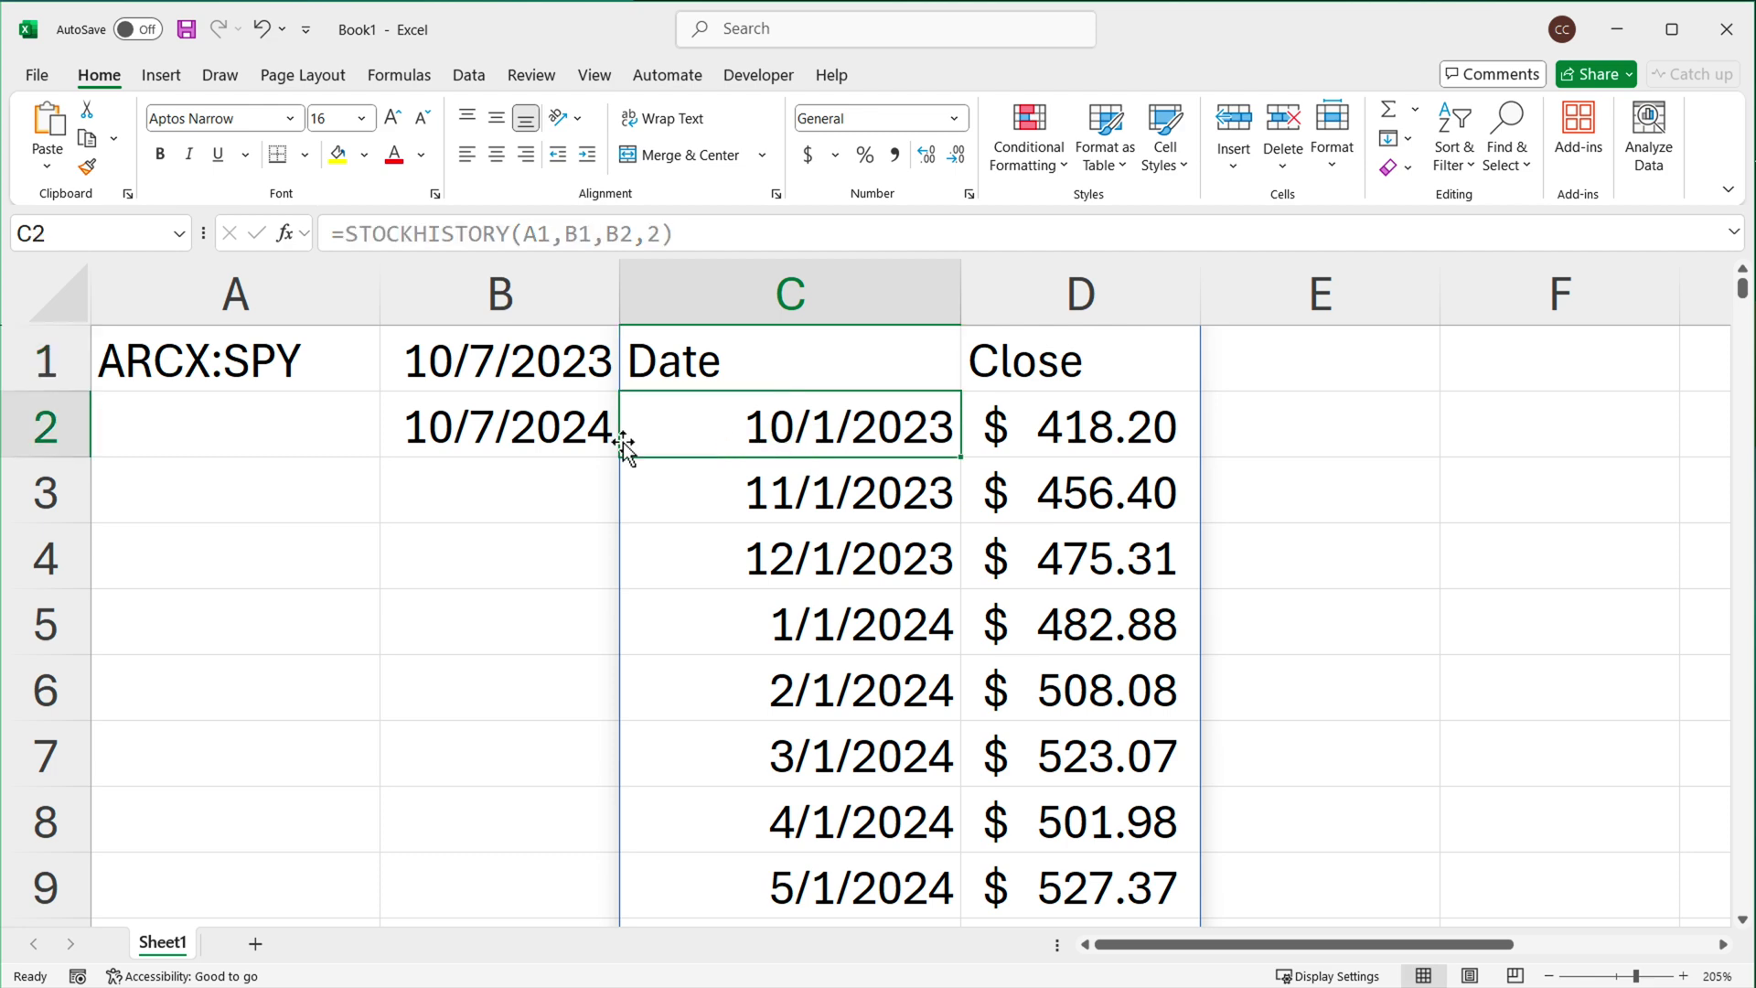
click(503, 368)
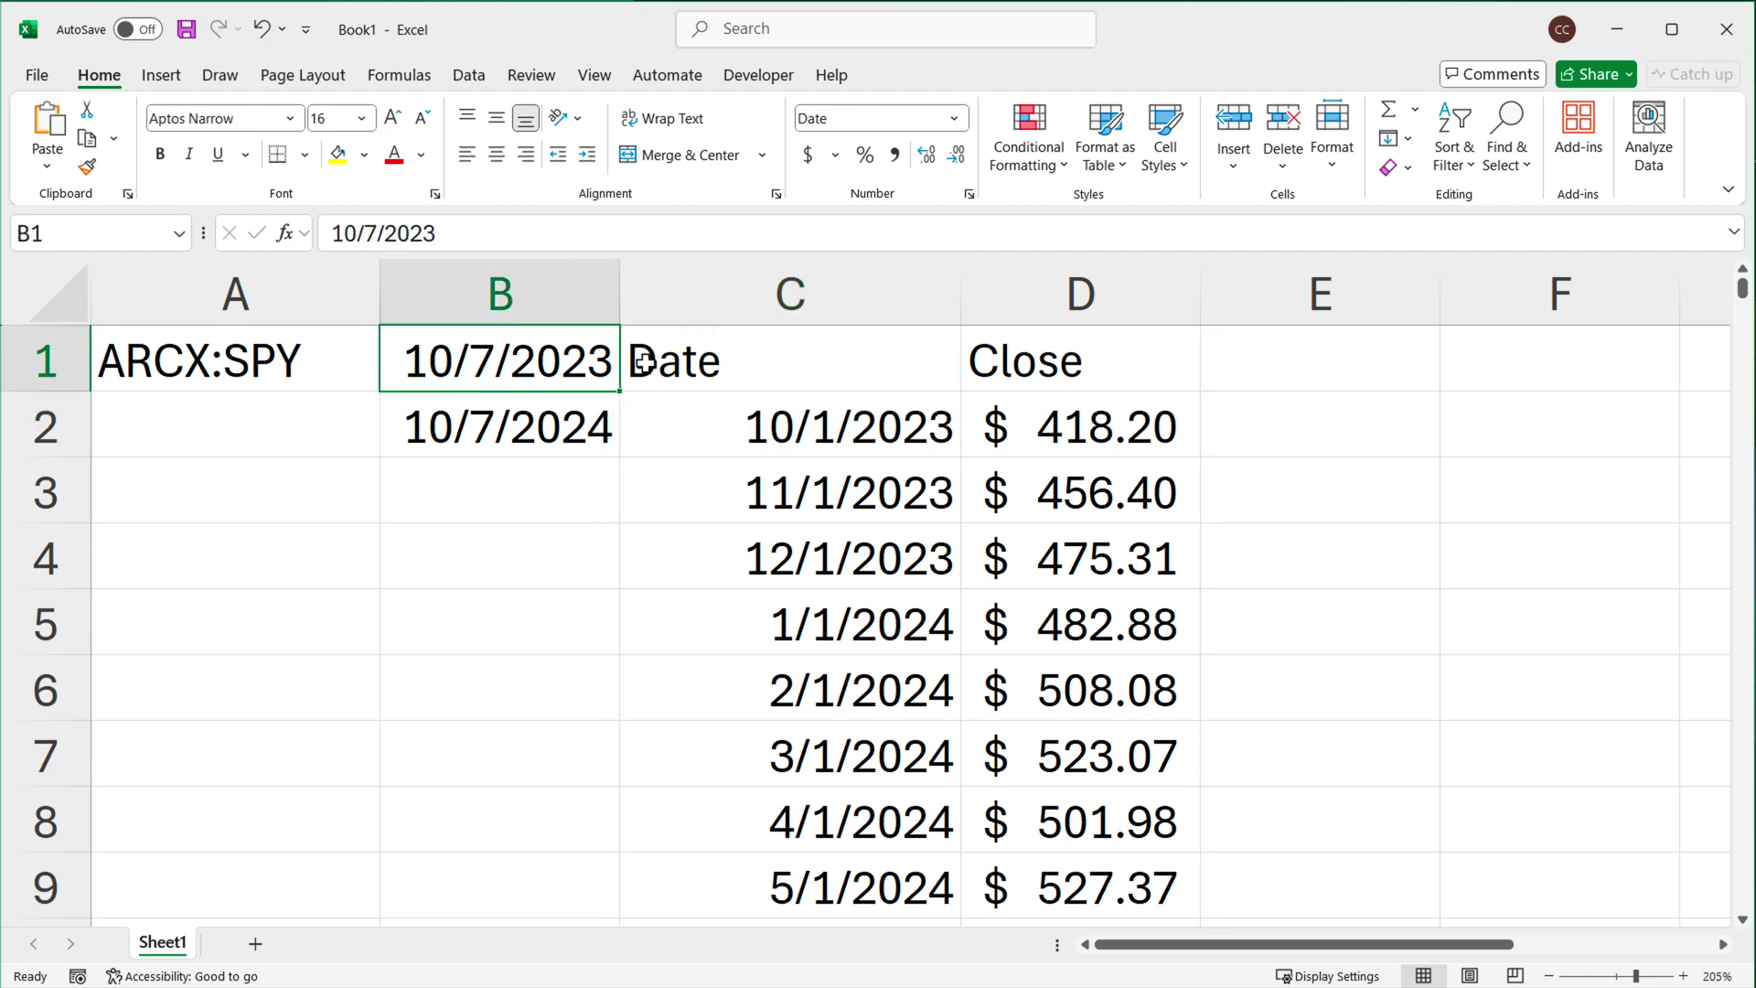
double_click(803, 363)
click(1225, 363)
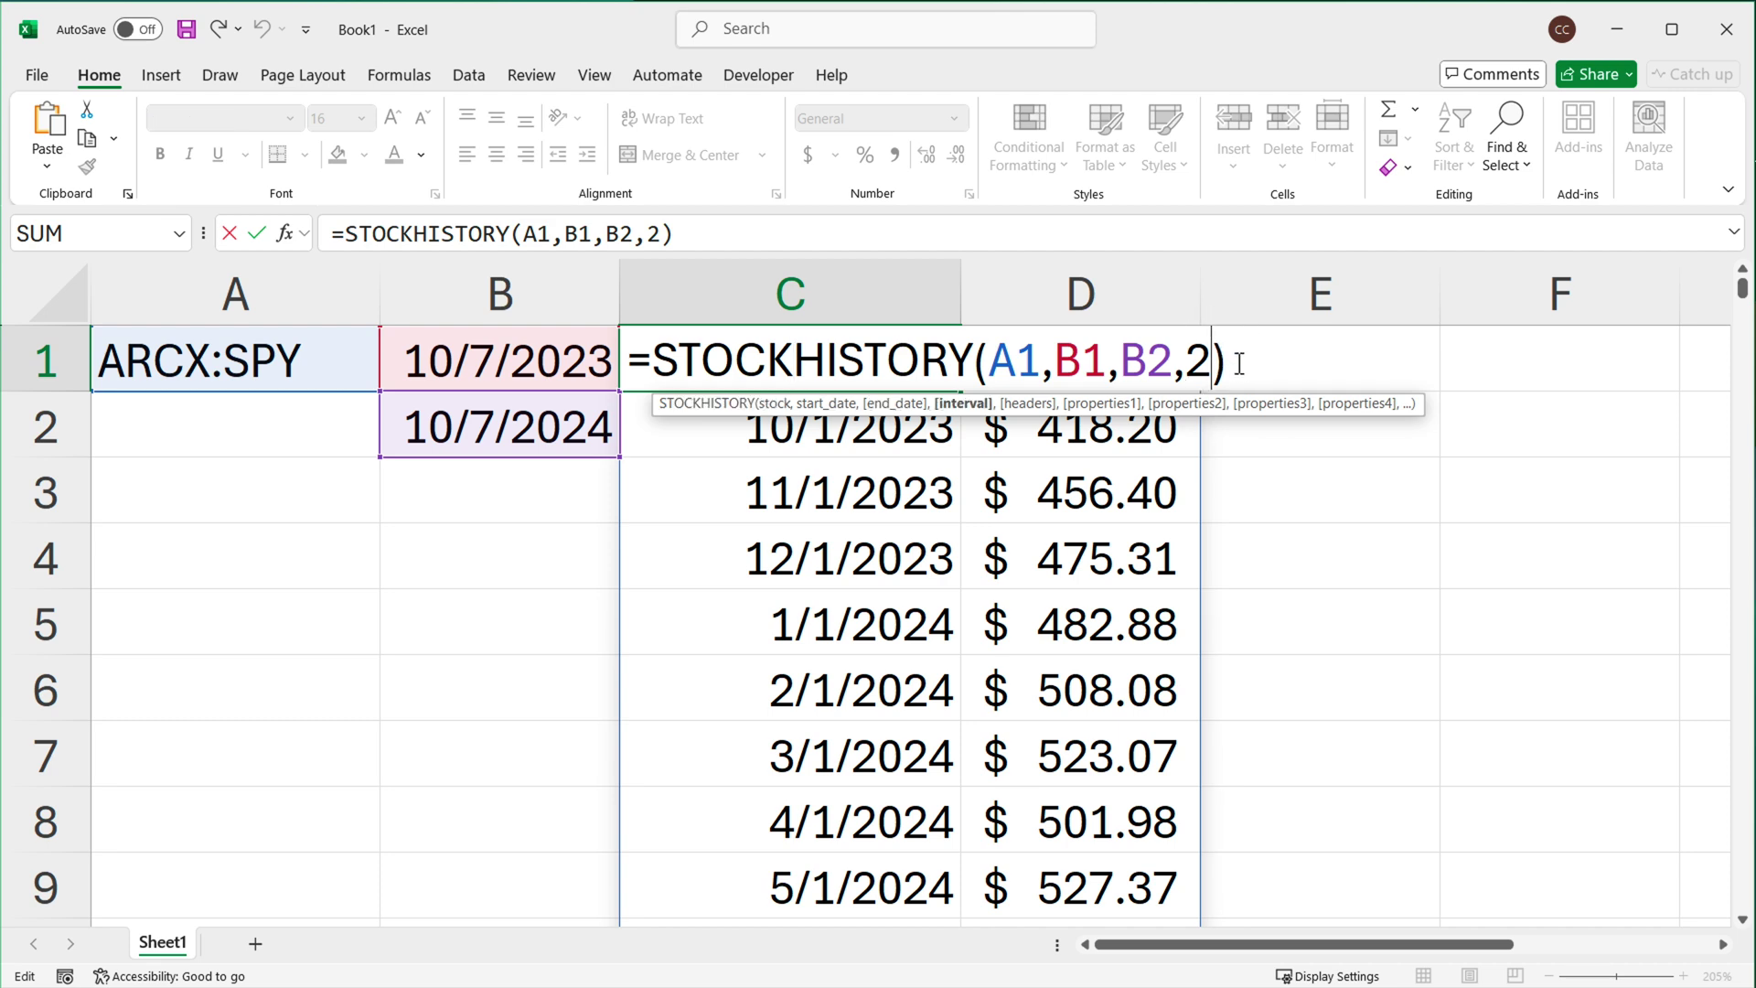
text(,)
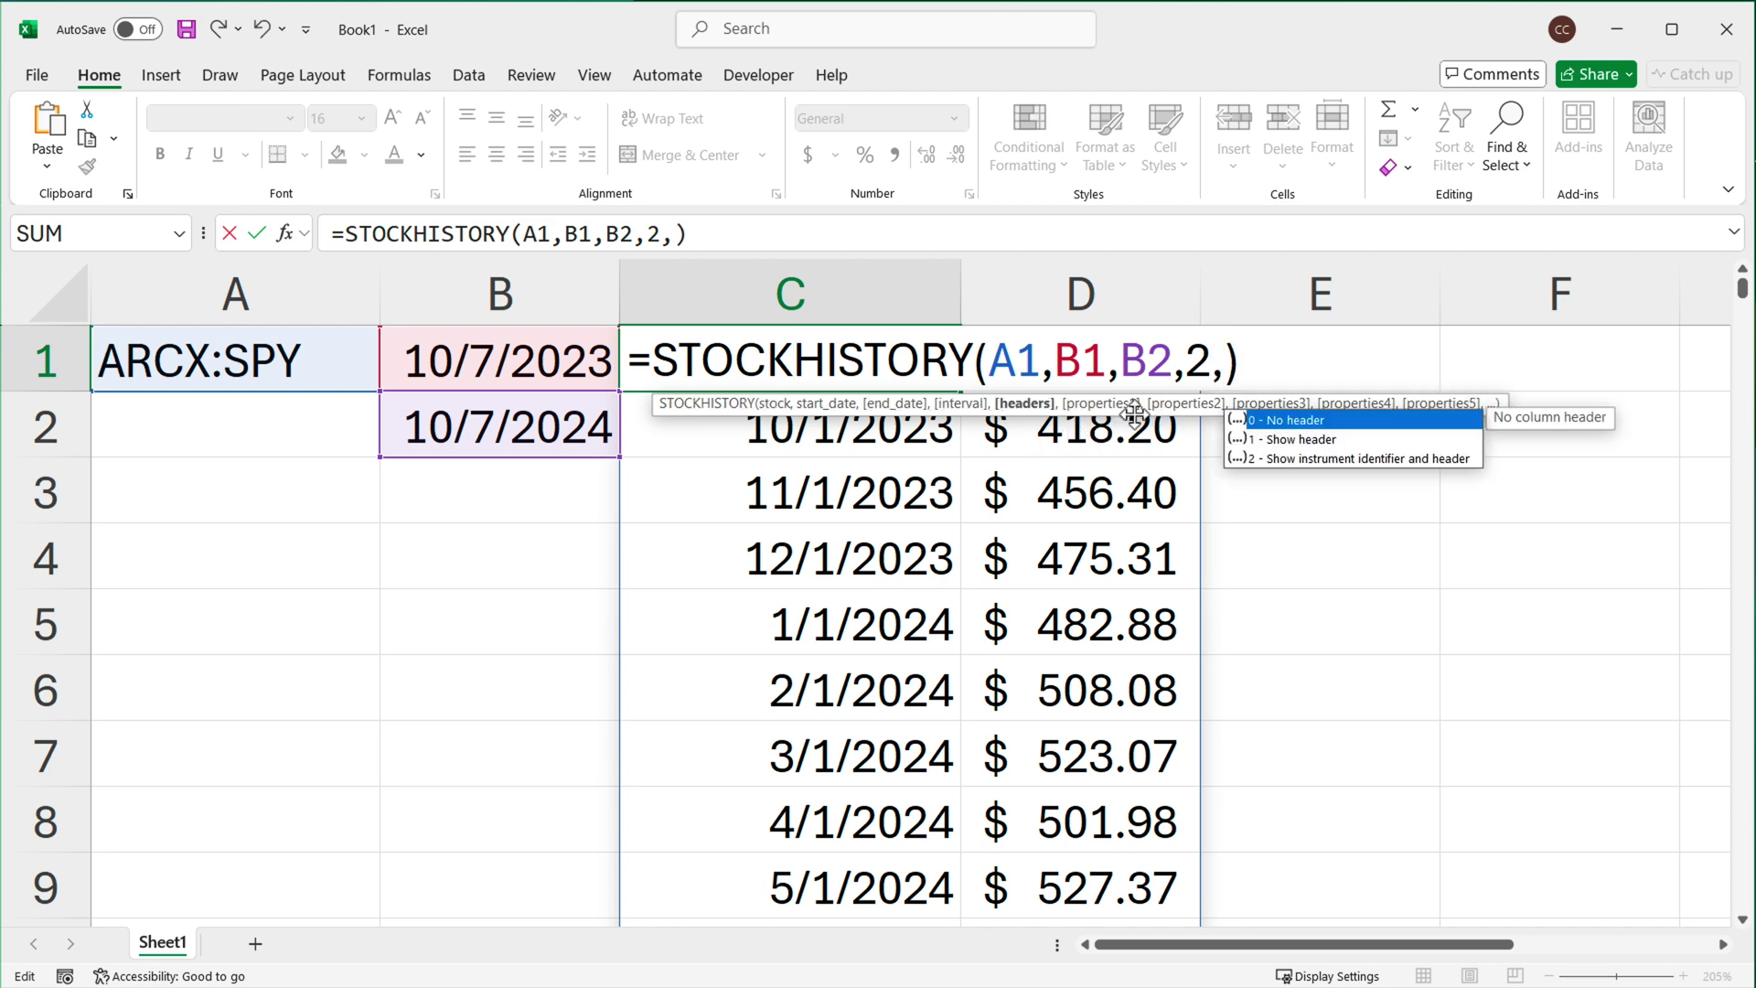
key(BackSpace)
key(Return)
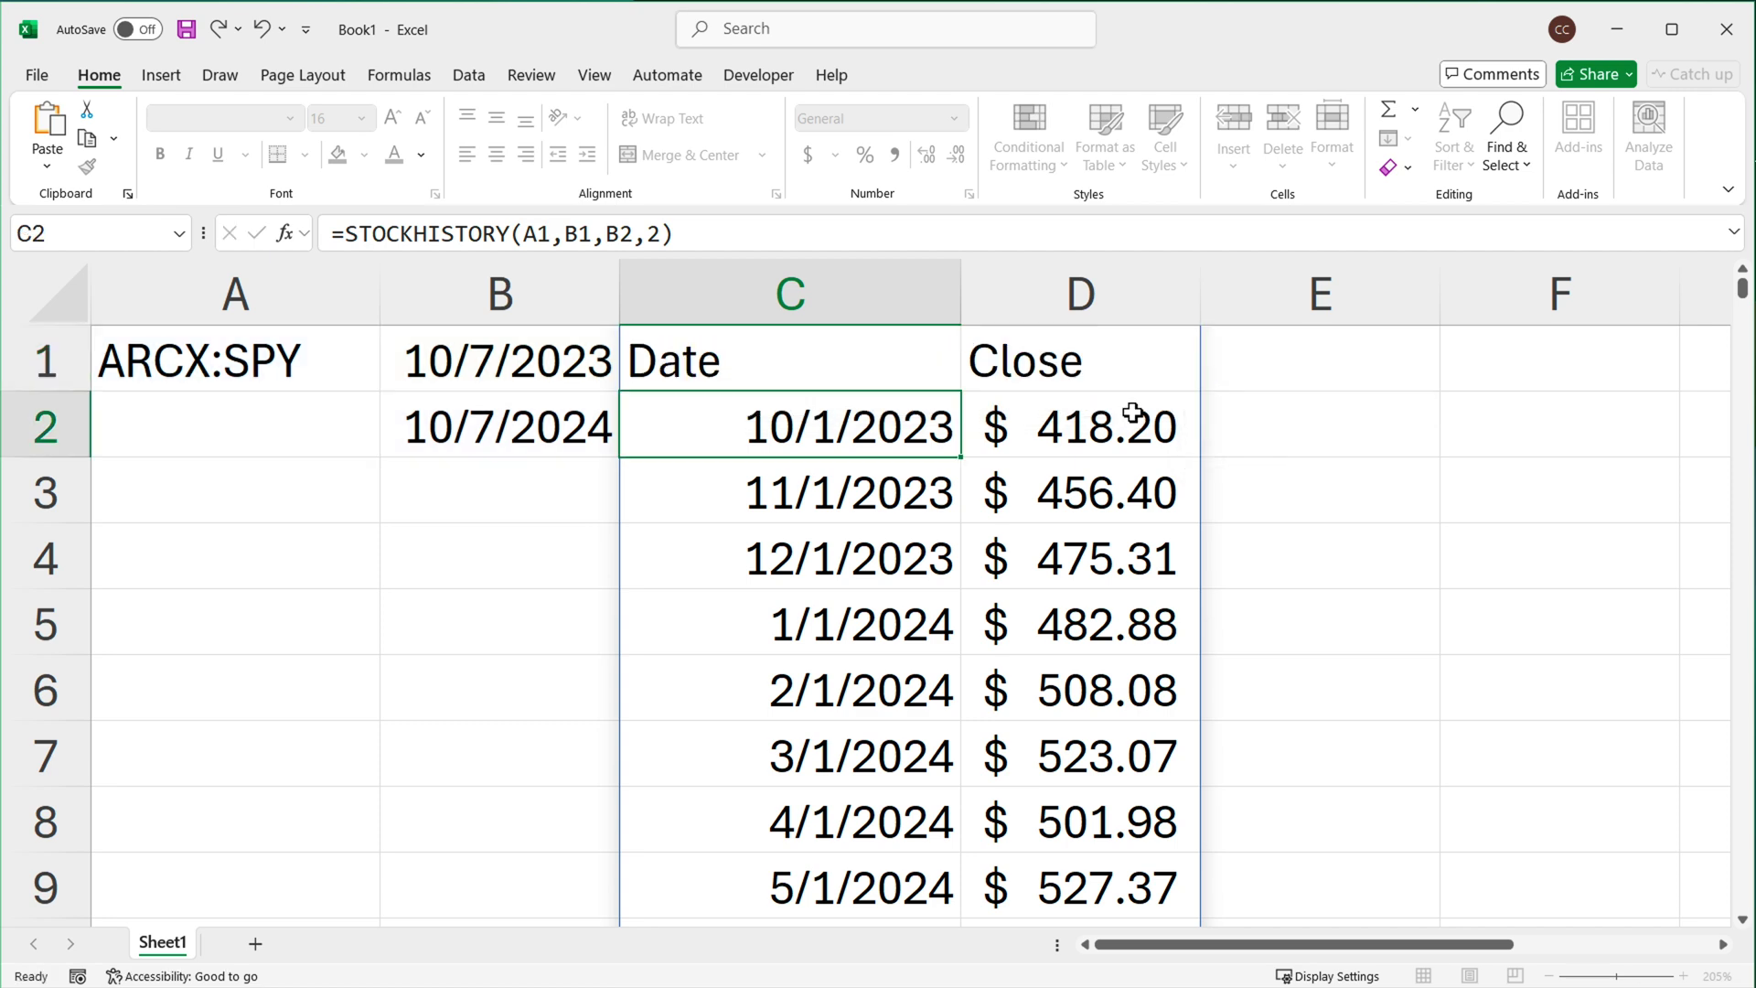
Turn off the Date and Close headers with headers argument 0, making the C1 formula =STOCKHISTORY(A1,B1,B2,2,0).
click(763, 360)
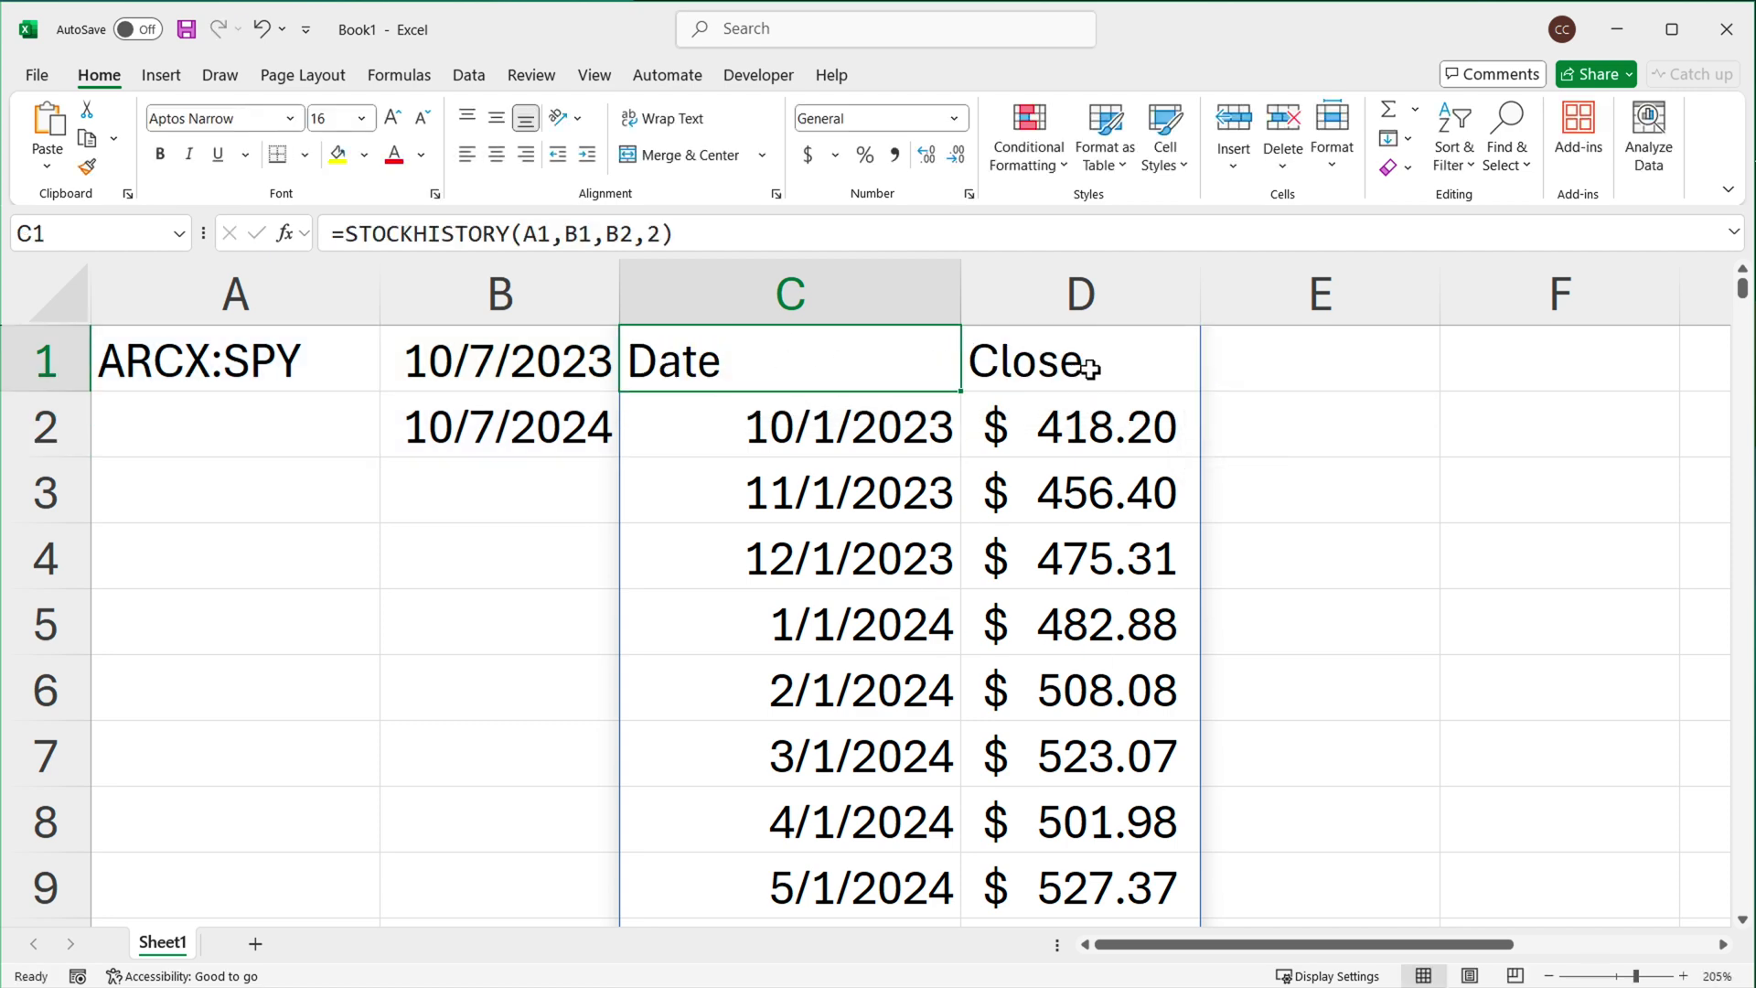
click(996, 361)
double_click(836, 366)
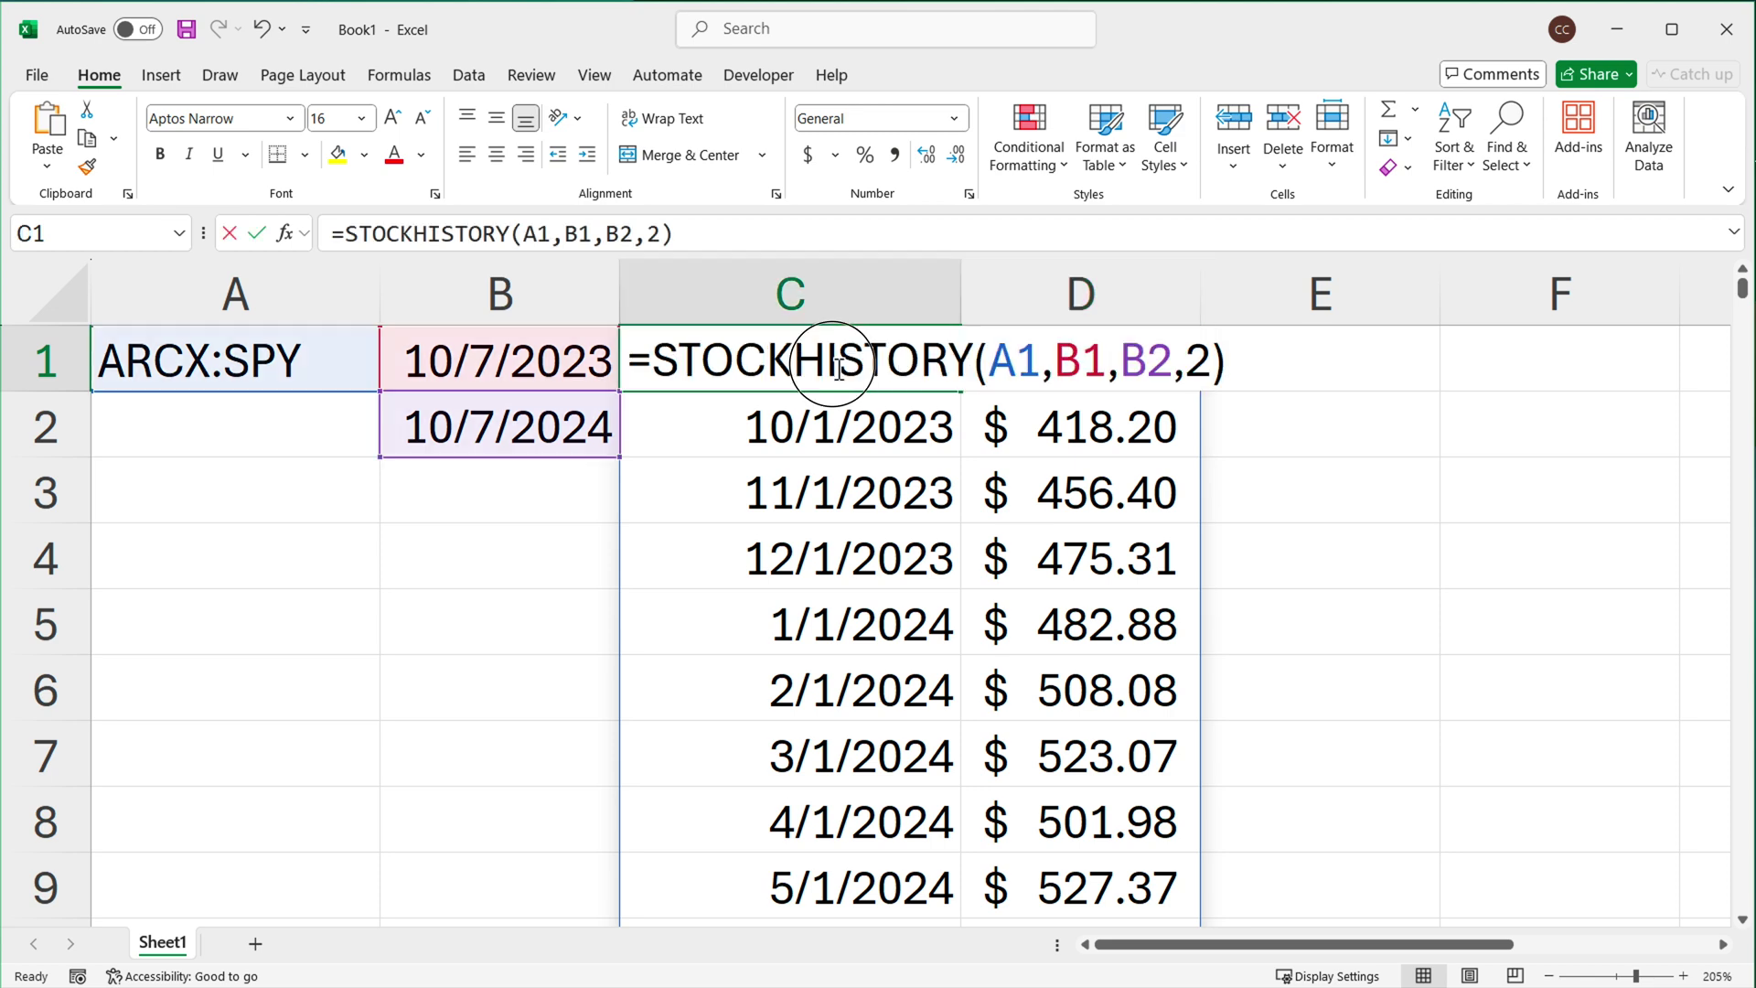
click(1205, 366)
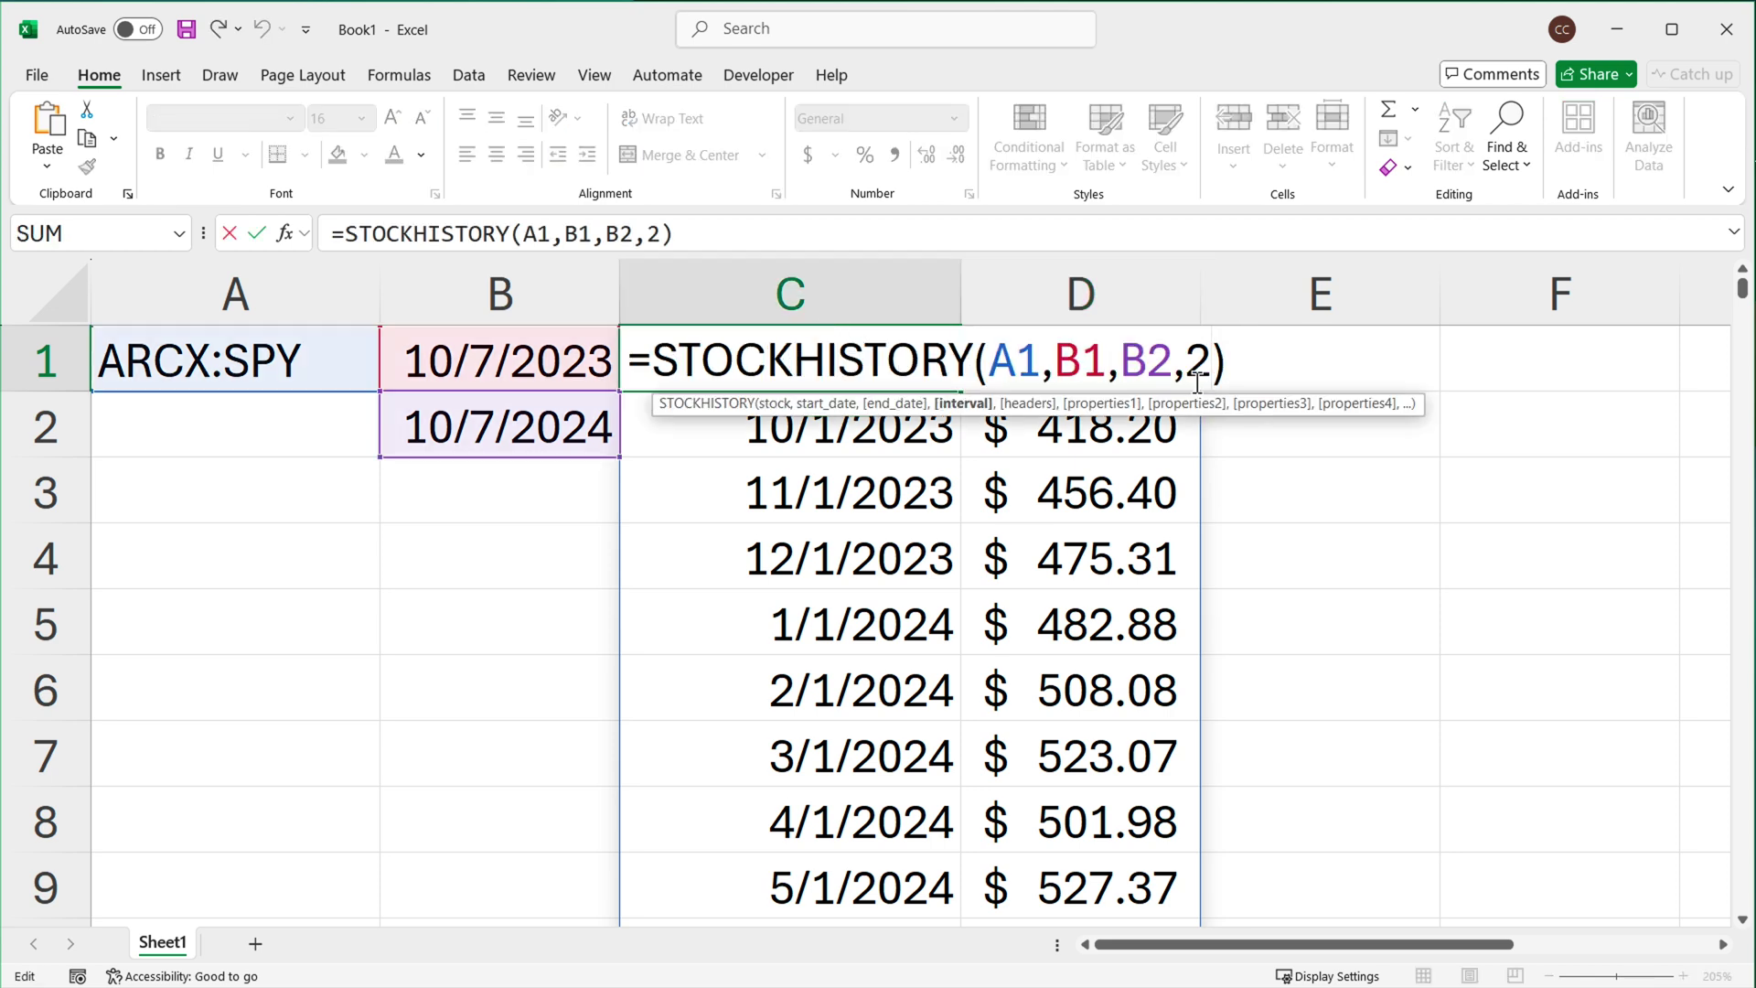
text(,)
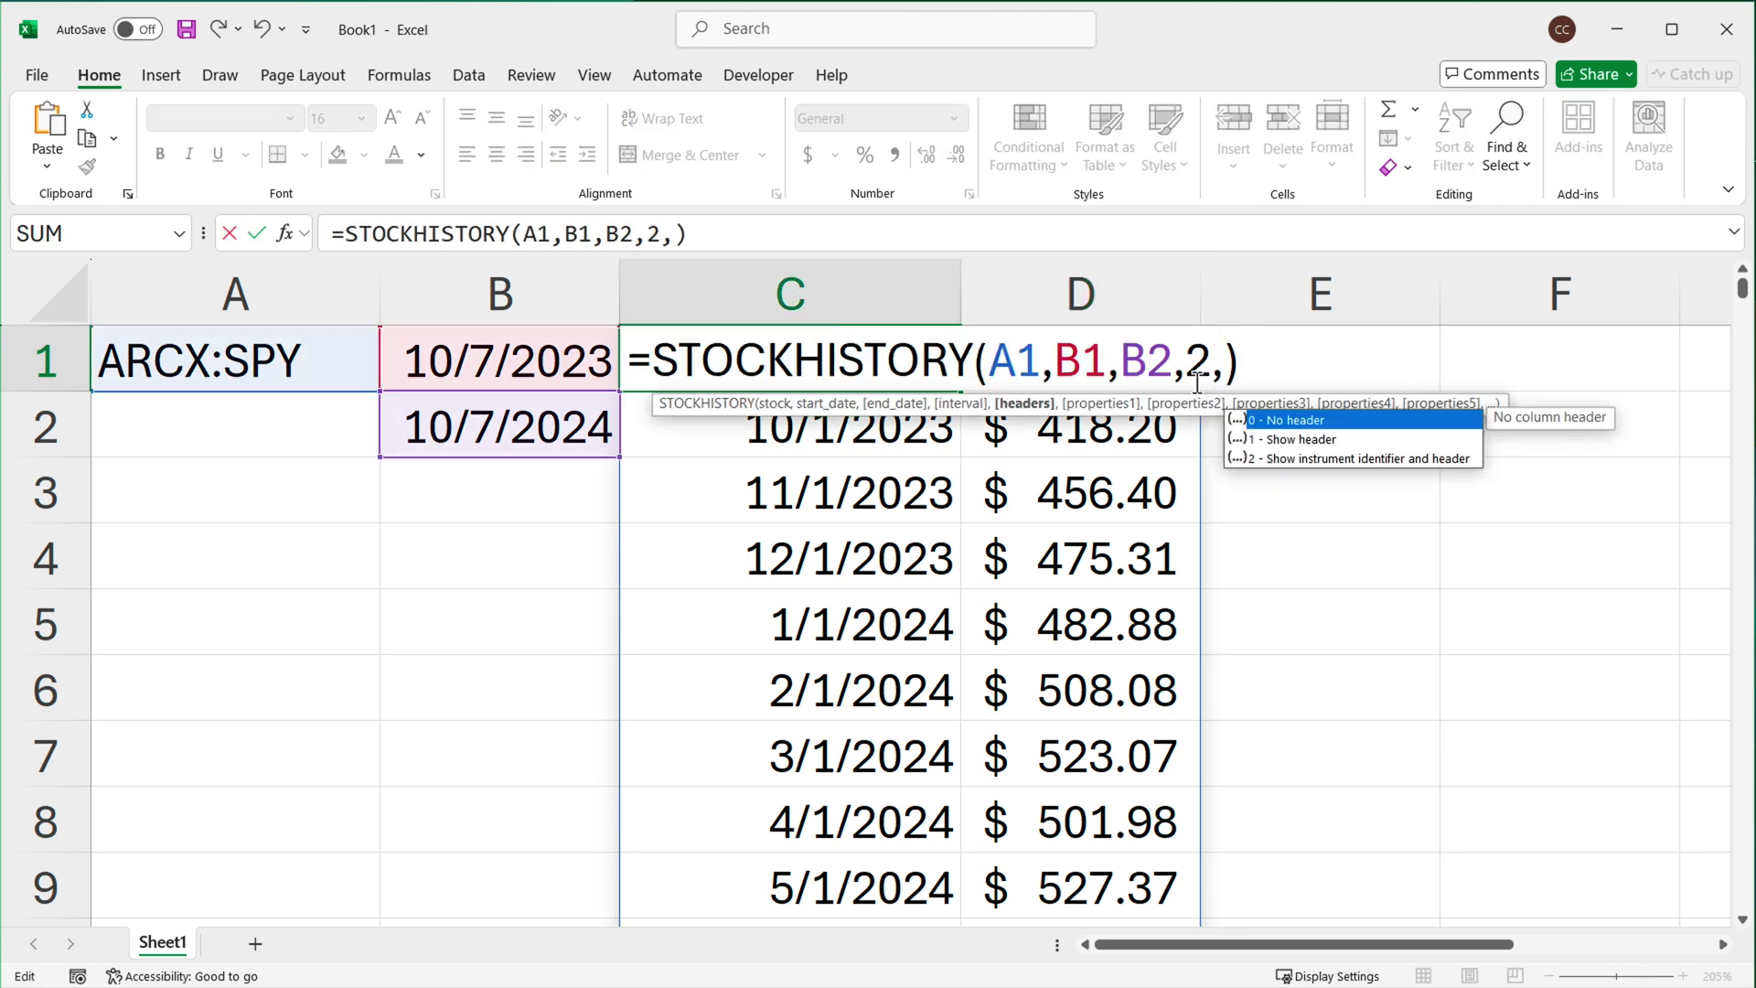
double_click(1299, 423)
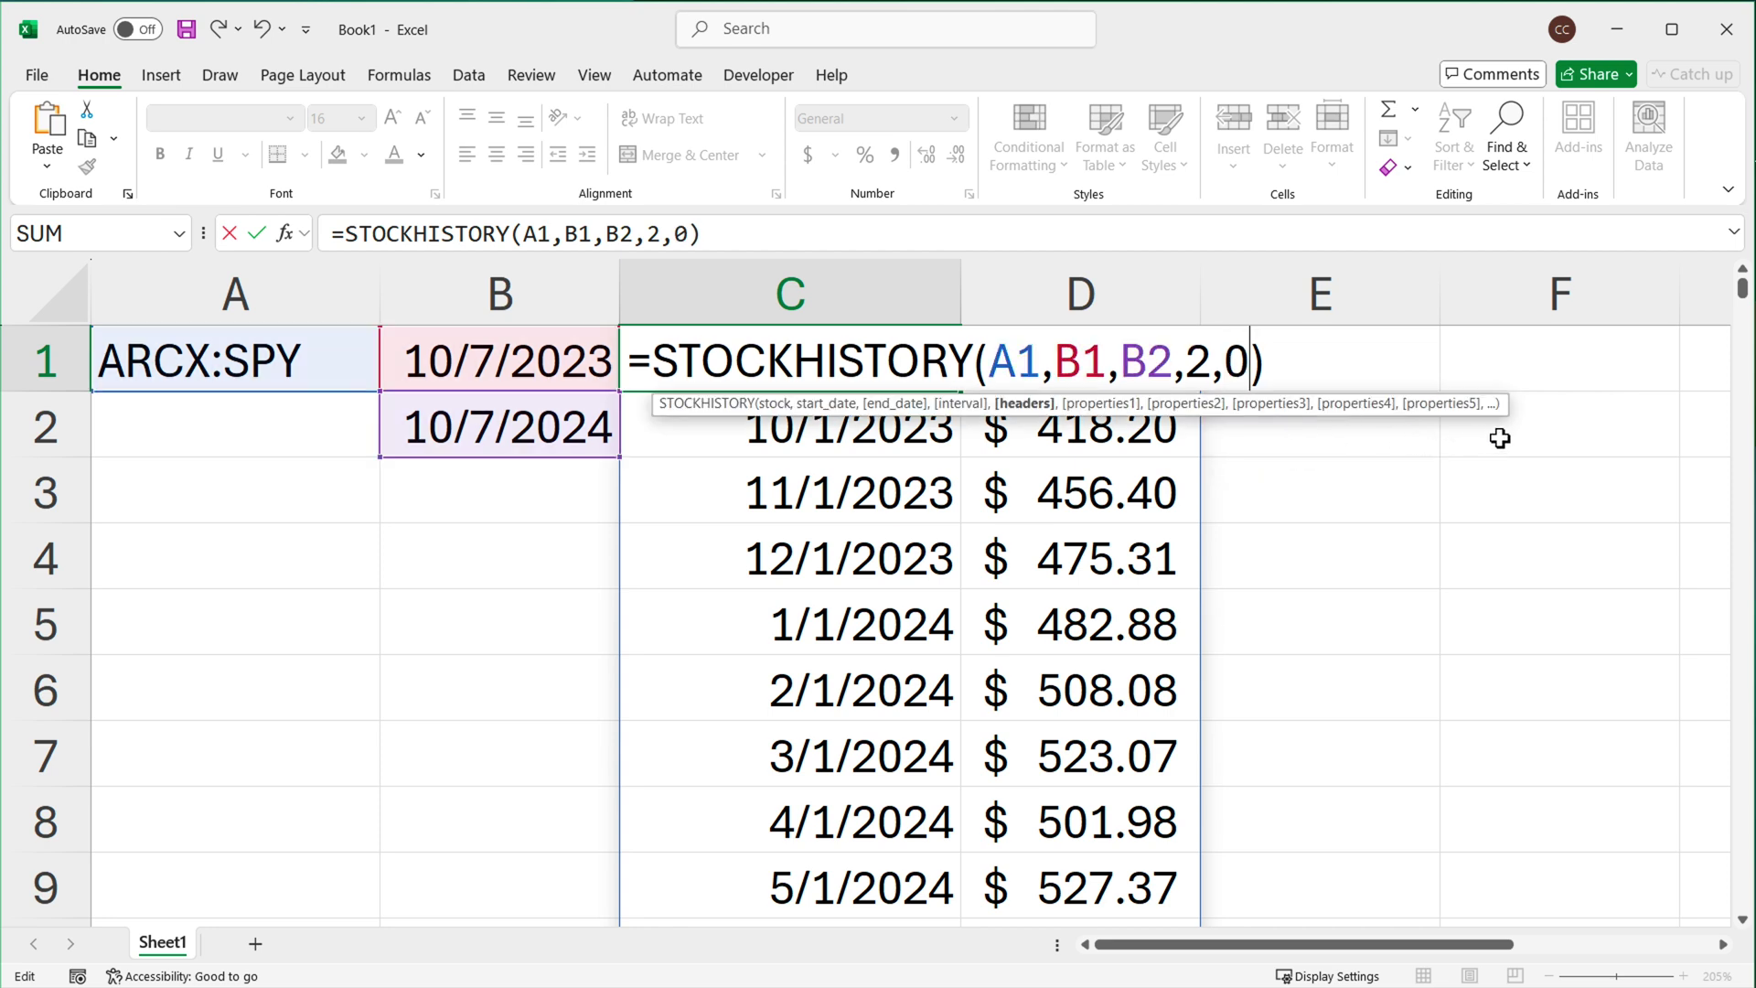
key(Return)
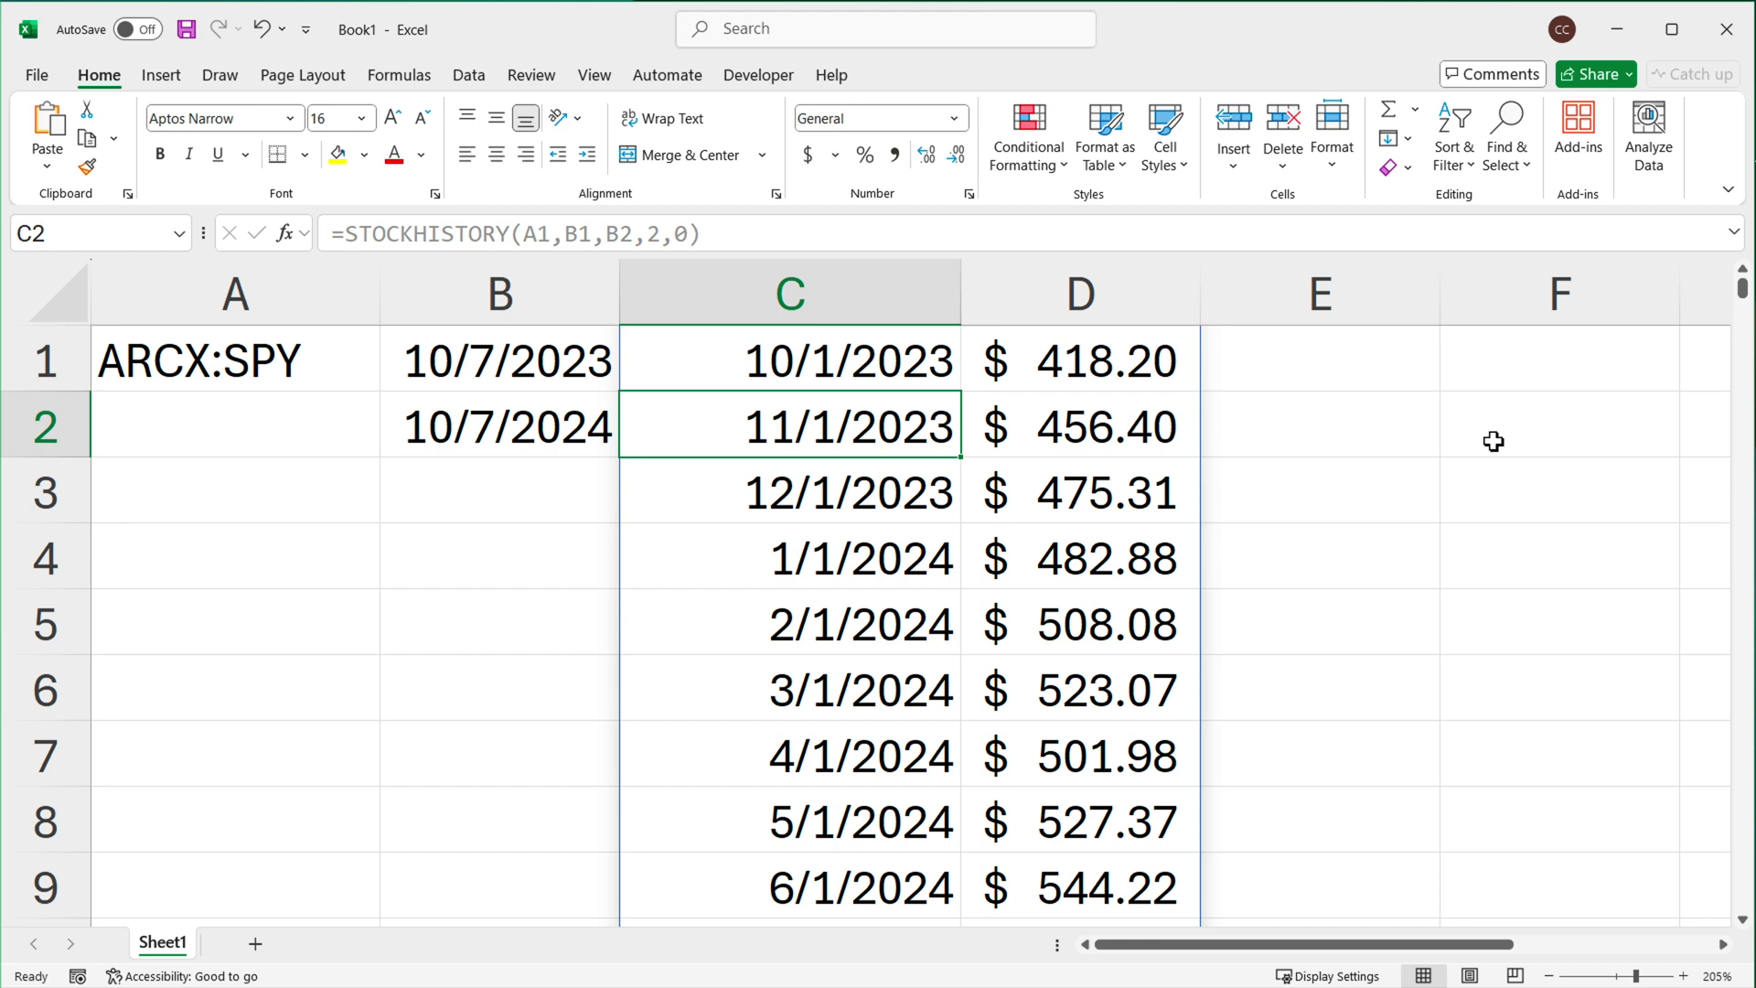
Add 1 - Close as the first property in C1, making the formula =STOCKHISTORY(A1,B1,B2,2,0,1).
double_click(880, 364)
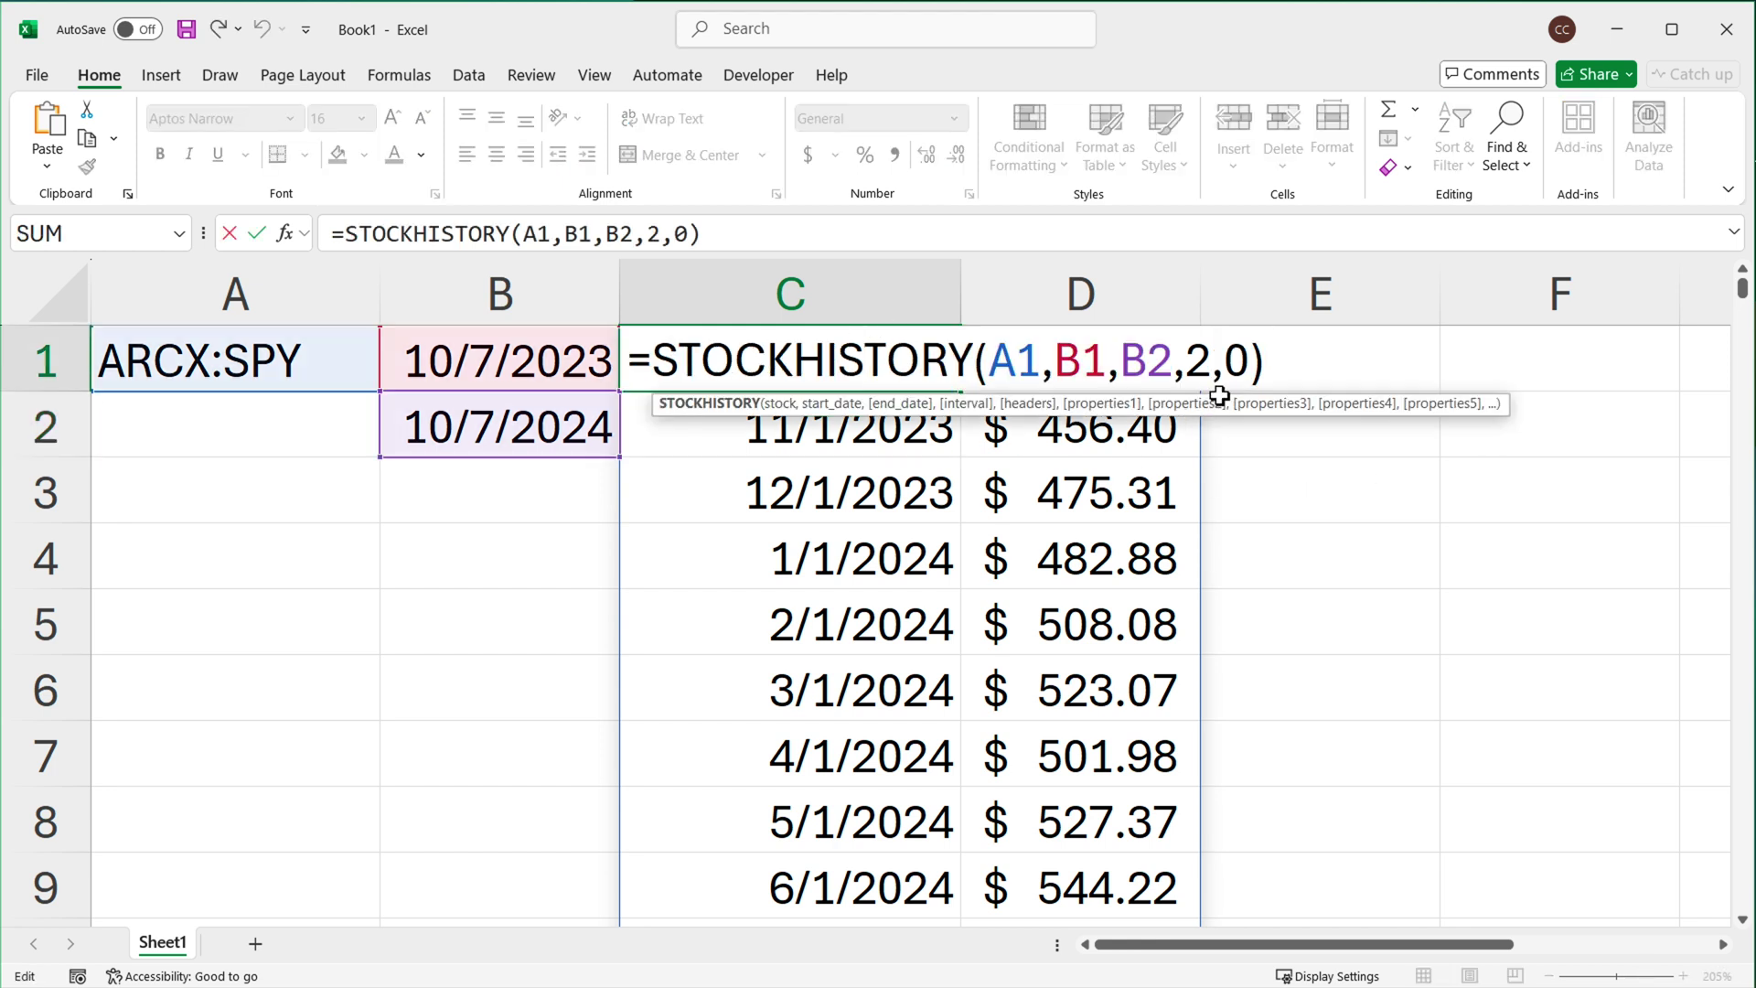
click(1251, 374)
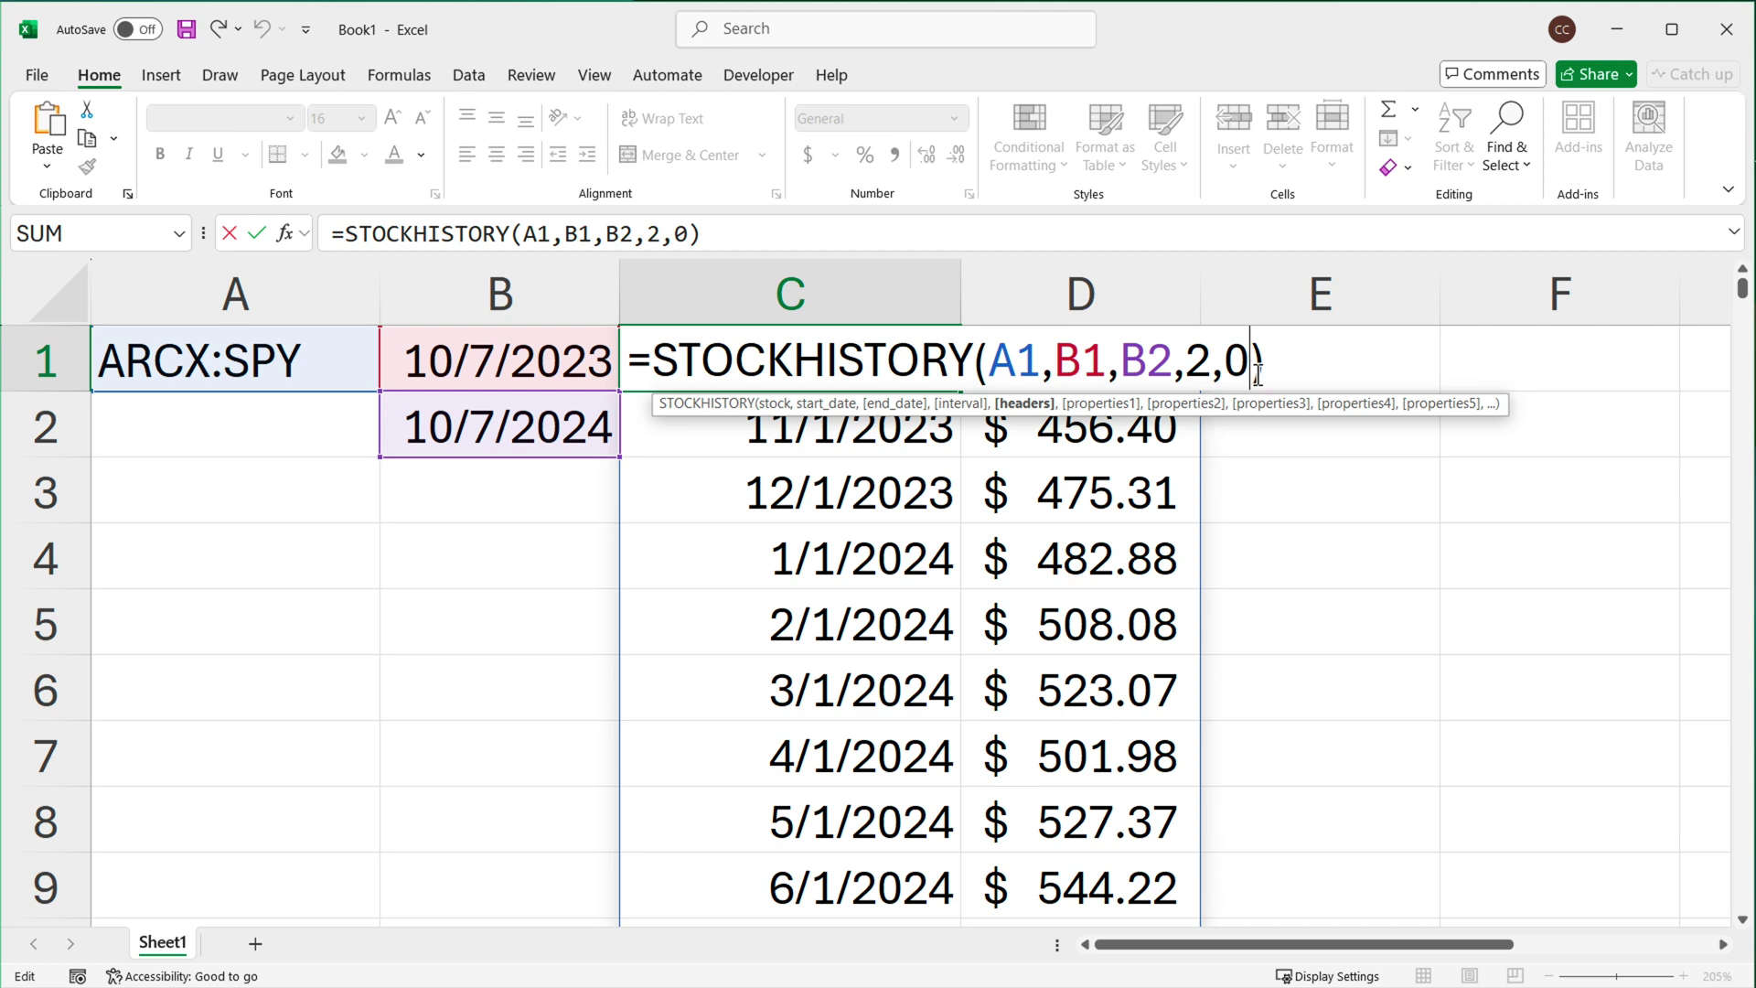
text(,)
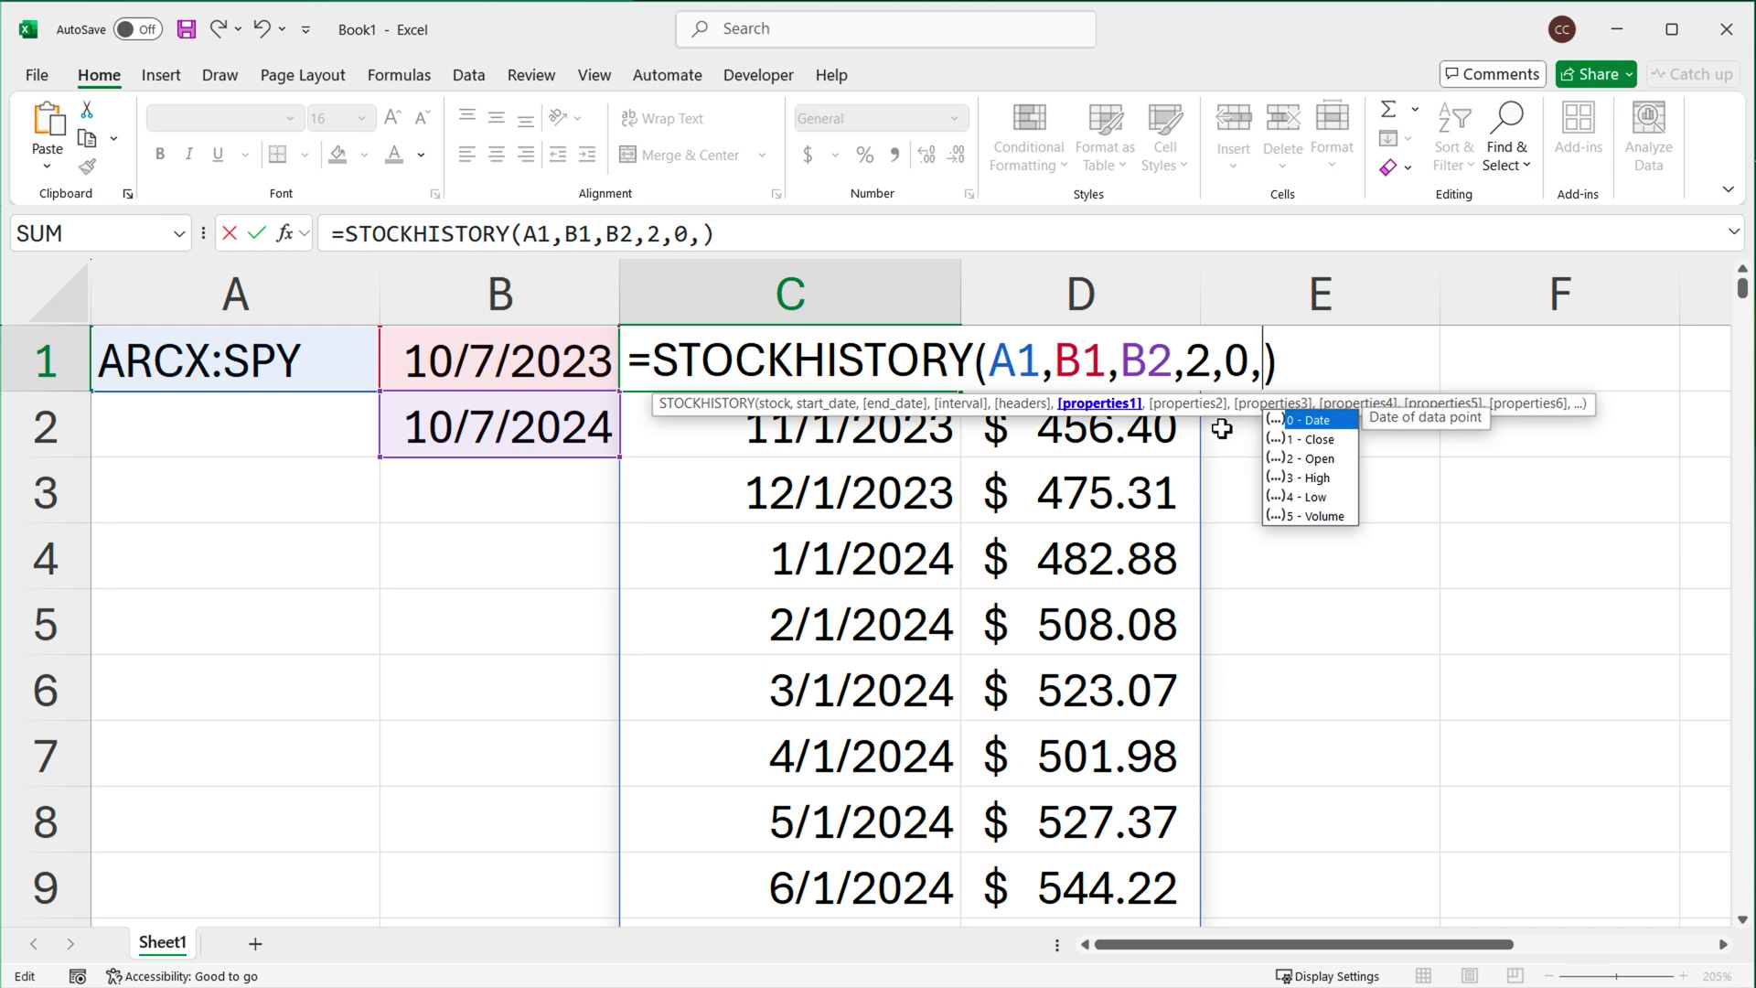
double_click(1323, 448)
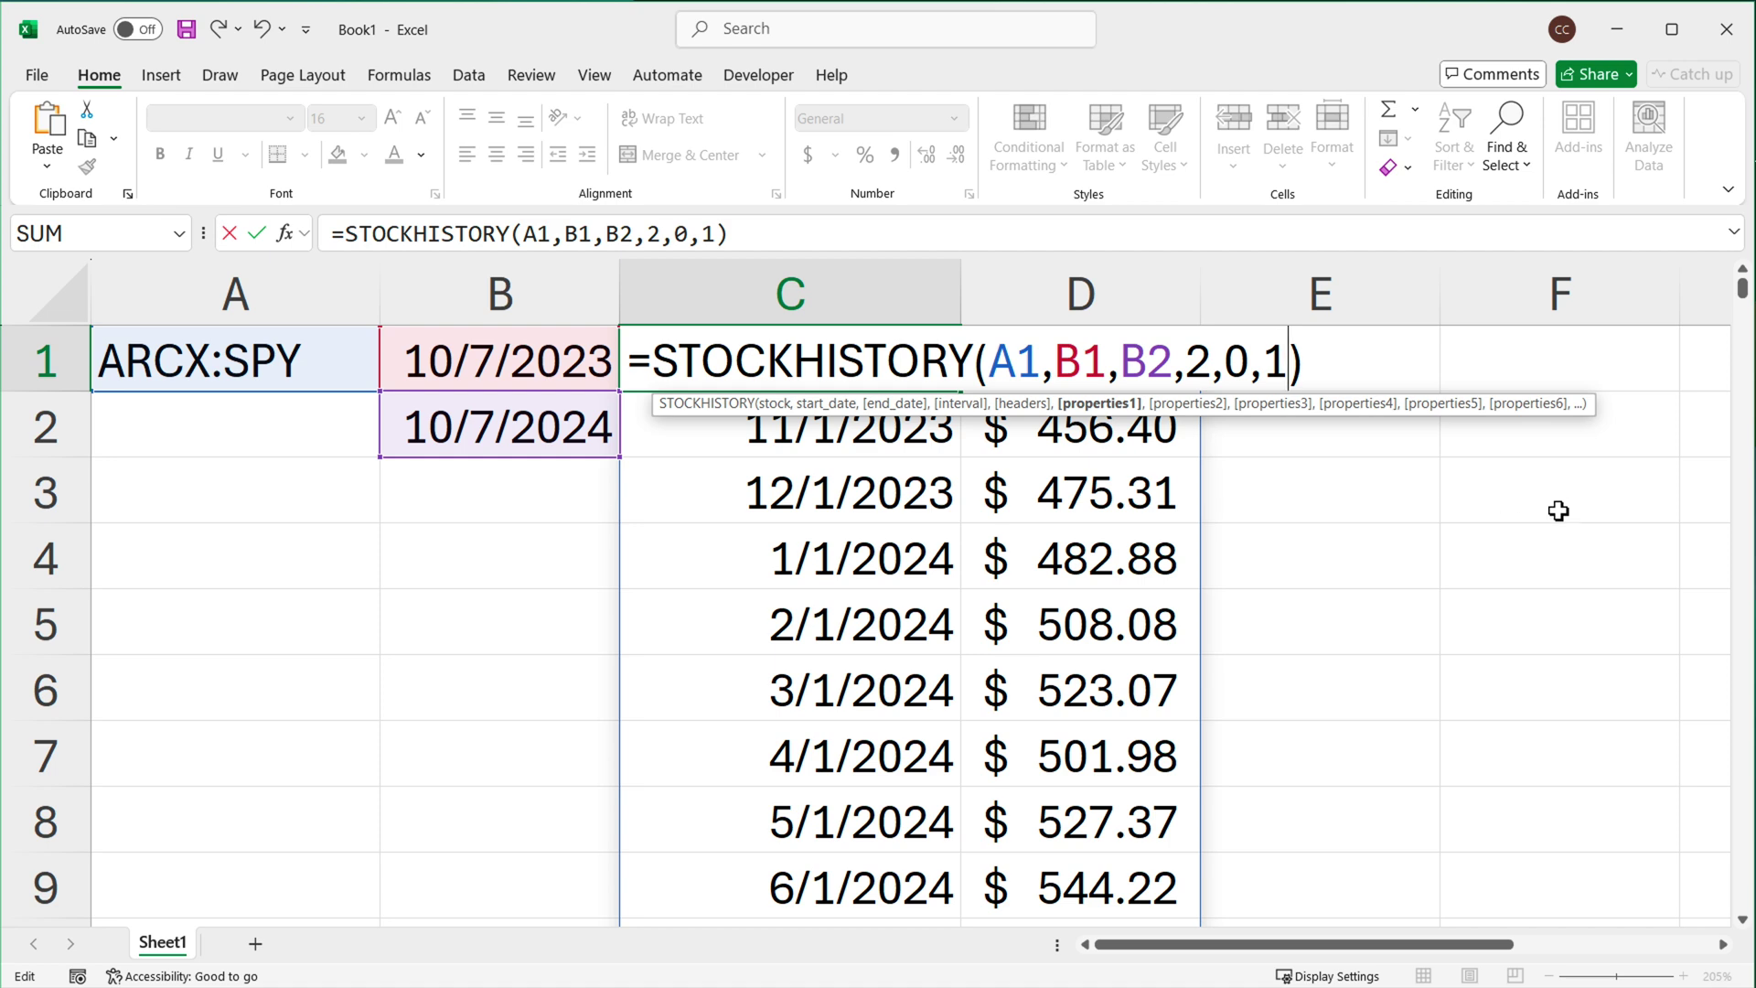
key(Return)
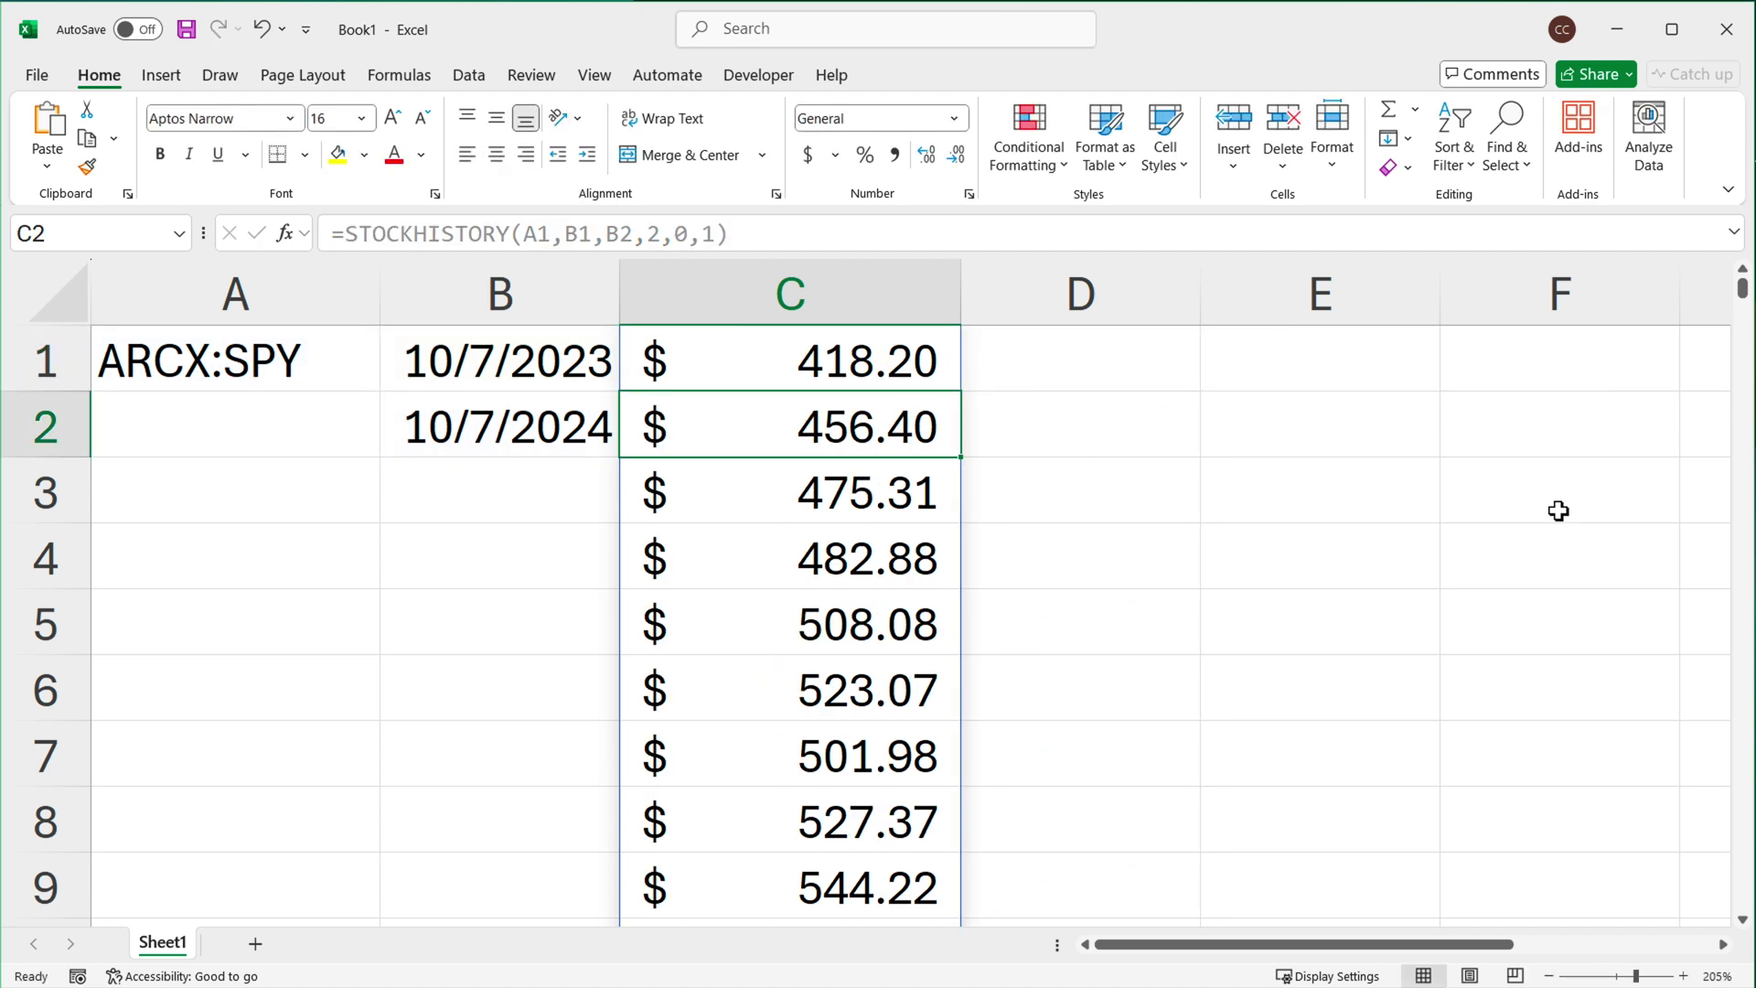
Add 2 - Open as the second property in C1, making the formula =STOCKHISTORY(A1,B1,B2,2,0,1,2).
click(857, 364)
key(F2)
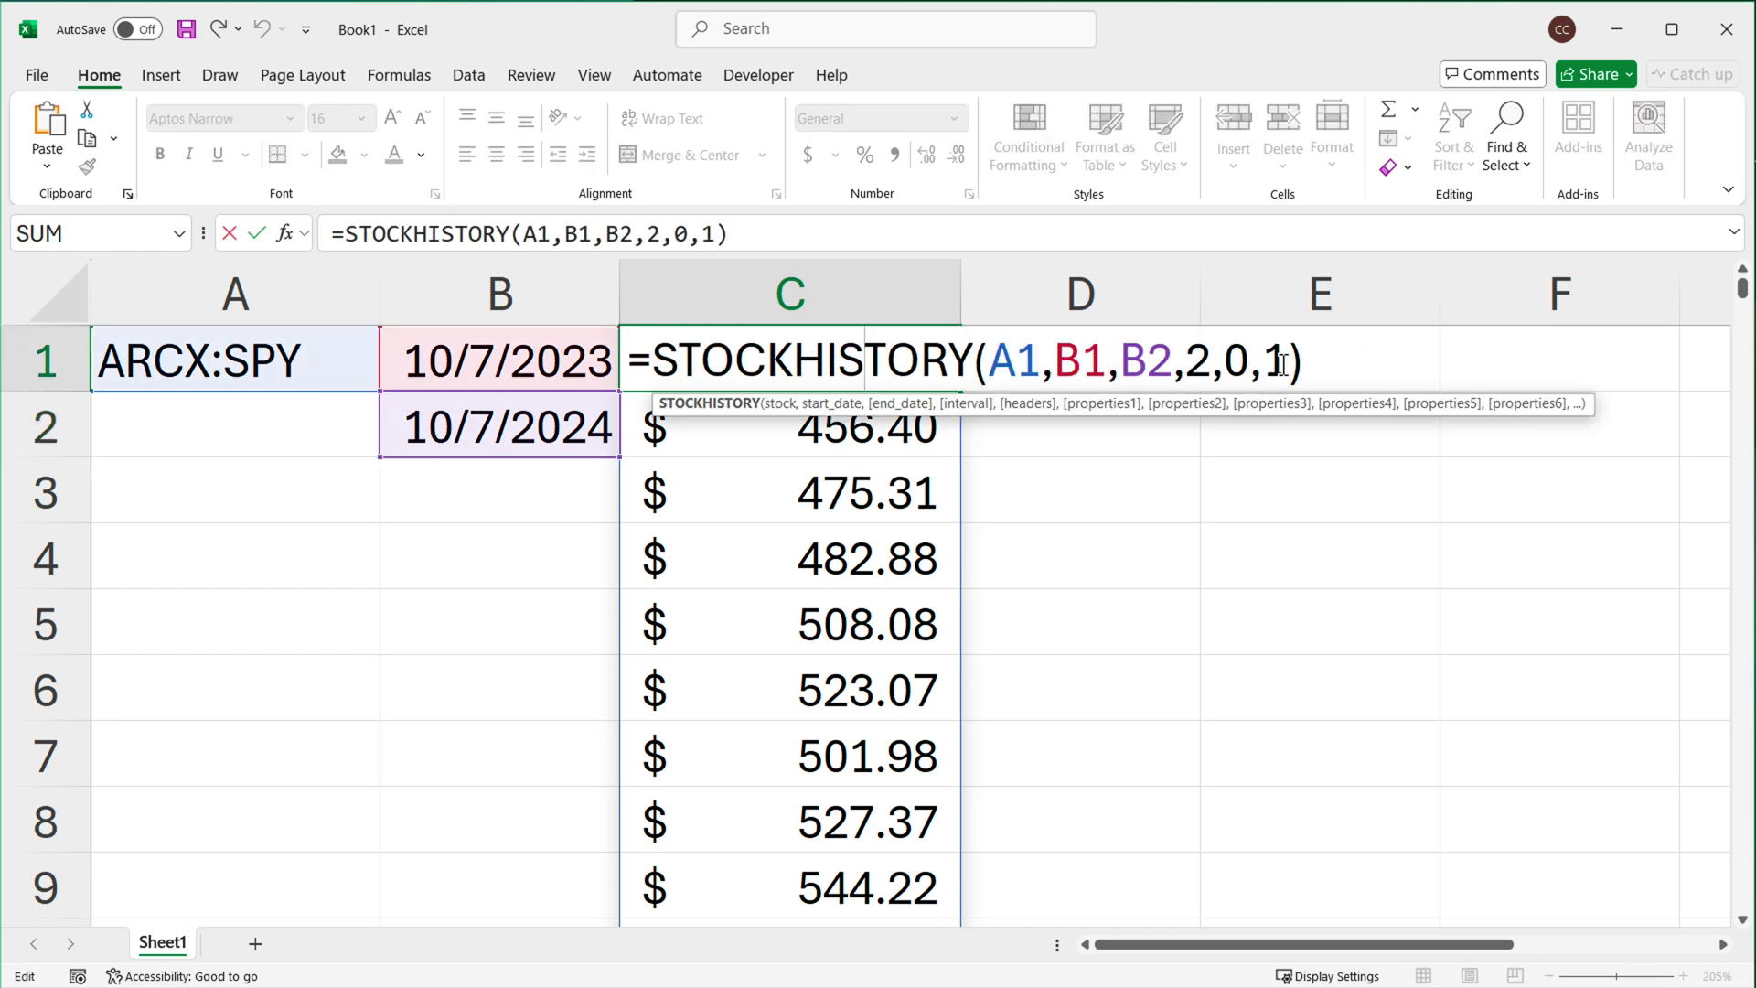
key(Left)
text(,)
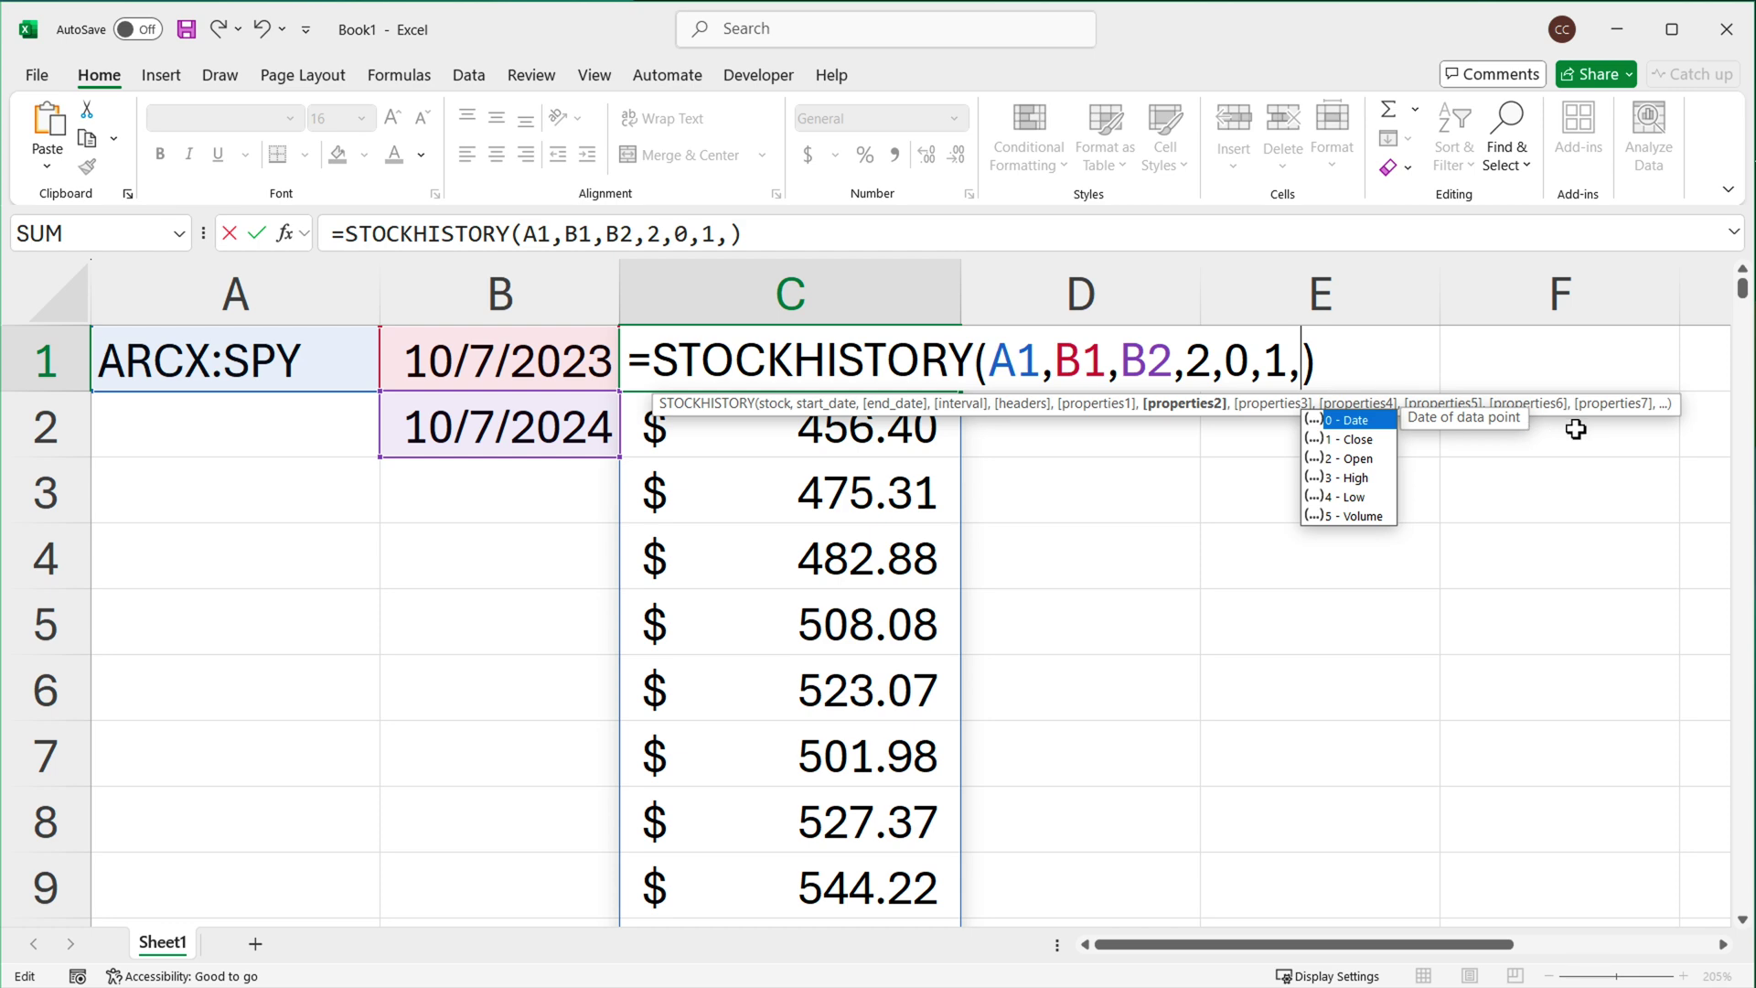
double_click(1361, 459)
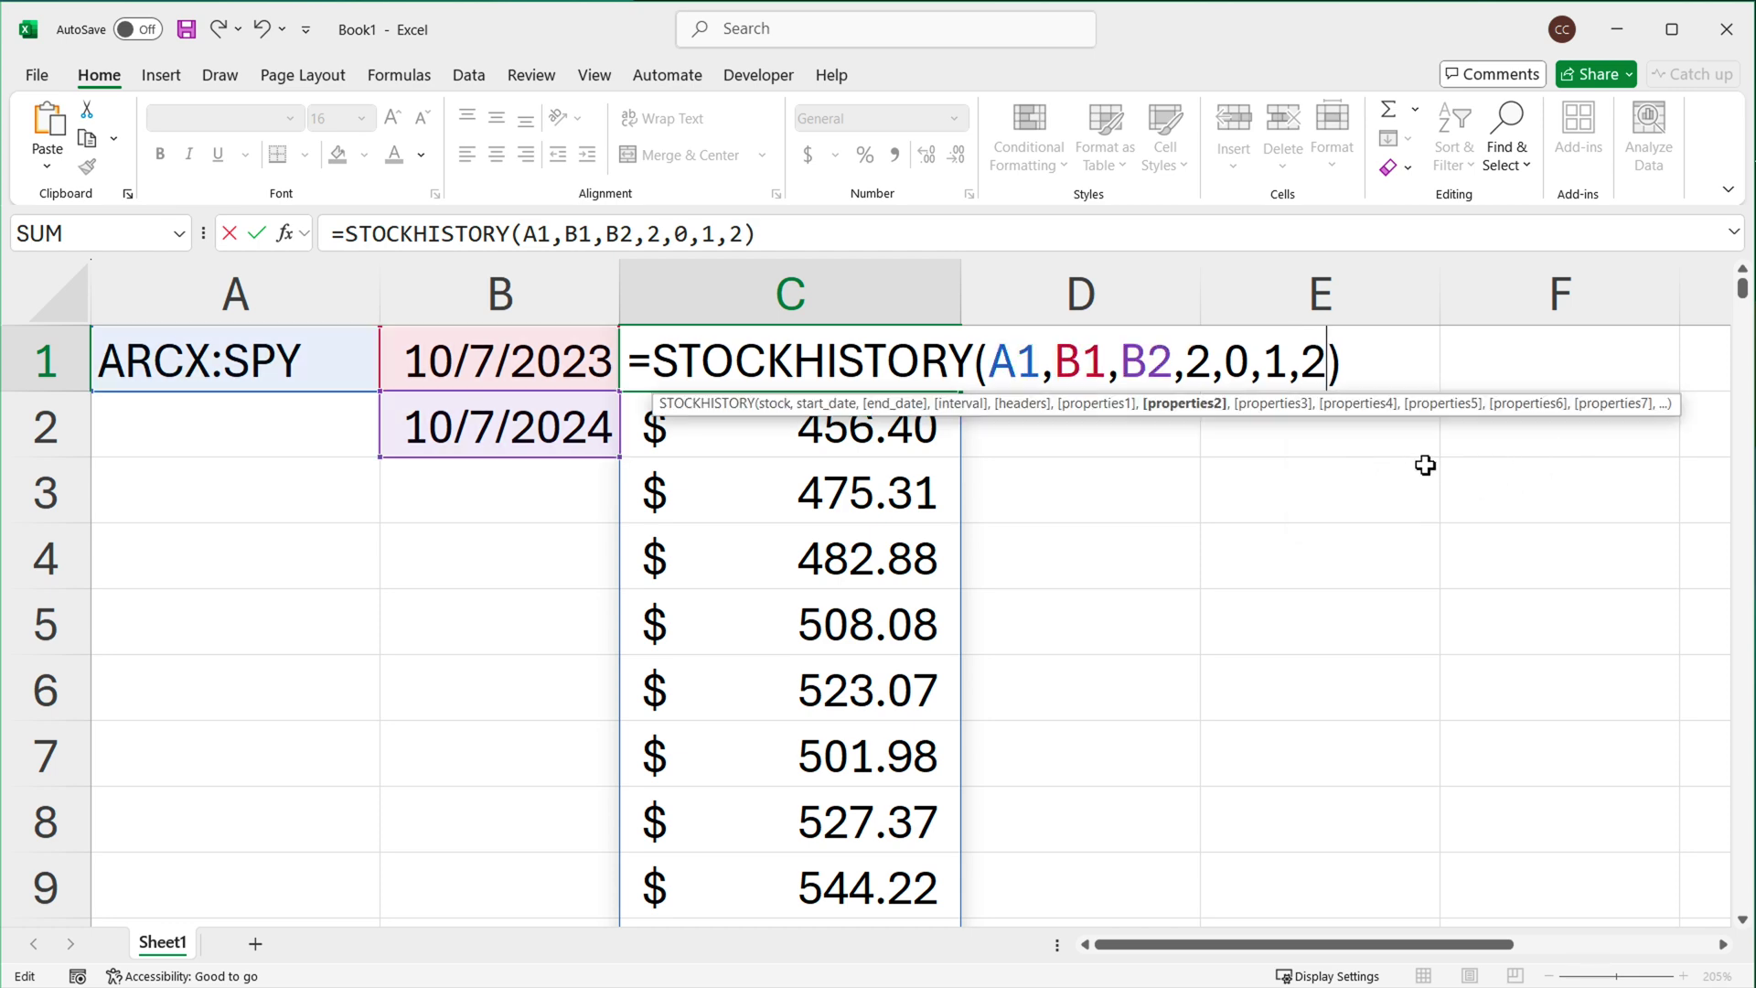
key(Return)
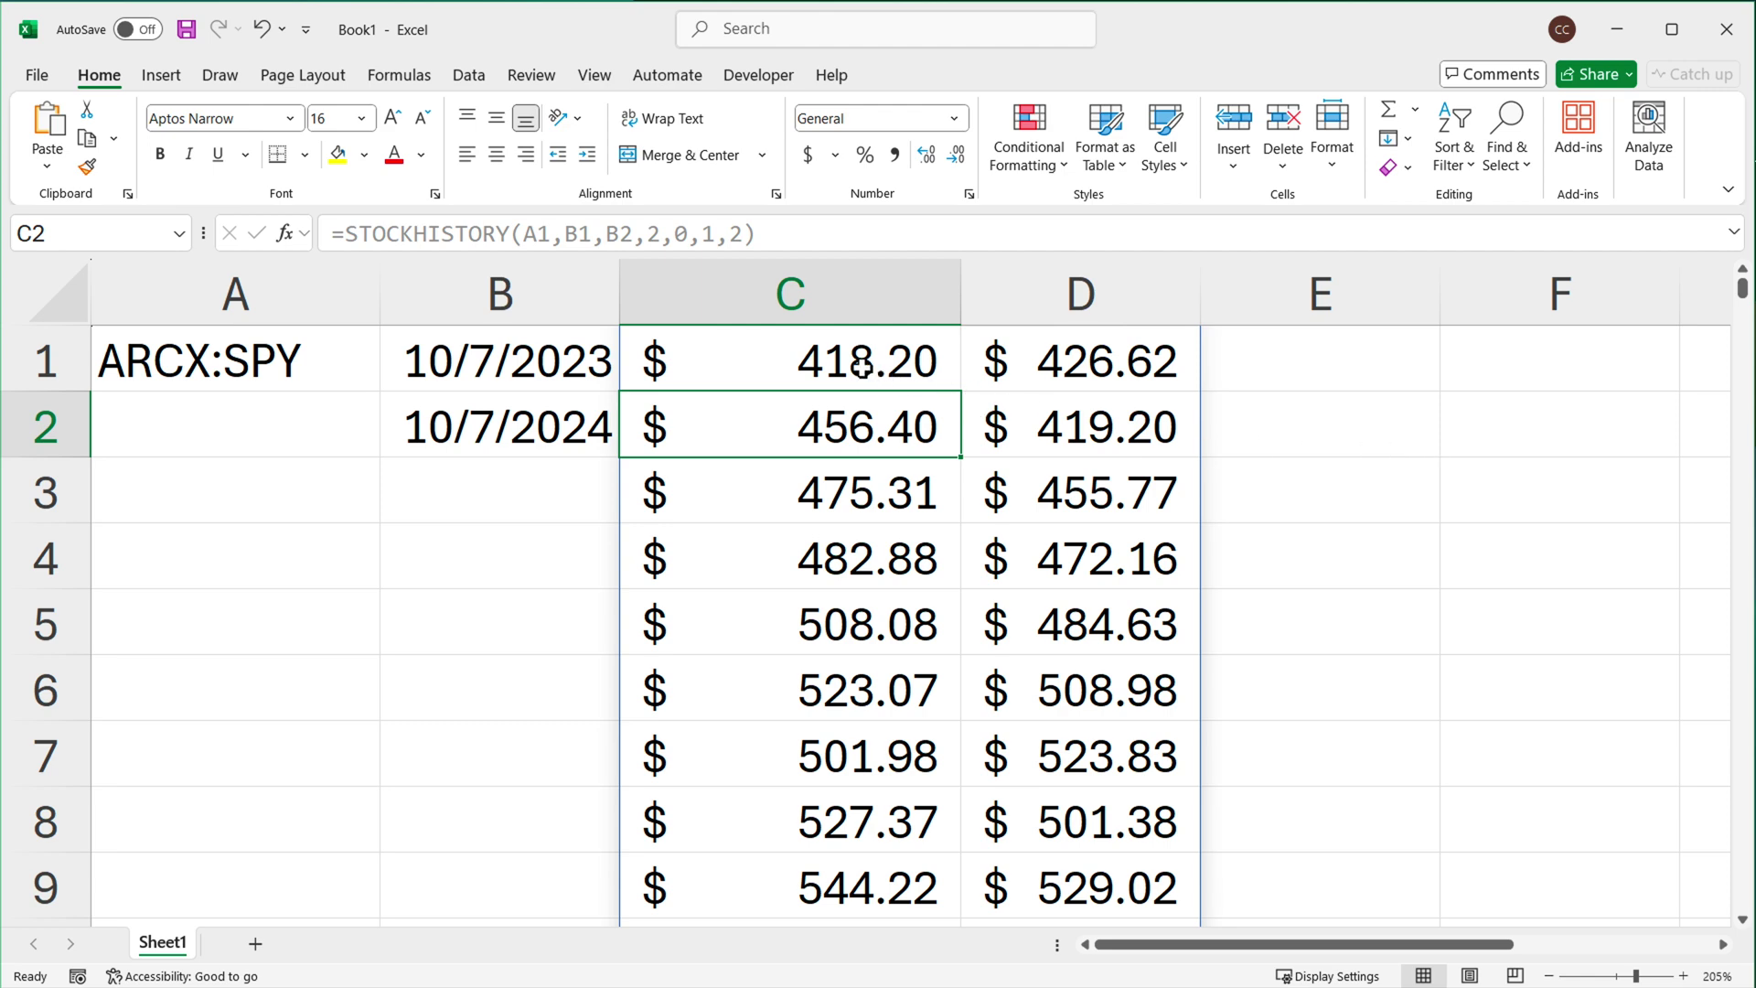
Add 0 - Date as the third property in C1, making the formula =STOCKHISTORY(A1,B1,B2,2,0,1,2,0).
double_click(863, 364)
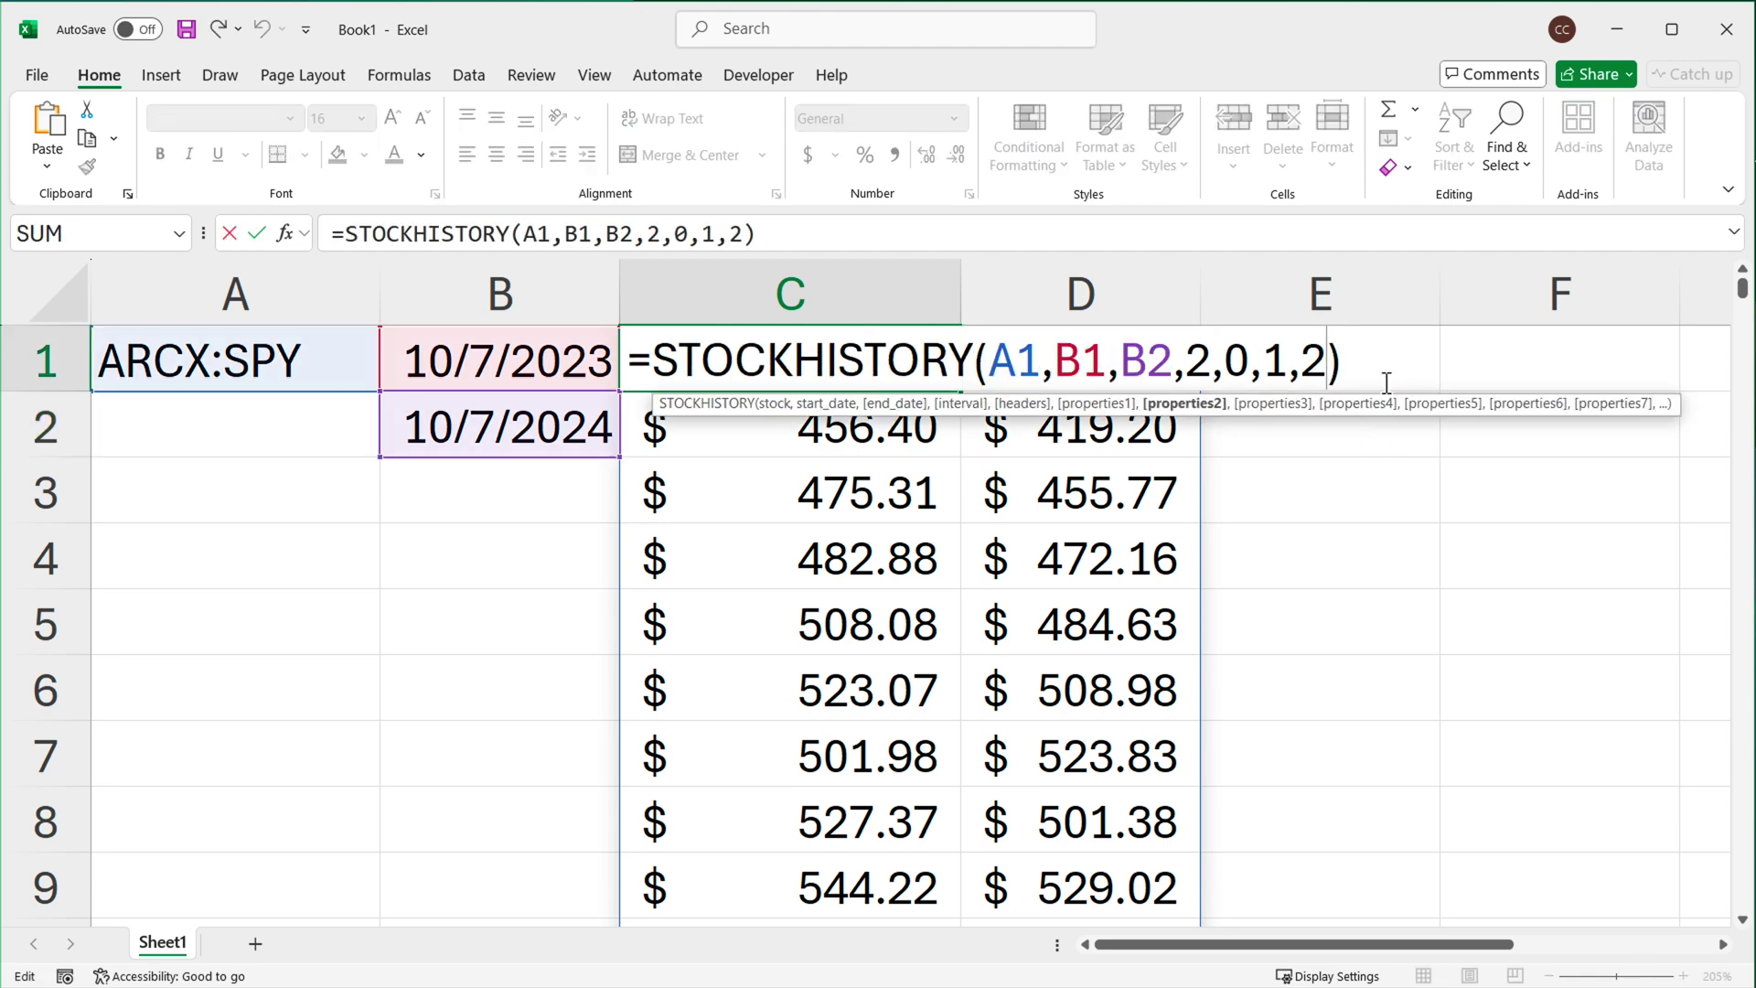
text(,)
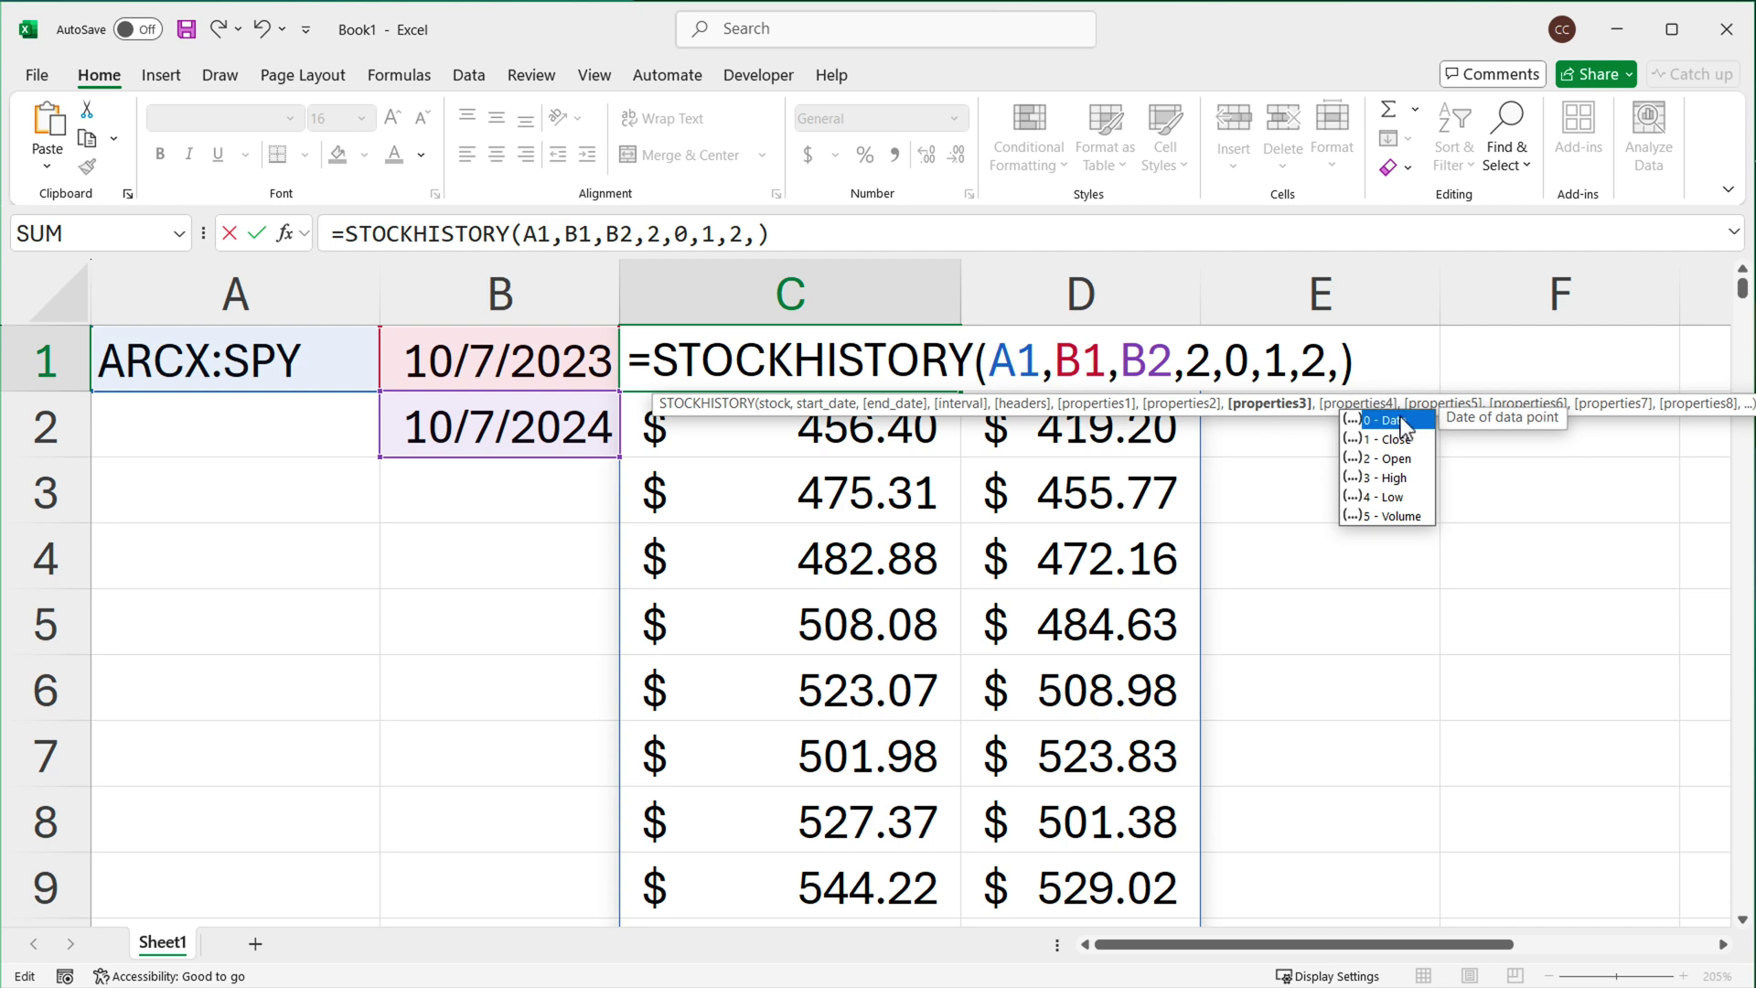
double_click(1391, 420)
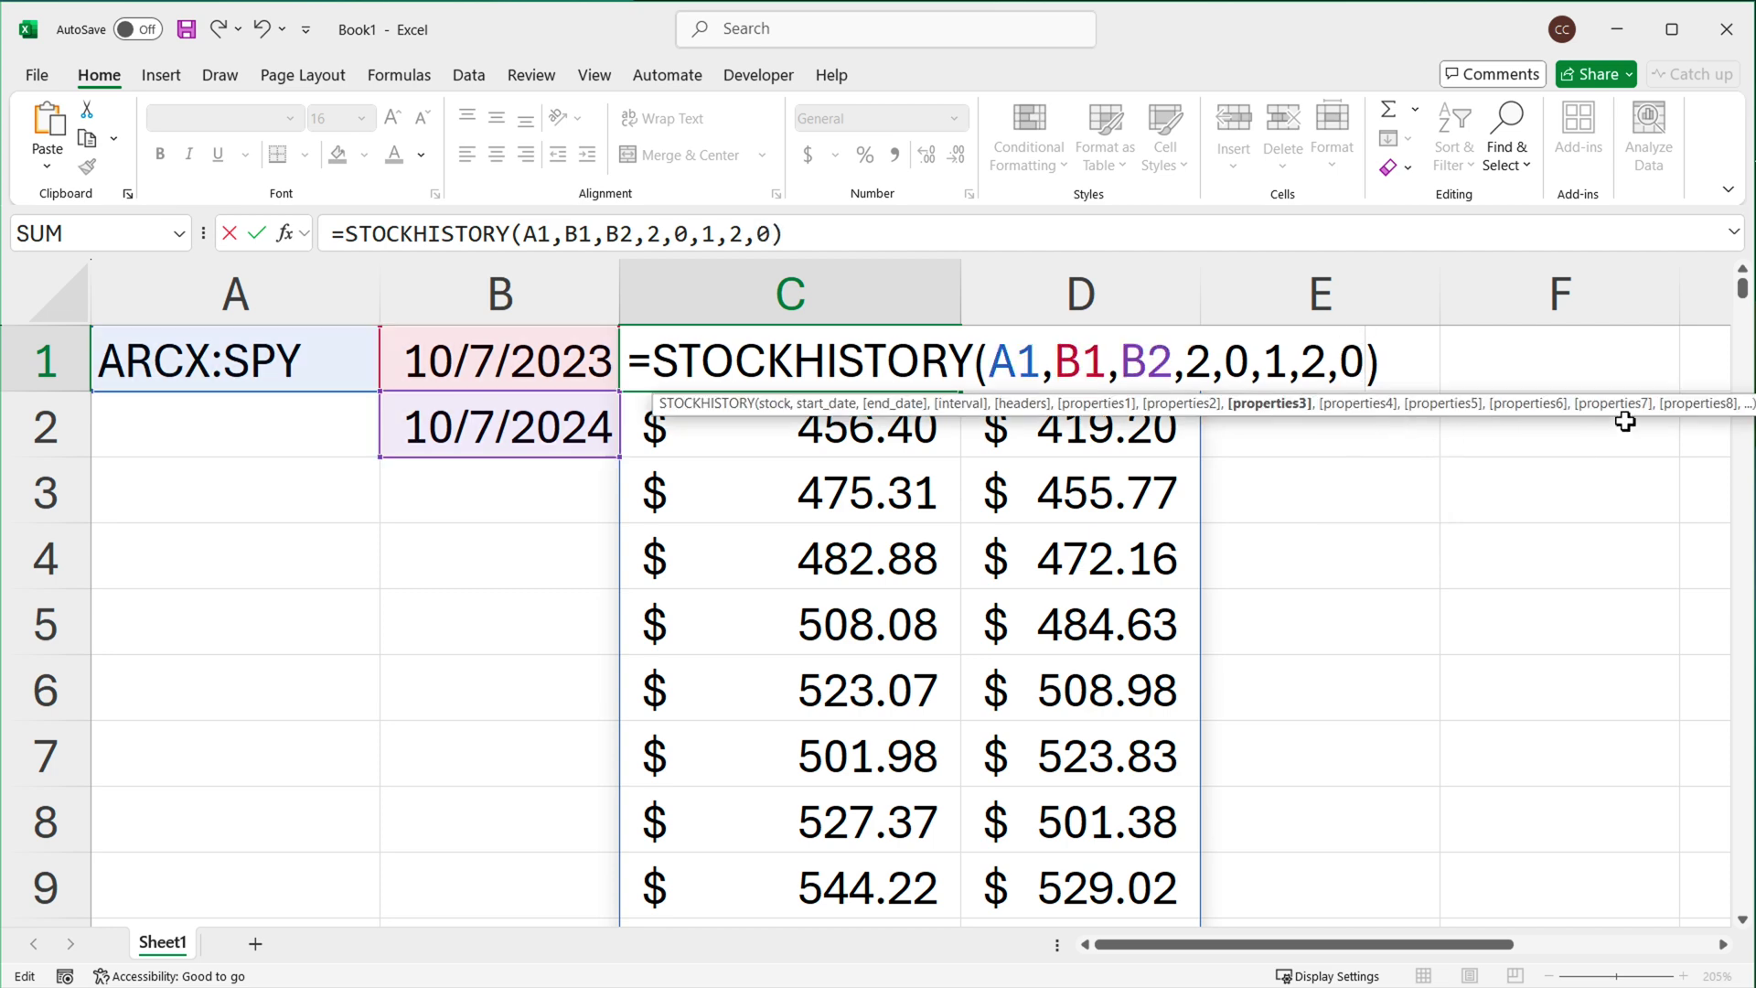
key(Return)
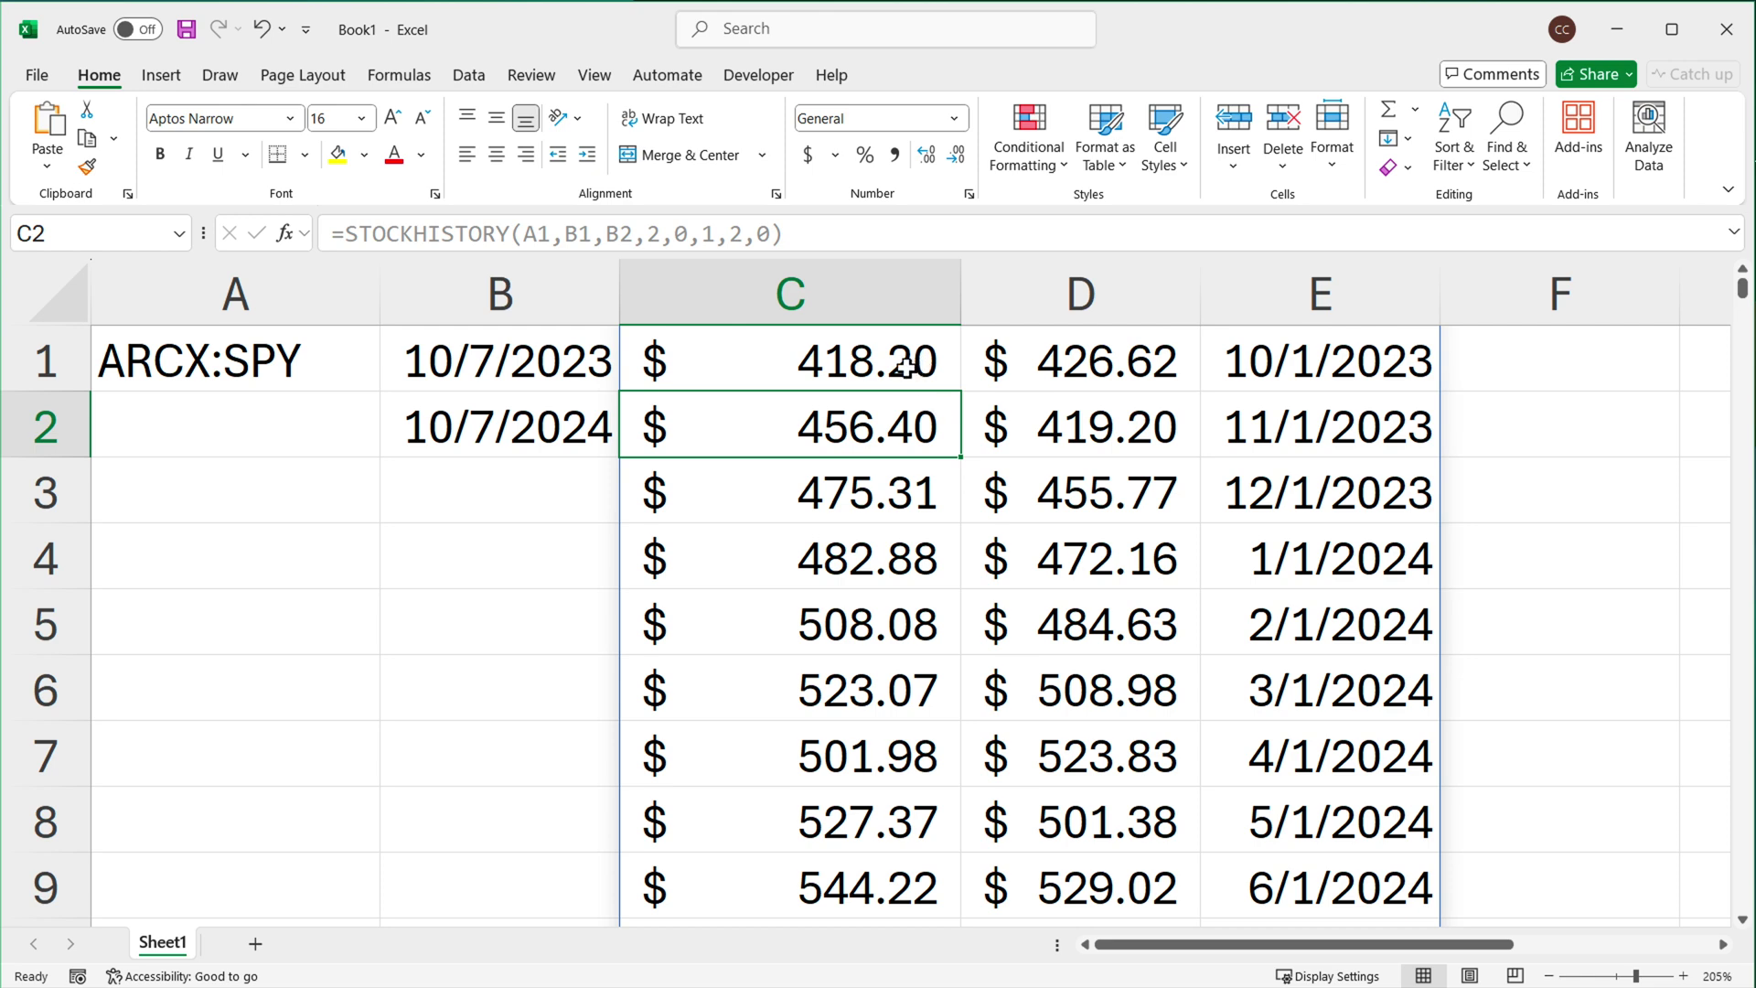
Remove the third property, 0 - Date, from the end of the STOCKHISTORY formula in C1.
double_click(864, 361)
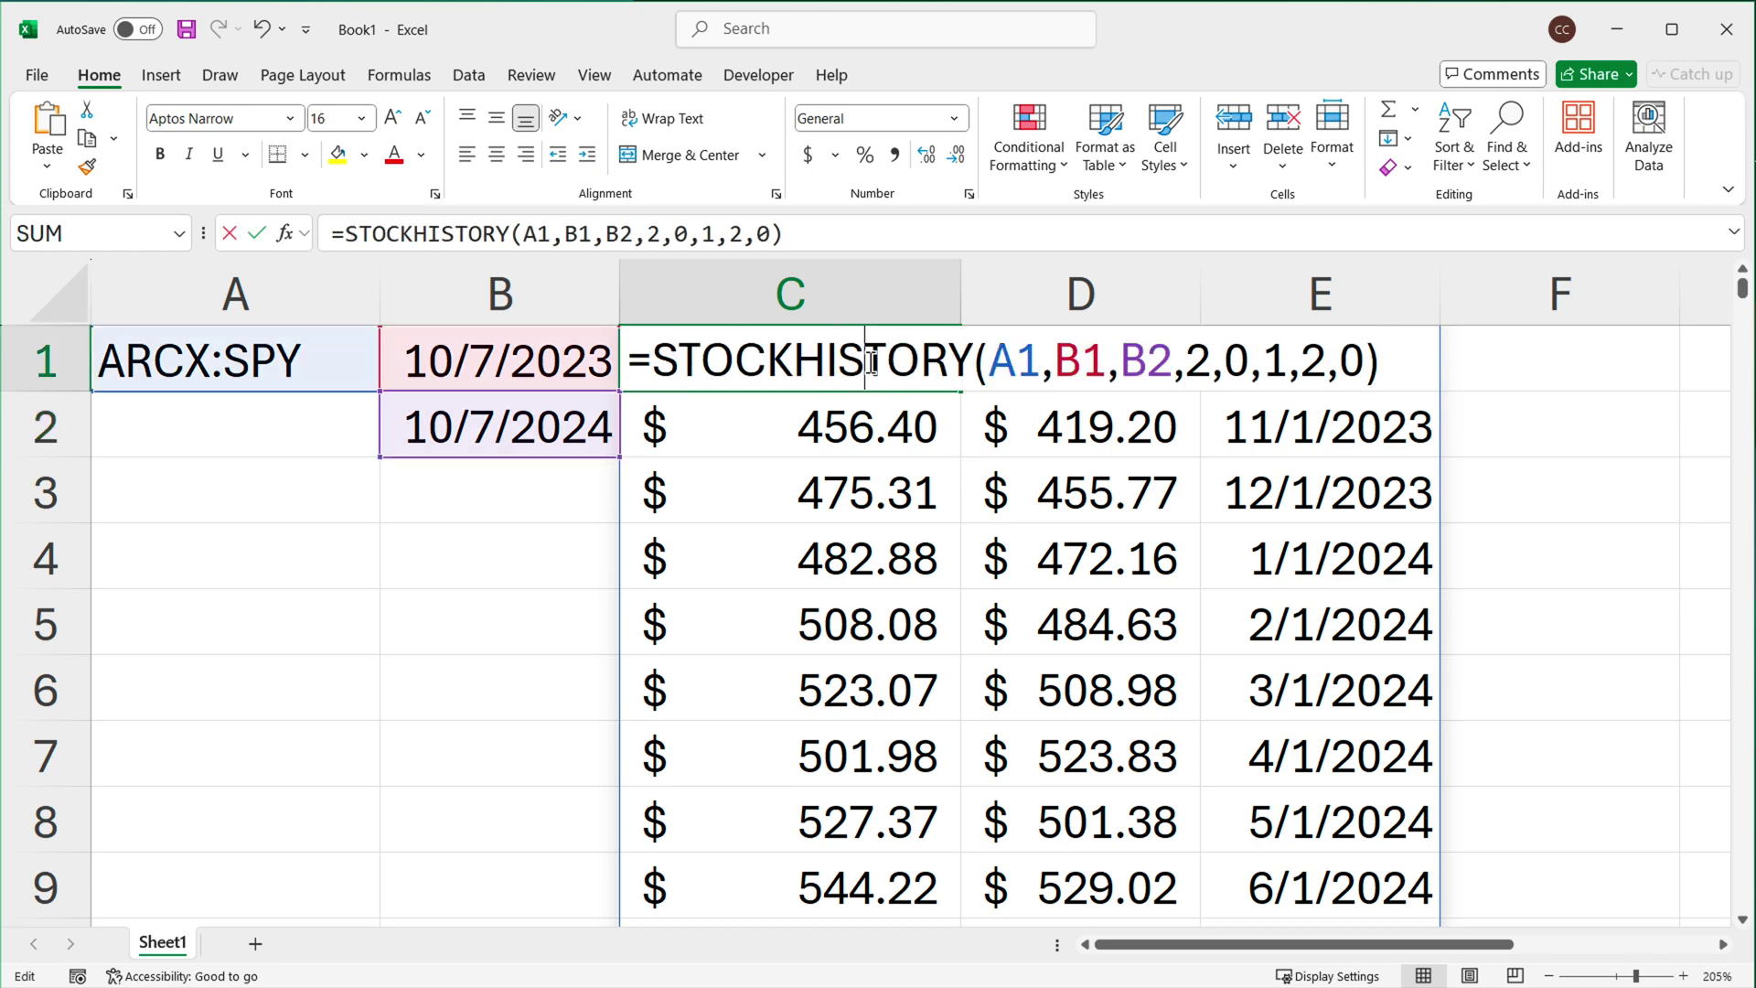
click(1363, 365)
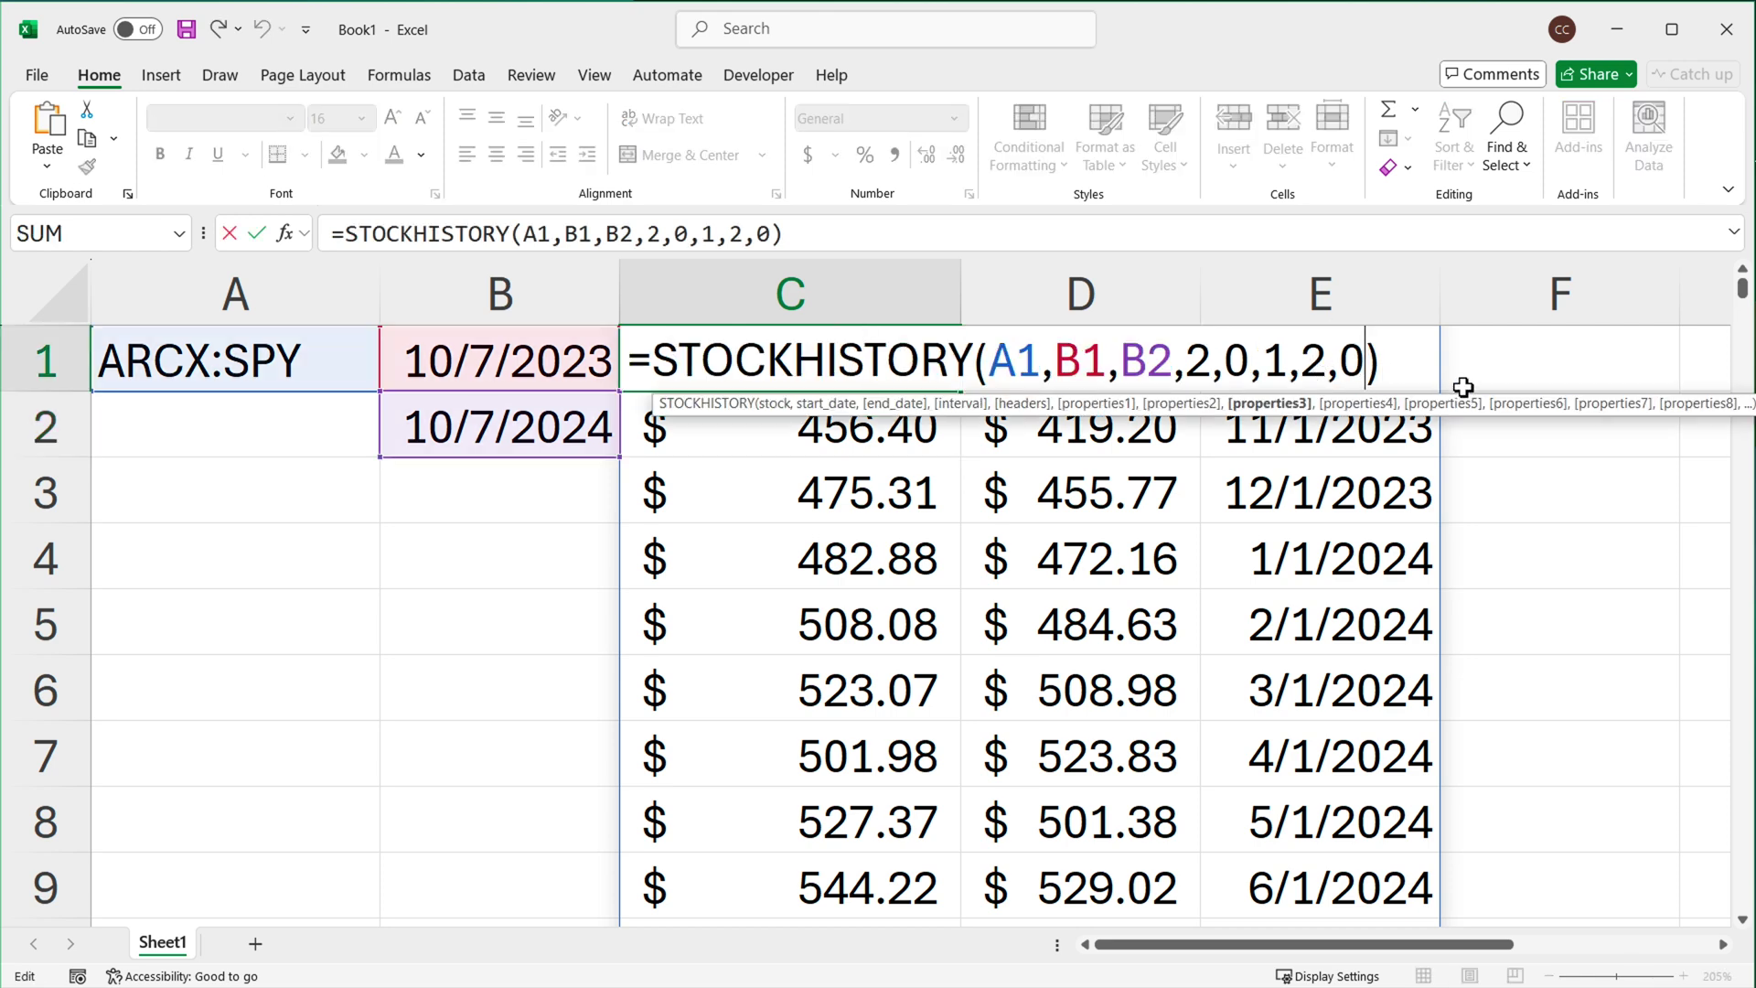
key(BackSpace)
key(BackSpace)
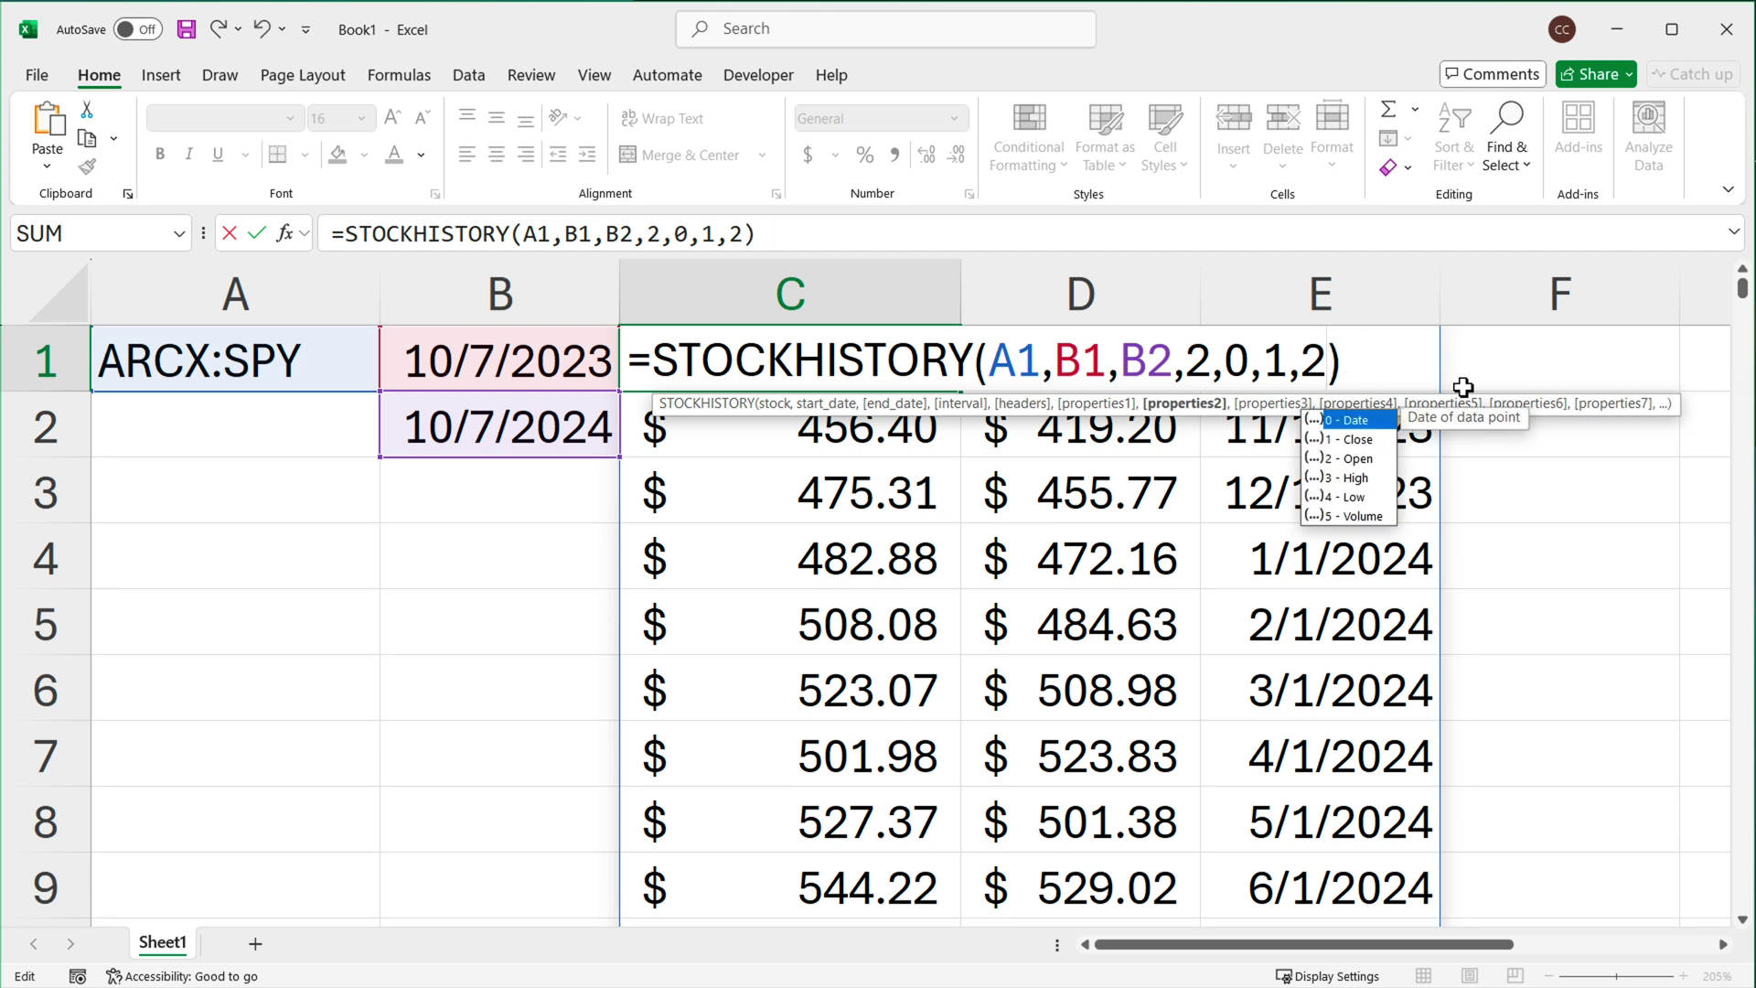
Insert 0 - Date as the first property in C1, making the formula =STOCKHISTORY(A1,B1,B2,2,0,0,1,2).
key(Left)
key(Left)
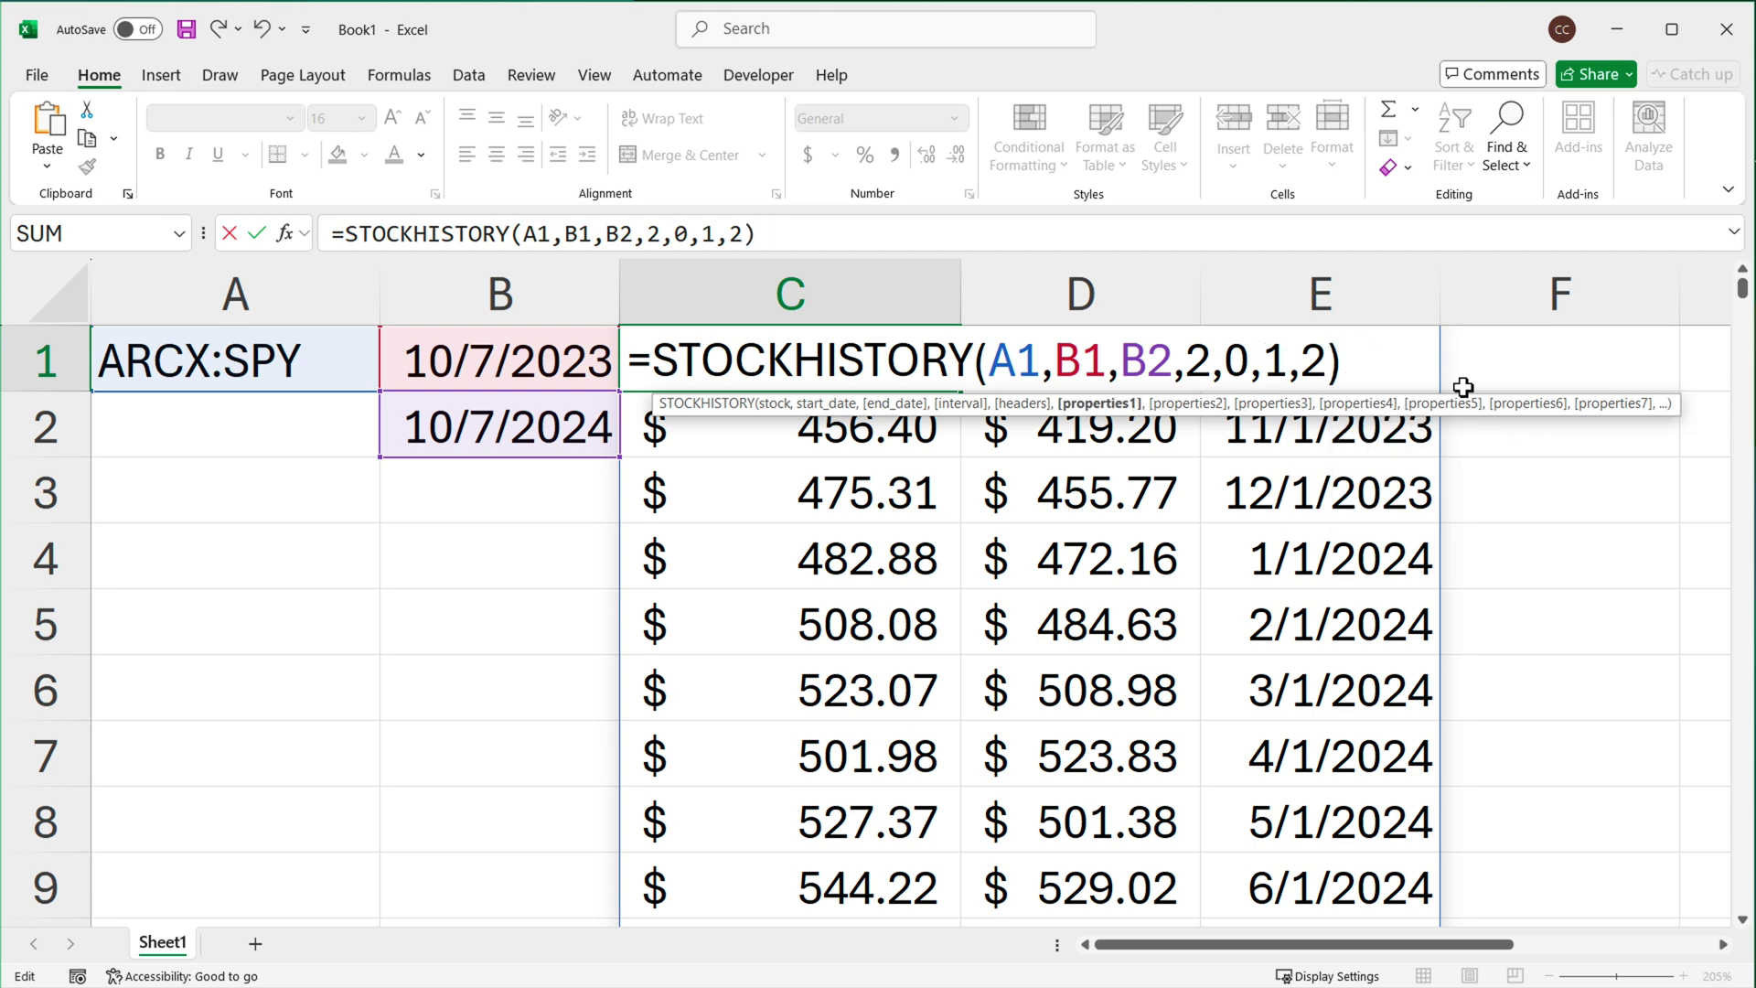
key(BackSpace)
text(,)
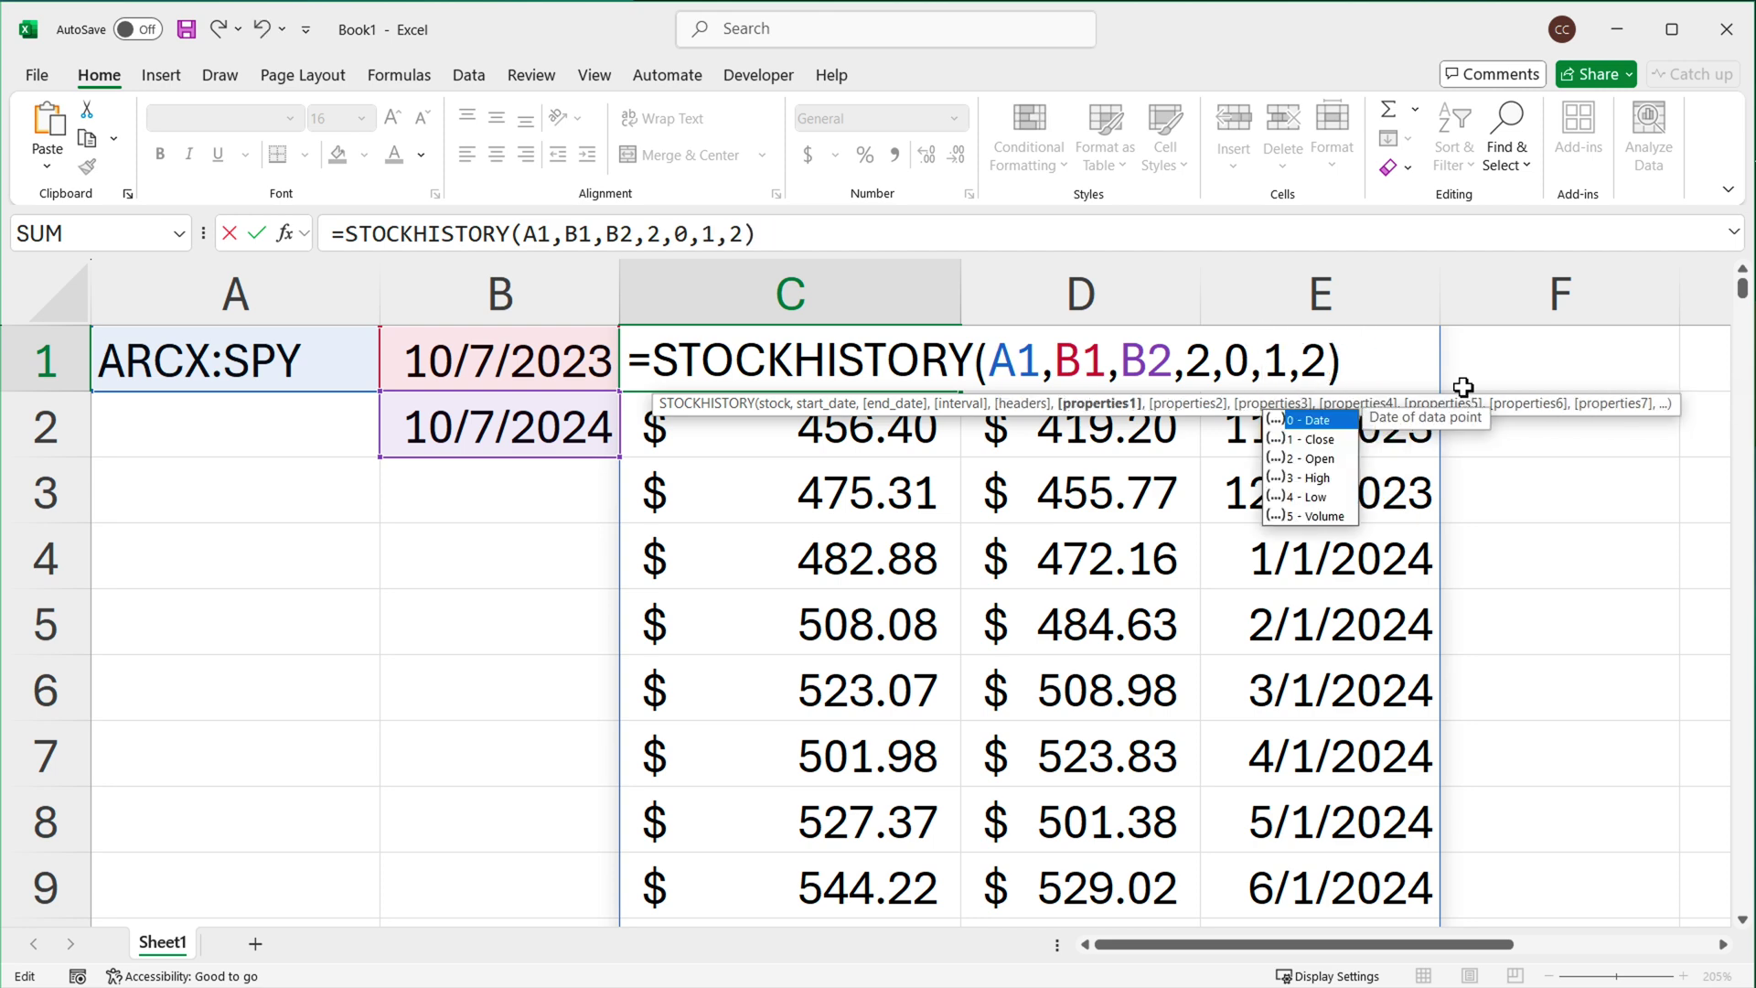
double_click(1328, 419)
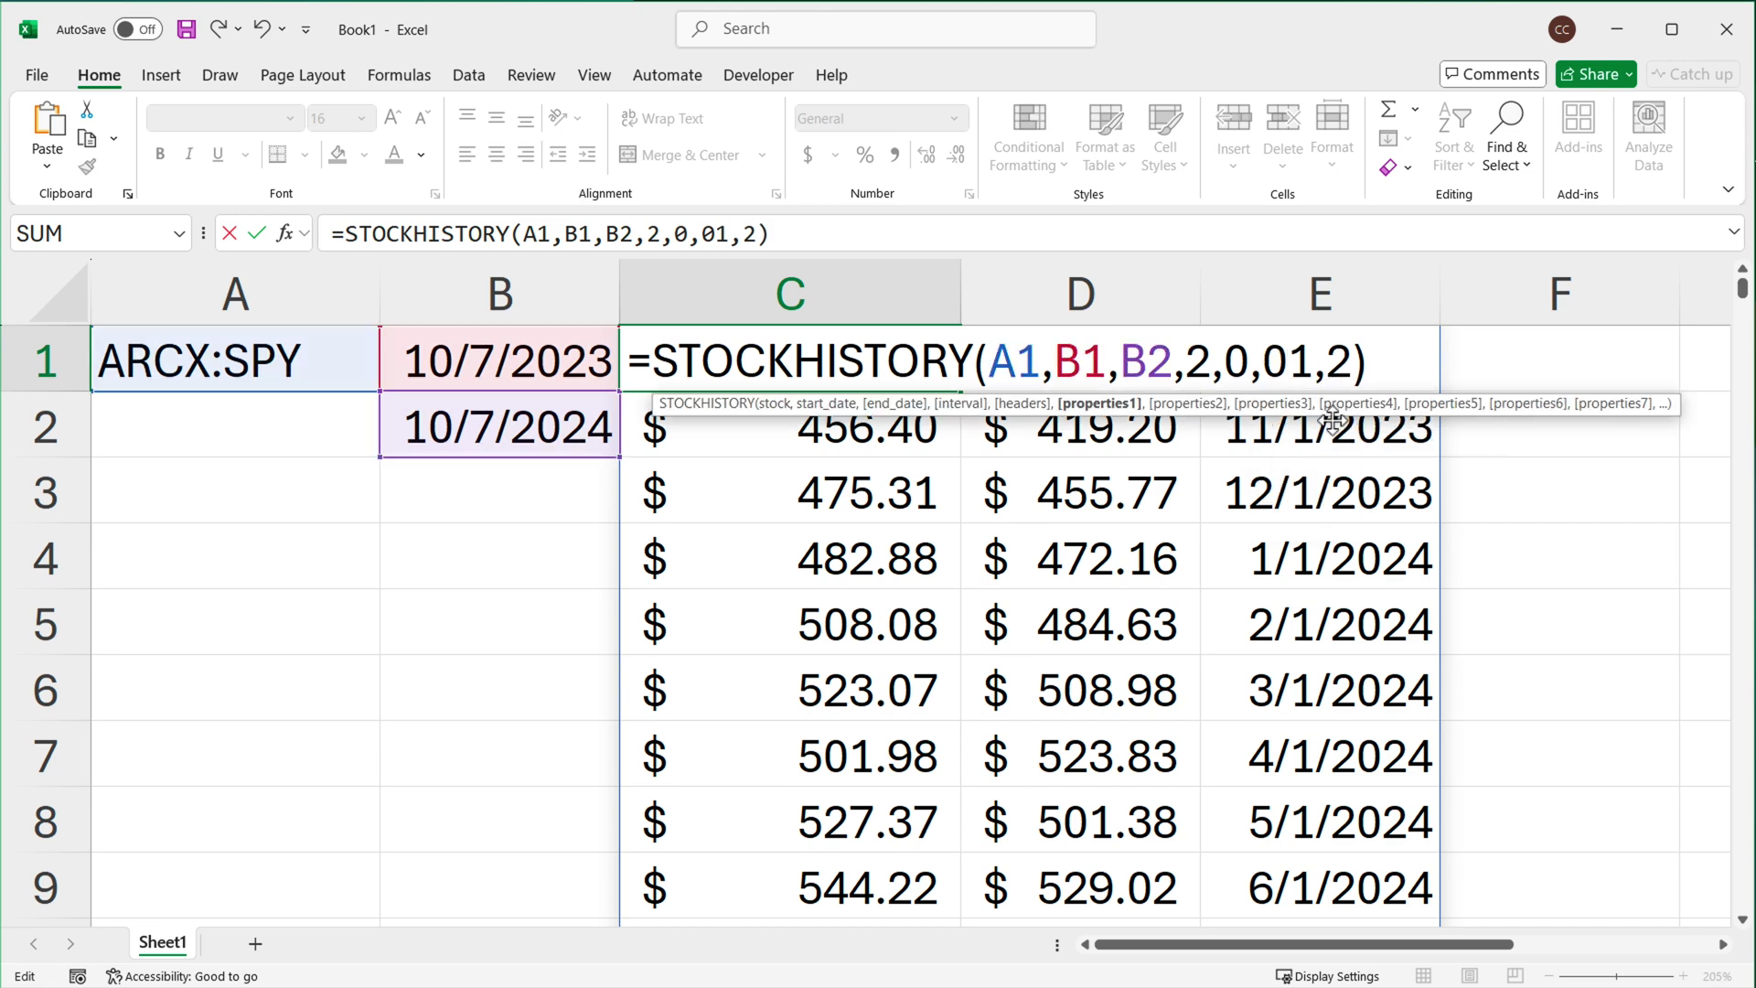
text(,)
key(Right)
key(Right)
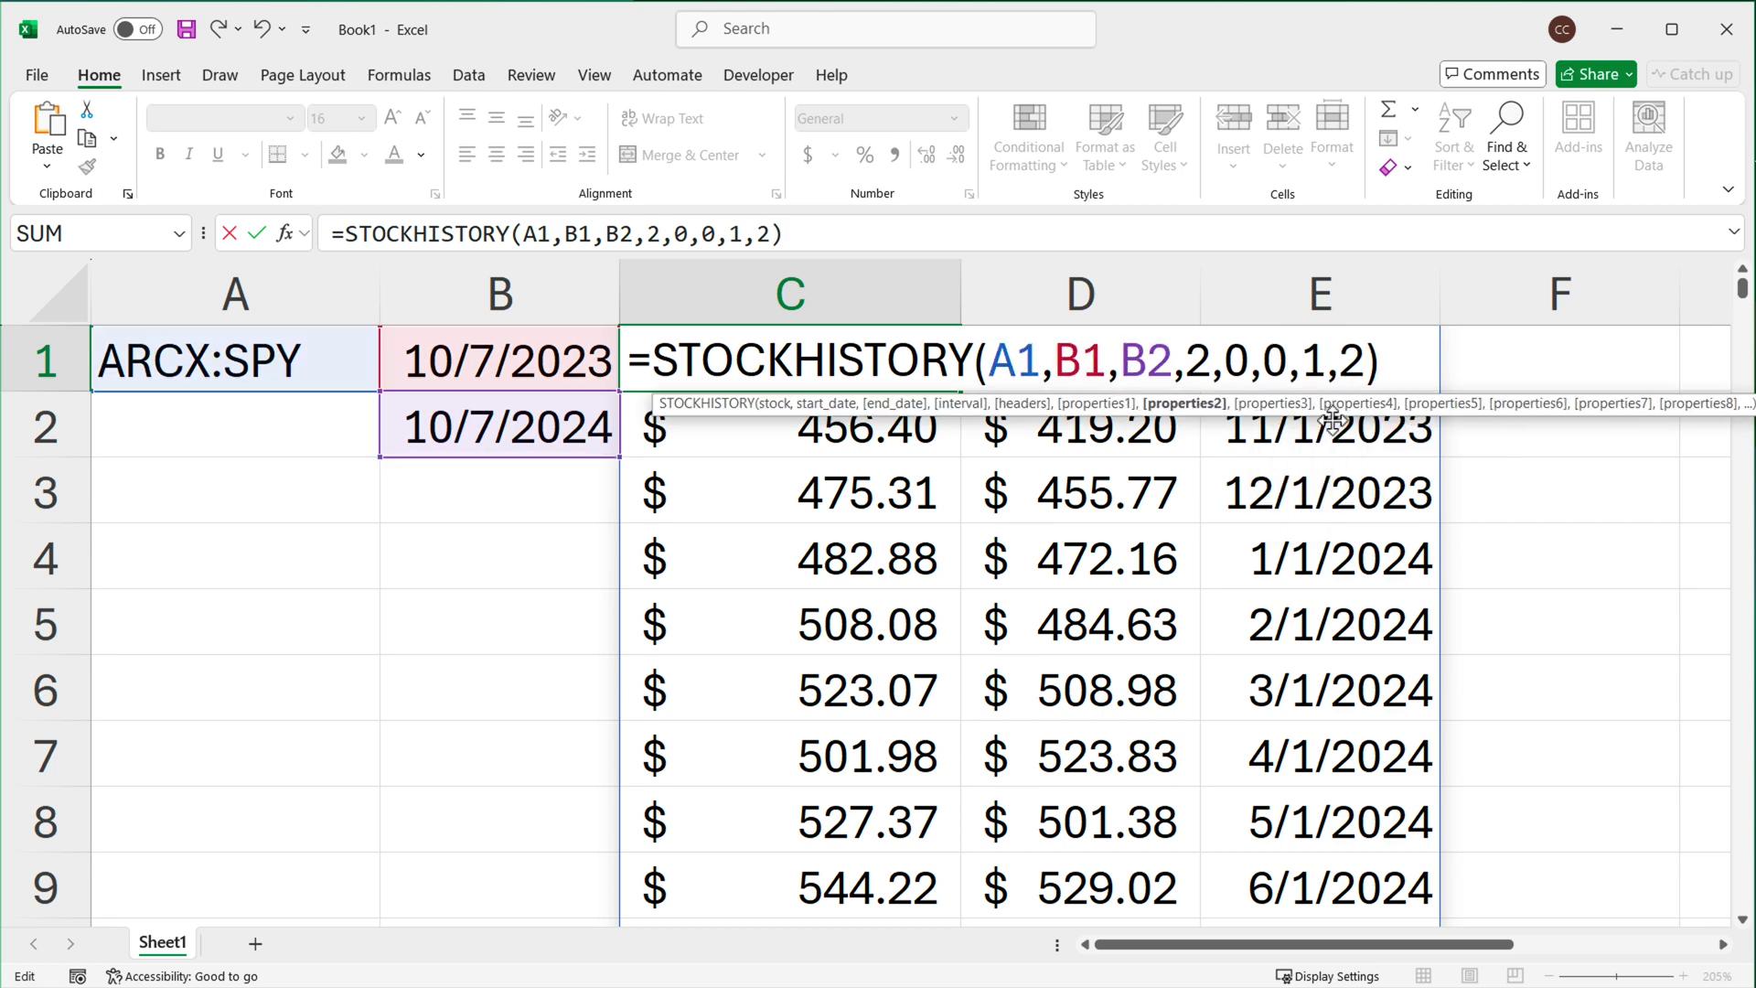
key(Right)
key(Return)
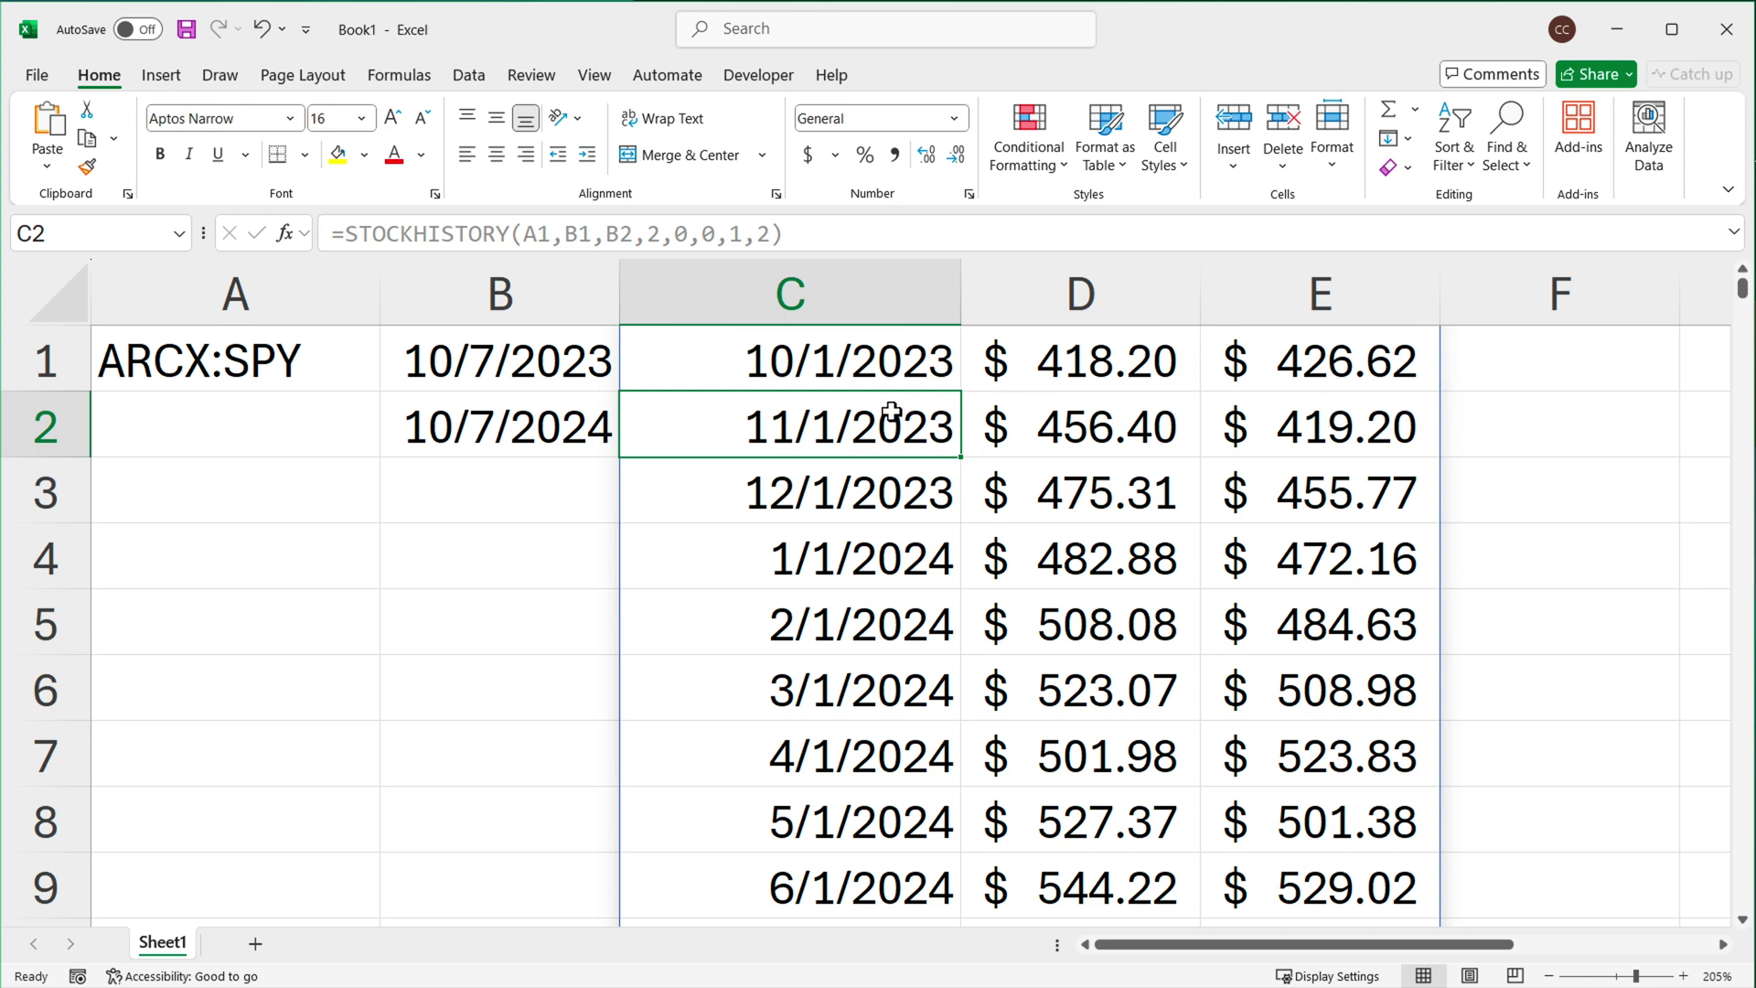
Switch to the Microsoft support page in the browser and copy the Nasdaq Stock Market code XNAS.
click(826, 580)
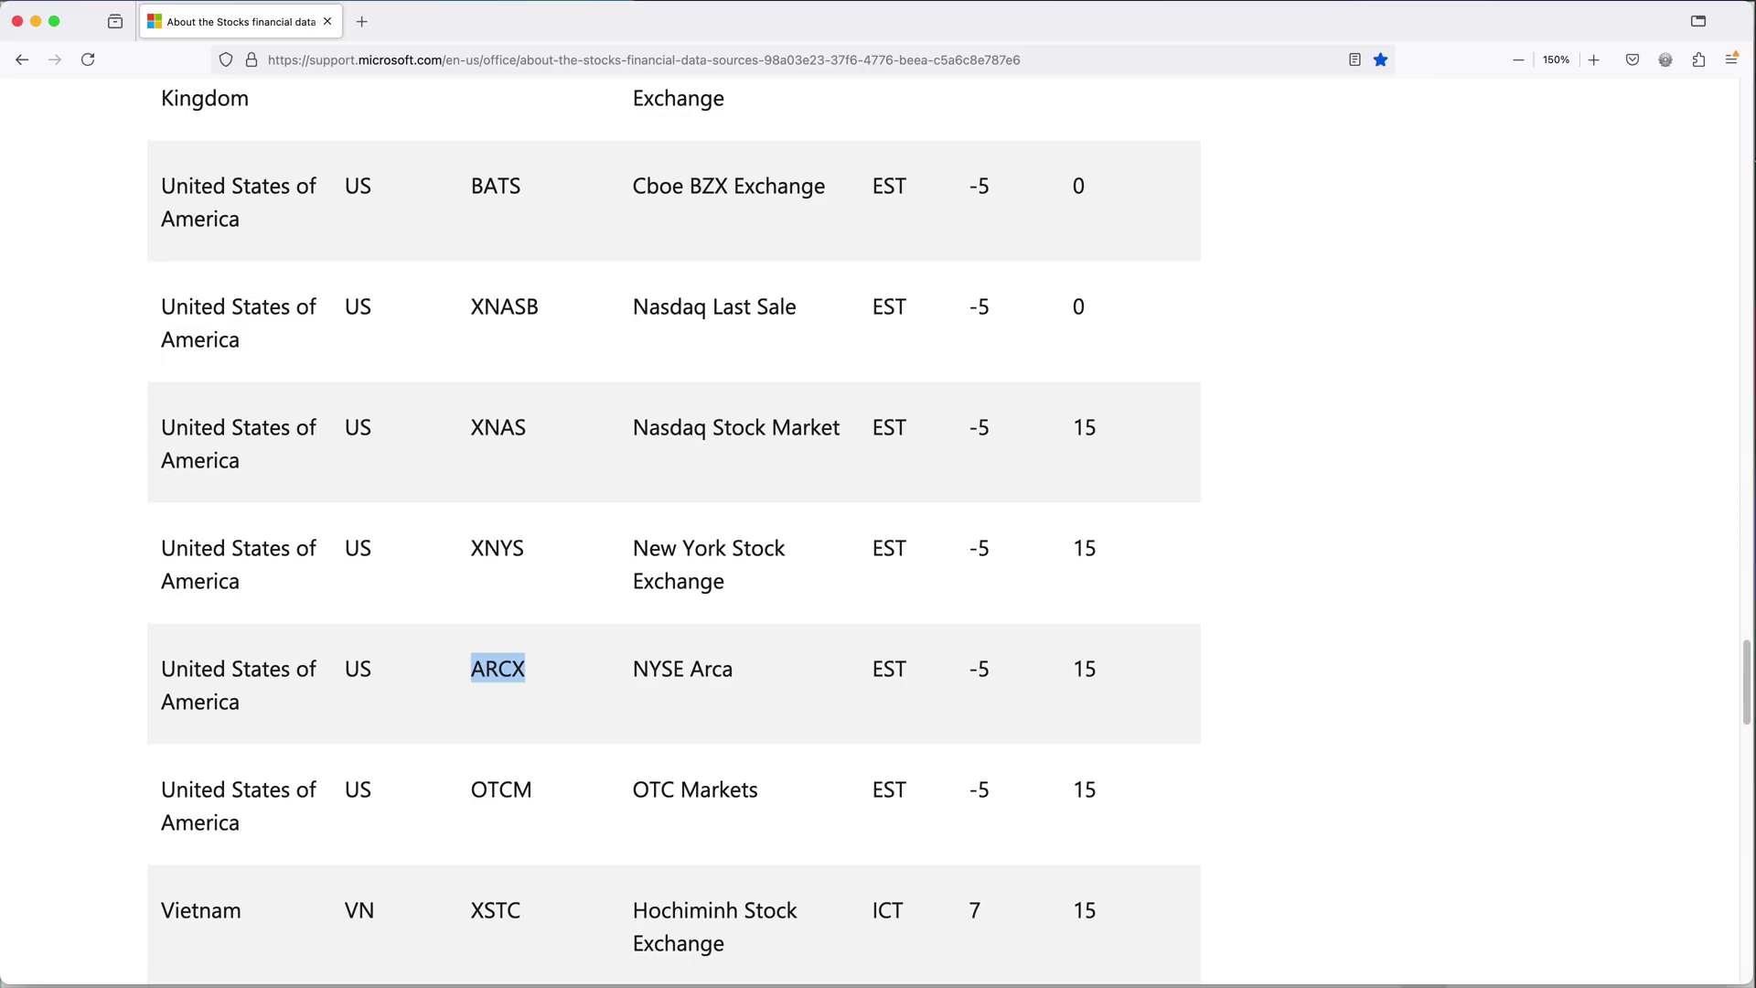
double_click(501, 427)
right_click(501, 427)
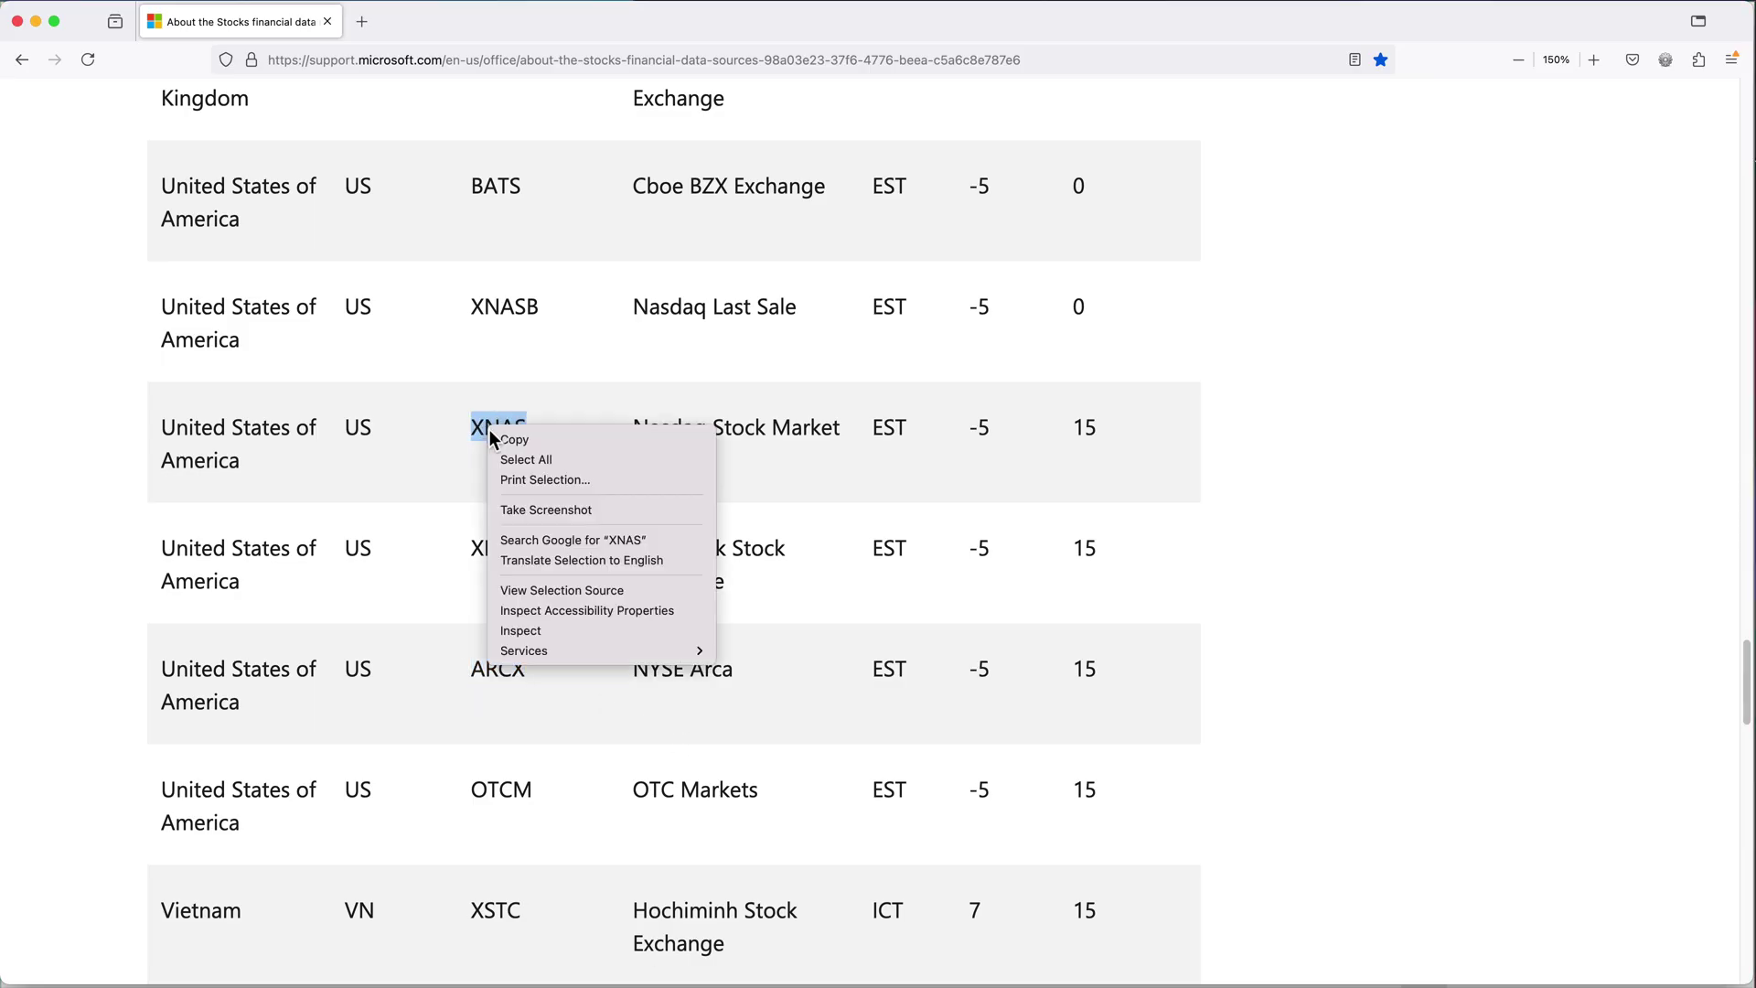
click(535, 440)
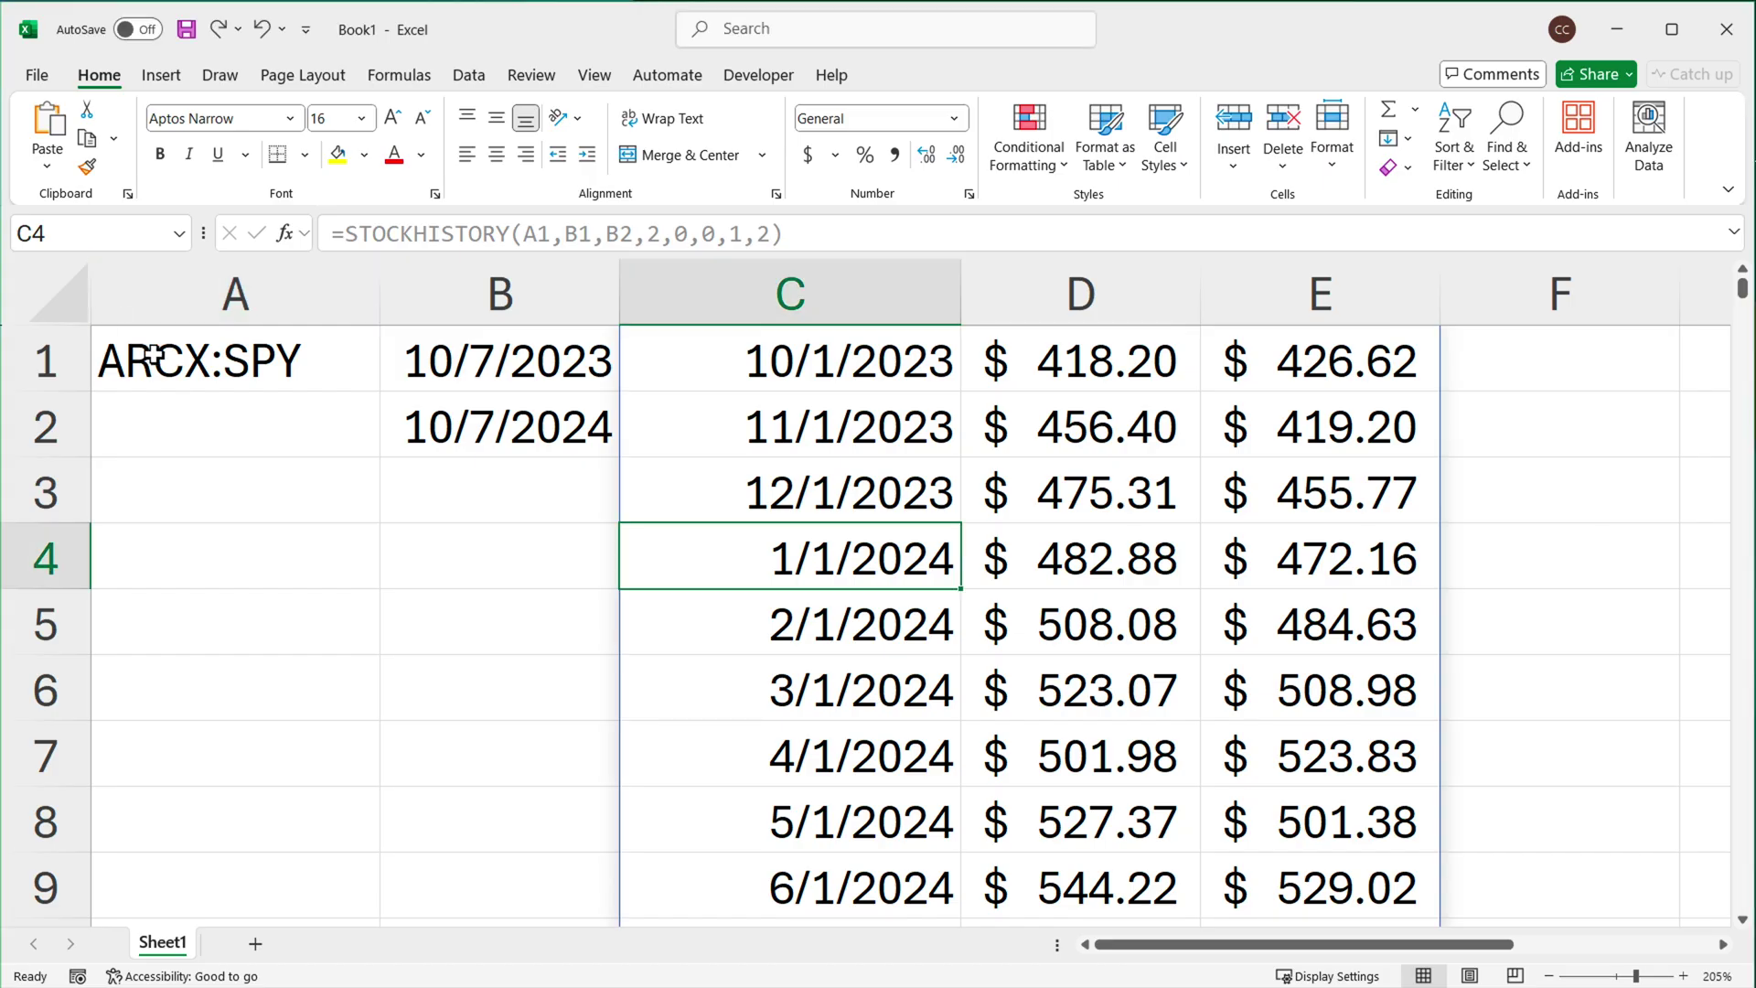
Replace the ticker in A1 of the Excel sheet with XNAS:AAPL, using the copied exchange code.
click(156, 375)
double_click(351, 369)
drag(350, 370, 97, 368)
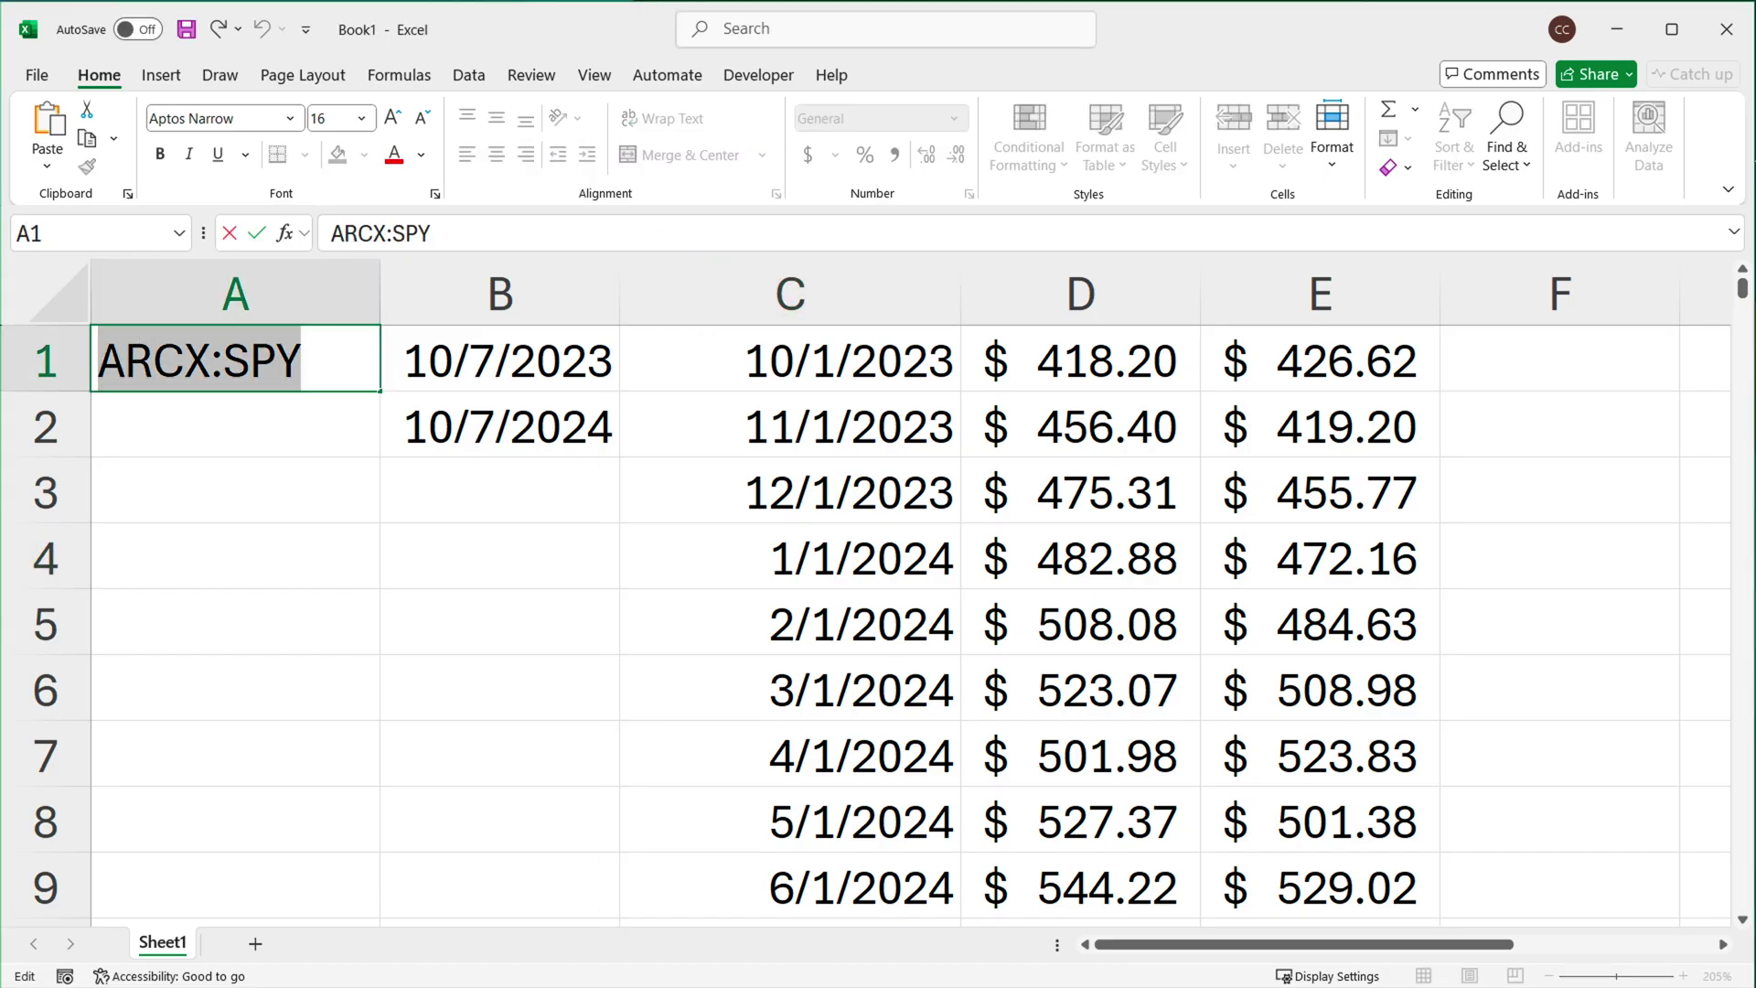
key(ctrl+v)
text(:)
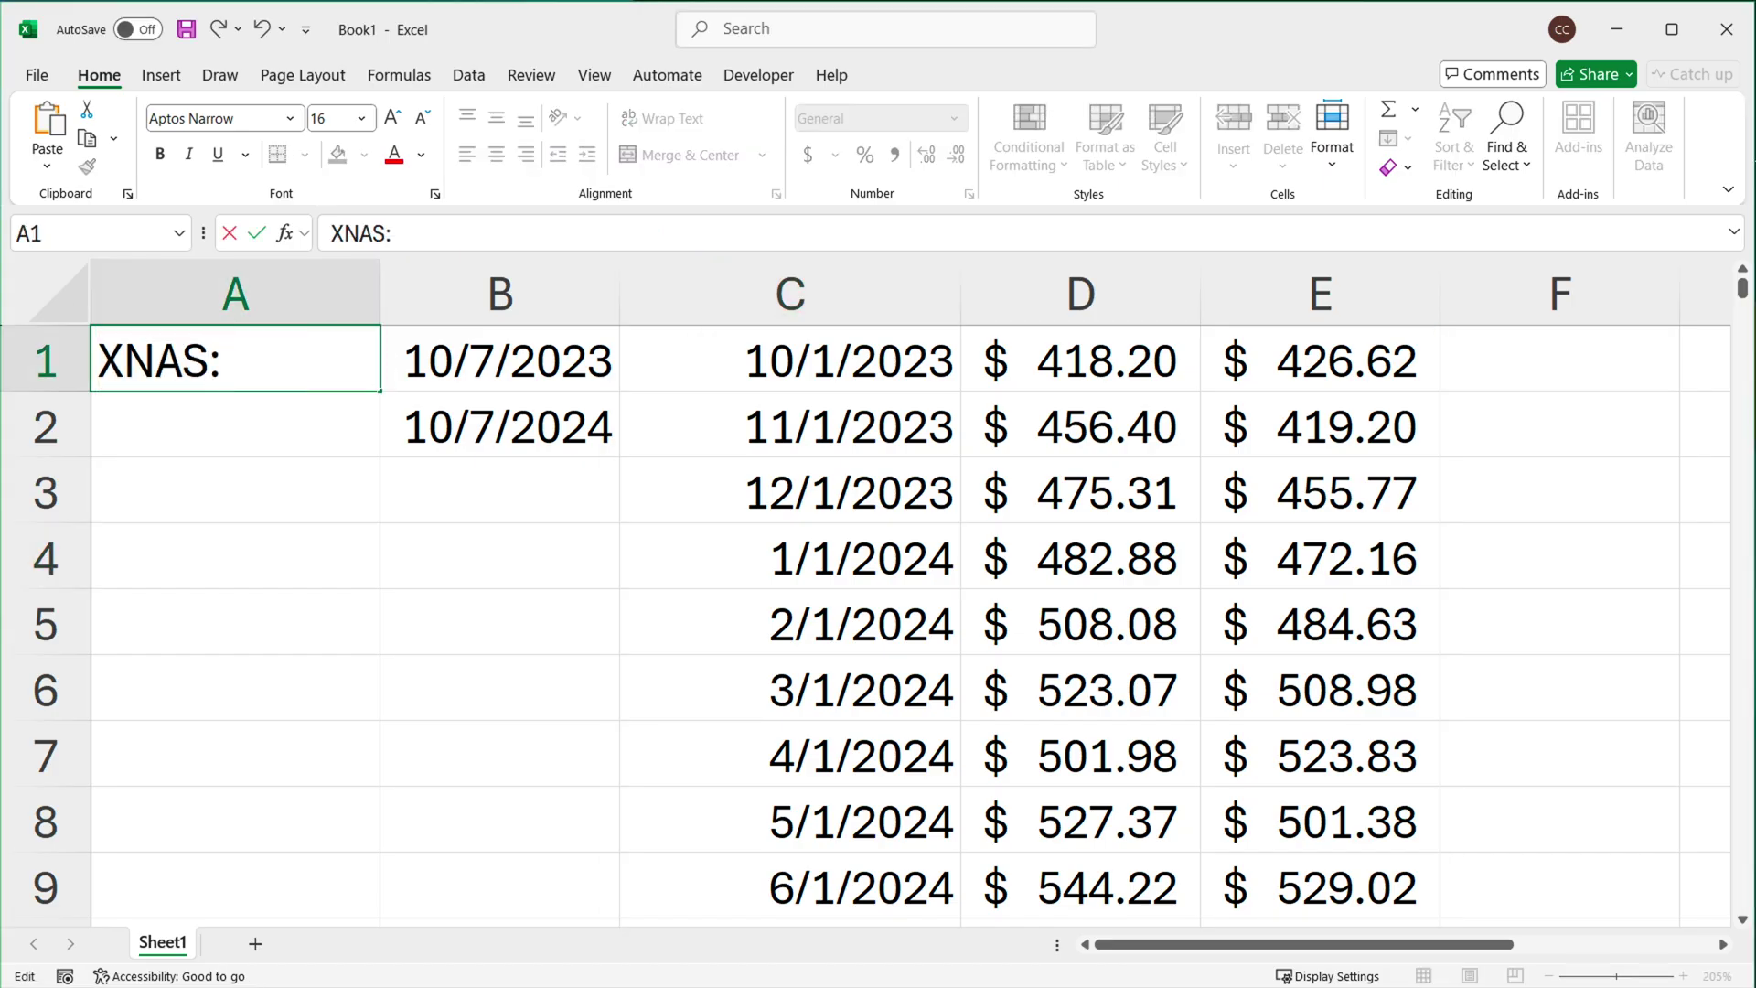
text(AAPL)
key(Return)
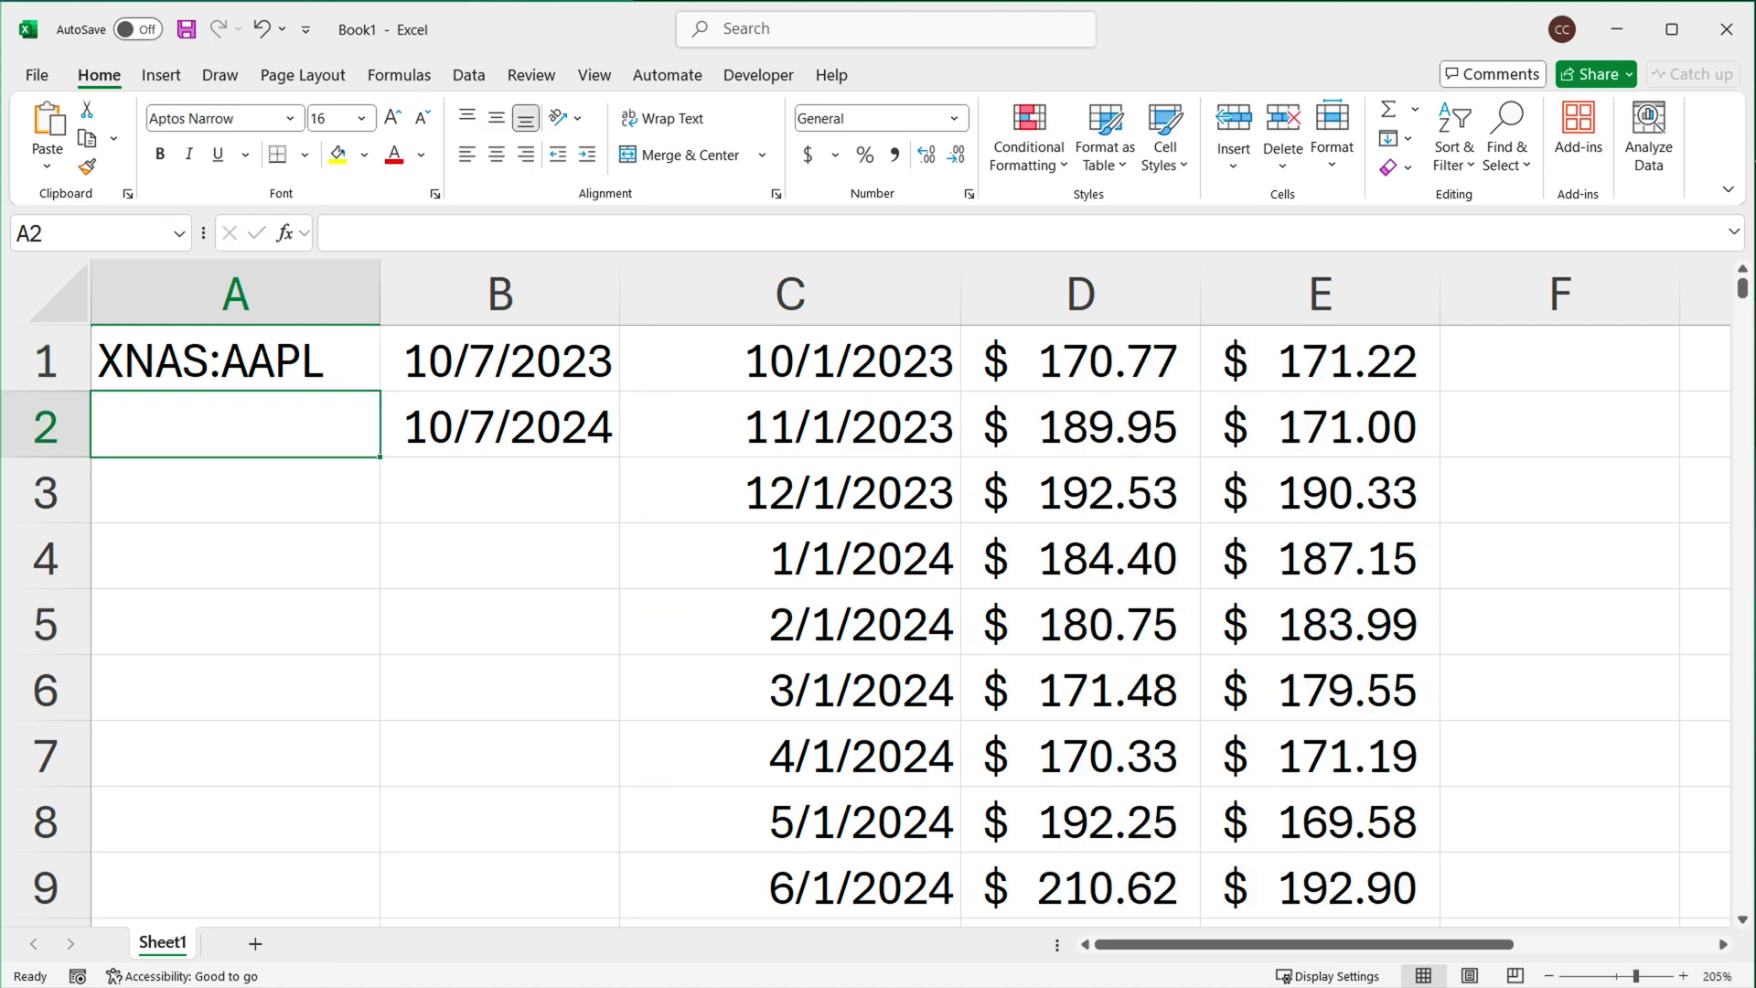
Replace the end date in B2 with the formula =TODAY().
click(457, 366)
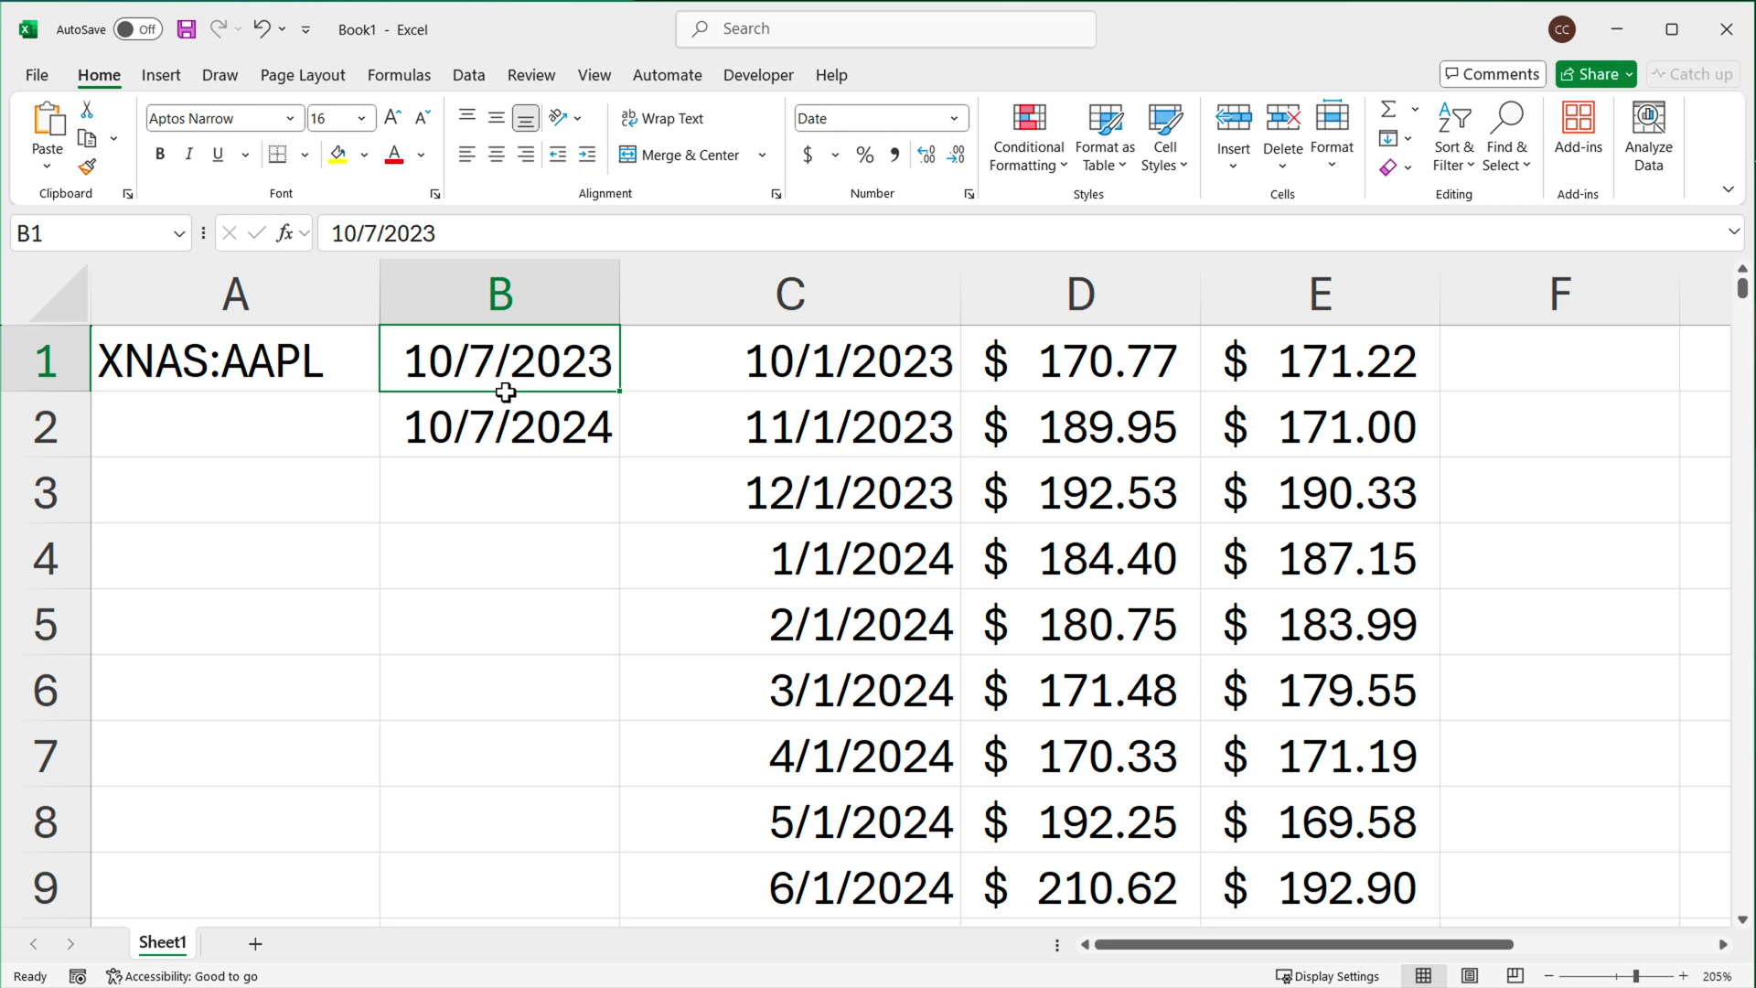
click(513, 425)
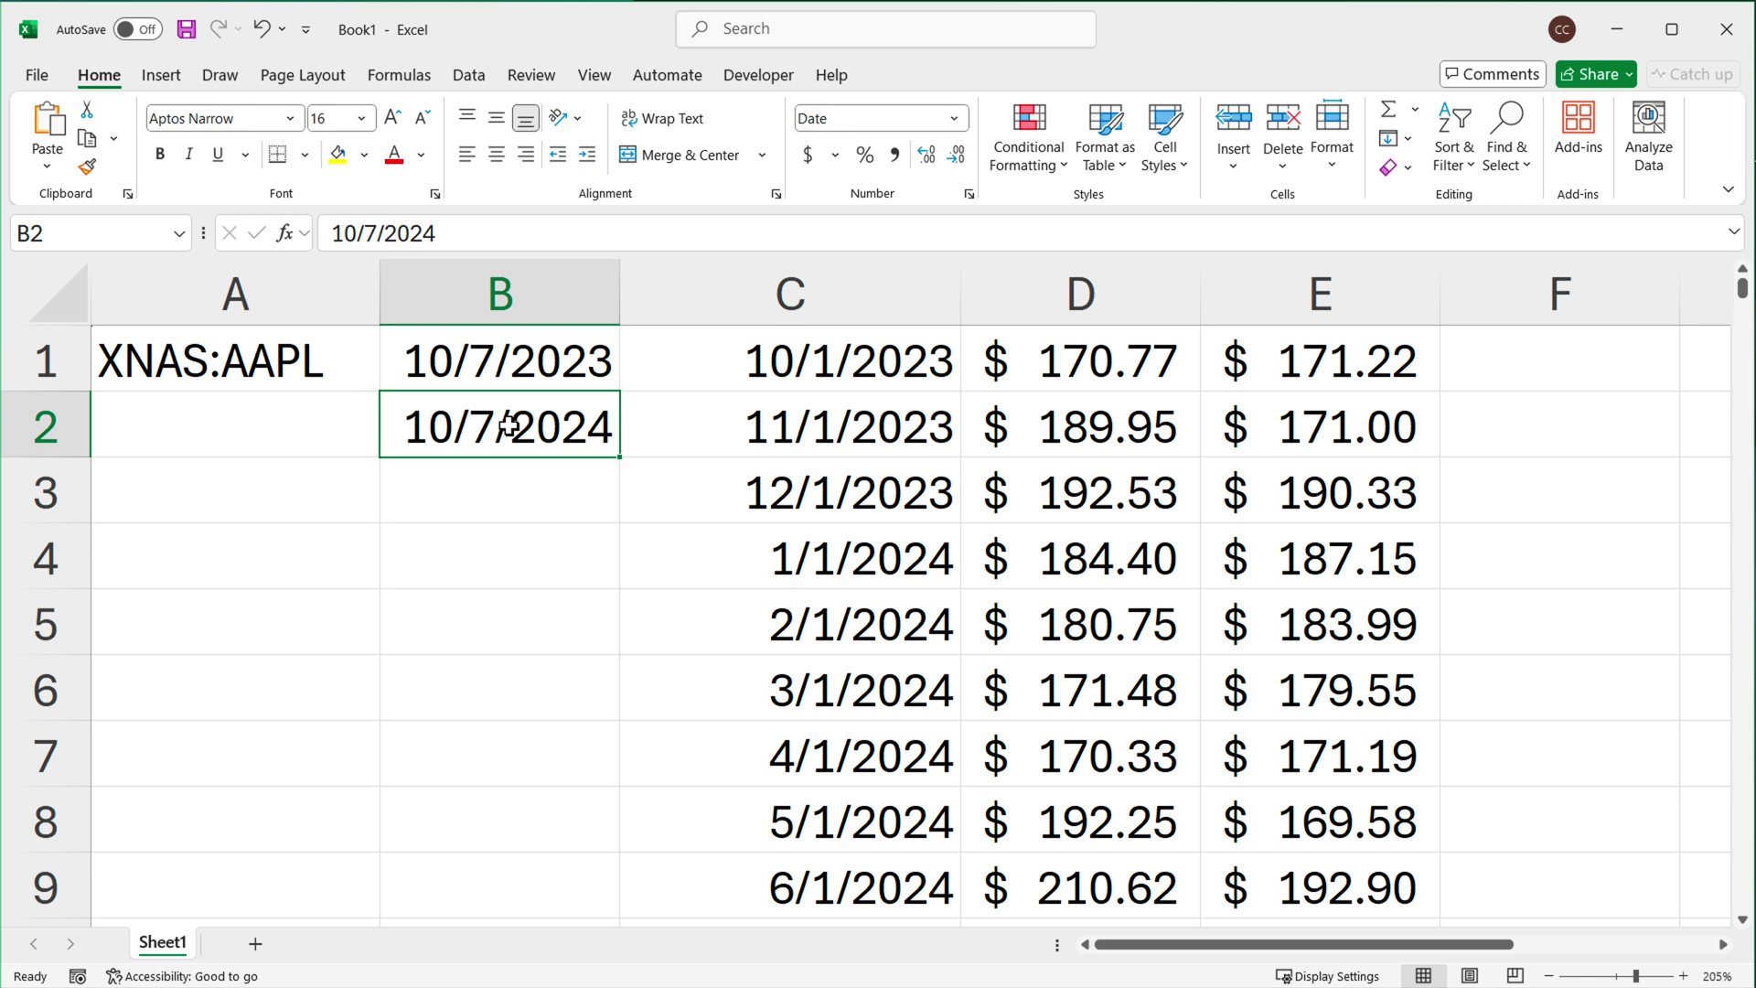
text(=TO)
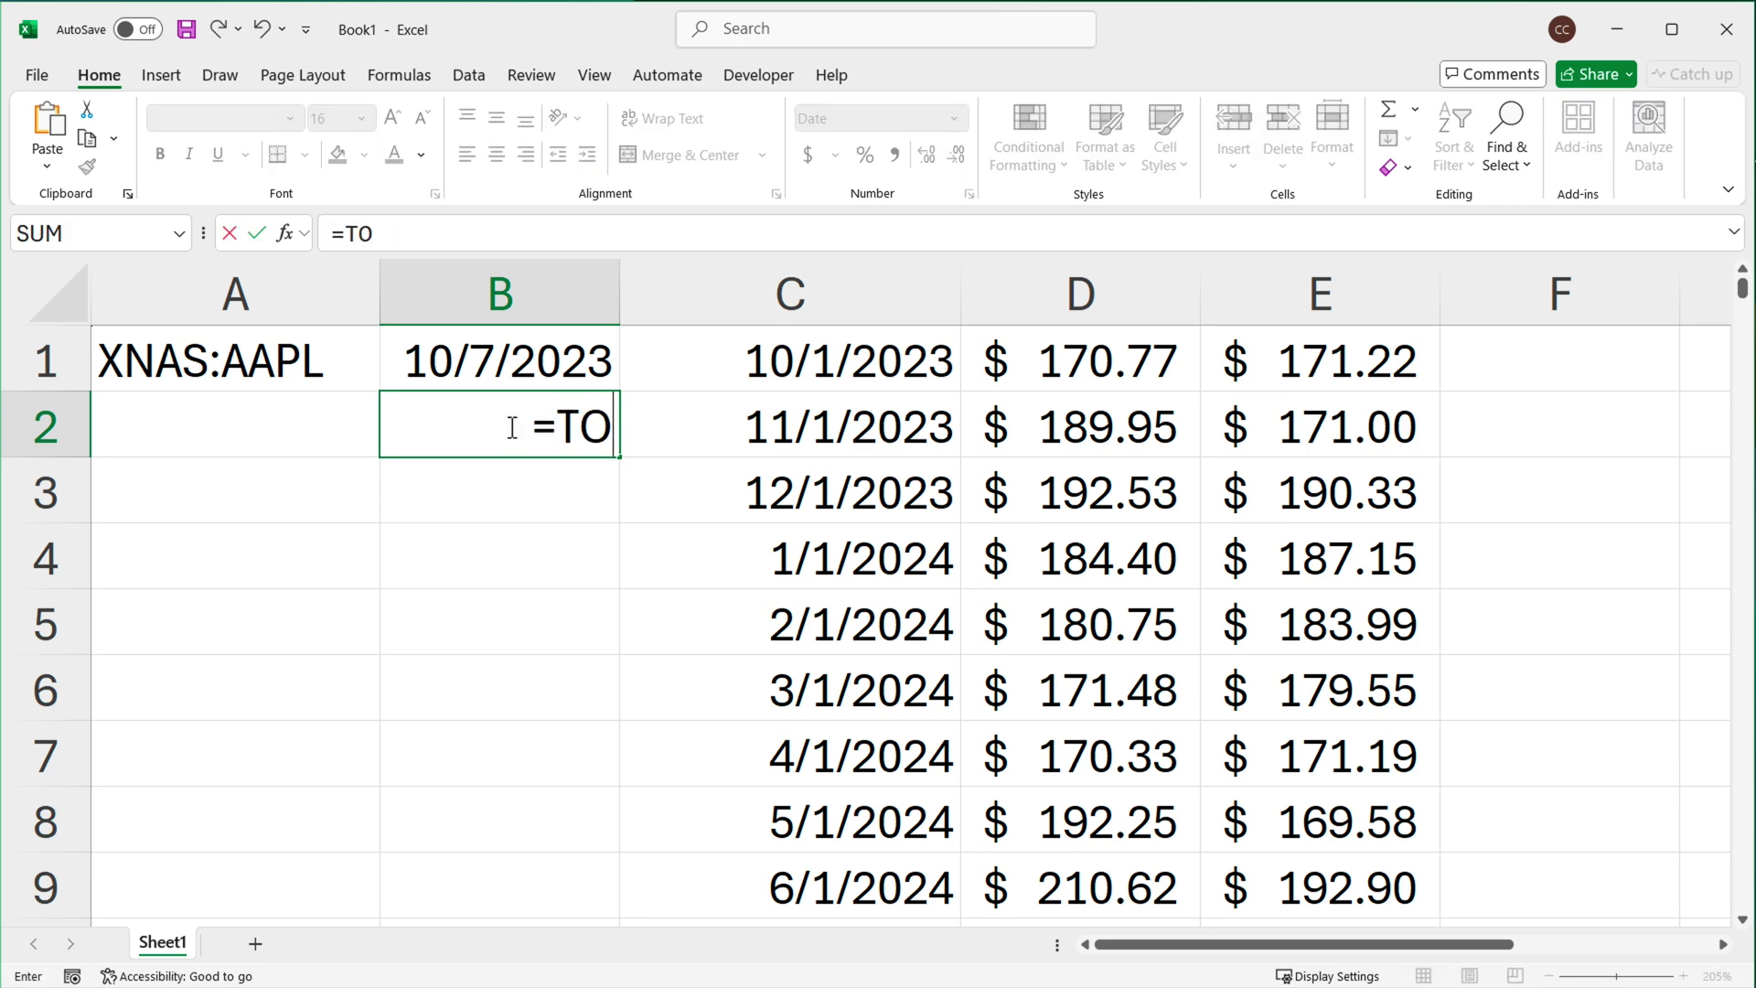
text(DAY())
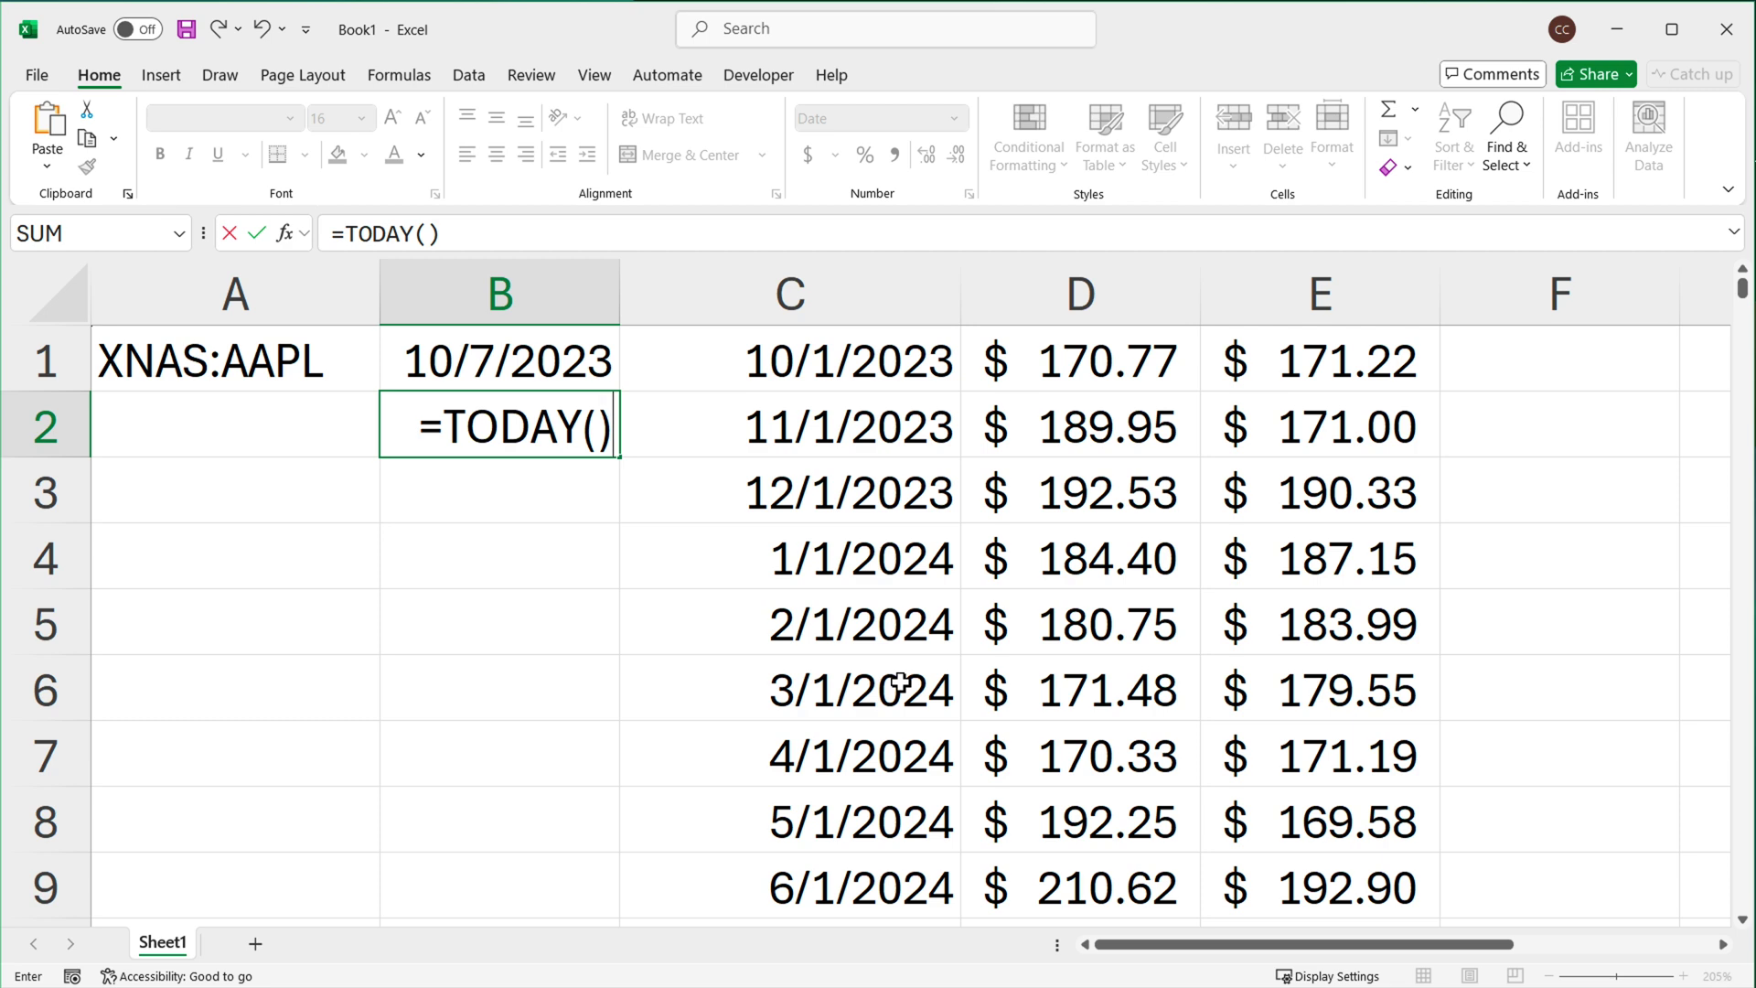
key(Return)
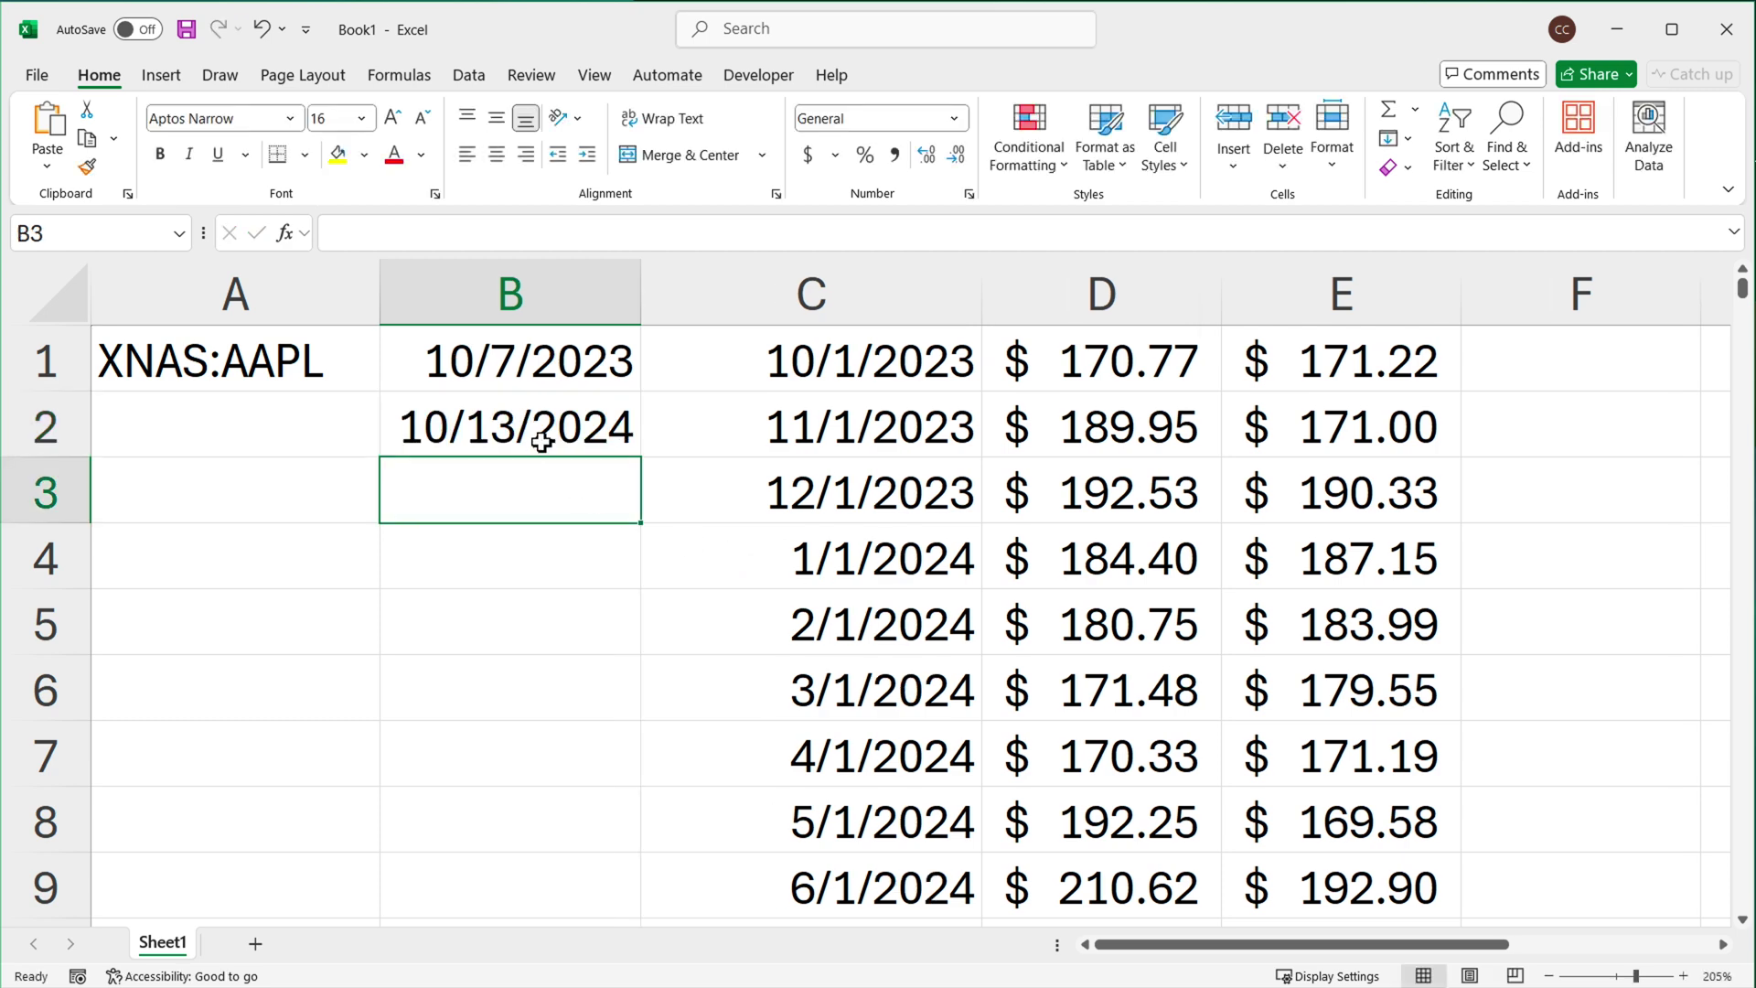
Replace the B2 end date argument in C1 with TODAY(), making the formula =STOCKHISTORY(A1,B1,TODAY(),2,0,0,1,2).
click(548, 366)
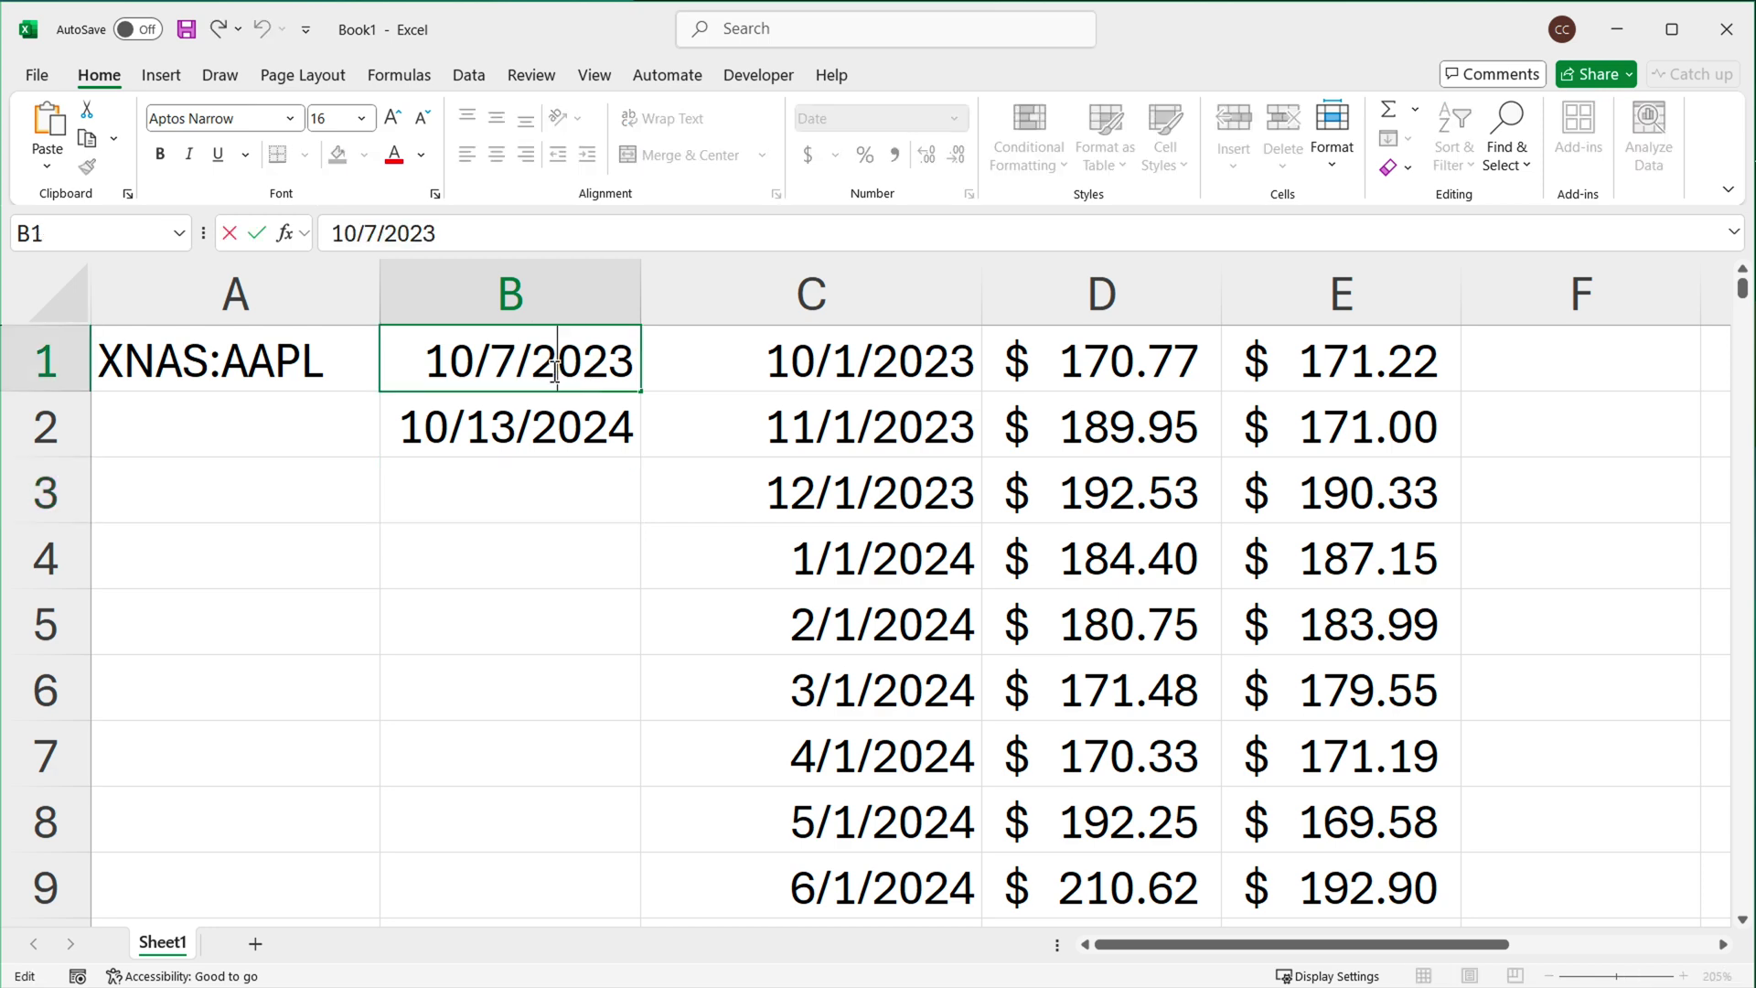
double_click(817, 359)
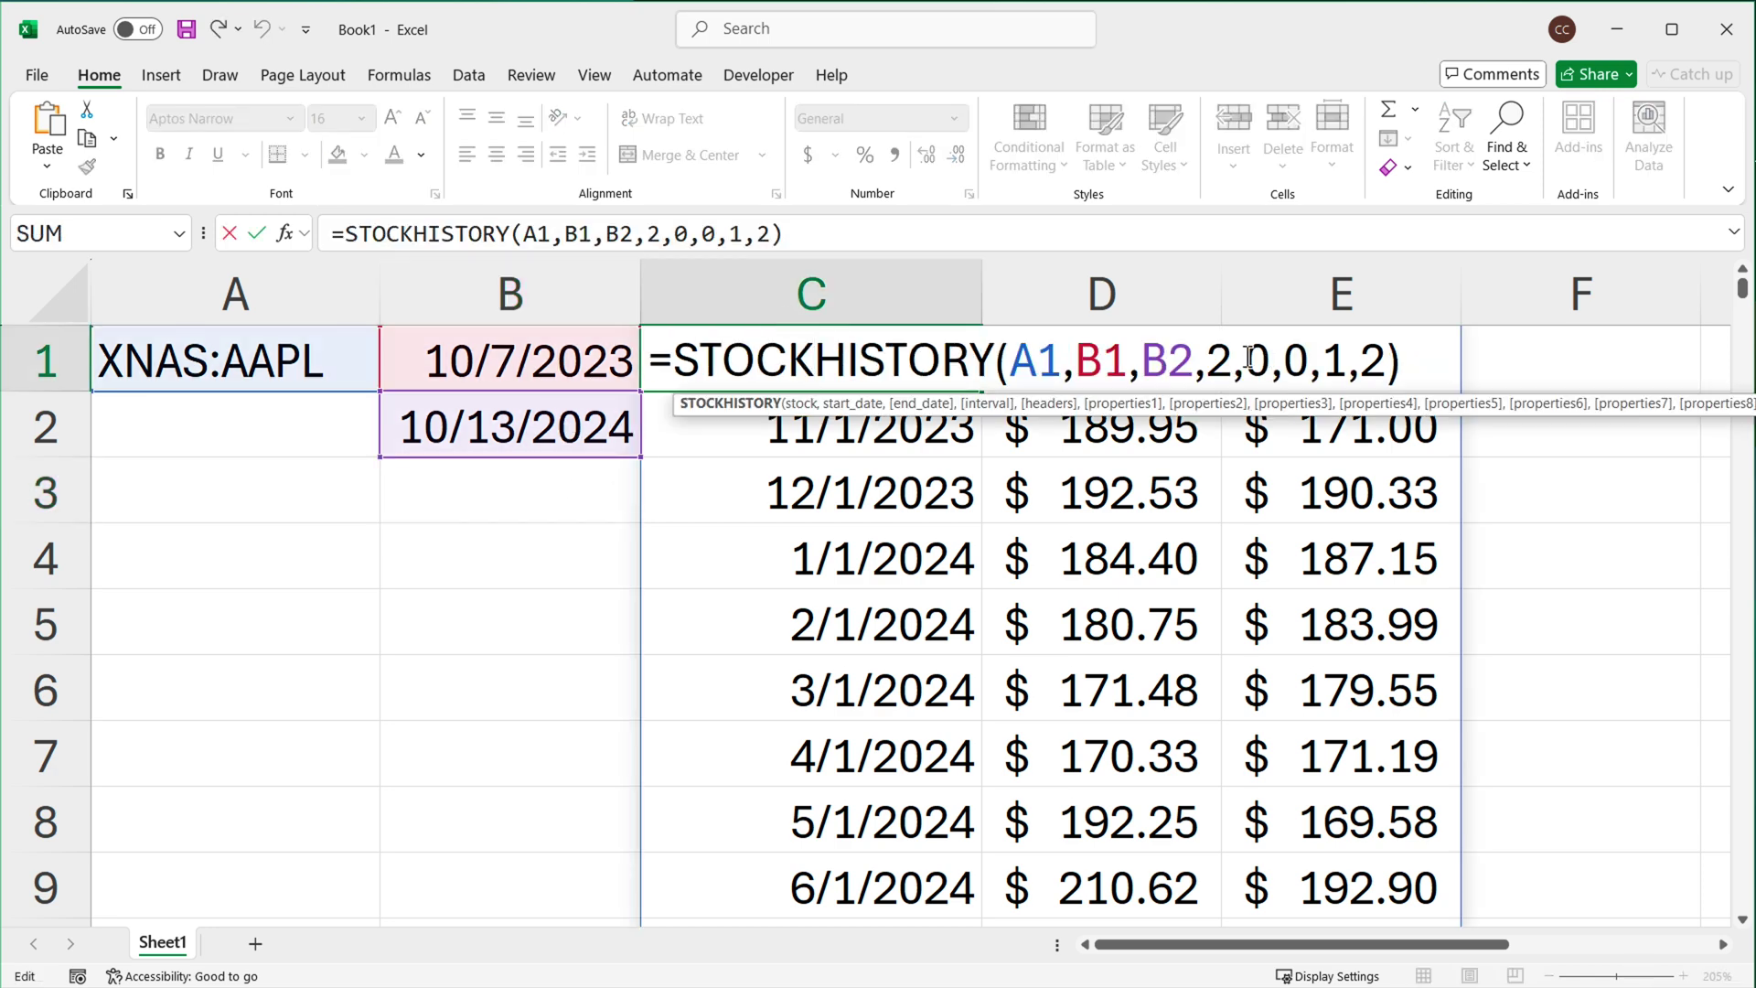
double_click(1189, 360)
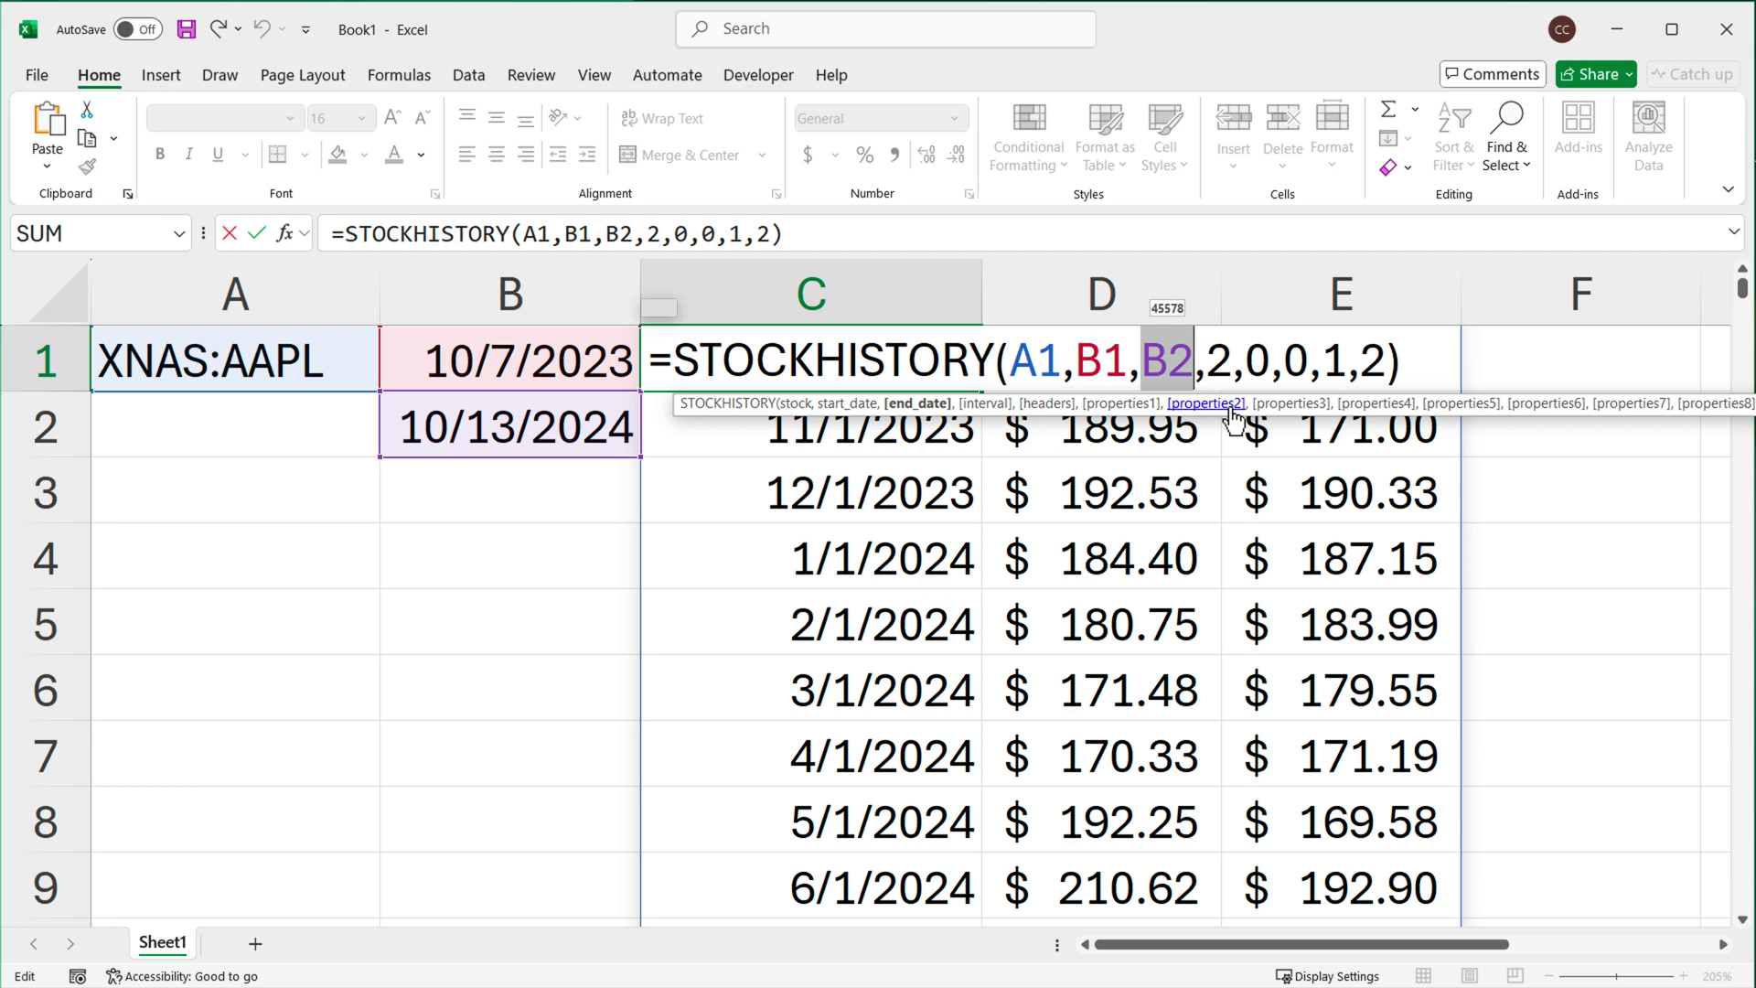
text(TODAY())
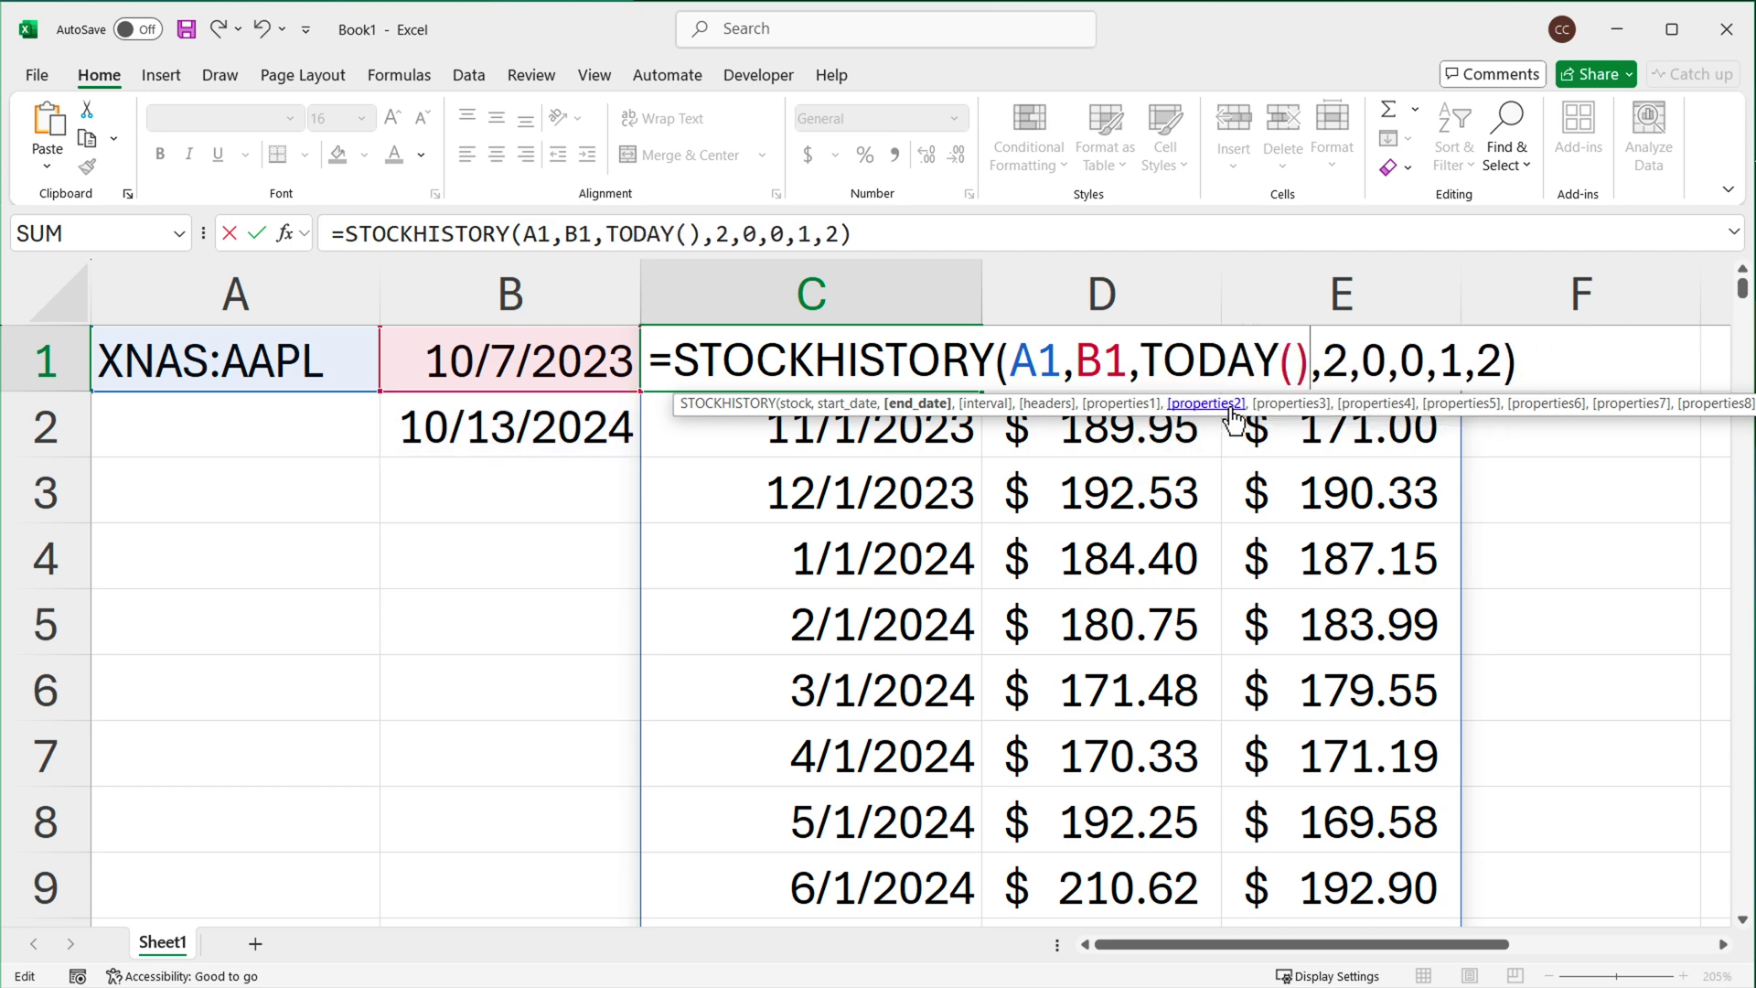
key(Return)
Clear the unneeded end date formula from cell B2.
click(583, 415)
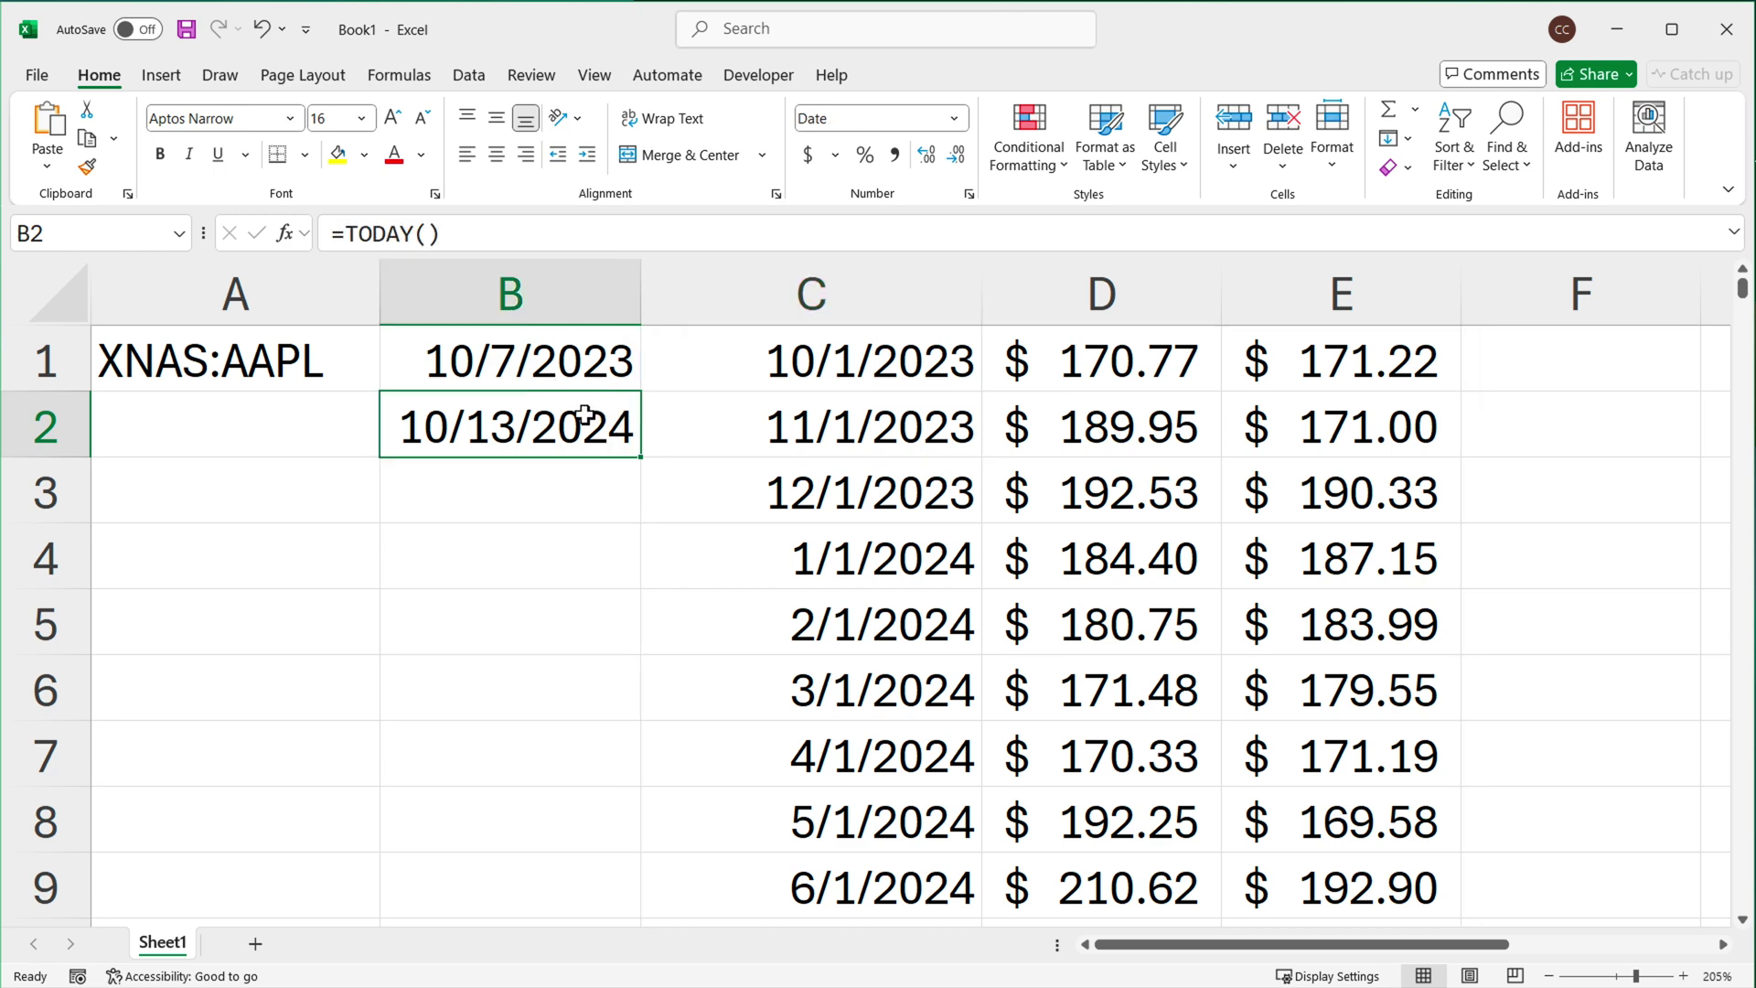
key(Delete)
key(Down)
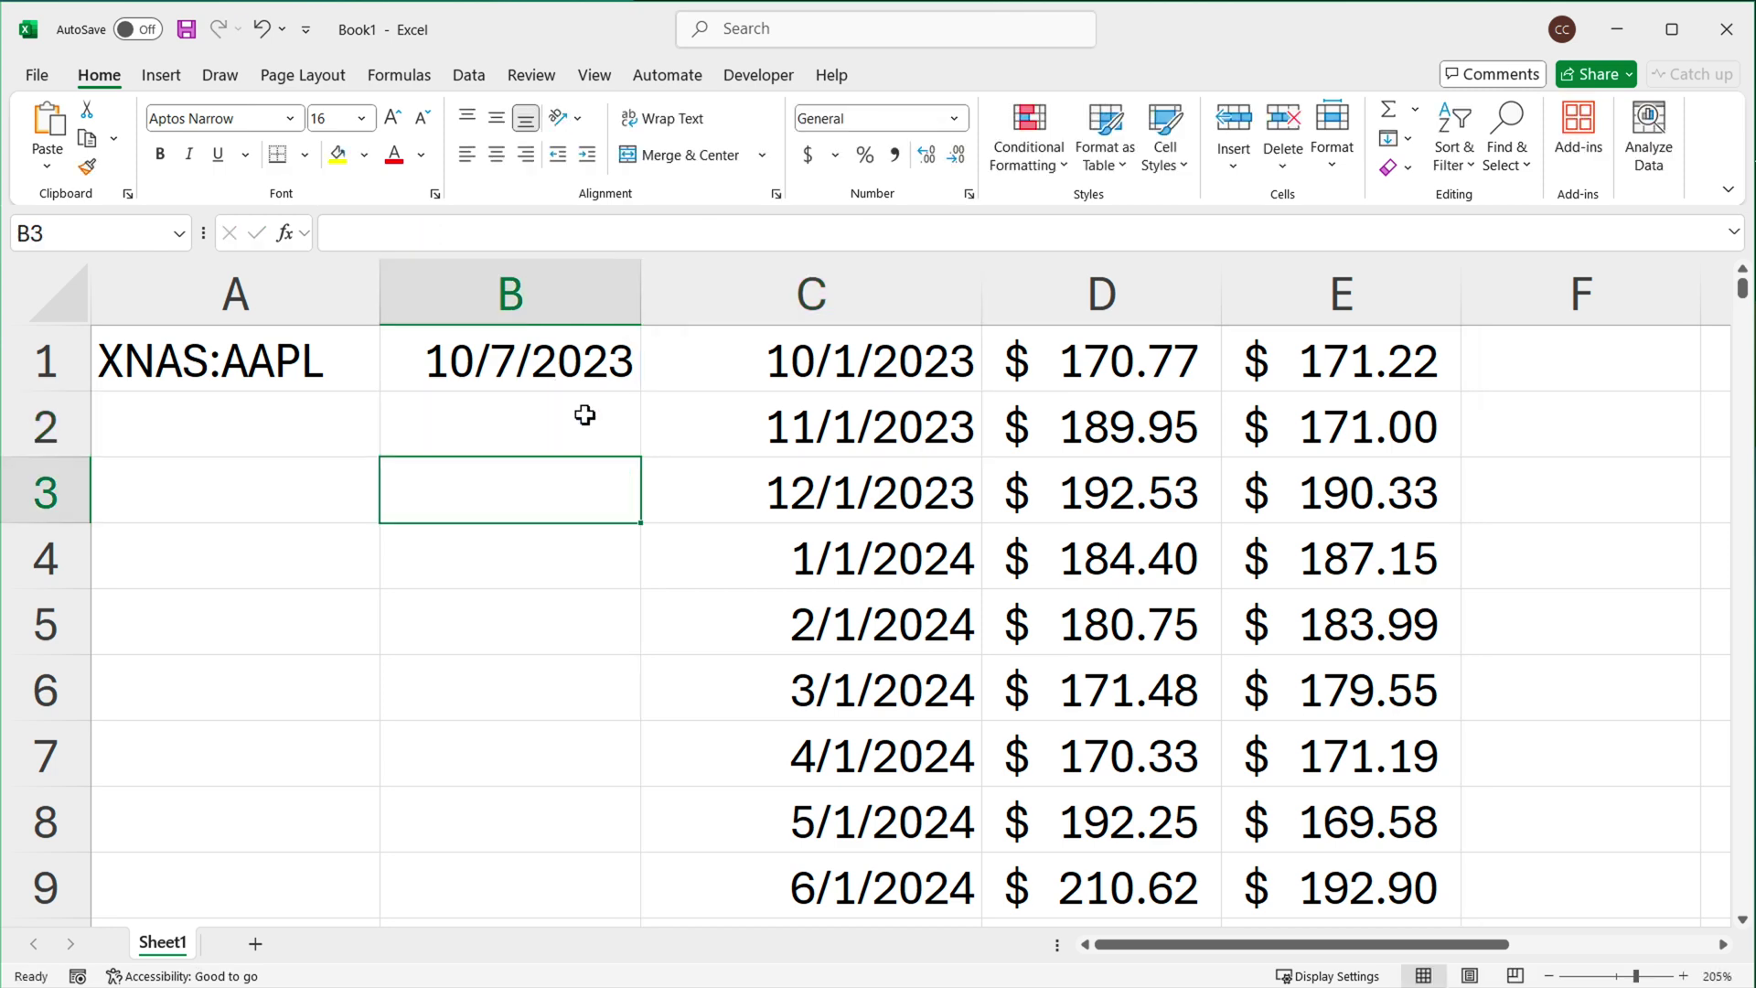
Examine the TODAY() end date argument in C1 and the date order of the returned rows down to the last one.
click(866, 368)
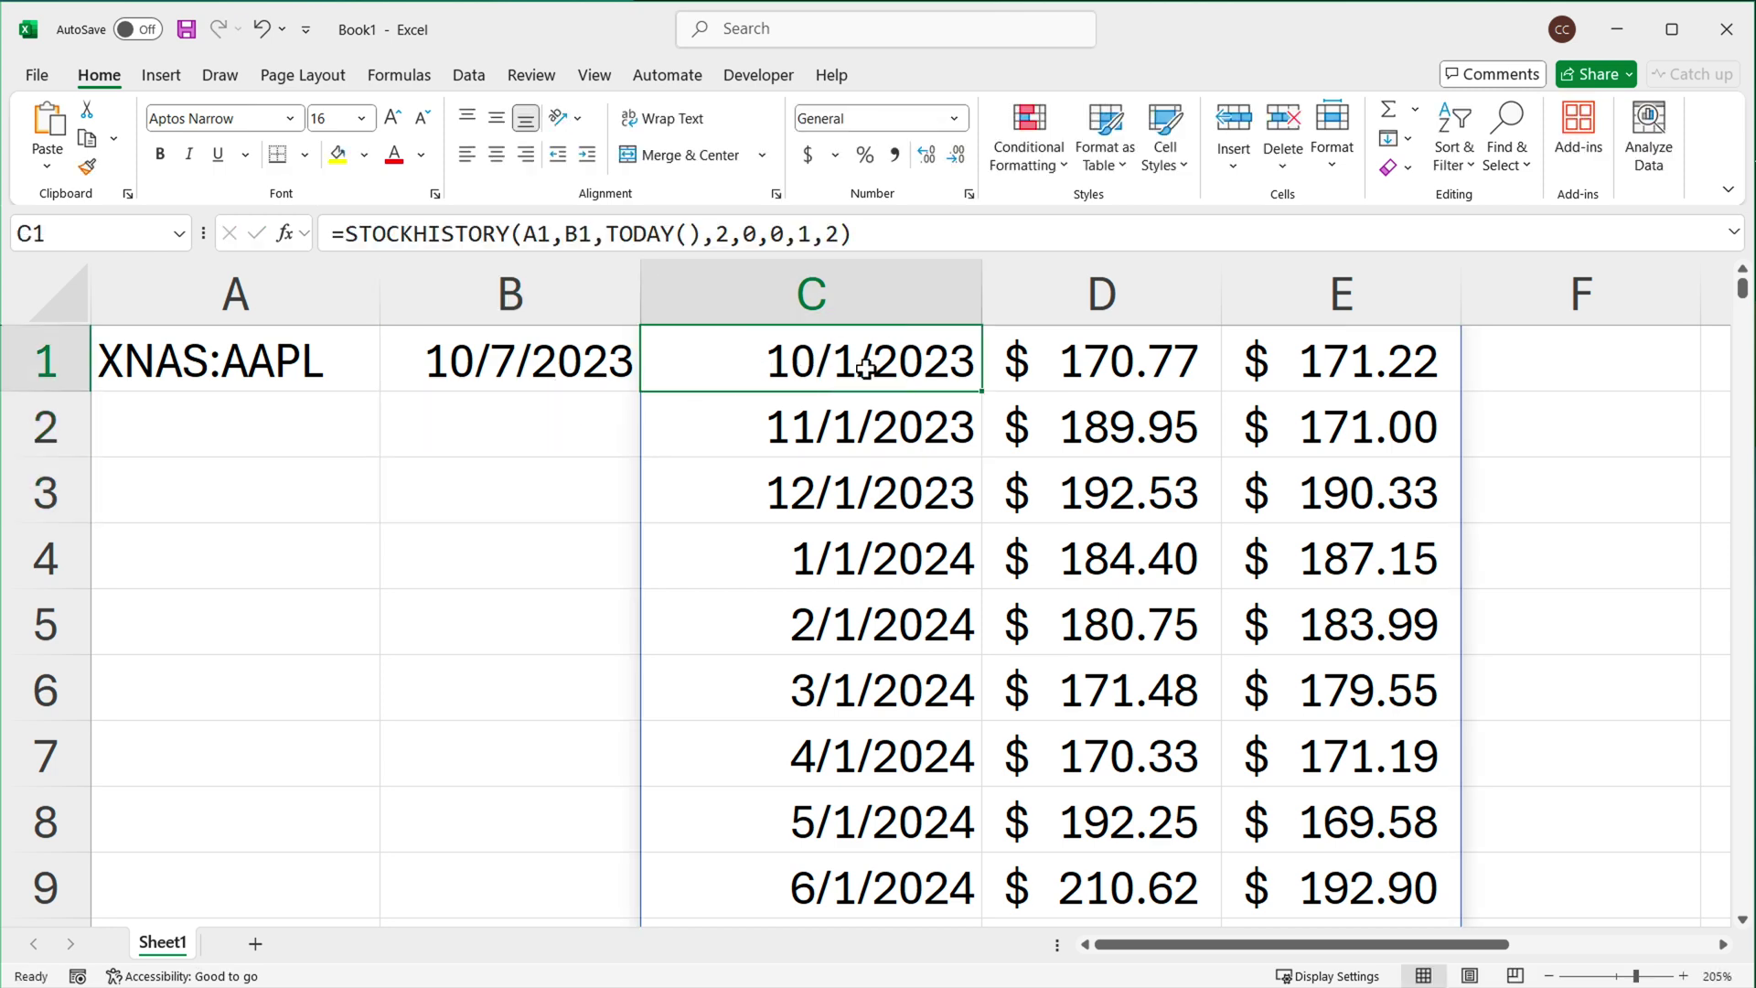
double_click(866, 368)
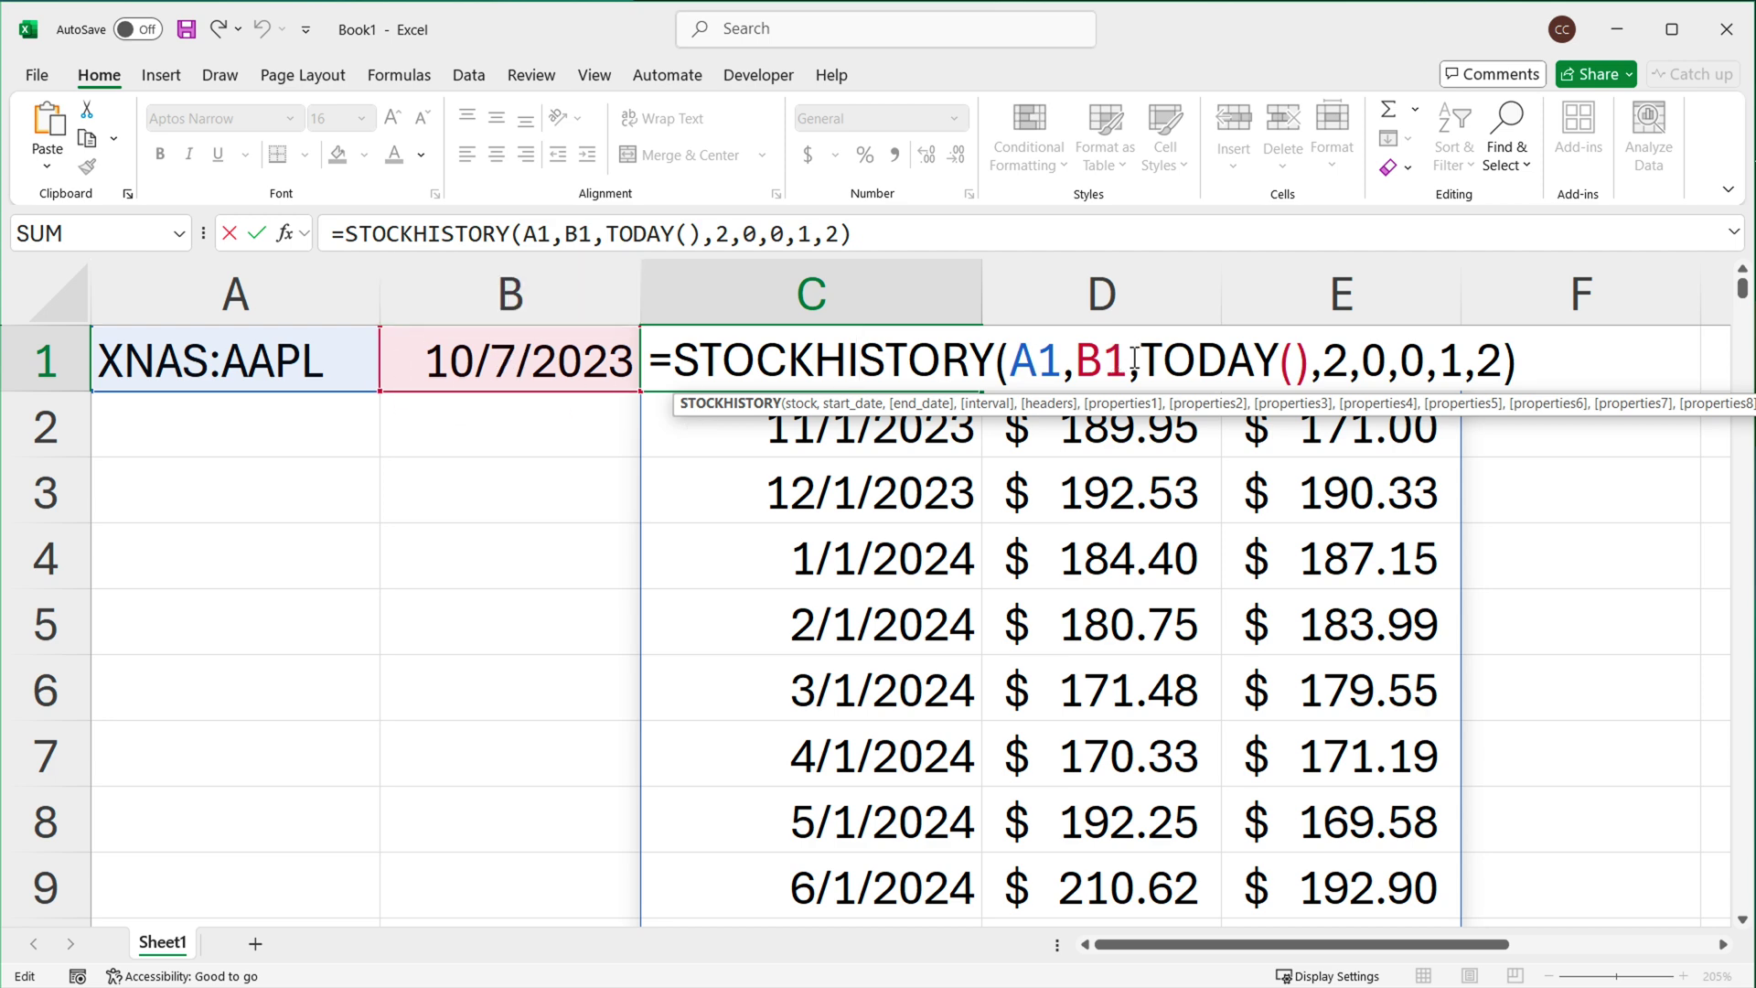
drag(1134, 358, 1313, 360)
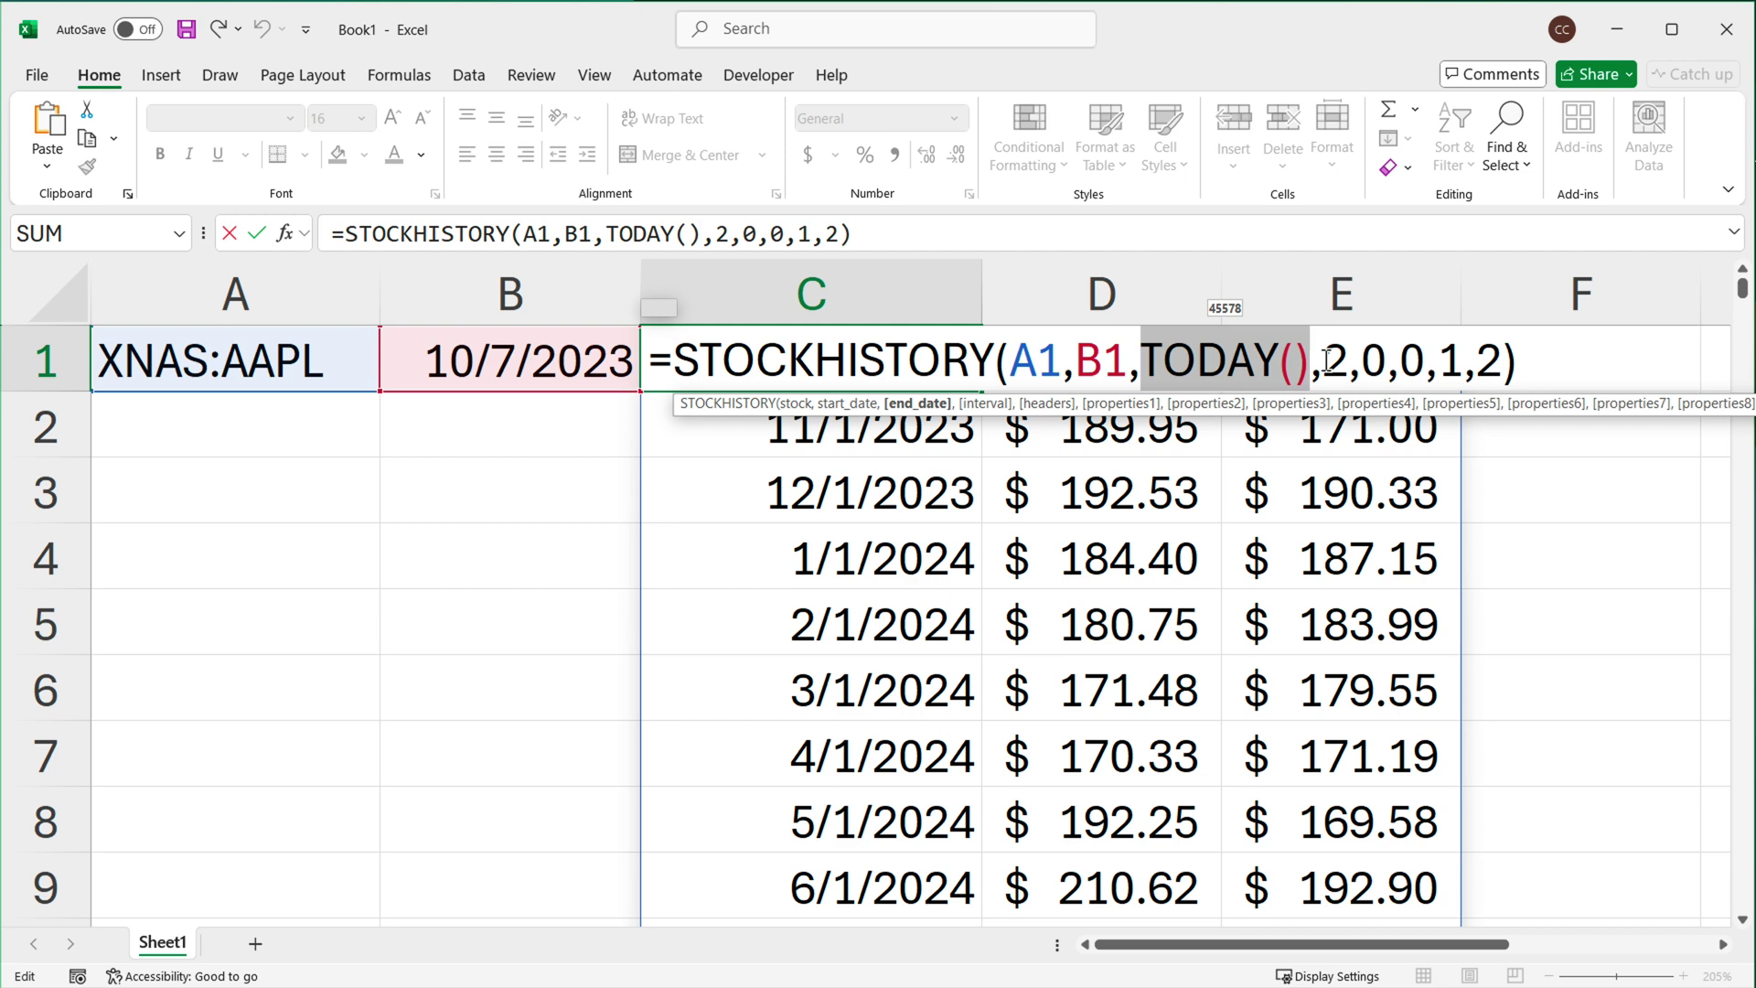
key(Return)
click(902, 357)
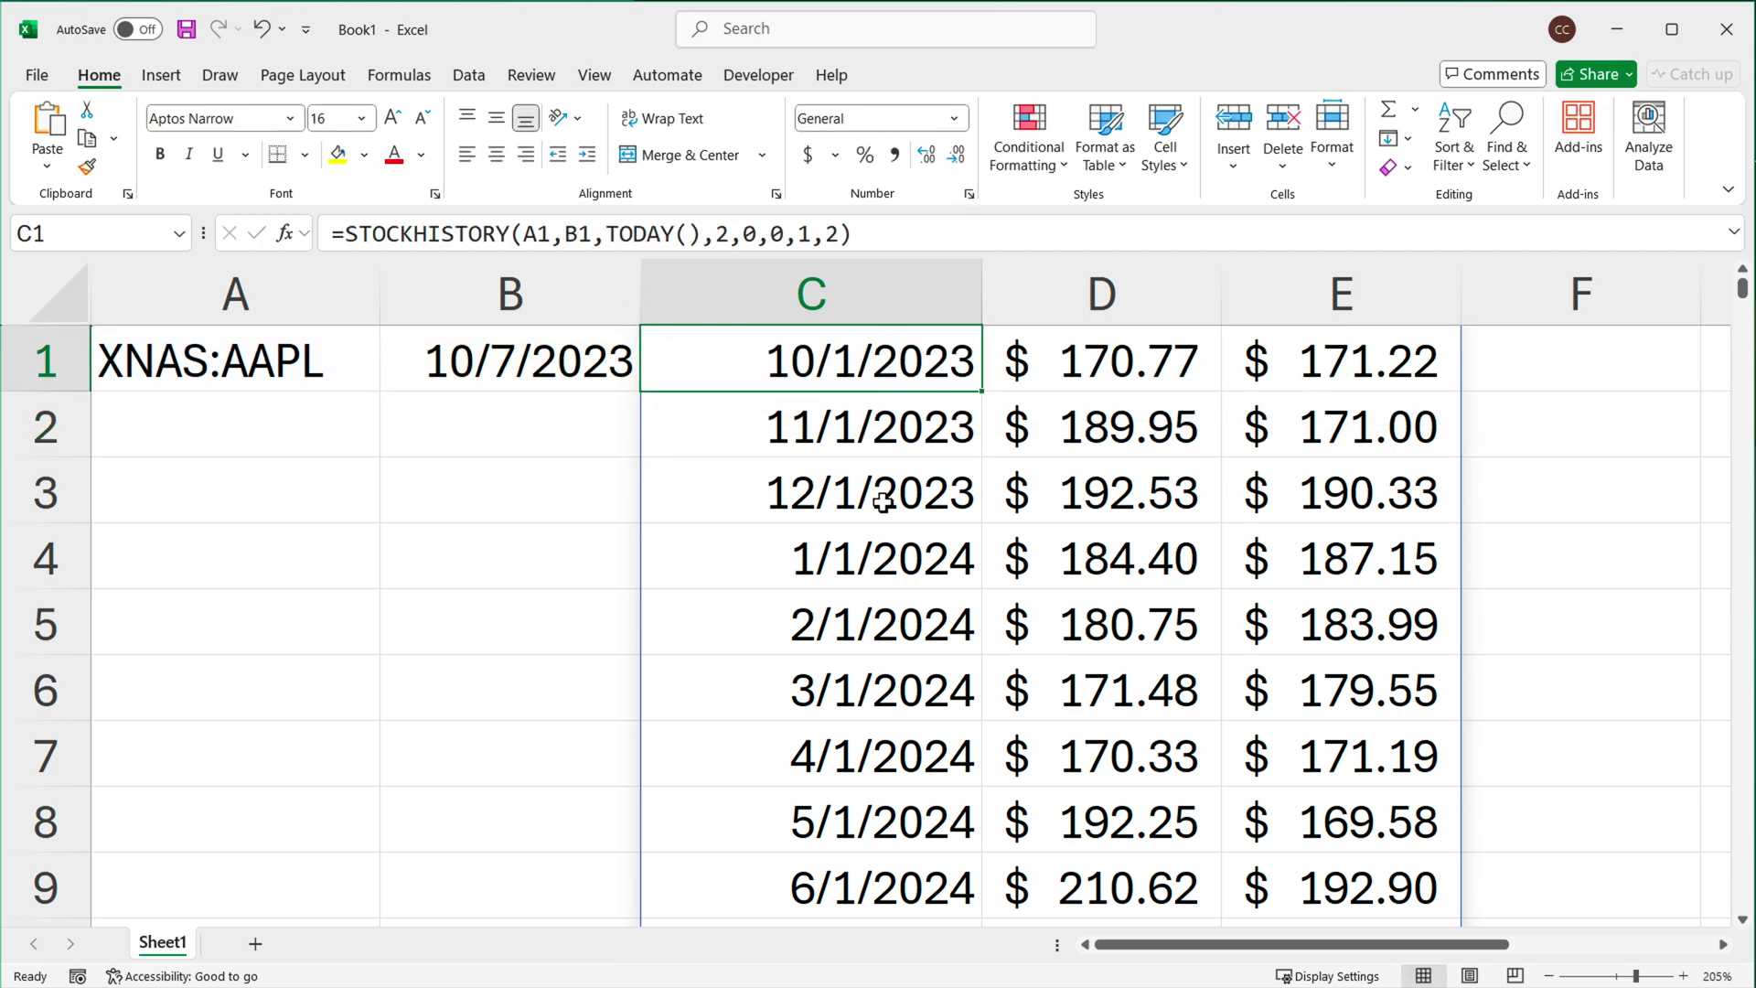
scroll(882, 501, down, 5)
scroll(883, 501, up, 2)
click(863, 540)
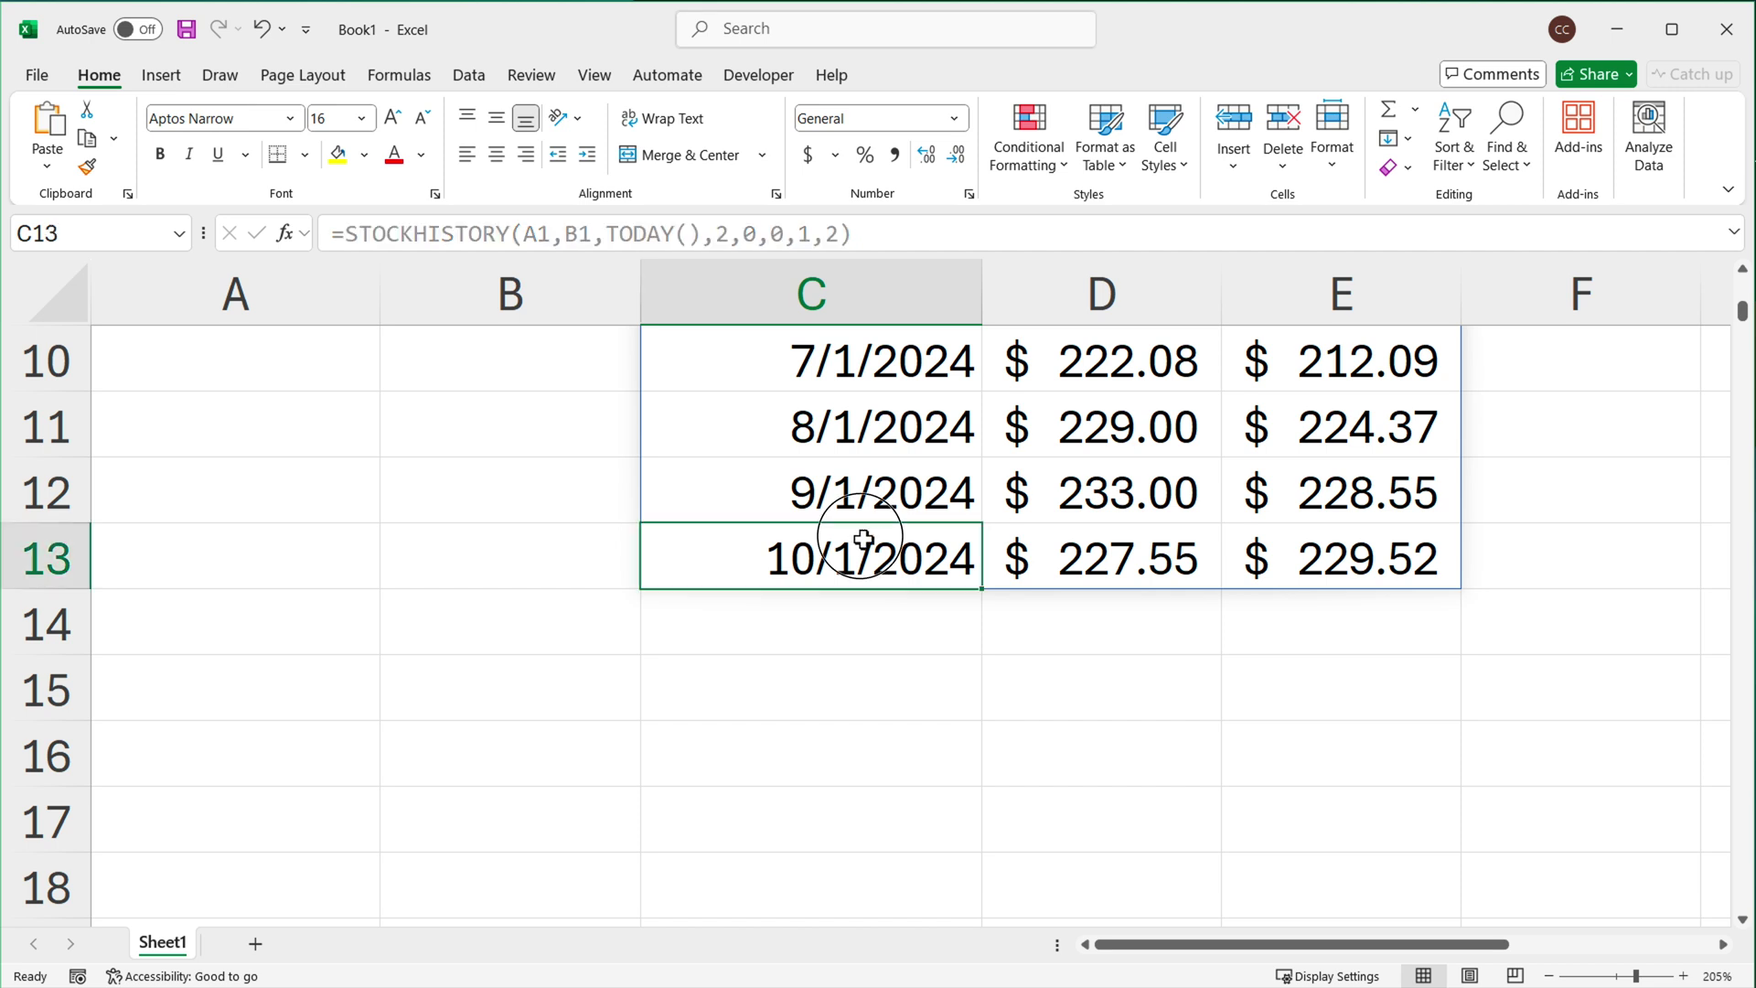
scroll(881, 489, up, 3)
click(901, 425)
Wrap the C1 formula in SORT by the first column, descending, making =SORT(STOCKHISTORY(A1,B1,TODAY(),2,0,0,1,2),1,-1).
click(903, 369)
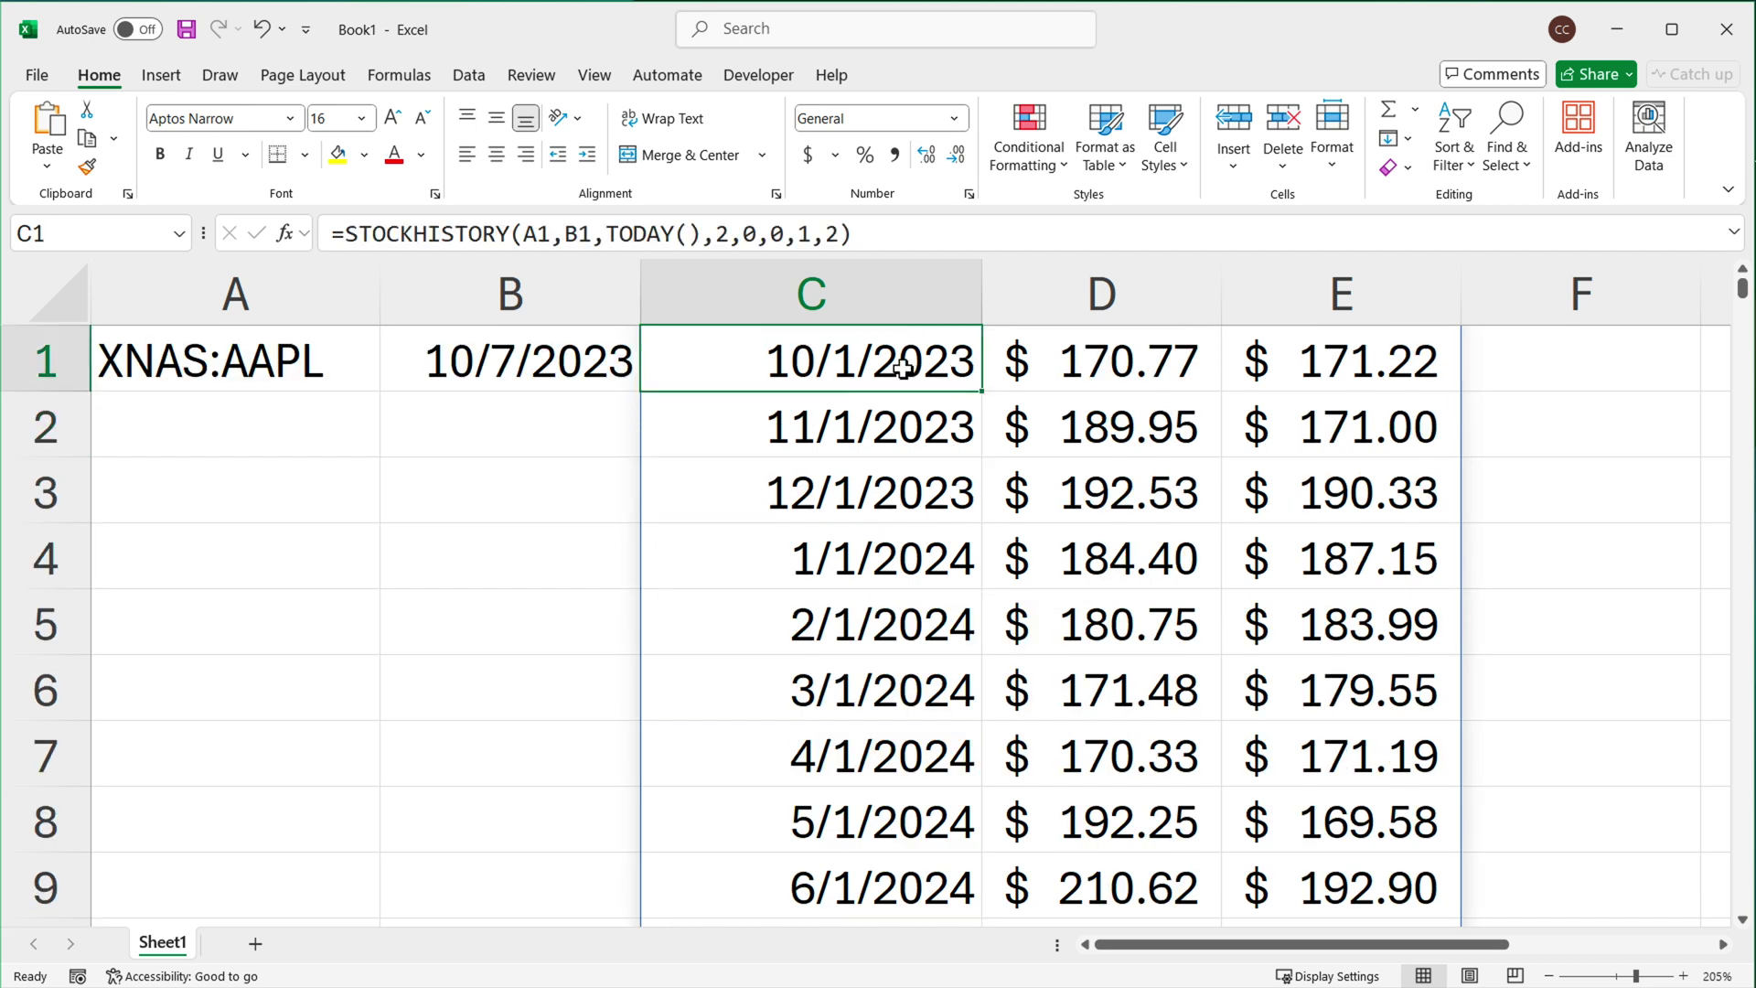
double_click(904, 369)
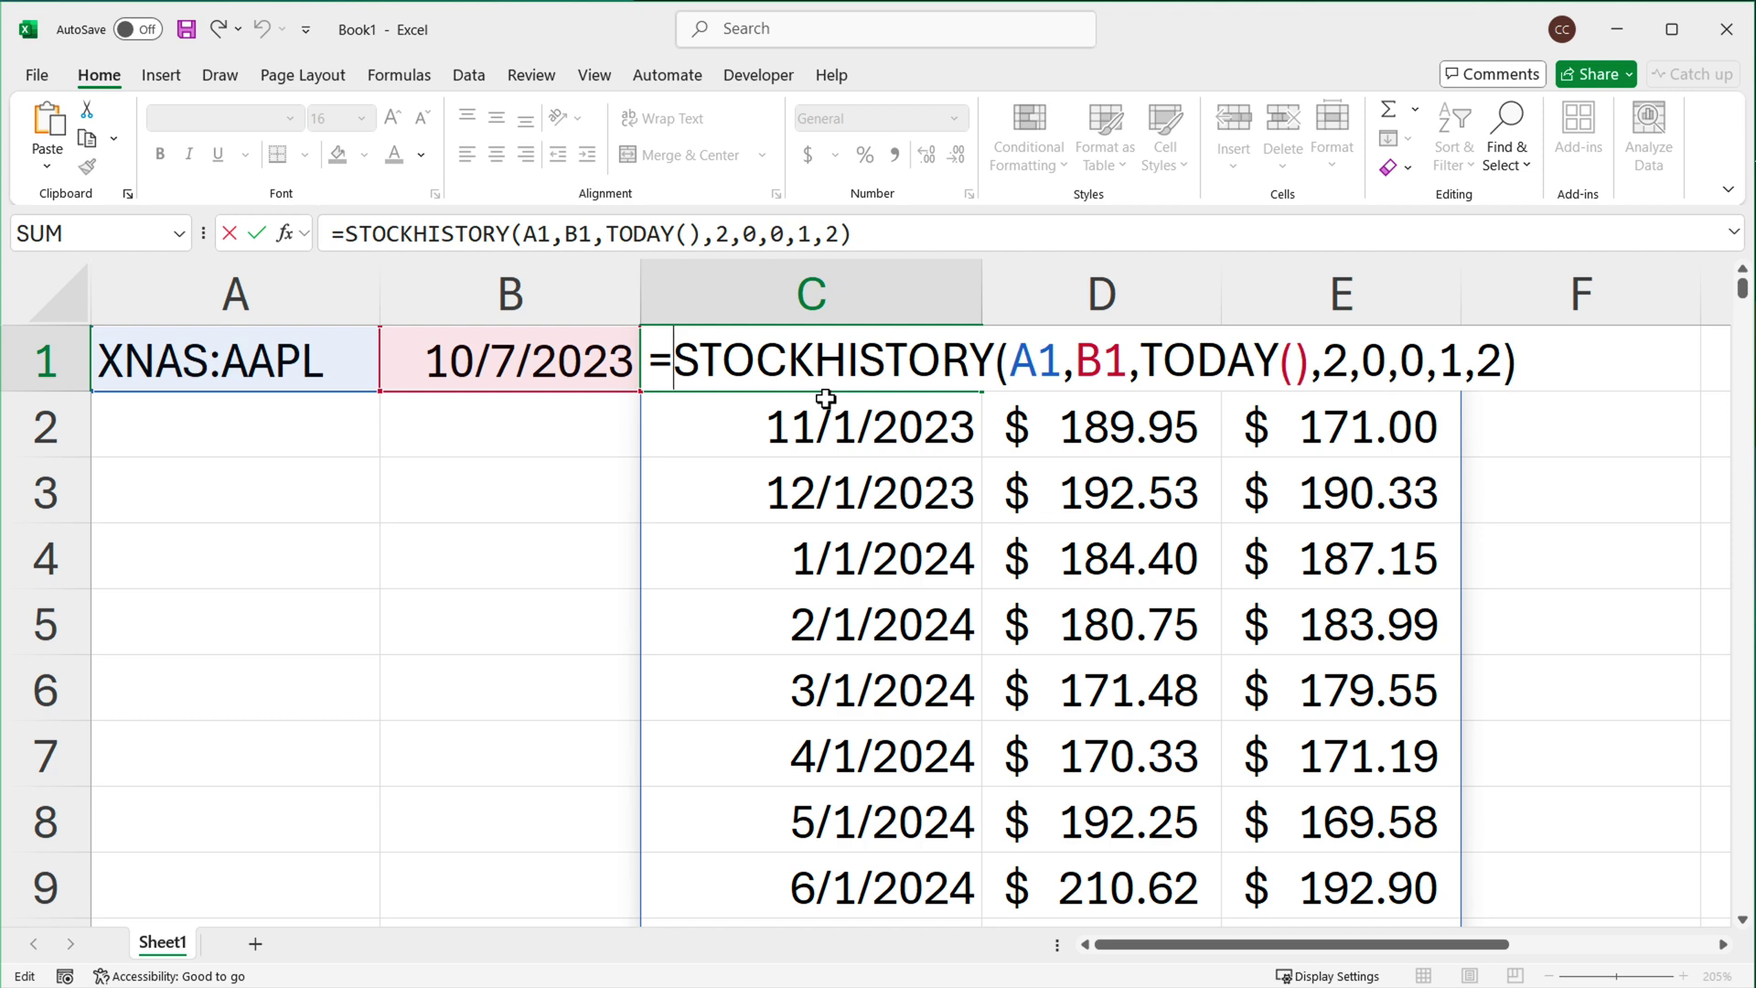
text(SORT()
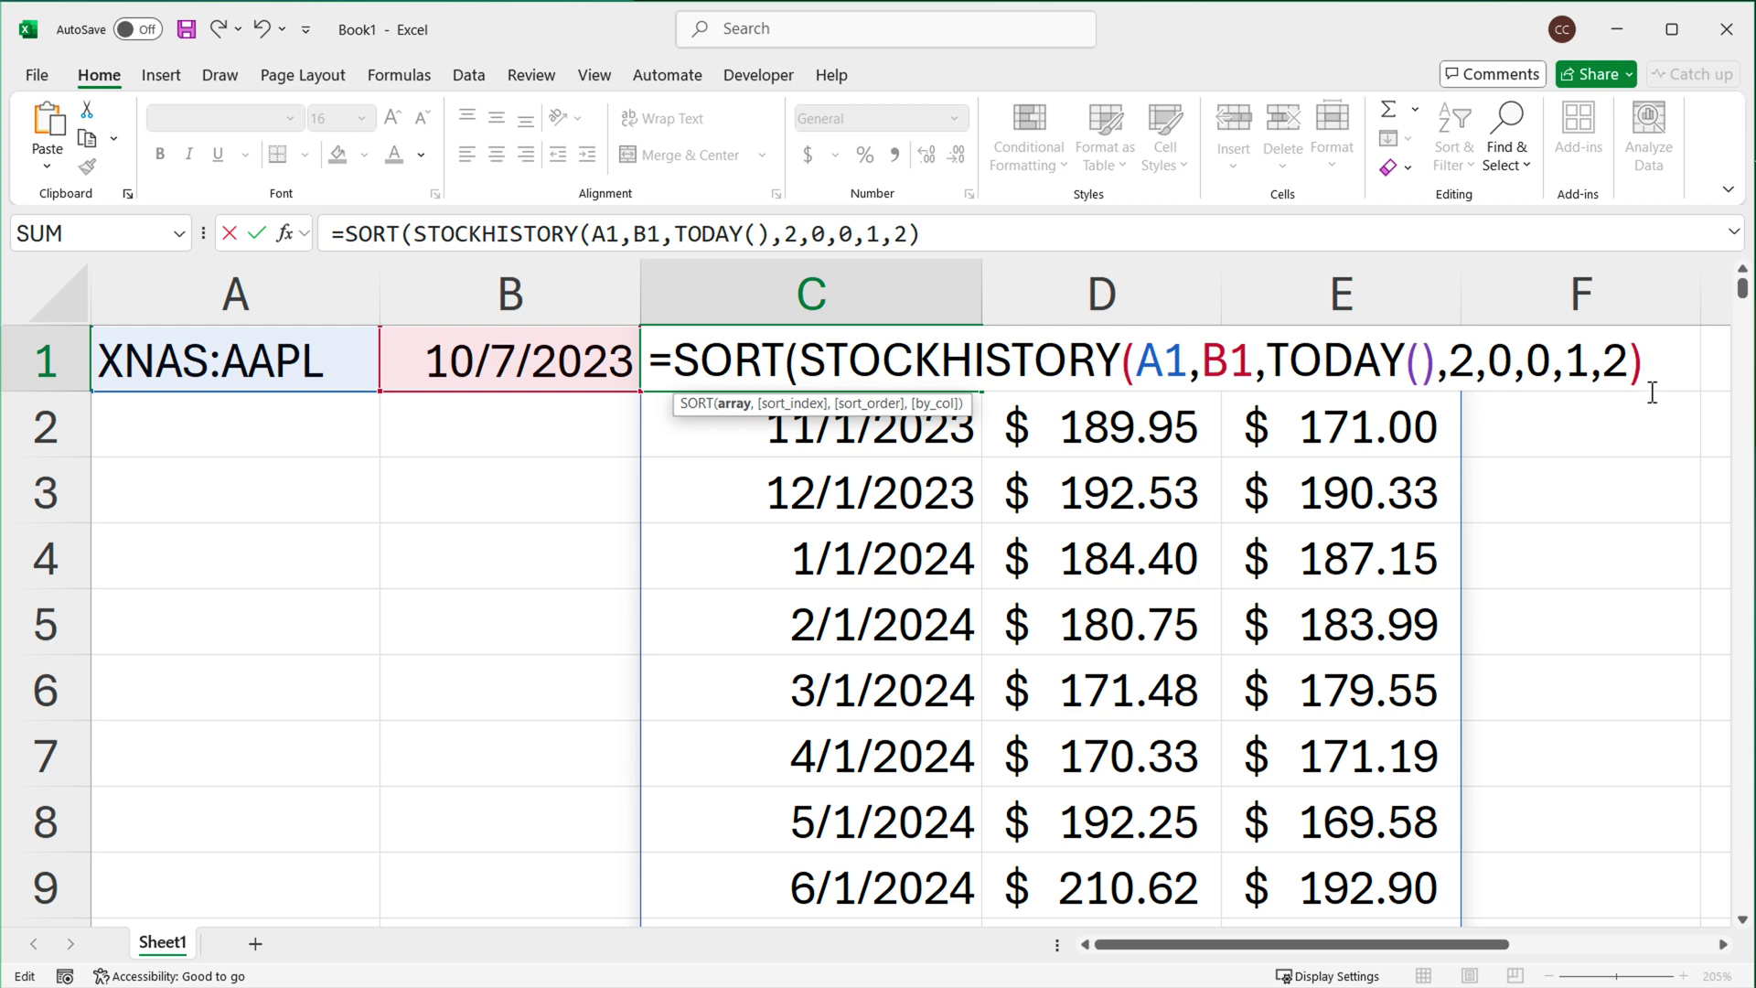
text(,)
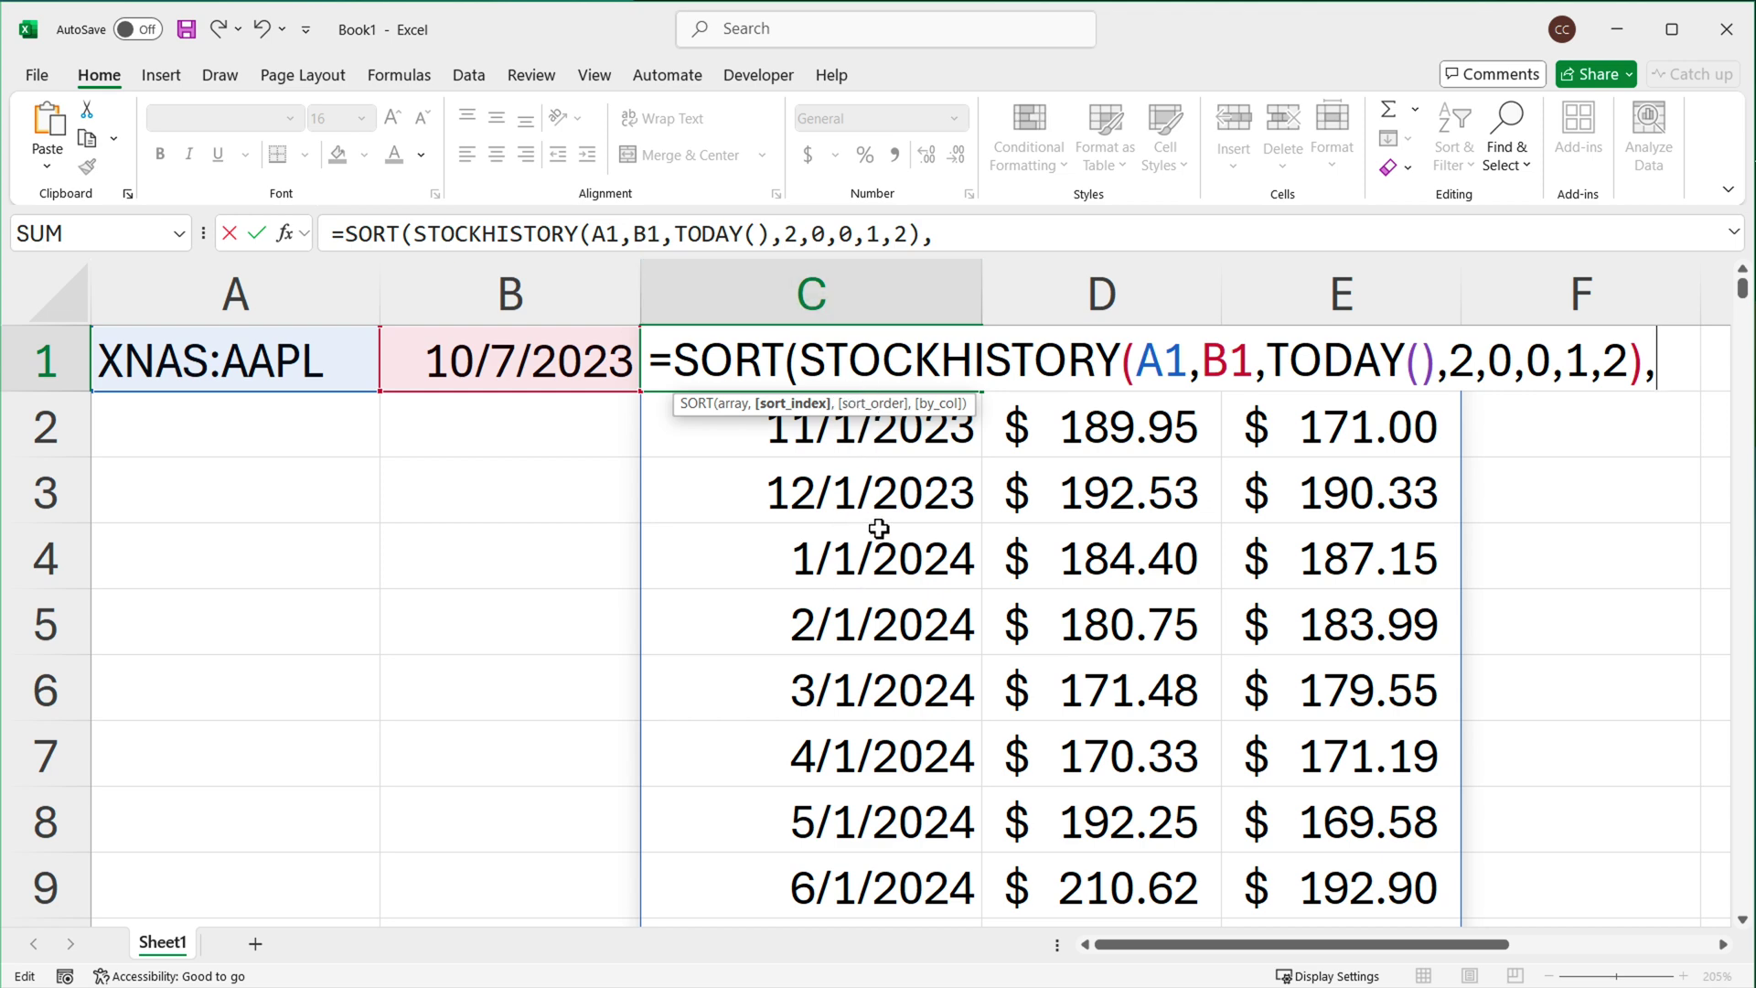
text(1)
text(,)
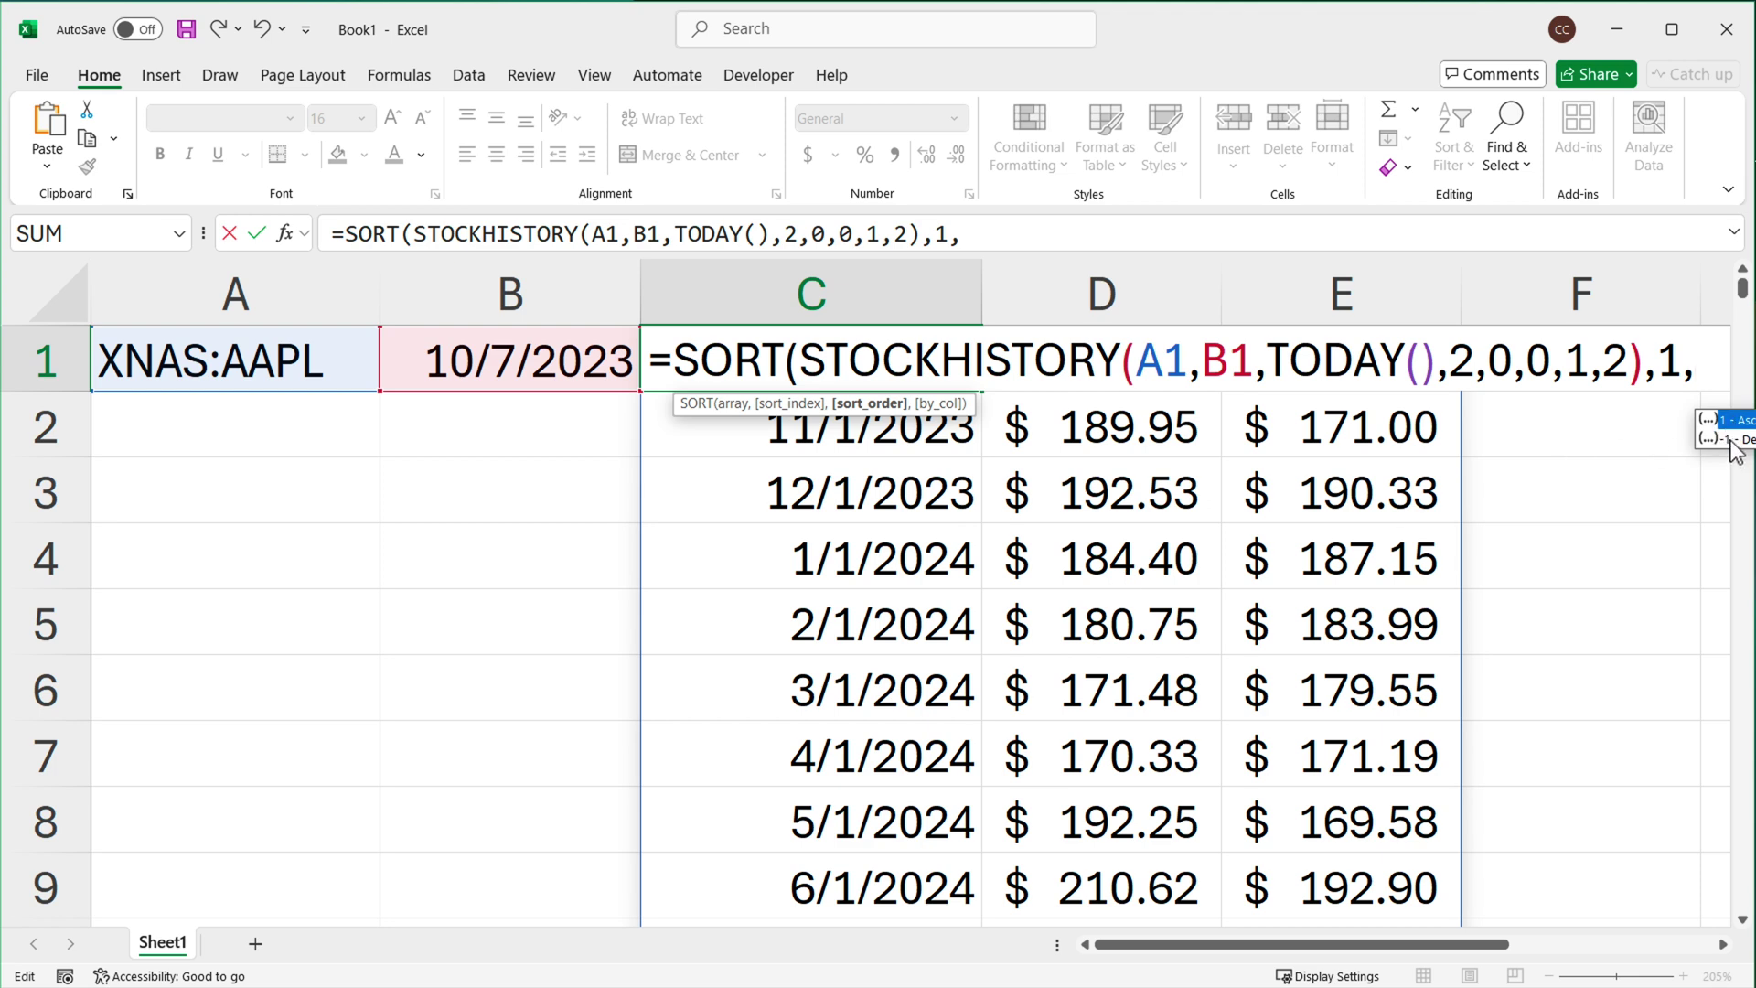
double_click(1731, 440)
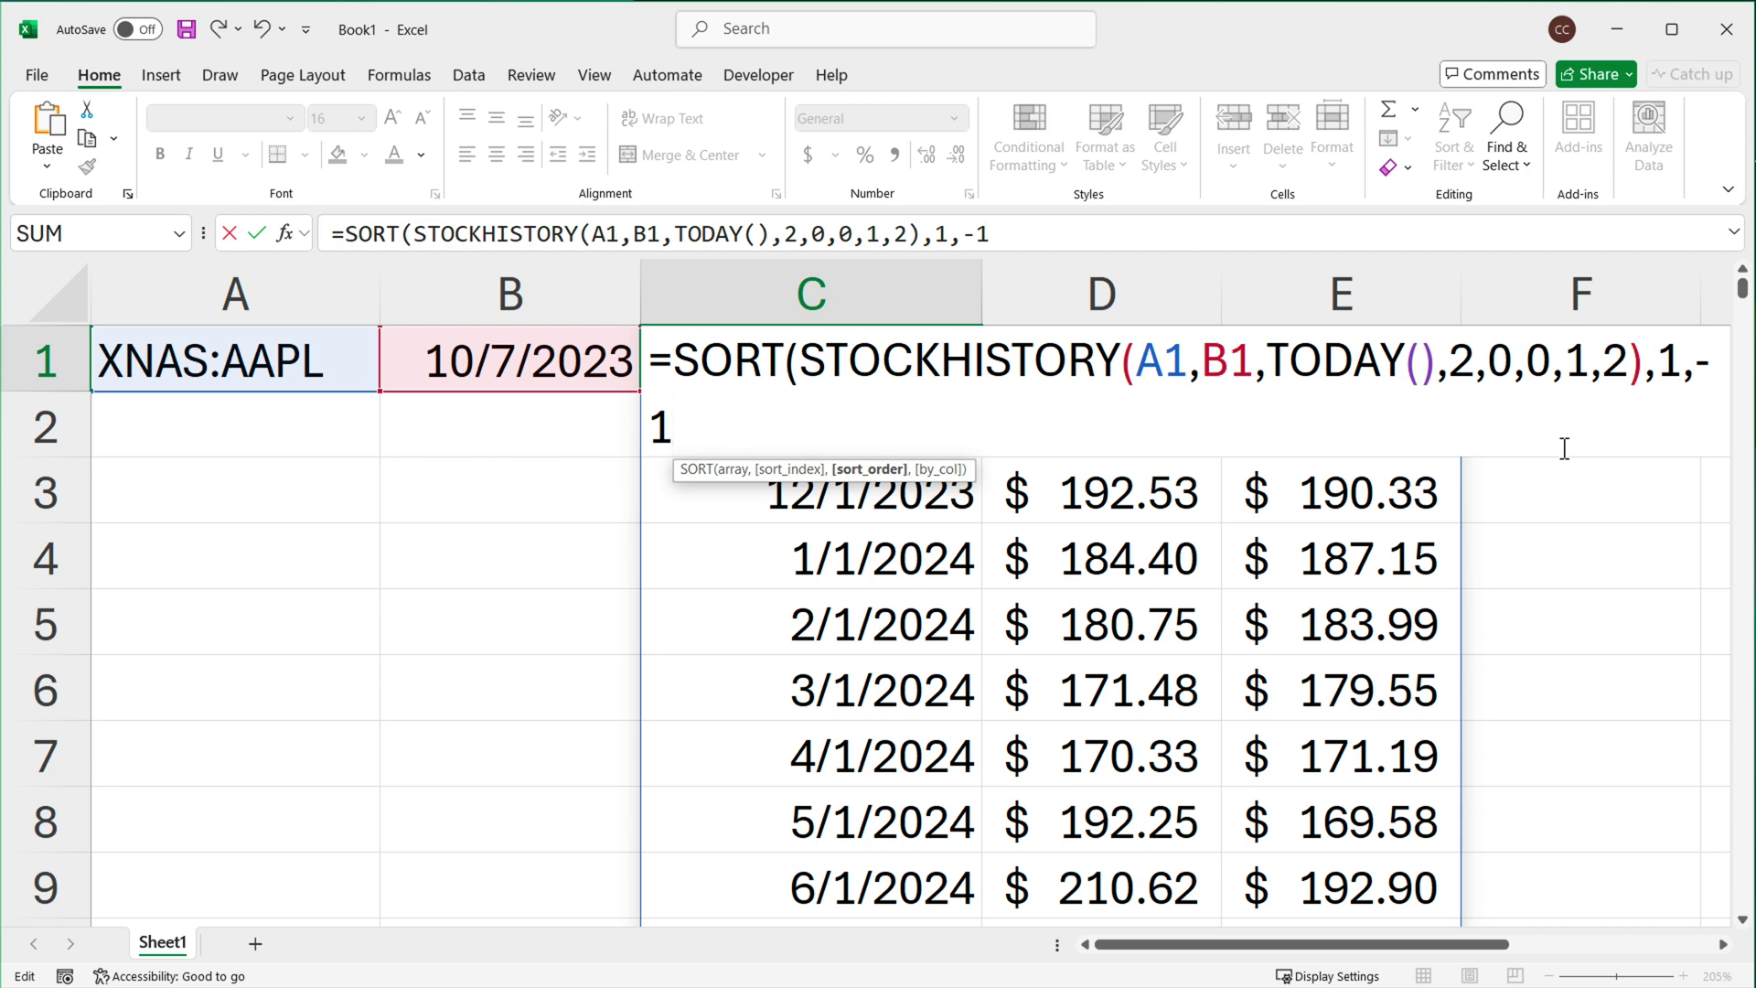
text())
key(ctrl+Return)
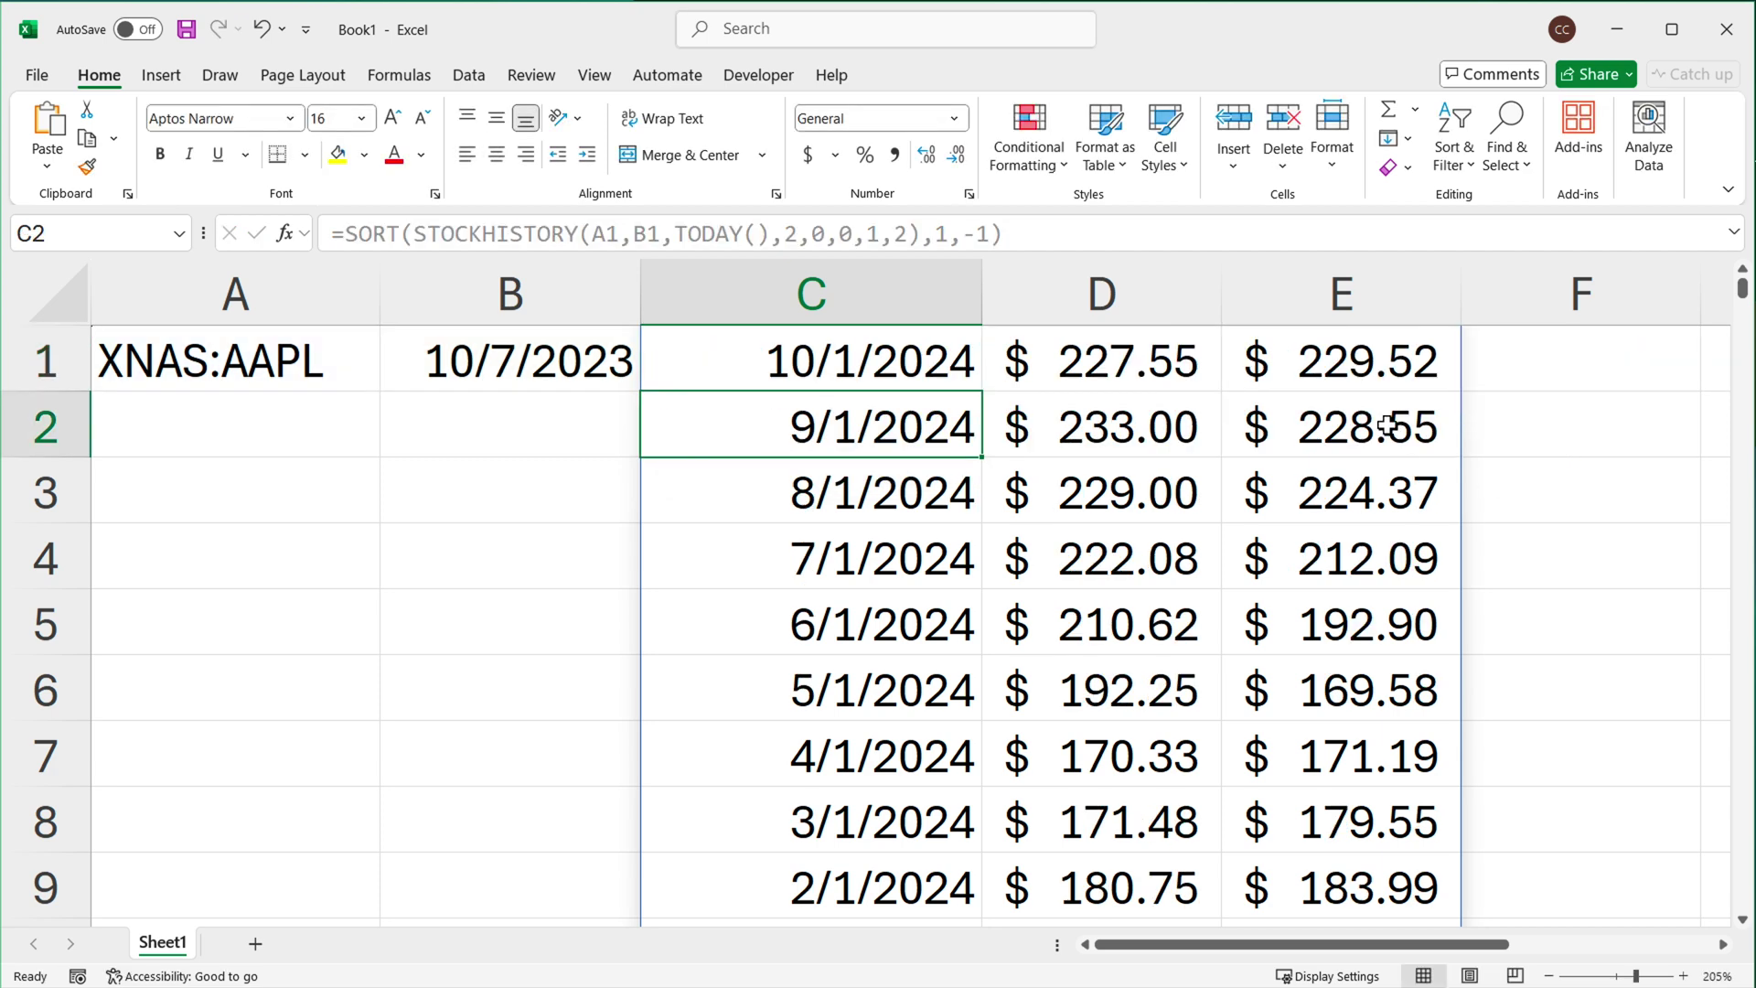
Examine the SORT formula in C1 and the order of the returned dates down to the last row.
scroll(983, 371, down, 2)
double_click(736, 344)
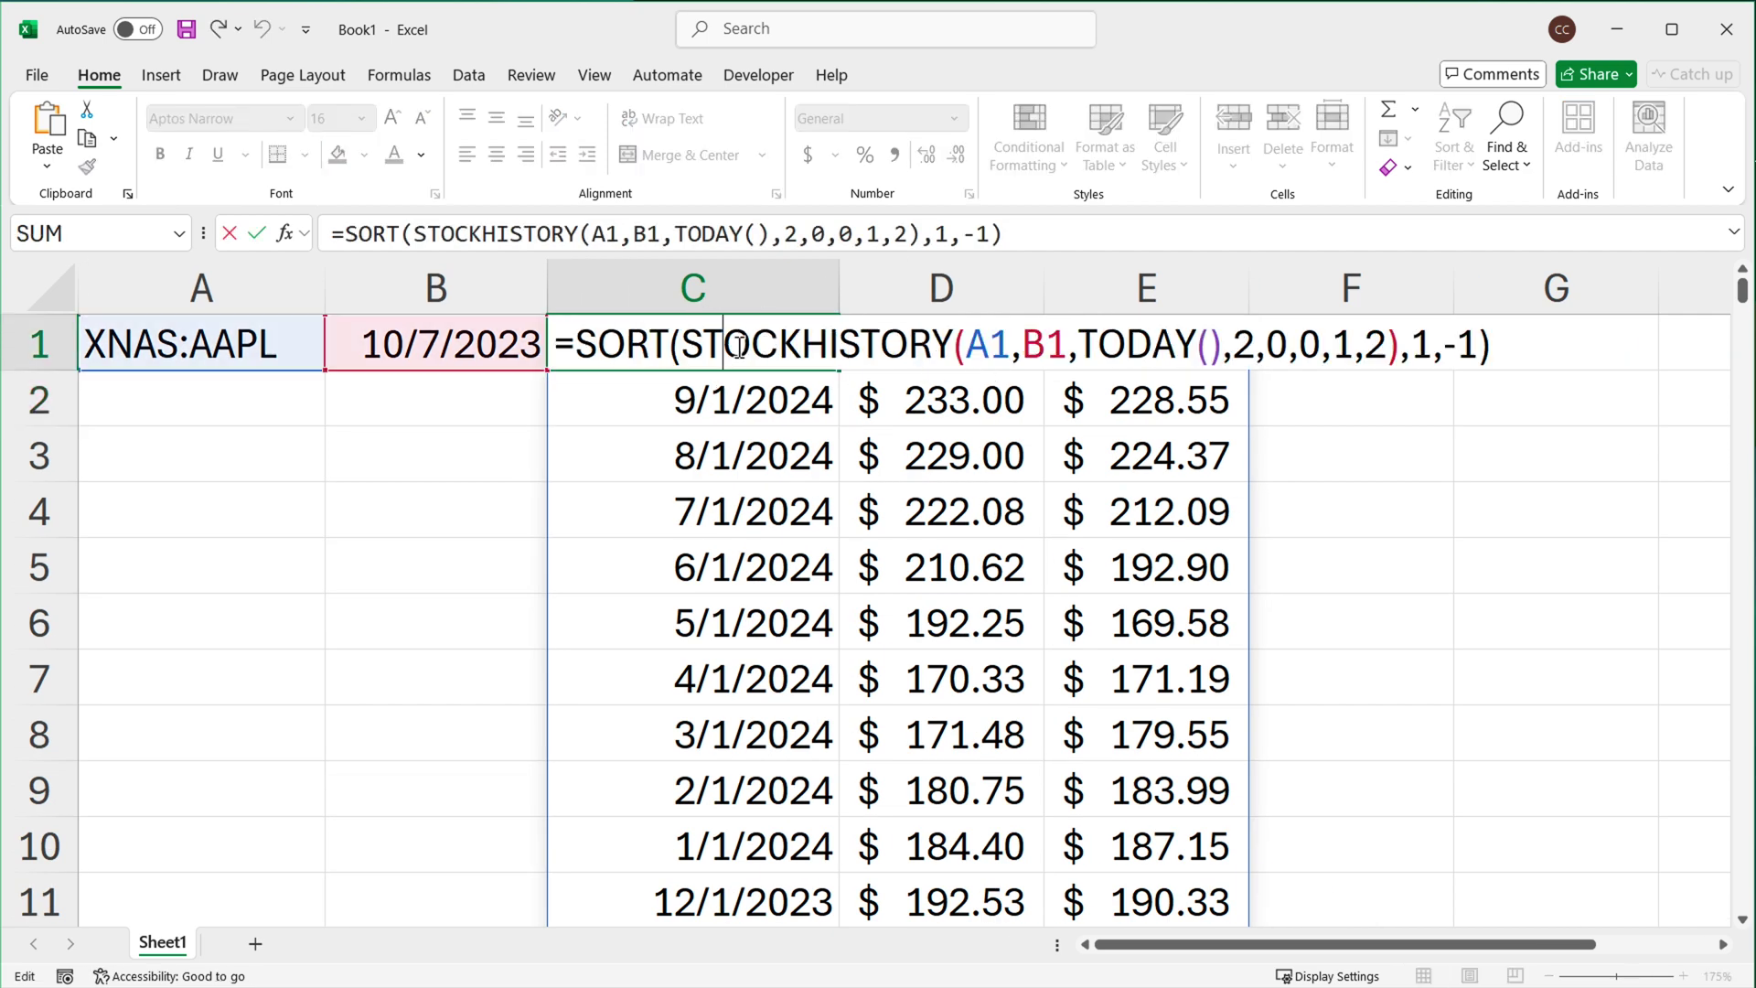
key(End)
key(Return)
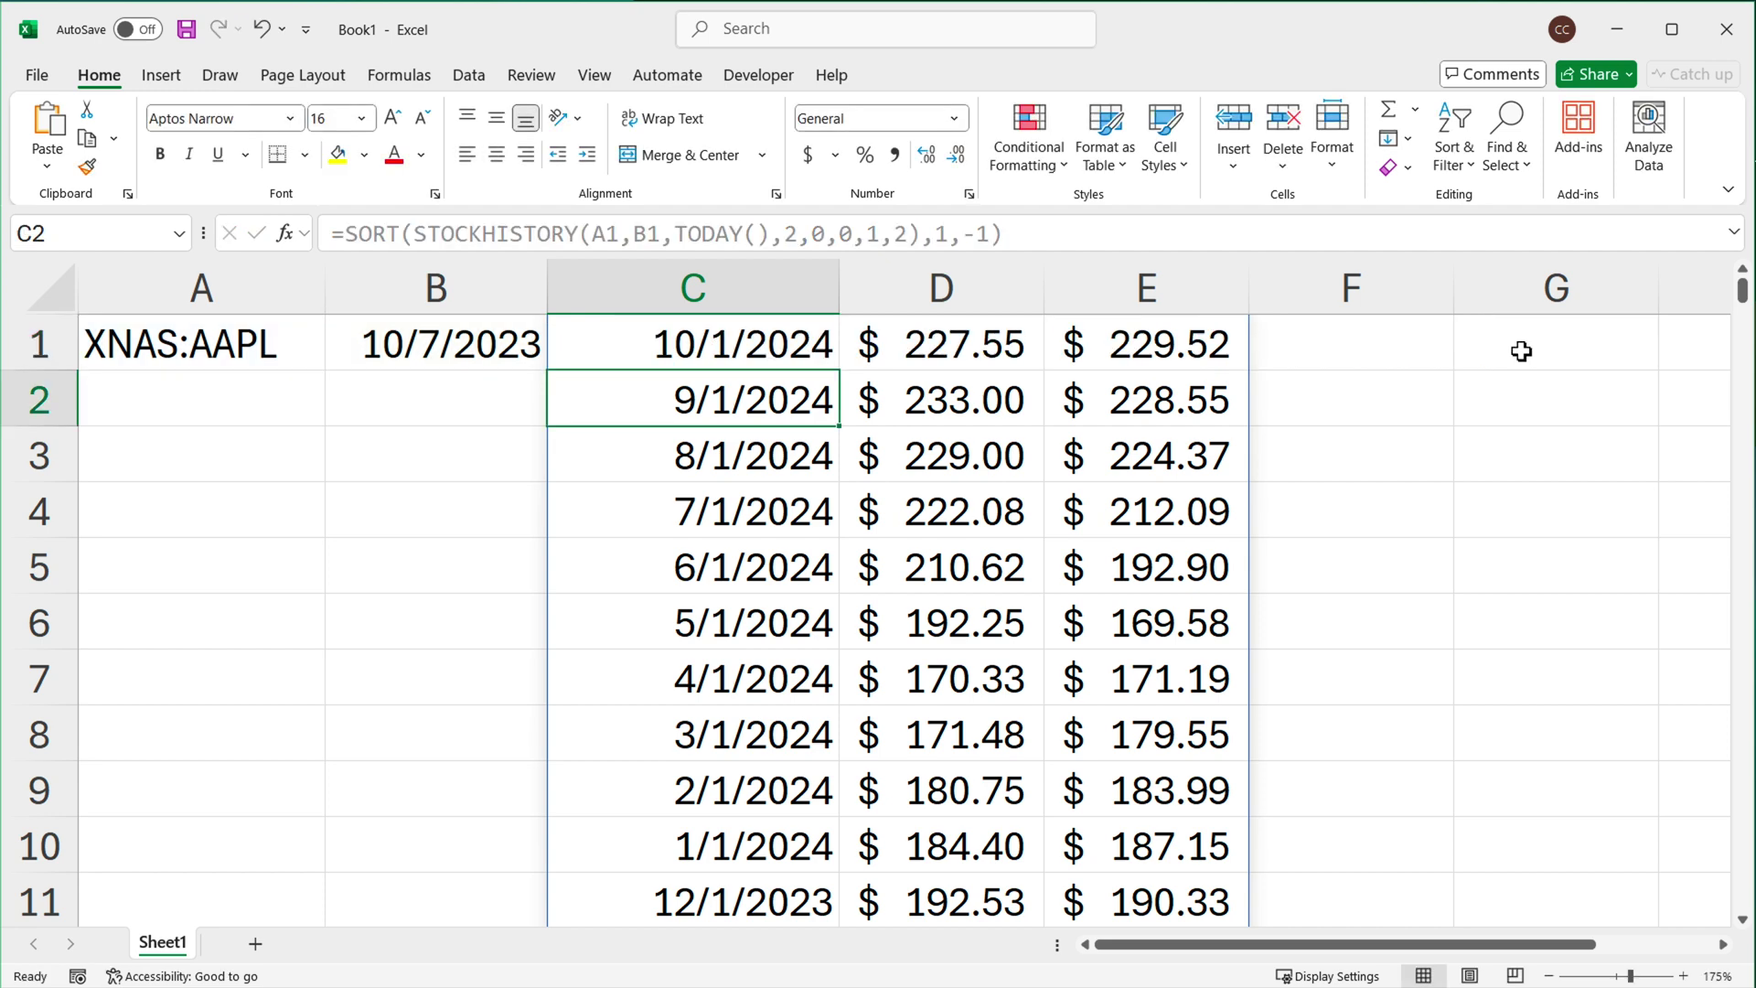
click(783, 351)
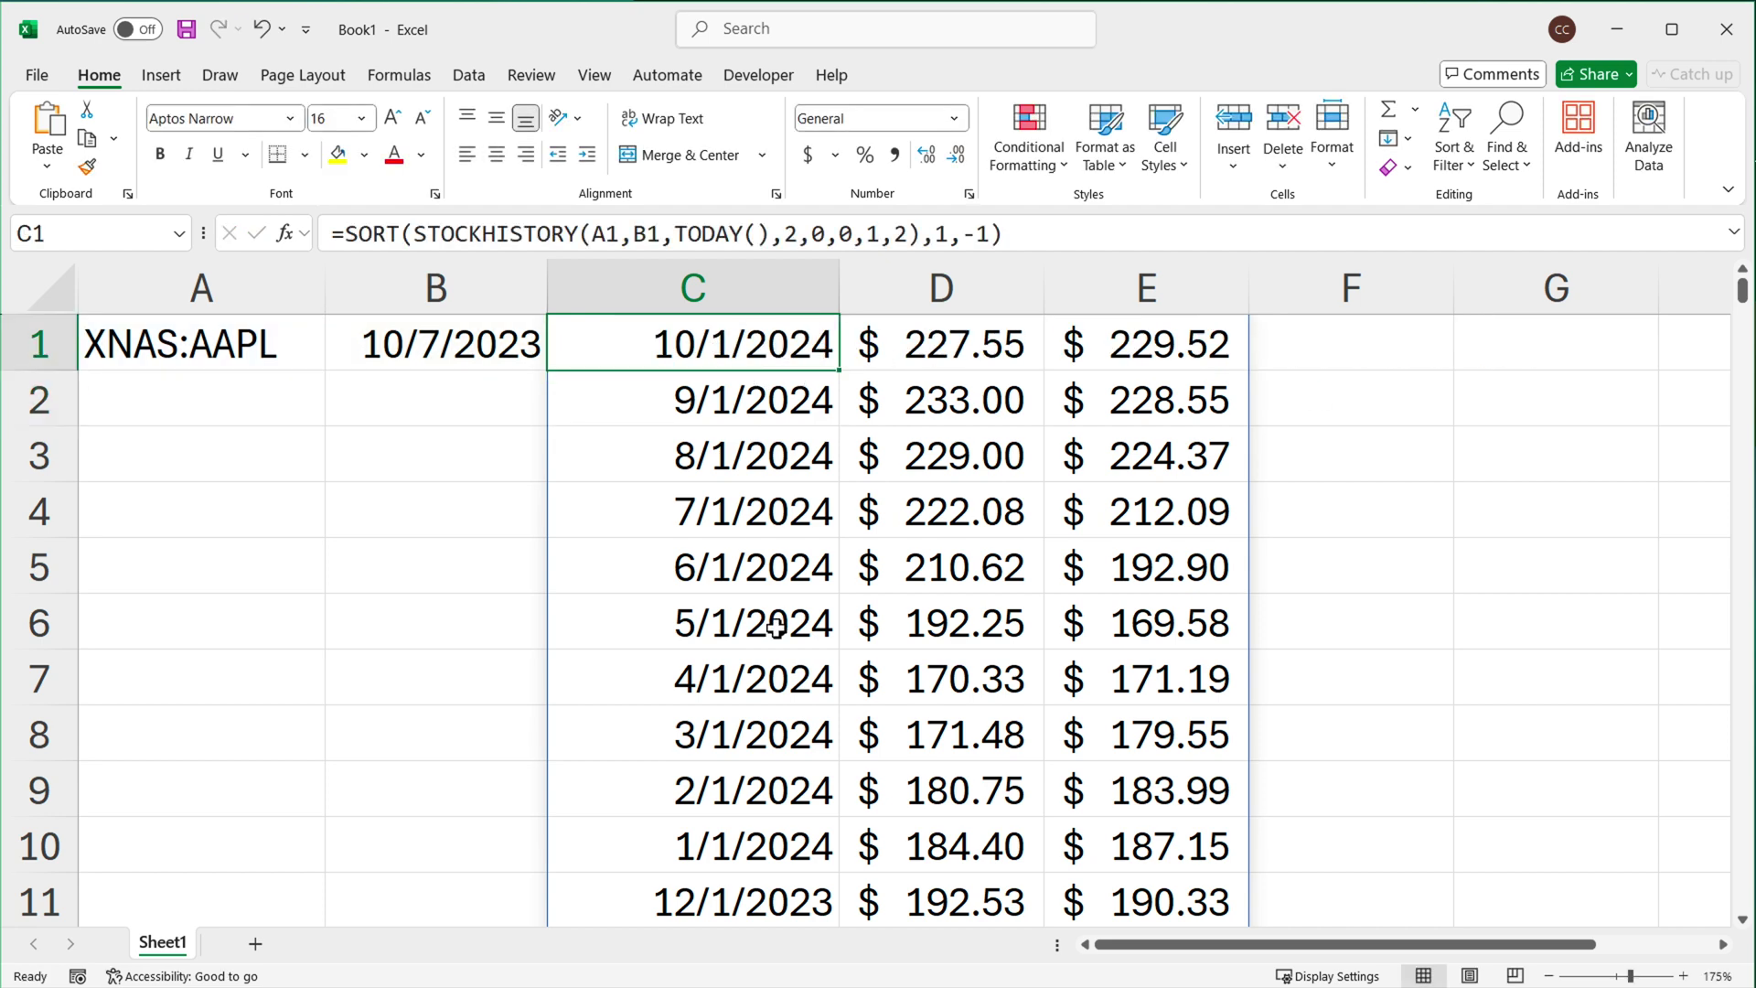
scroll(775, 628, down, 2)
click(768, 695)
scroll(766, 697, up, 2)
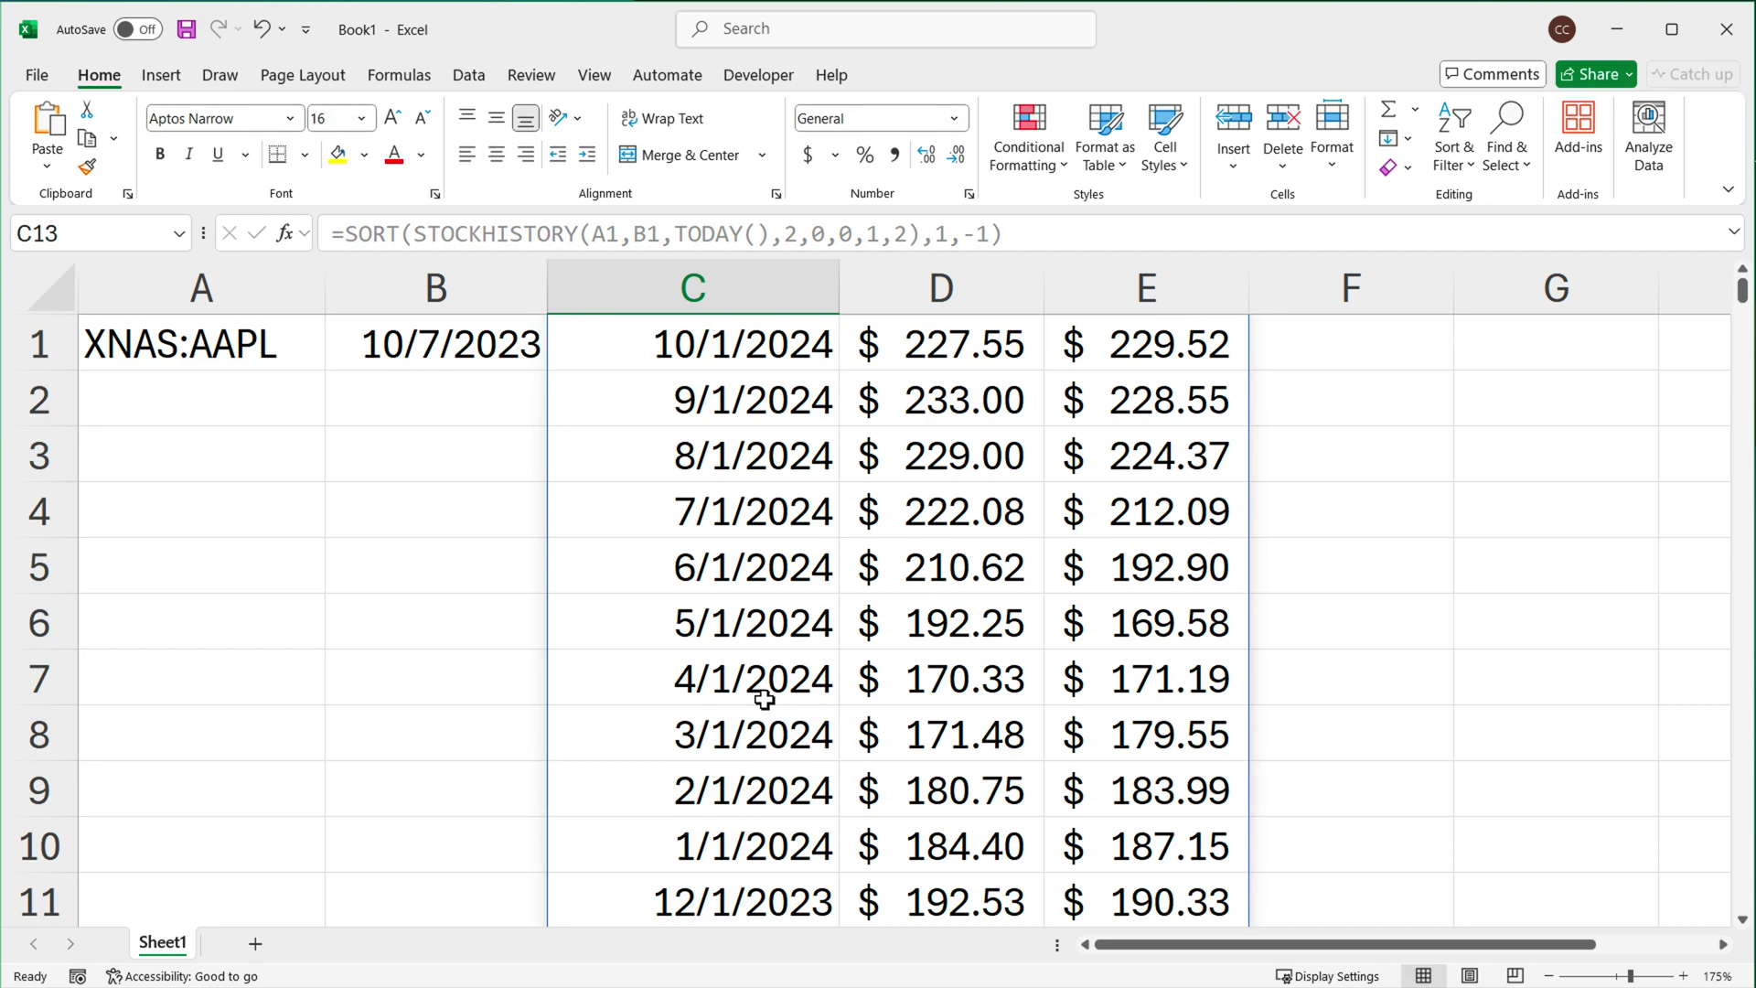
click(772, 348)
double_click(772, 348)
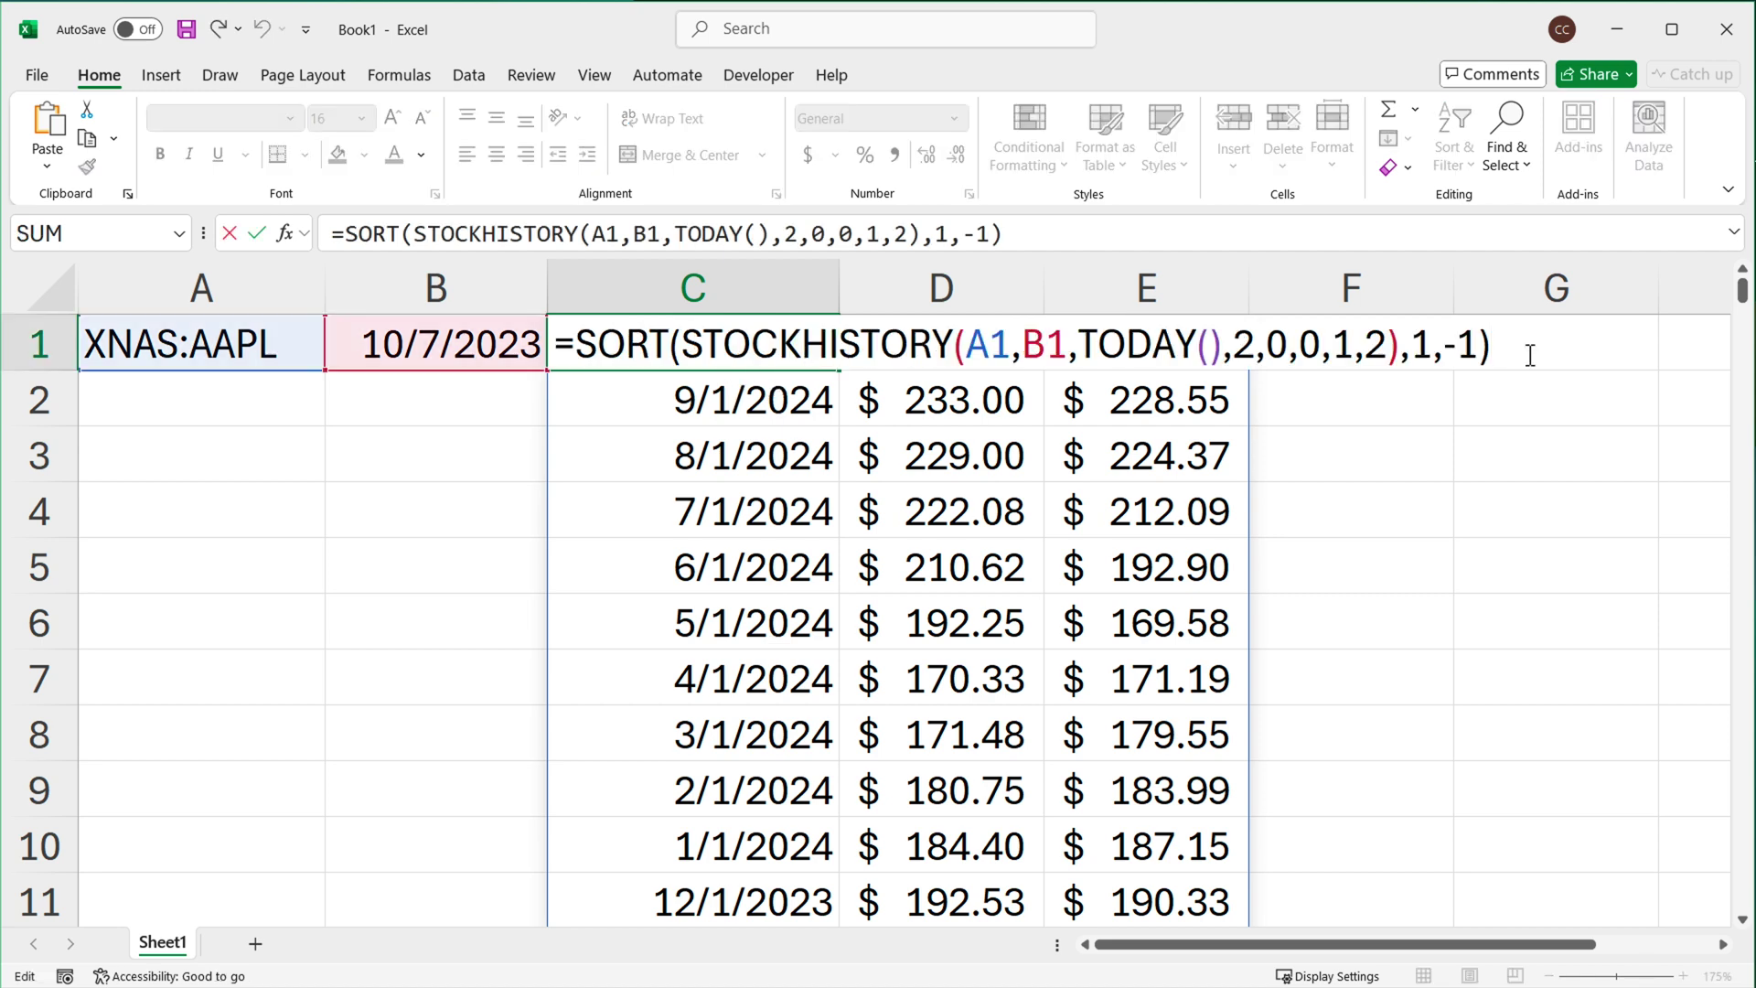
key(Return)
key(Up)
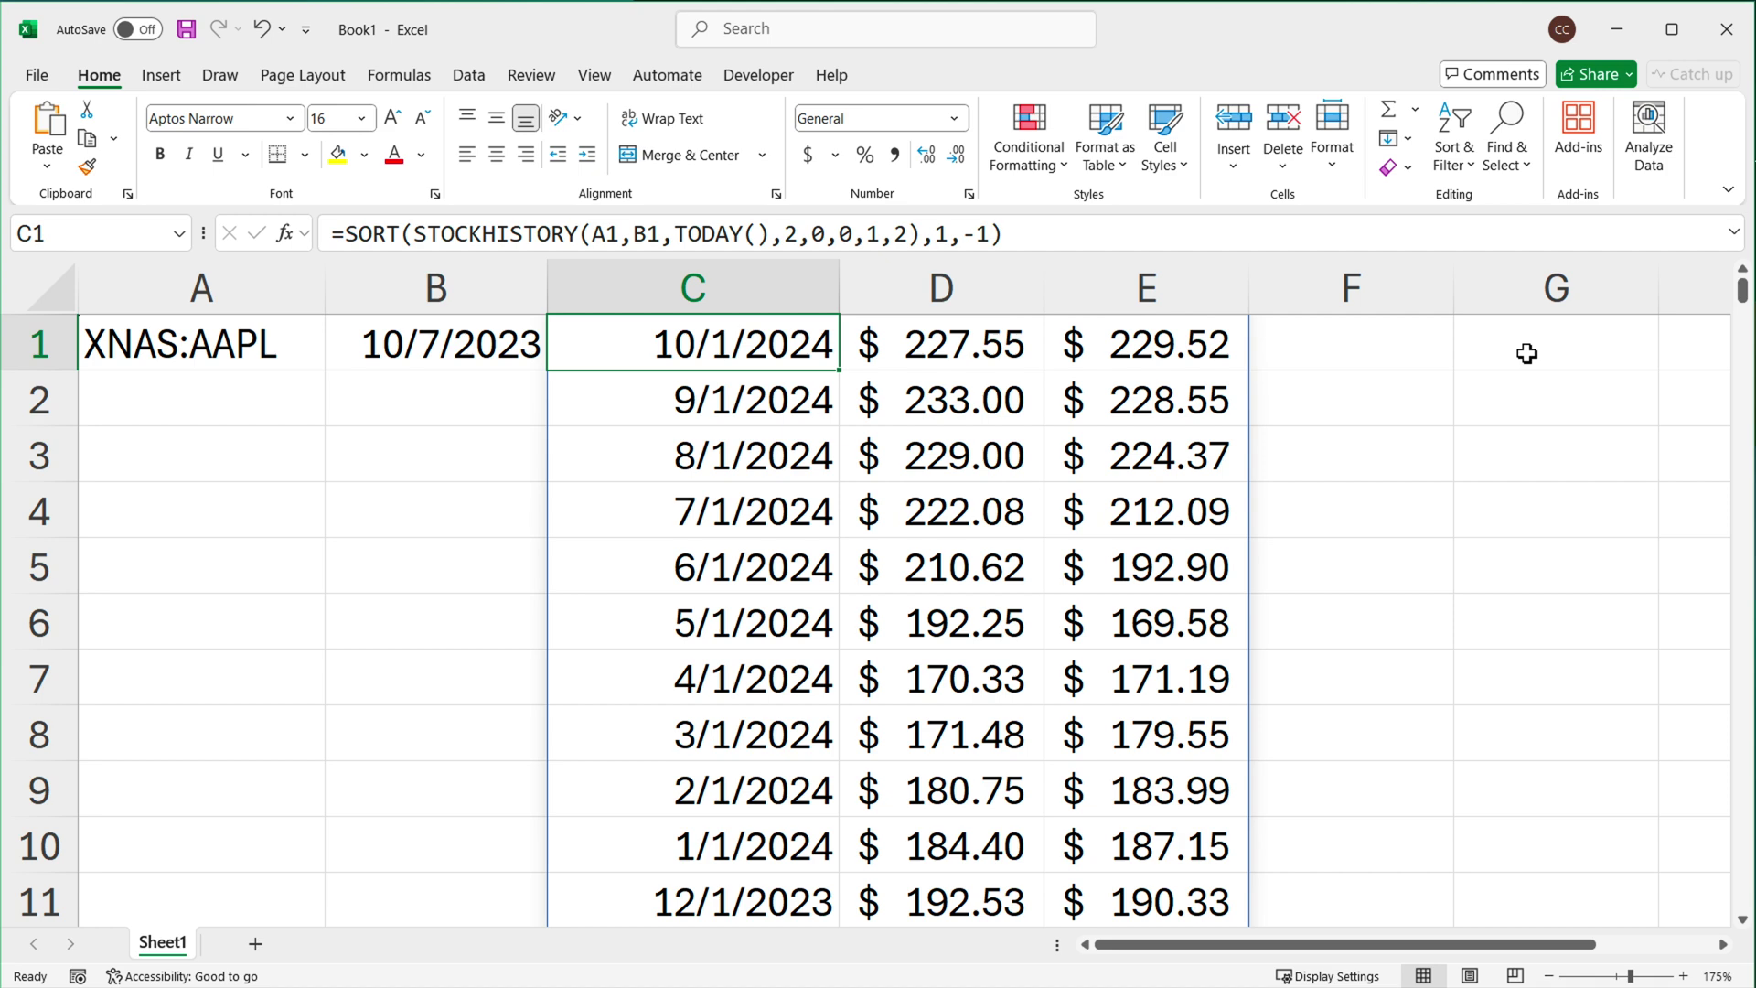
Set the start date in B1 to 10/1/2023.
double_click(434, 346)
key(Right)
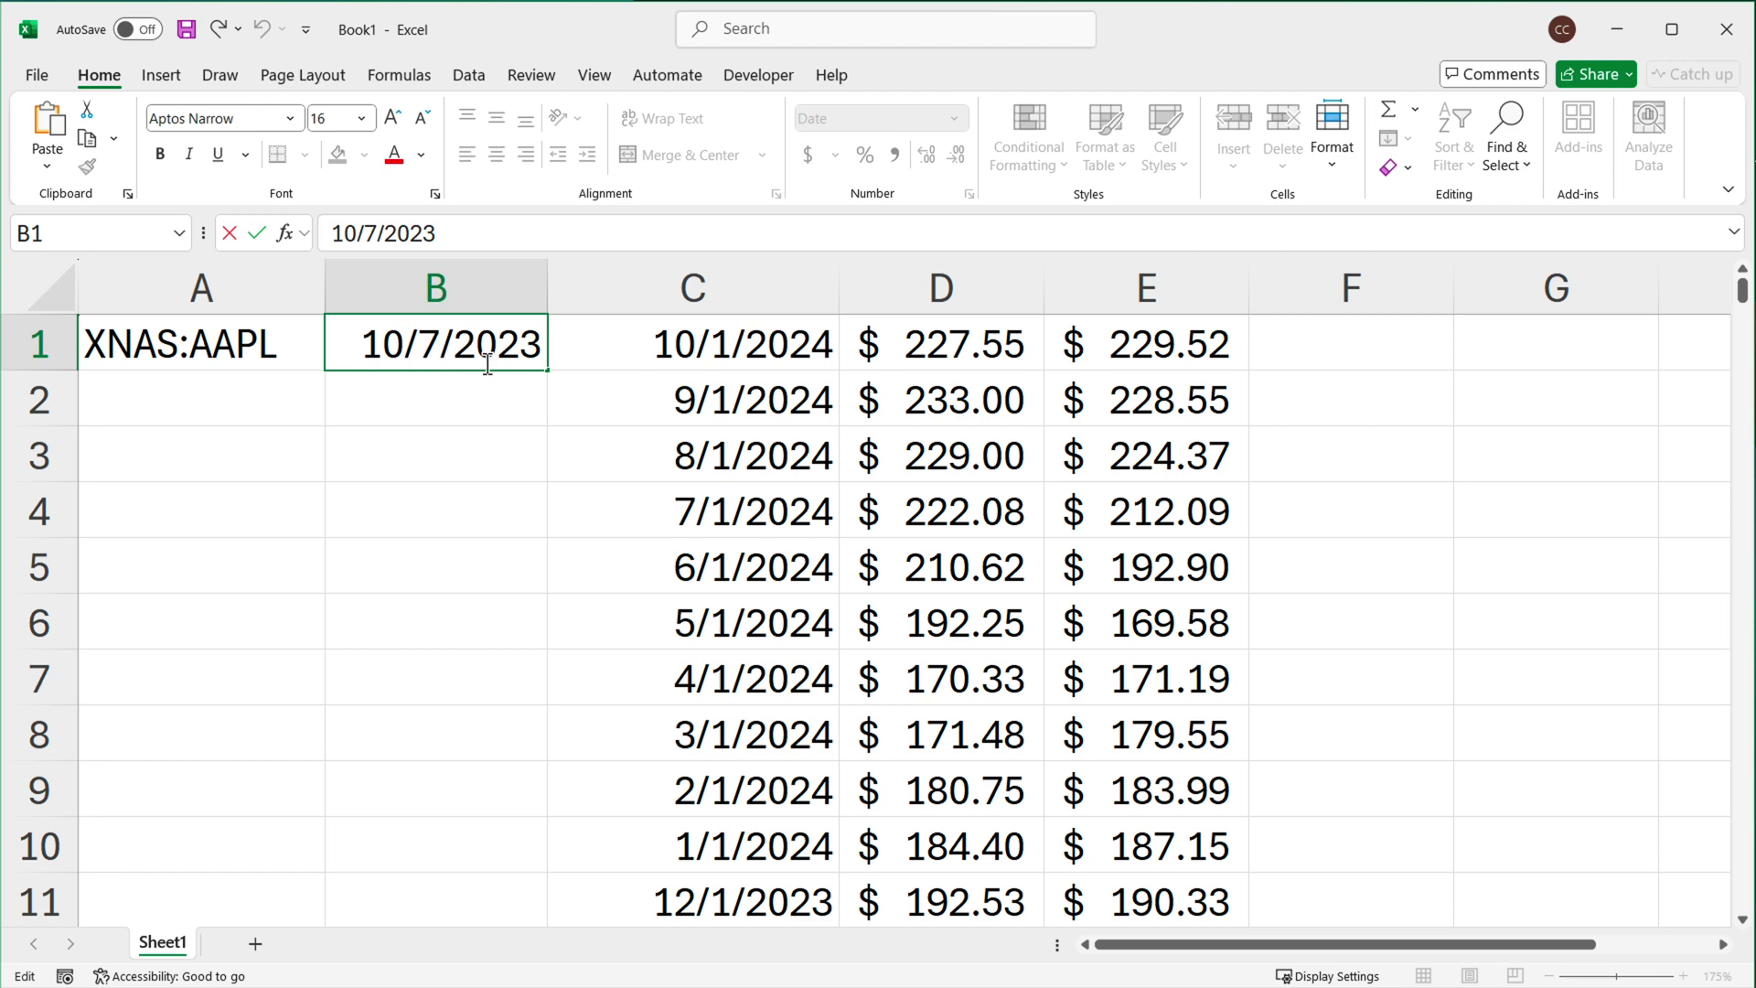
key(BackSpace)
text(1)
key(Return)
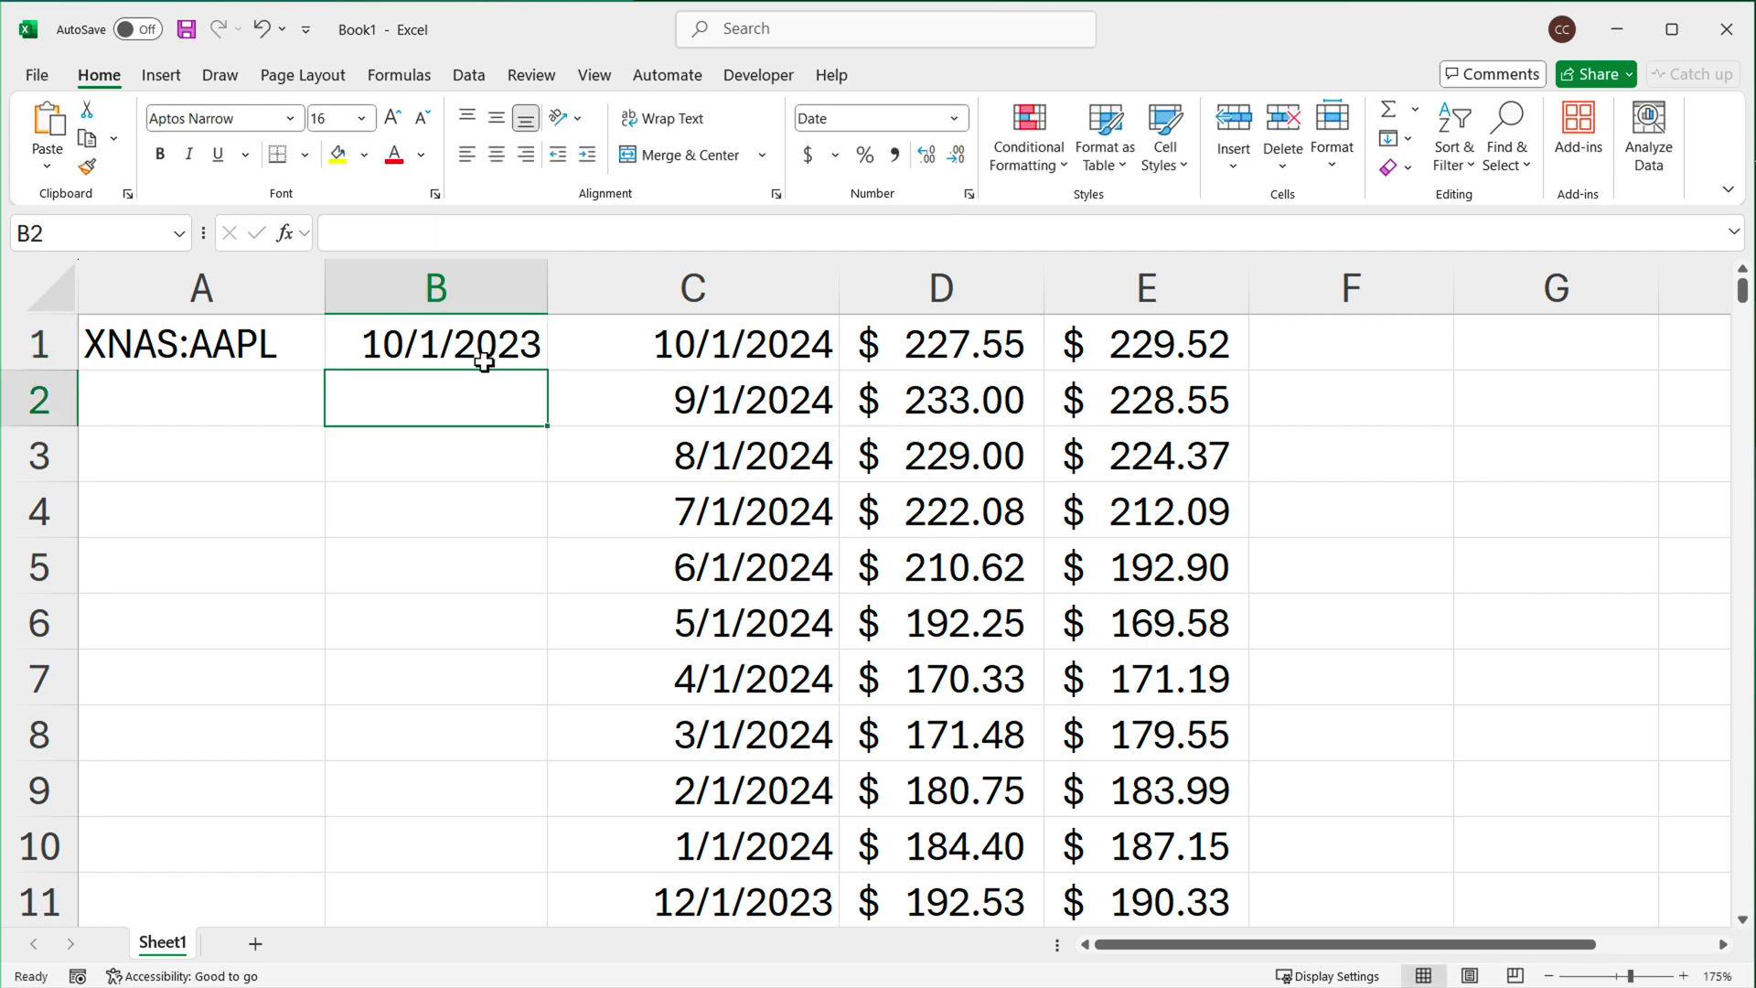
Clear the SORT and STOCKHISTORY formula from cell C1.
click(693, 346)
double_click(707, 346)
key(ctrl+a)
key(BackSpace)
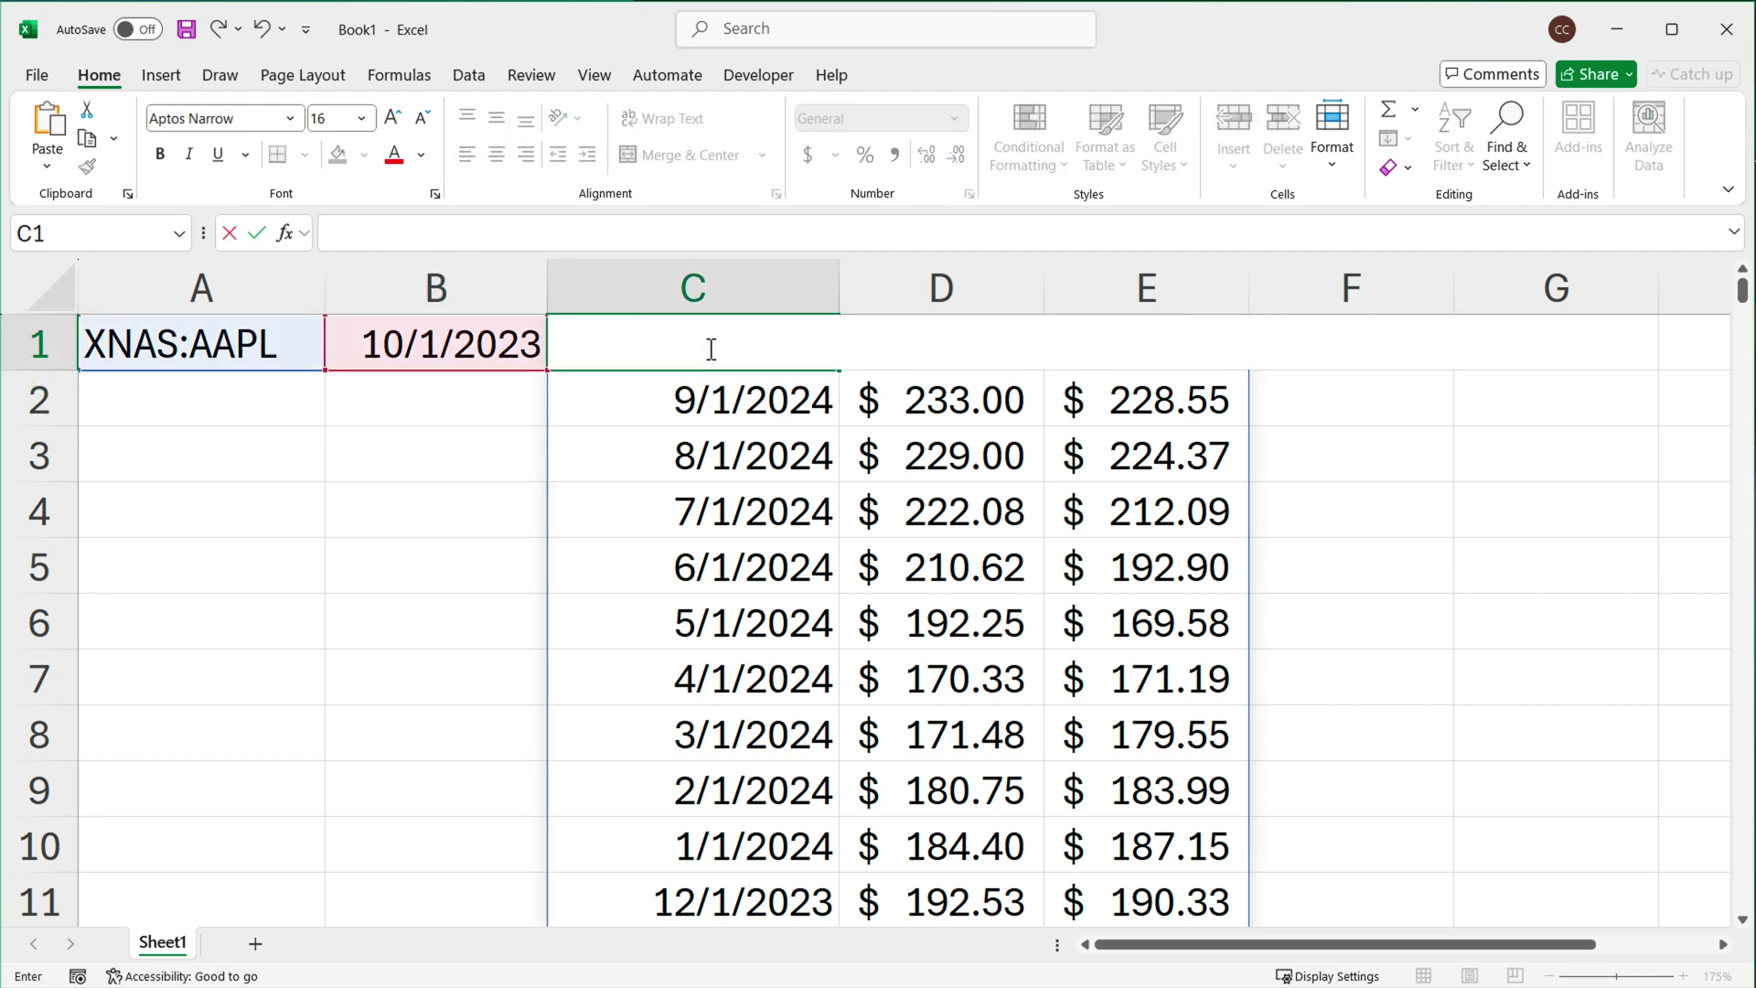
key(Return)
Enter =STOCKHISTORY(A1,B1) in C1, using only the ticker and start date cells as arguments.
click(708, 348)
text(=)
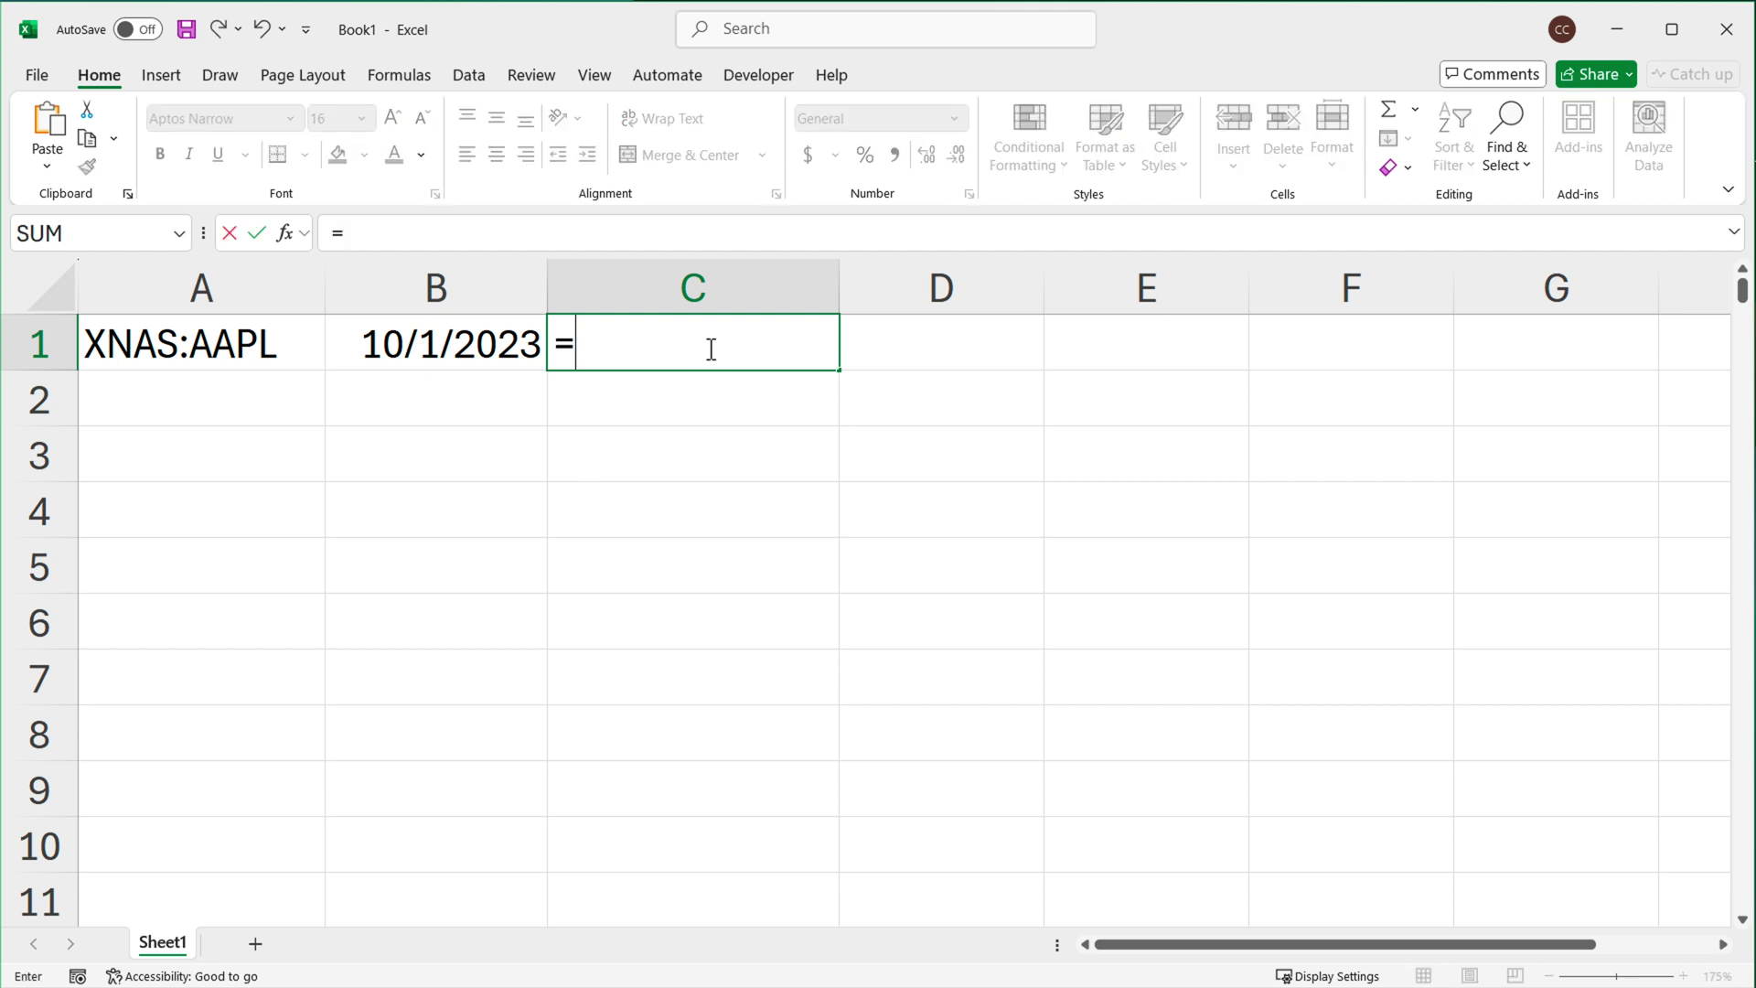
text(STOC)
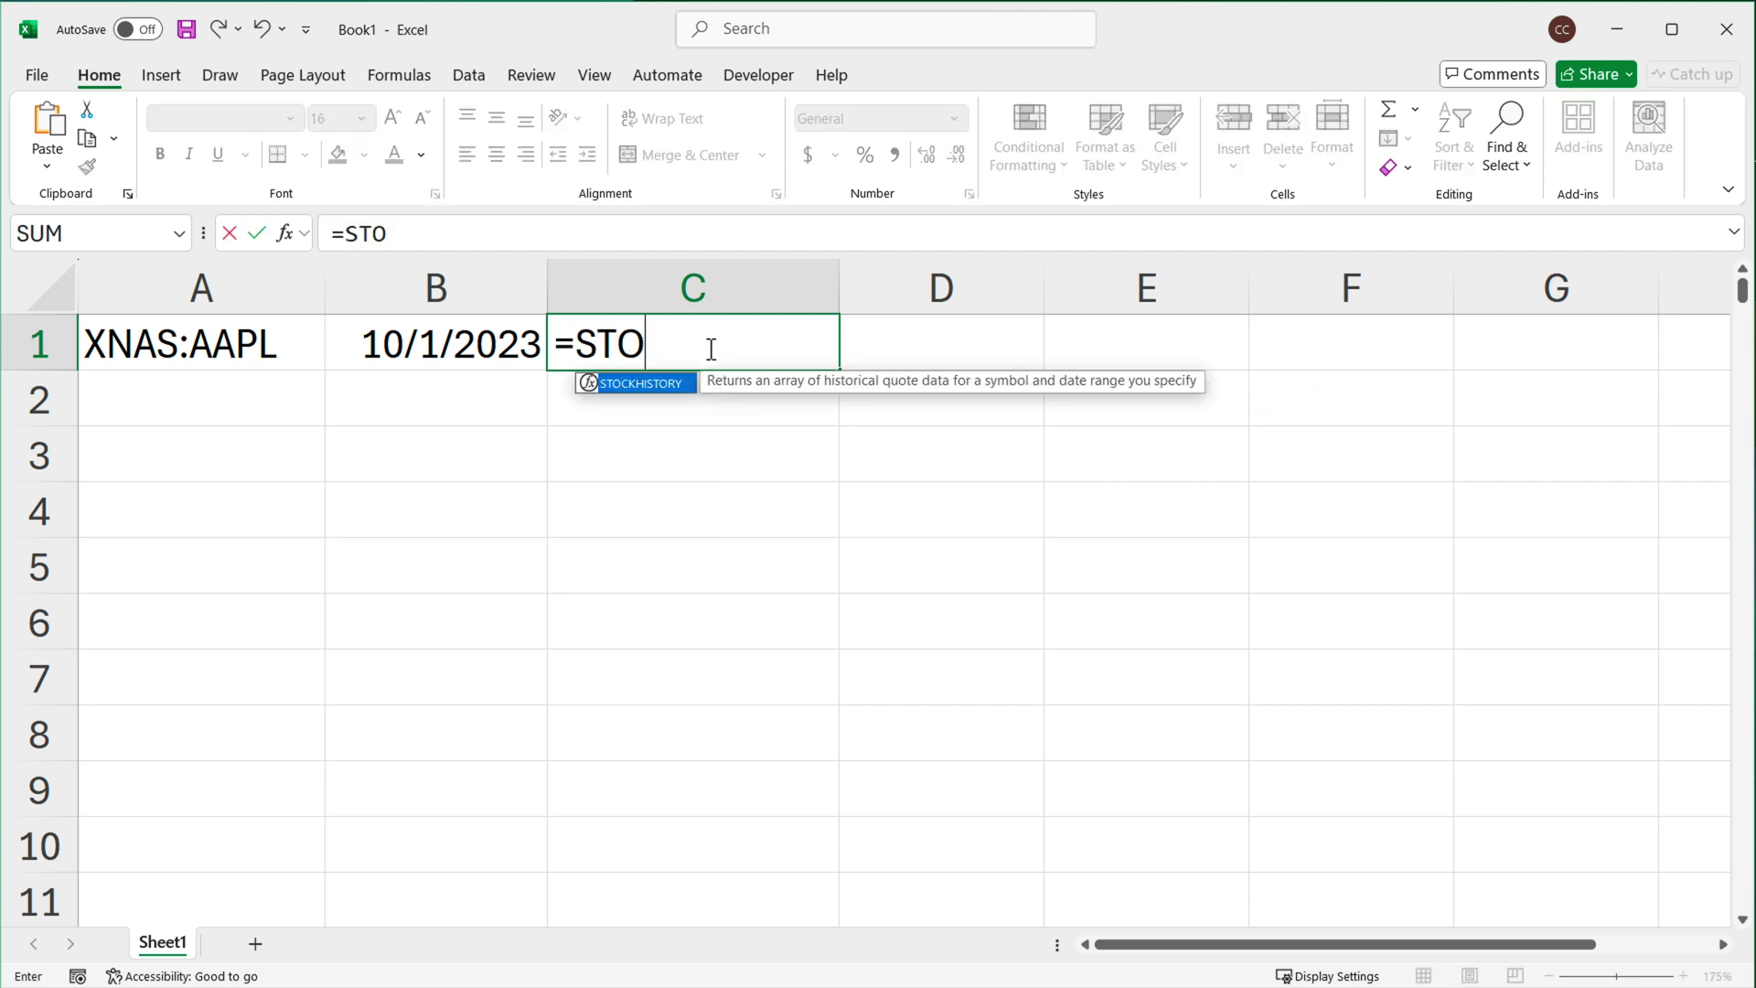
key(Tab)
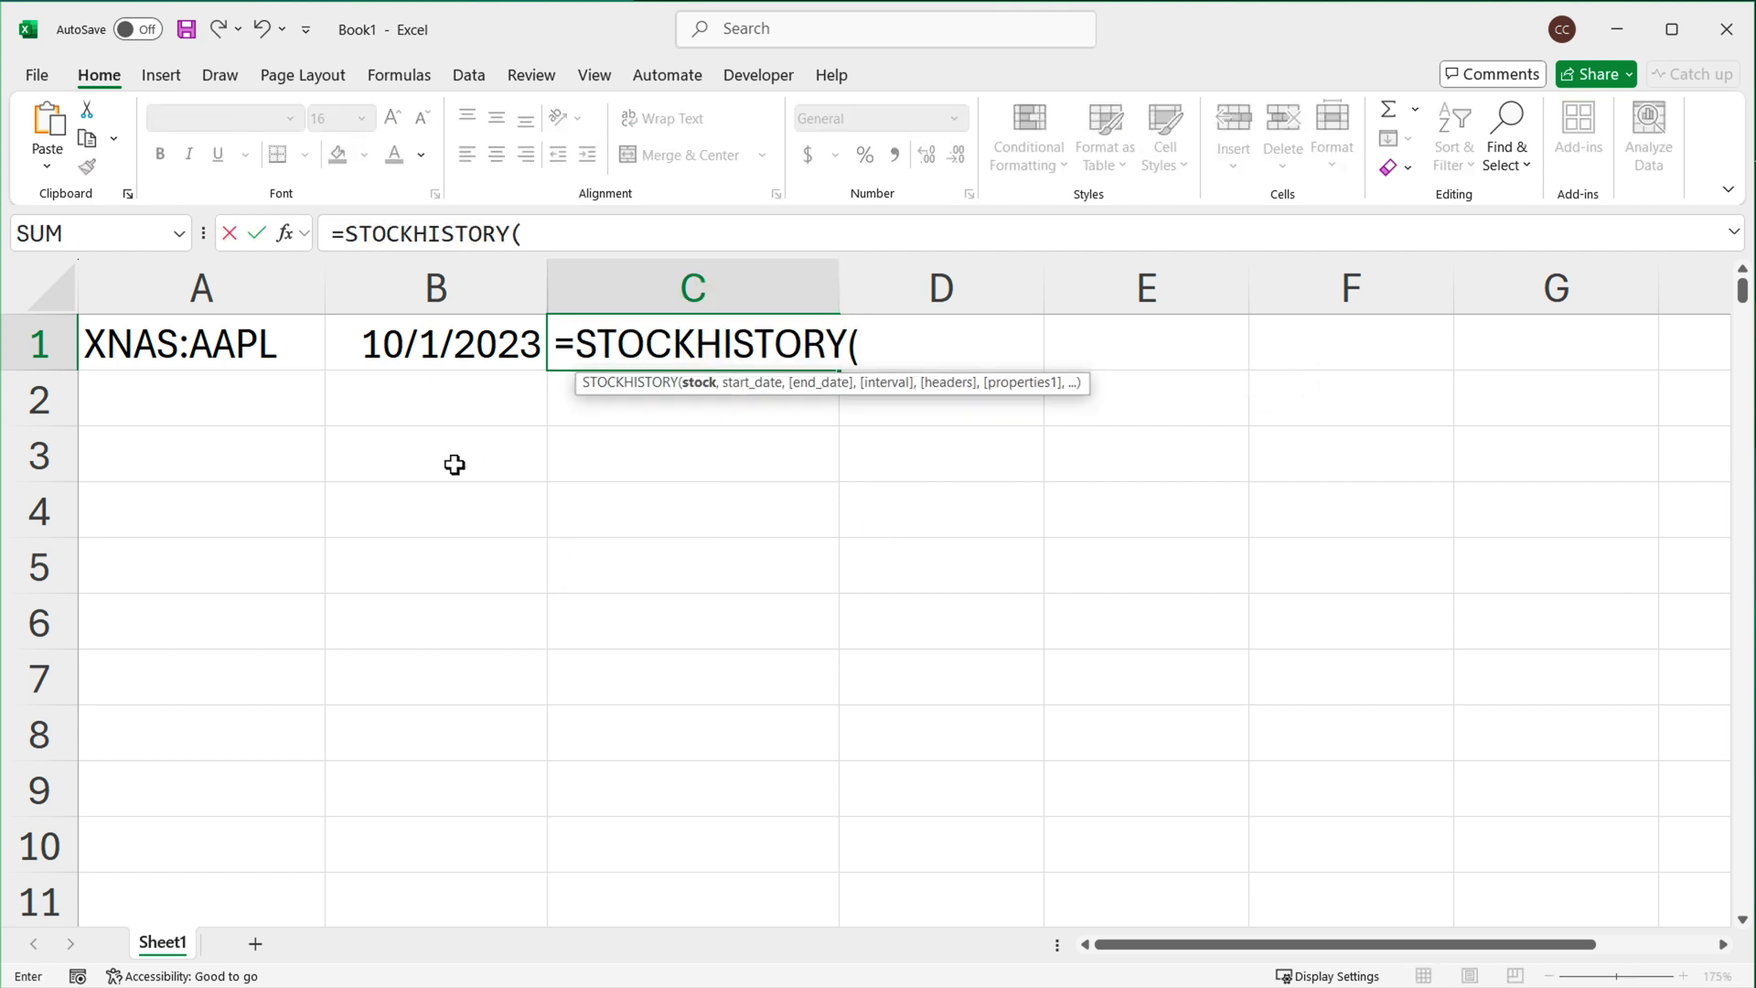
click(223, 351)
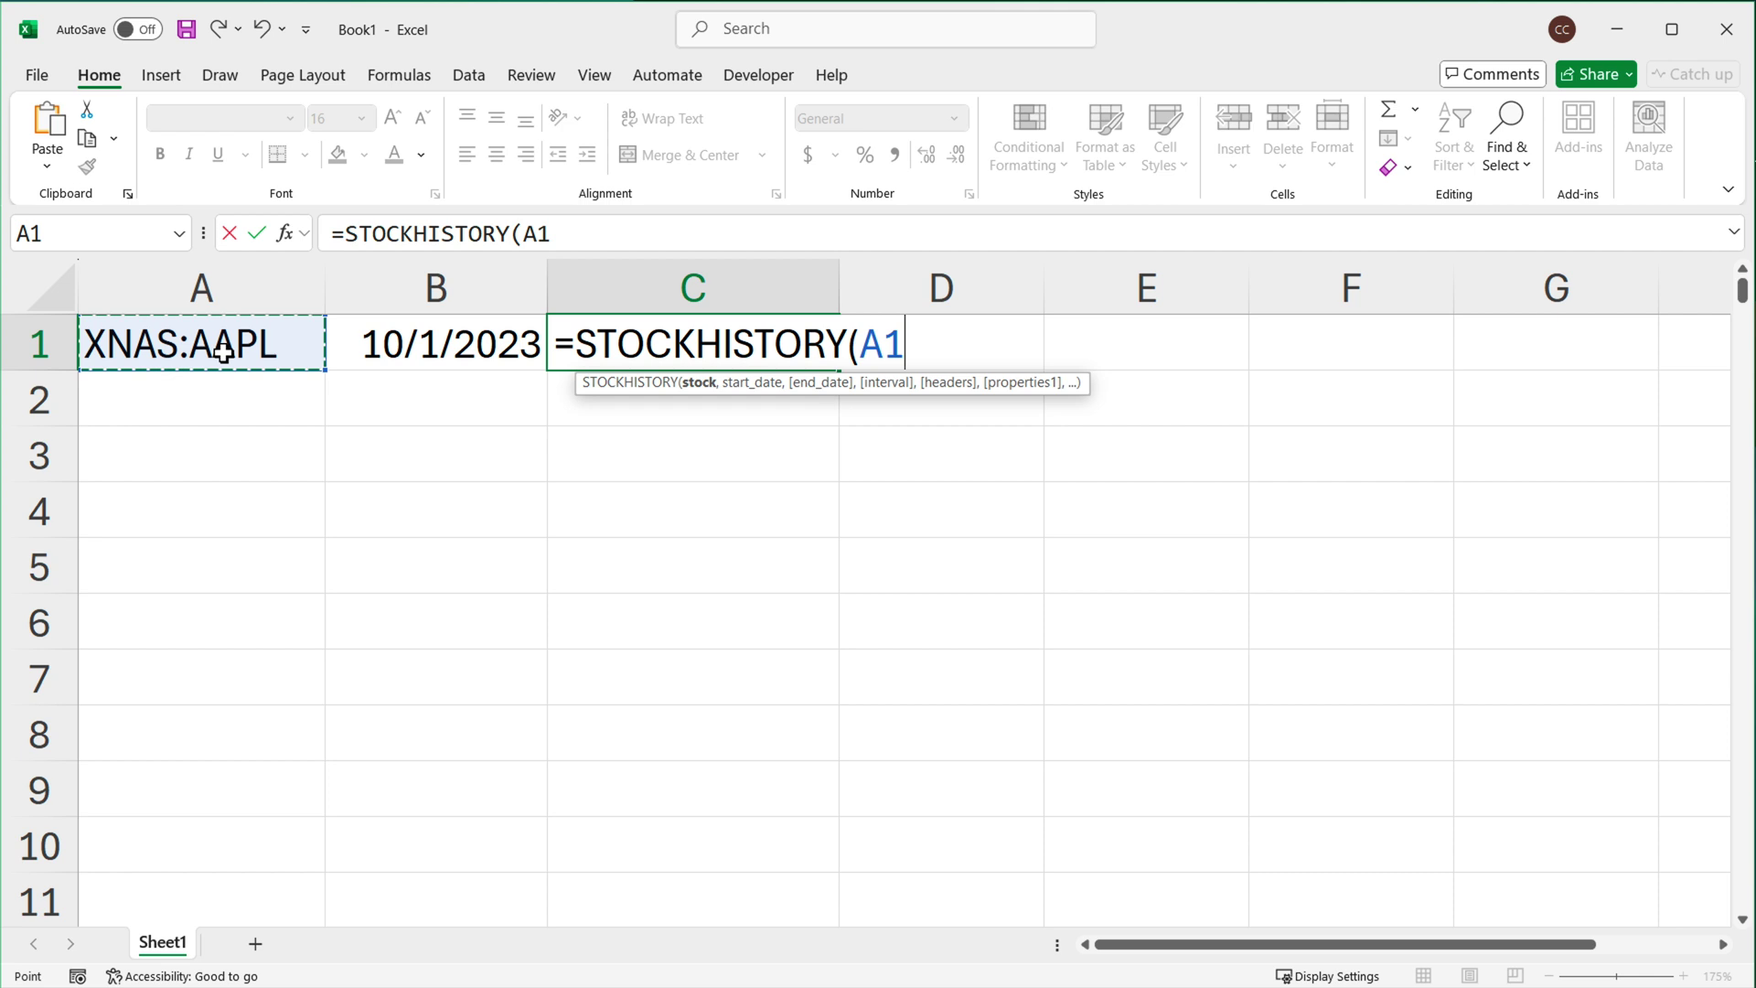
text(,)
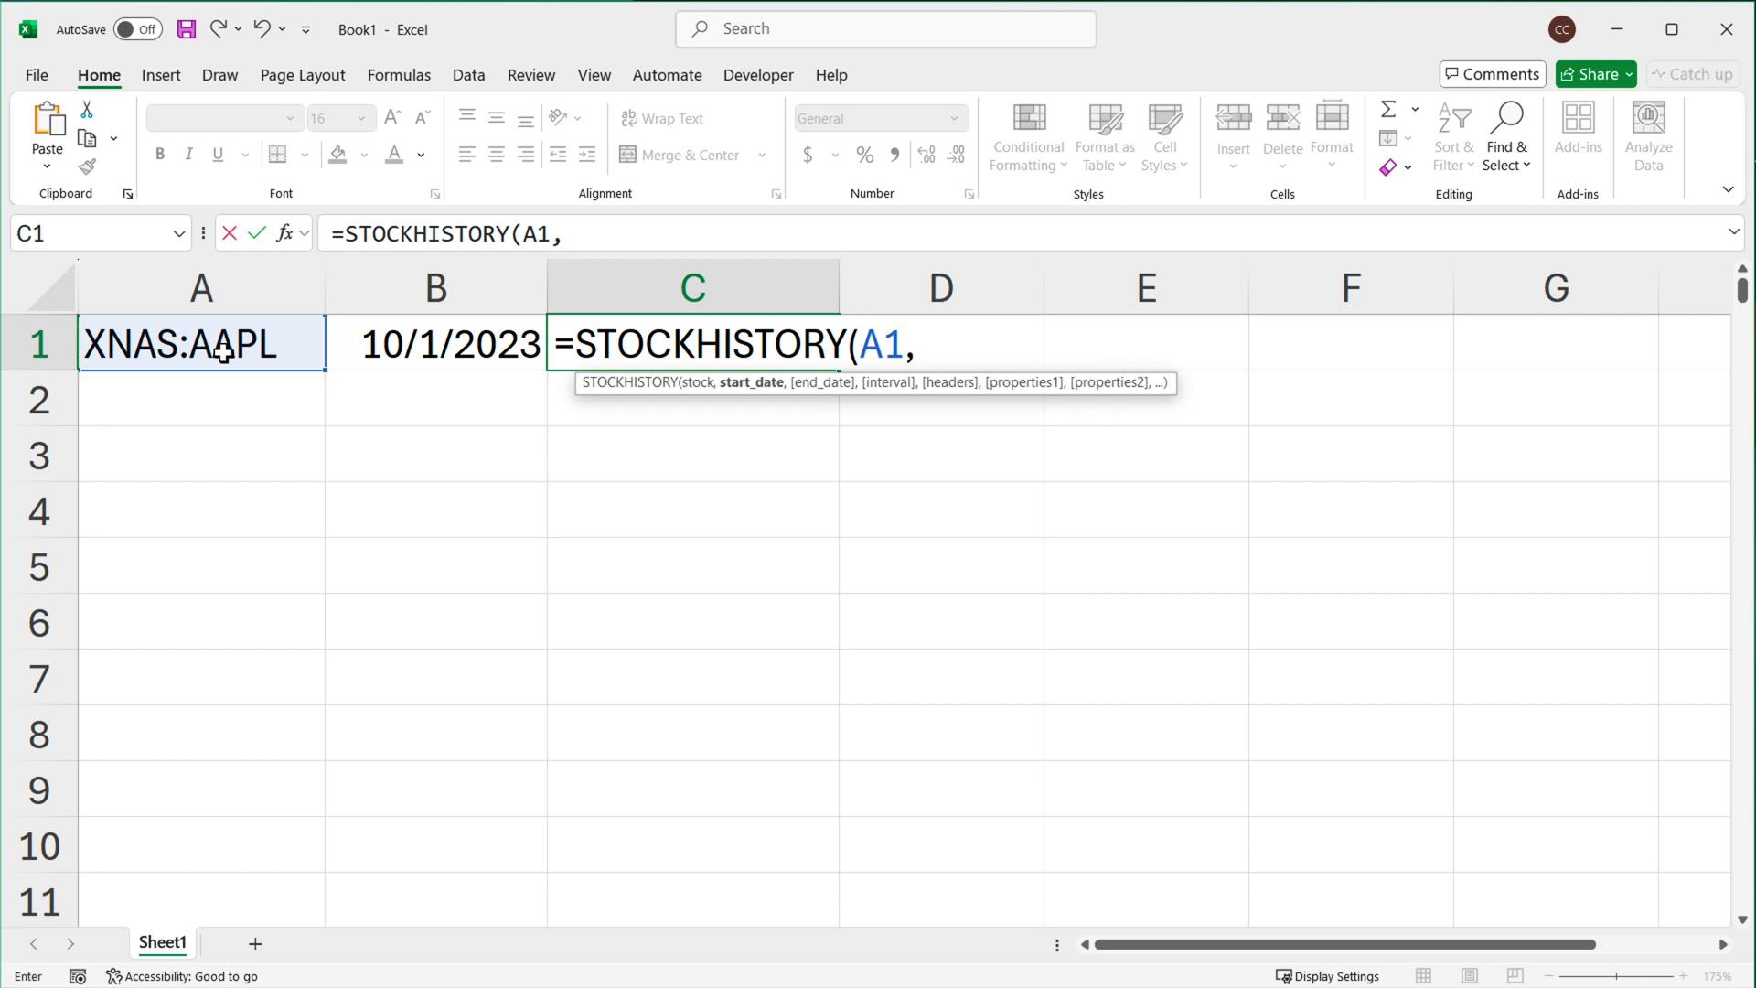
click(462, 340)
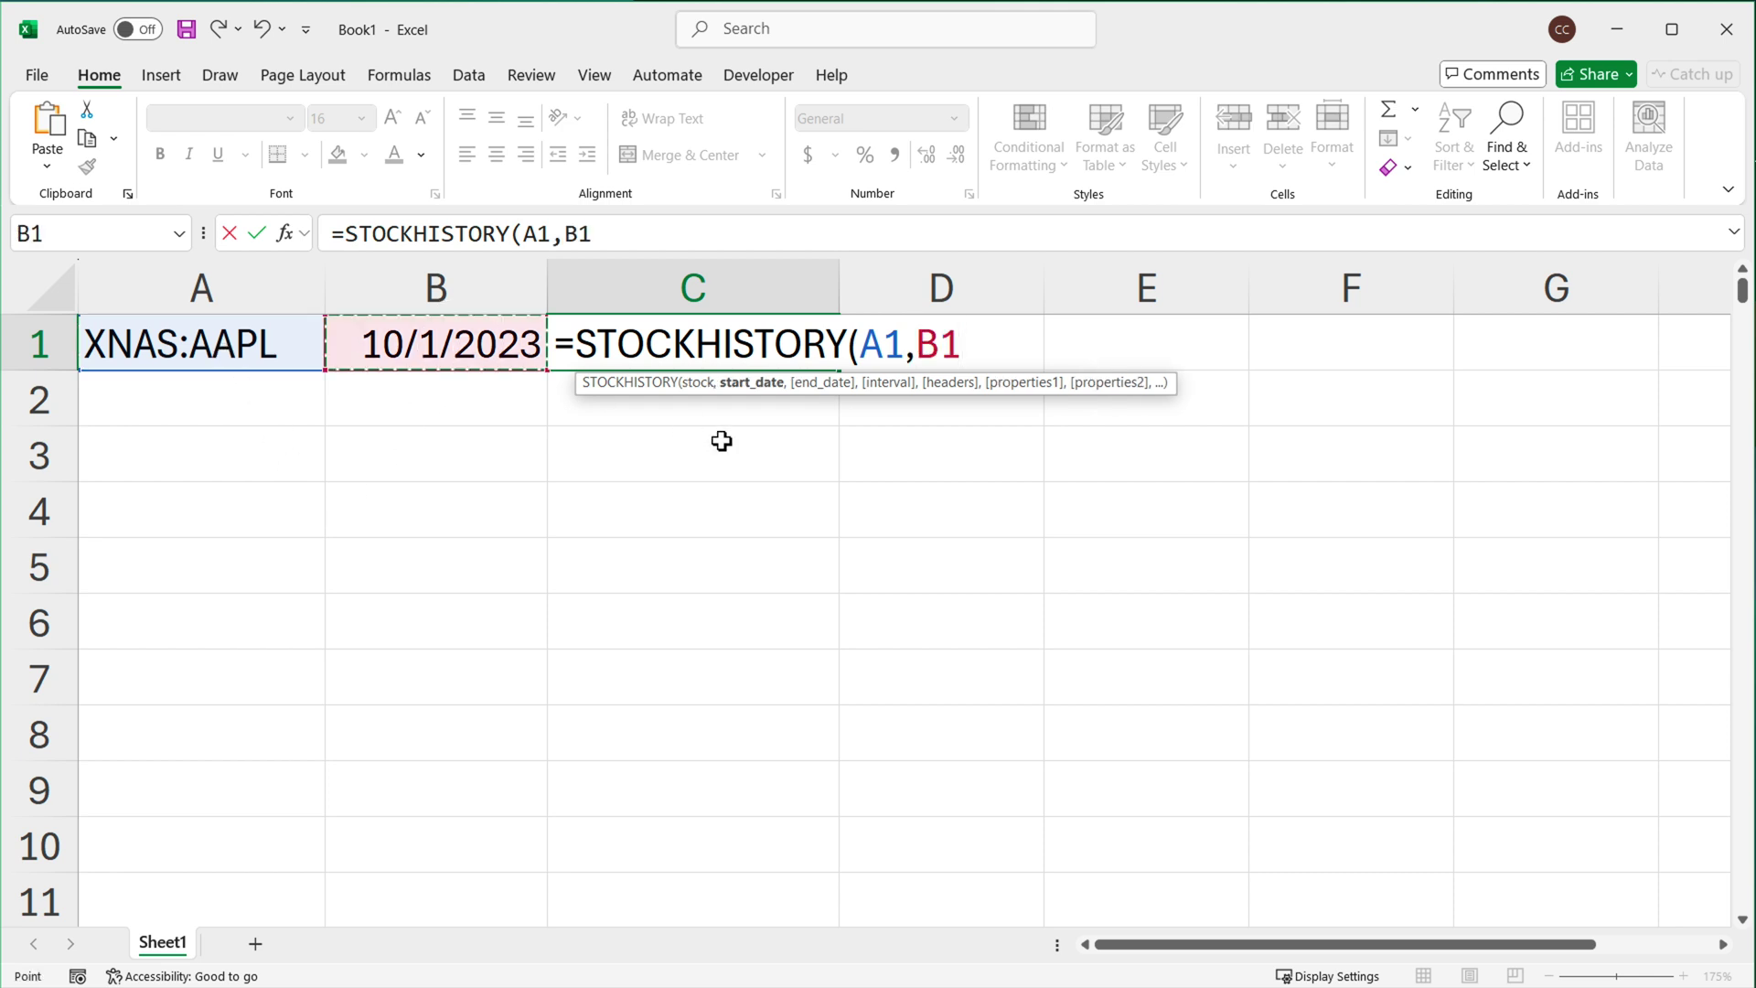
text())
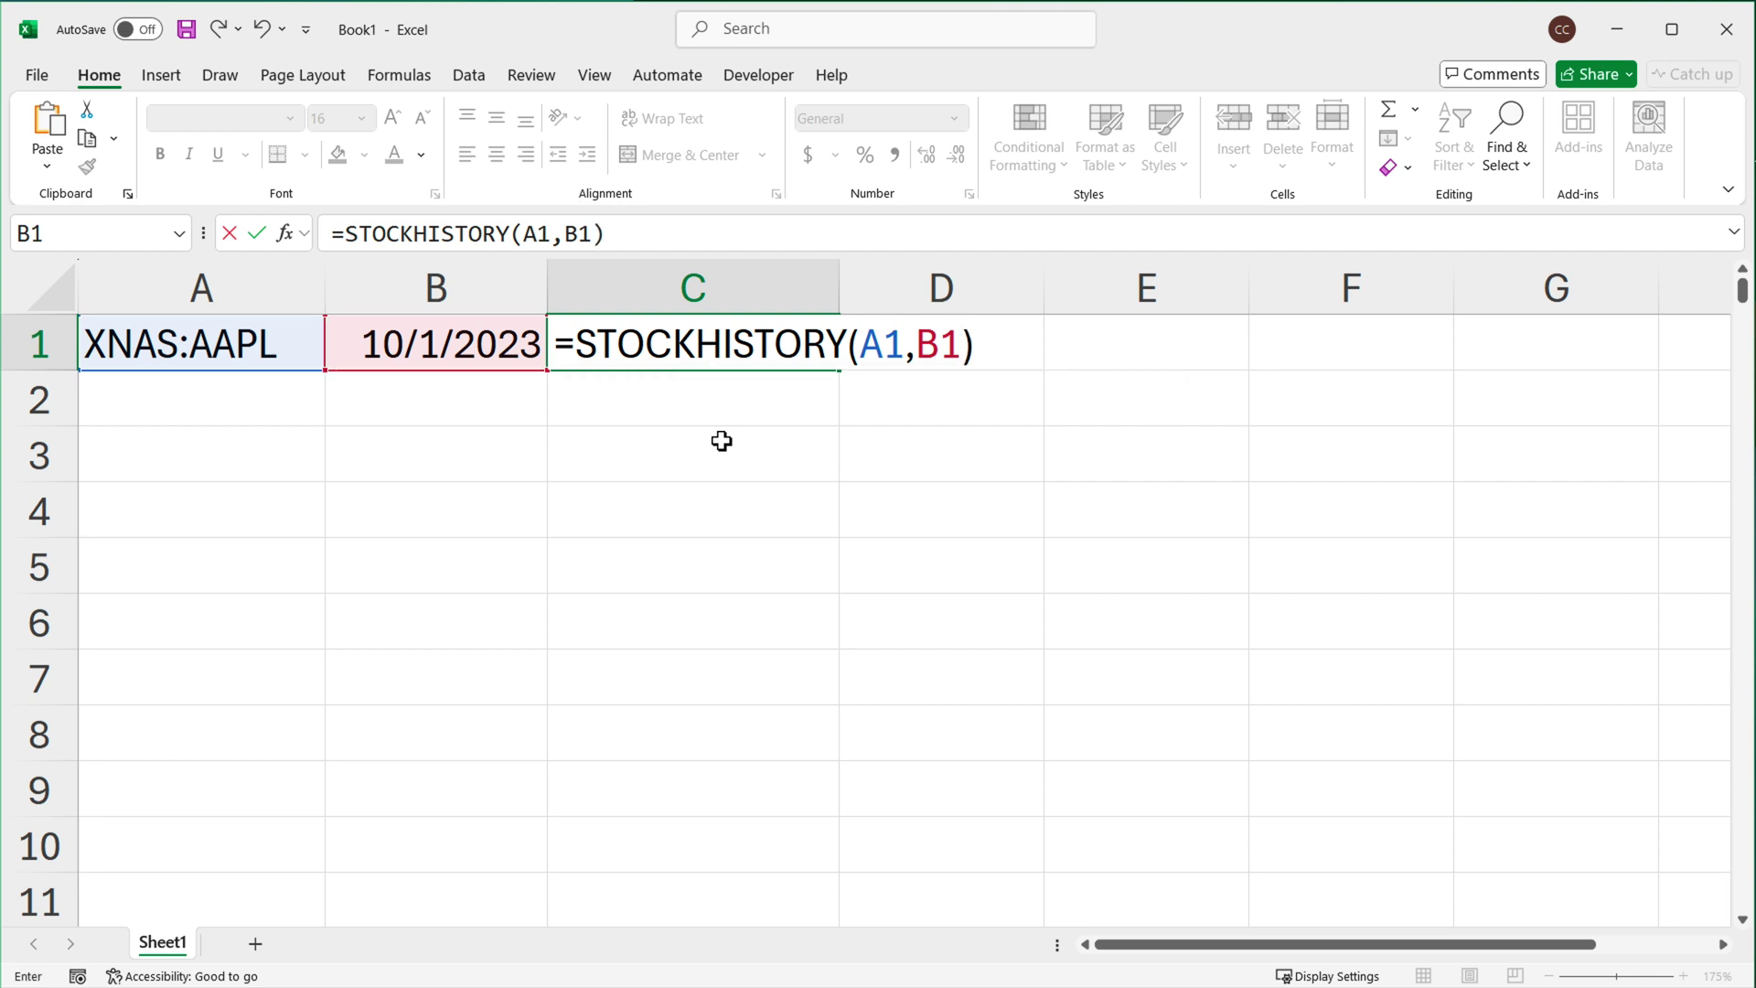
key(Return)
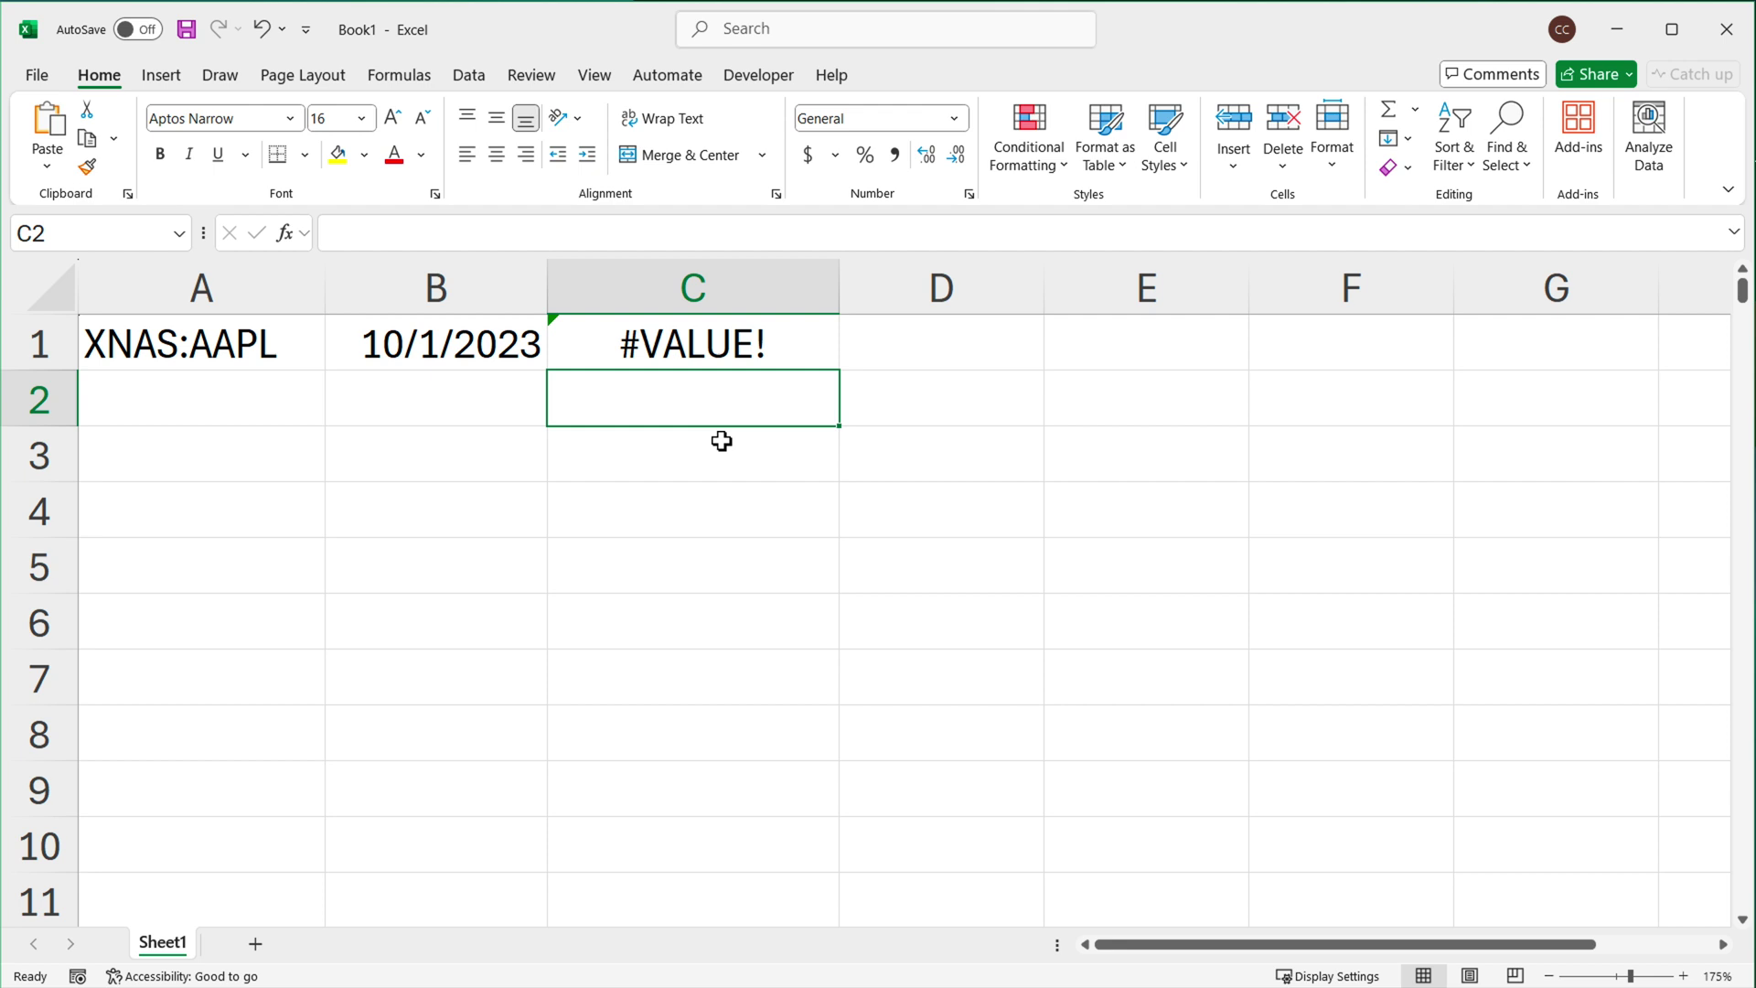
Change the start date in B1 to the holiday date 1/1/2023.
double_click(398, 361)
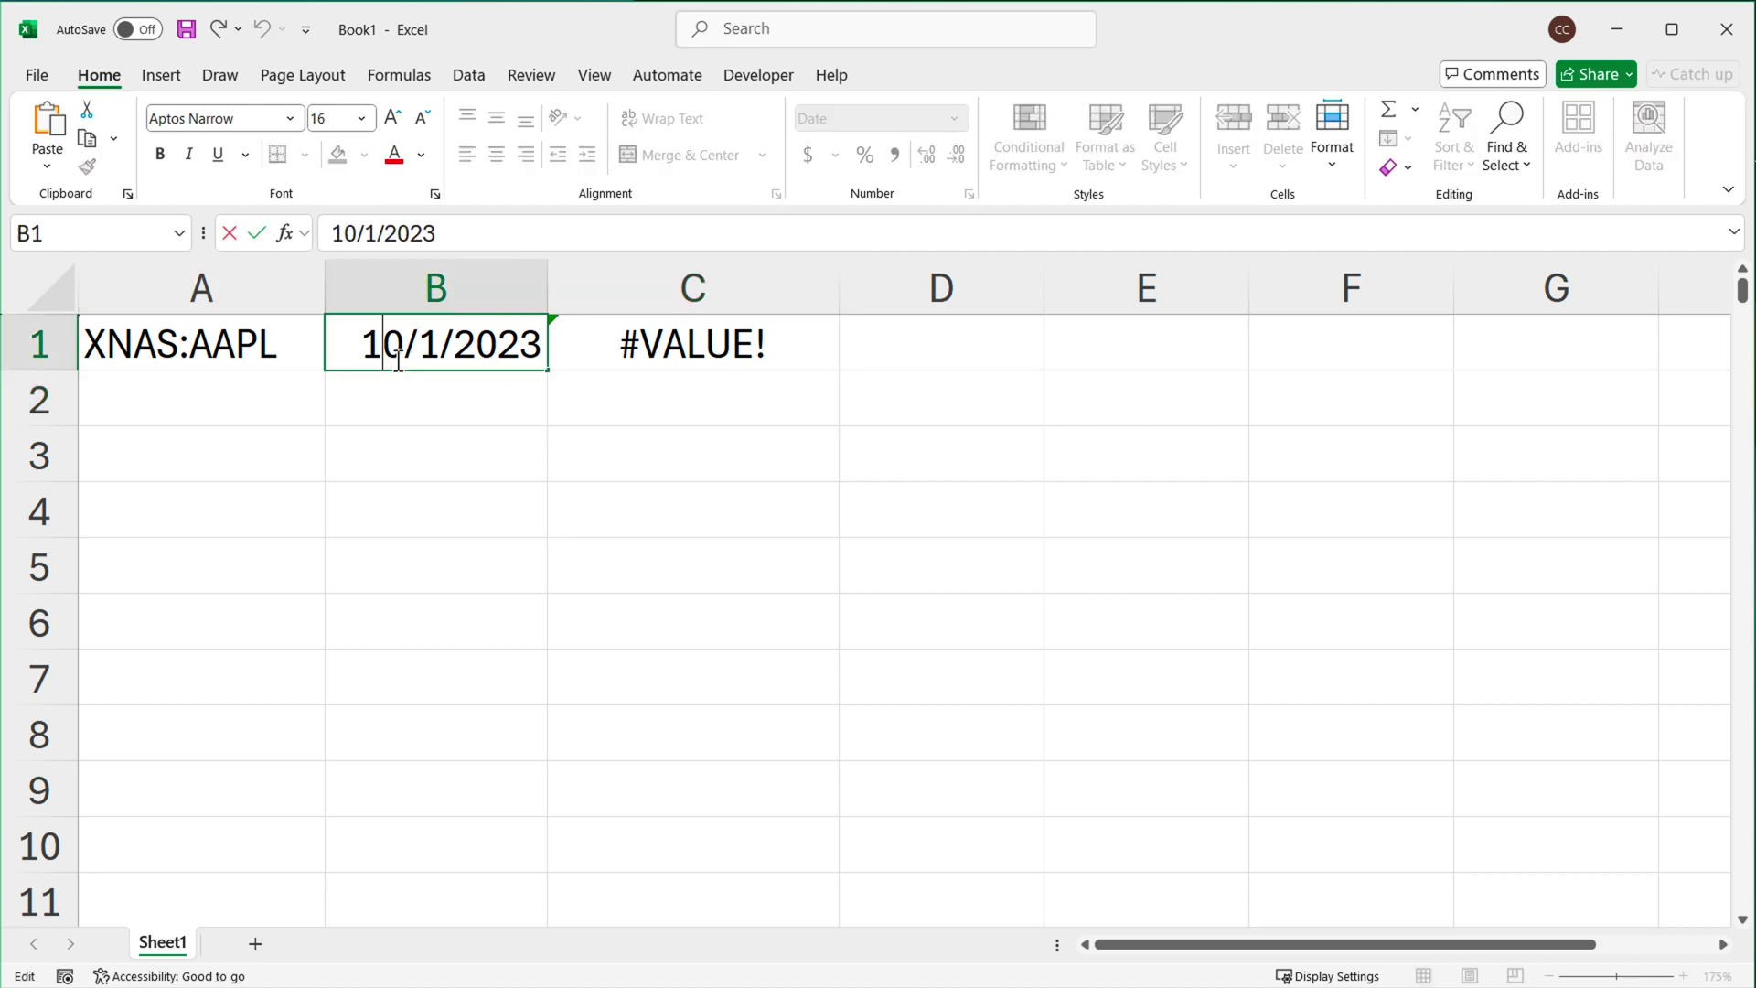
key(Right)
key(BackSpace)
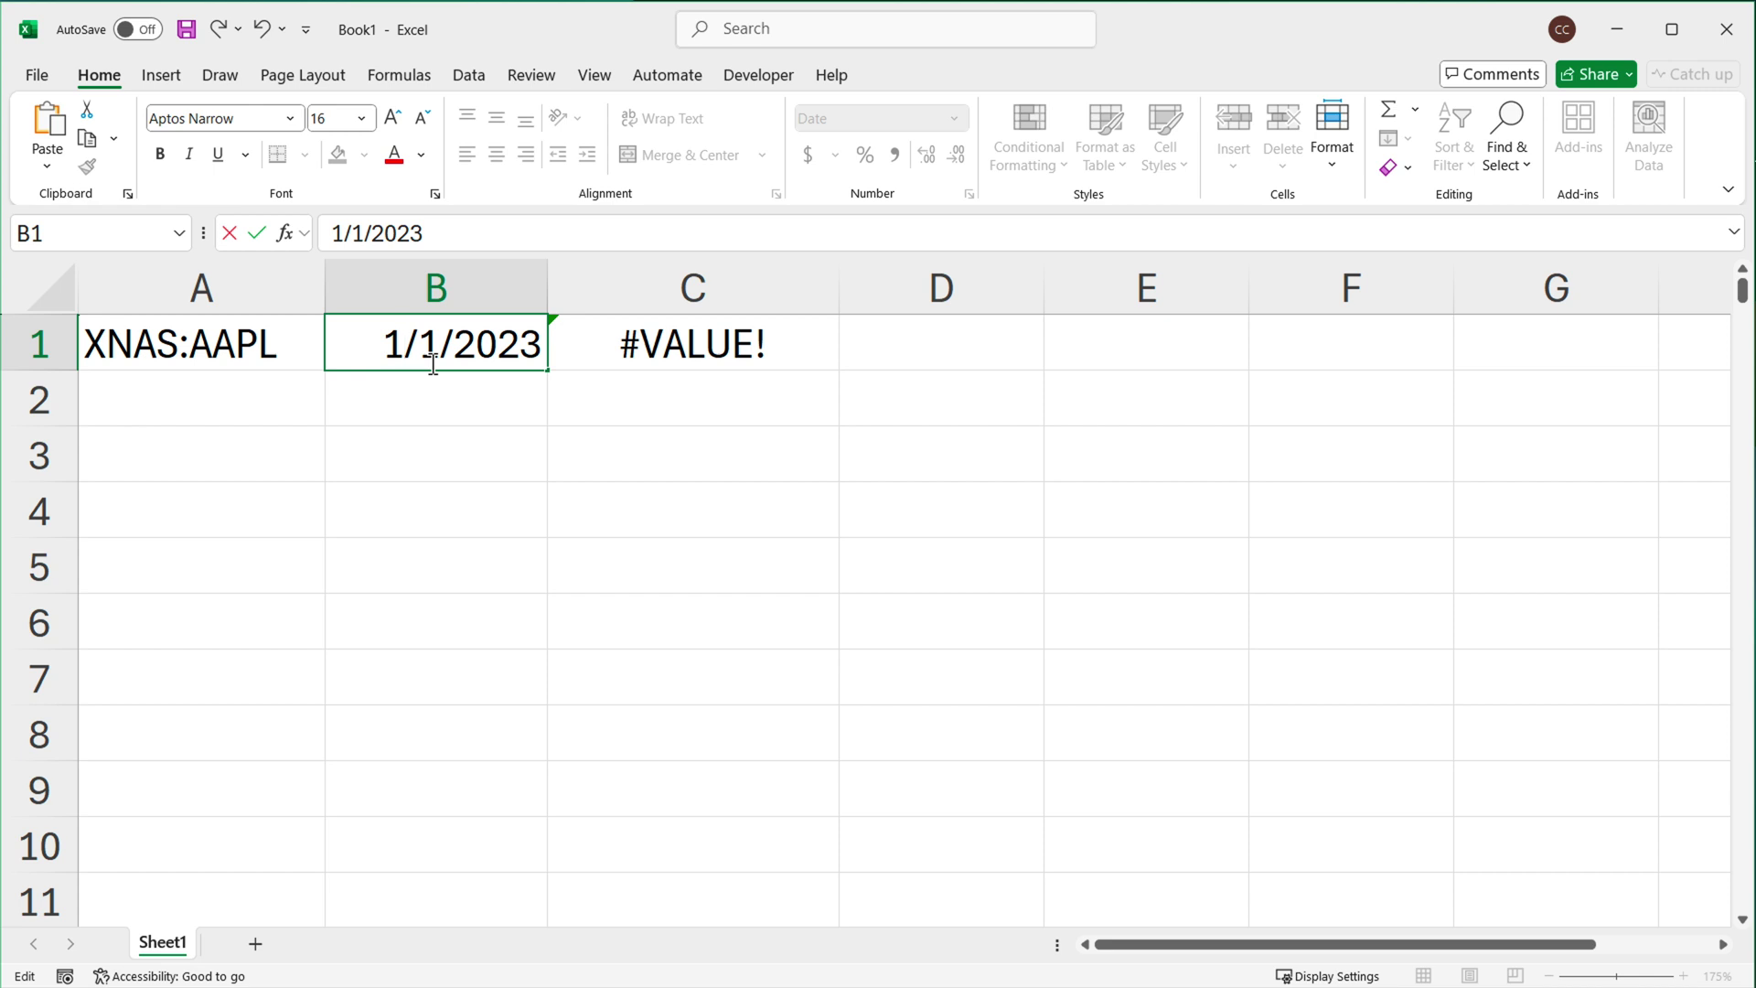
key(Return)
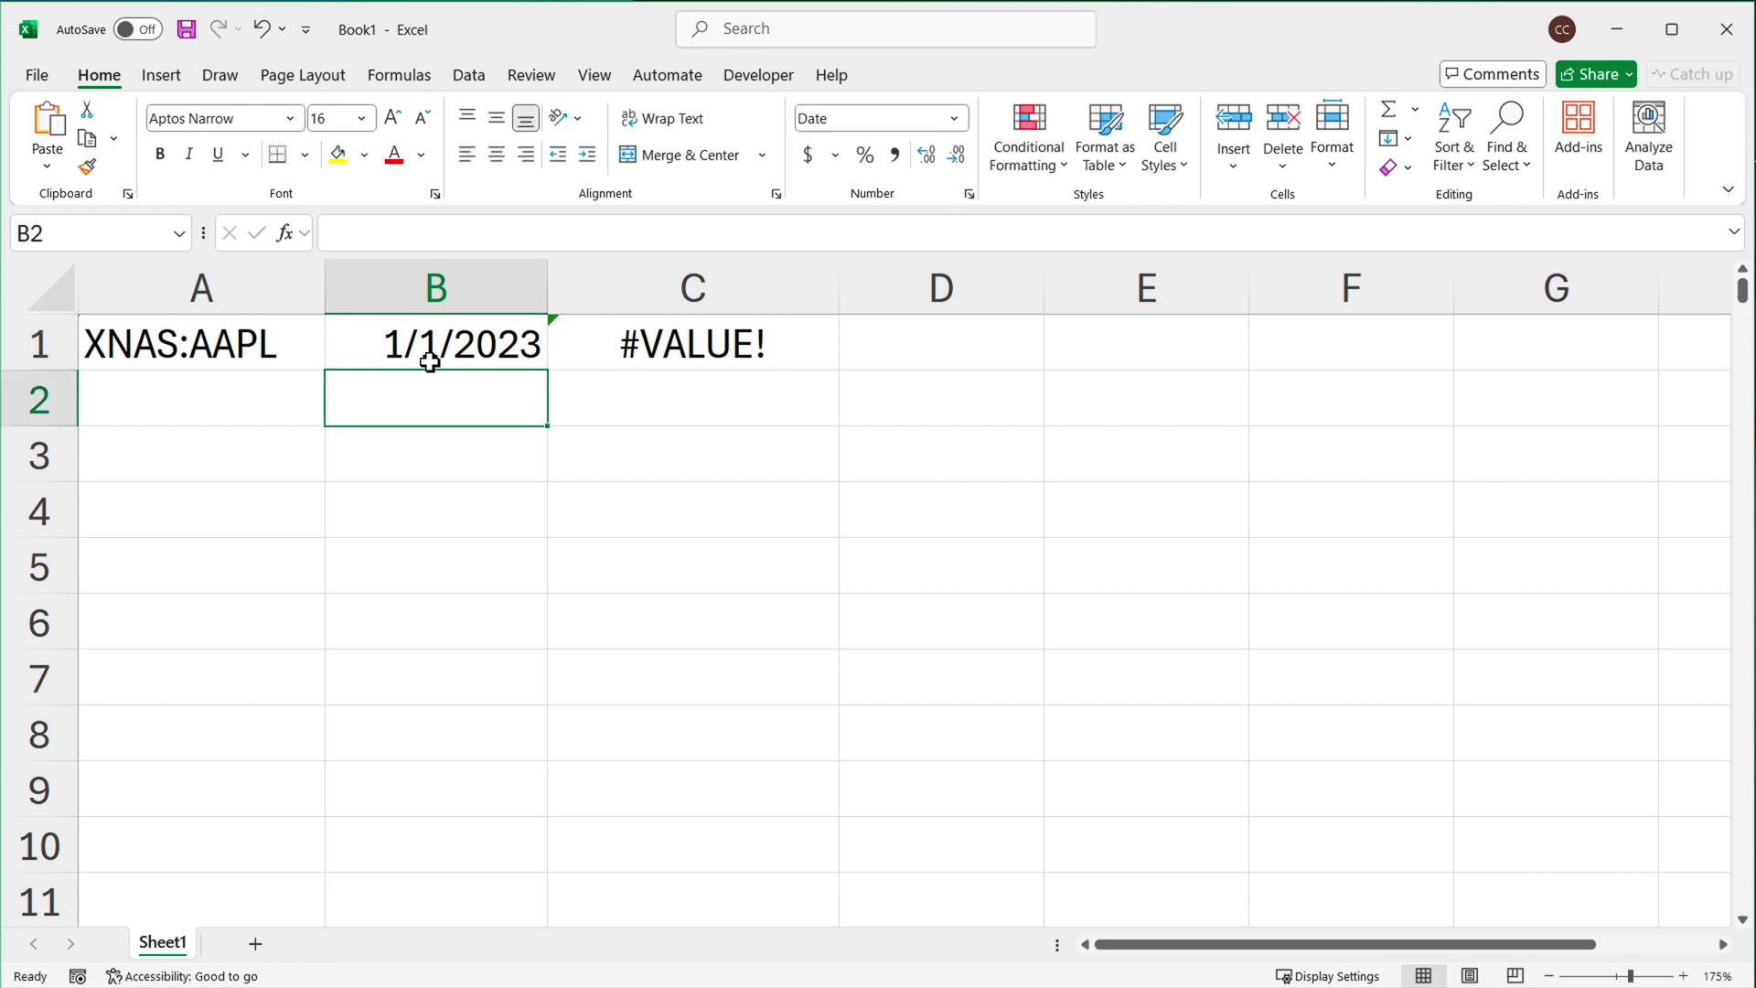
Wrap the C1 formula in IFERROR with an empty text fallback, making =IFERROR(STOCKHISTORY(A1,B1),""), and check it against the start date in B1.
double_click(725, 354)
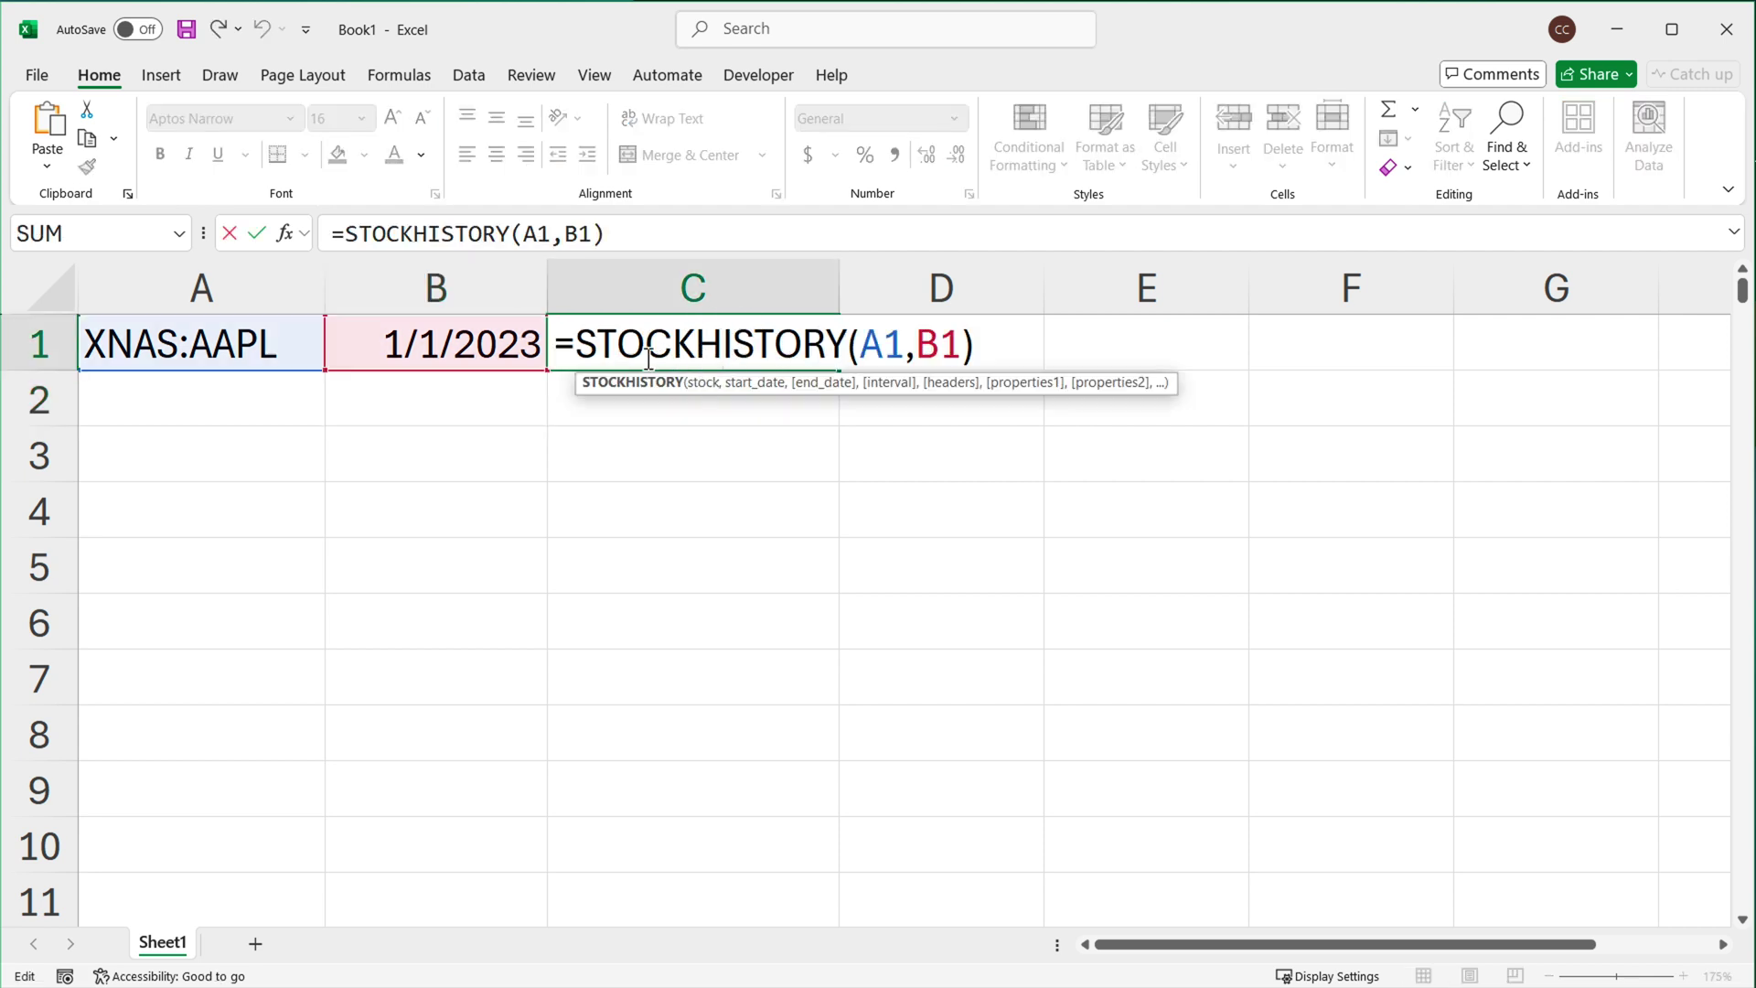
click(598, 359)
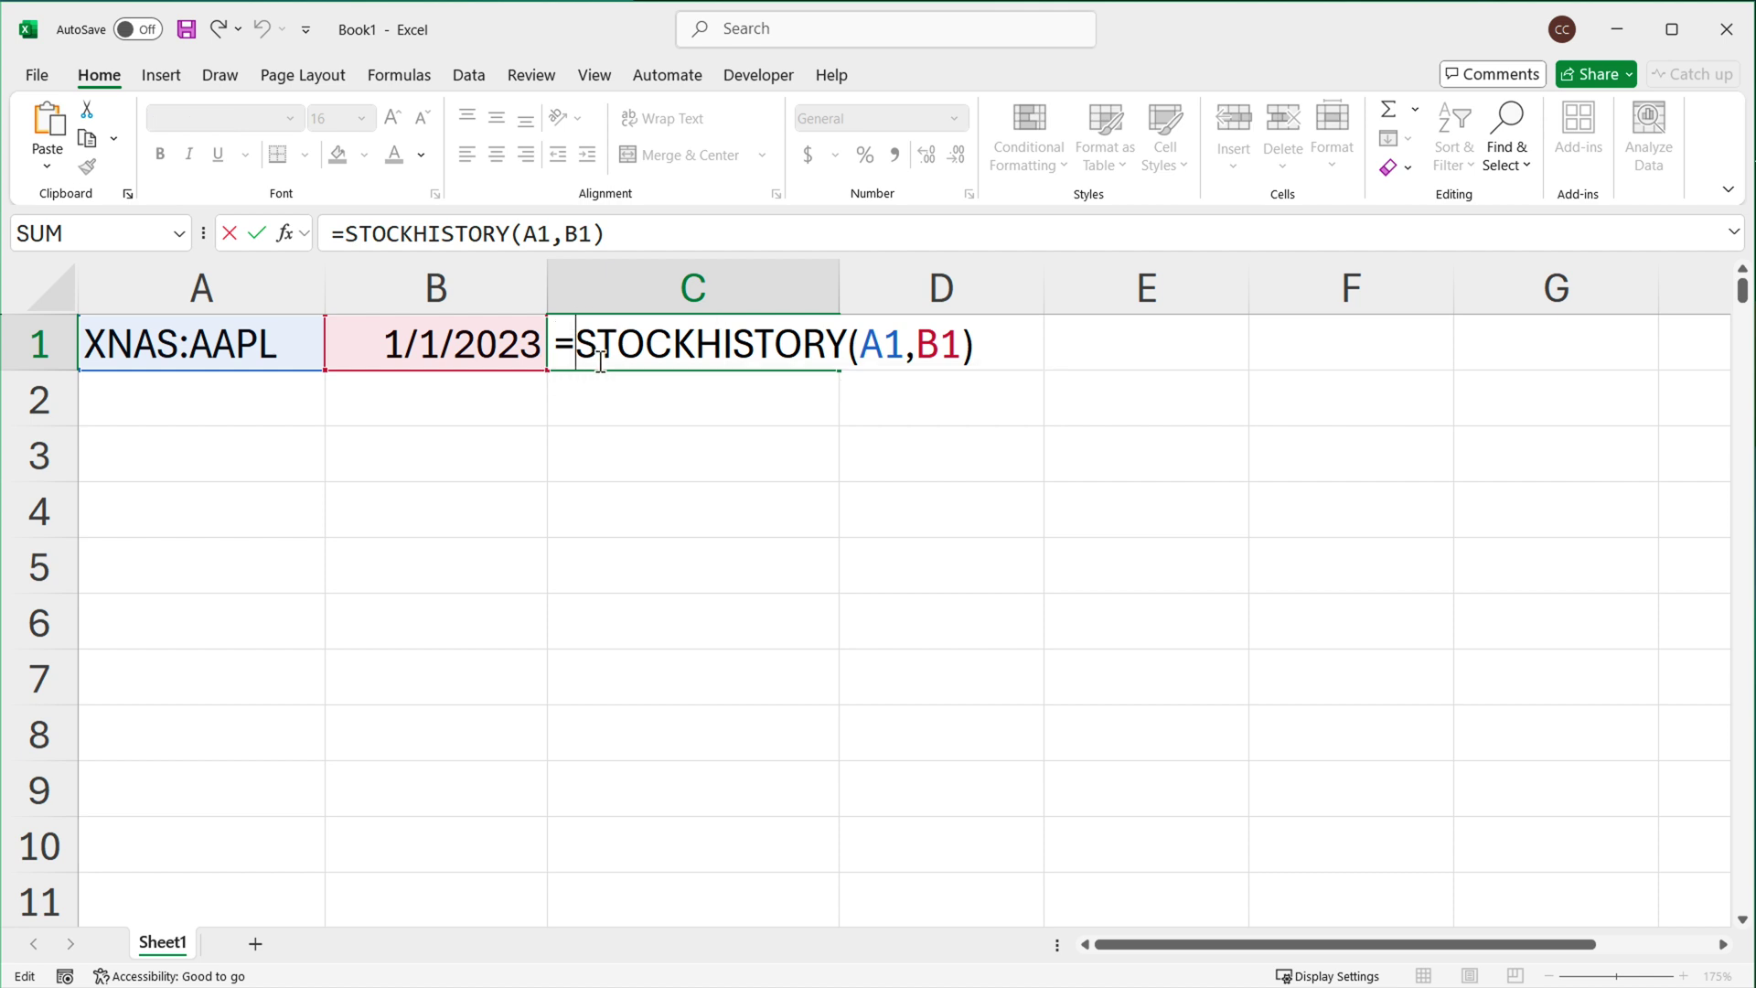
text(IF)
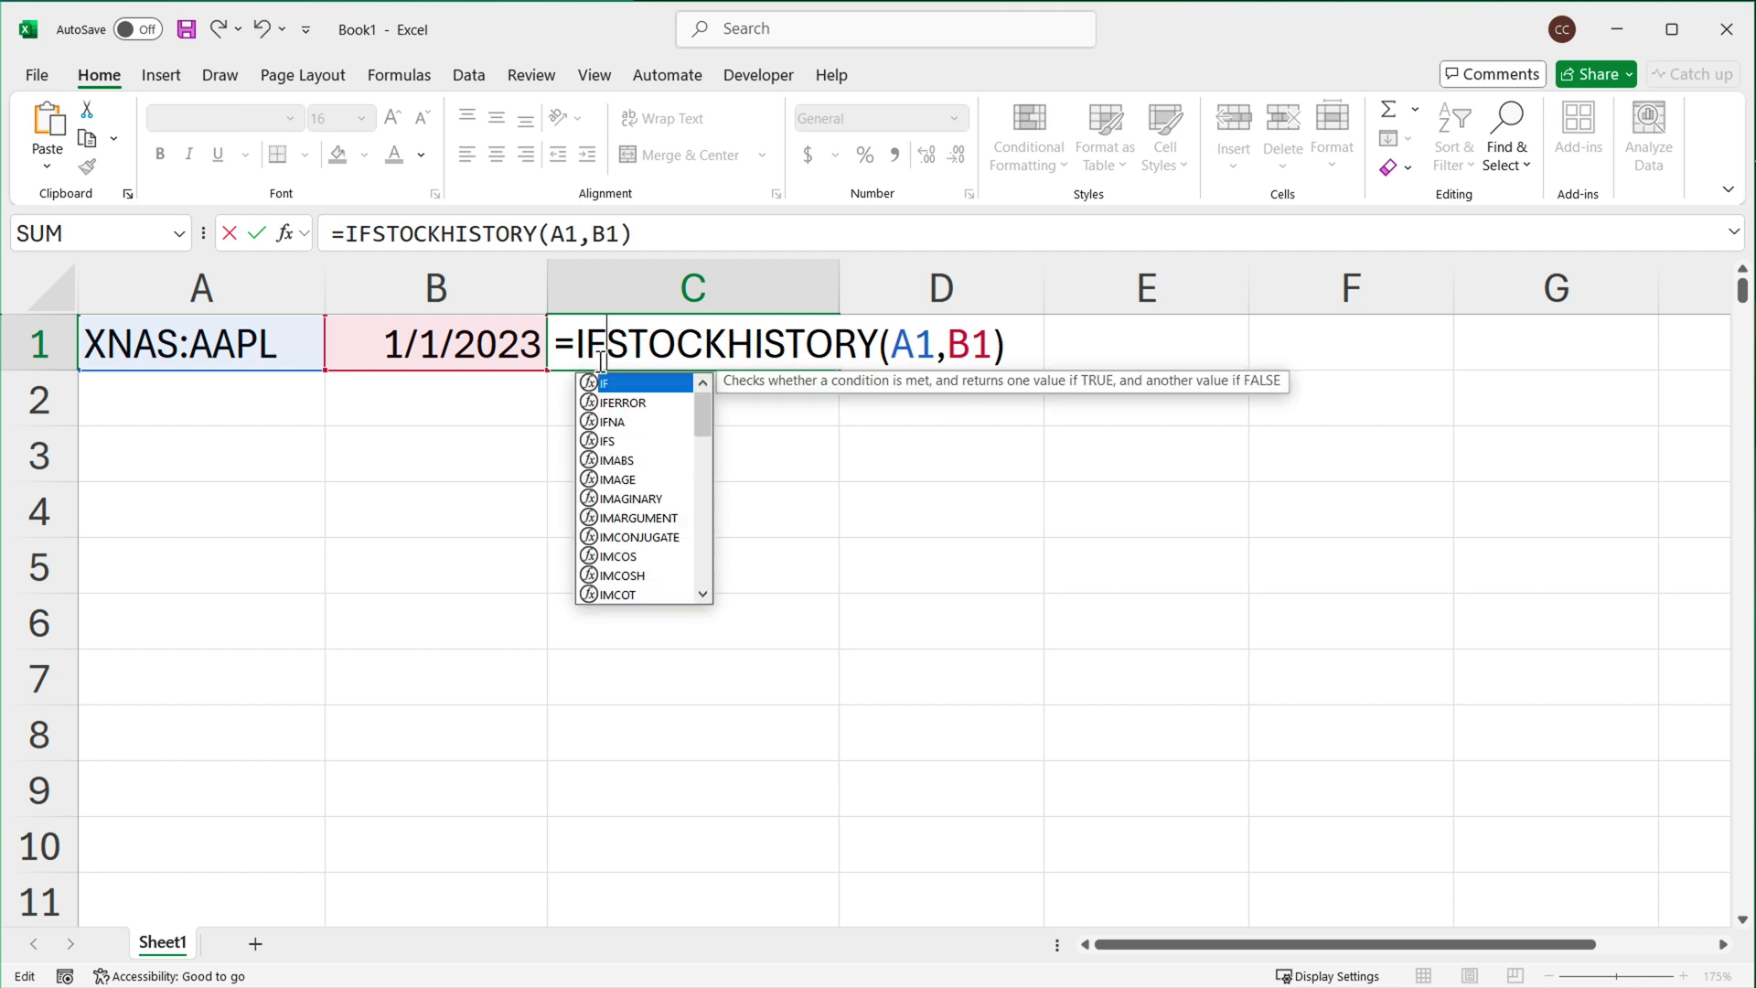
key(Down)
key(Tab)
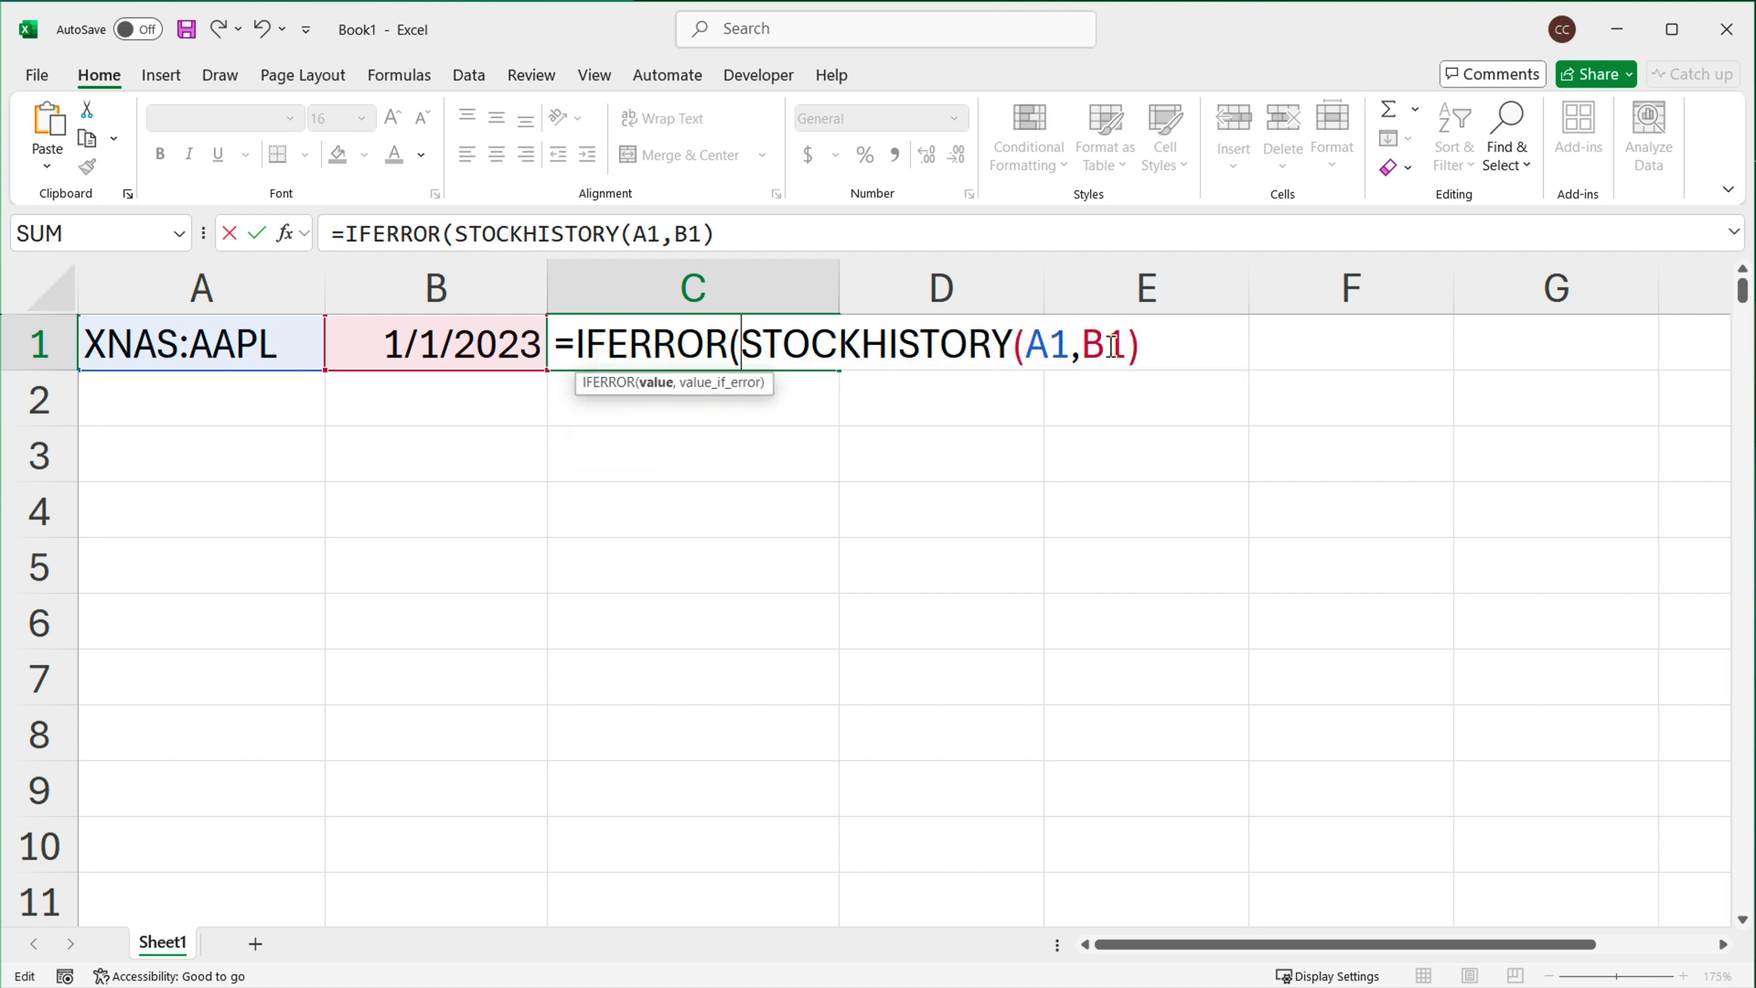
click(1143, 350)
text(,"")
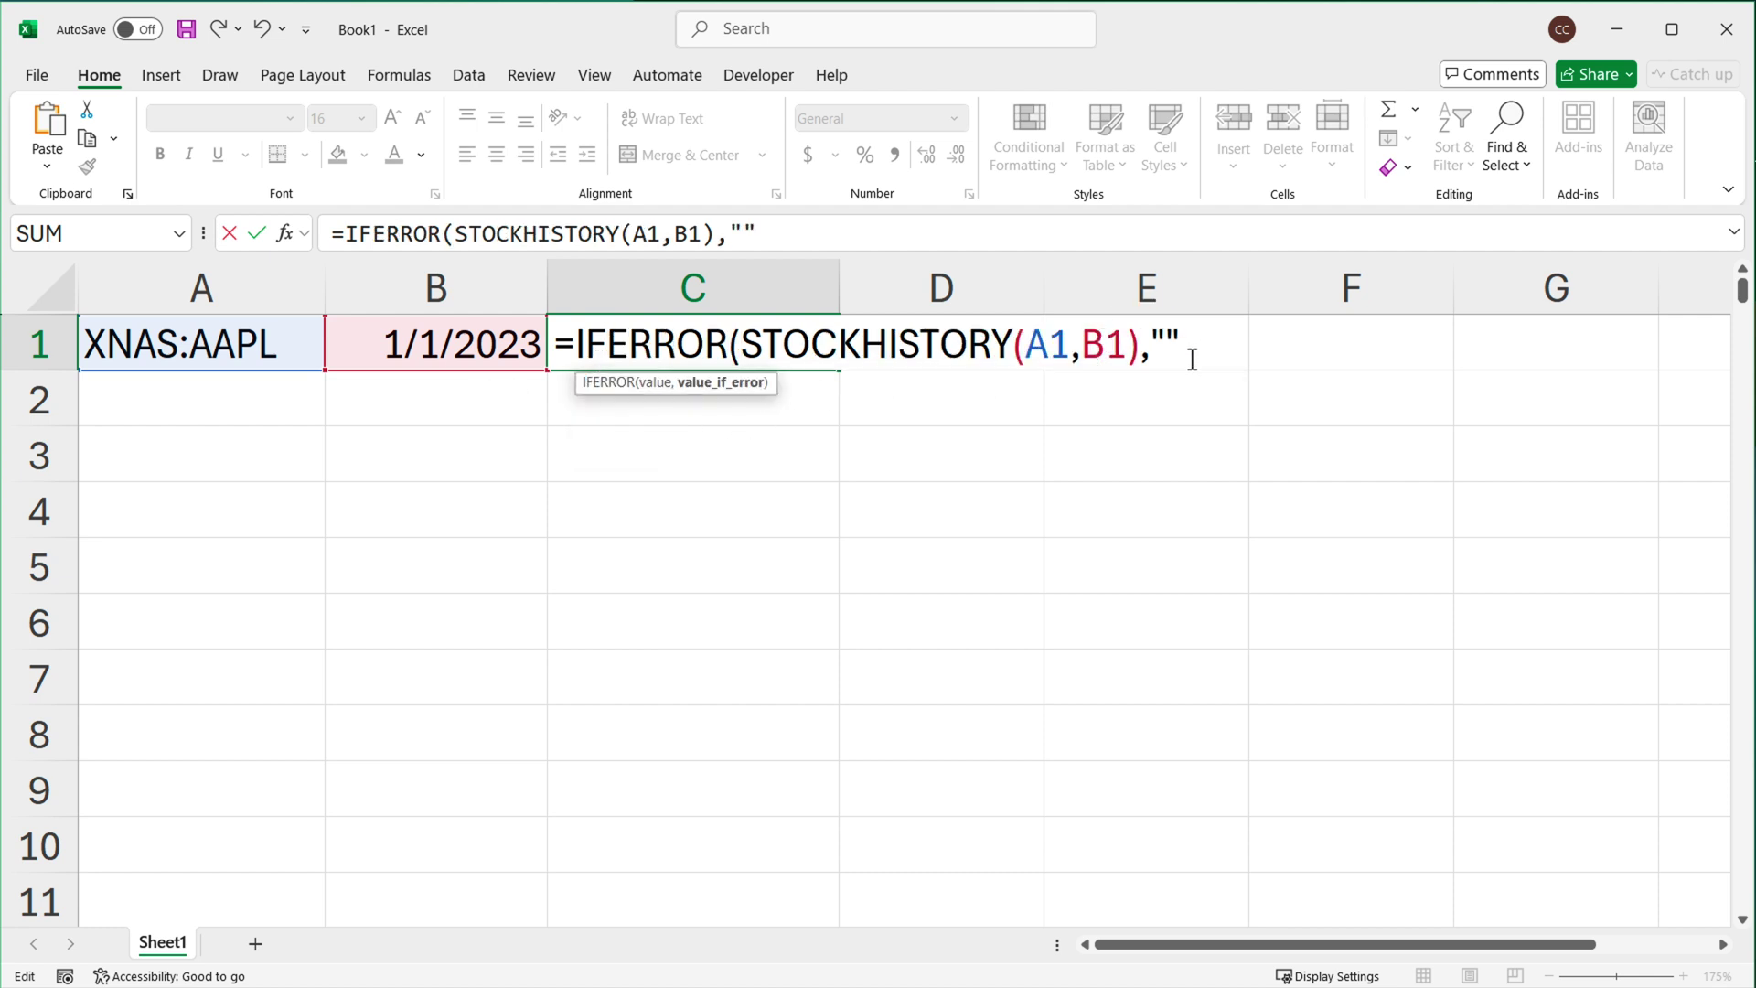
text())
key(Return)
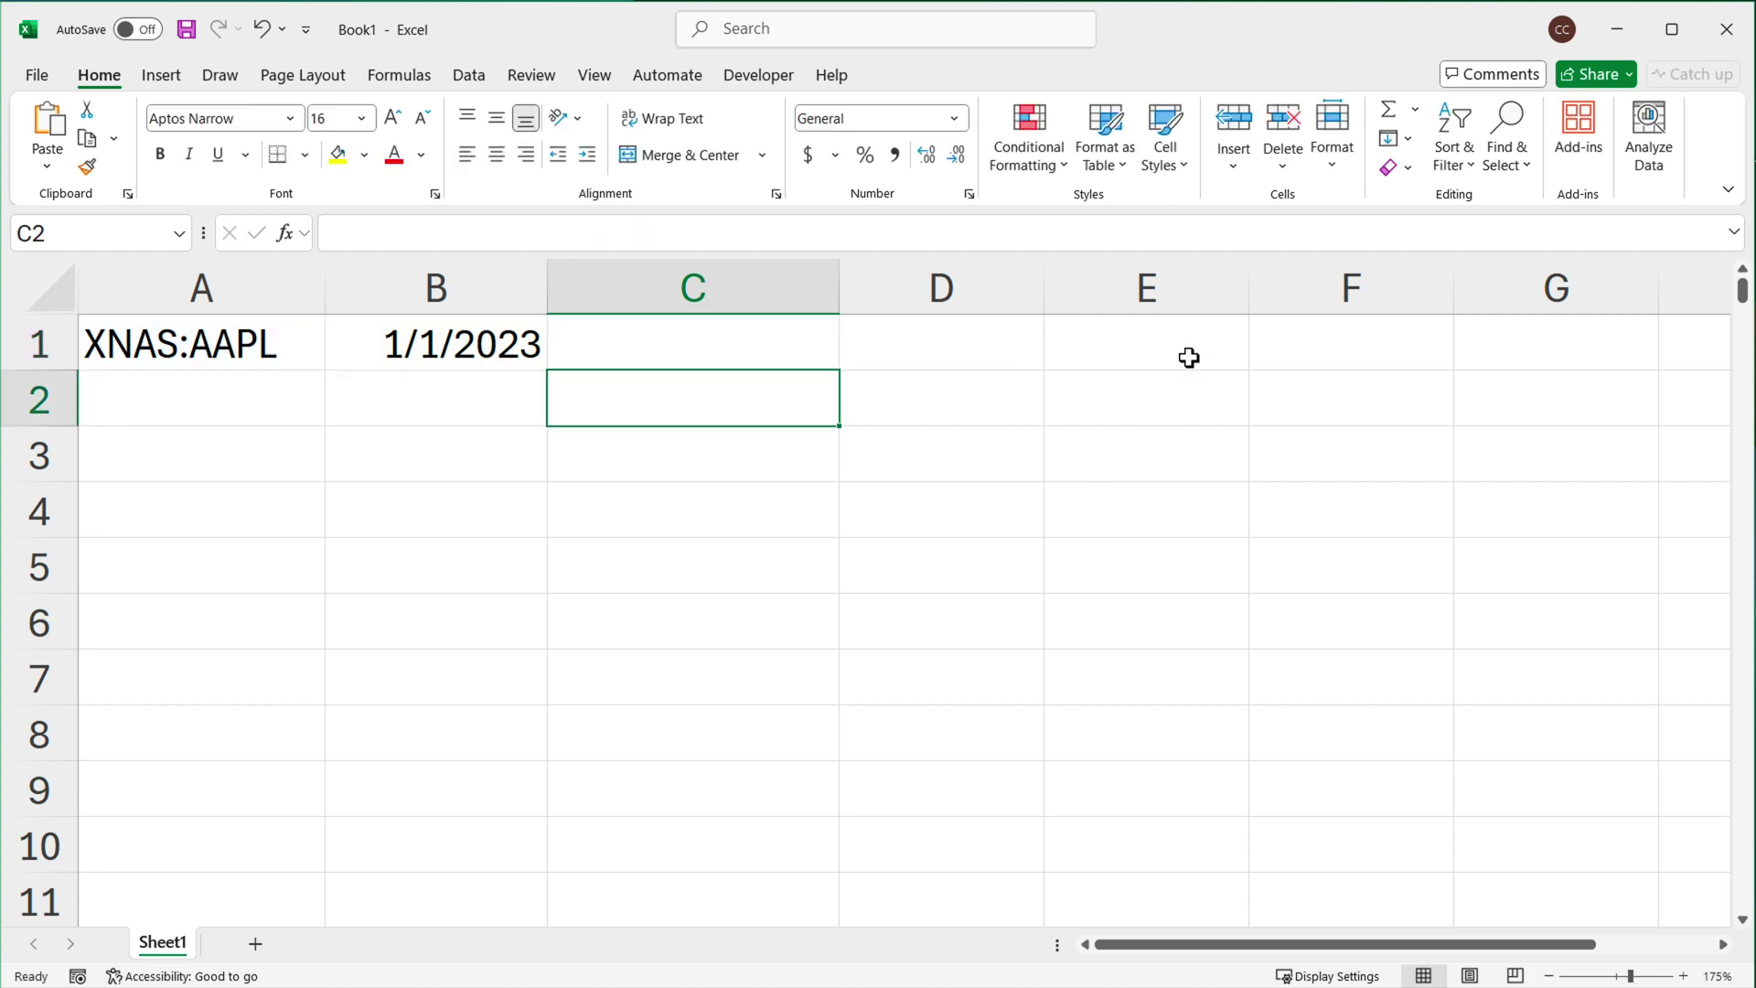
click(509, 351)
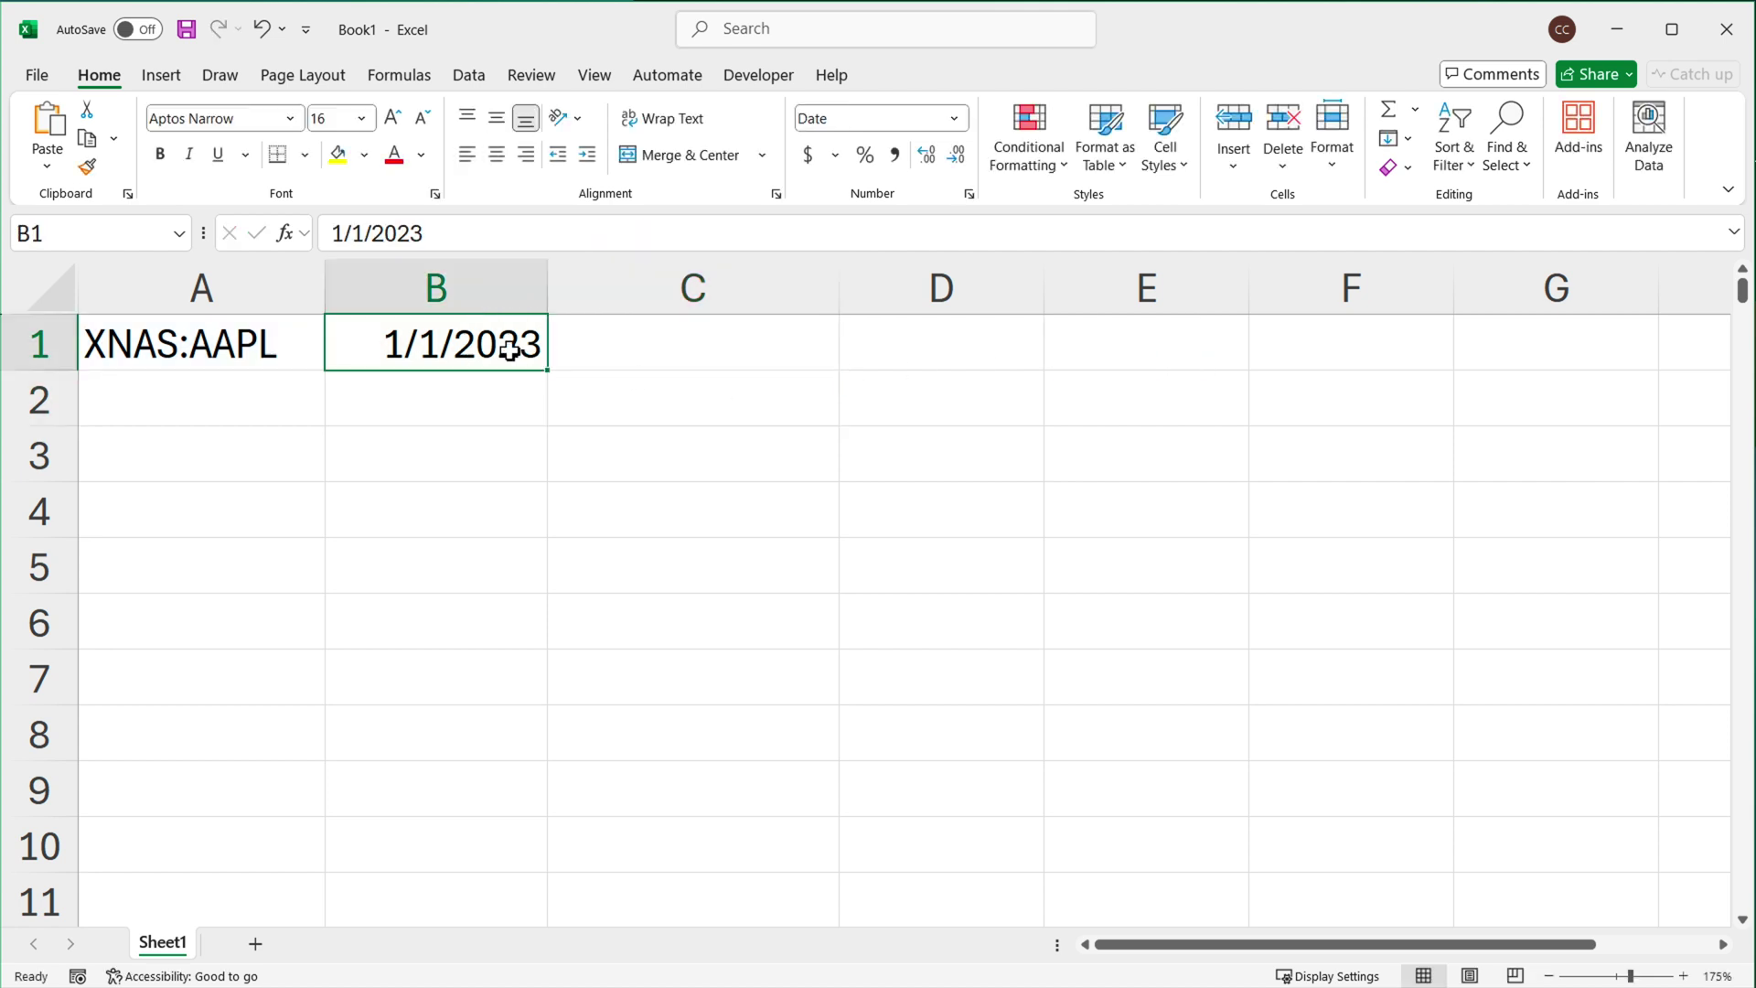
click(701, 353)
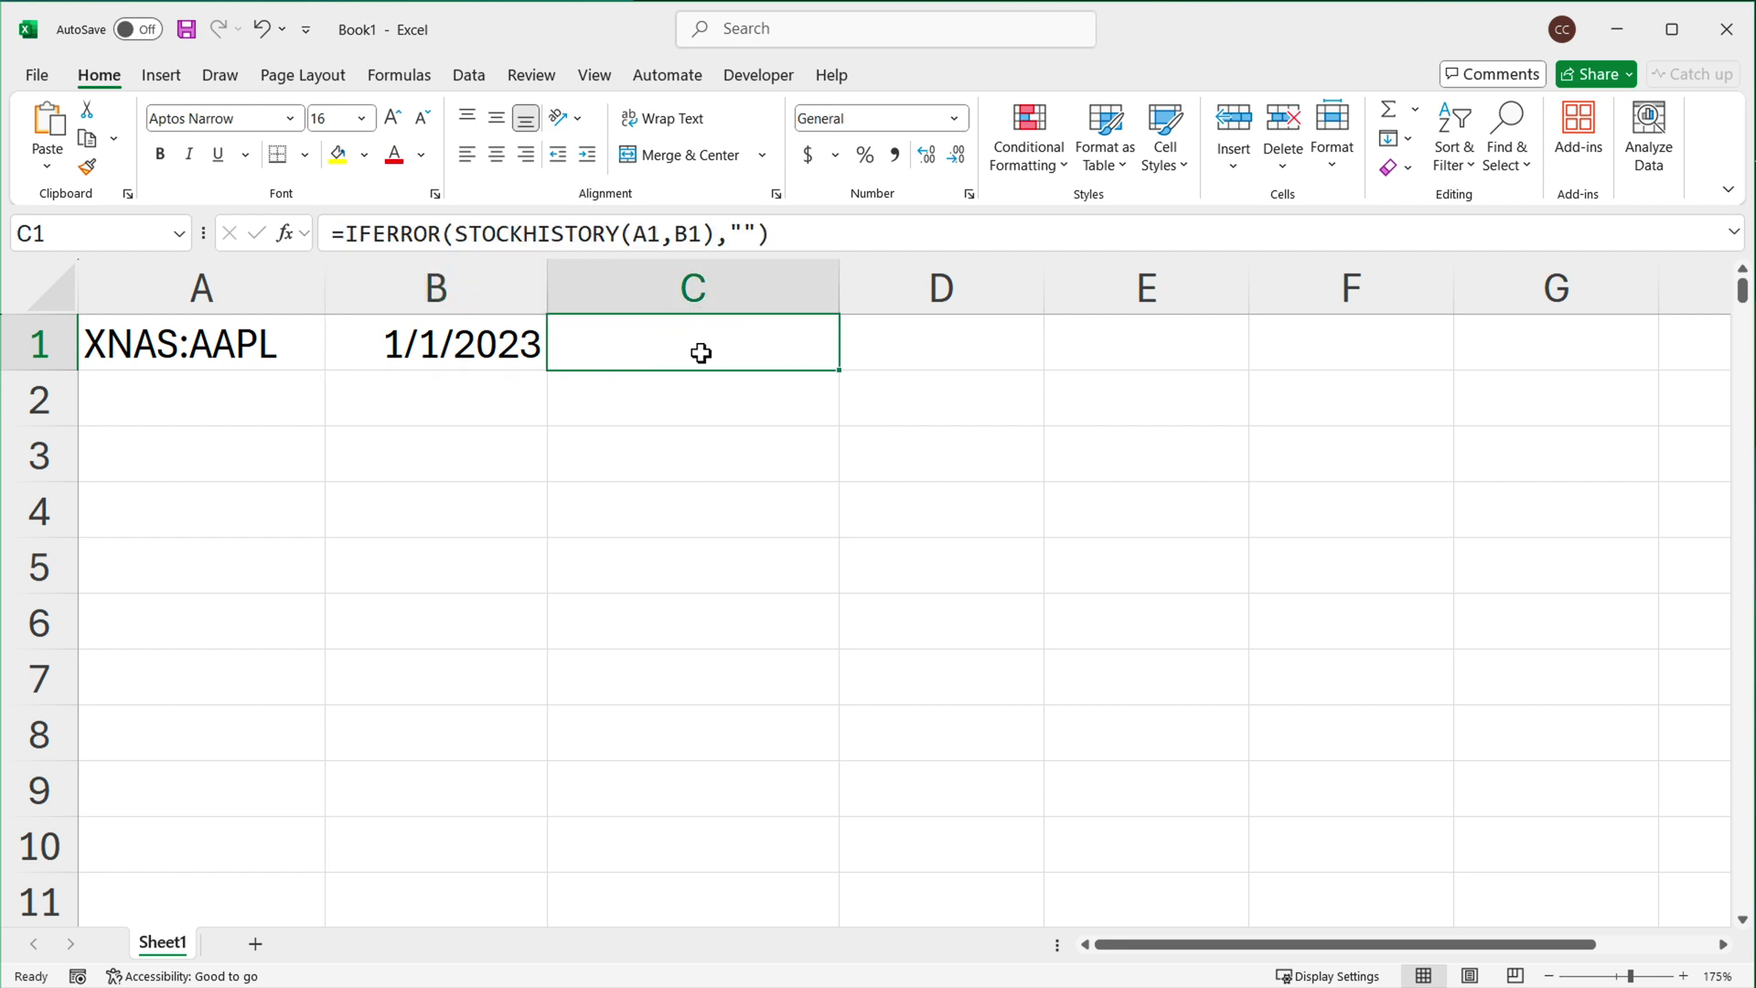
Remove the IFERROR wrapper and its empty text fallback from C1, leaving =STOCKHISTORY(A1,B1).
double_click(775, 353)
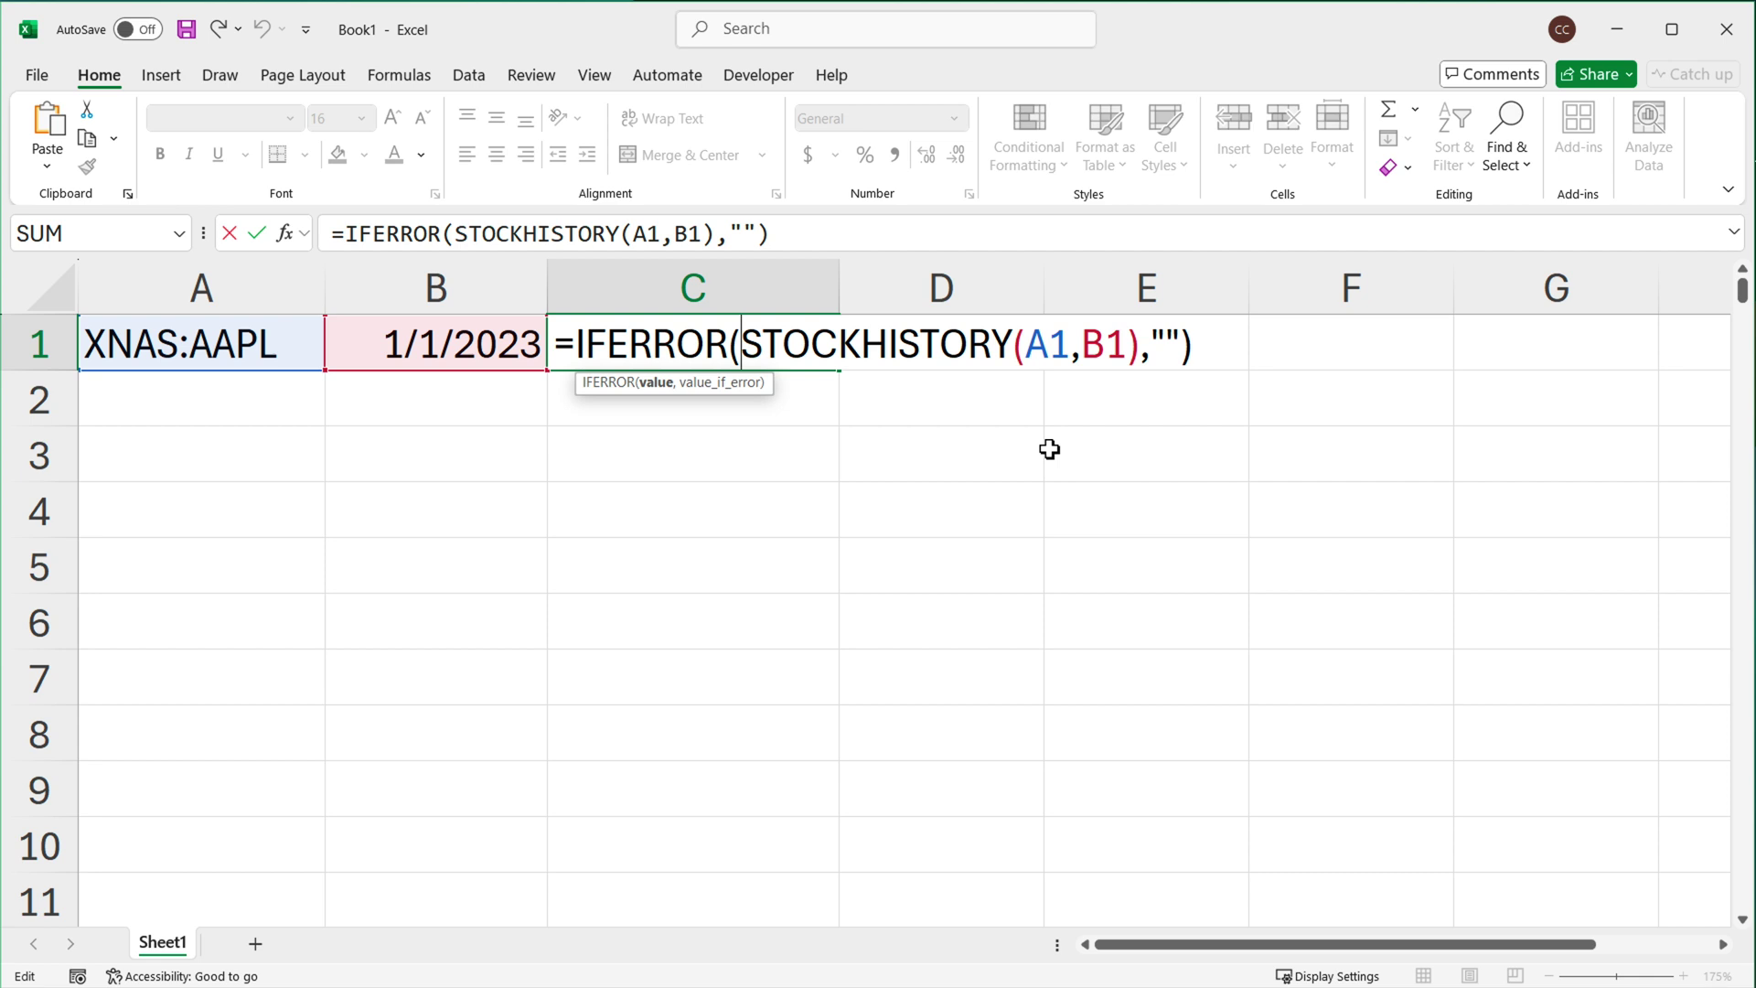
key(BackSpace)
key(BackSpace)
key(BackSpace)
key(BackSpace)
key(BackSpace)
key(BackSpace)
key(BackSpace)
key(BackSpace)
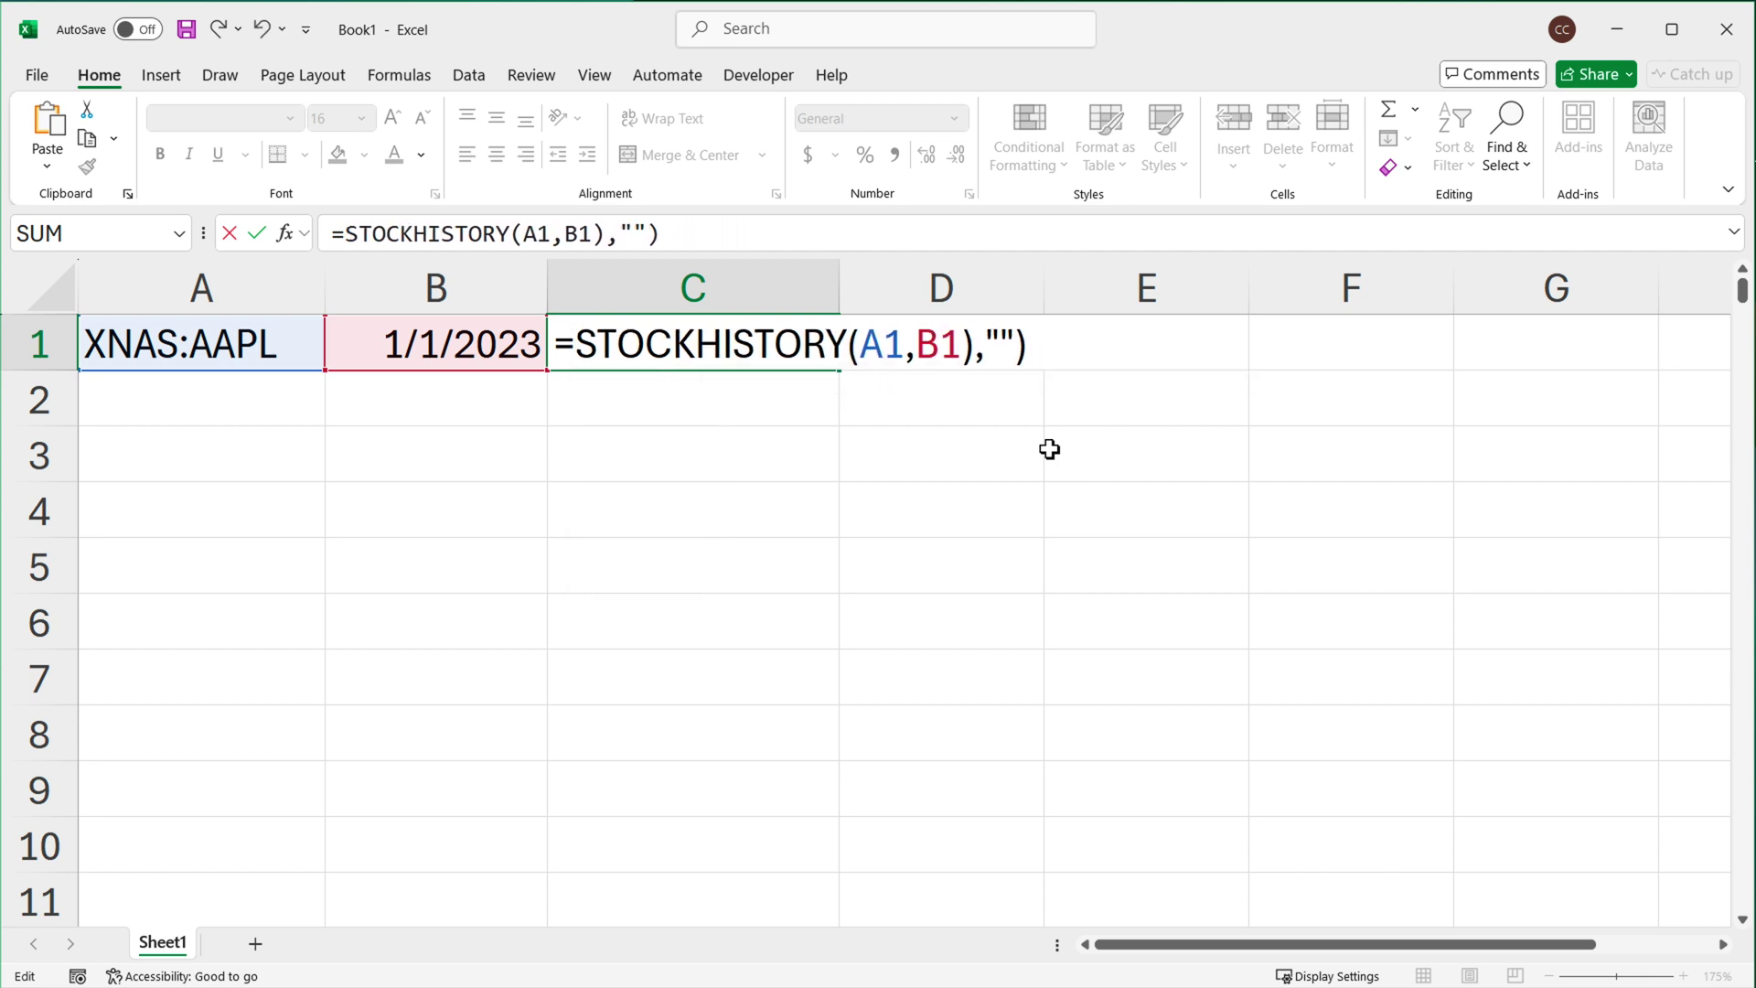
key(BackSpace)
key(BackSpace)
key(BackSpace)
key(BackSpace)
key(Return)
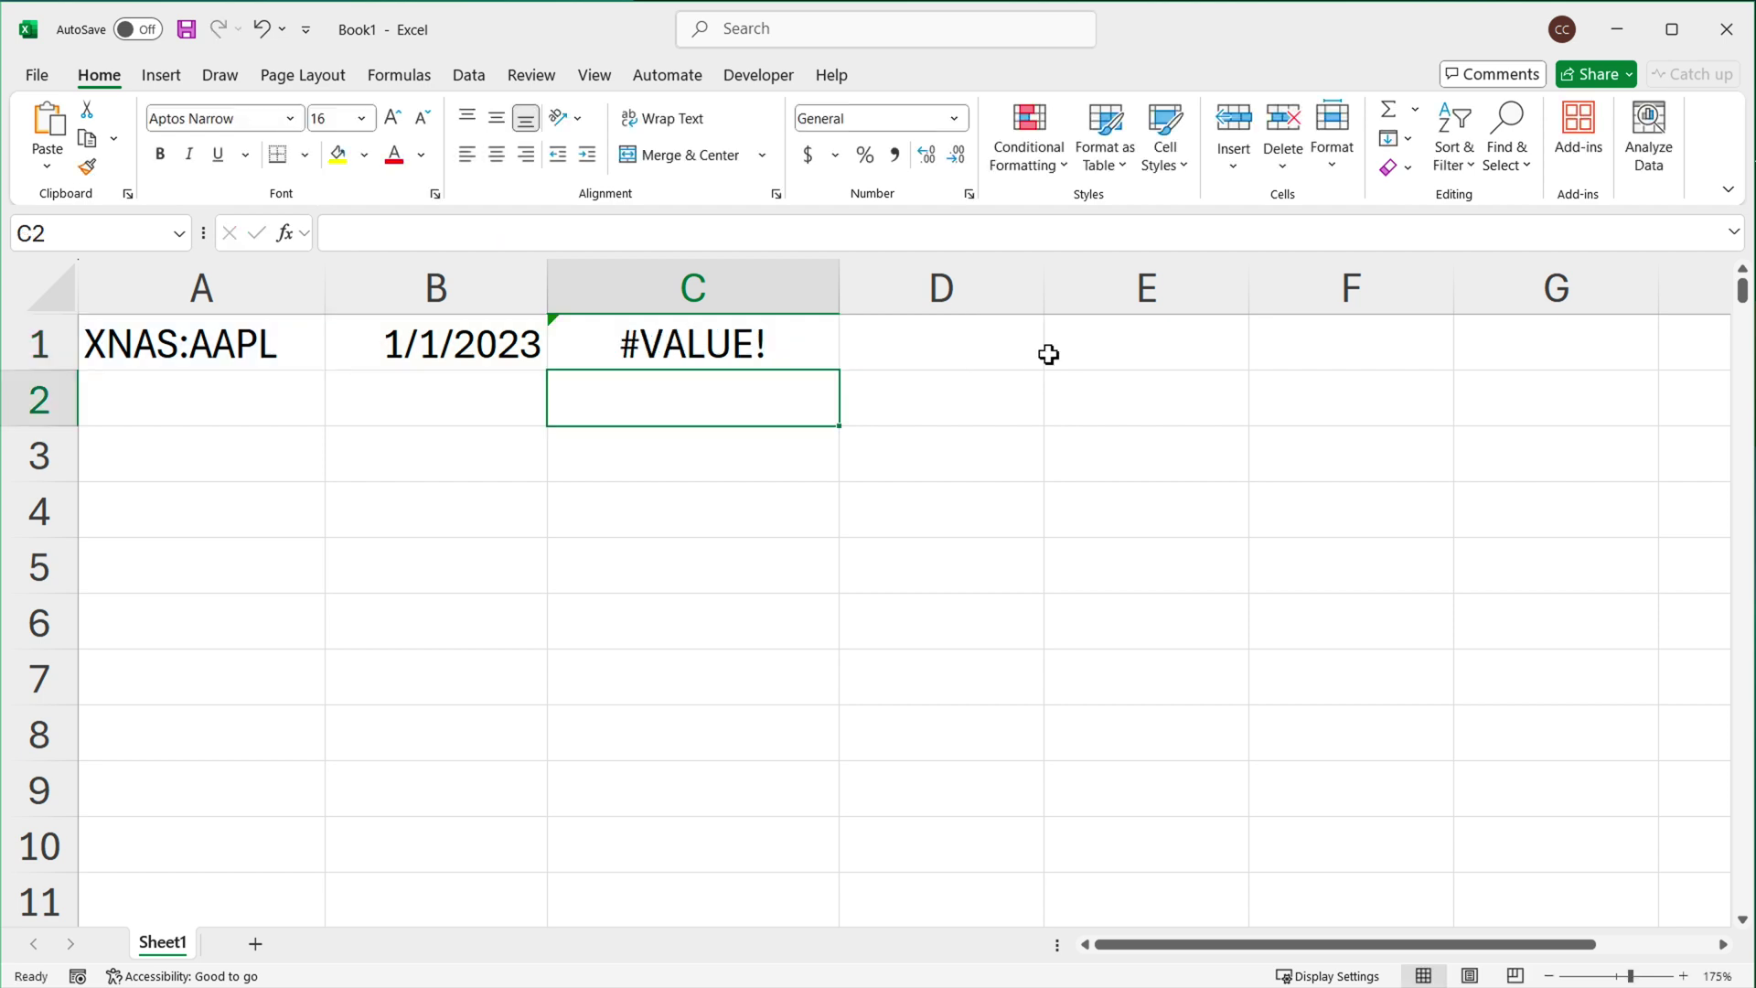
click(722, 357)
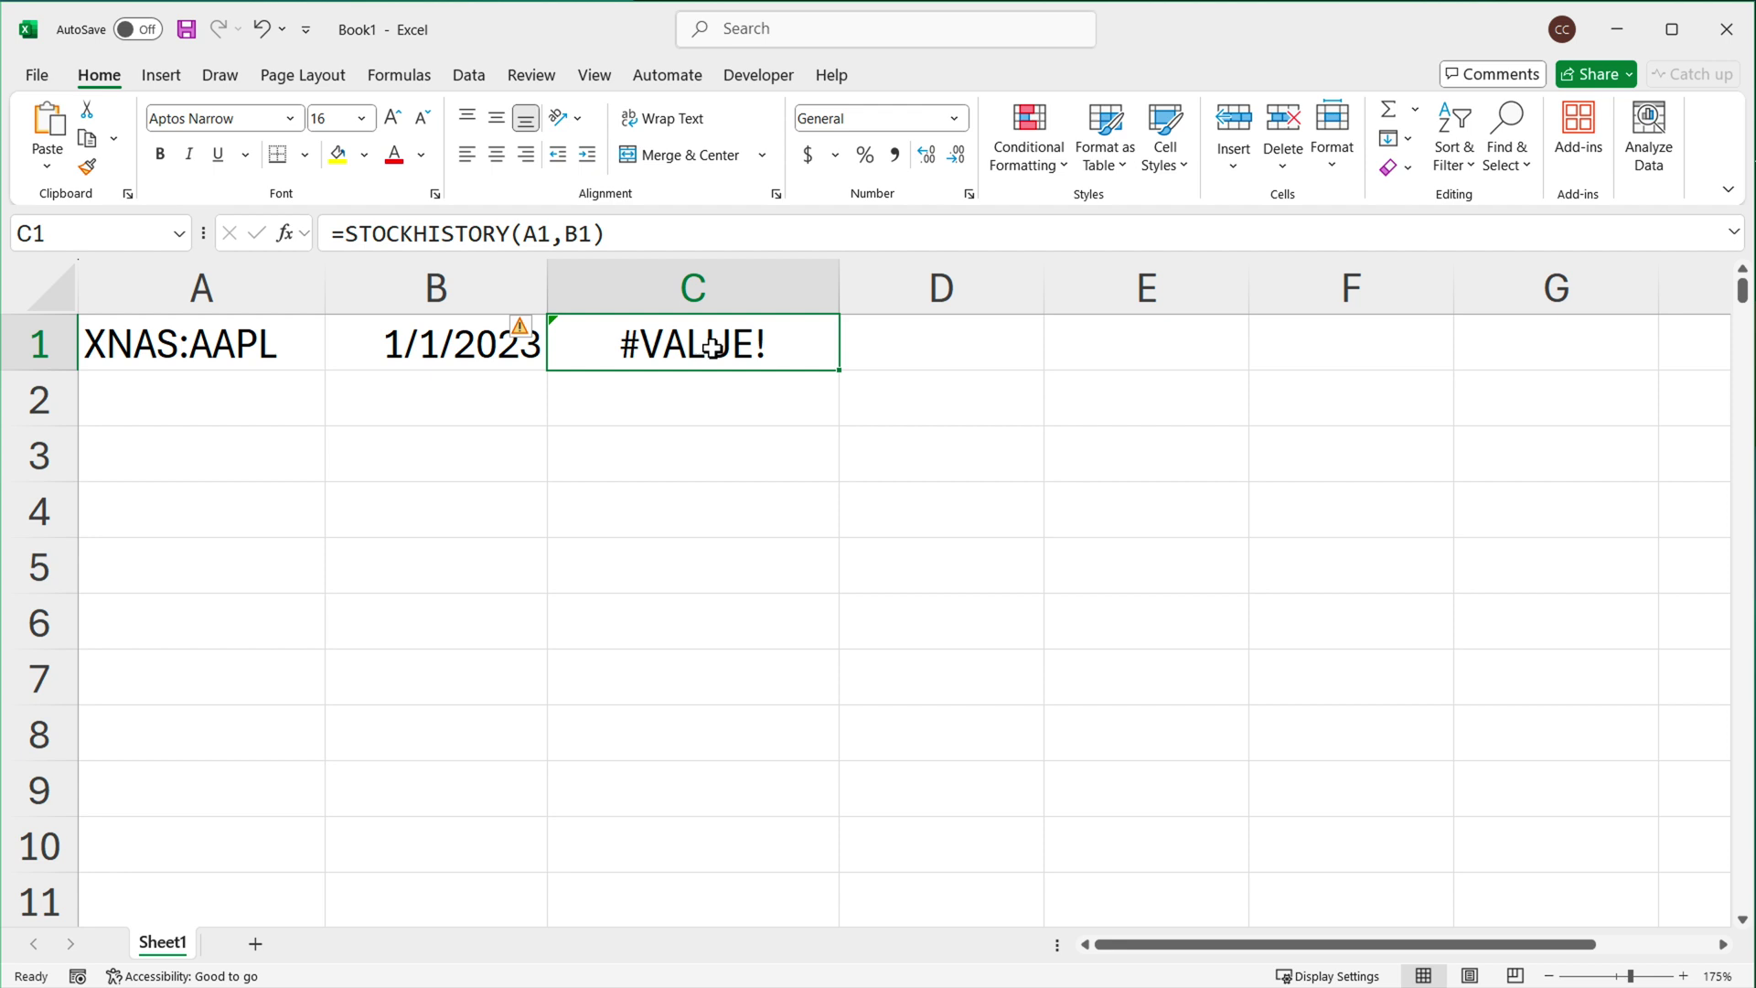
Enter =B1-3 in B2 to calculate a start date three days before the date in B1.
click(530, 404)
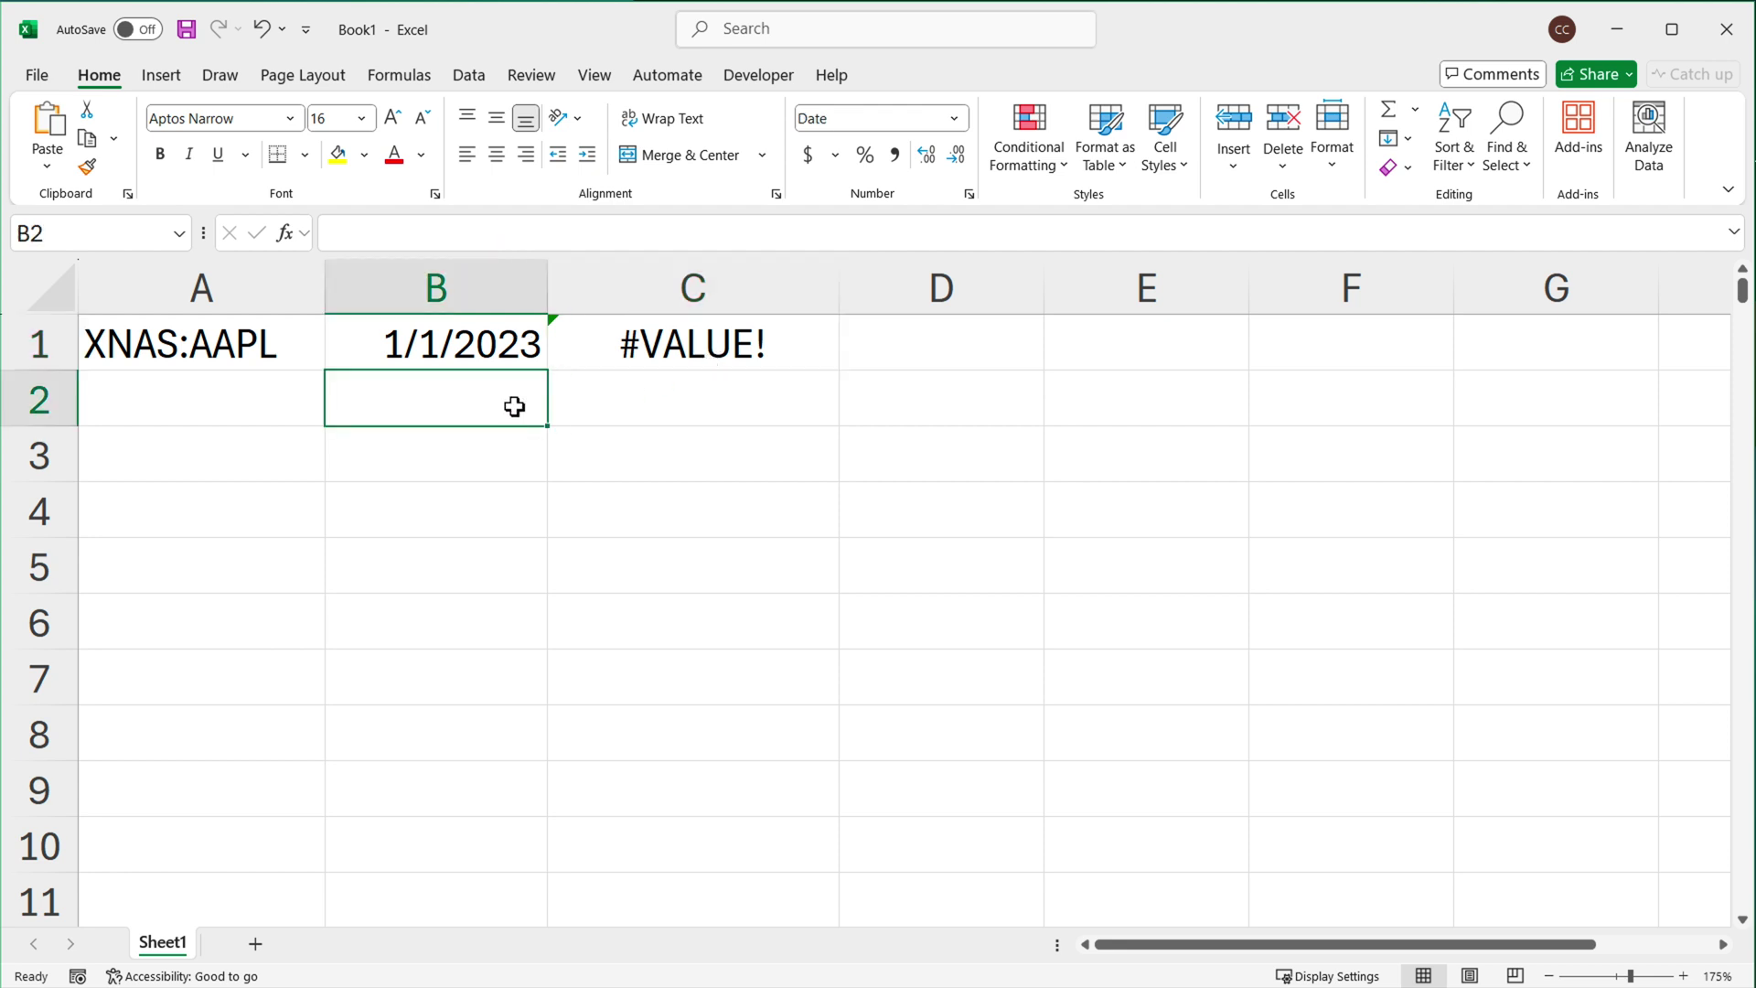
text(=)
click(464, 345)
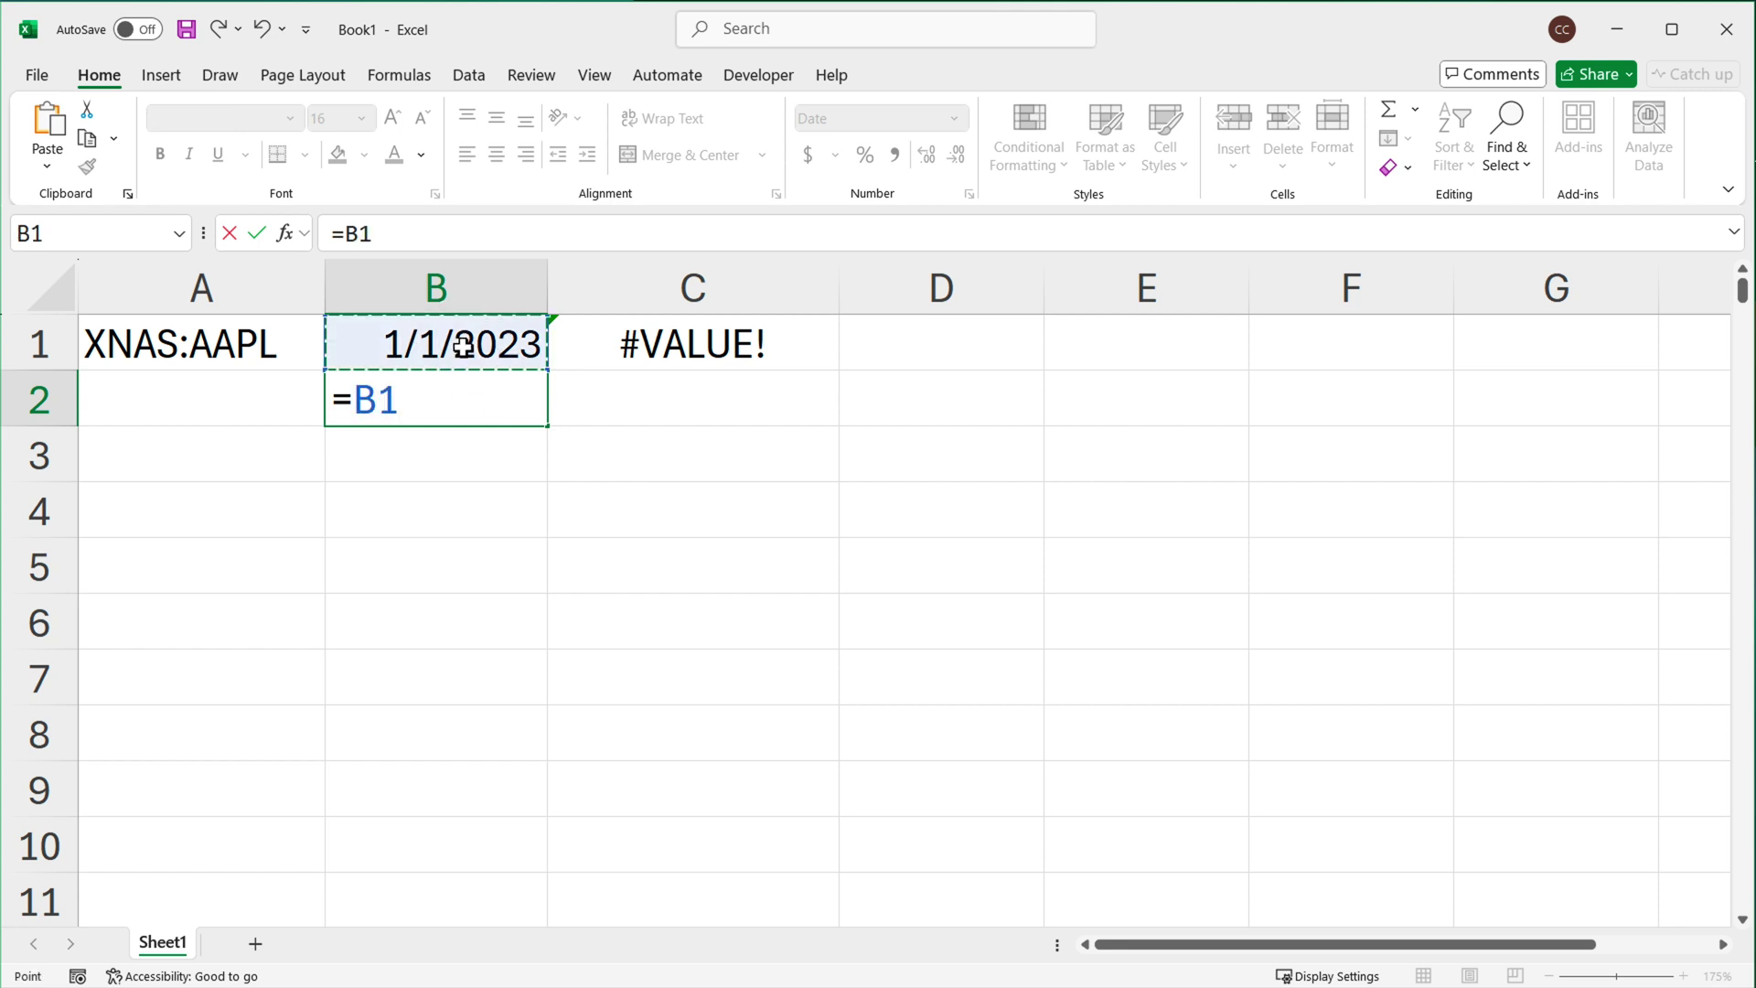
text(-3)
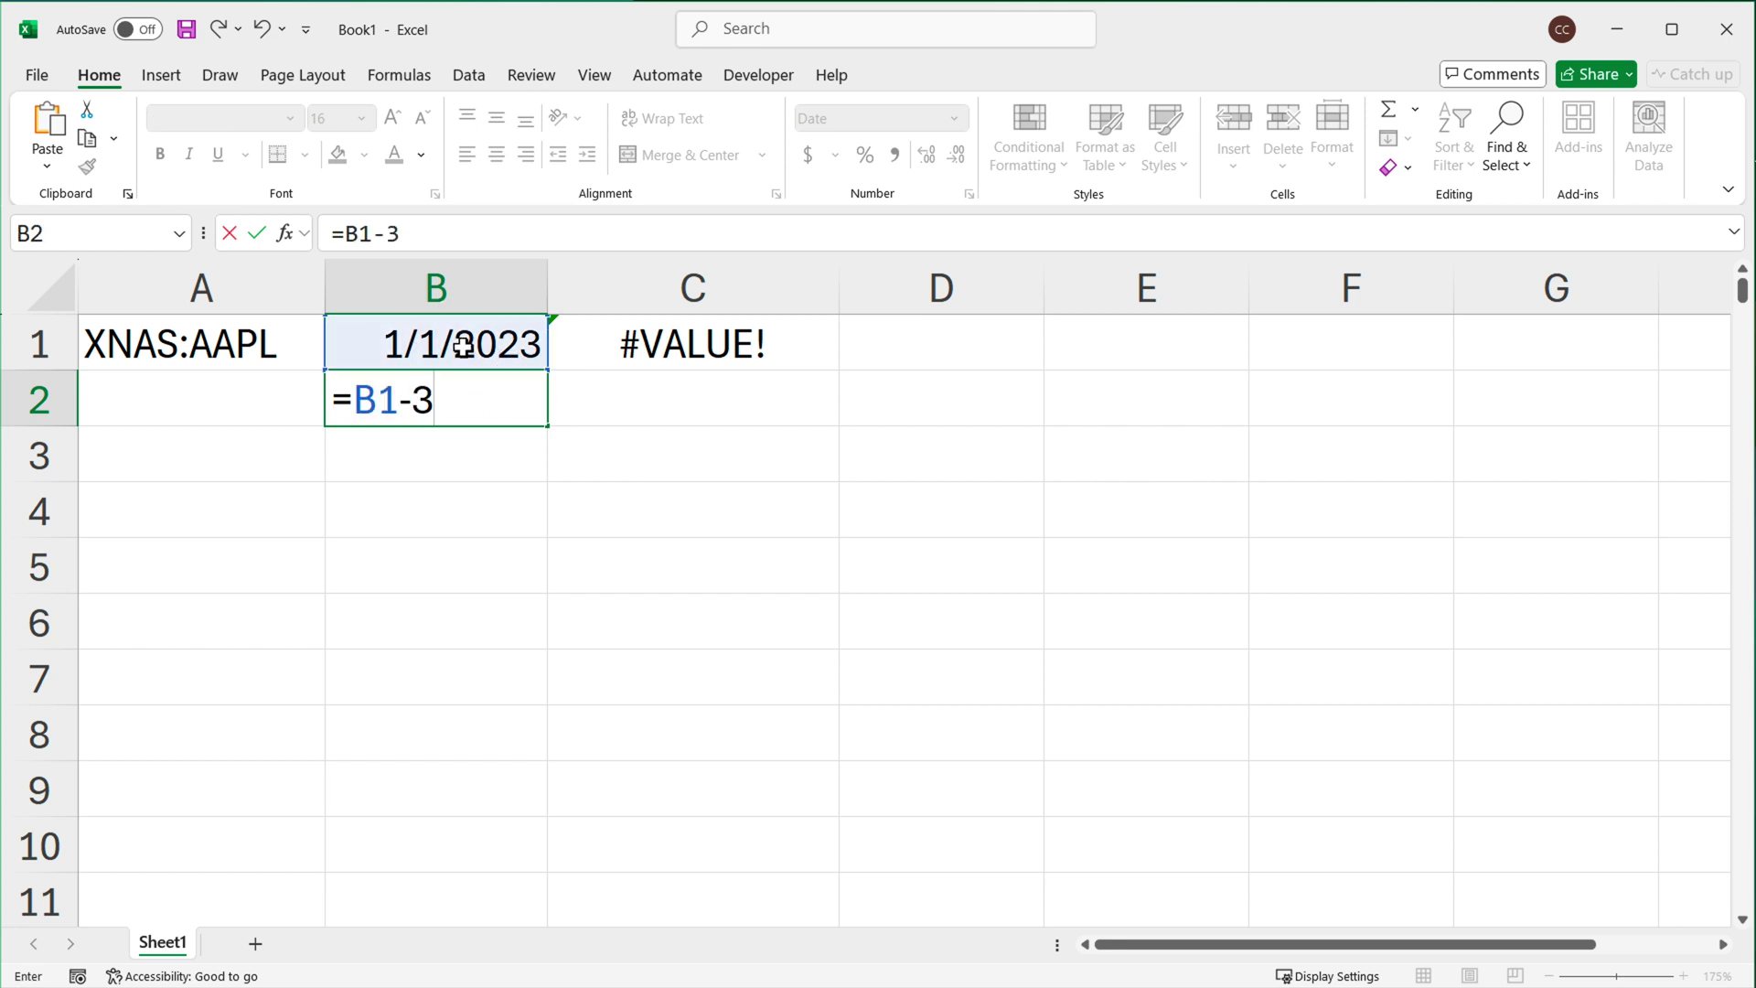
key(Return)
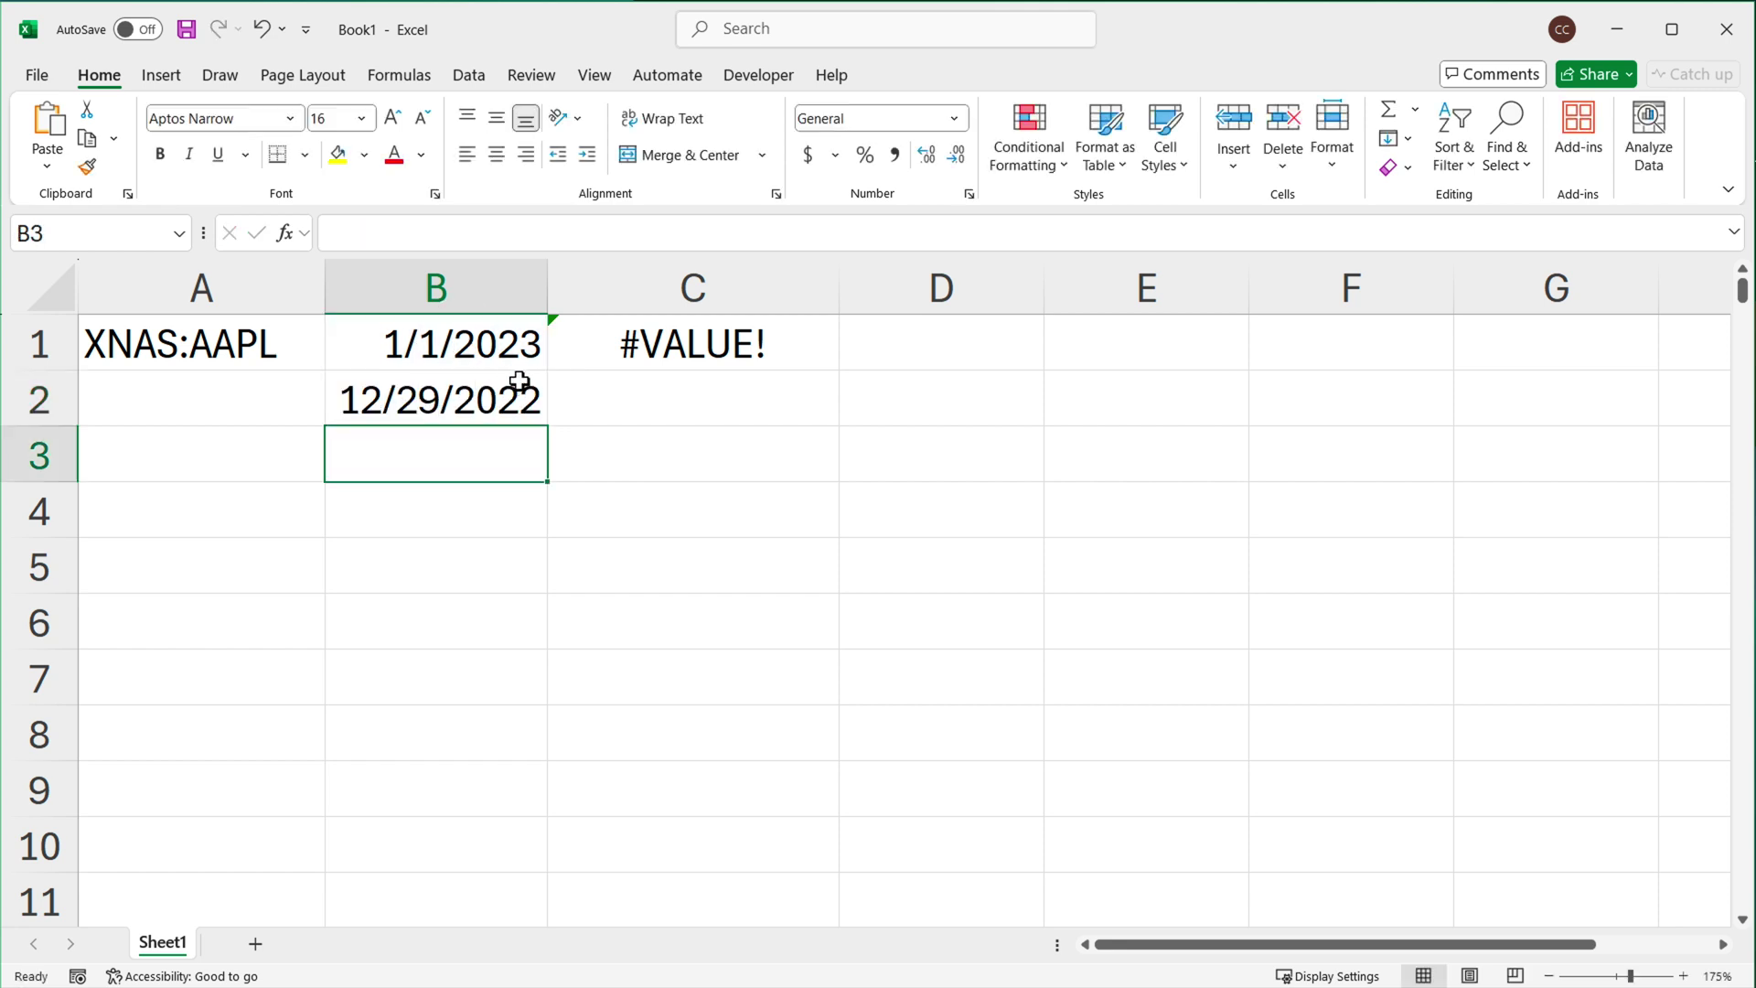
Edit the C1 formula to use B2 as the start date and B1 as the end date, making =STOCKHISTORY(A1,B2,B1).
double_click(695, 343)
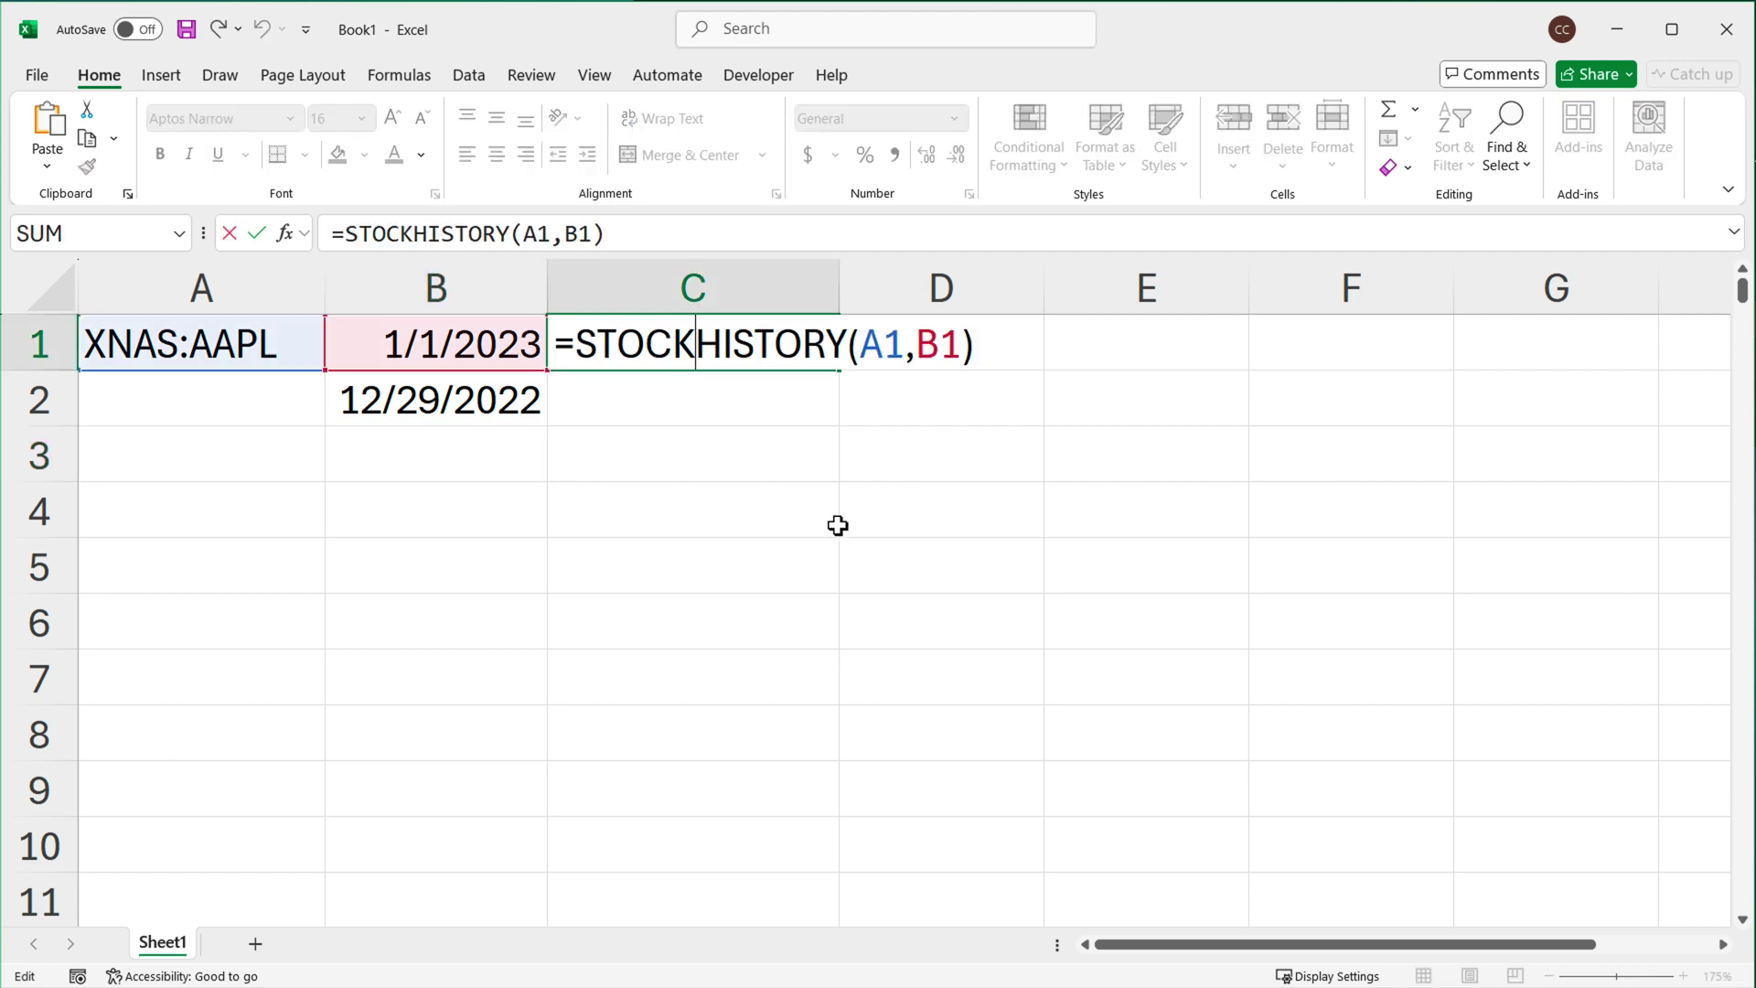
click(961, 345)
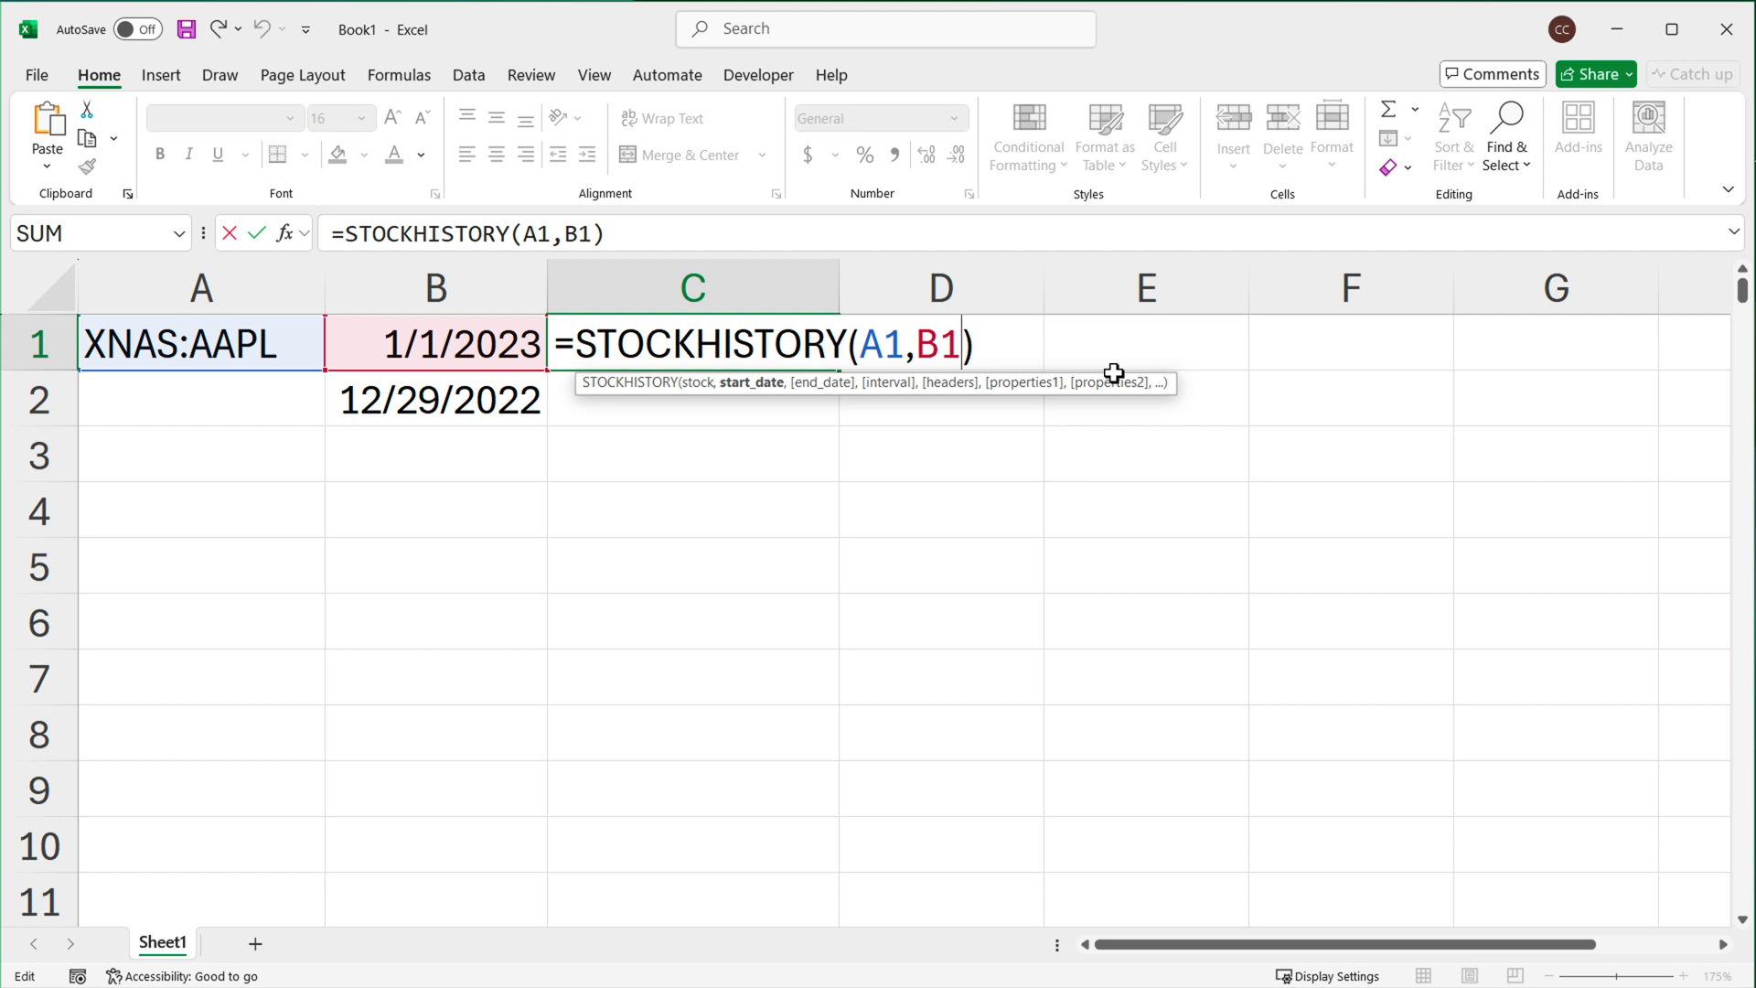
key(BackSpace)
key(BackSpace)
click(474, 409)
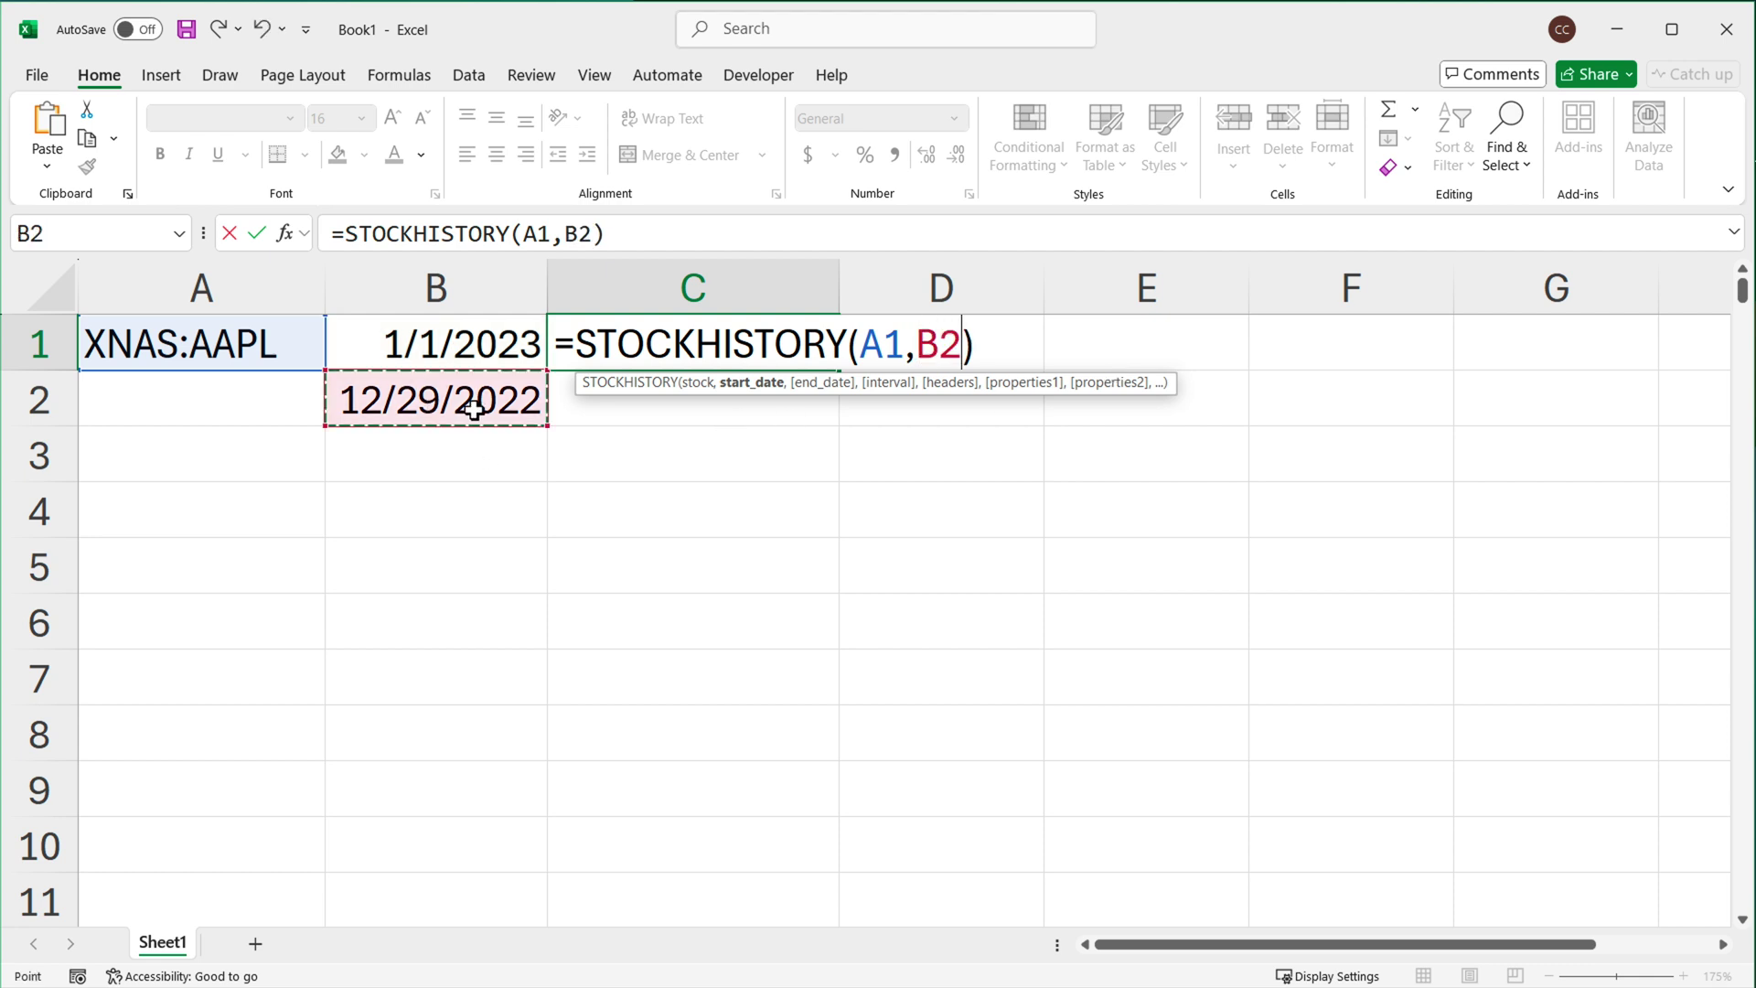
text(,)
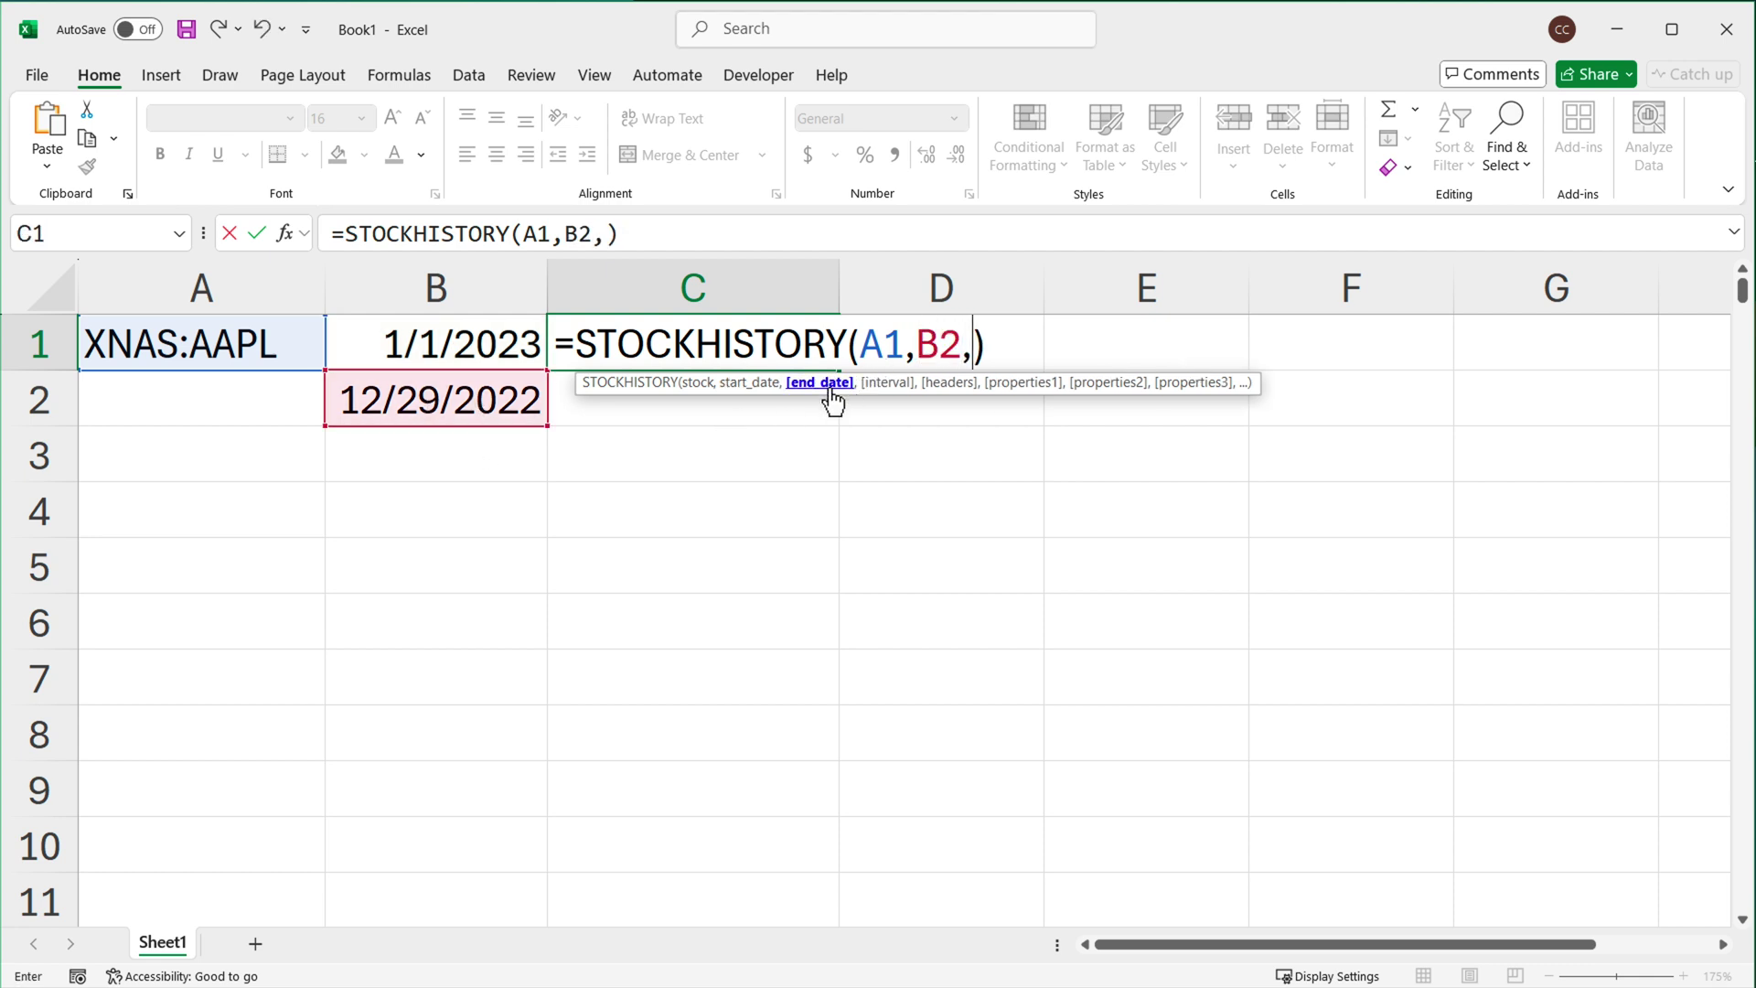
click(508, 356)
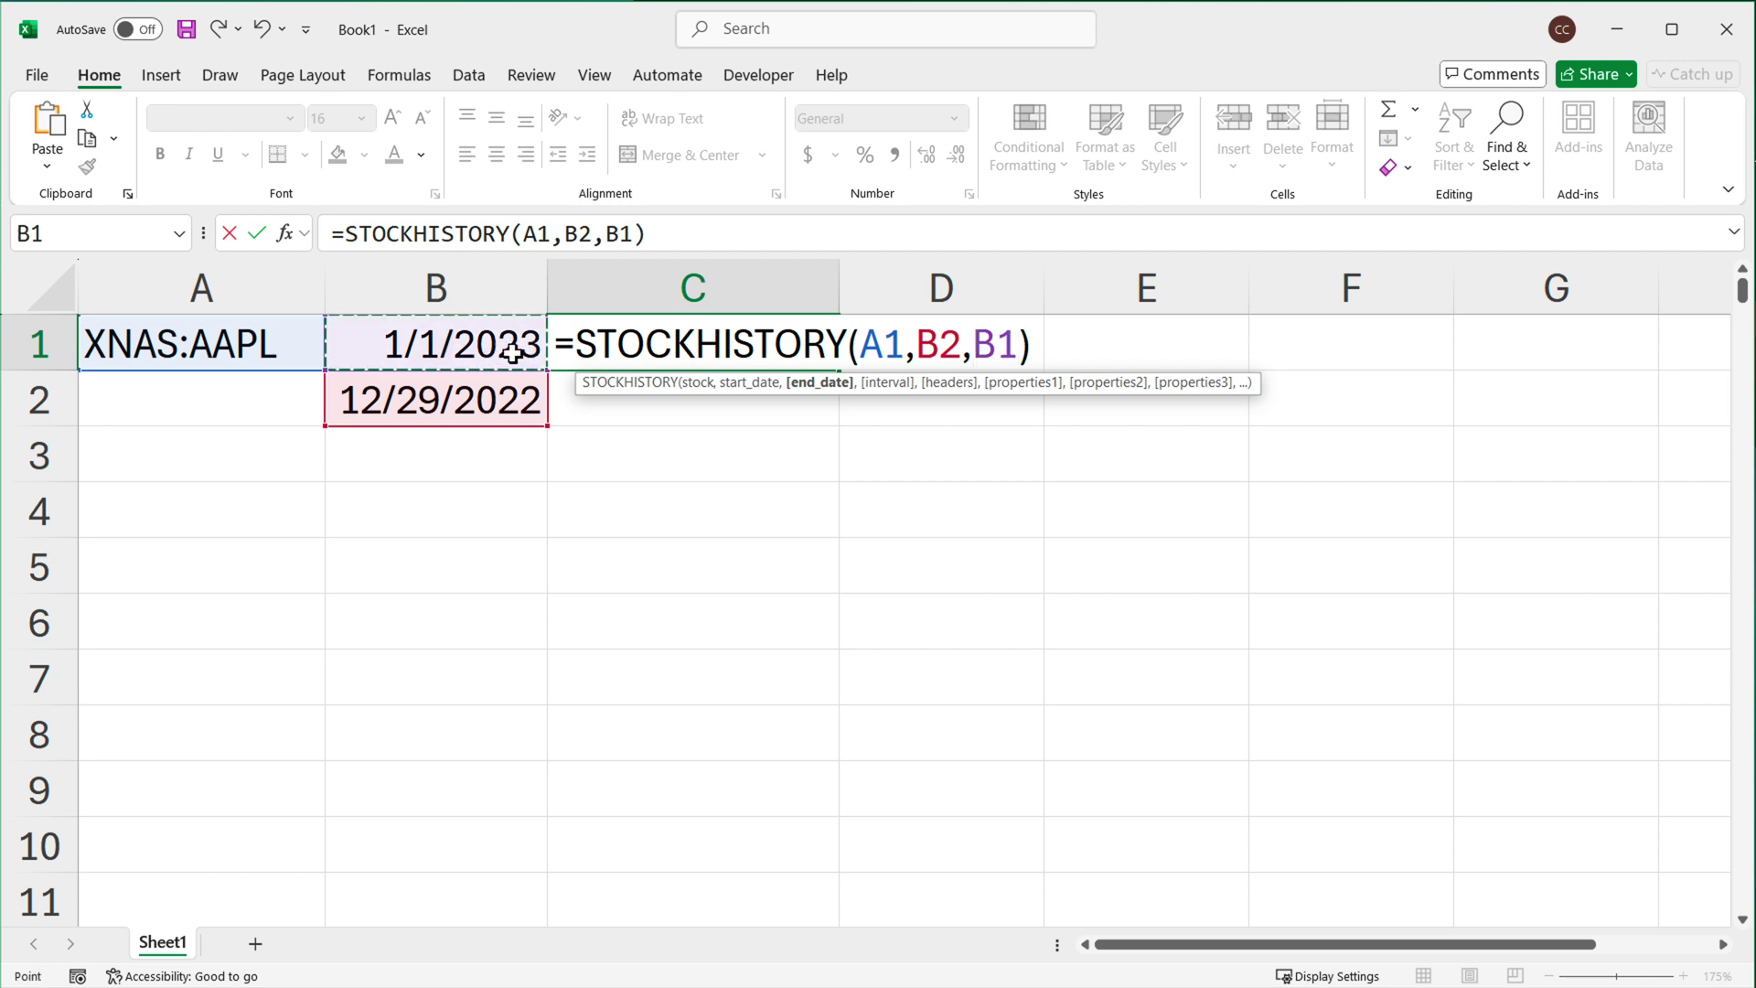
key(Return)
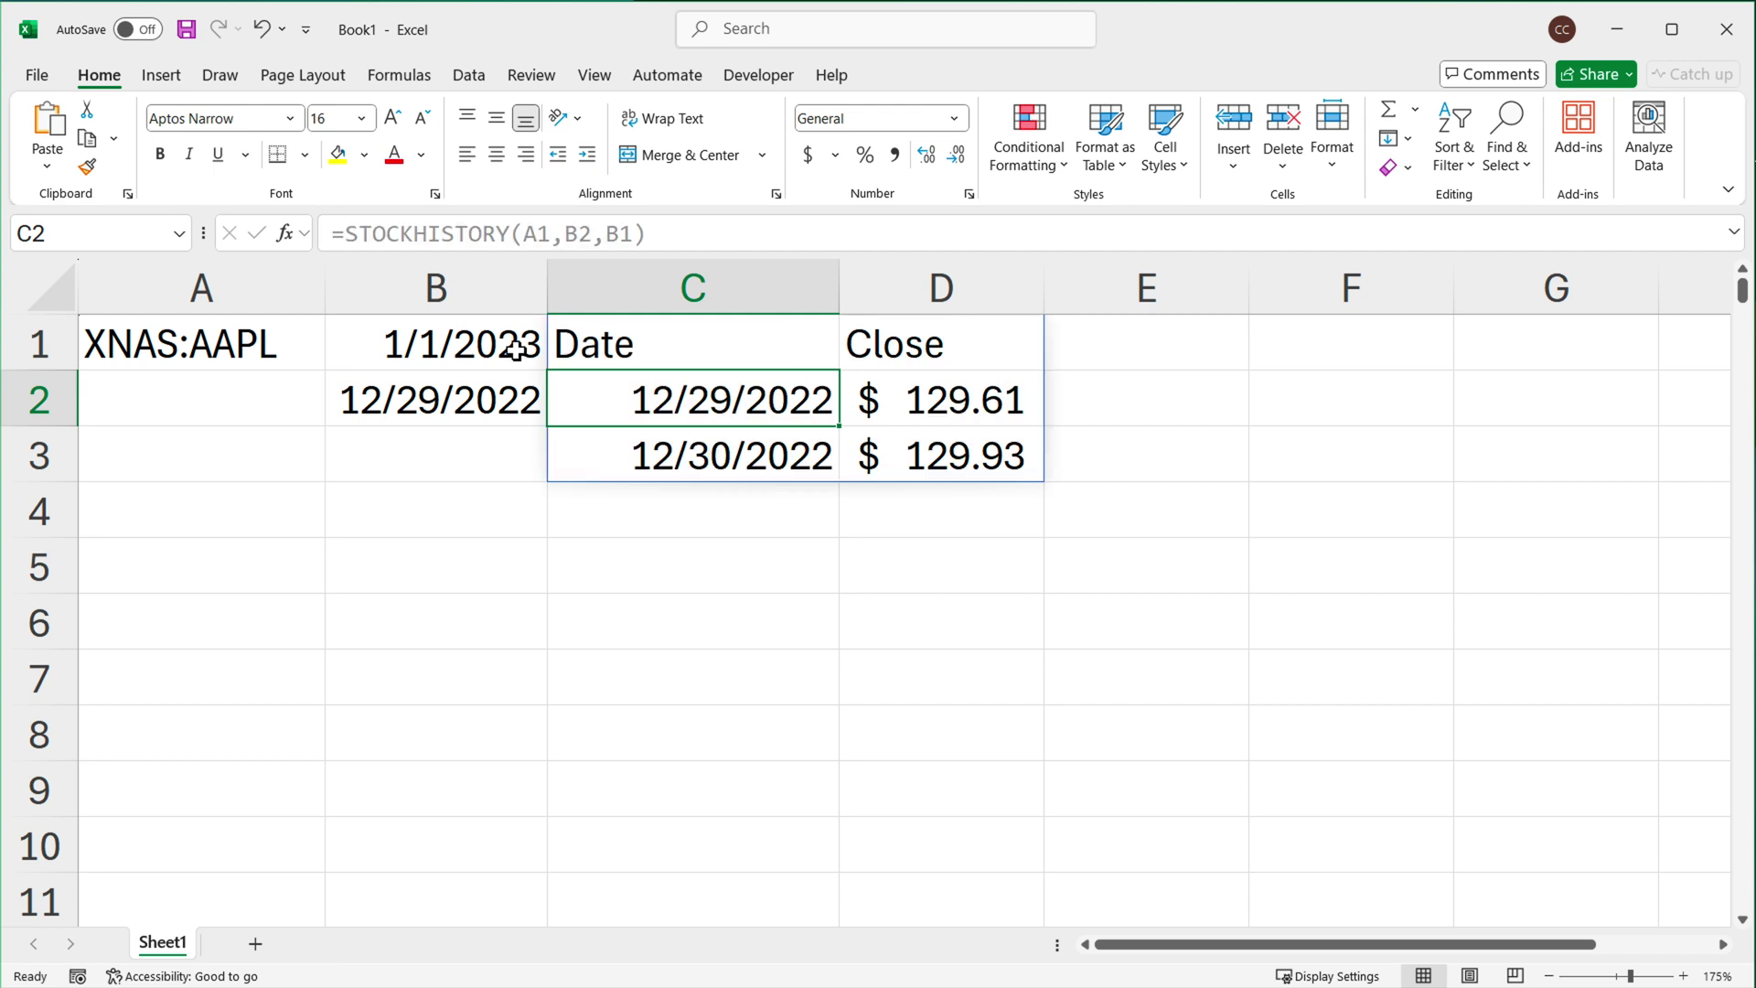
Change the B2 formula to =B1-4 and check the last date and closing price returned.
click(507, 351)
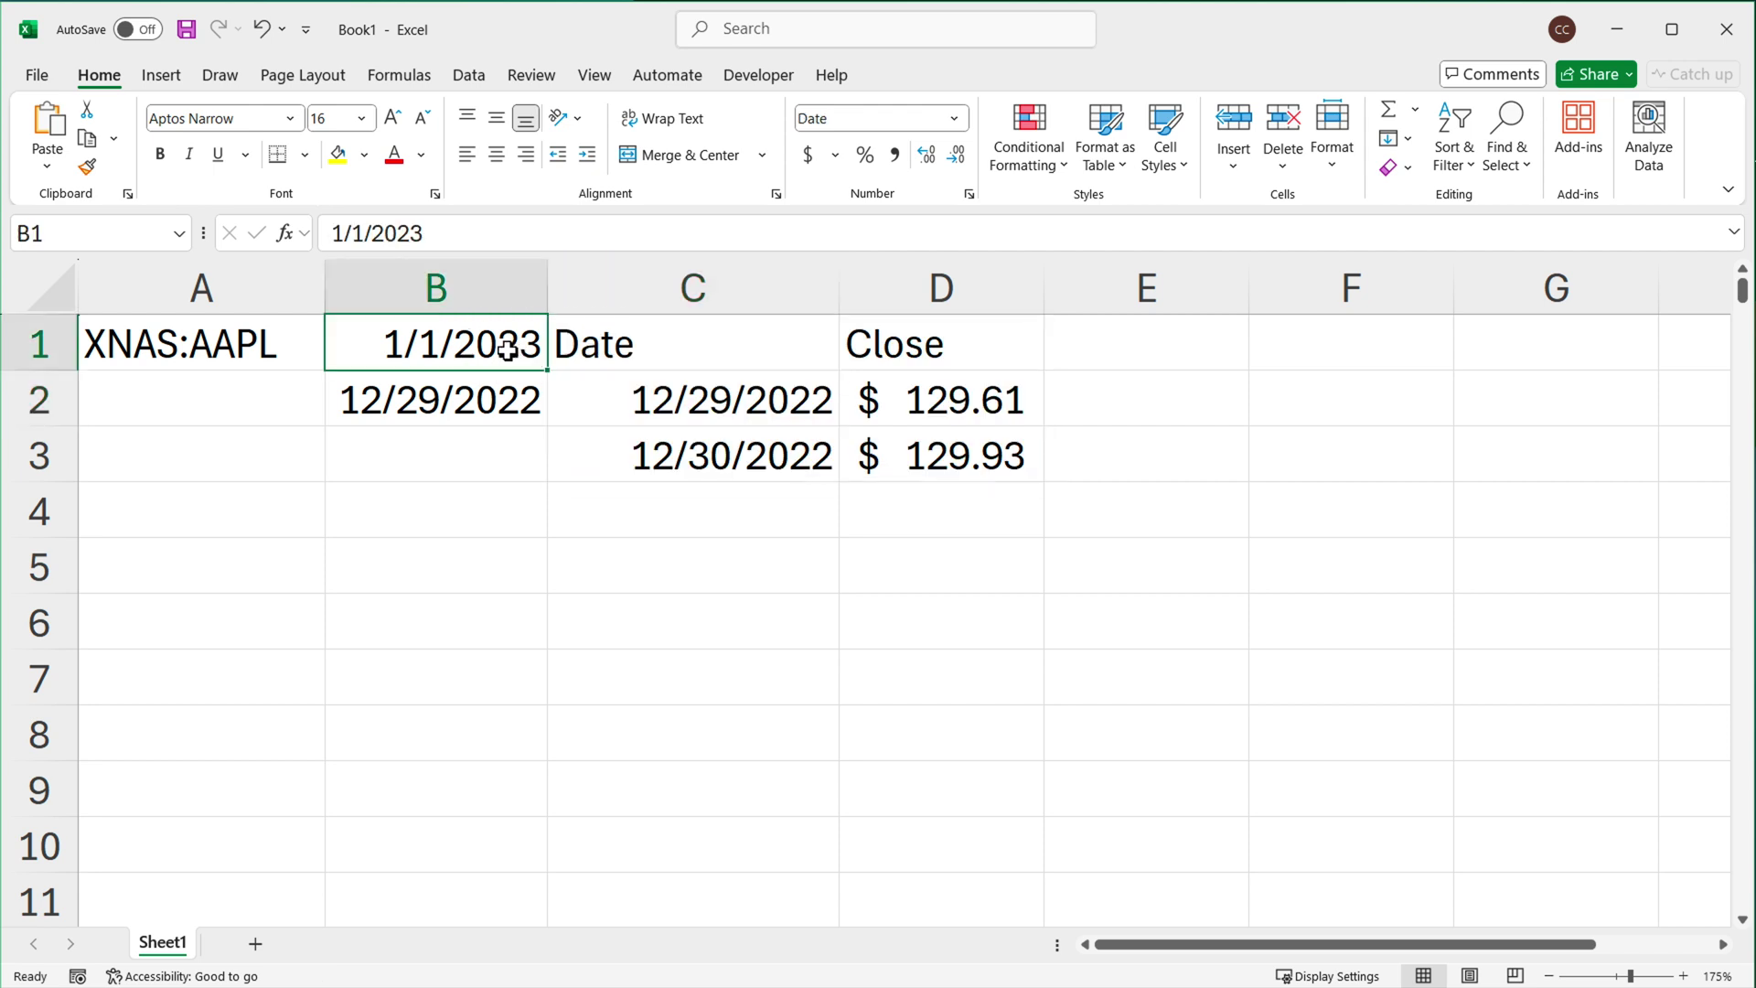
click(504, 412)
text(=B1-3)
key(BackSpace)
text(4)
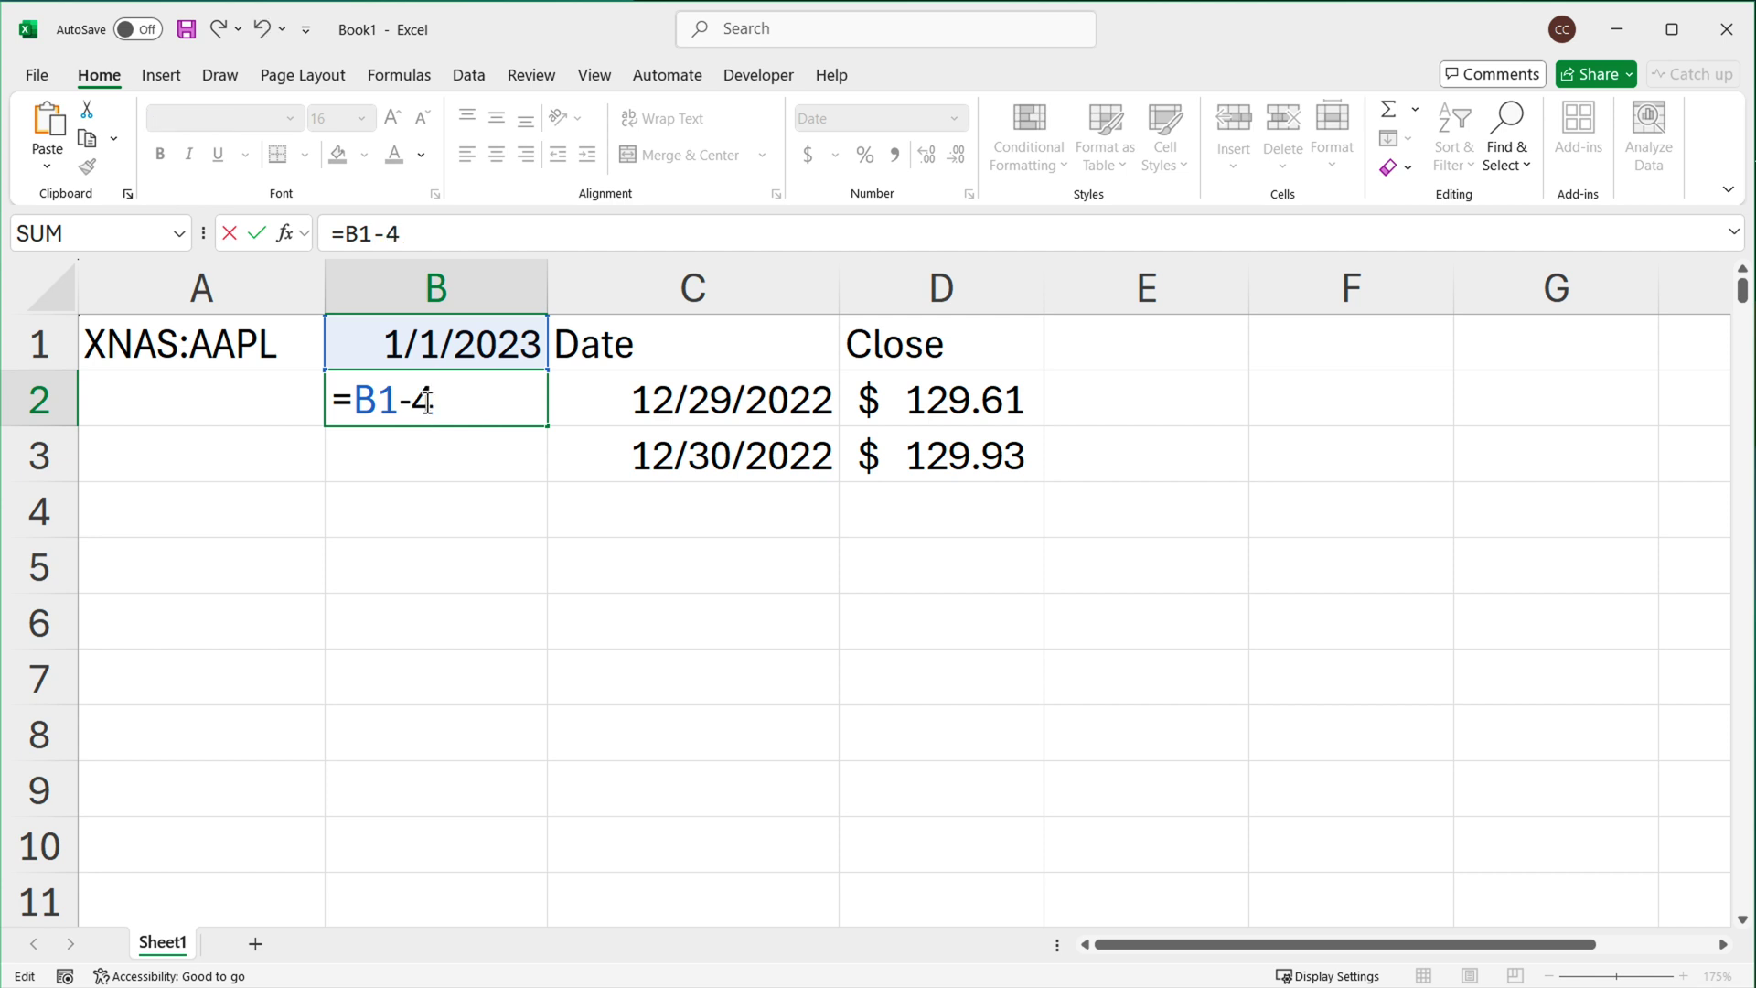
key(Return)
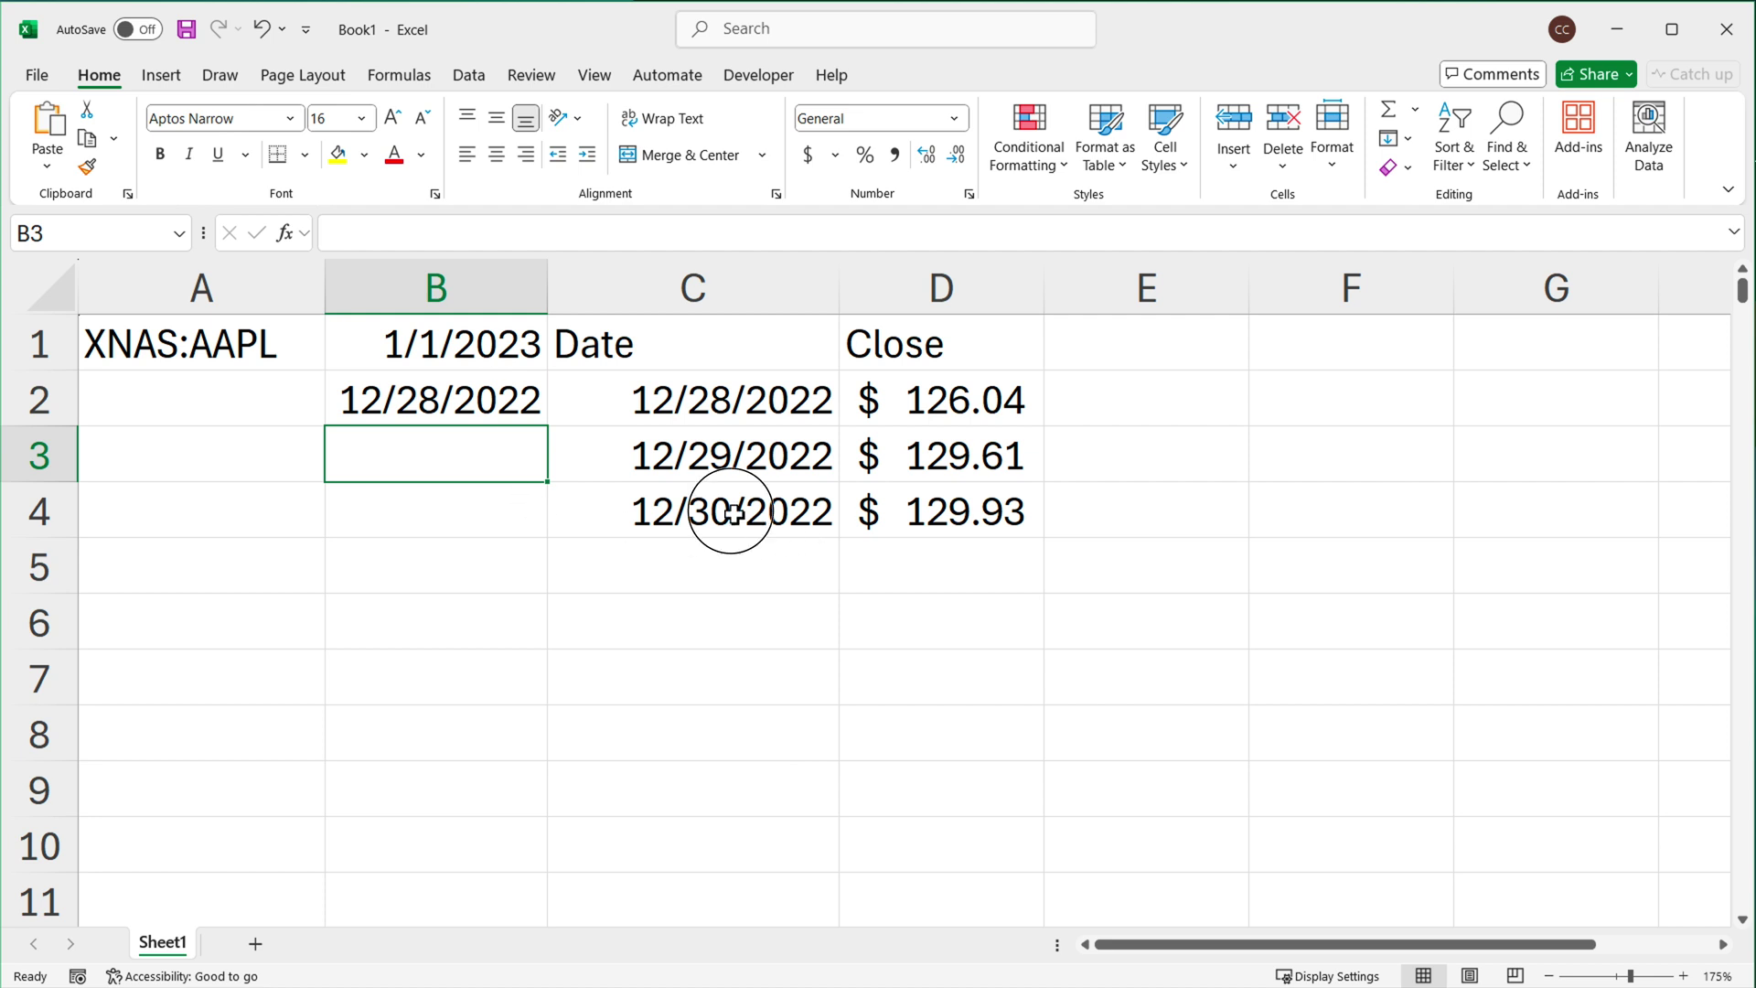
drag(725, 510, 999, 509)
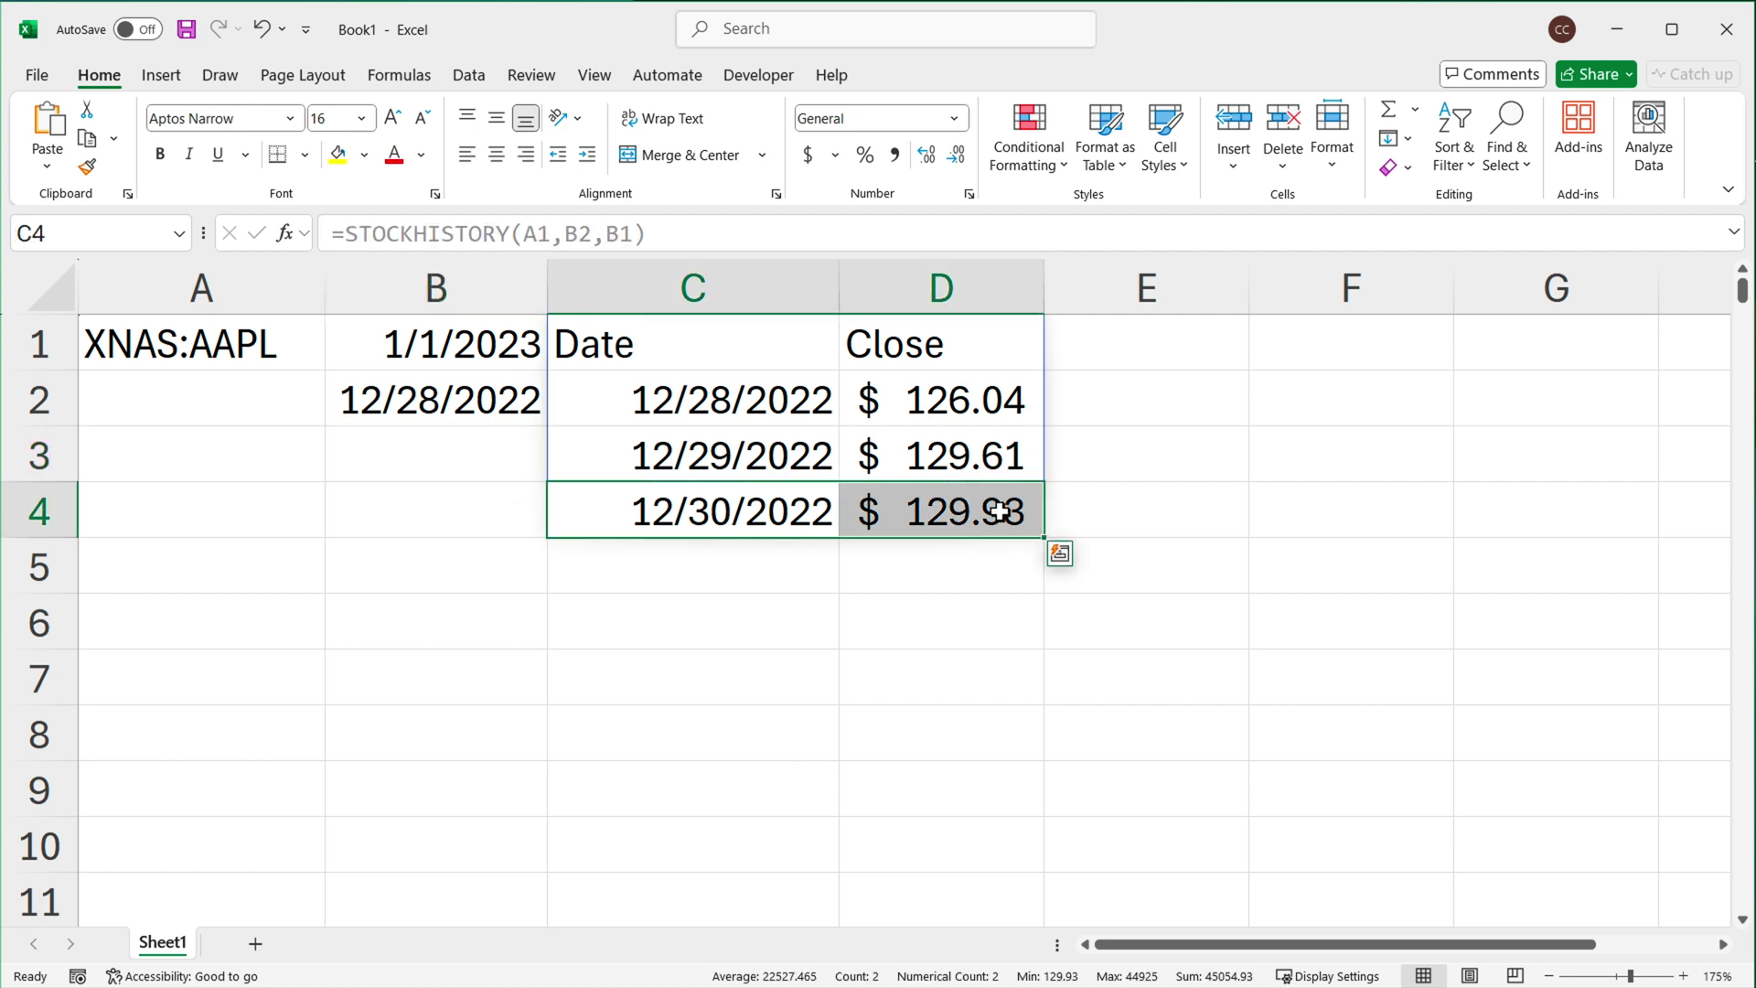
click(958, 512)
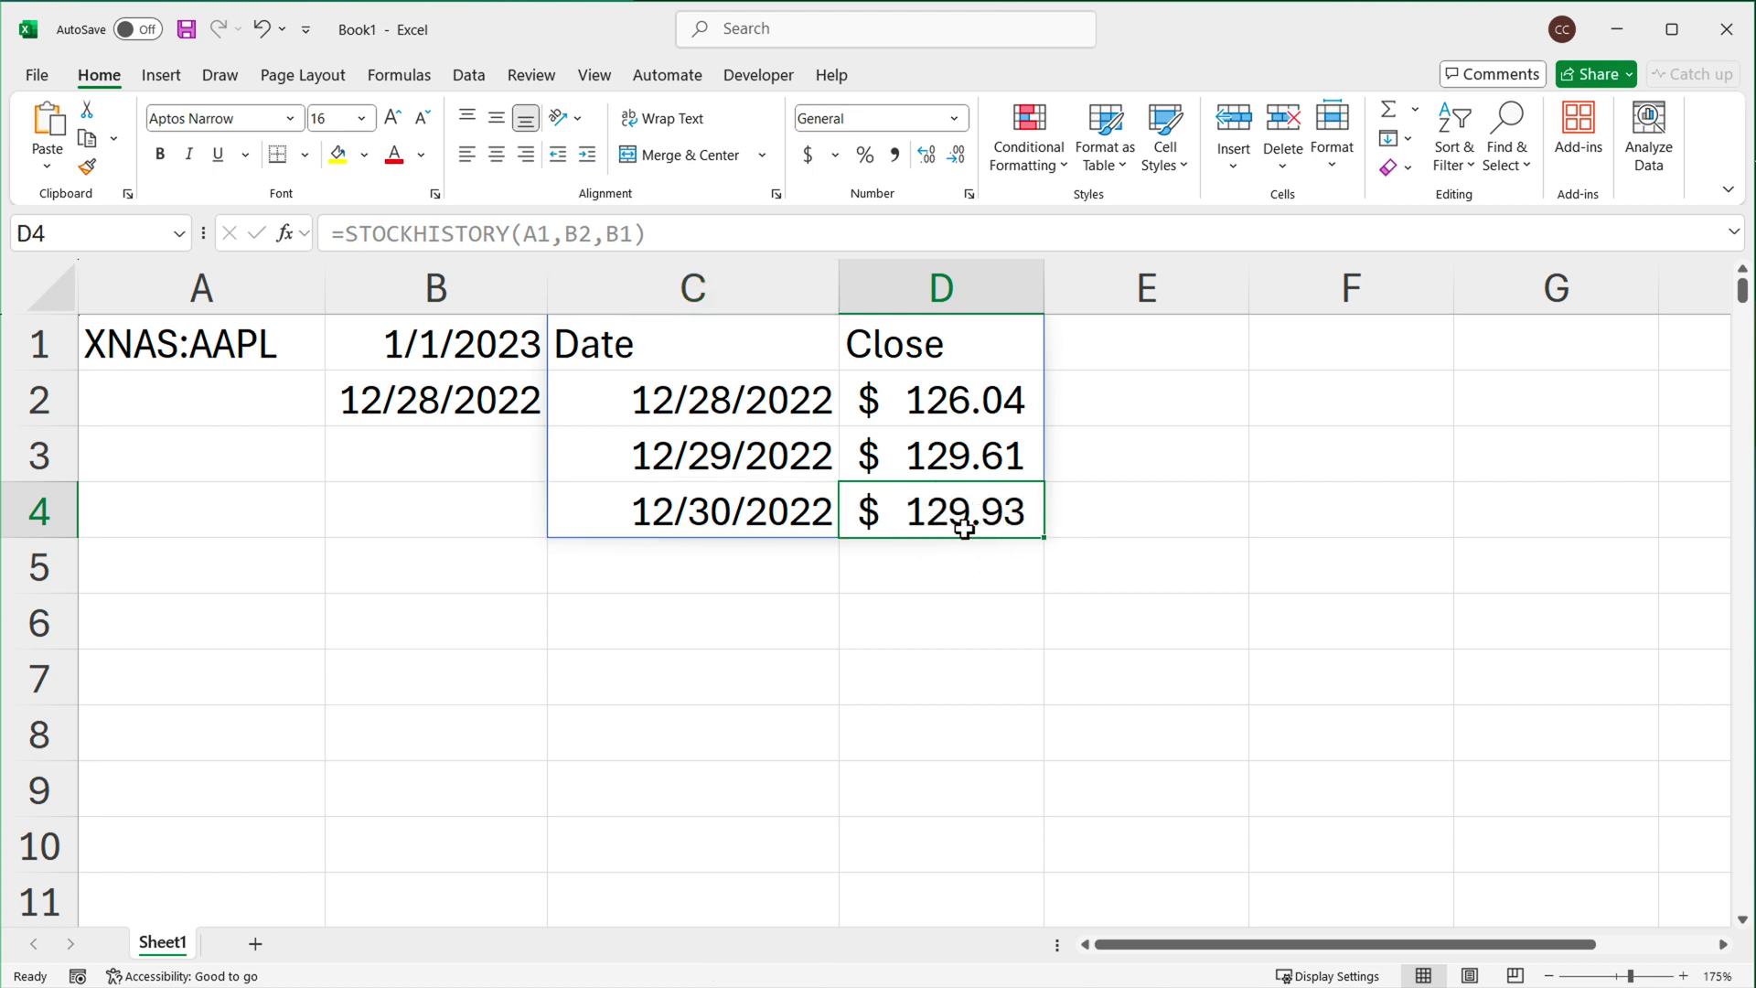
drag(961, 518, 732, 512)
Skip the interval argument and set headers to 0 in C1, making =STOCKHISTORY(A1,B2,B1,,0).
click(673, 347)
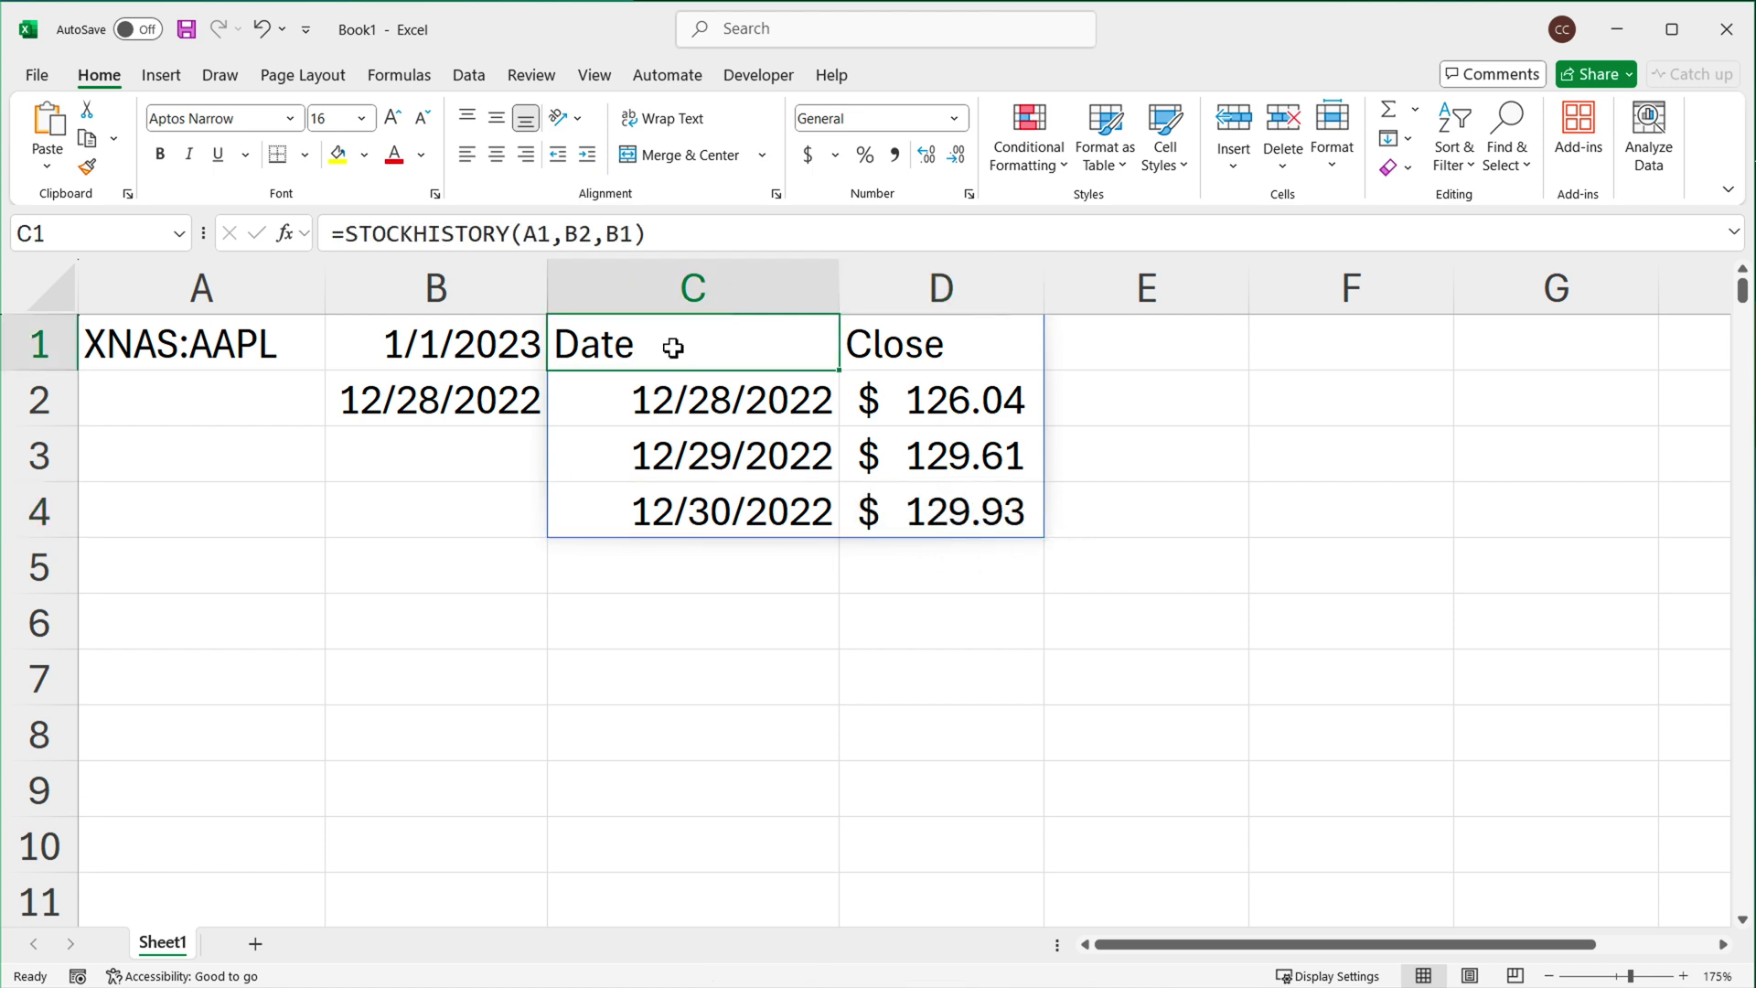
double_click(673, 348)
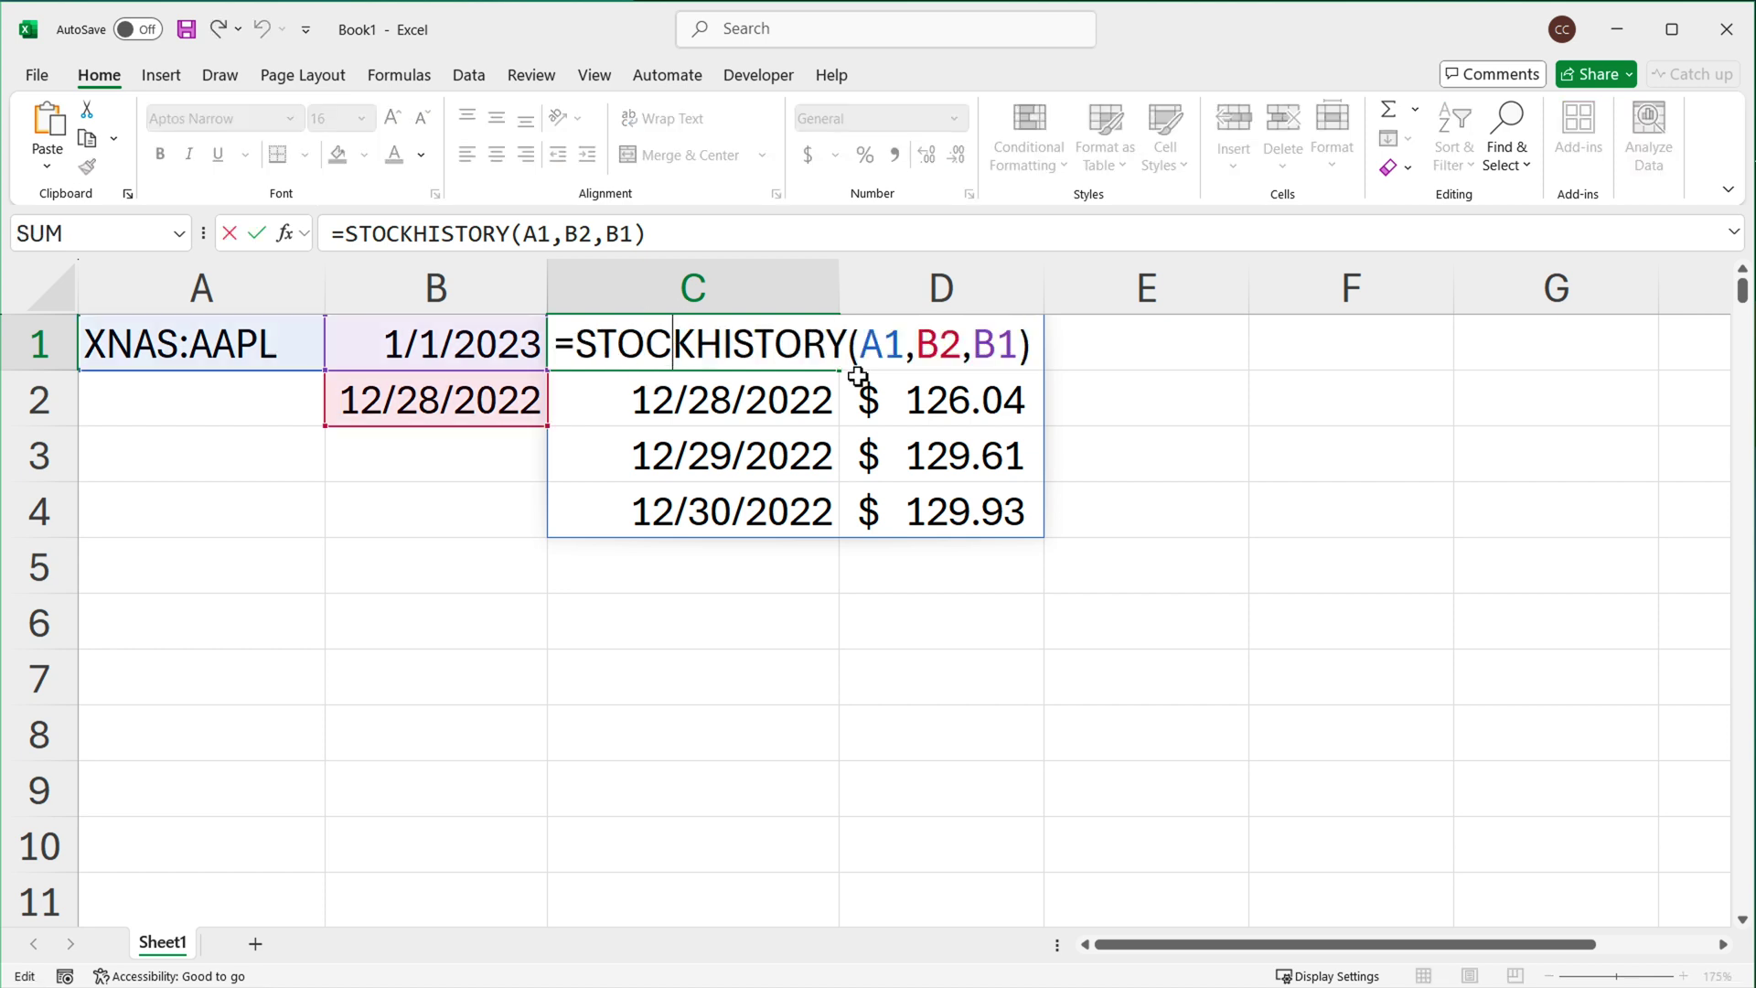
click(1022, 340)
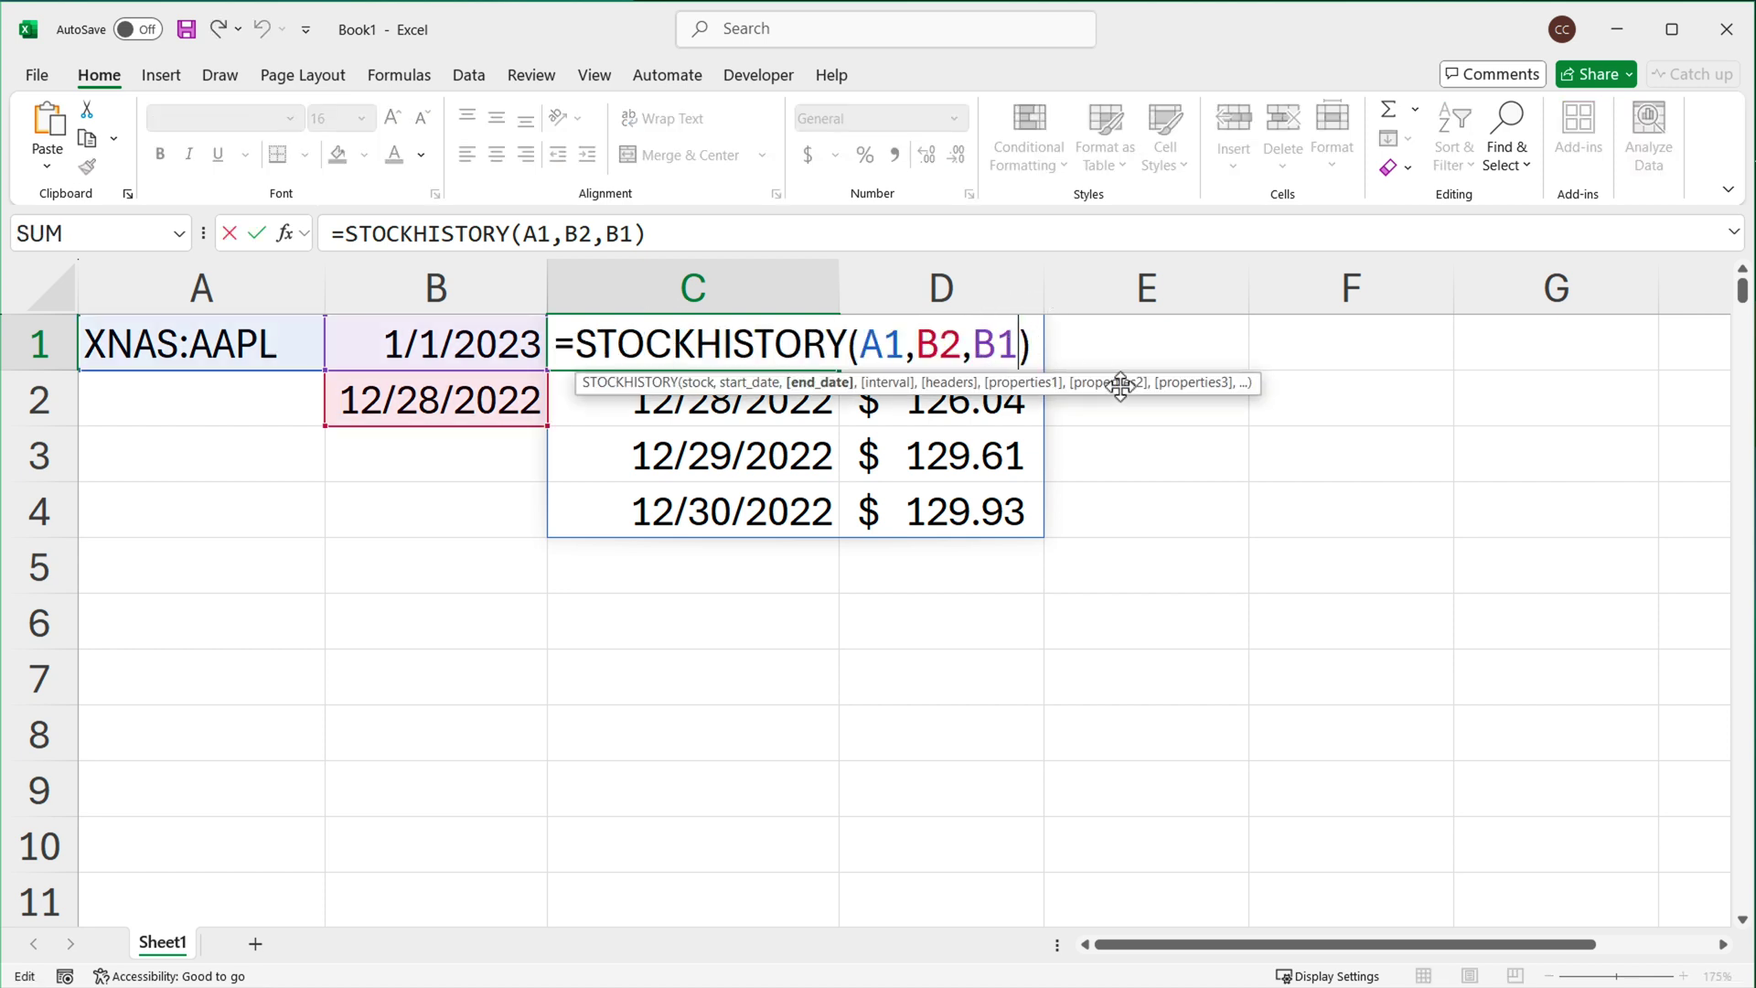
text(,)
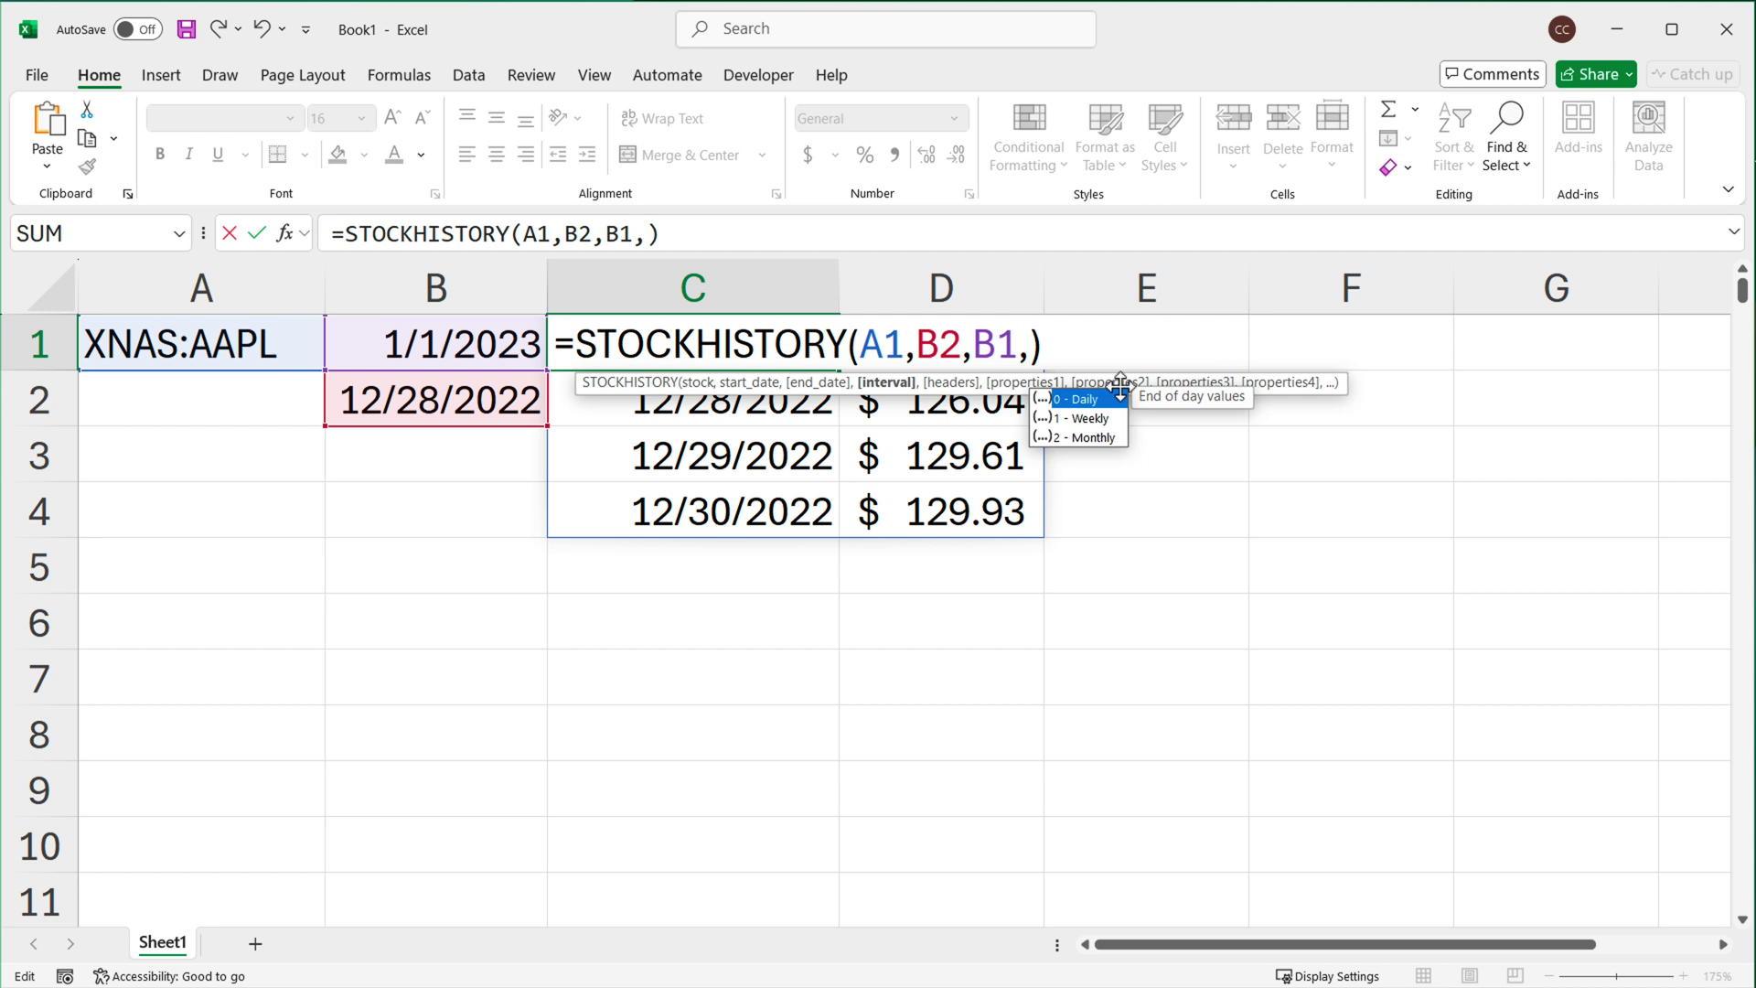
text(,)
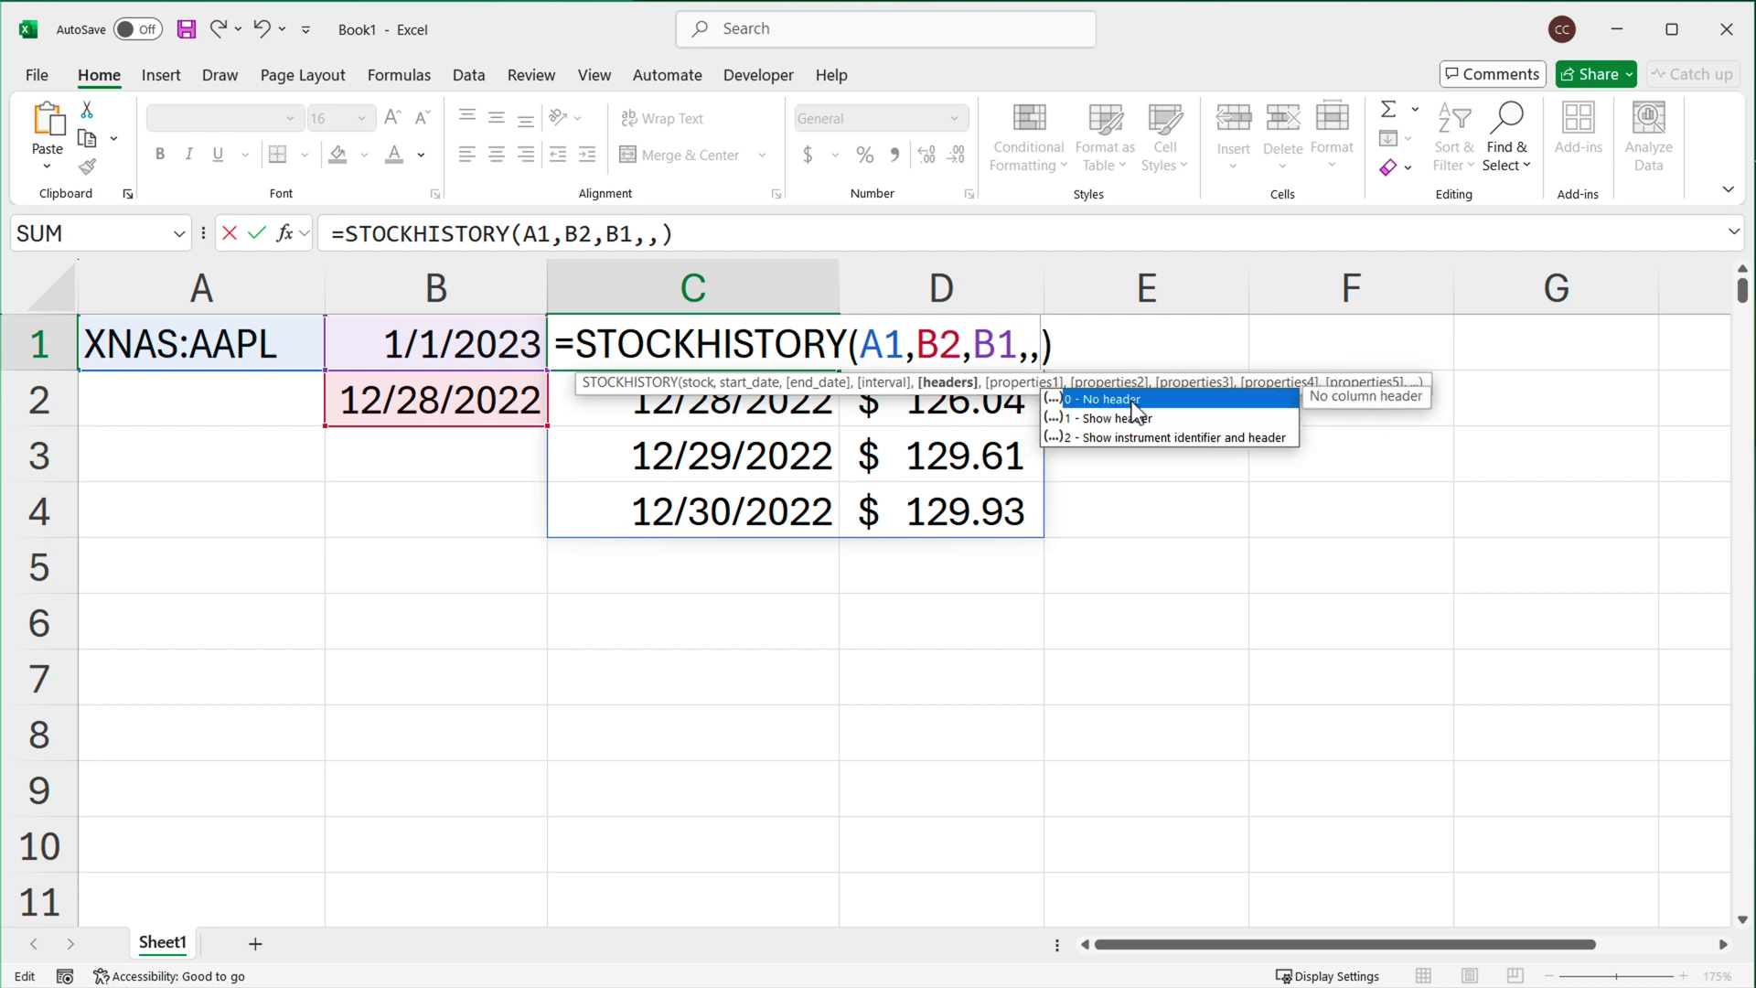
text(0)
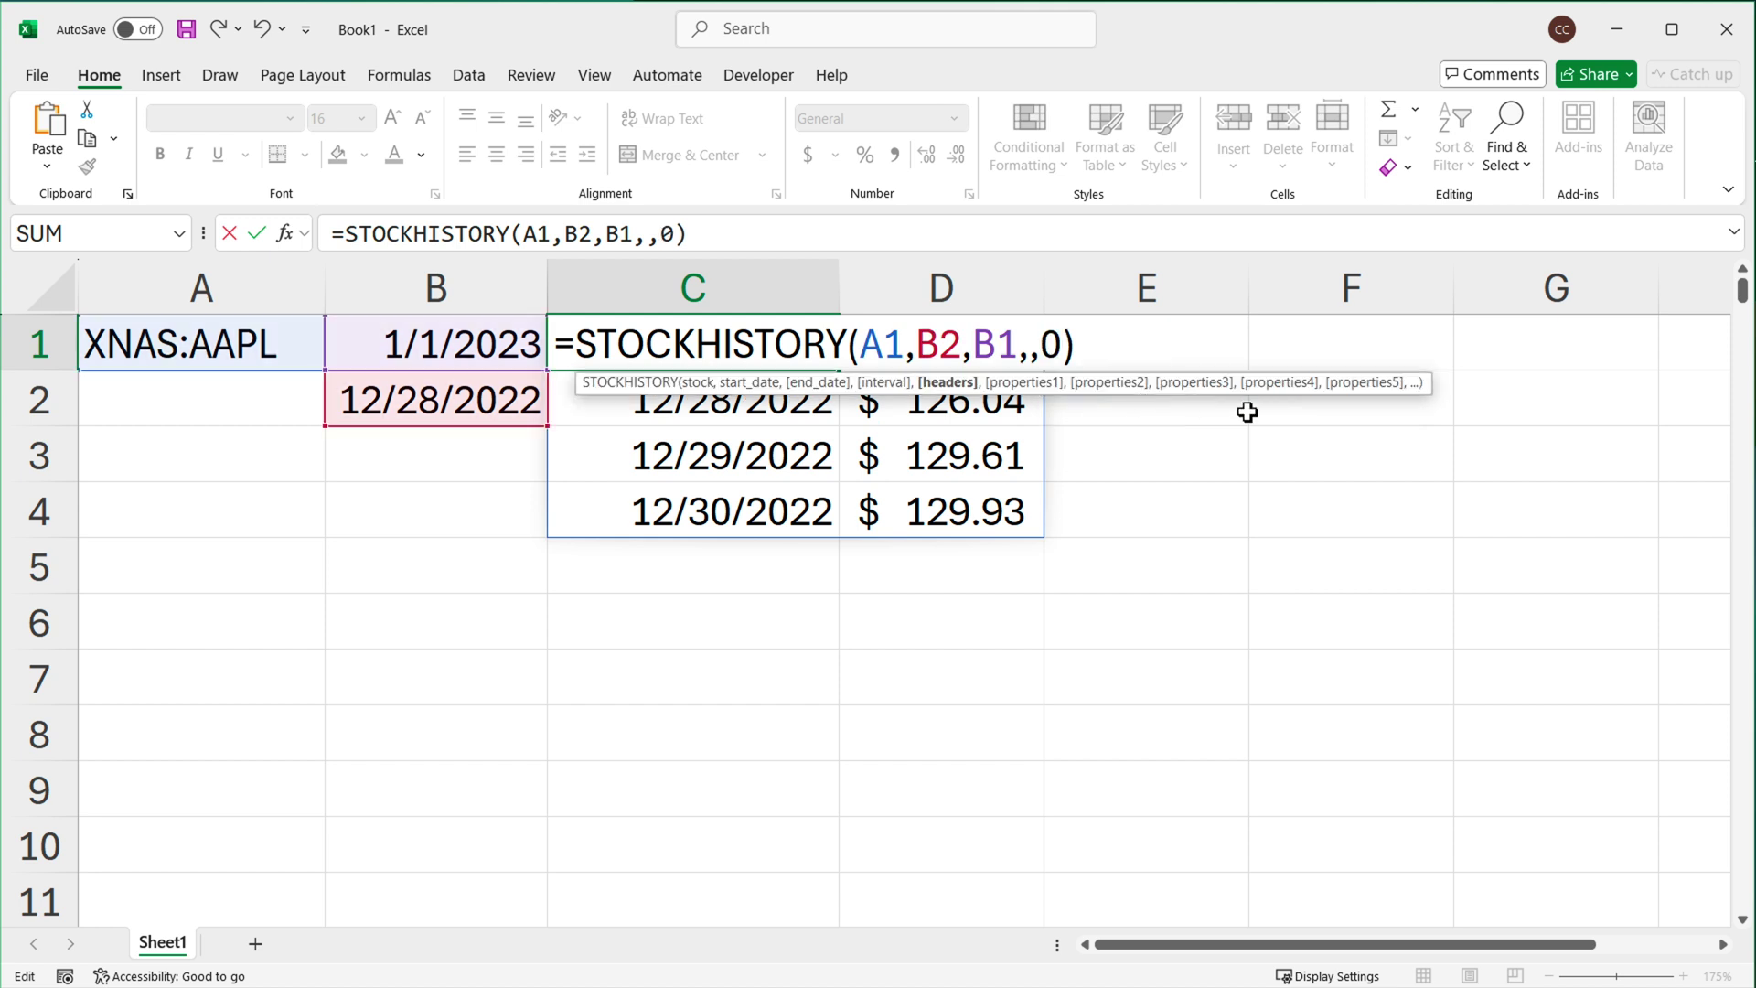
key(Return)
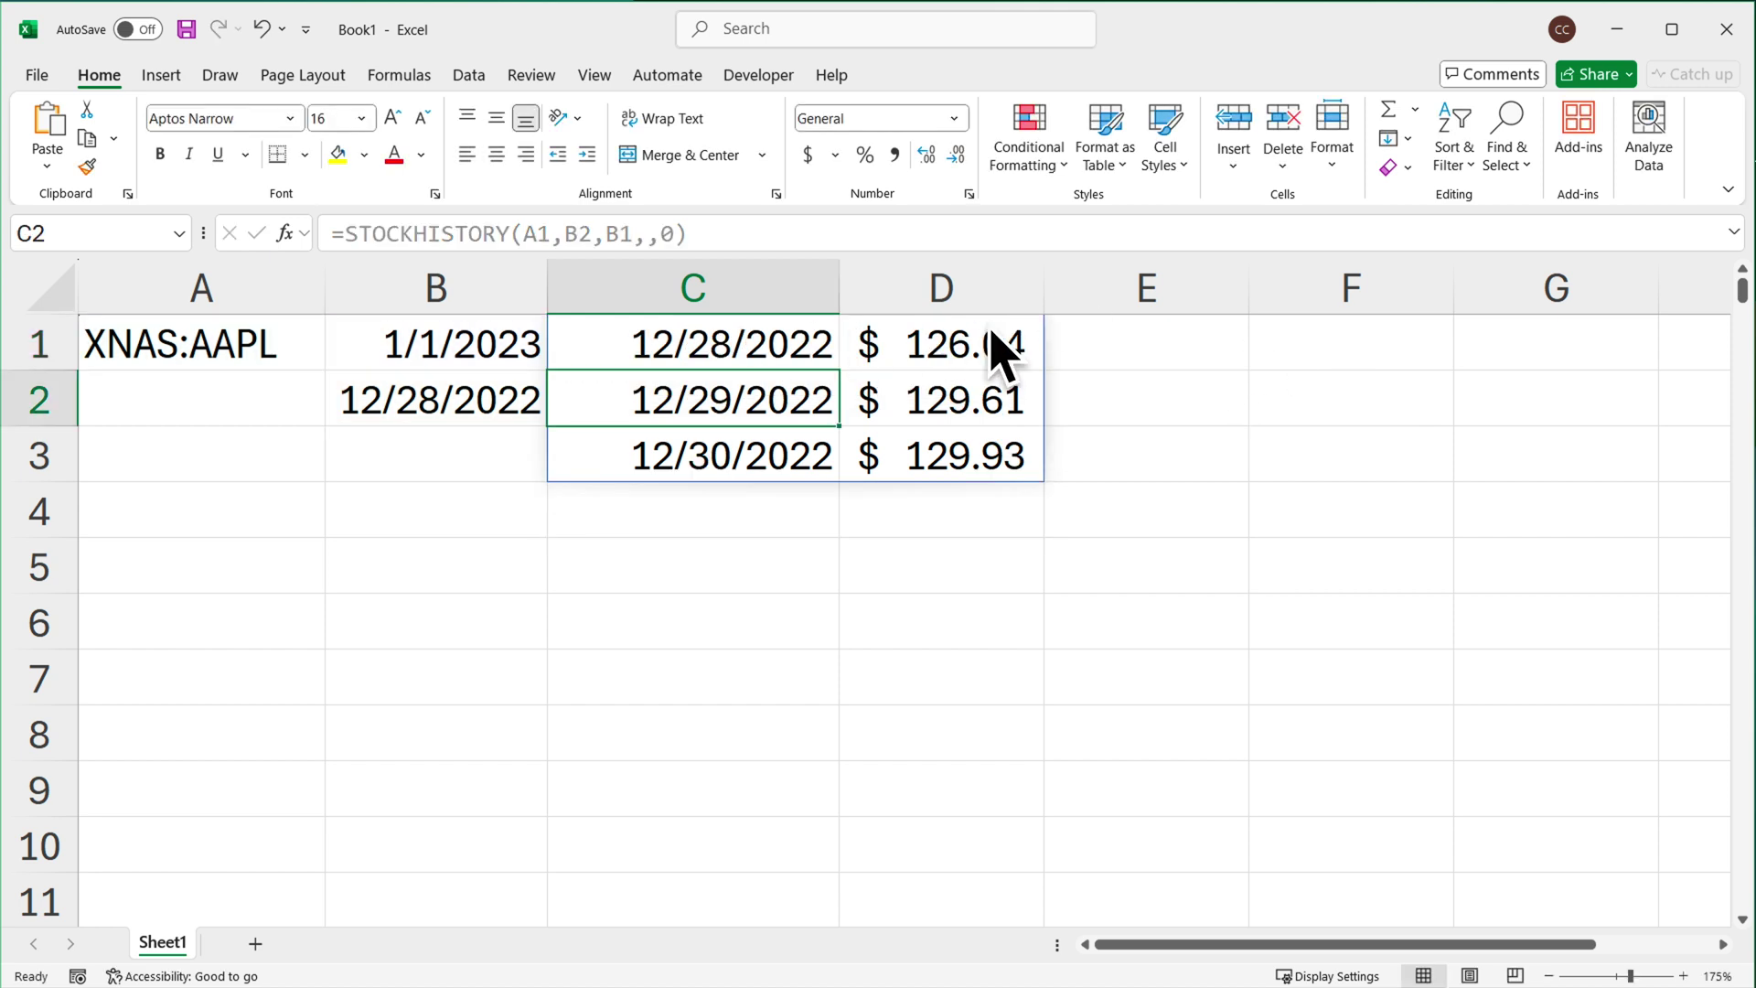
key(Right)
key(Right)
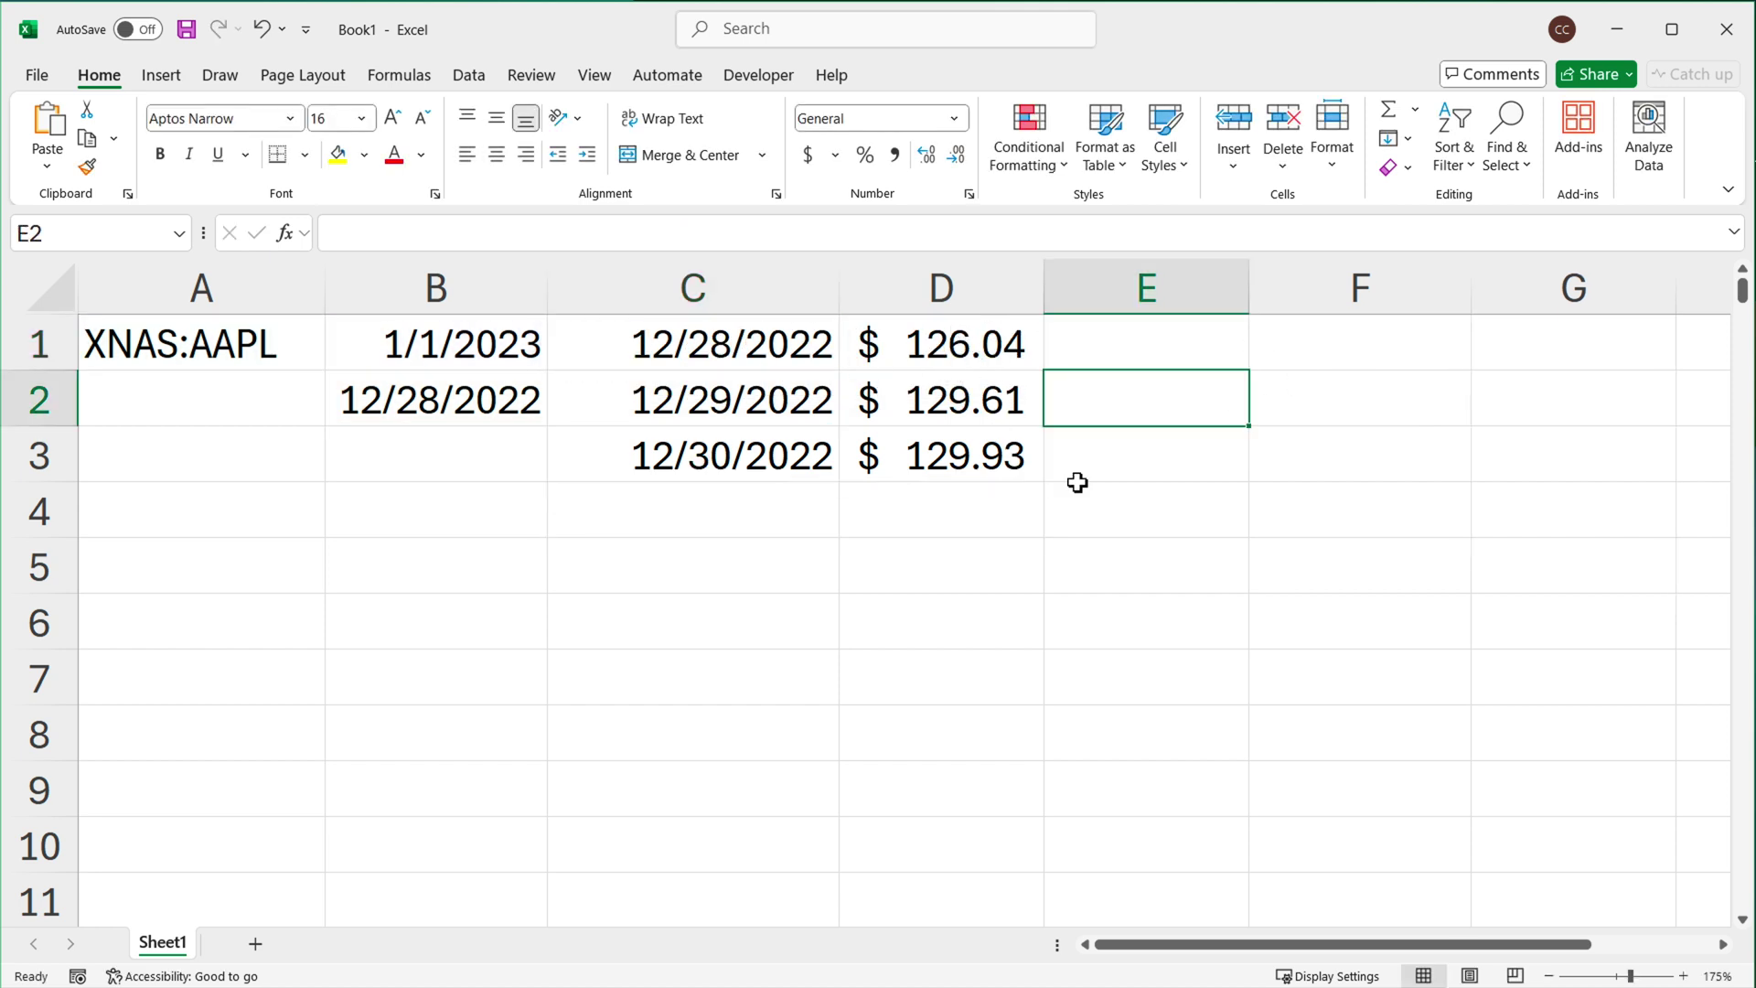
Wrap the C1 formula in TAKE to return only the last row, making =TAKE(STOCKHISTORY(A1,B2,B1,,0),-1).
drag(731, 465, 914, 461)
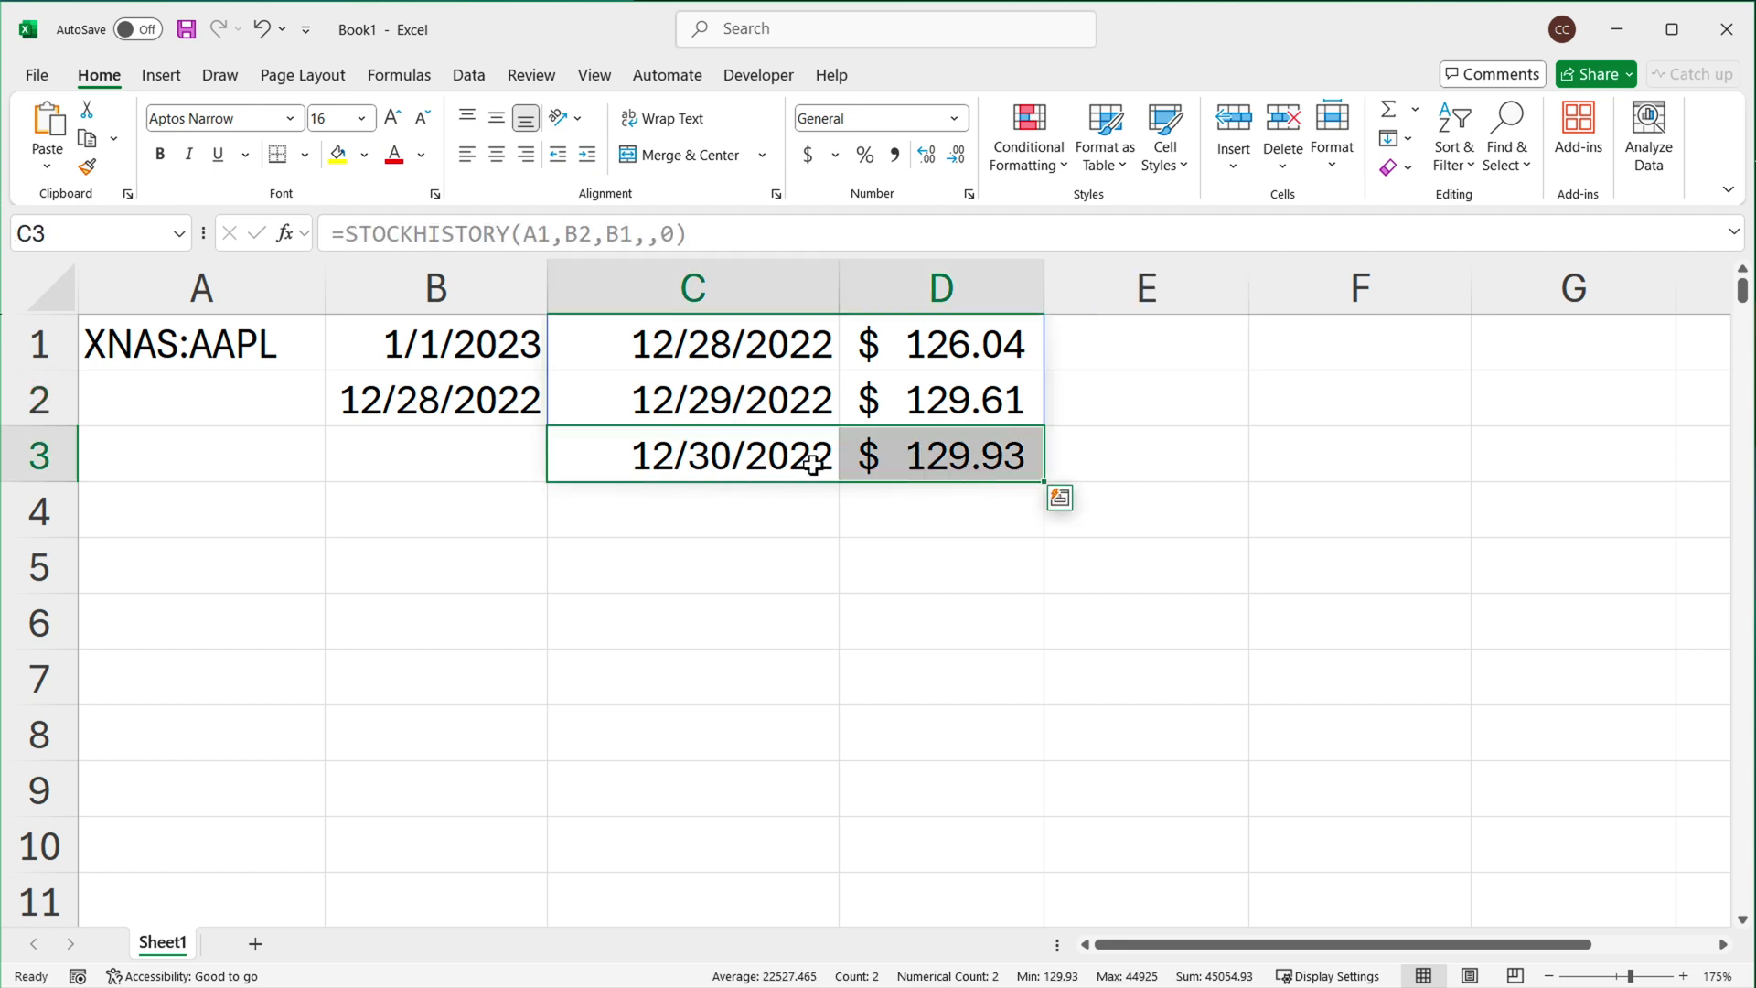
click(888, 546)
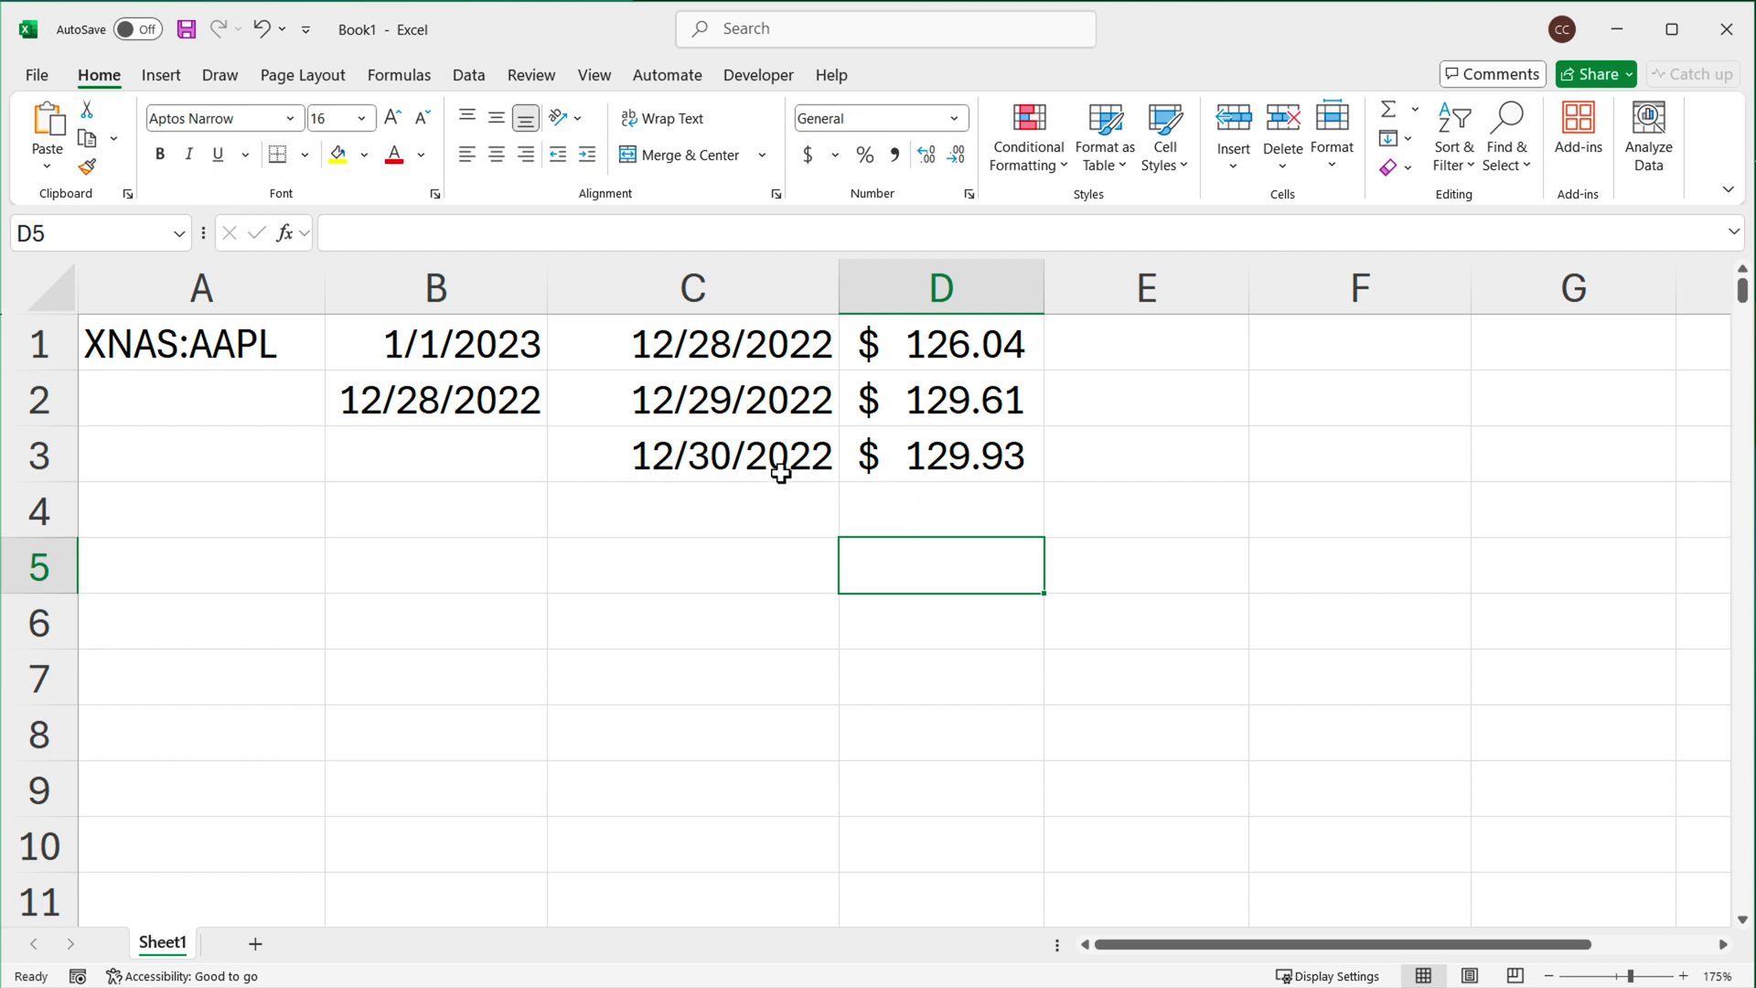
click(819, 477)
drag(819, 477, 967, 476)
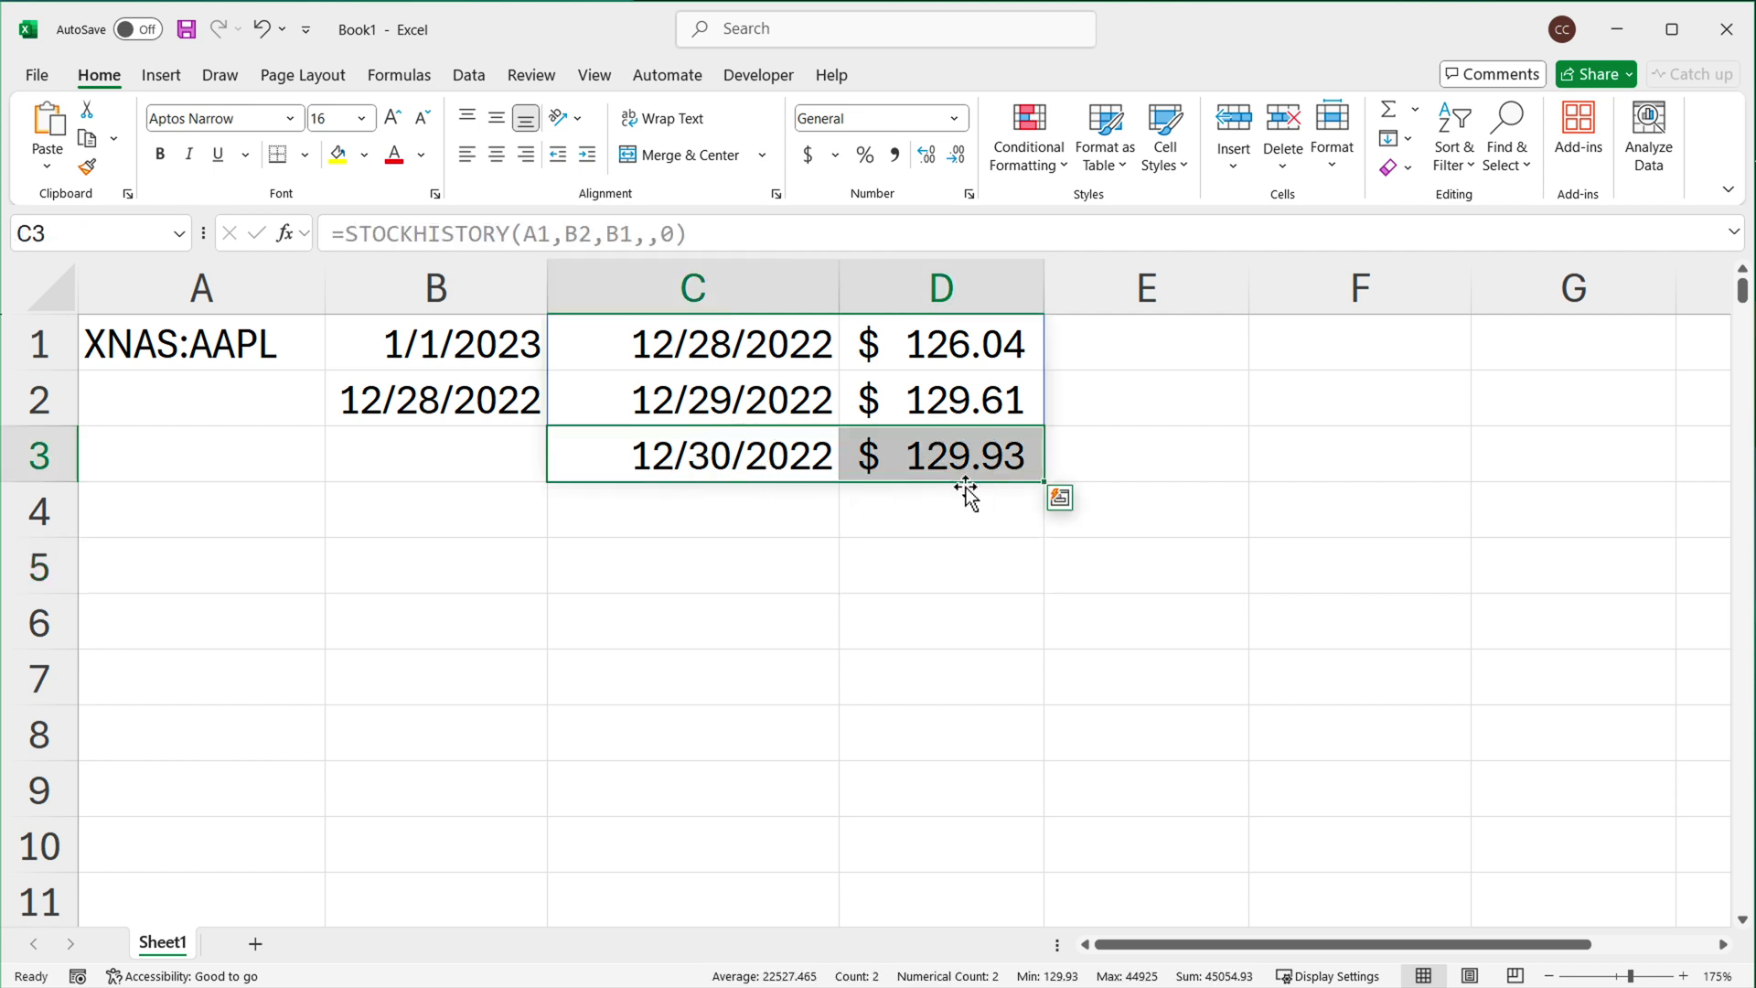
click(687, 354)
double_click(687, 353)
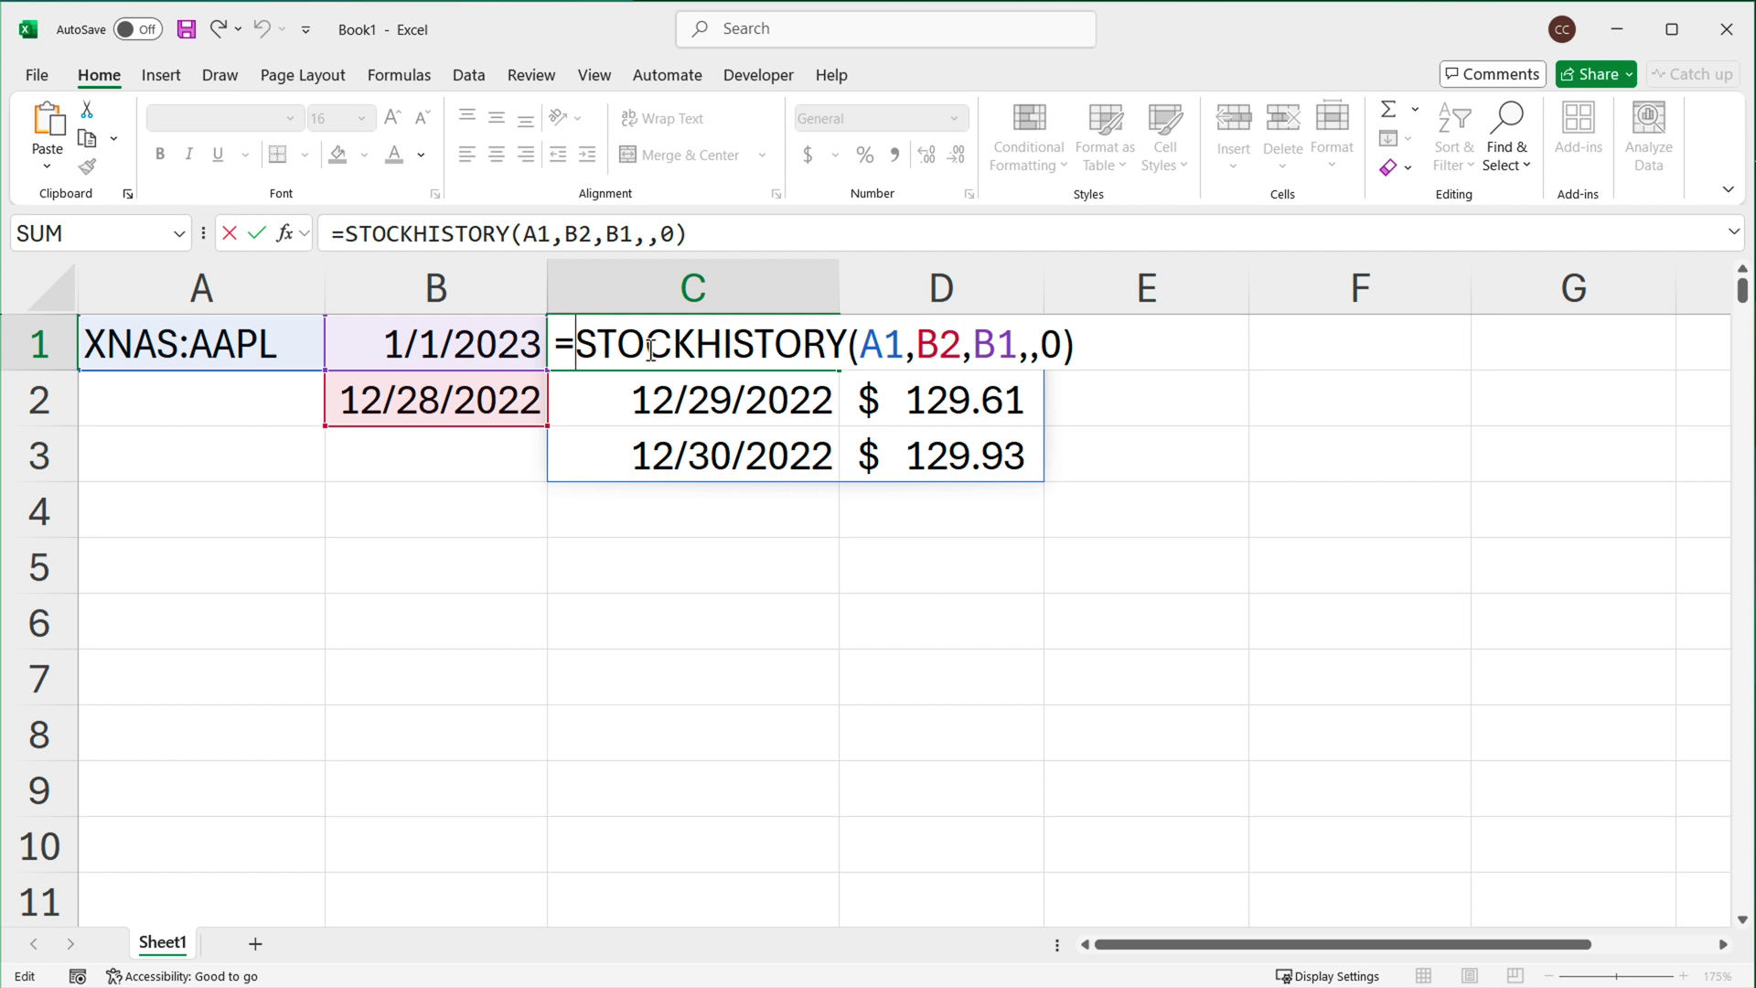
text(TAKE()
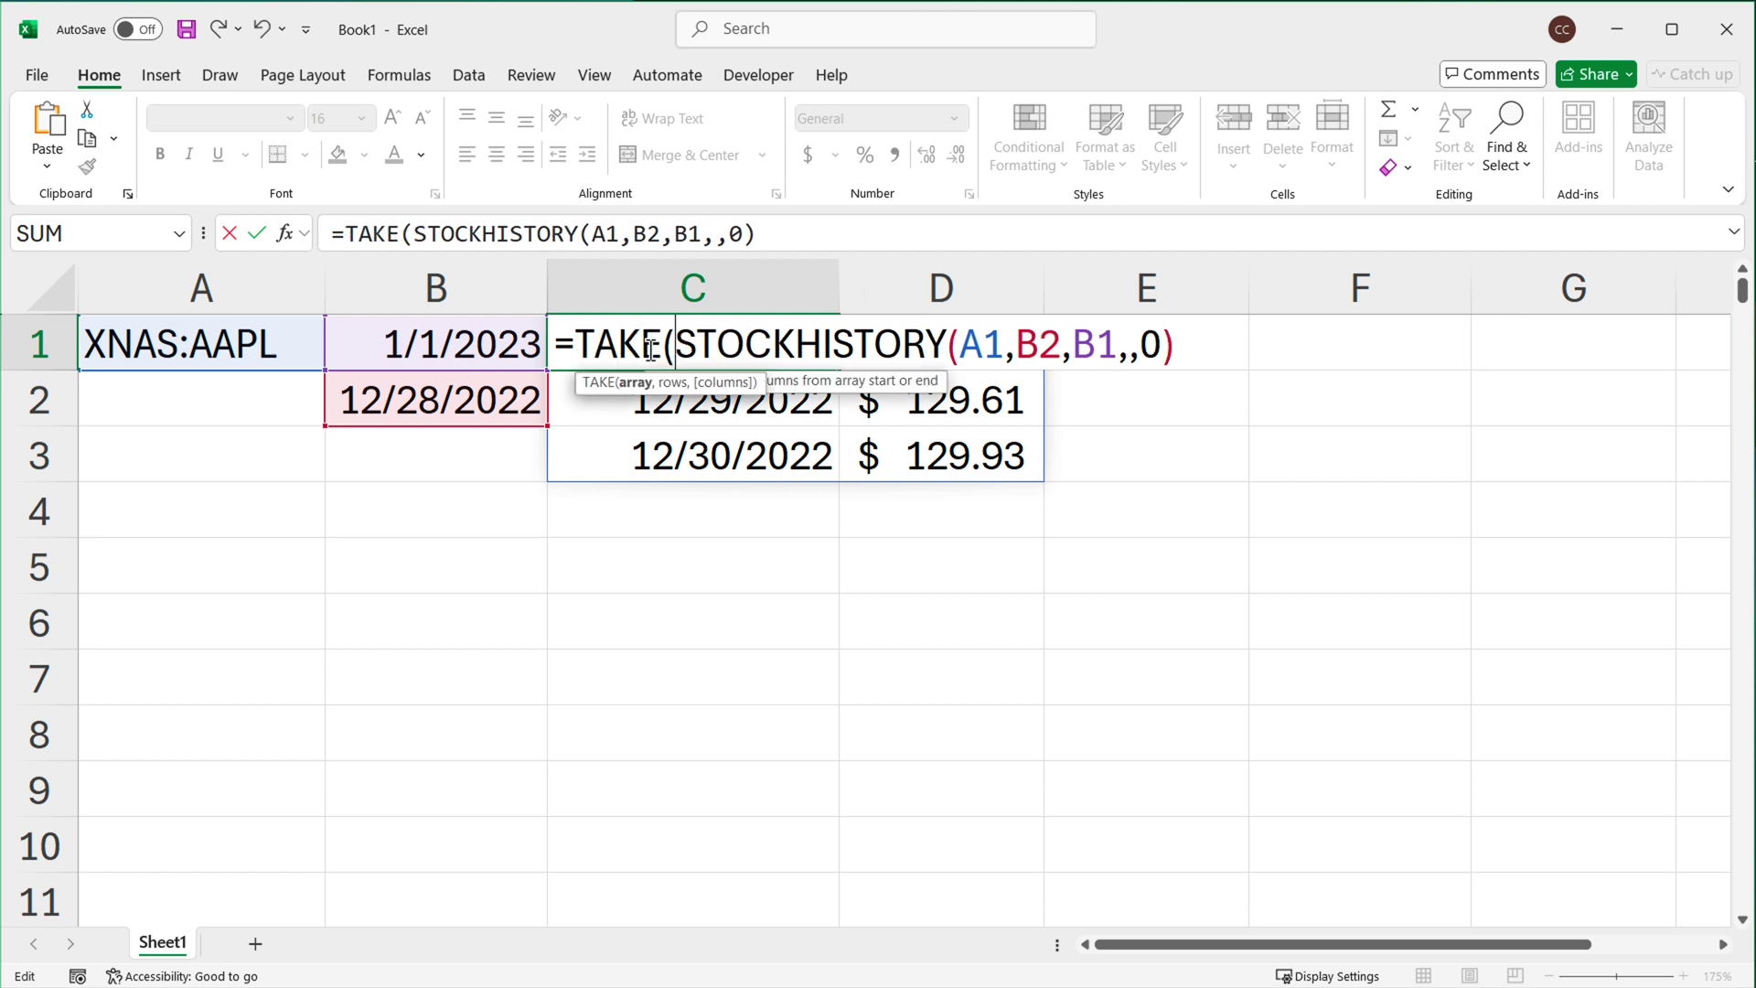
click(1214, 356)
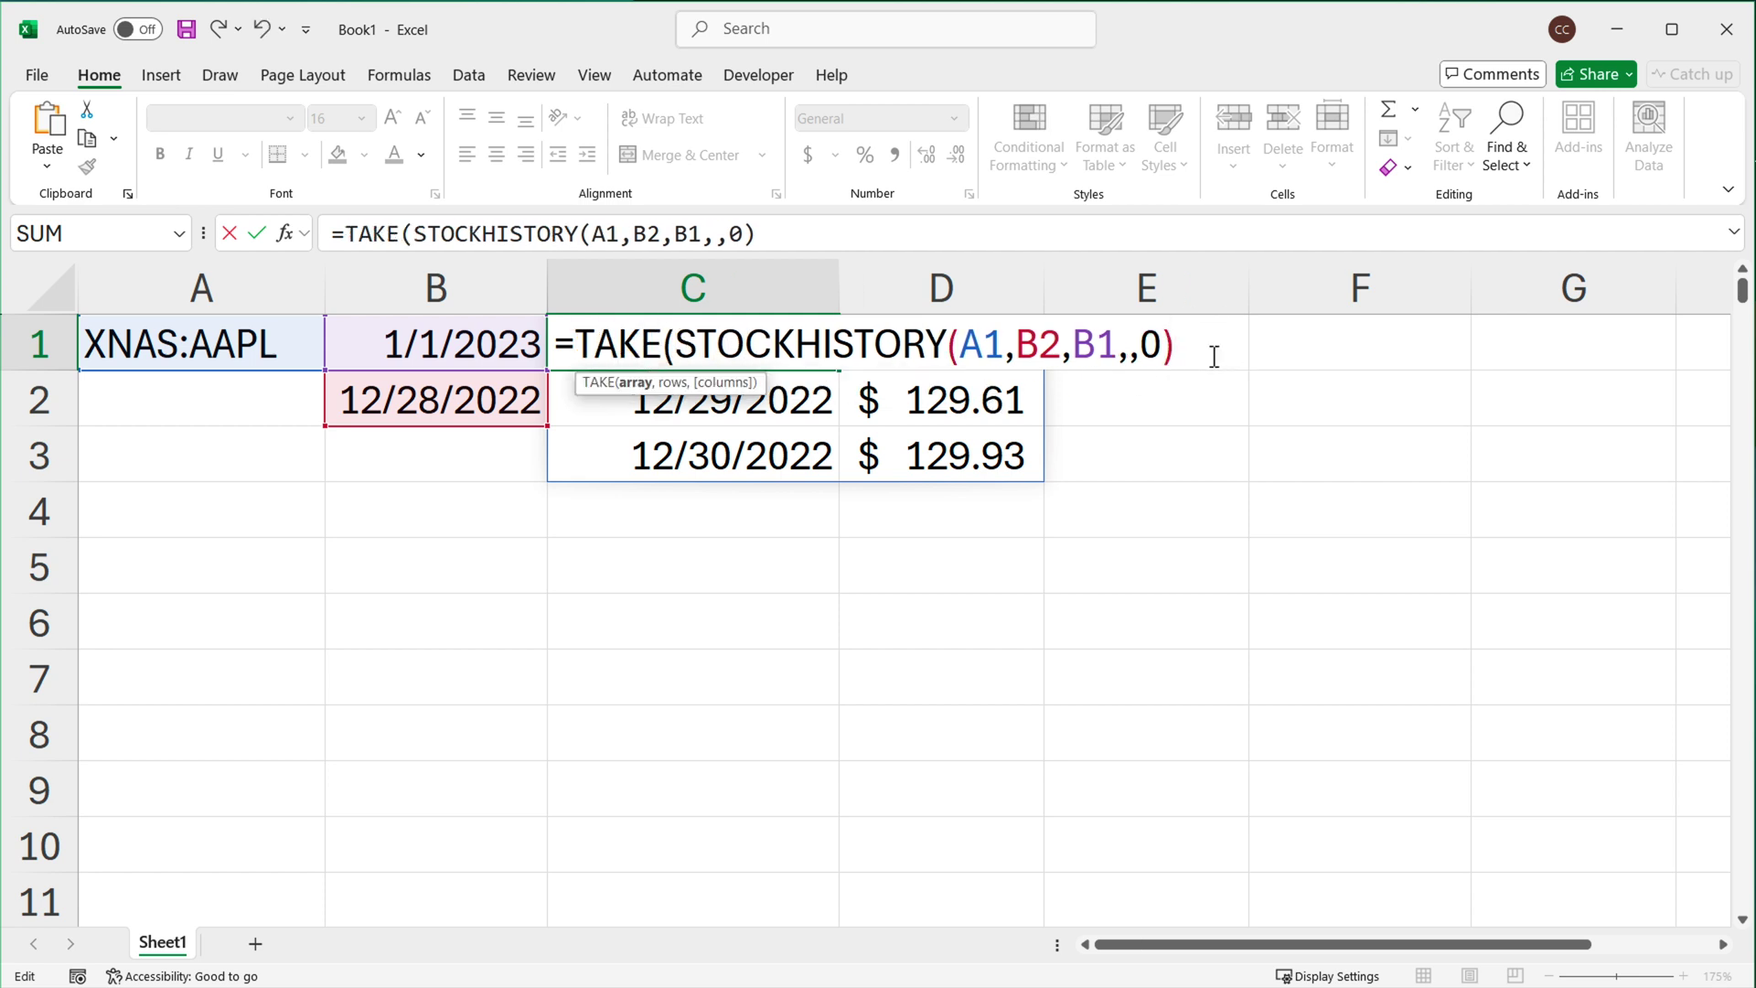
text(,-1))
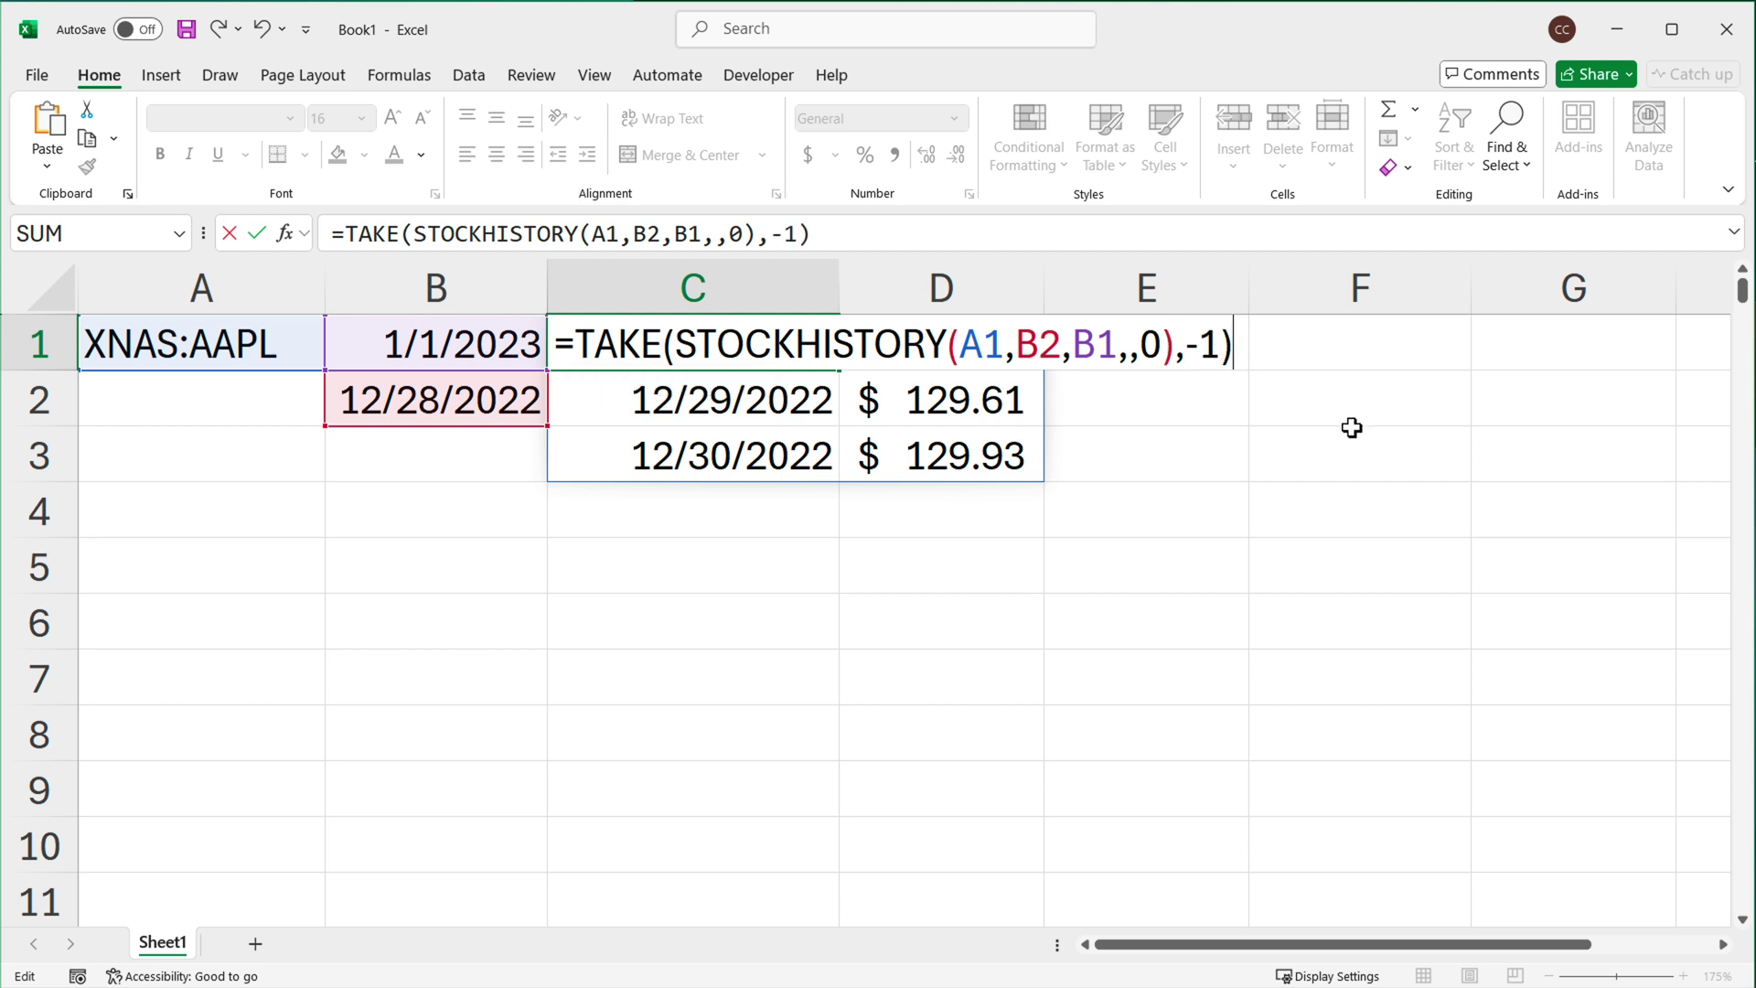
key(Return)
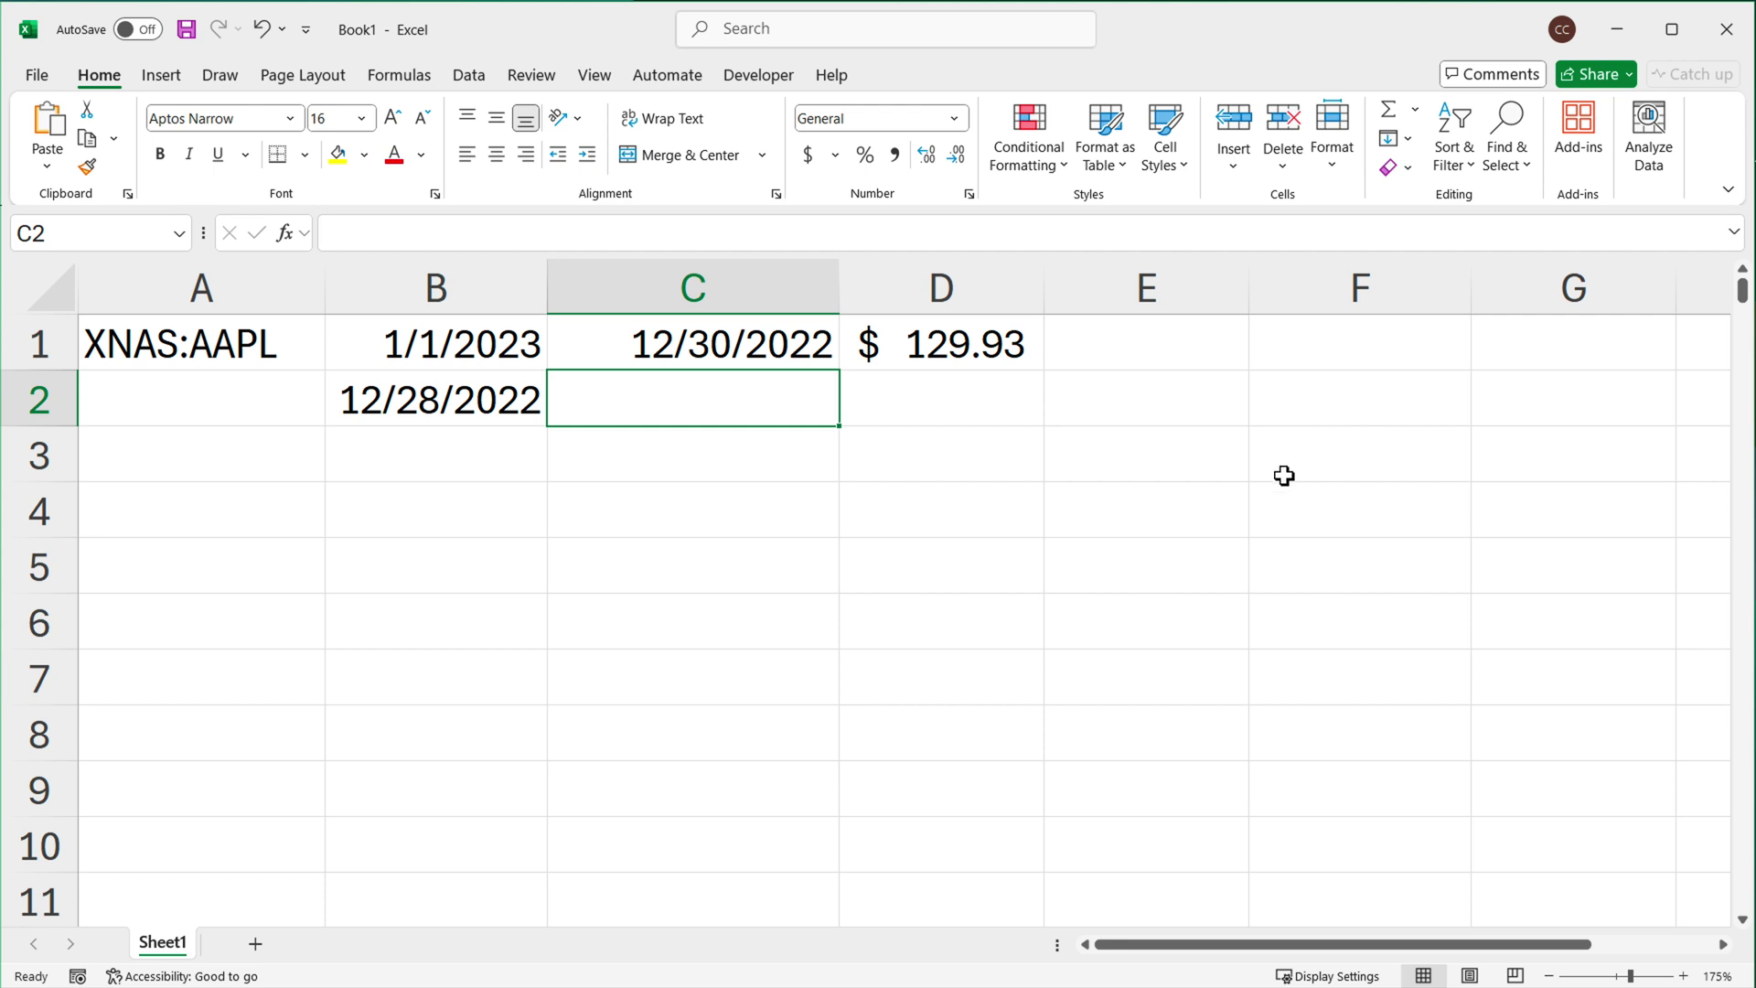
Examine the C1 formula and its start-date reference to B2.
click(712, 350)
click(965, 357)
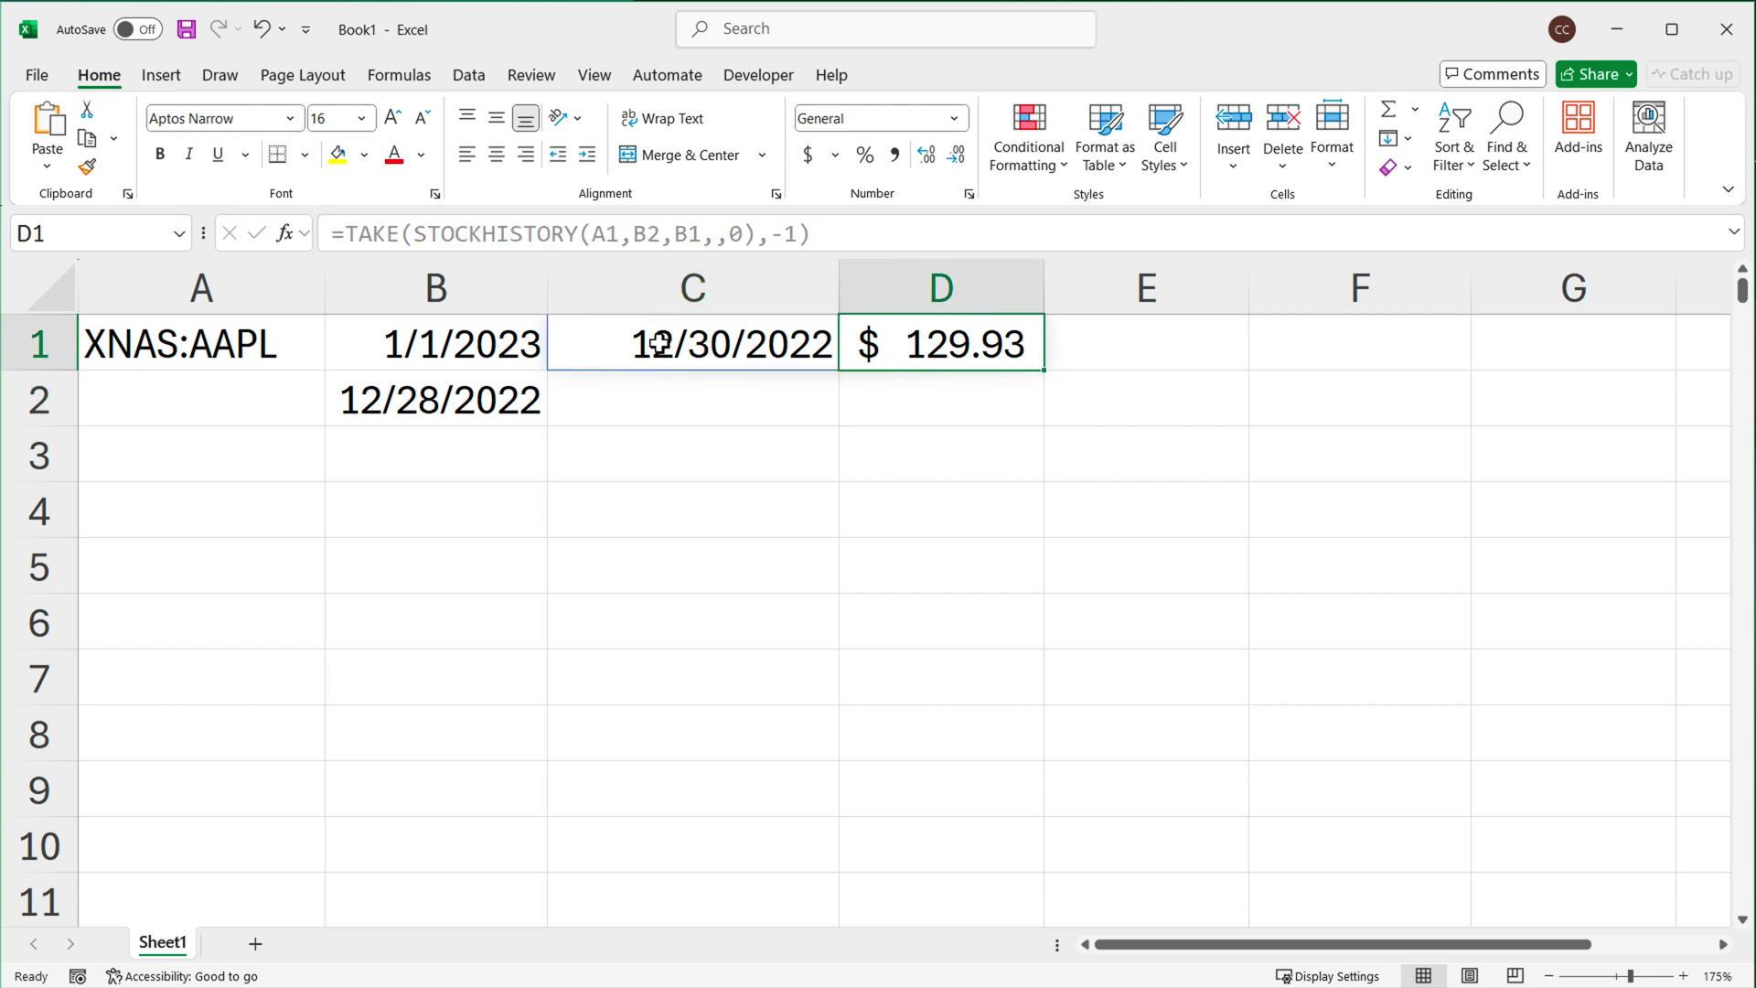
click(695, 350)
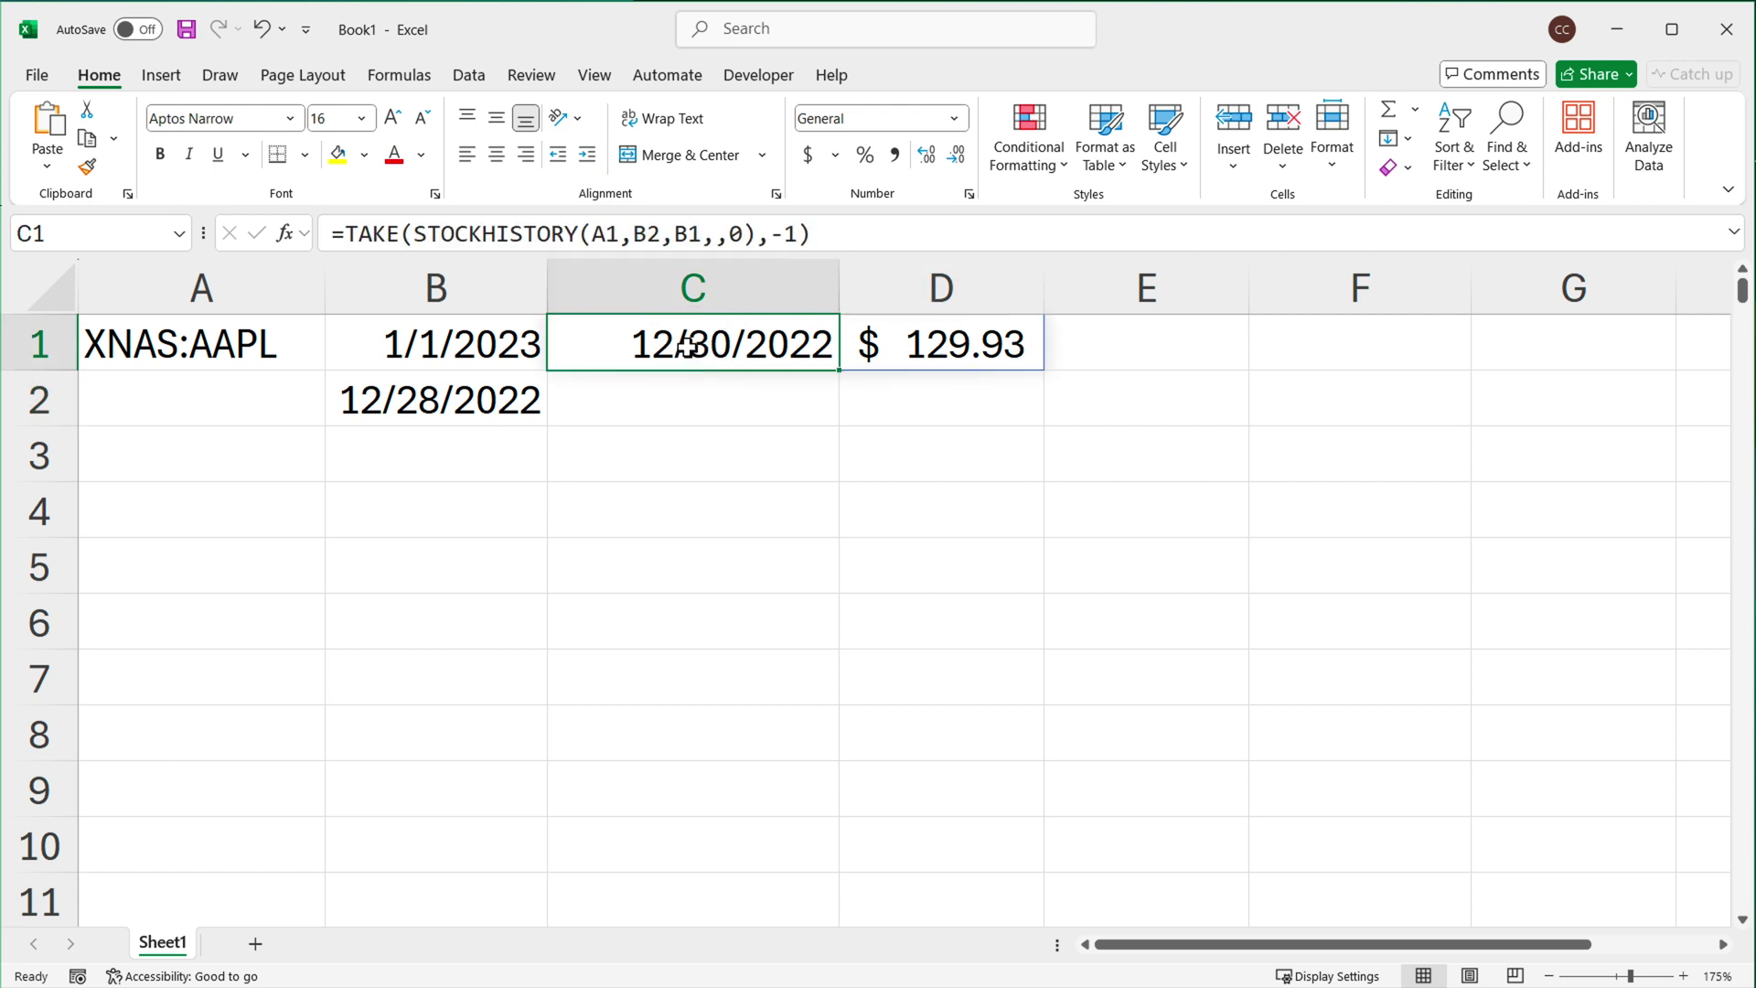
click(423, 402)
double_click(667, 353)
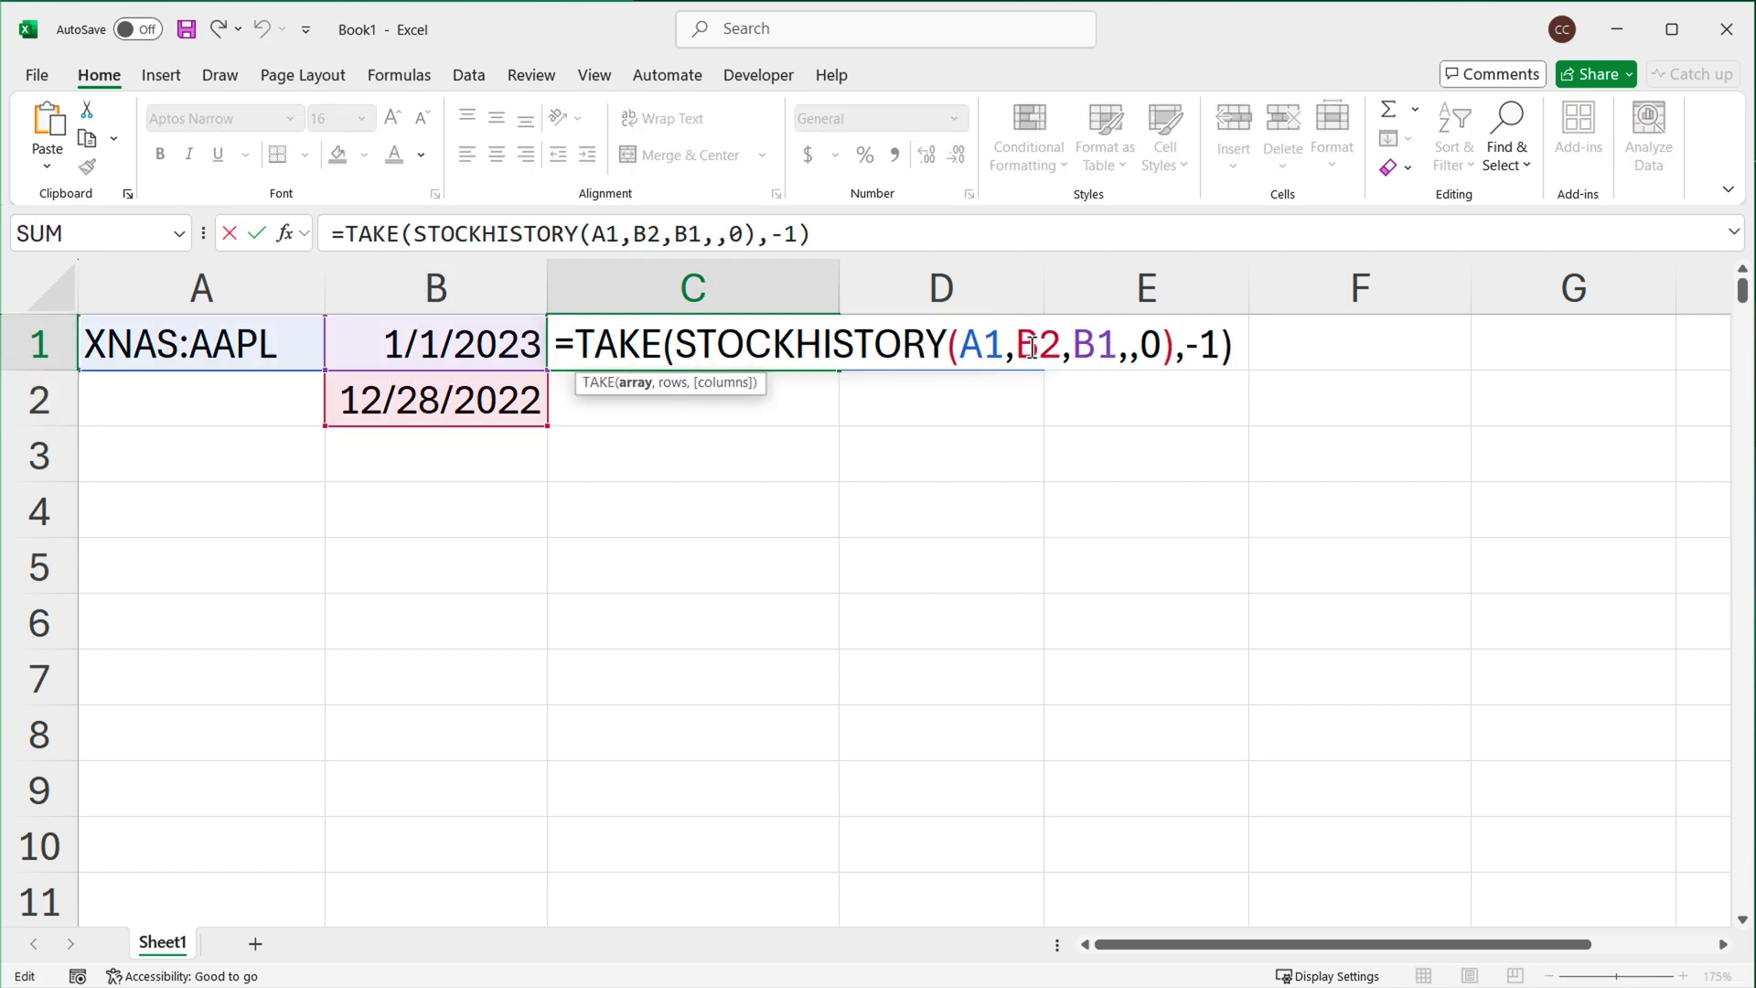
double_click(1033, 347)
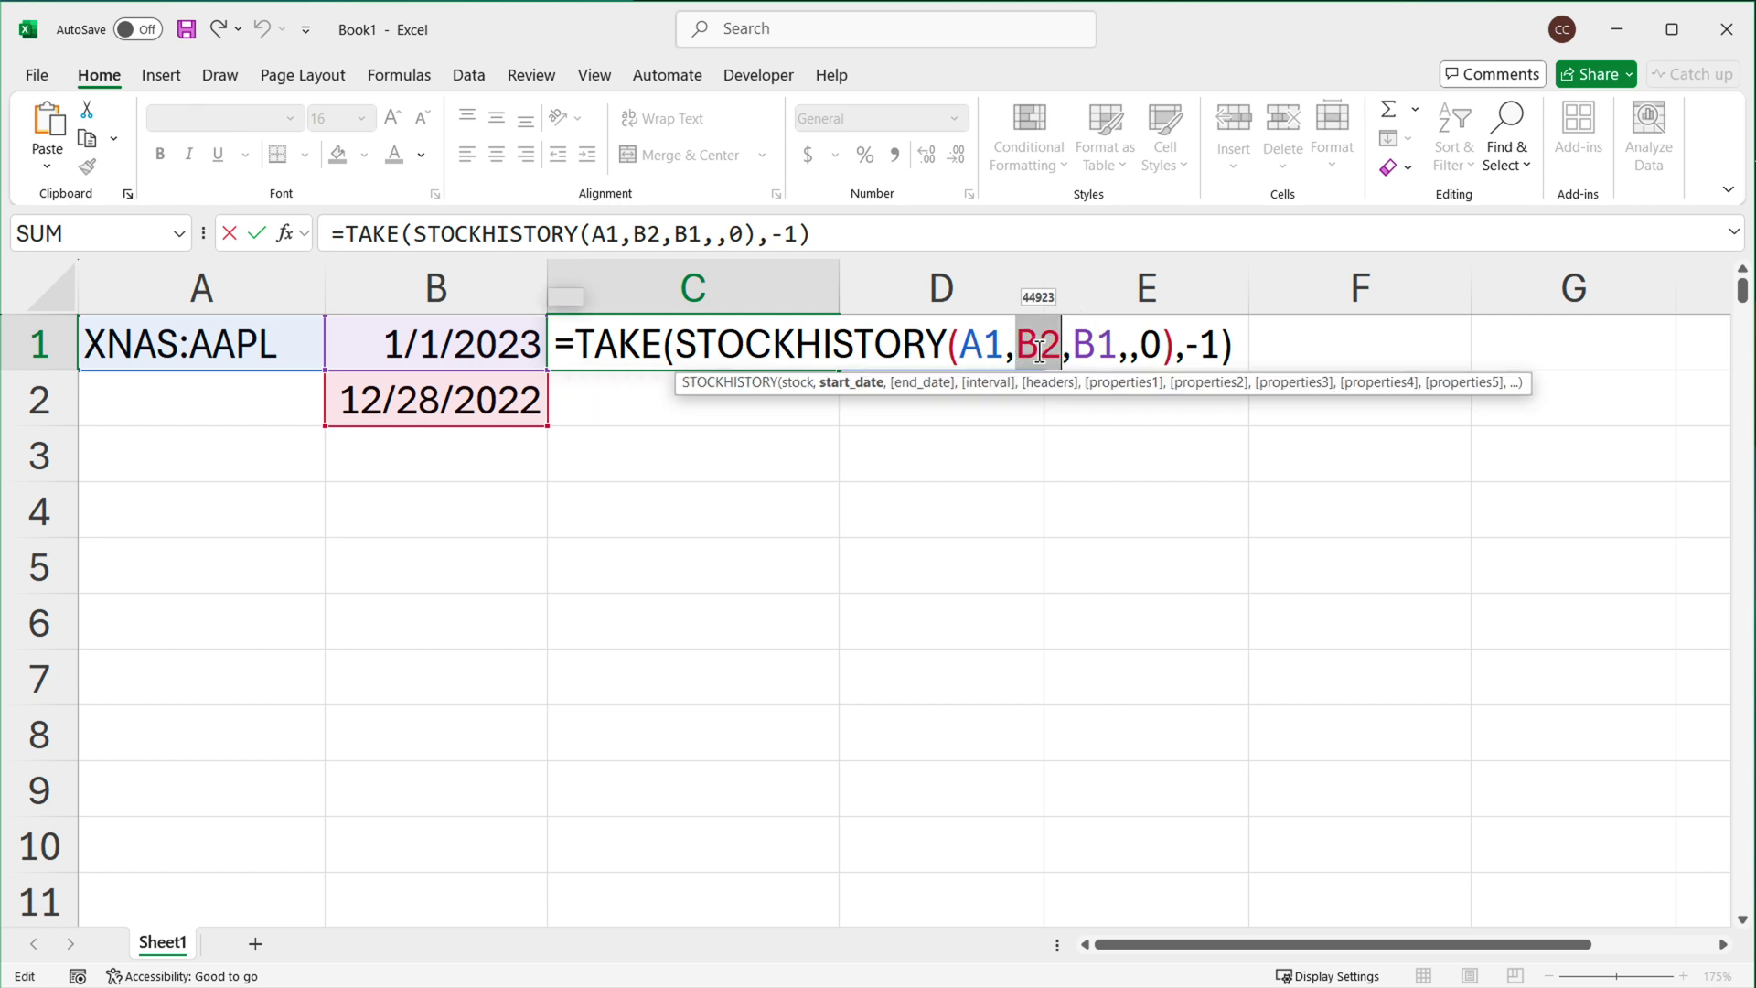
key(Escape)
Copy the expression B1-4 from the formula in B2.
double_click(471, 401)
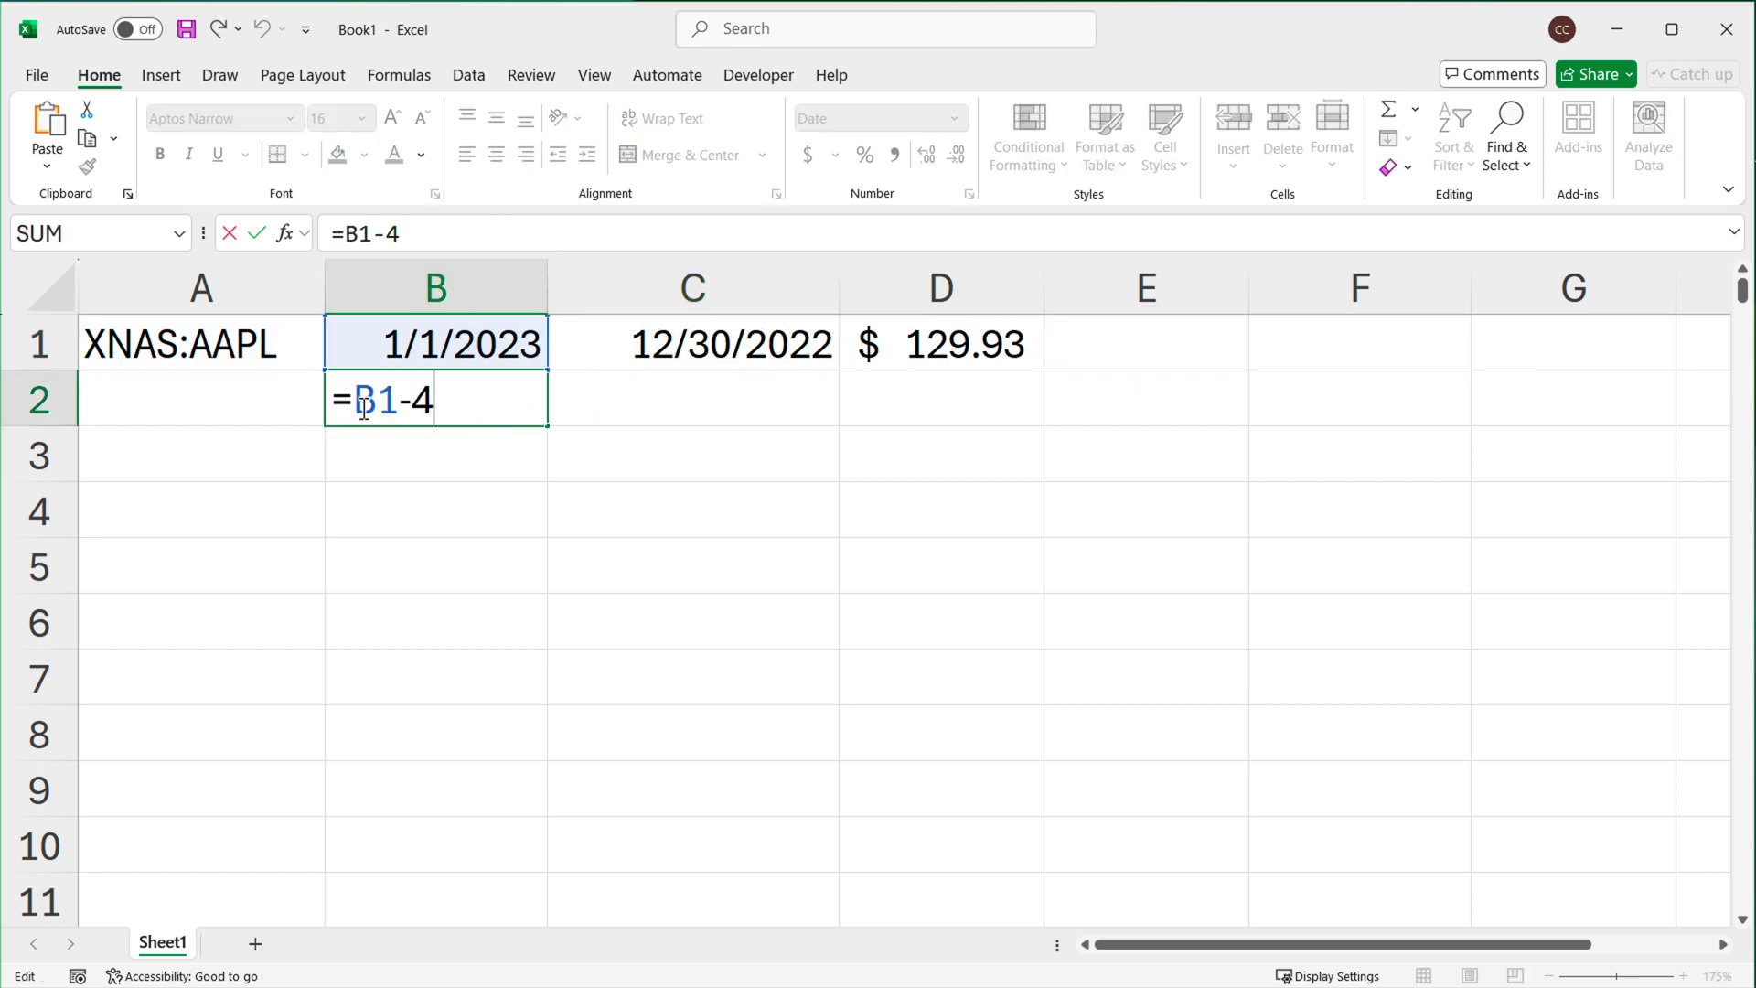
drag(364, 409, 525, 399)
right_click(396, 401)
click(484, 452)
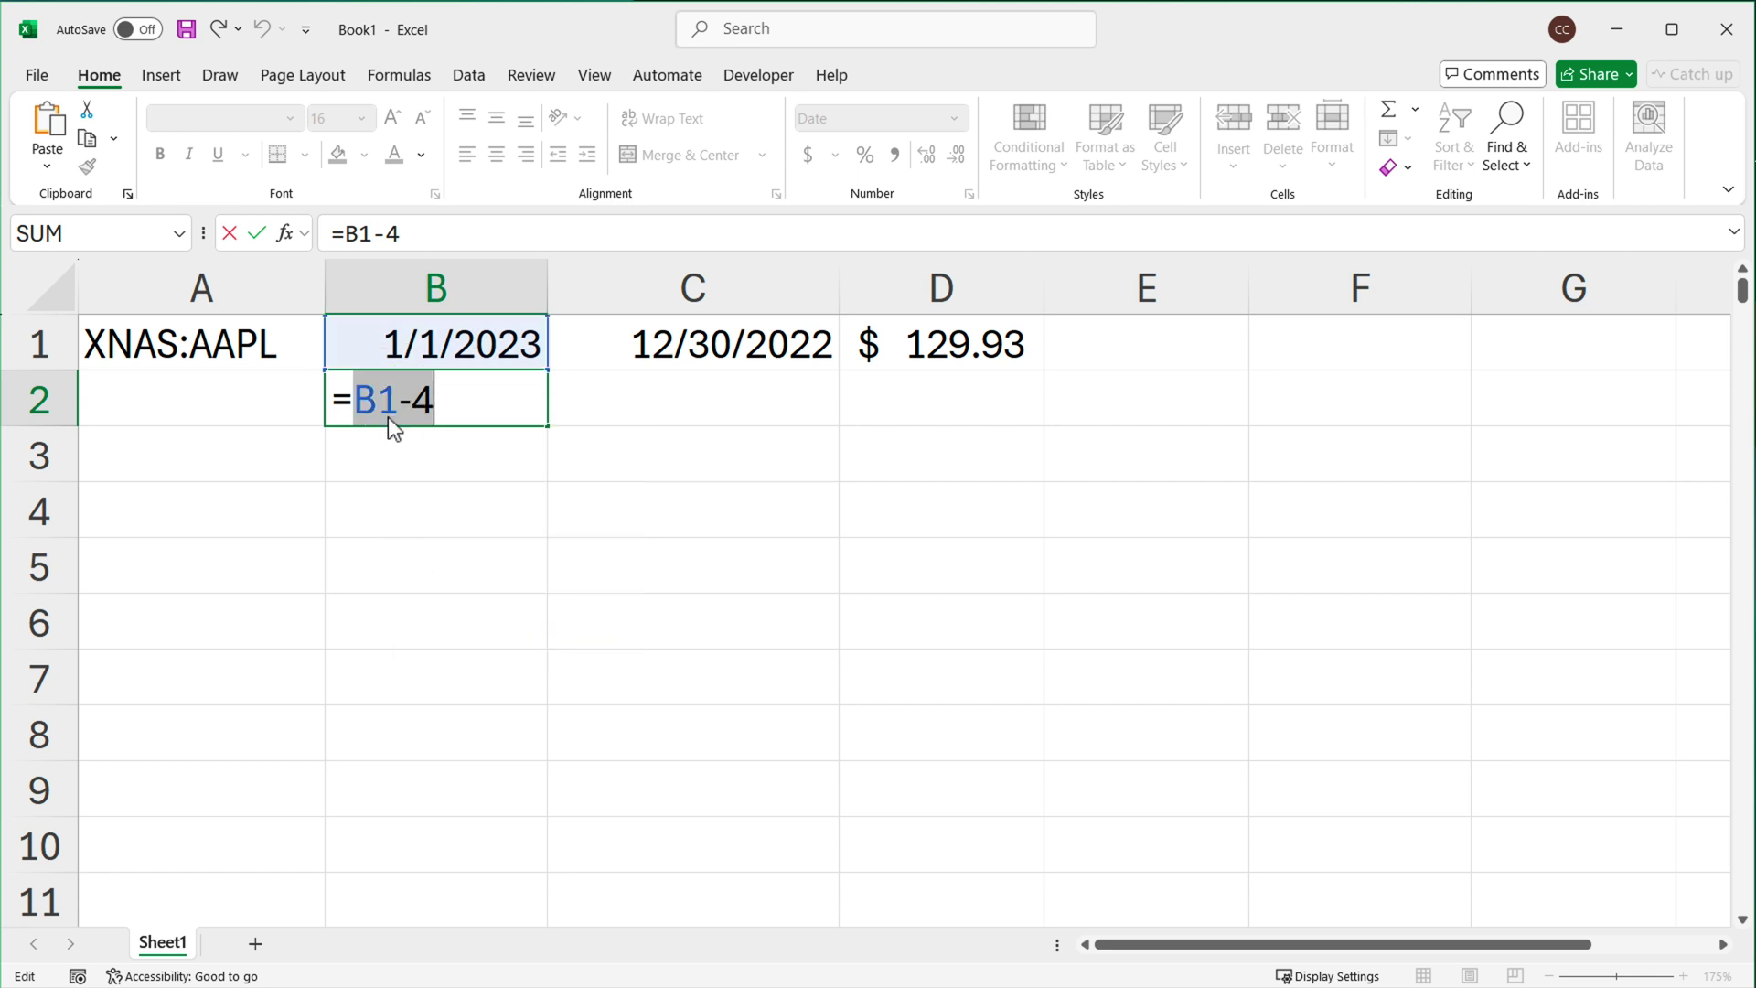
key(ctrl+Return)
Replace the B2 reference in the C1 formula with the copied expression, making =TAKE(STOCKHISTORY(A1,B1-4,B1,,0),-1).
double_click(746, 345)
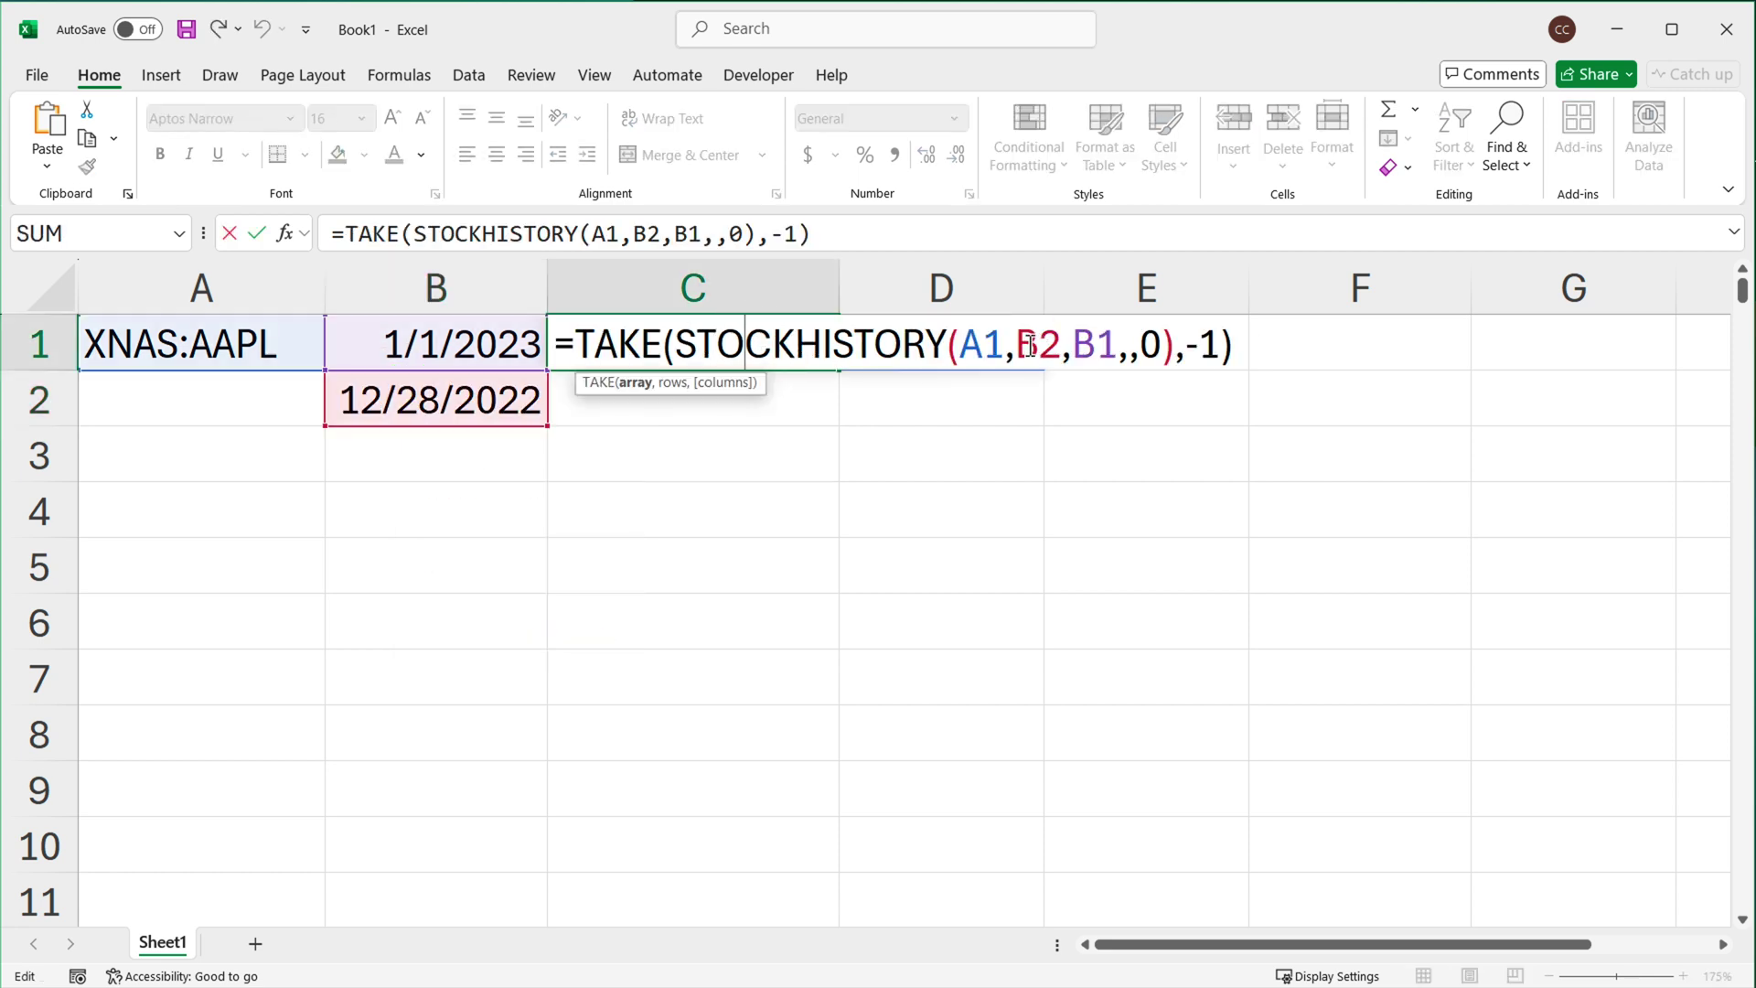
double_click(1033, 345)
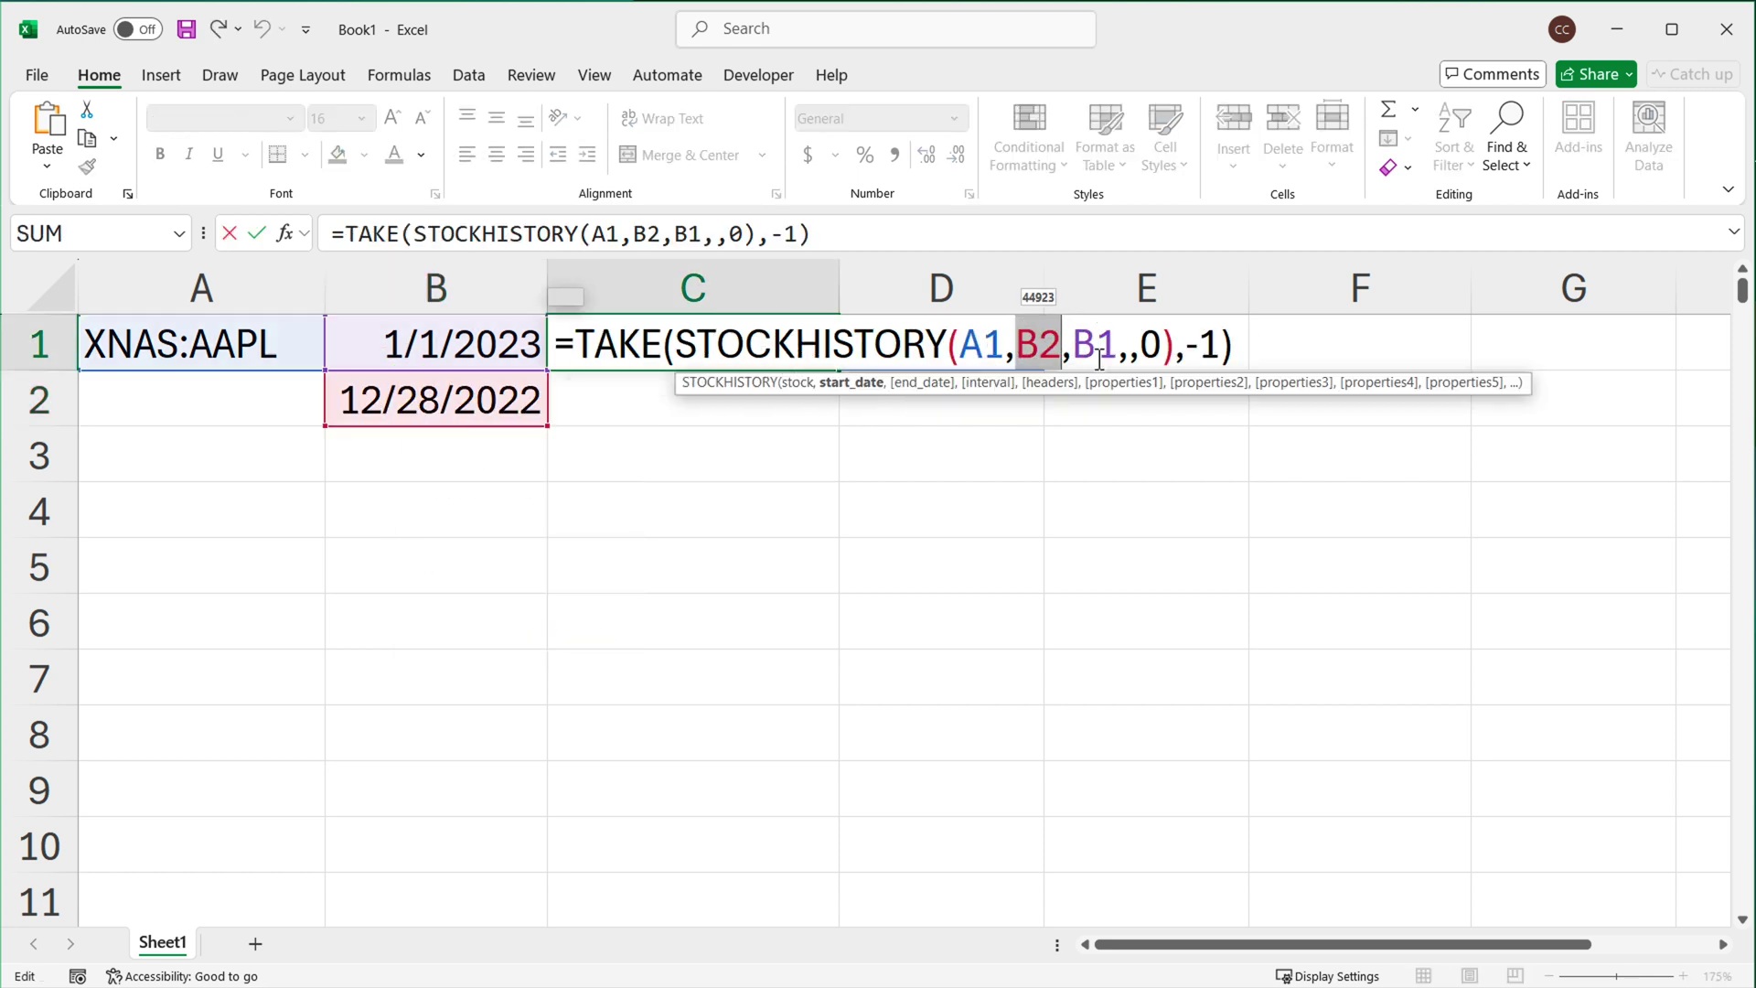
key(Delete)
key(ctrl+v)
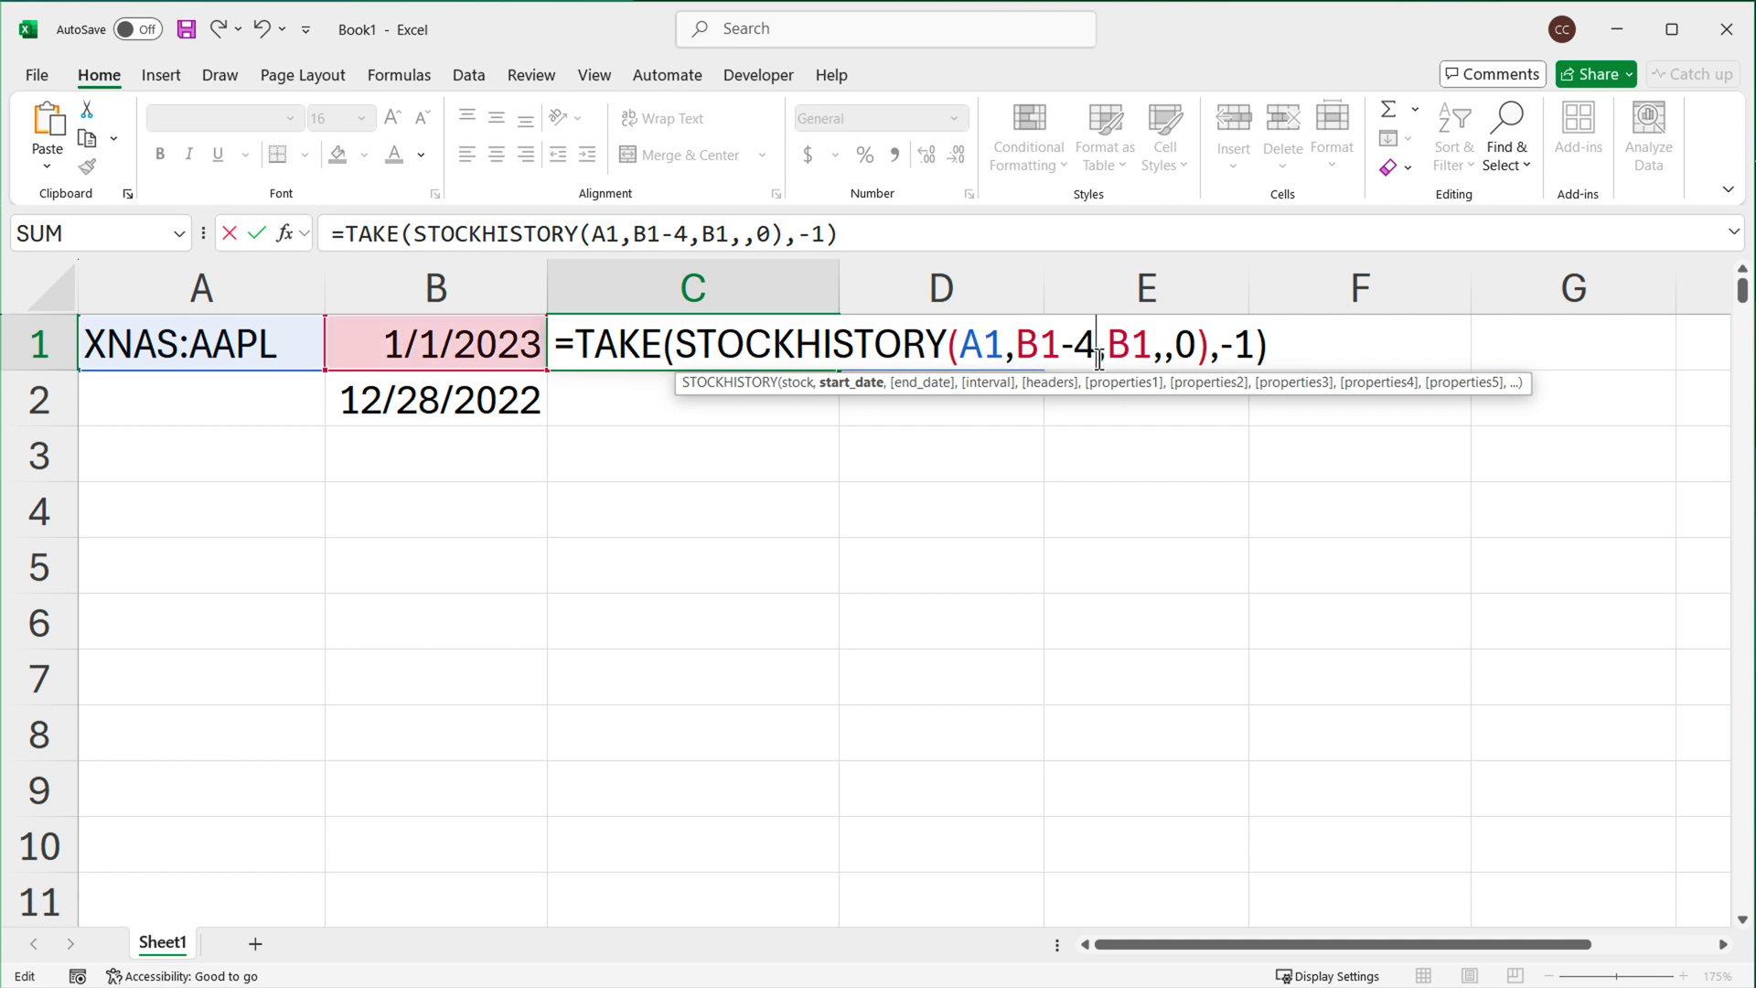
key(Return)
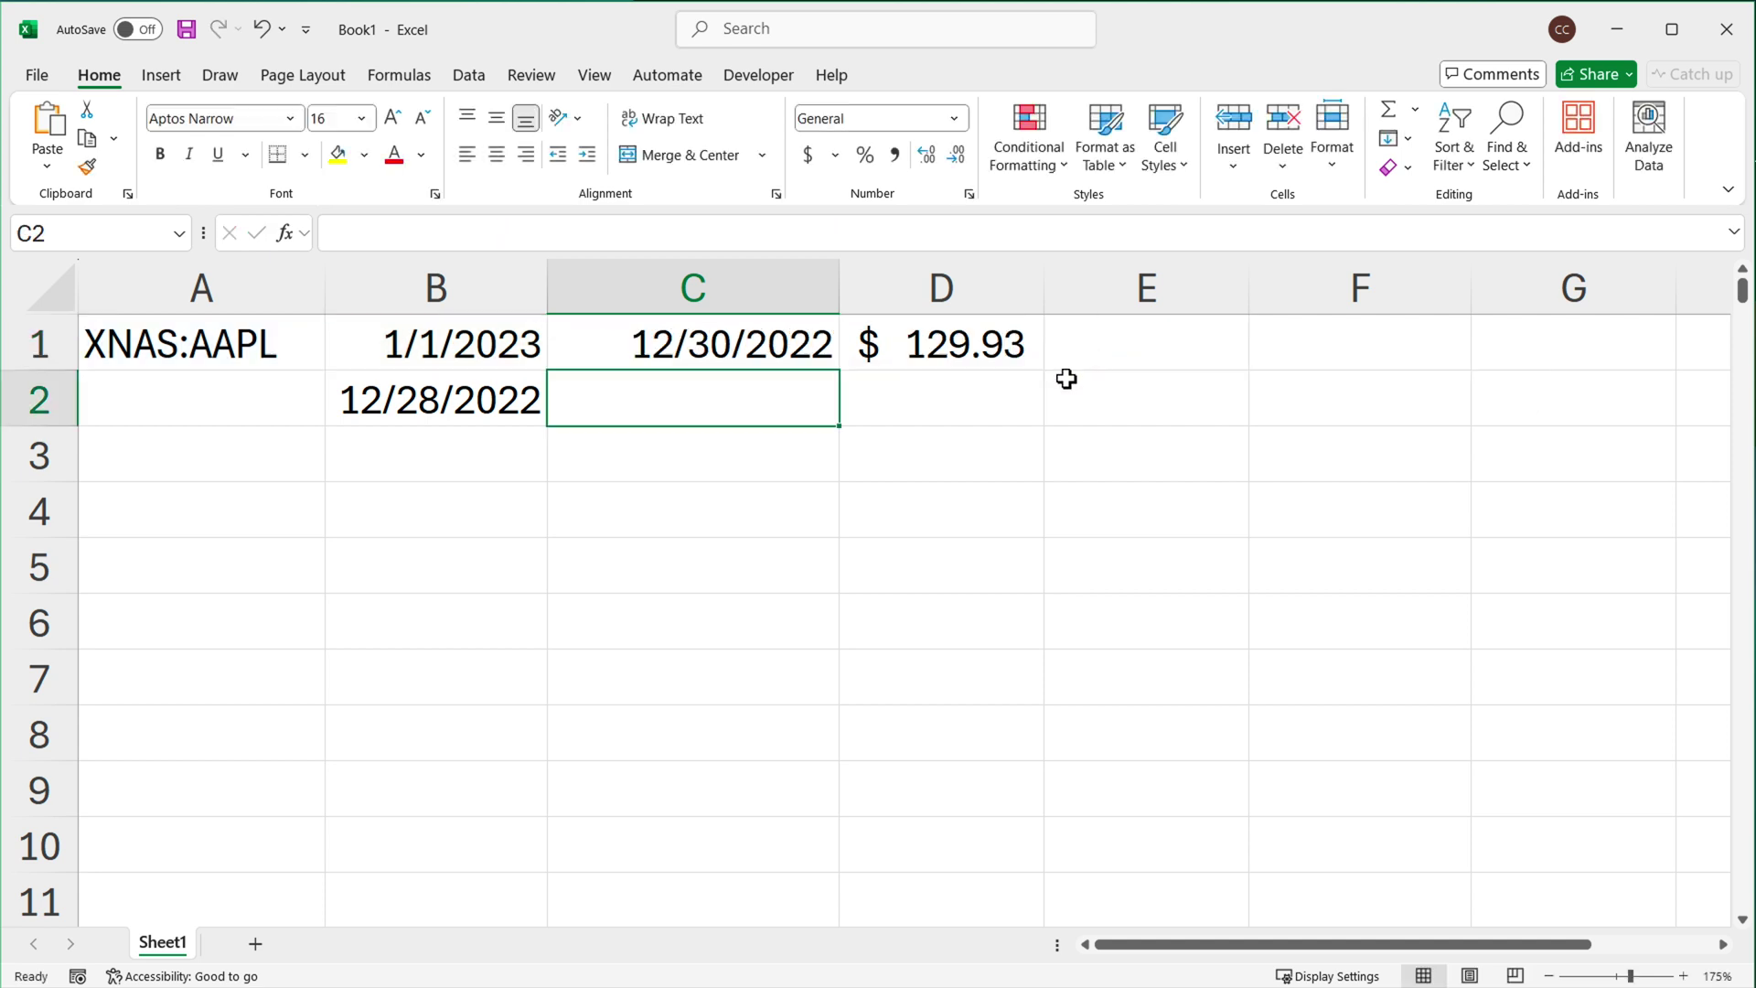
Clear the helper start date from B2 and review the formula in C1.
click(517, 405)
key(Delete)
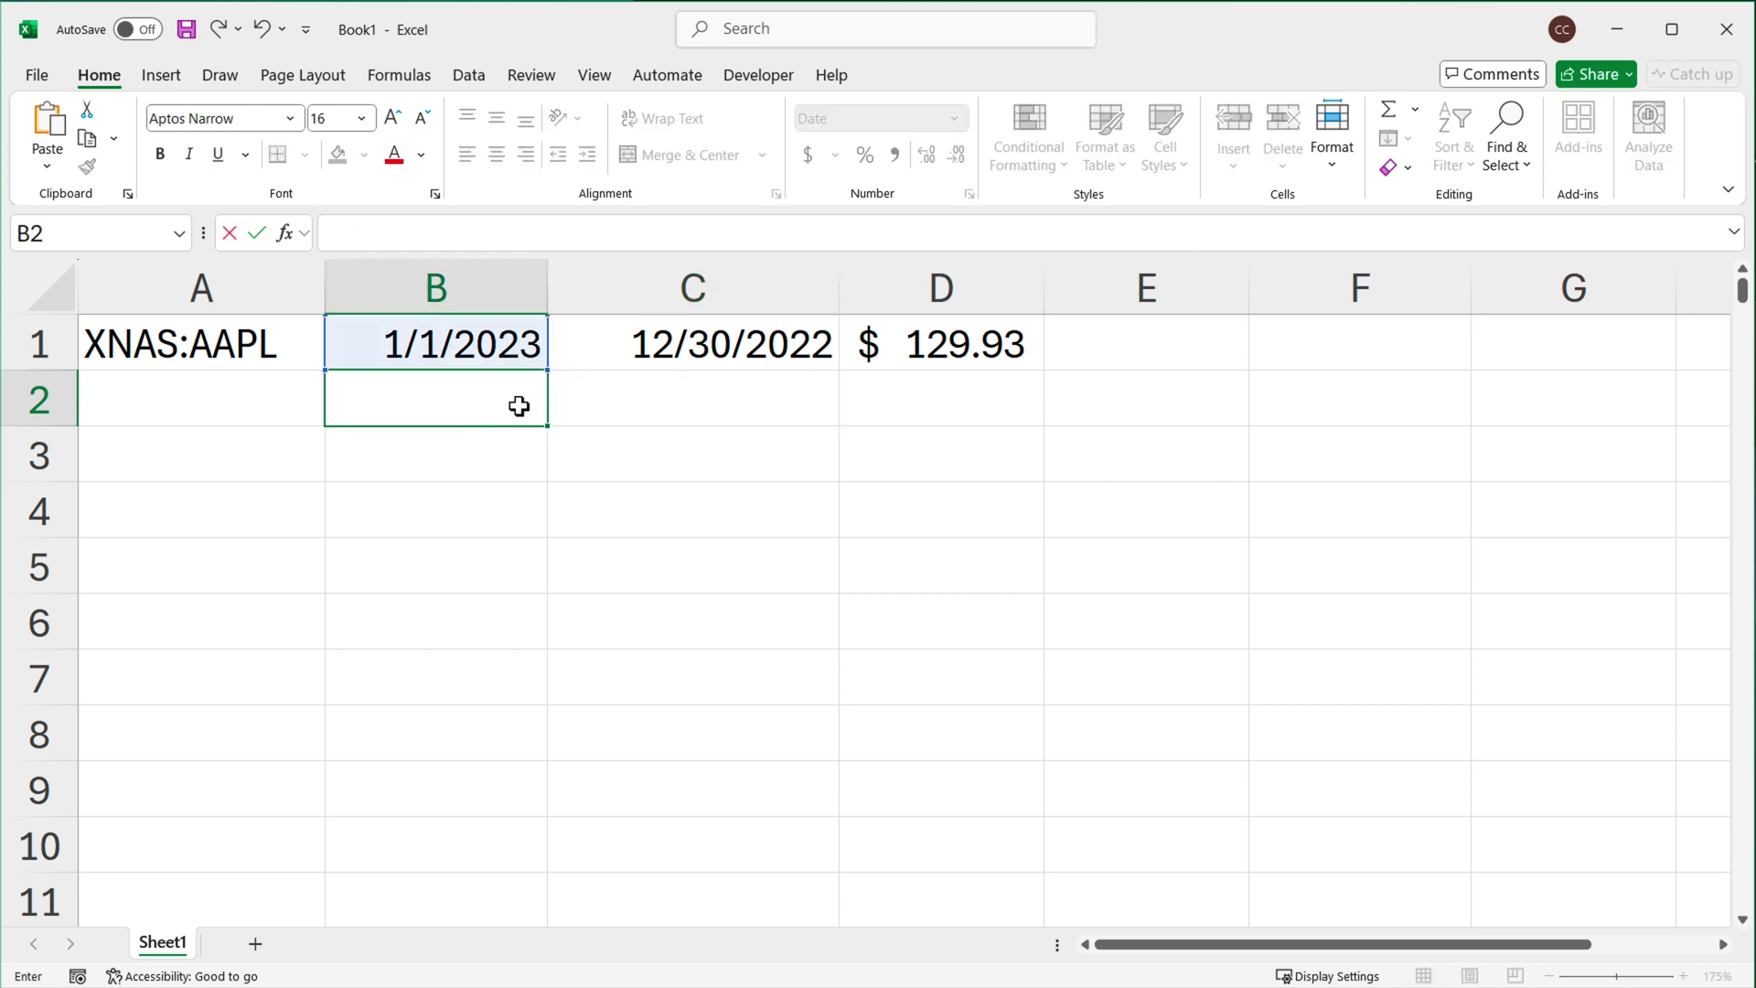
key(Return)
double_click(686, 352)
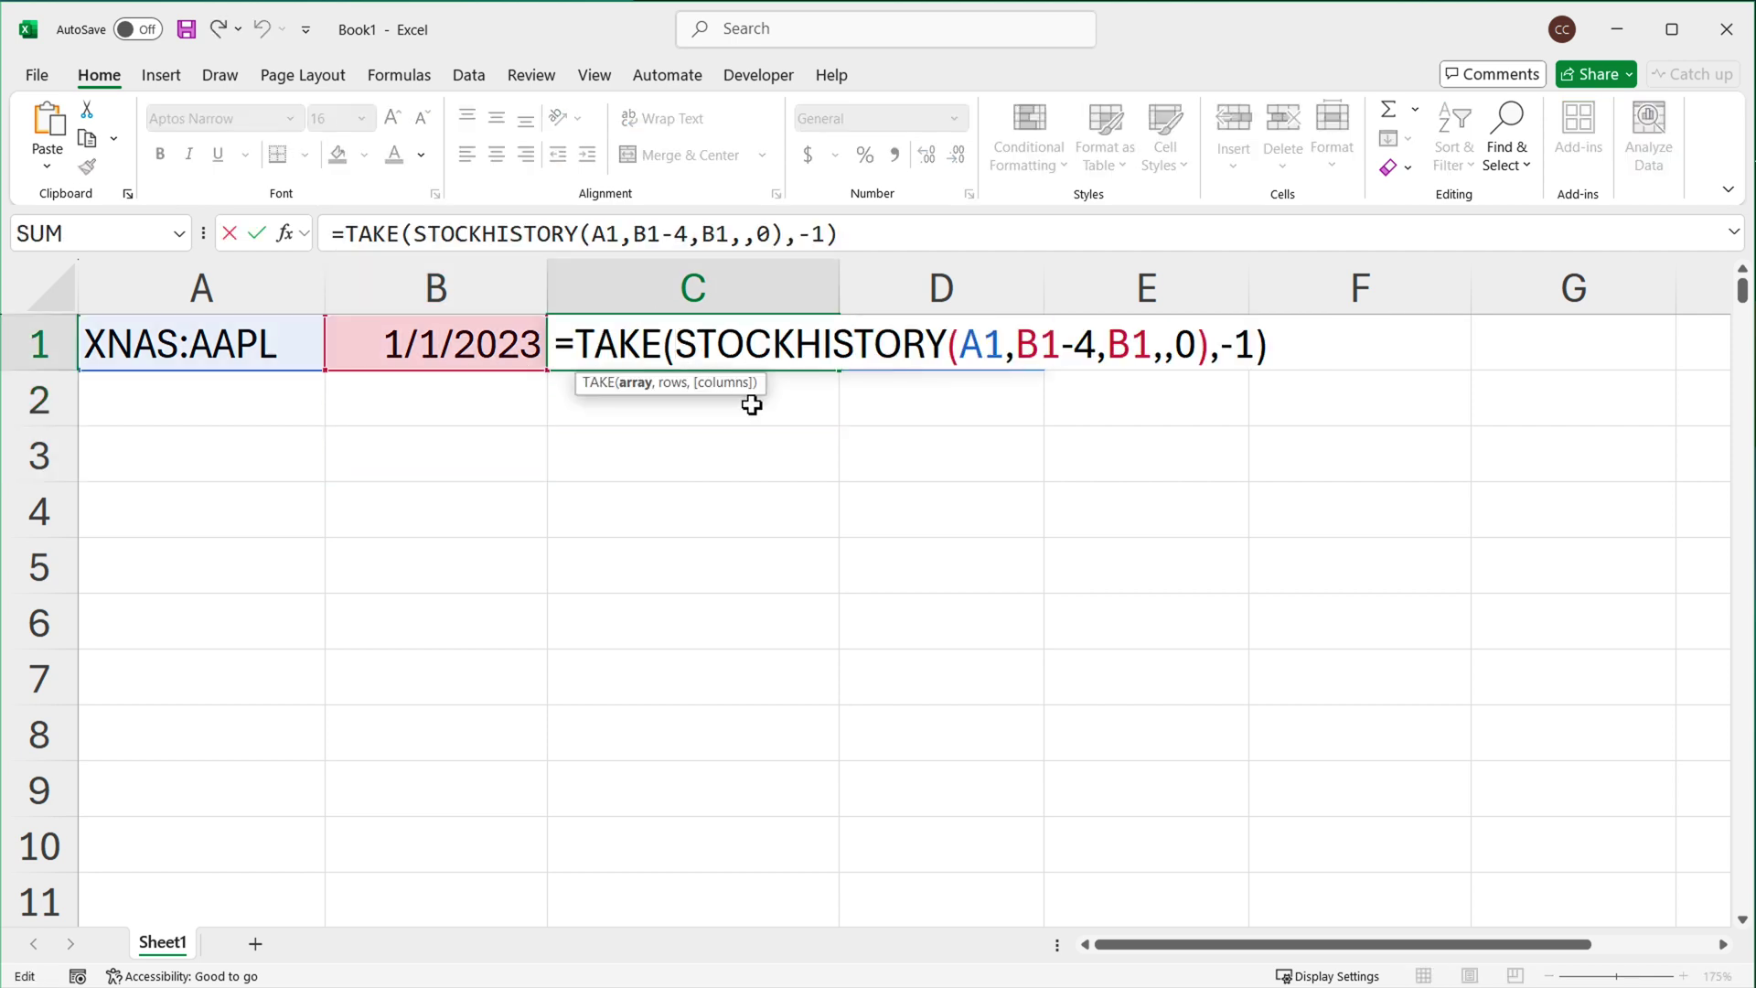
key(Return)
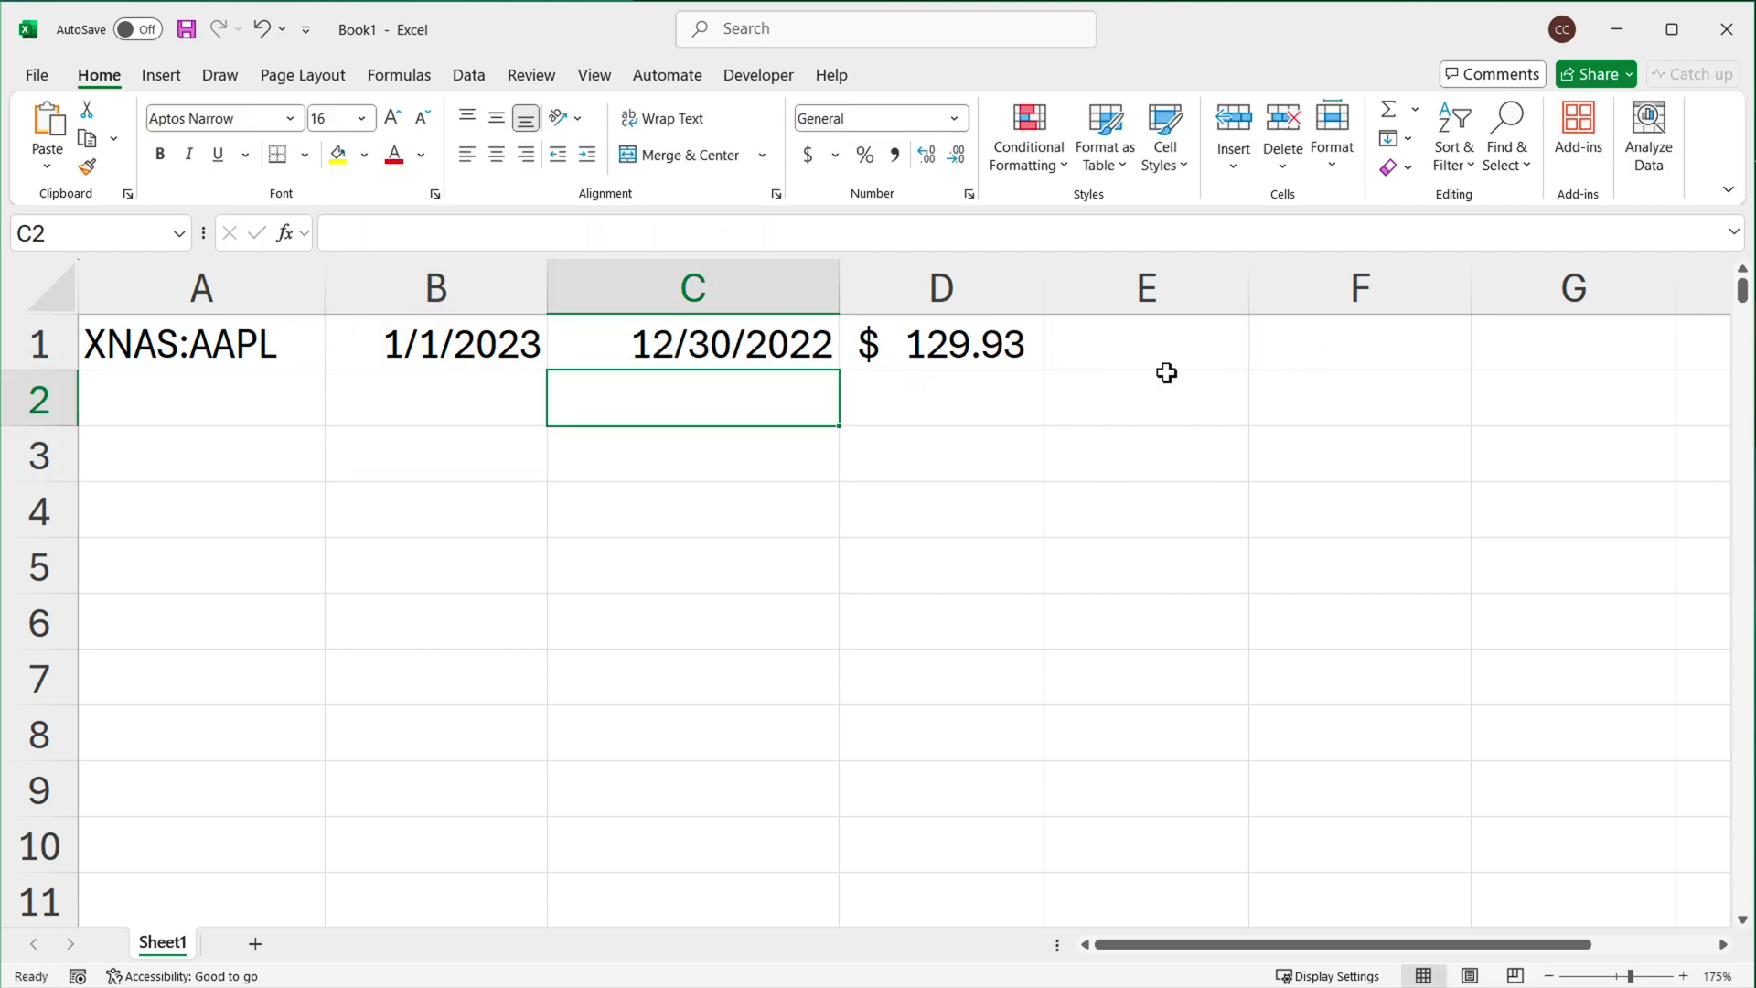
Add the Close property (1) after the headers argument in C1, making =TAKE(STOCKHISTORY(A1,B1-4,B1,,0,1),-1).
click(996, 350)
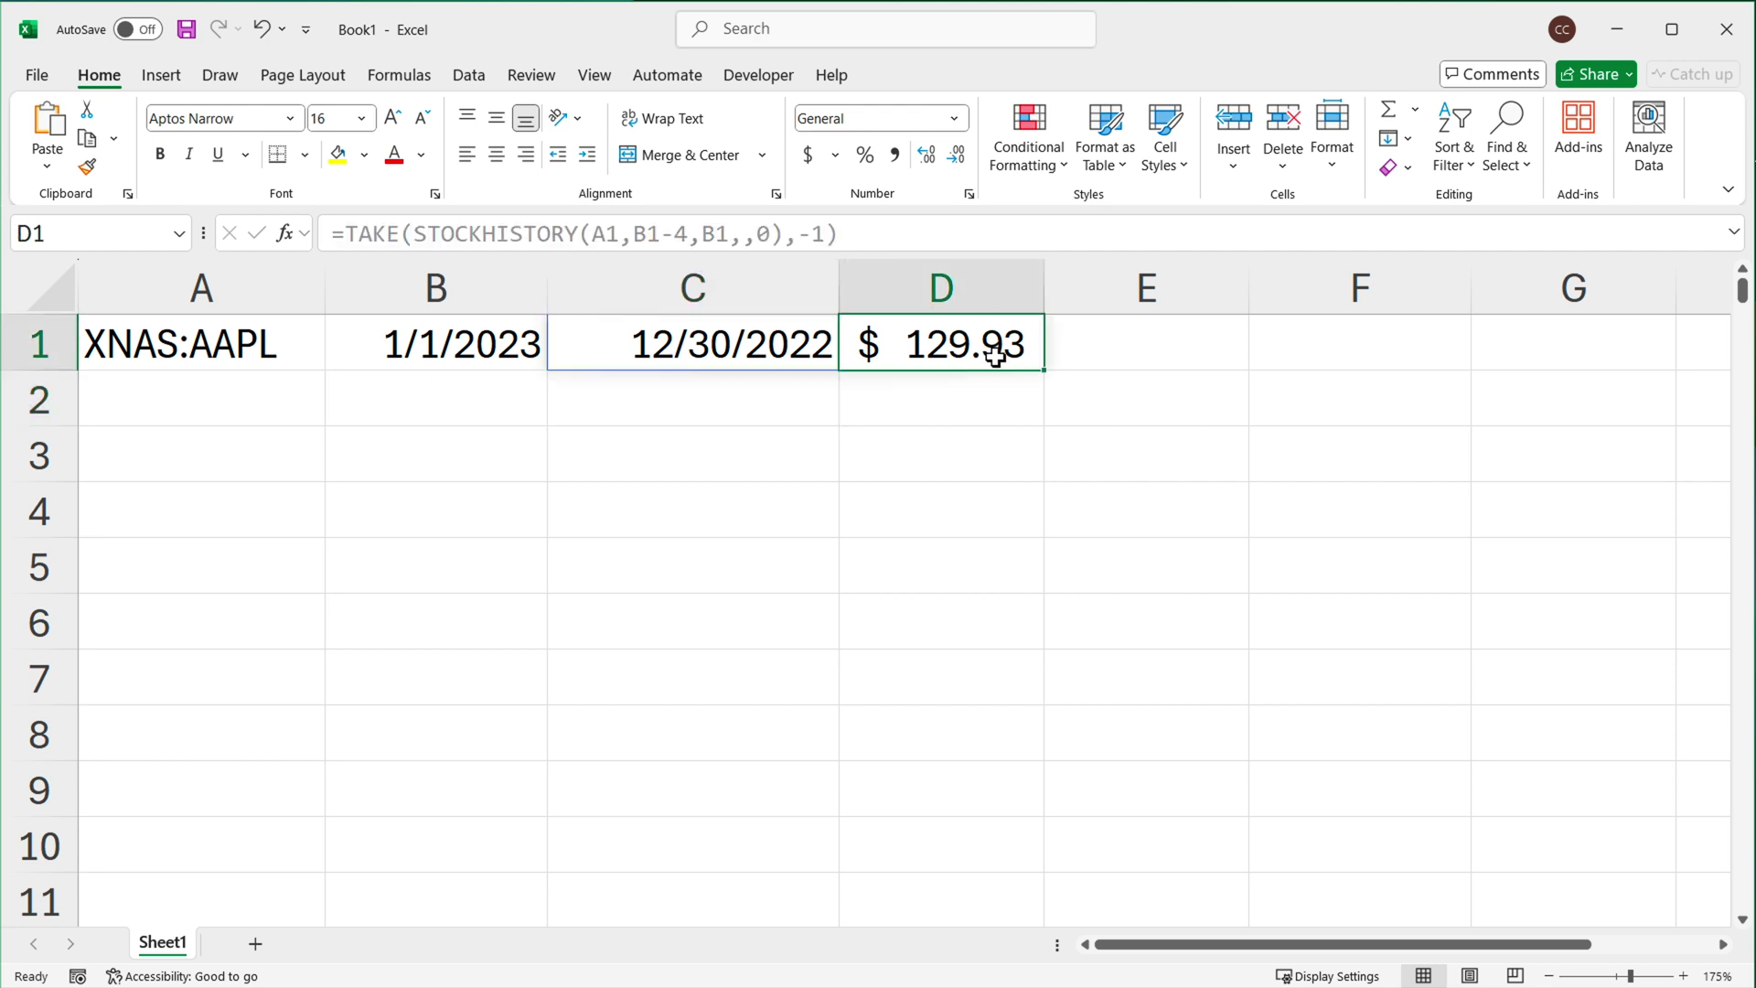
click(667, 345)
double_click(713, 346)
click(1256, 348)
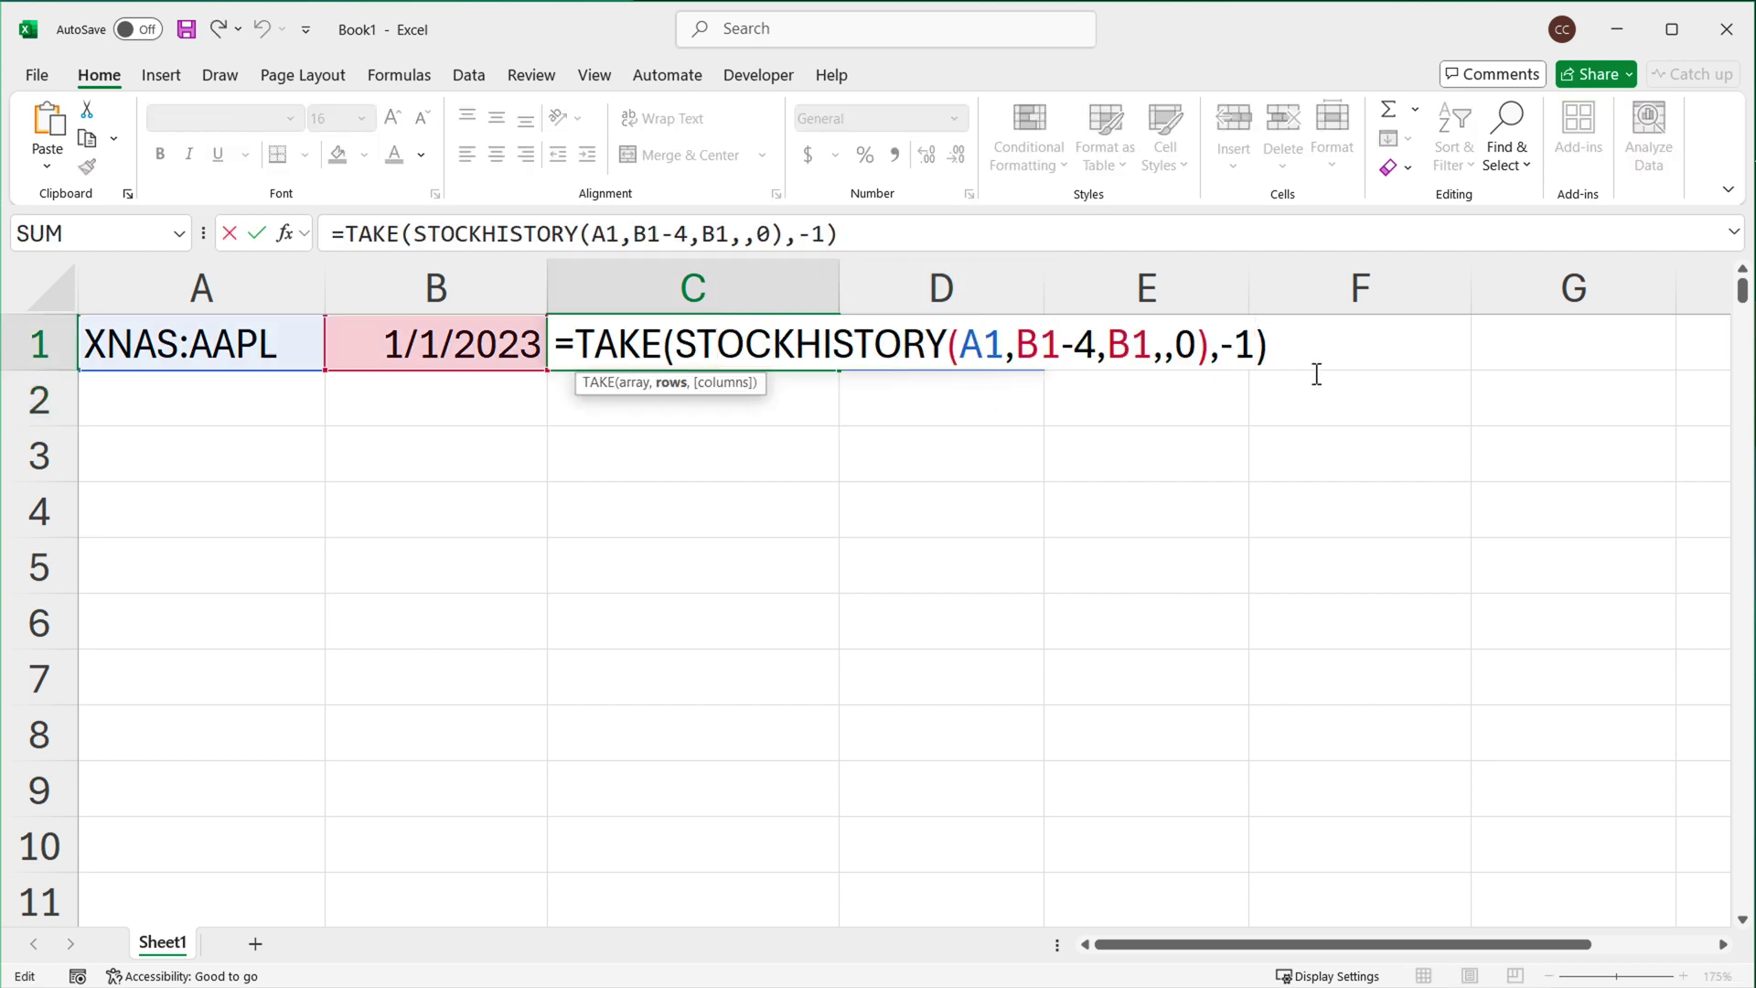
key(Left)
key(Left)
key(Left)
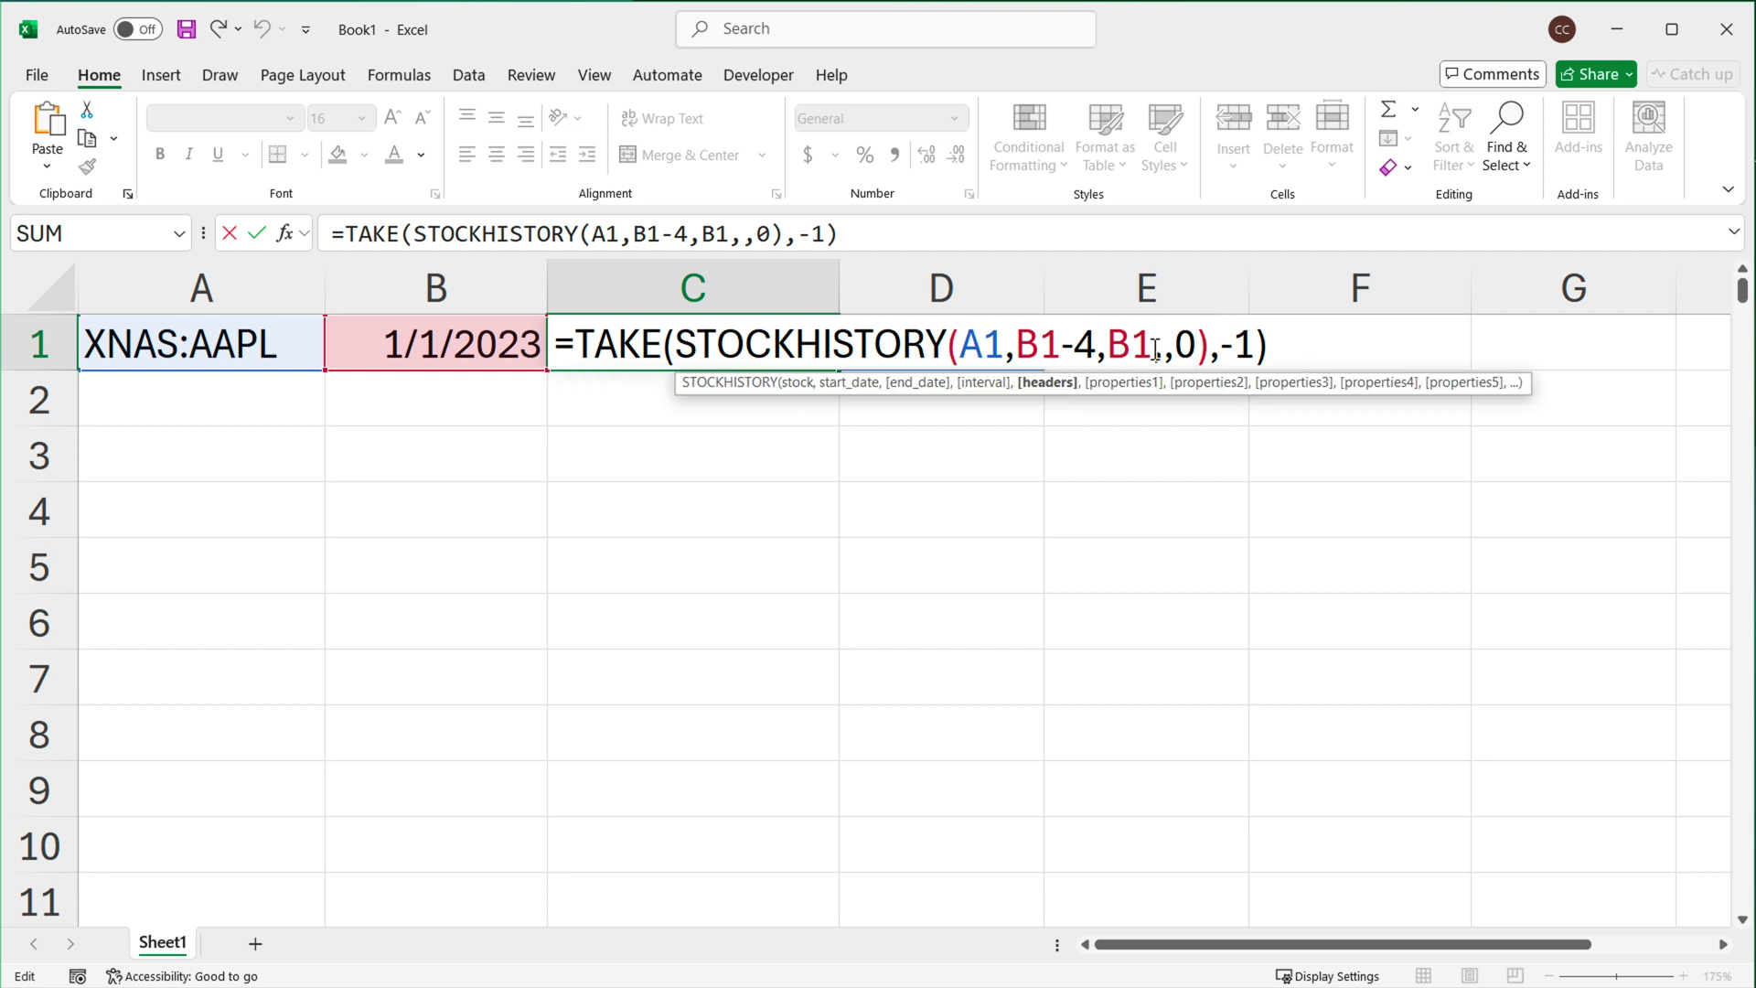
text(,)
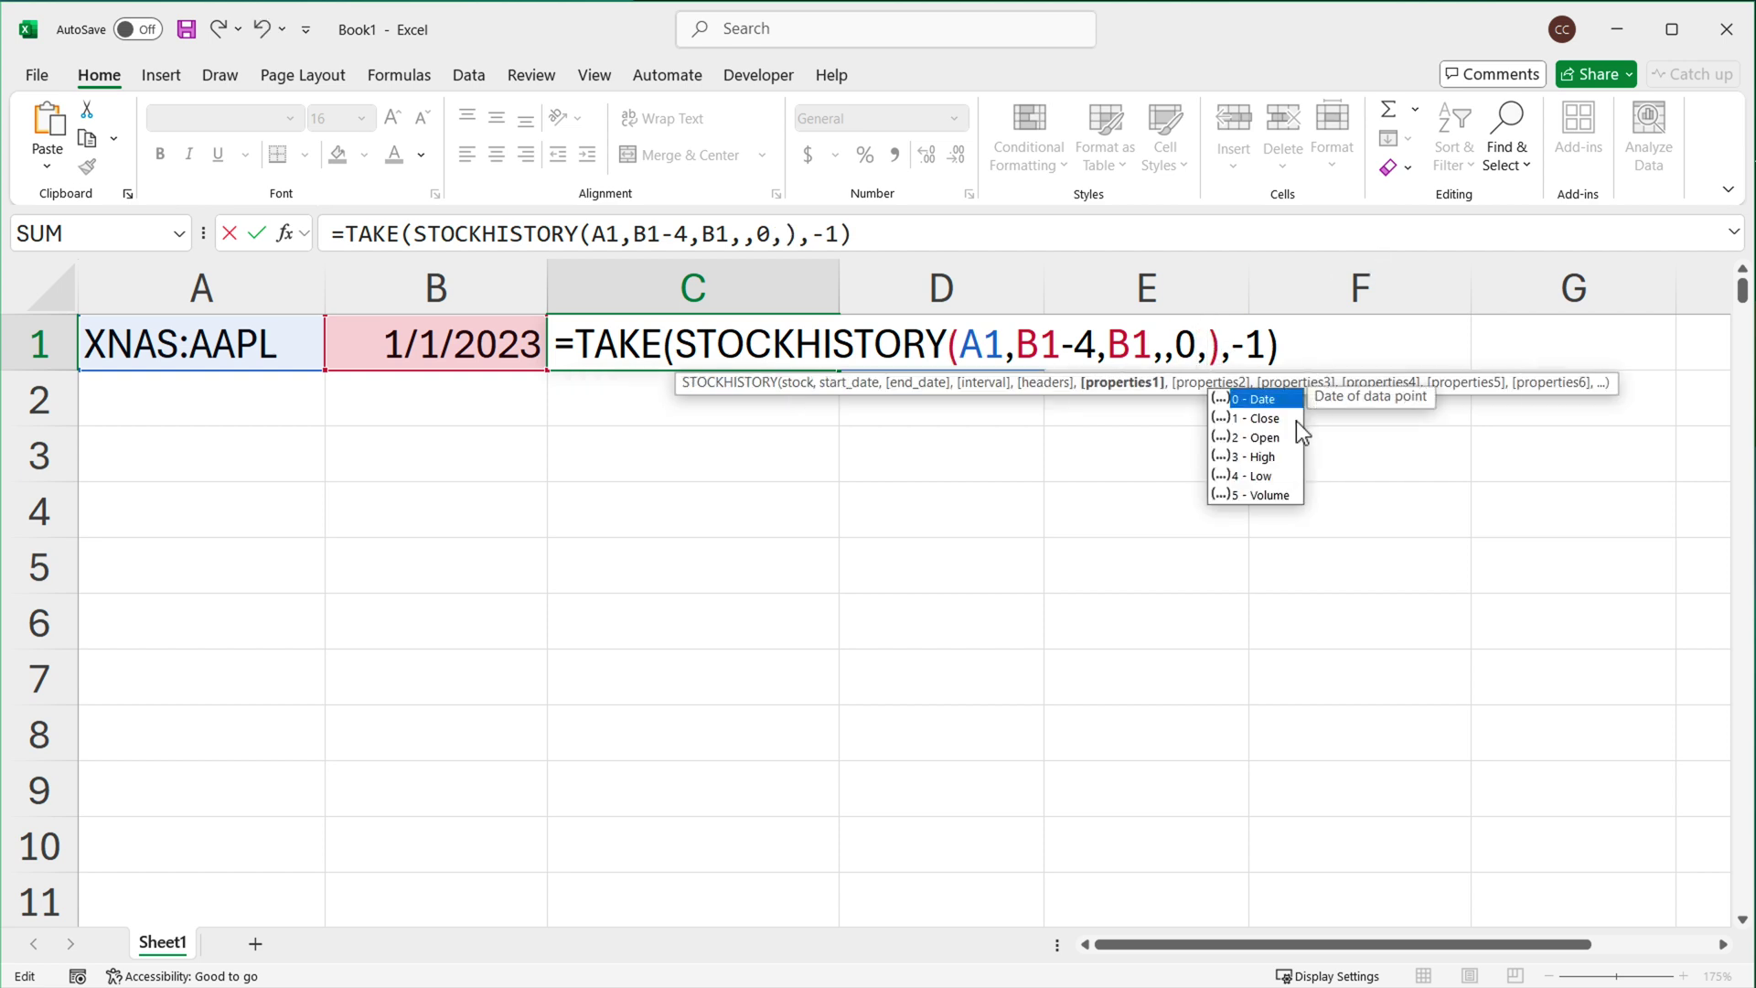
double_click(1267, 419)
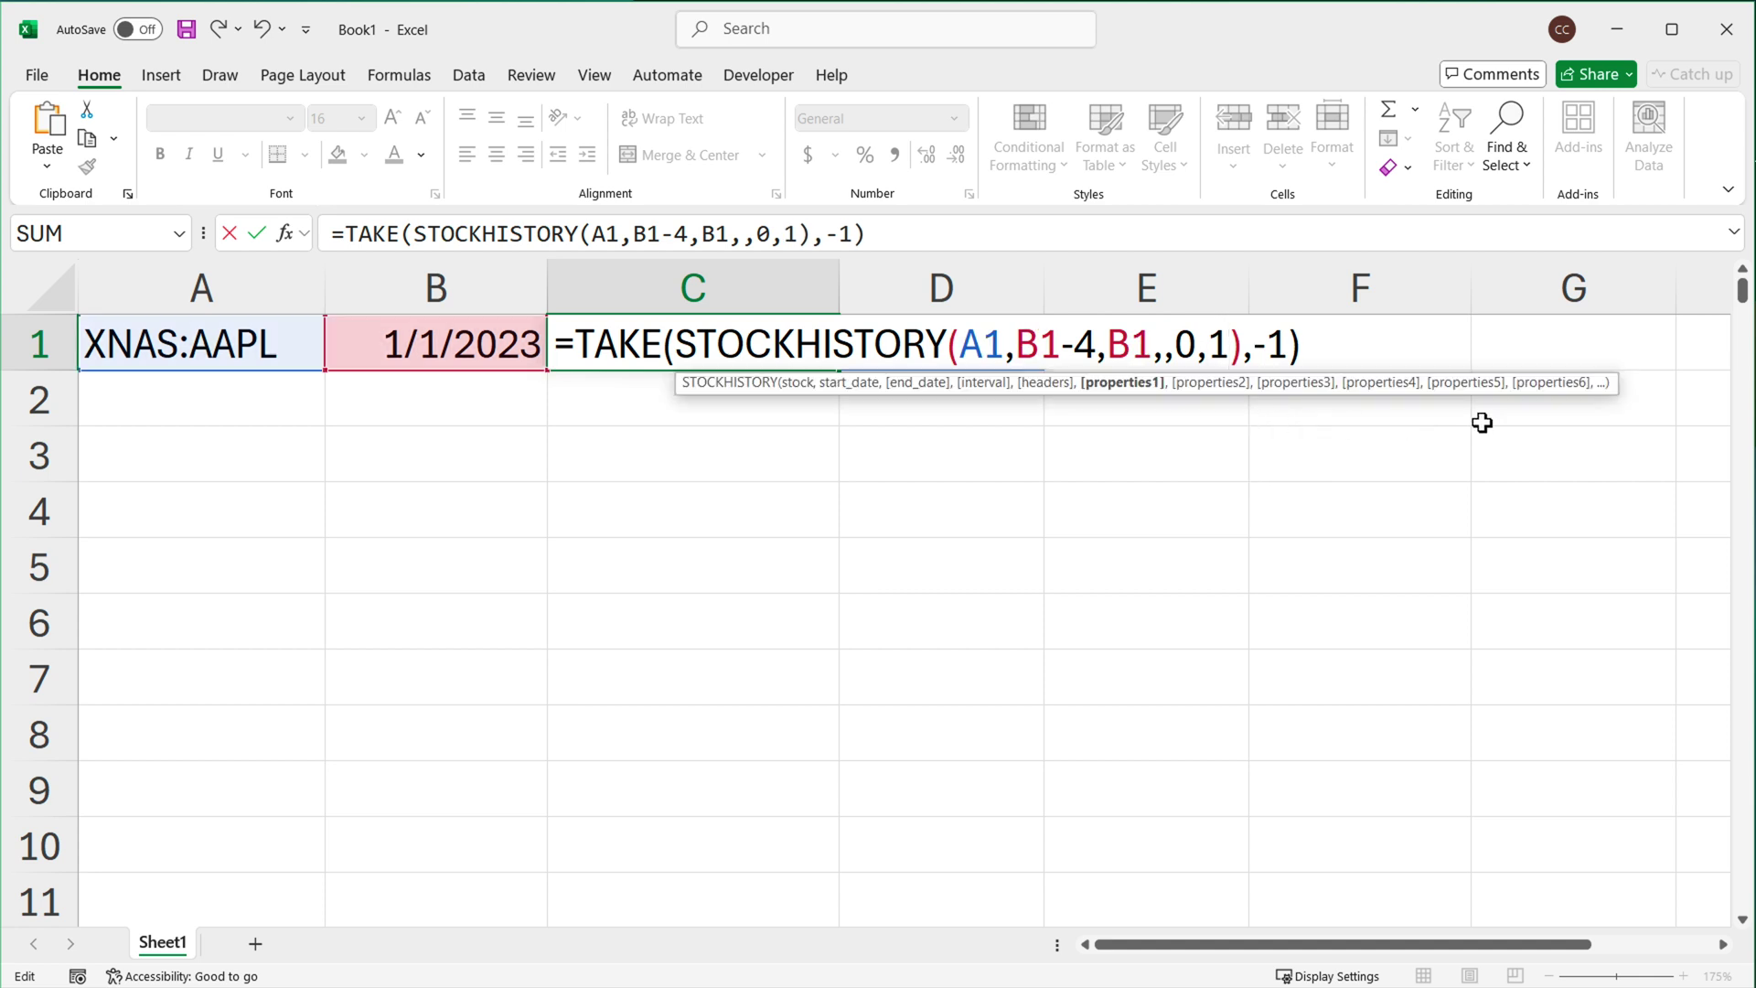
key(Return)
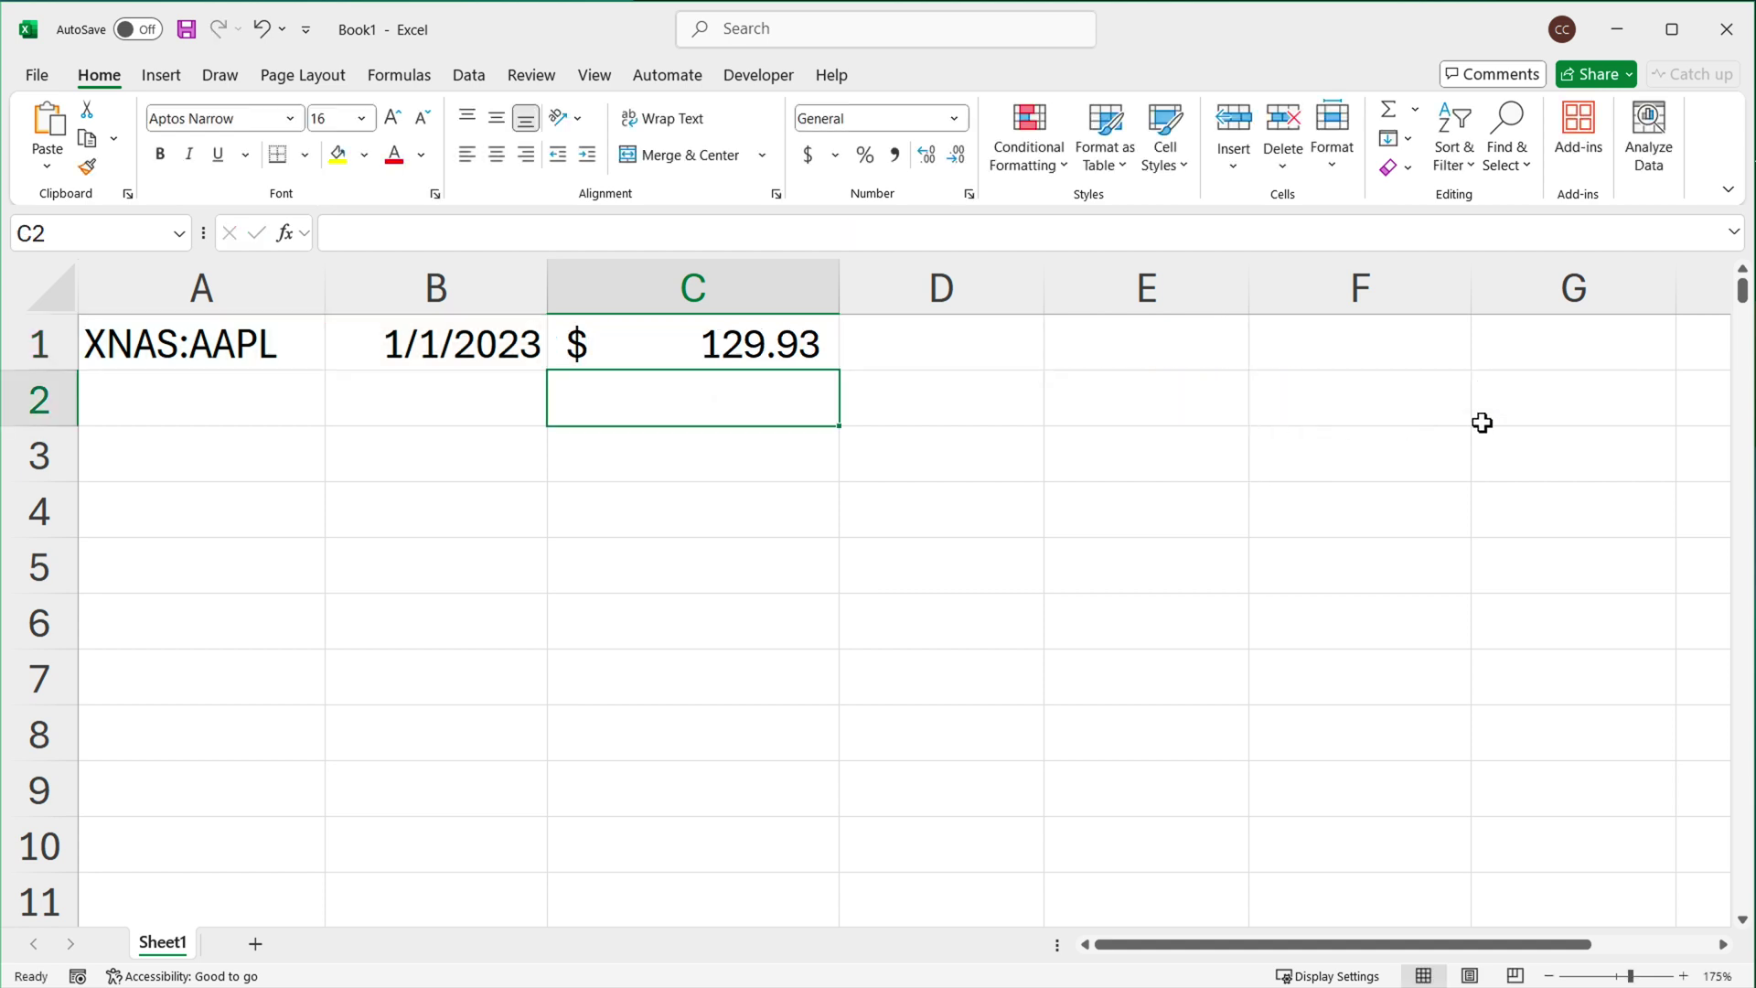
key(Up)
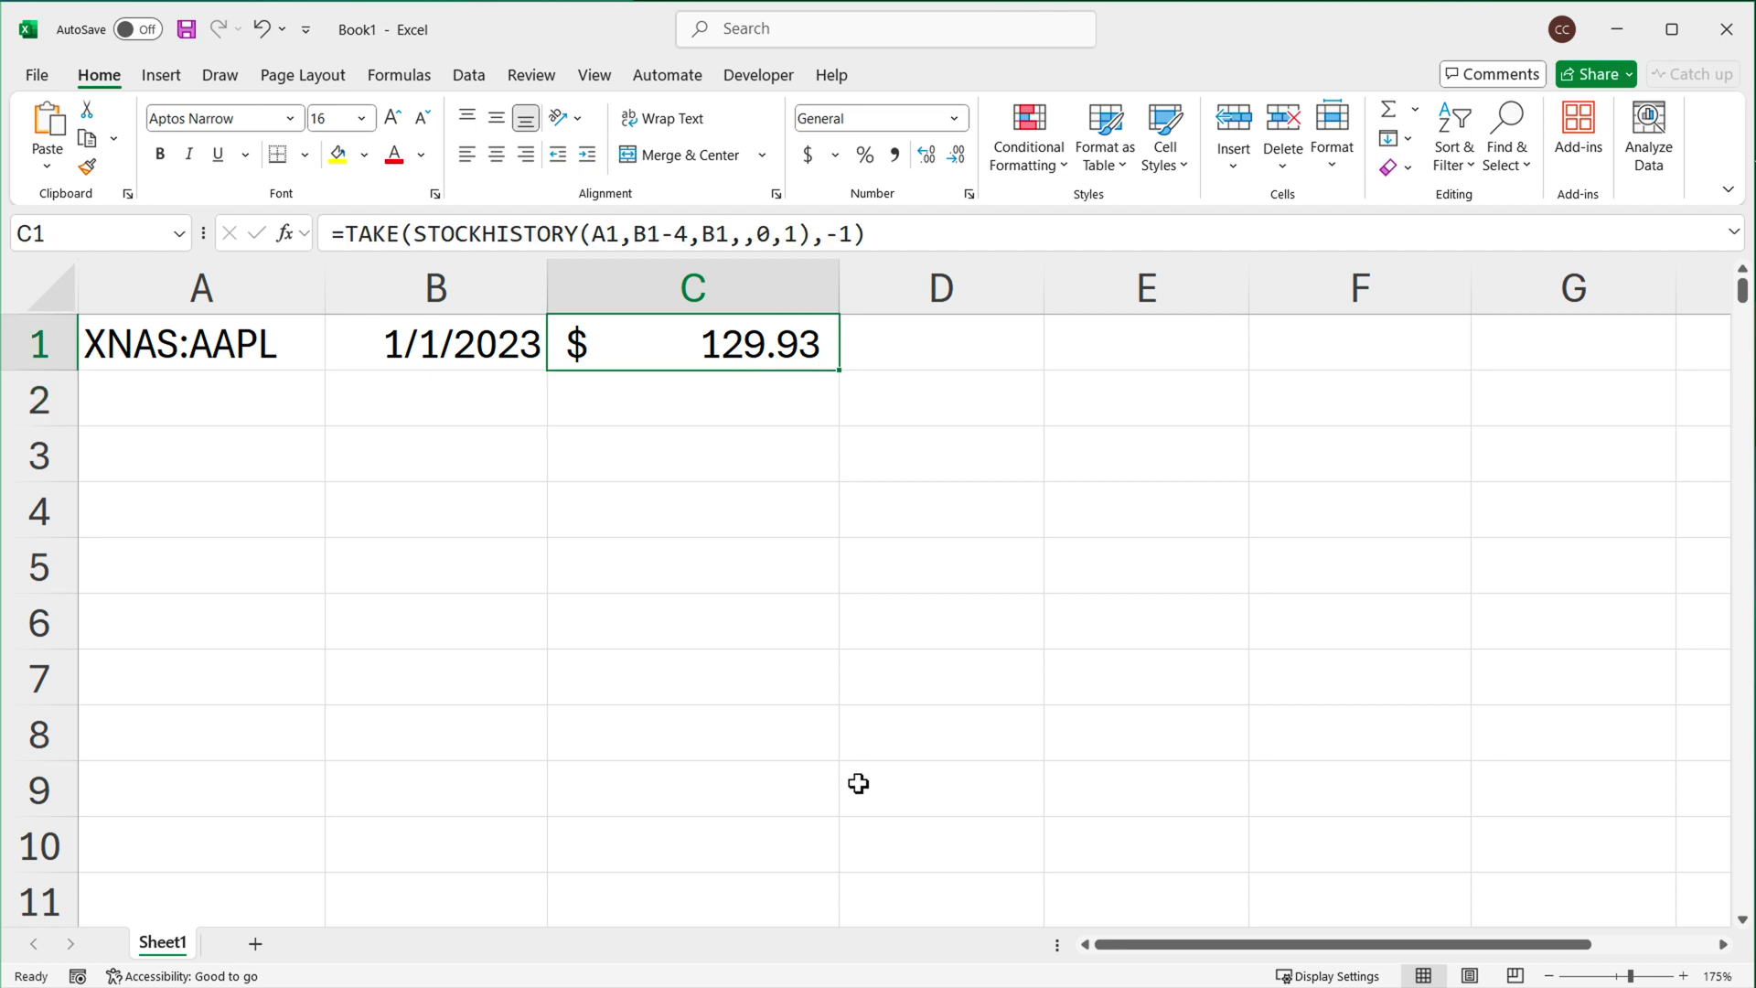
click(448, 352)
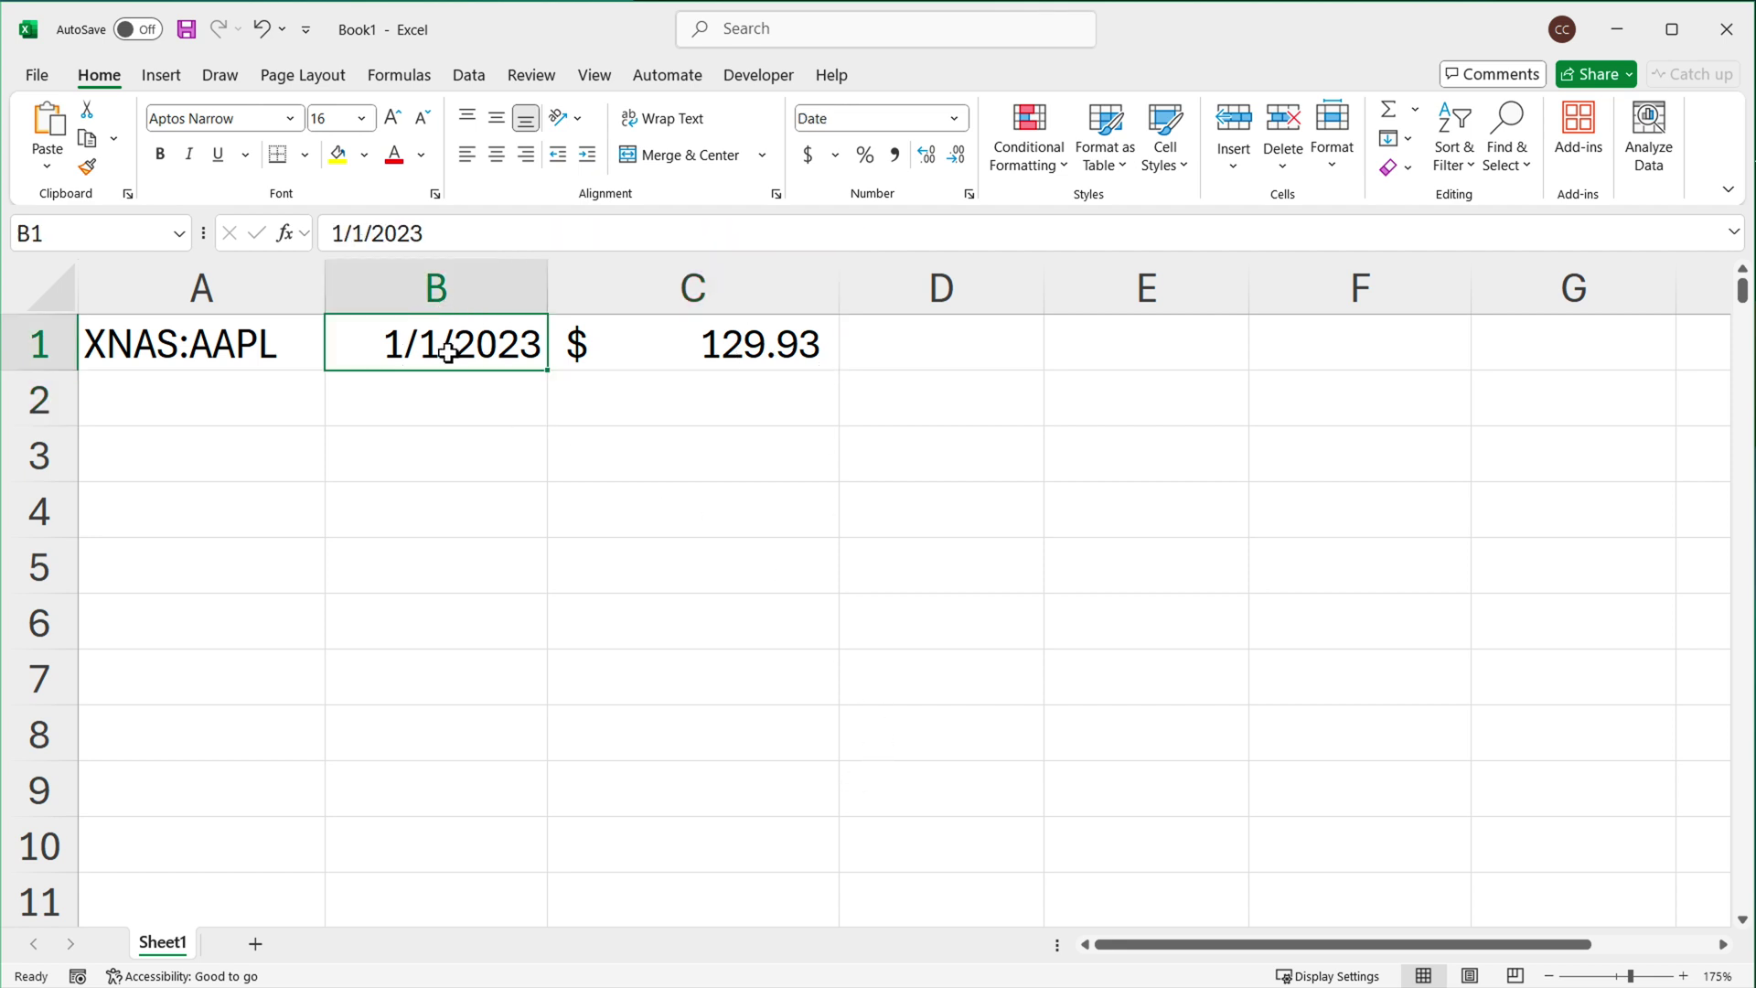
click(243, 343)
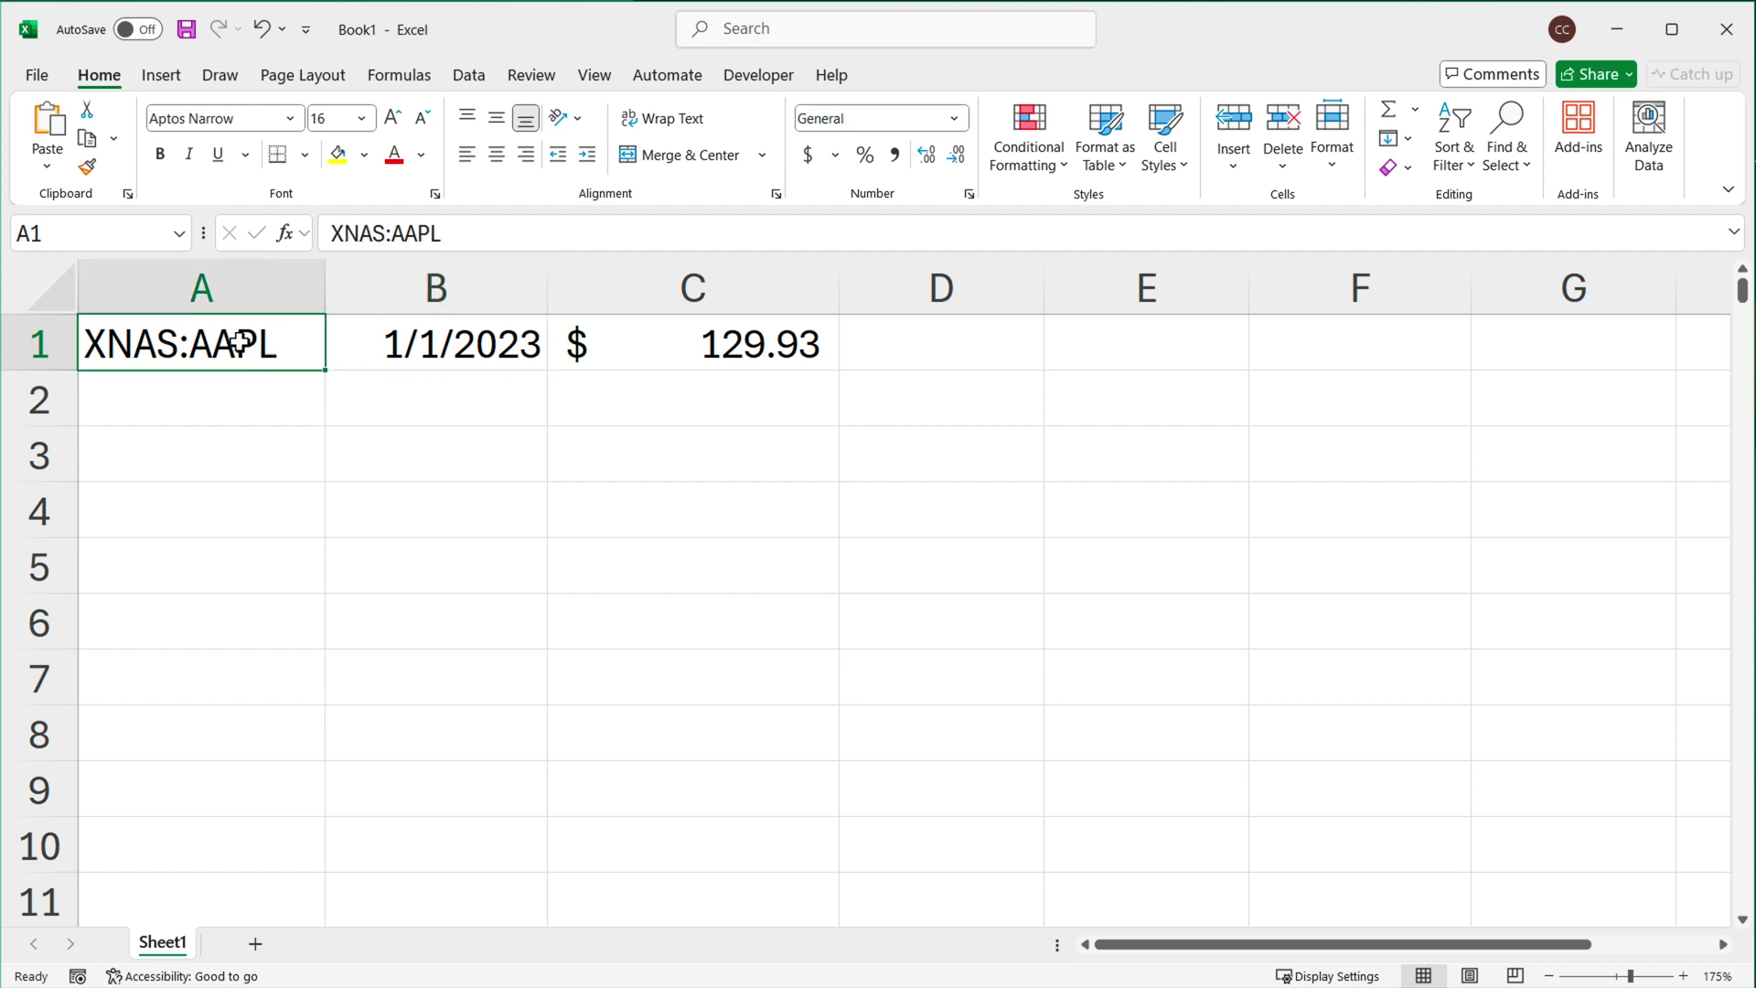
click(681, 361)
drag(204, 345, 341, 470)
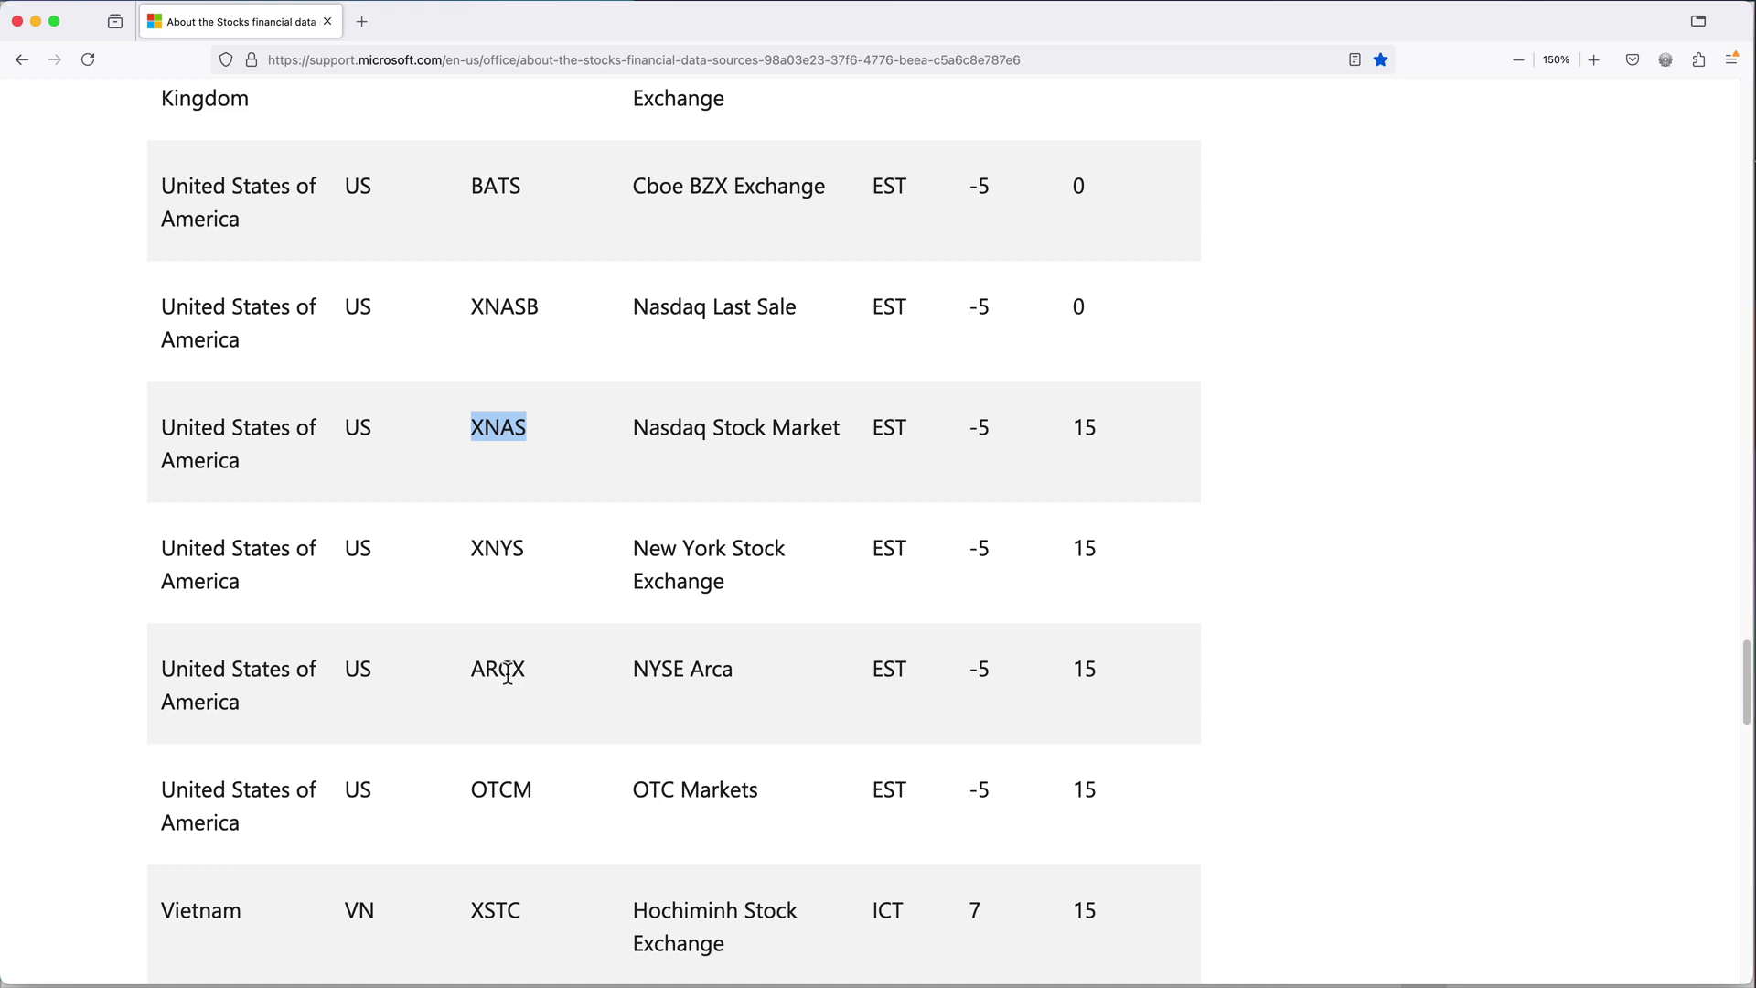
Switch to the browser's Microsoft support page on stock data sources and copy the NYSE Arca exchange code ARCX.
double_click(504, 672)
right_click(505, 672)
key(Down)
key(Return)
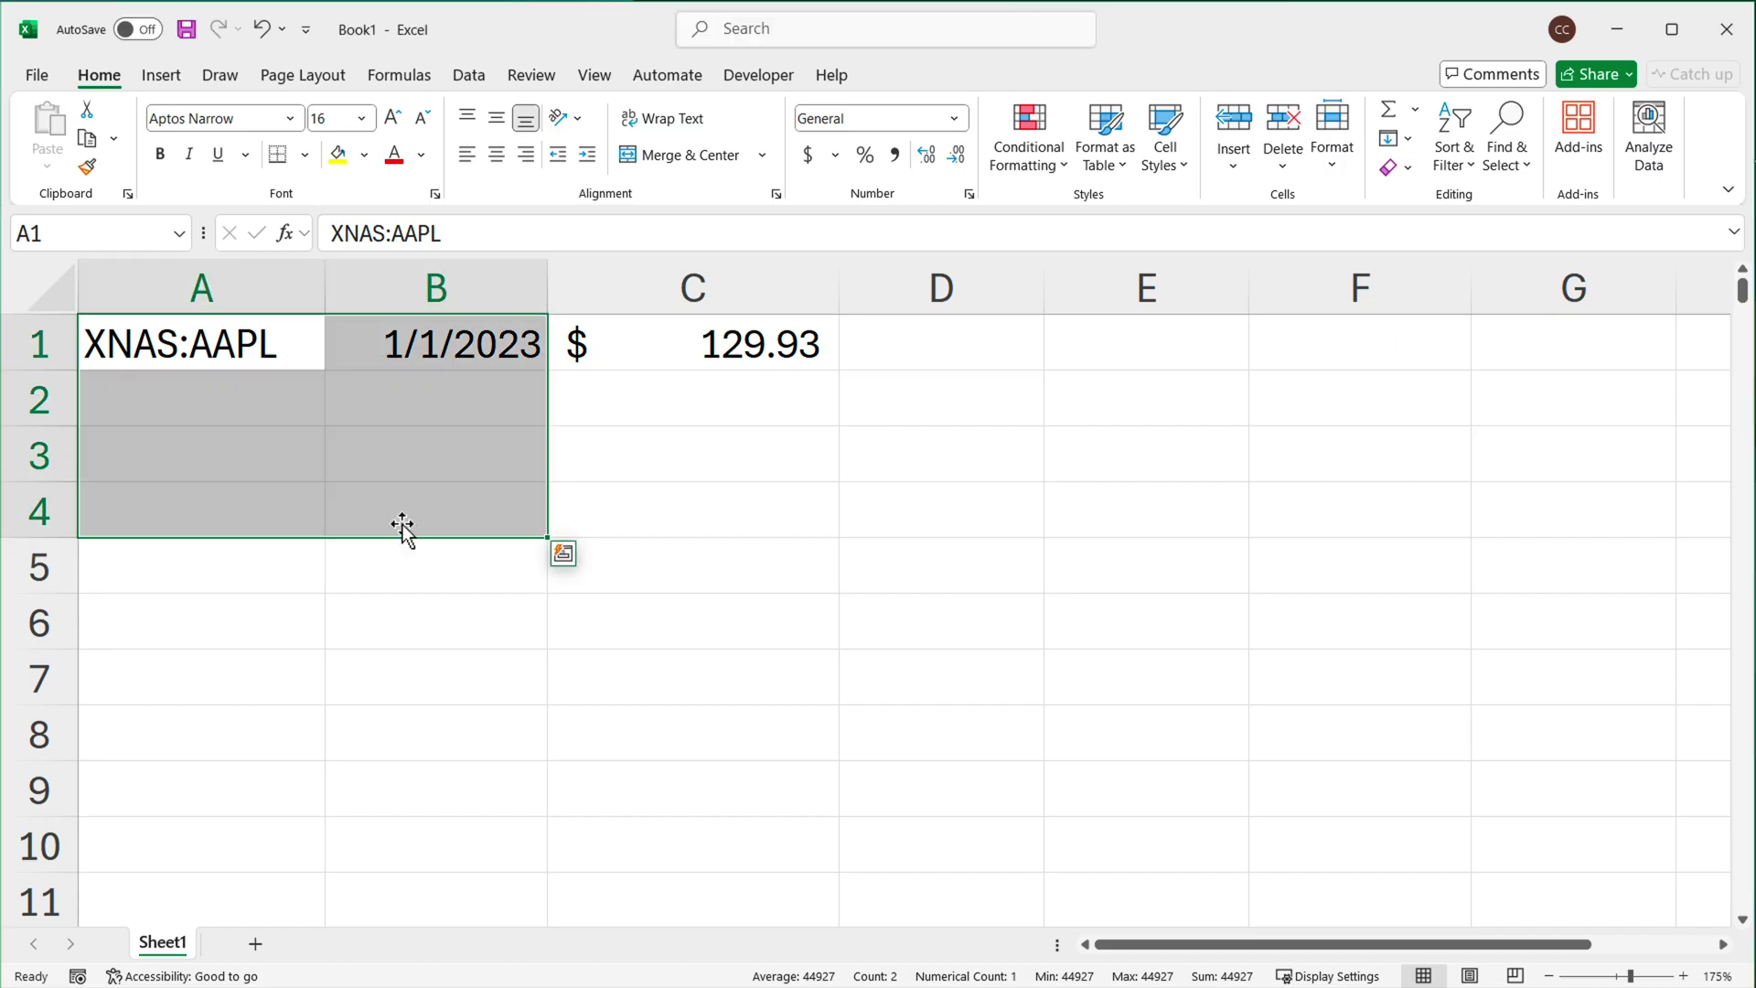
Return to Excel and enter ARCX:SPY in A2 using the copied exchange code.
double_click(184, 399)
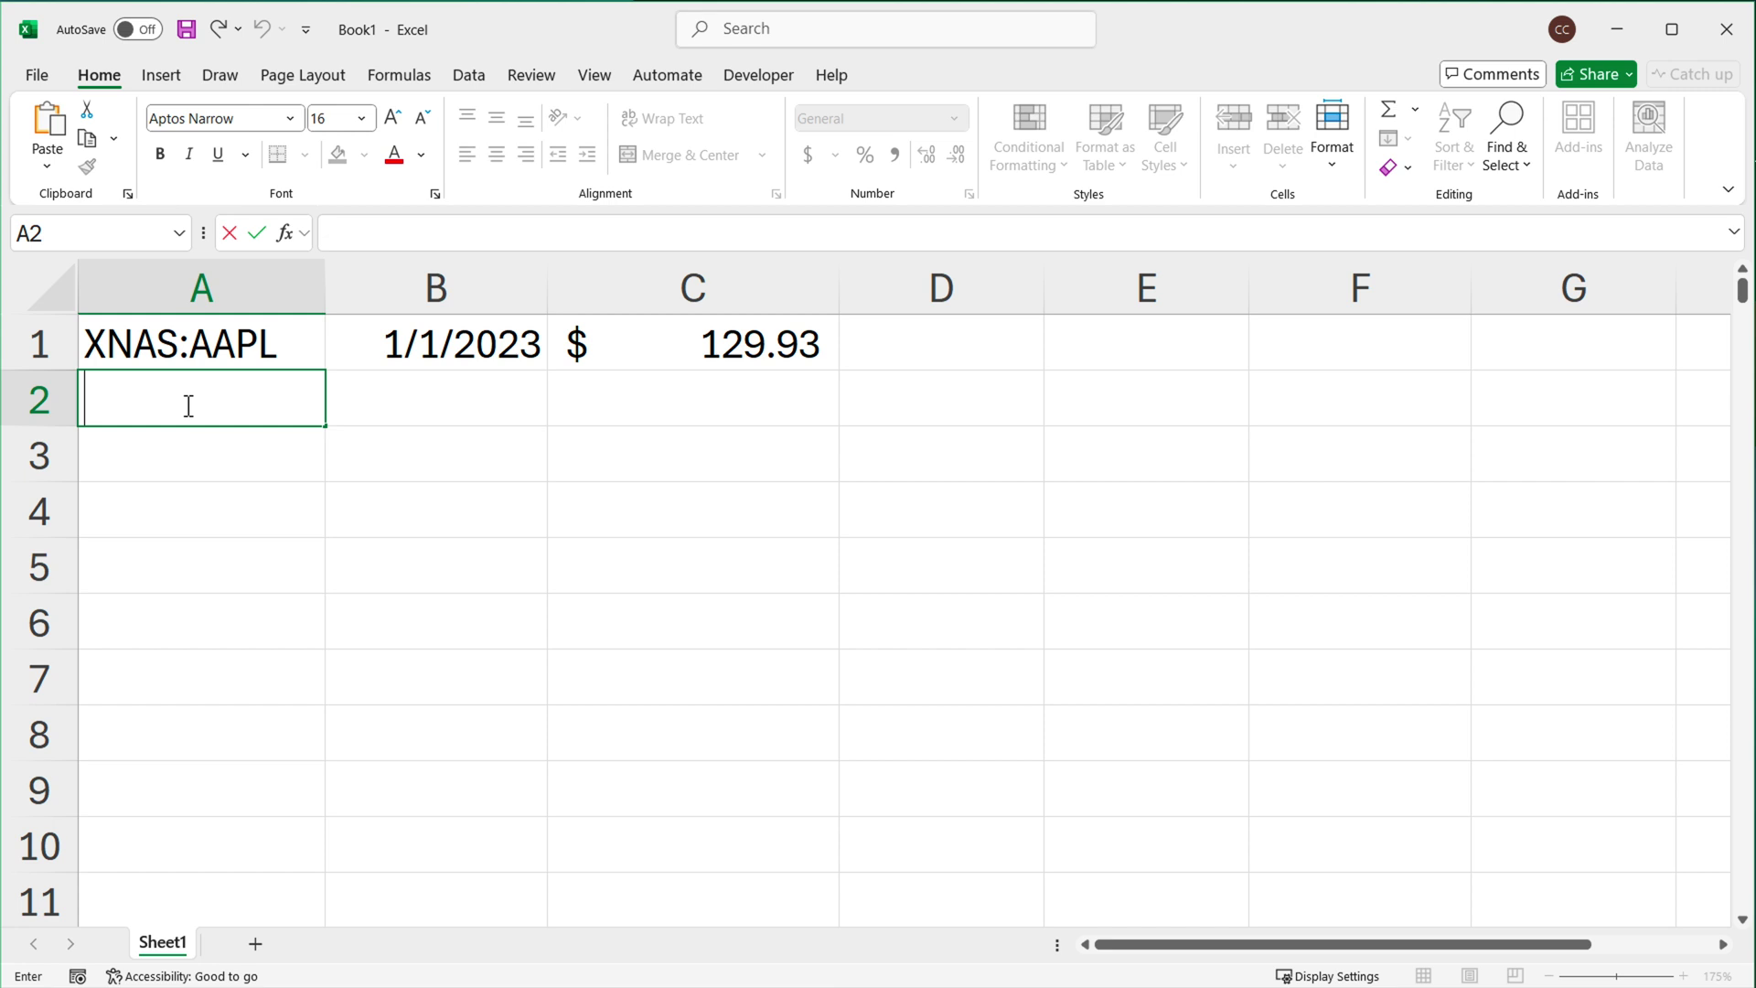
key(ctrl+v)
text(:SPY)
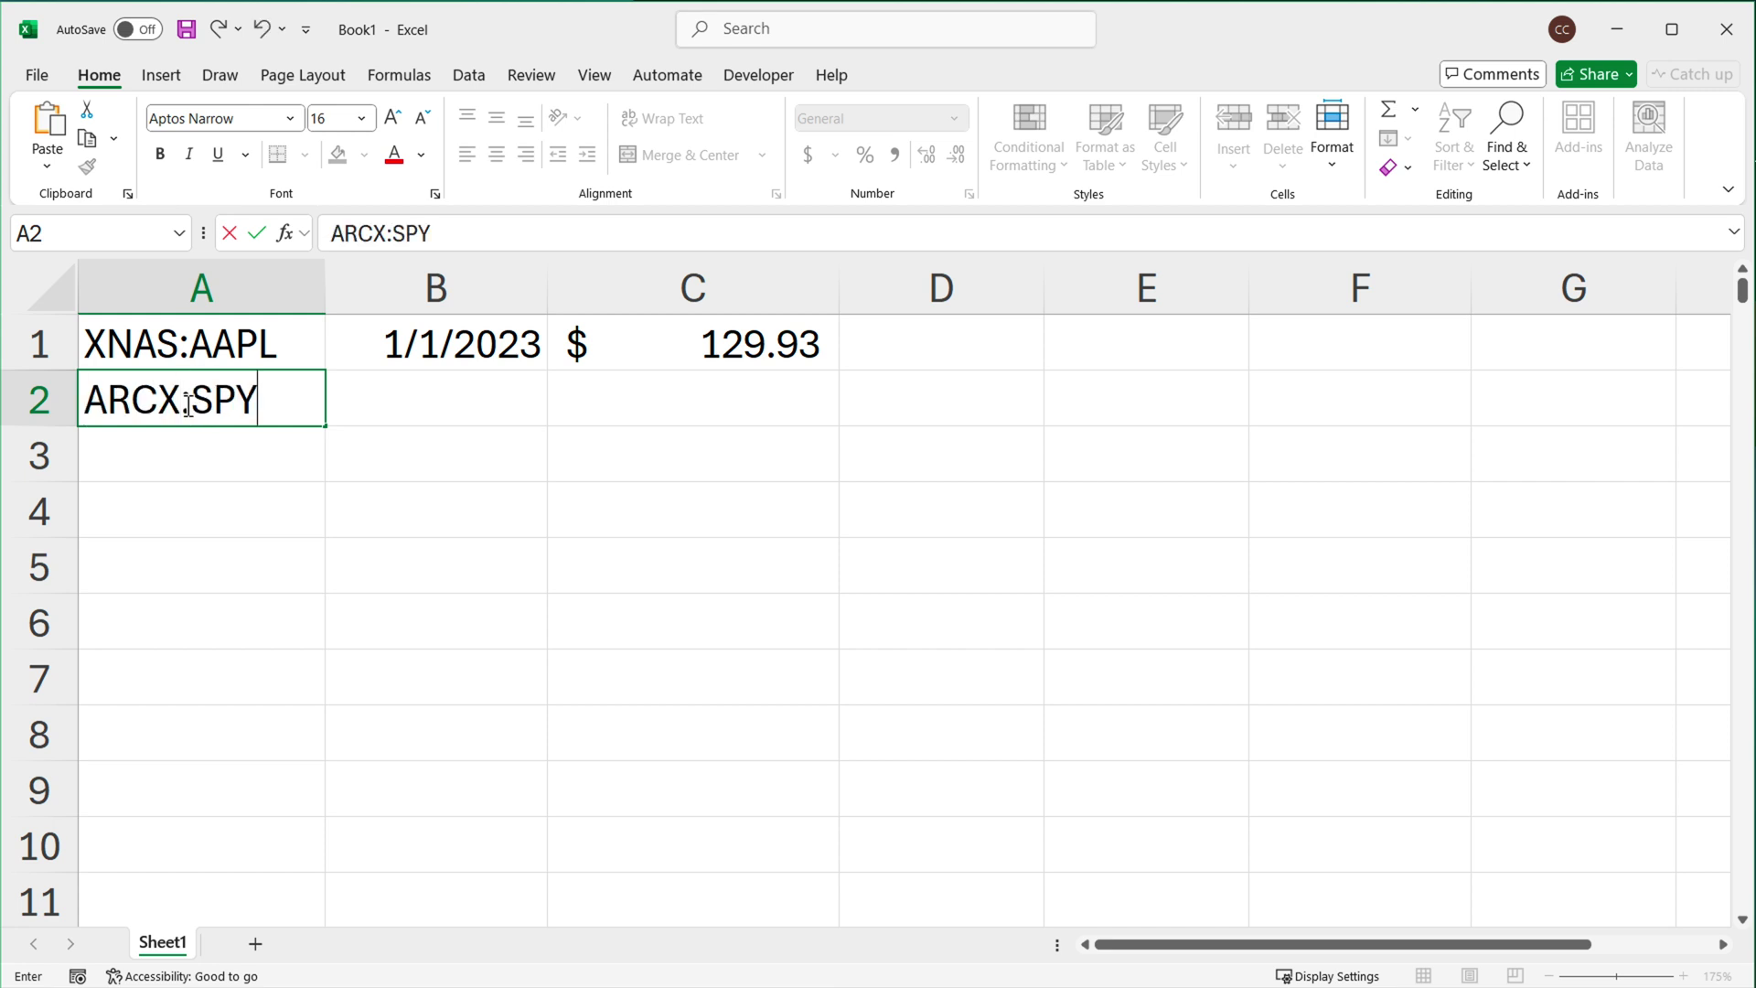
key(Return)
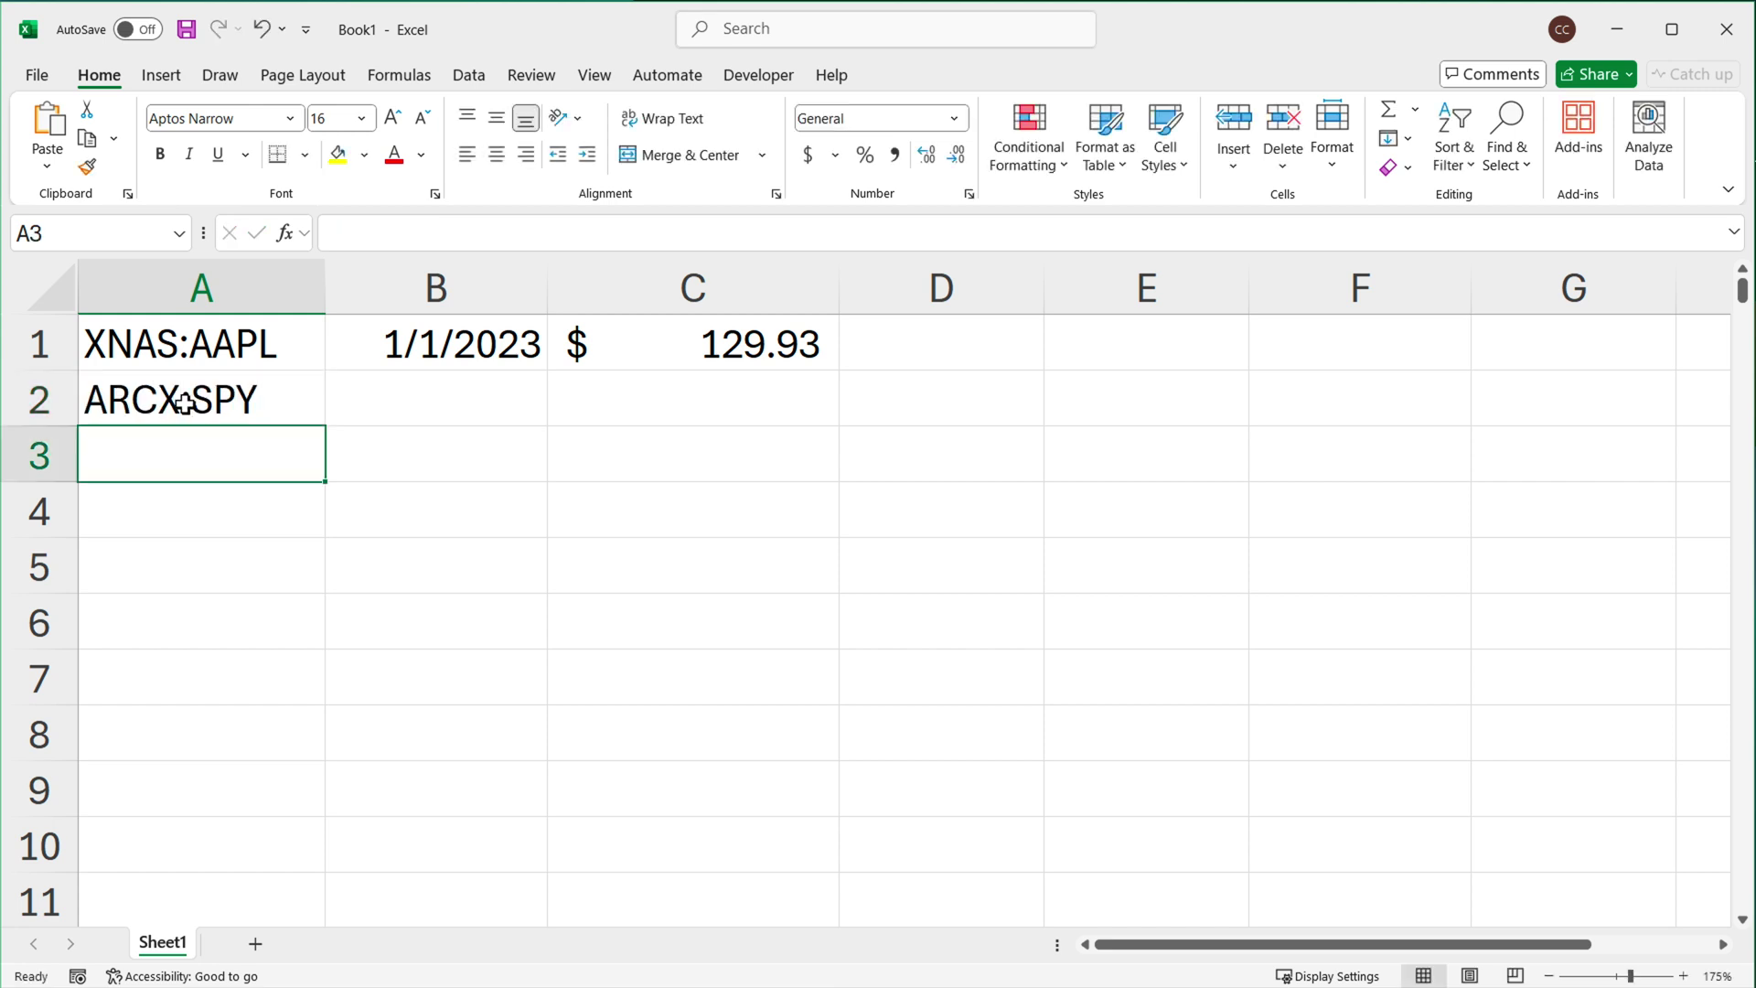
Enter the date 1/1/2023 in B2 for the SPY row.
click(491, 364)
click(464, 388)
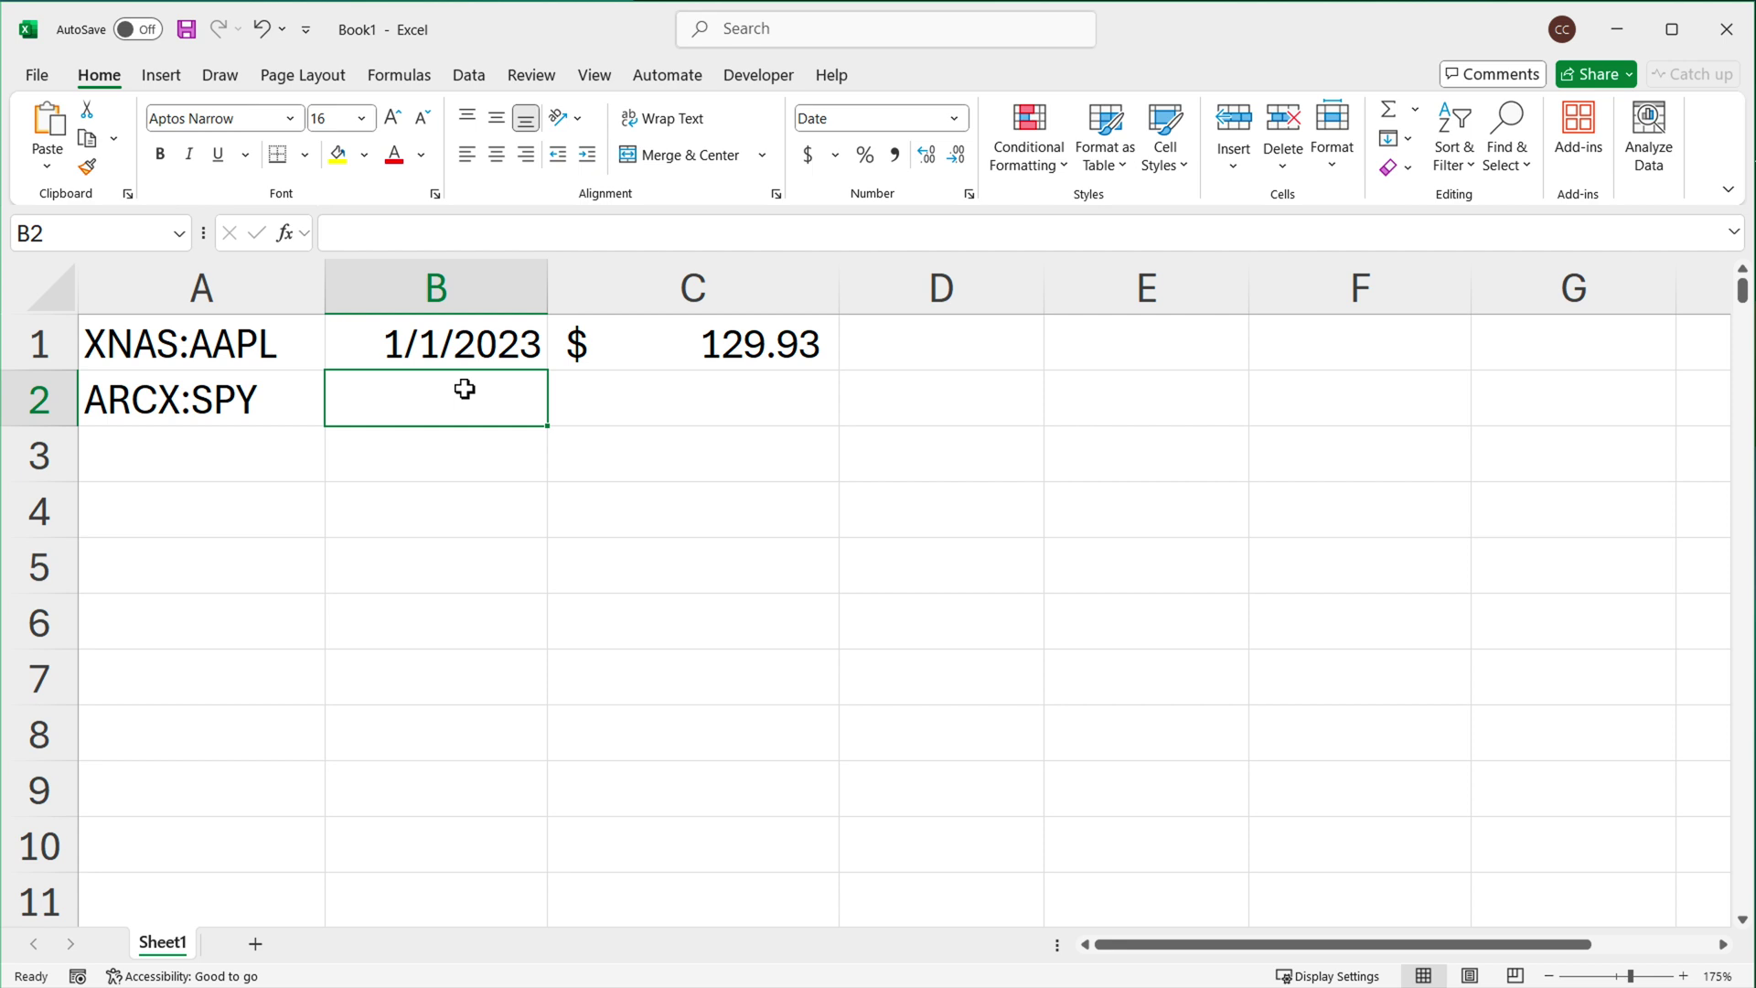
text(1/1/2024)
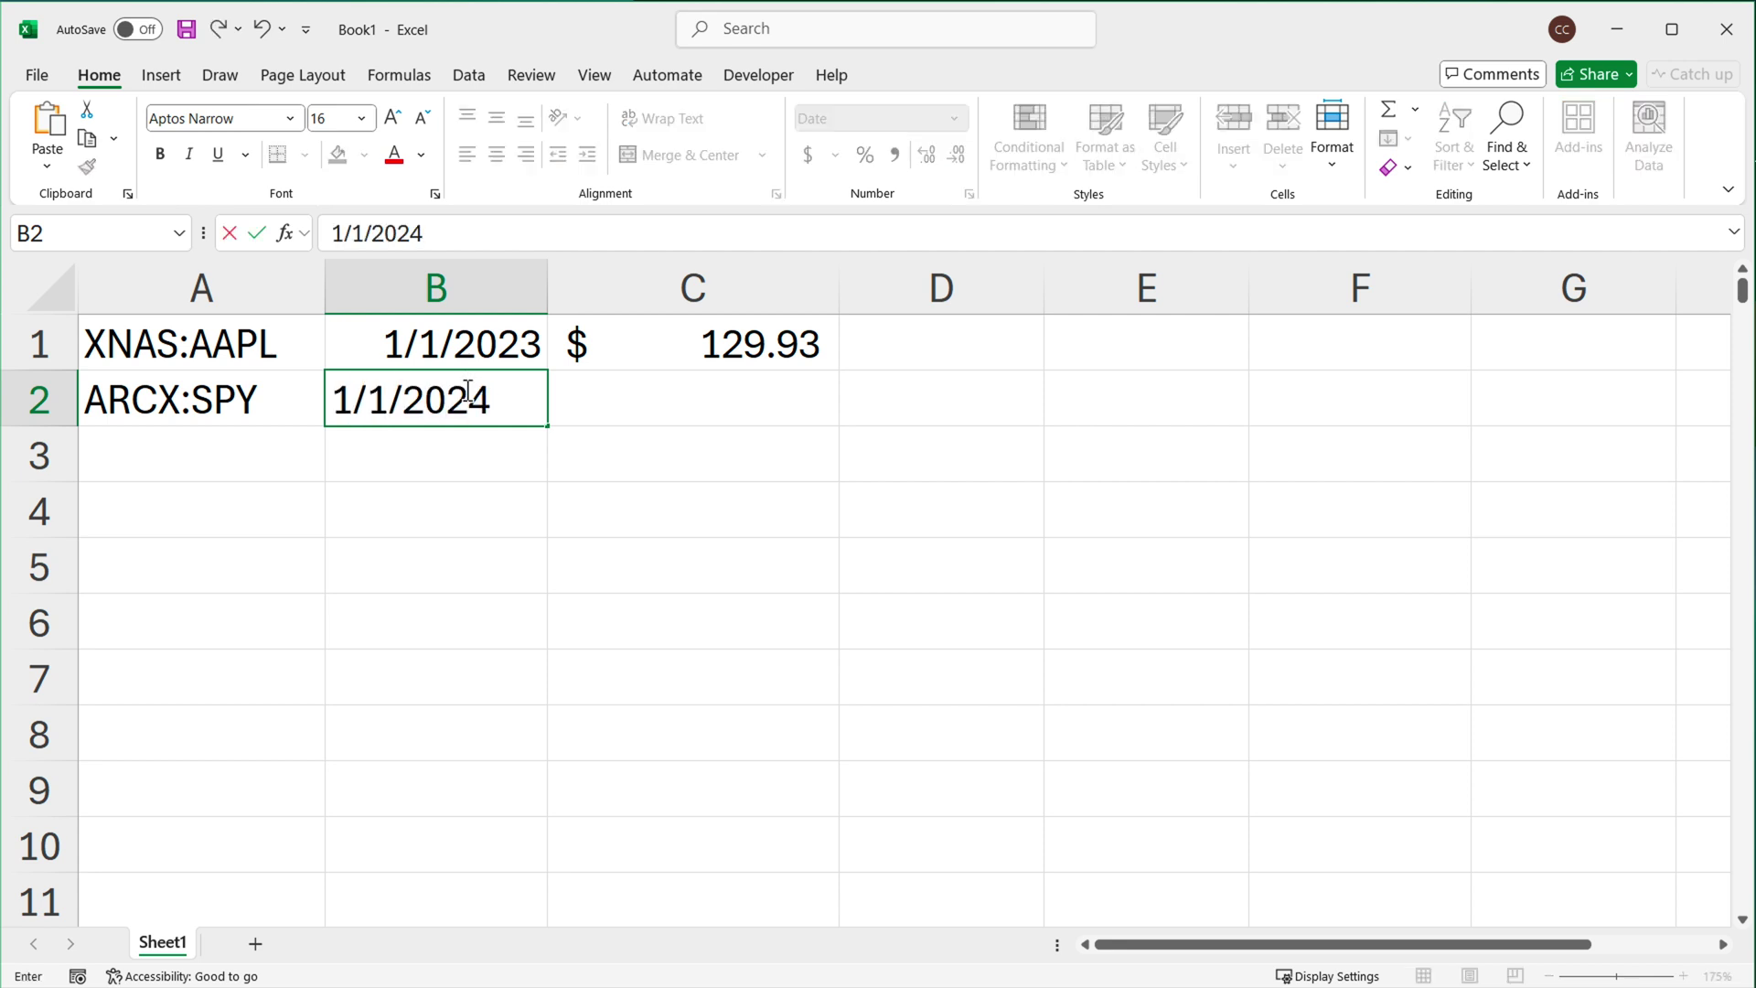
key(Return)
Fill the C1 formula down to C2 and open the copied formula in C2 for editing.
click(765, 332)
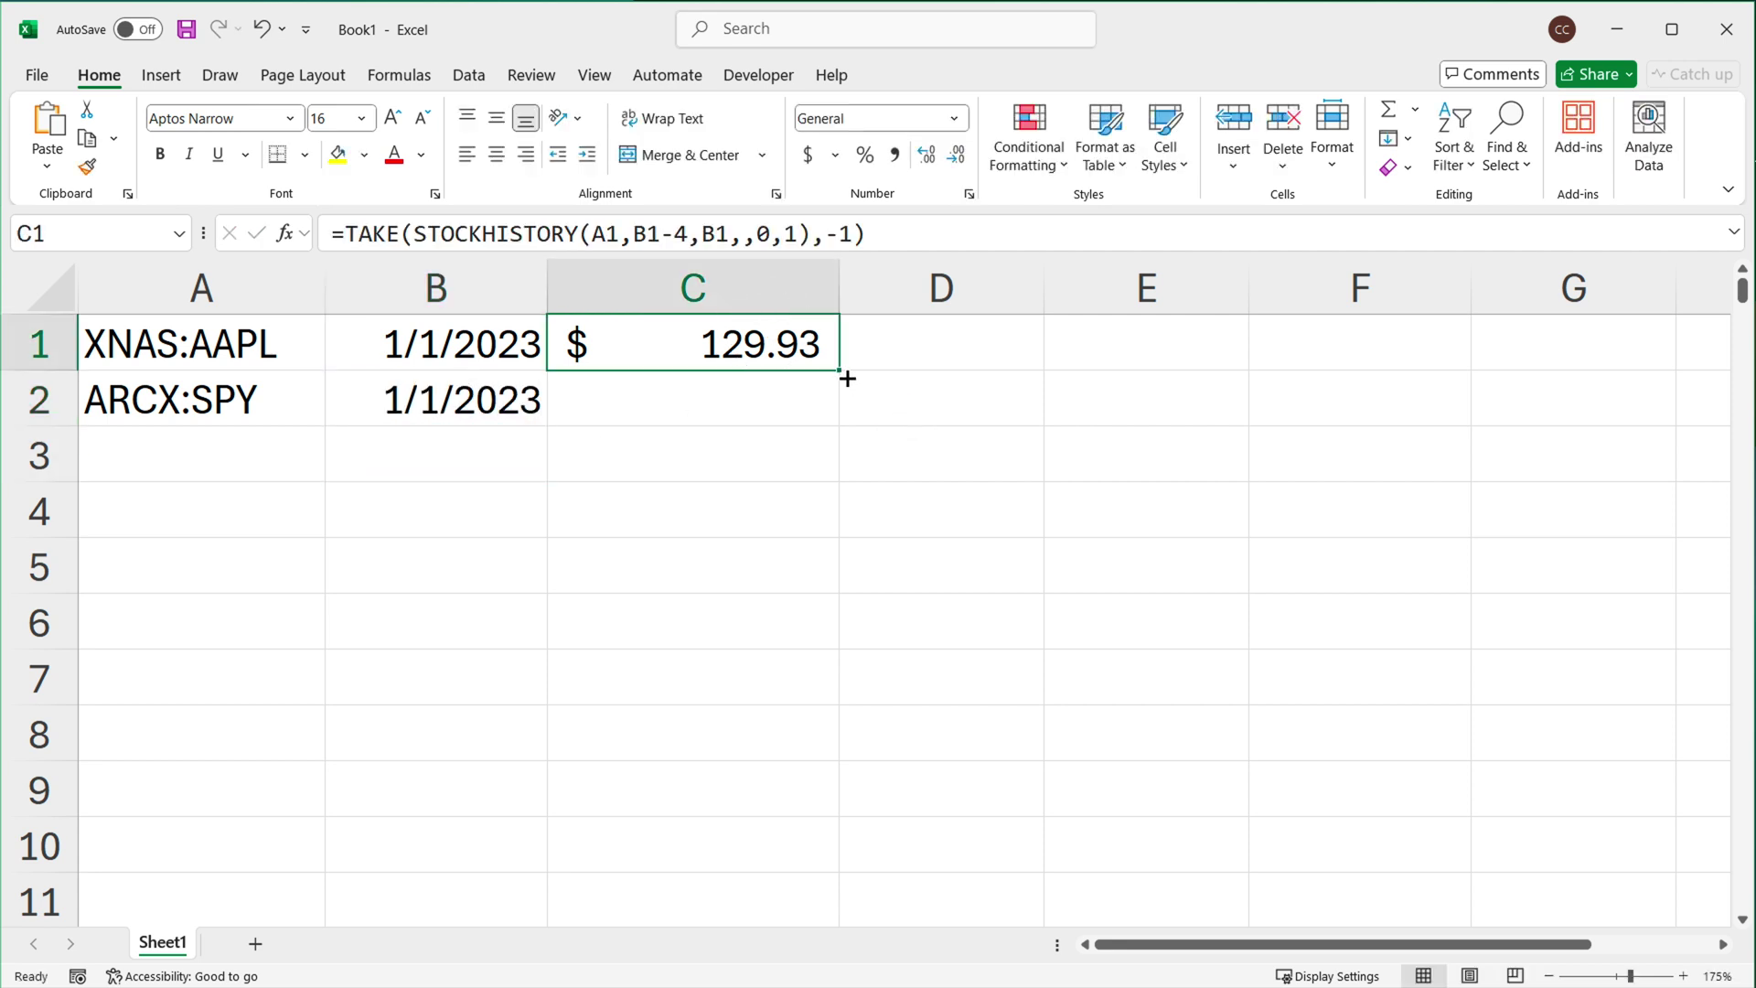
drag(846, 378, 805, 457)
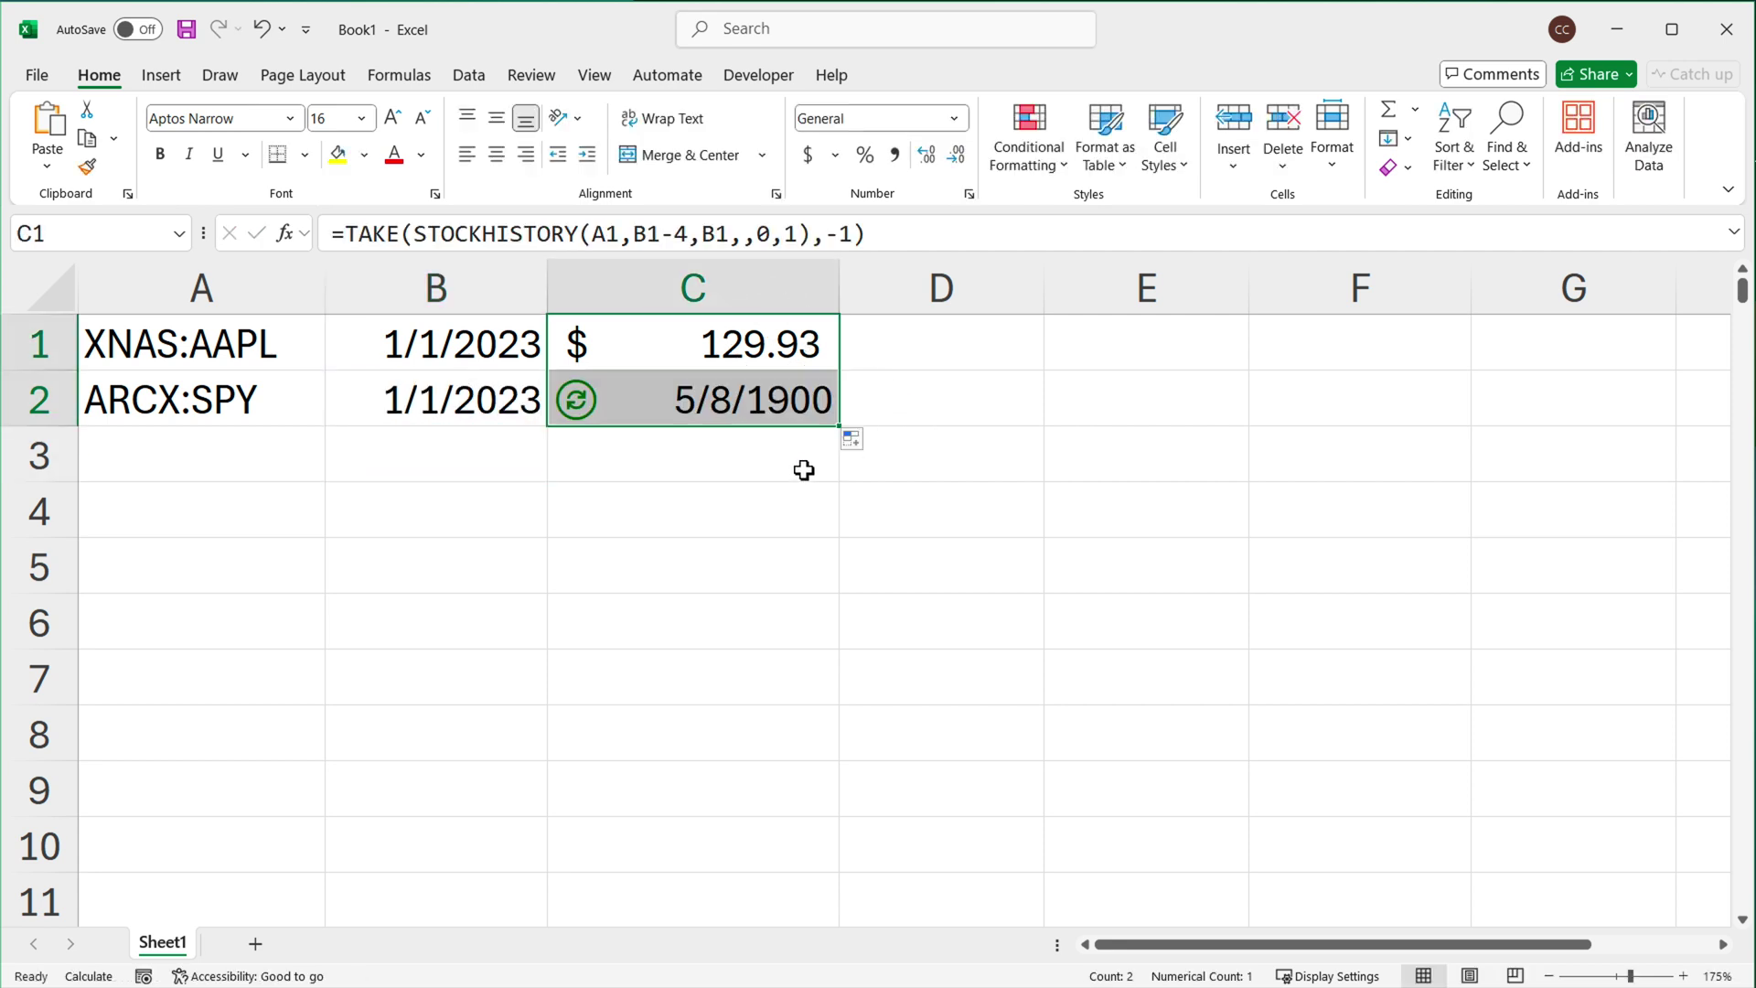
double_click(784, 412)
click(1328, 402)
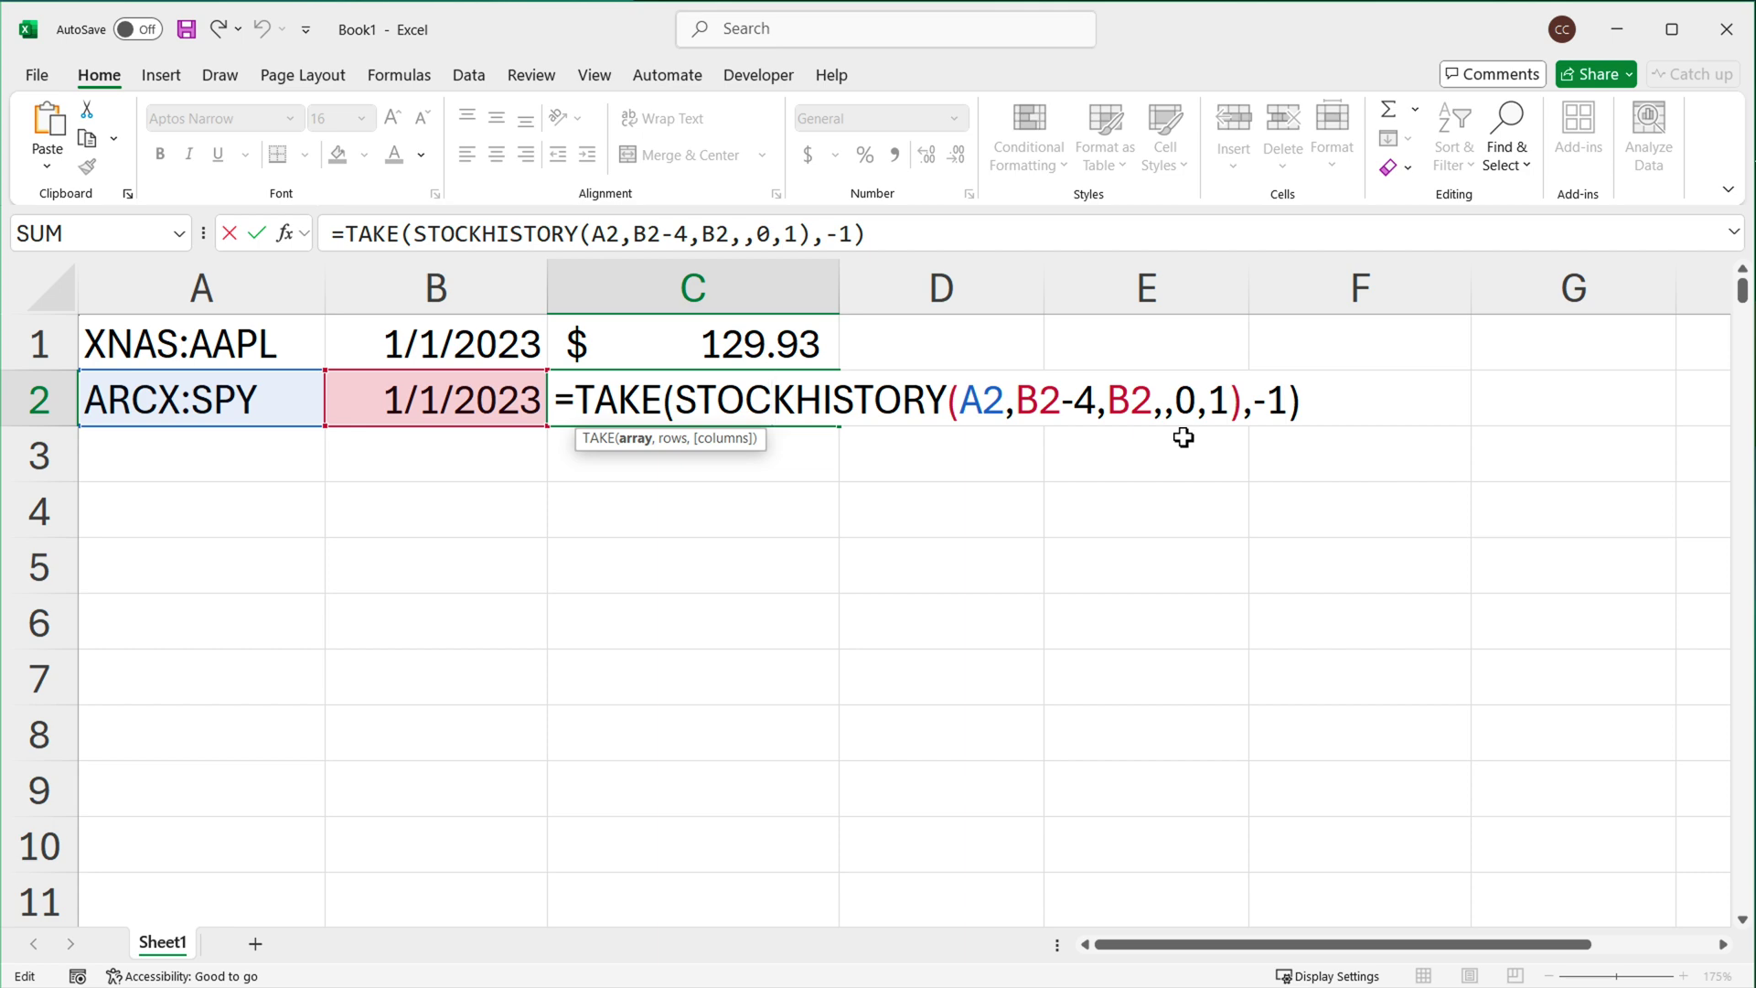
click(1302, 403)
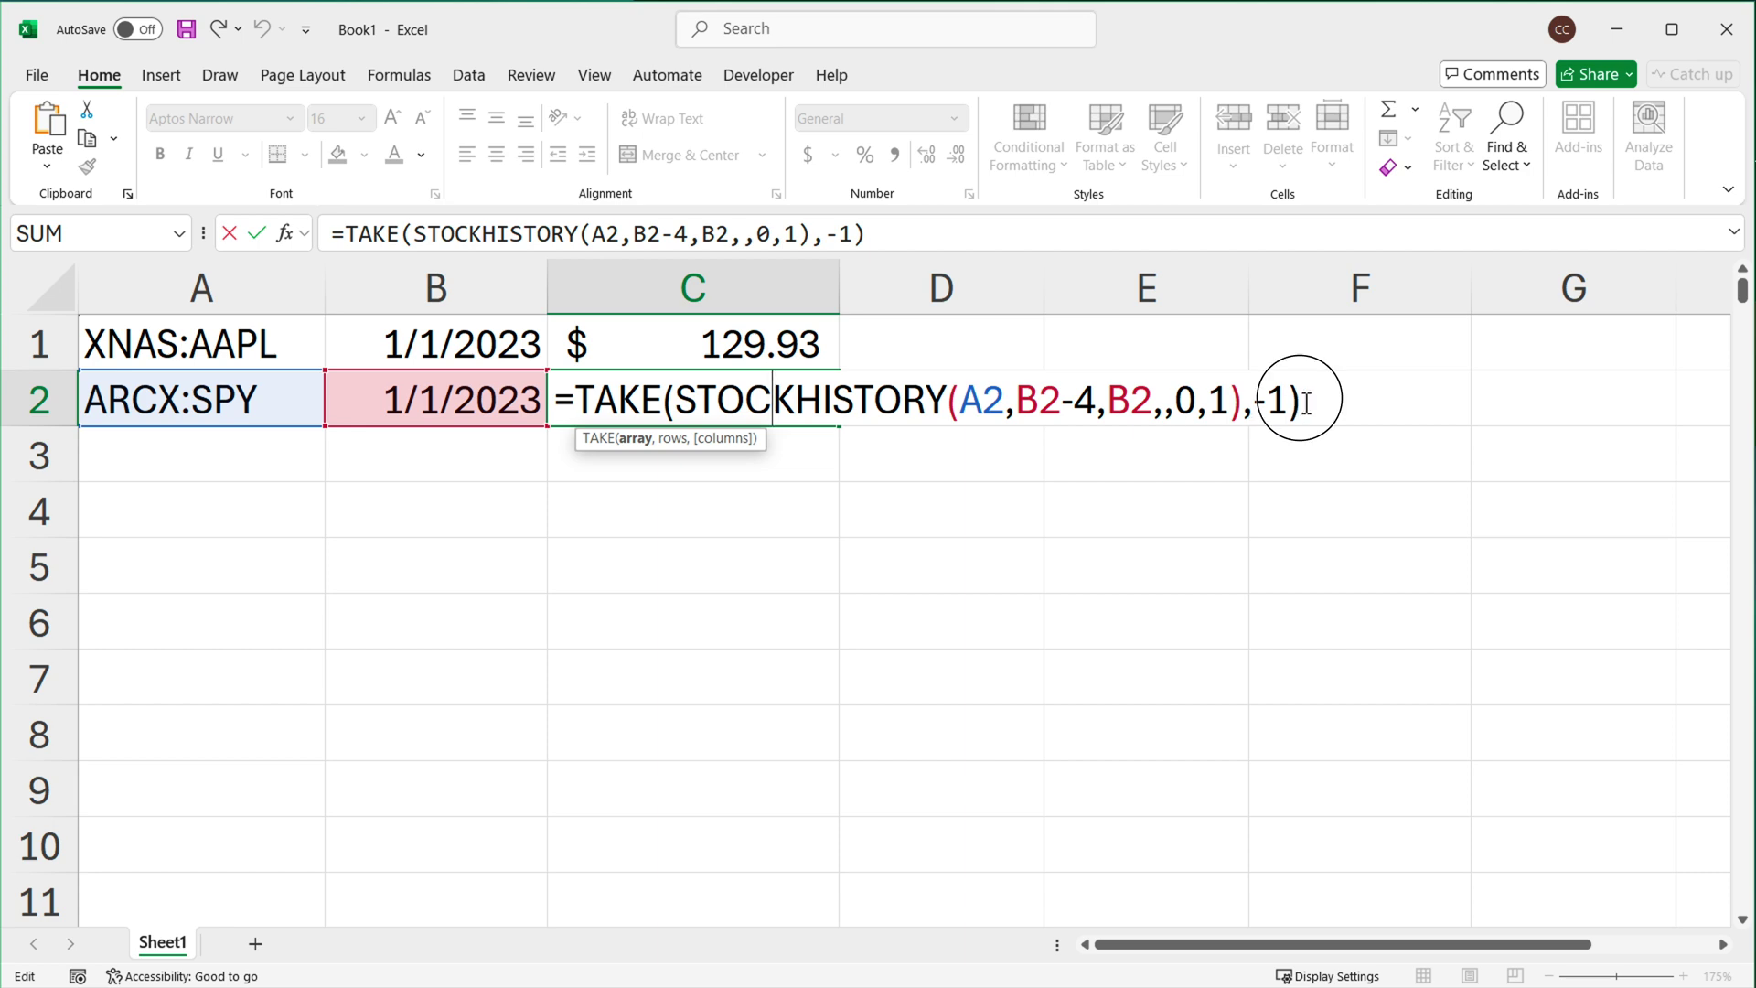